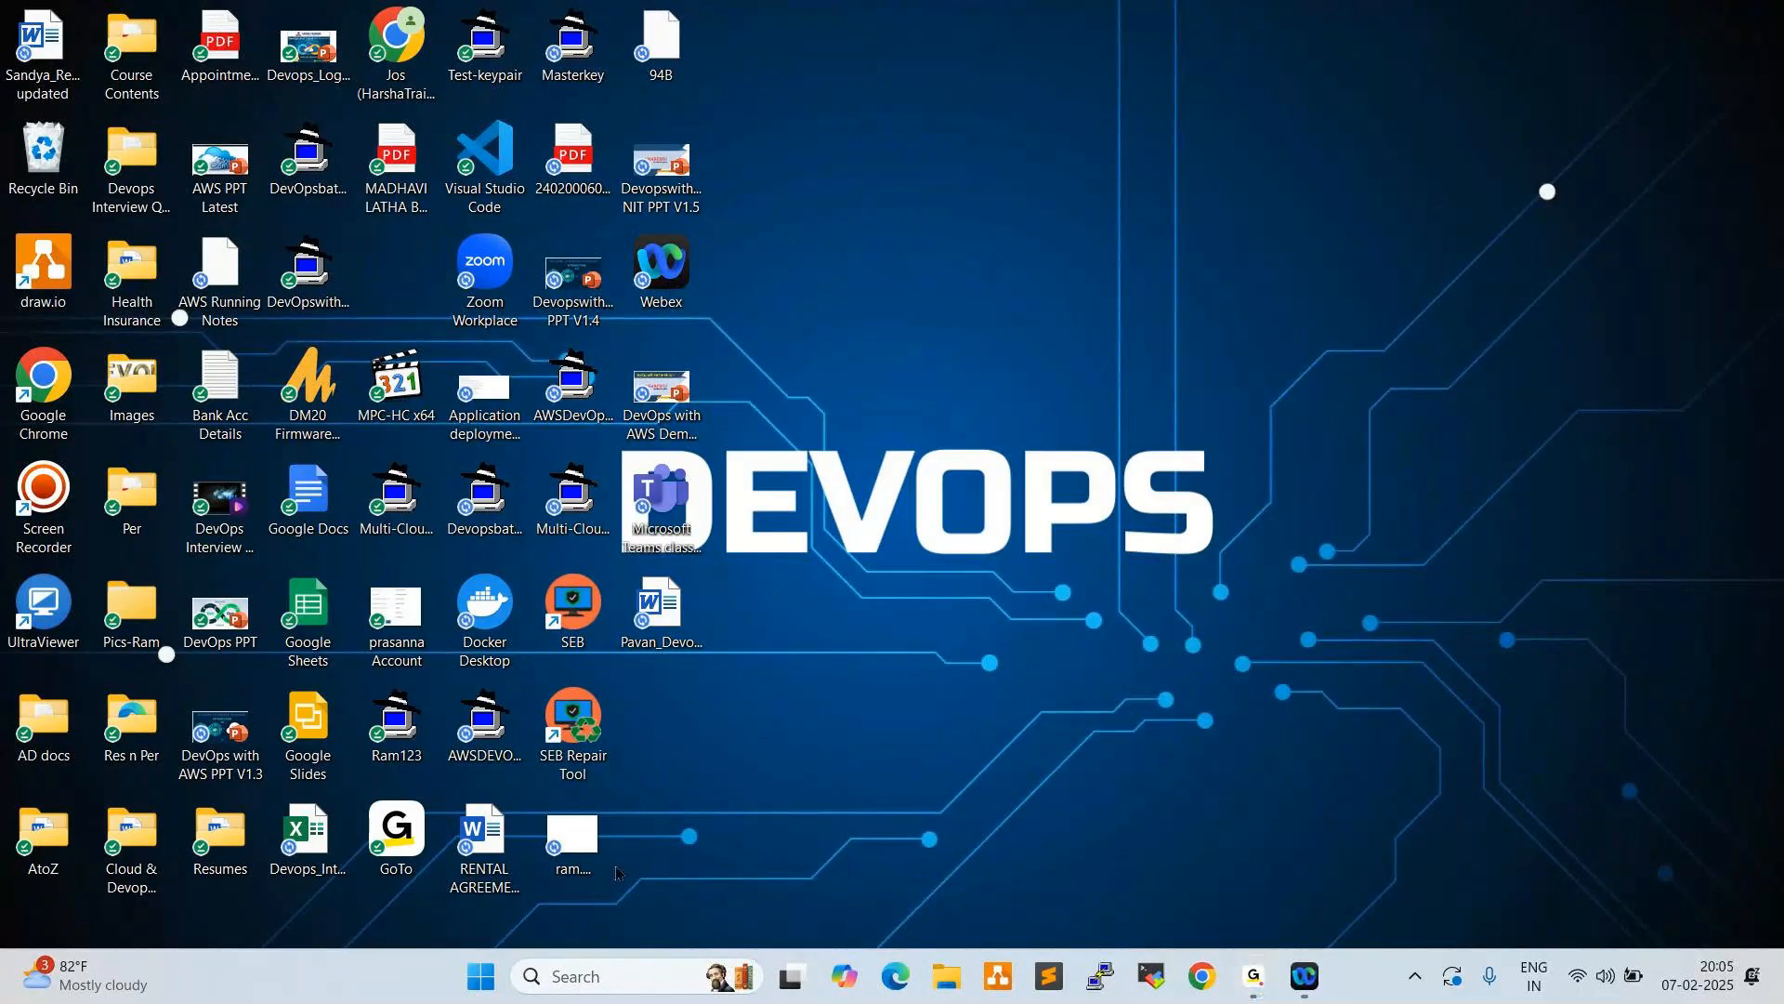
# - Find and open Paint with a blank canvas
pyautogui.click(621, 960)
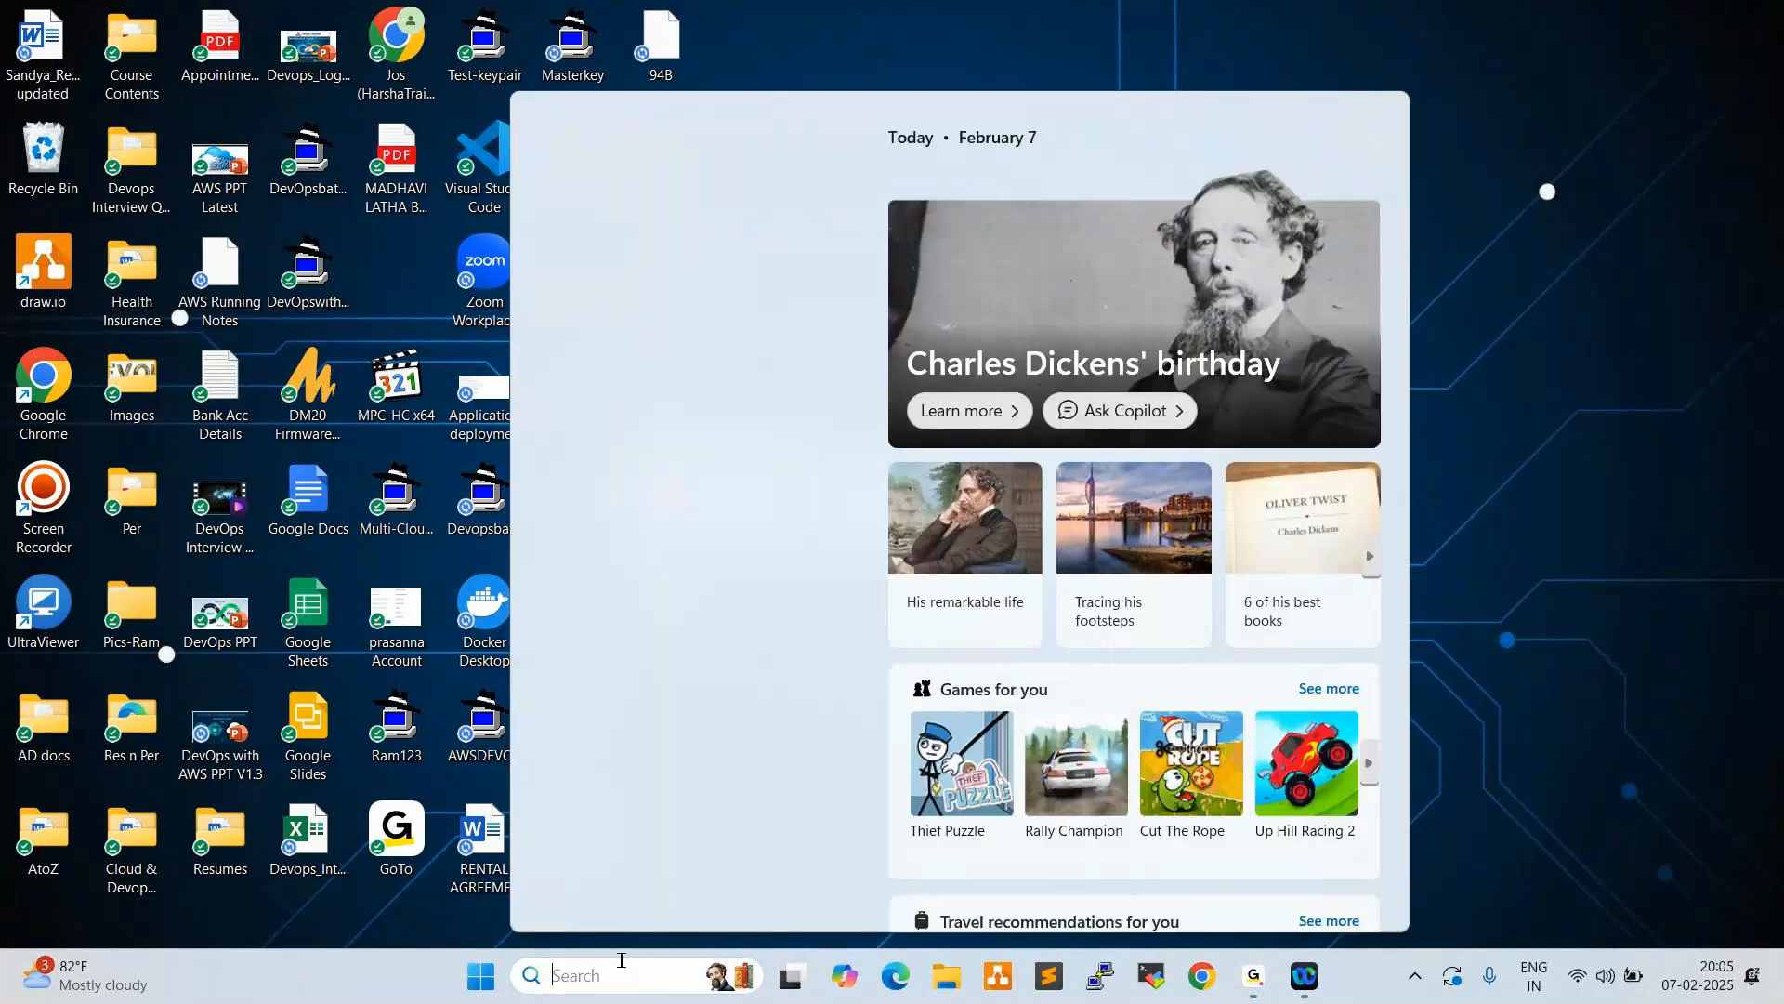
pyautogui.write('paint')
pyautogui.press('Escape')
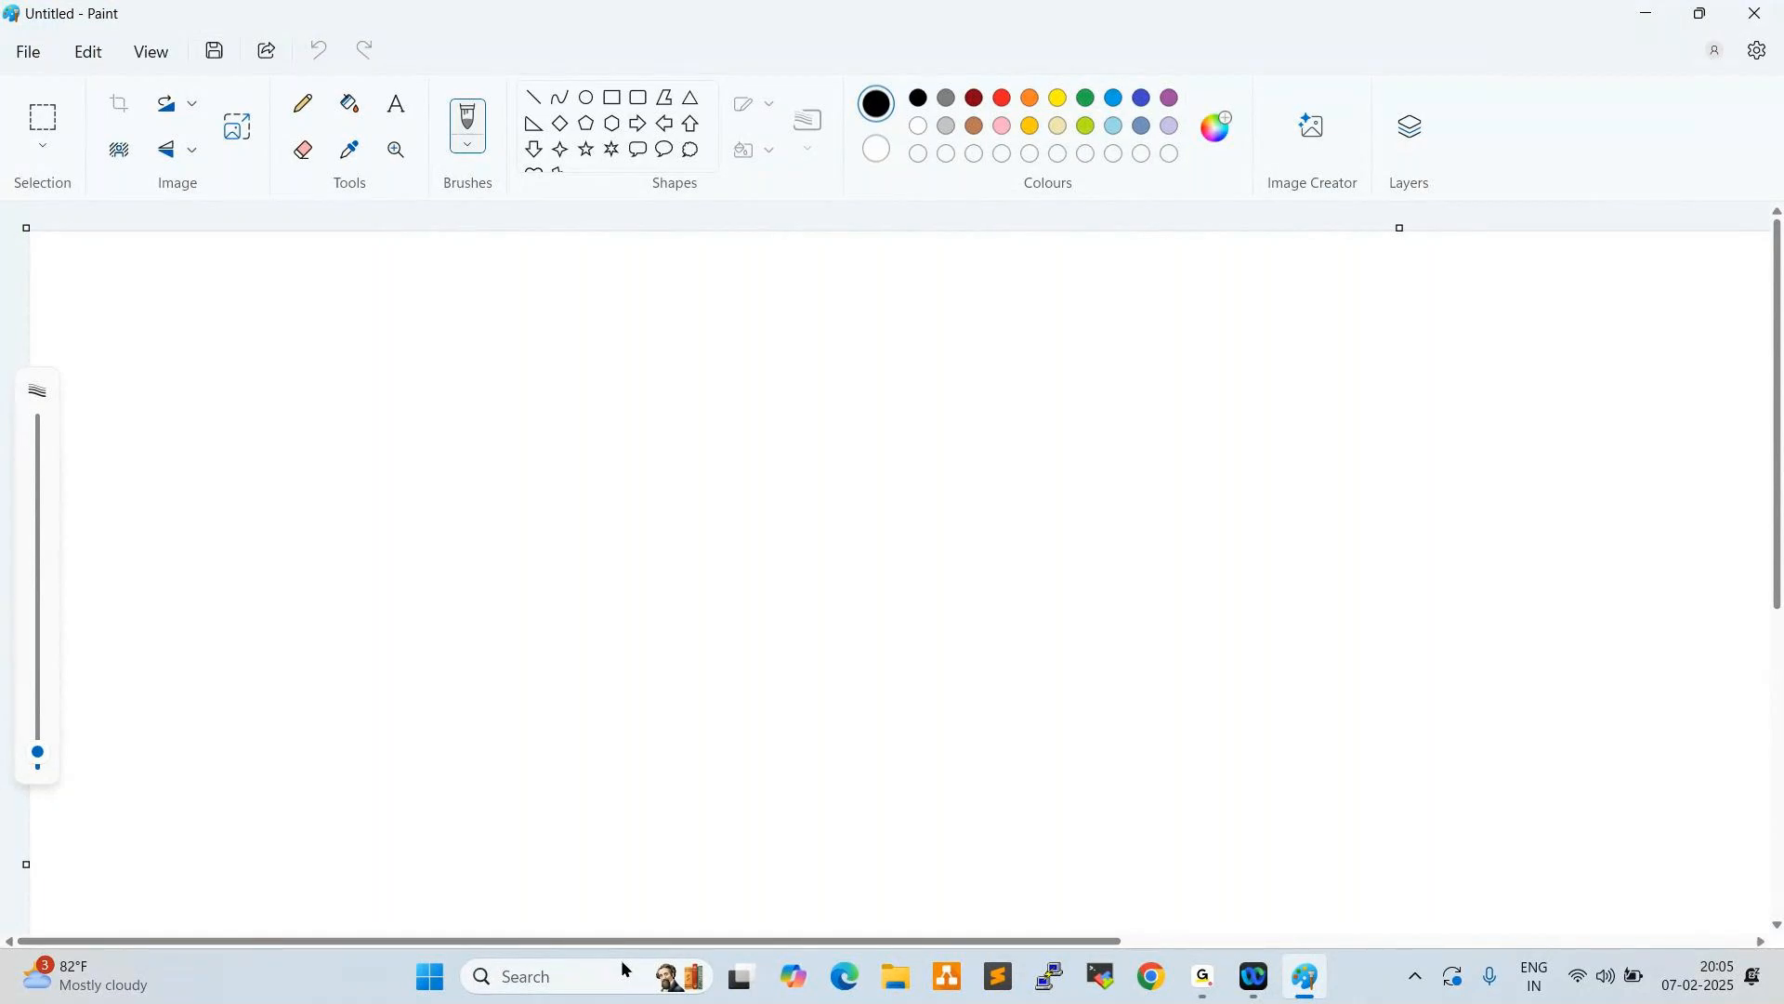
# - Add a wide text box near the canvas's upper-left corner with the heading "Cloud Trail:" and a row of dashes beneath it
pyautogui.click(396, 103)
pyautogui.moveTo(59, 243); pyautogui.dragTo(1144, 456)
pyautogui.write('Cloud')
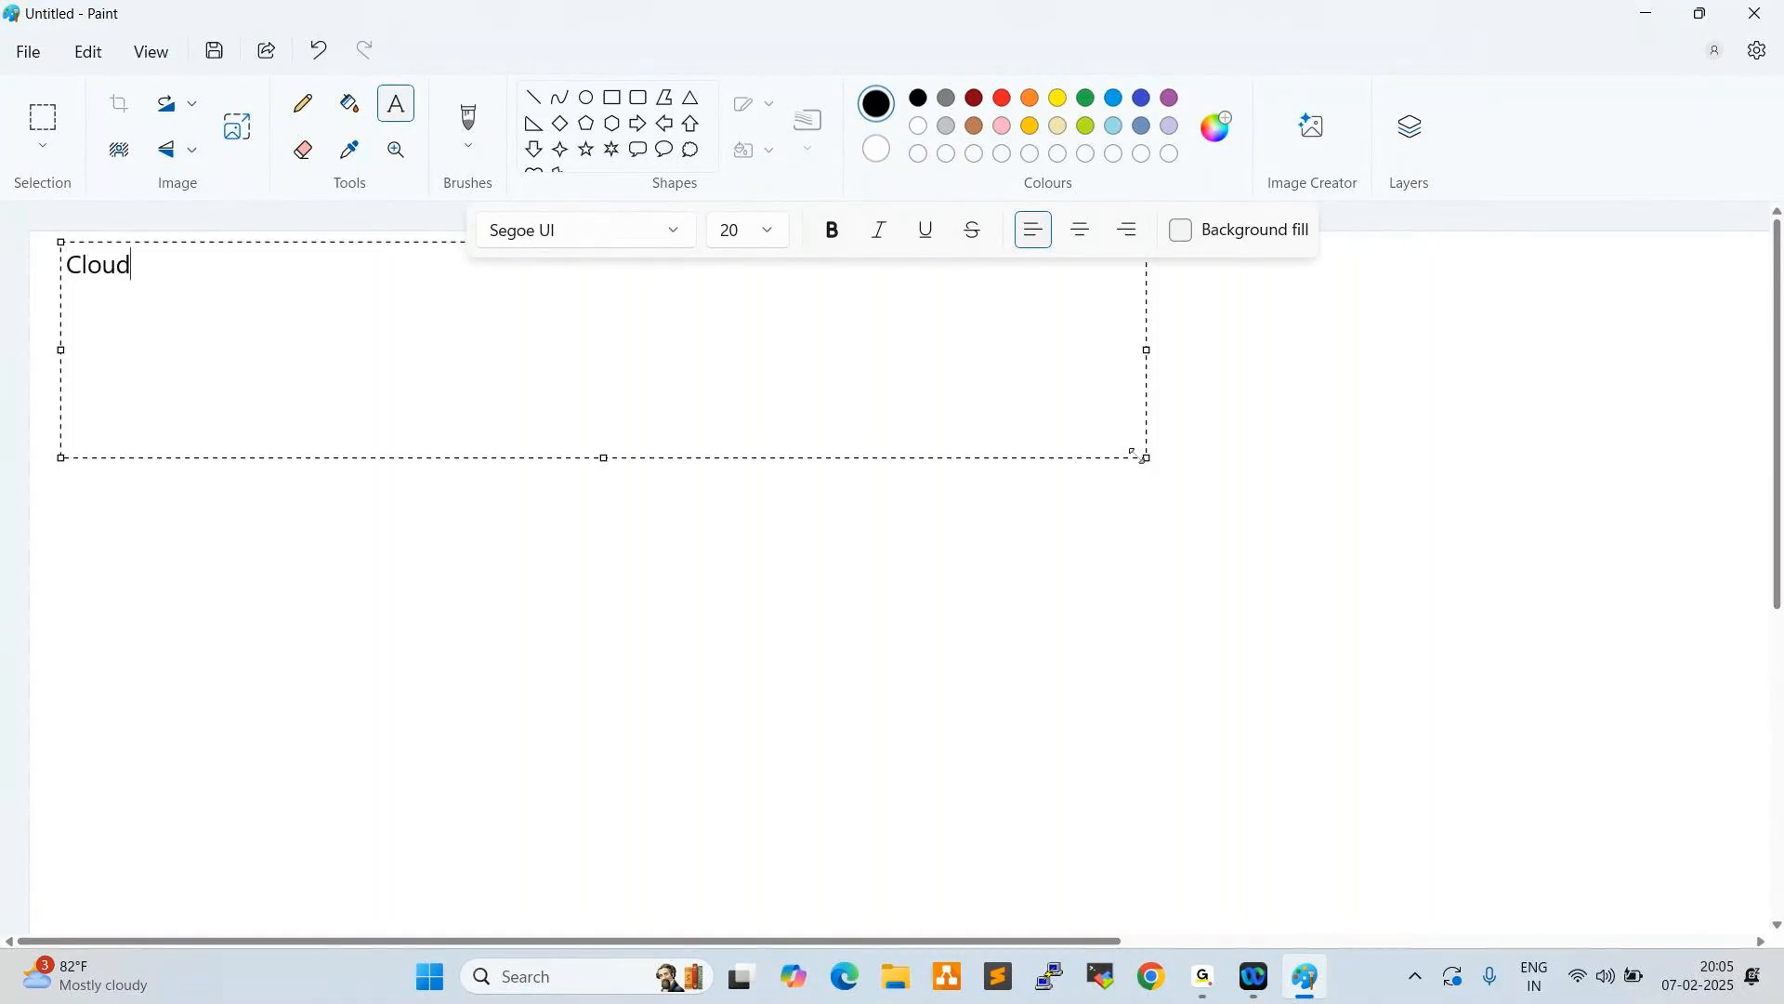
pyautogui.write(' Trail:')
pyautogui.press('Return')
pyautogui.write('-------------')
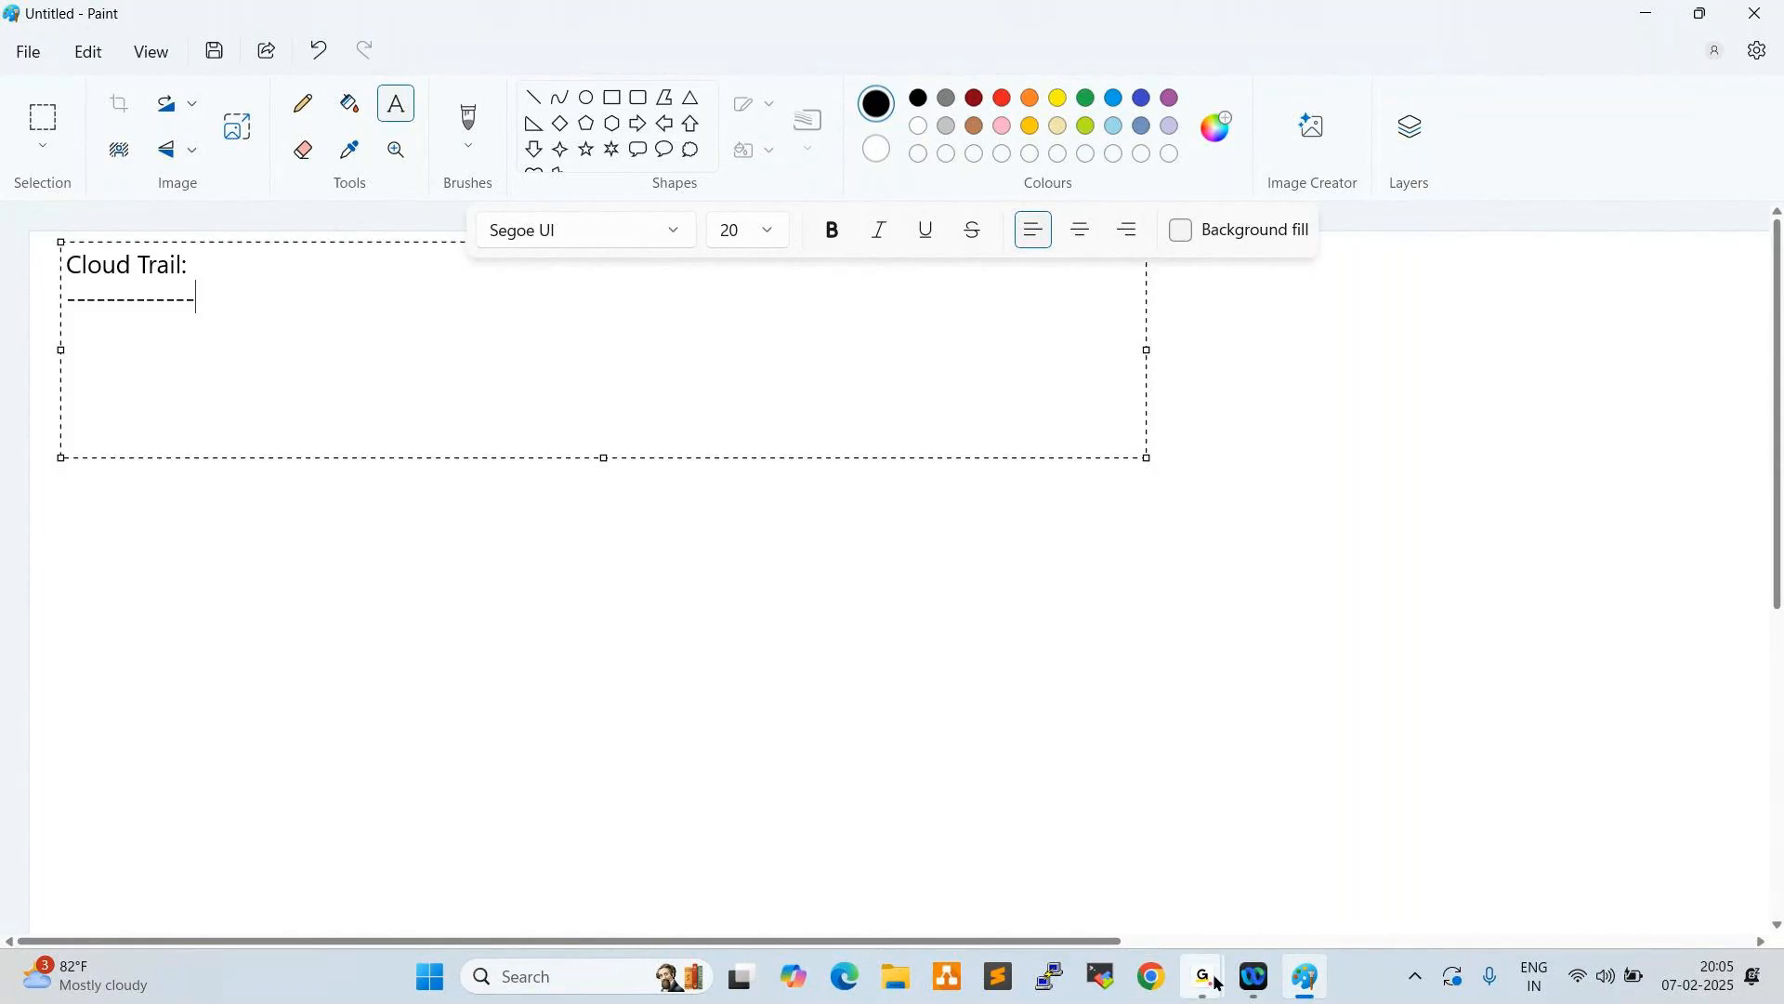
pyautogui.moveTo(1216, 981)
pyautogui.click(1287, 859)
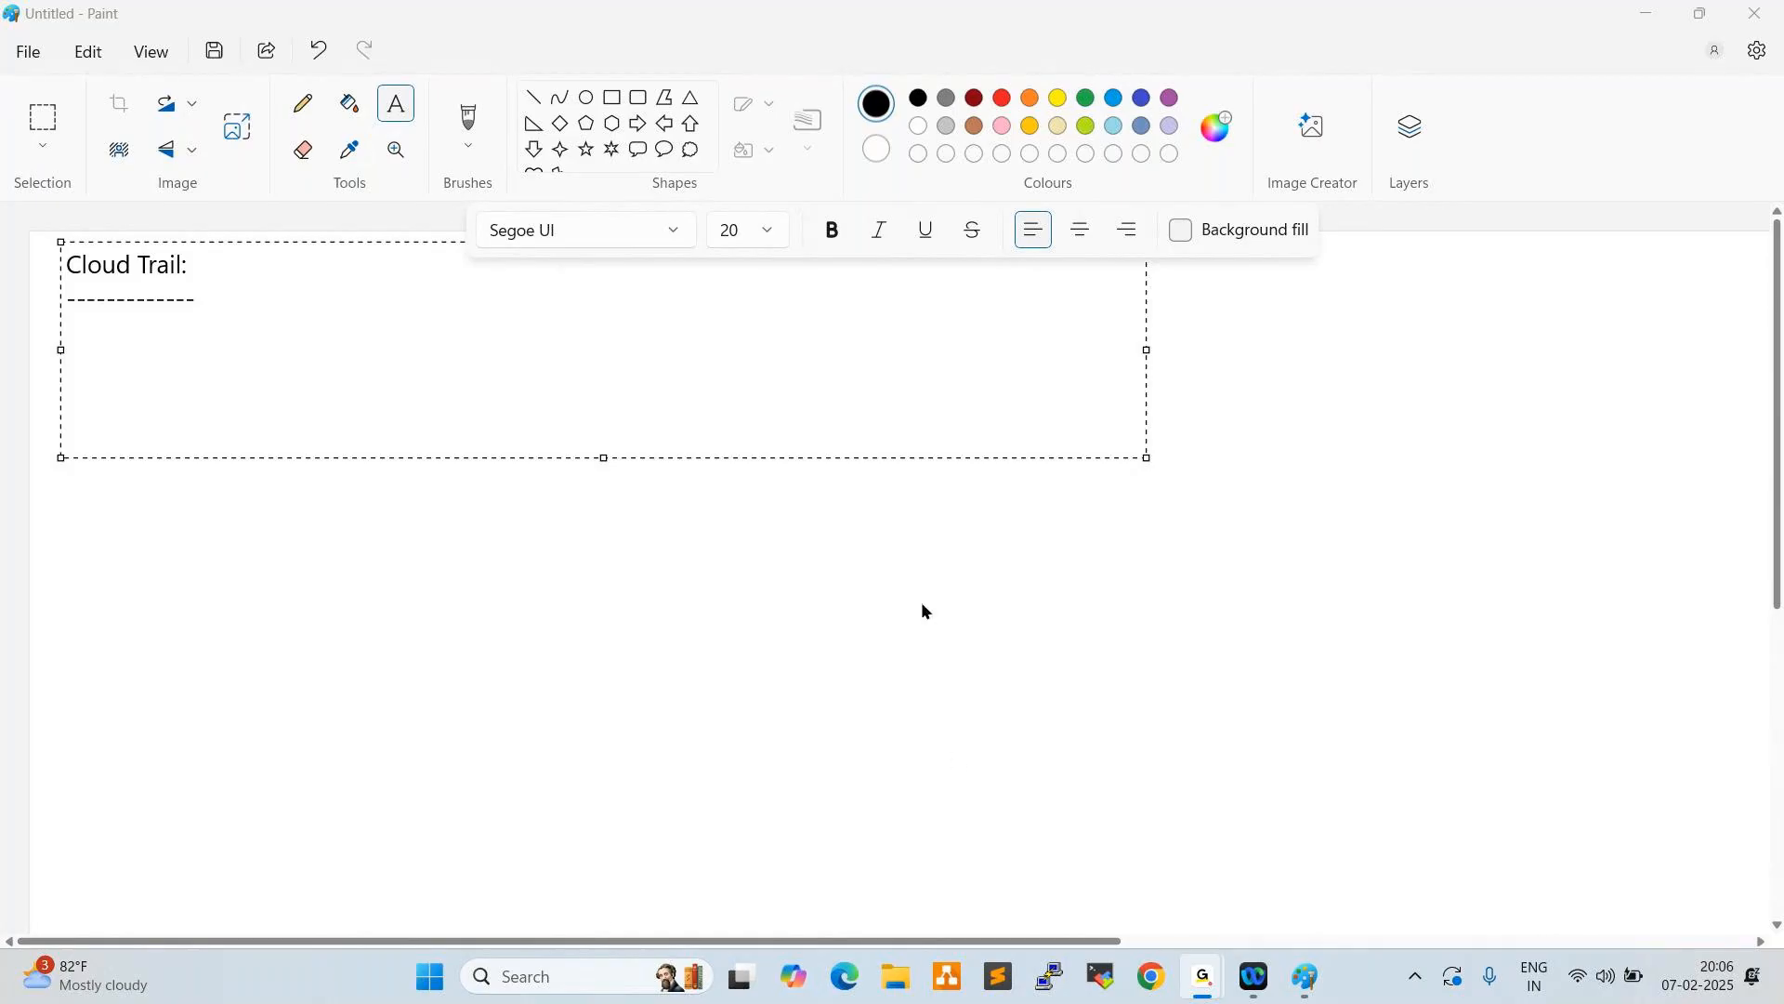
pyautogui.click(1648, 21)
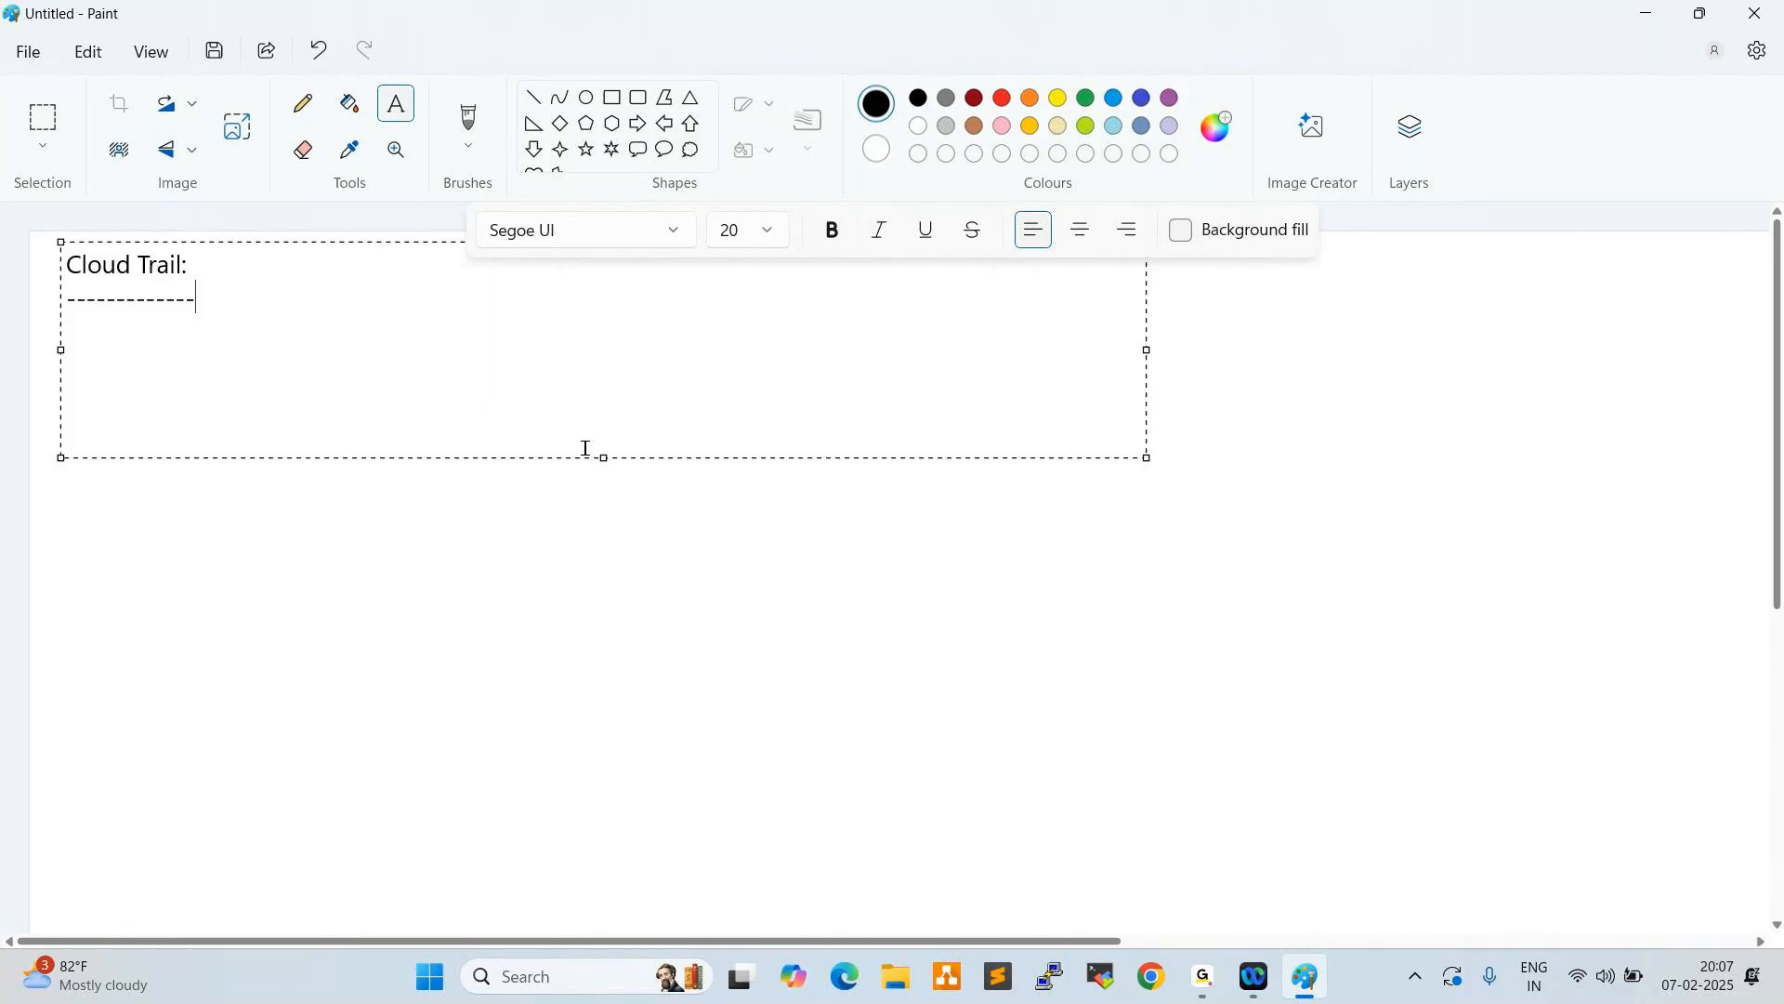
# - Add "AWS Console Monitoring" after the "Cloud Trail:" heading, shift the text box slightly down, and commit the text
pyautogui.click(239, 270)
pyautogui.write('AWS Console Monitoring')
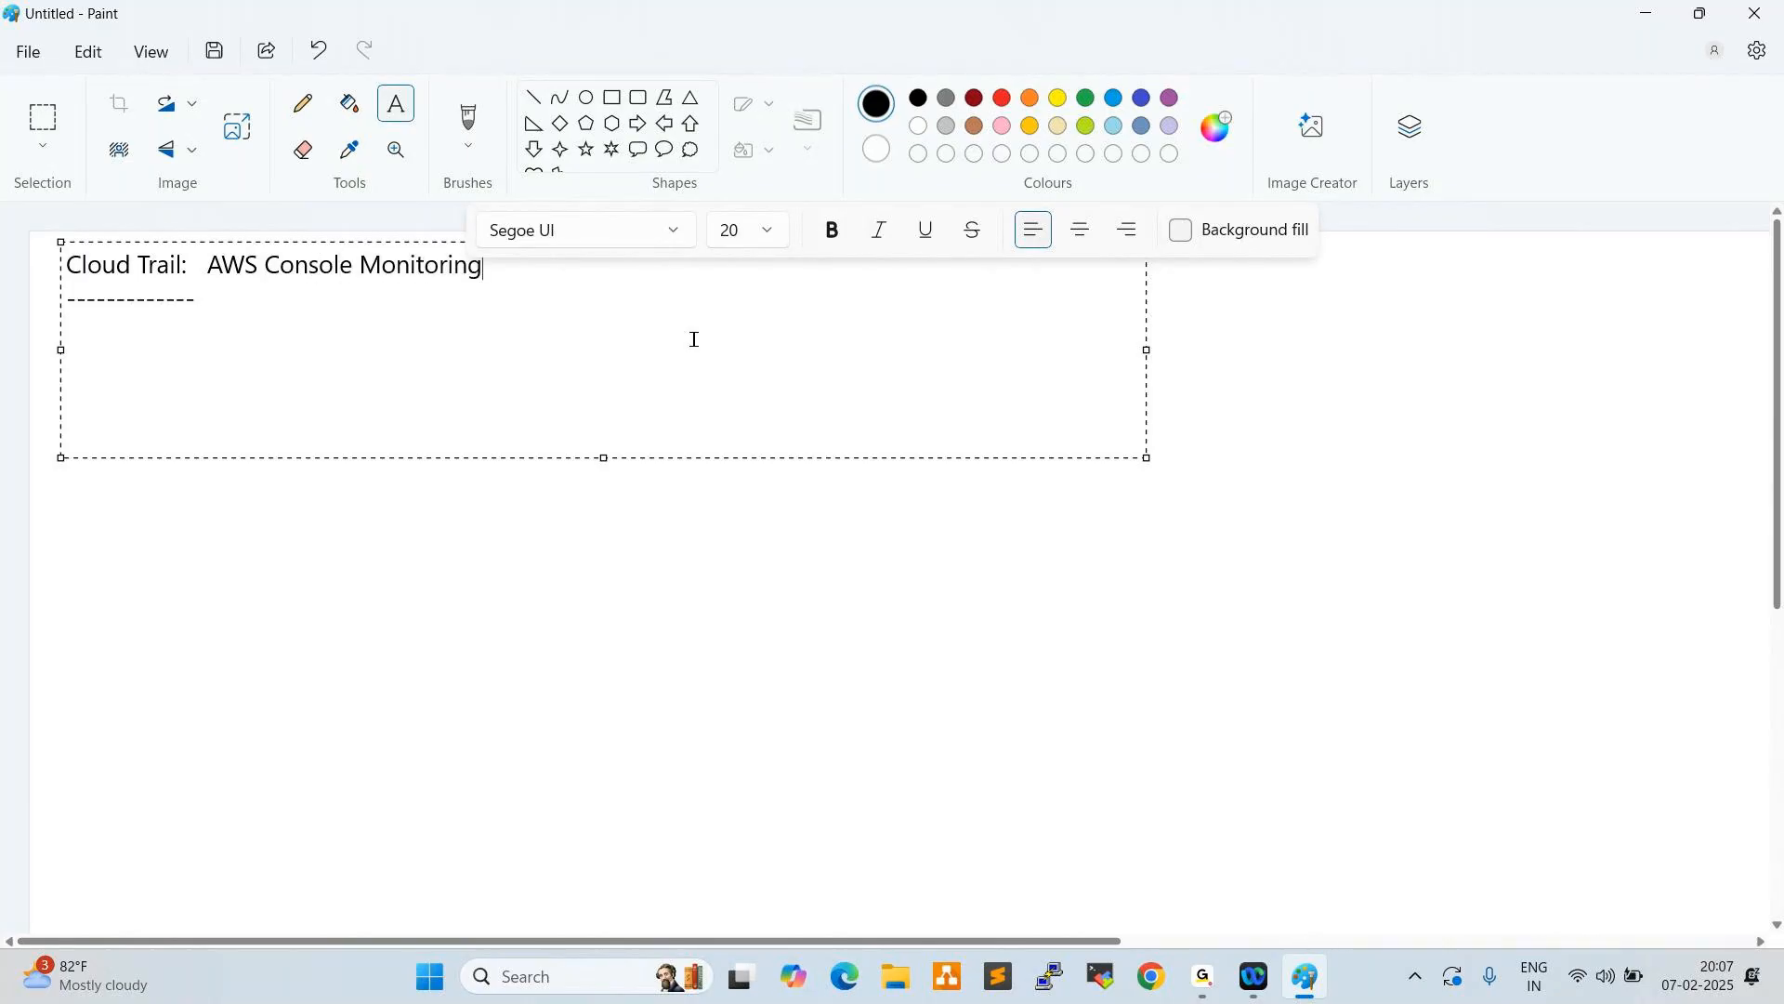
pyautogui.moveTo(59, 242); pyautogui.dragTo(53, 268)
pyautogui.click(599, 626)
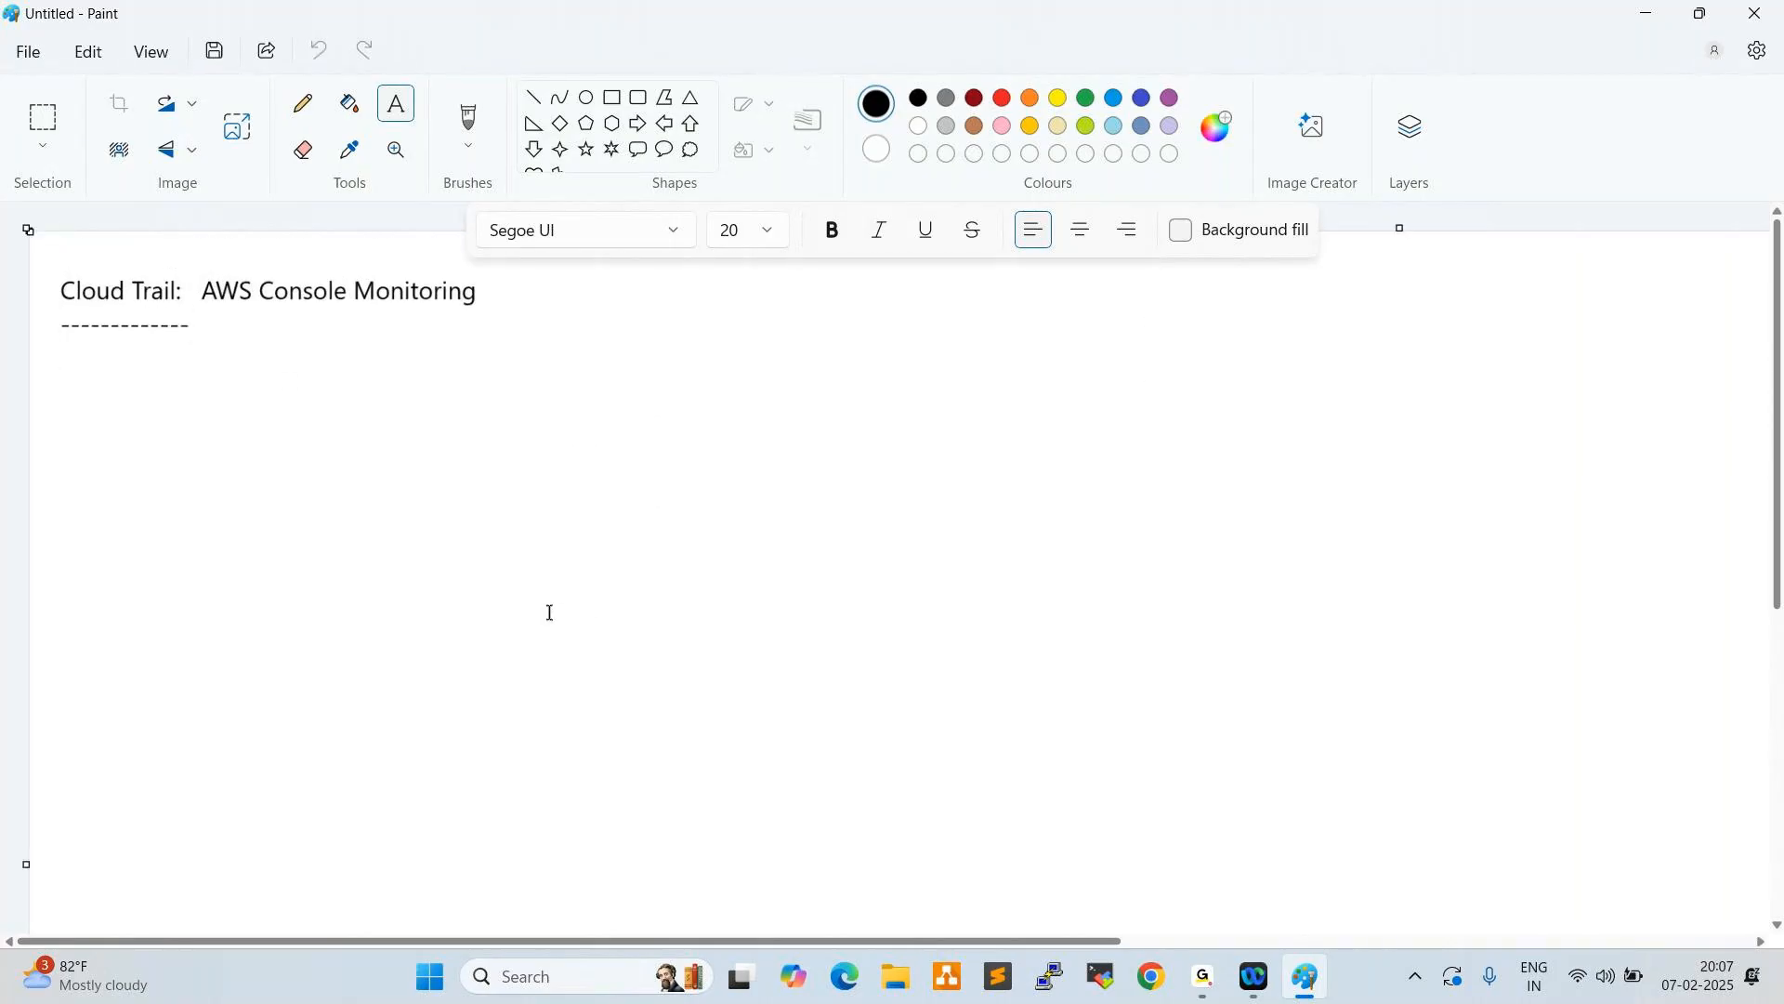
# - Switch to Chrome, load aws.amazon.com, and sign in to the AWS console
pyautogui.click(1163, 980)
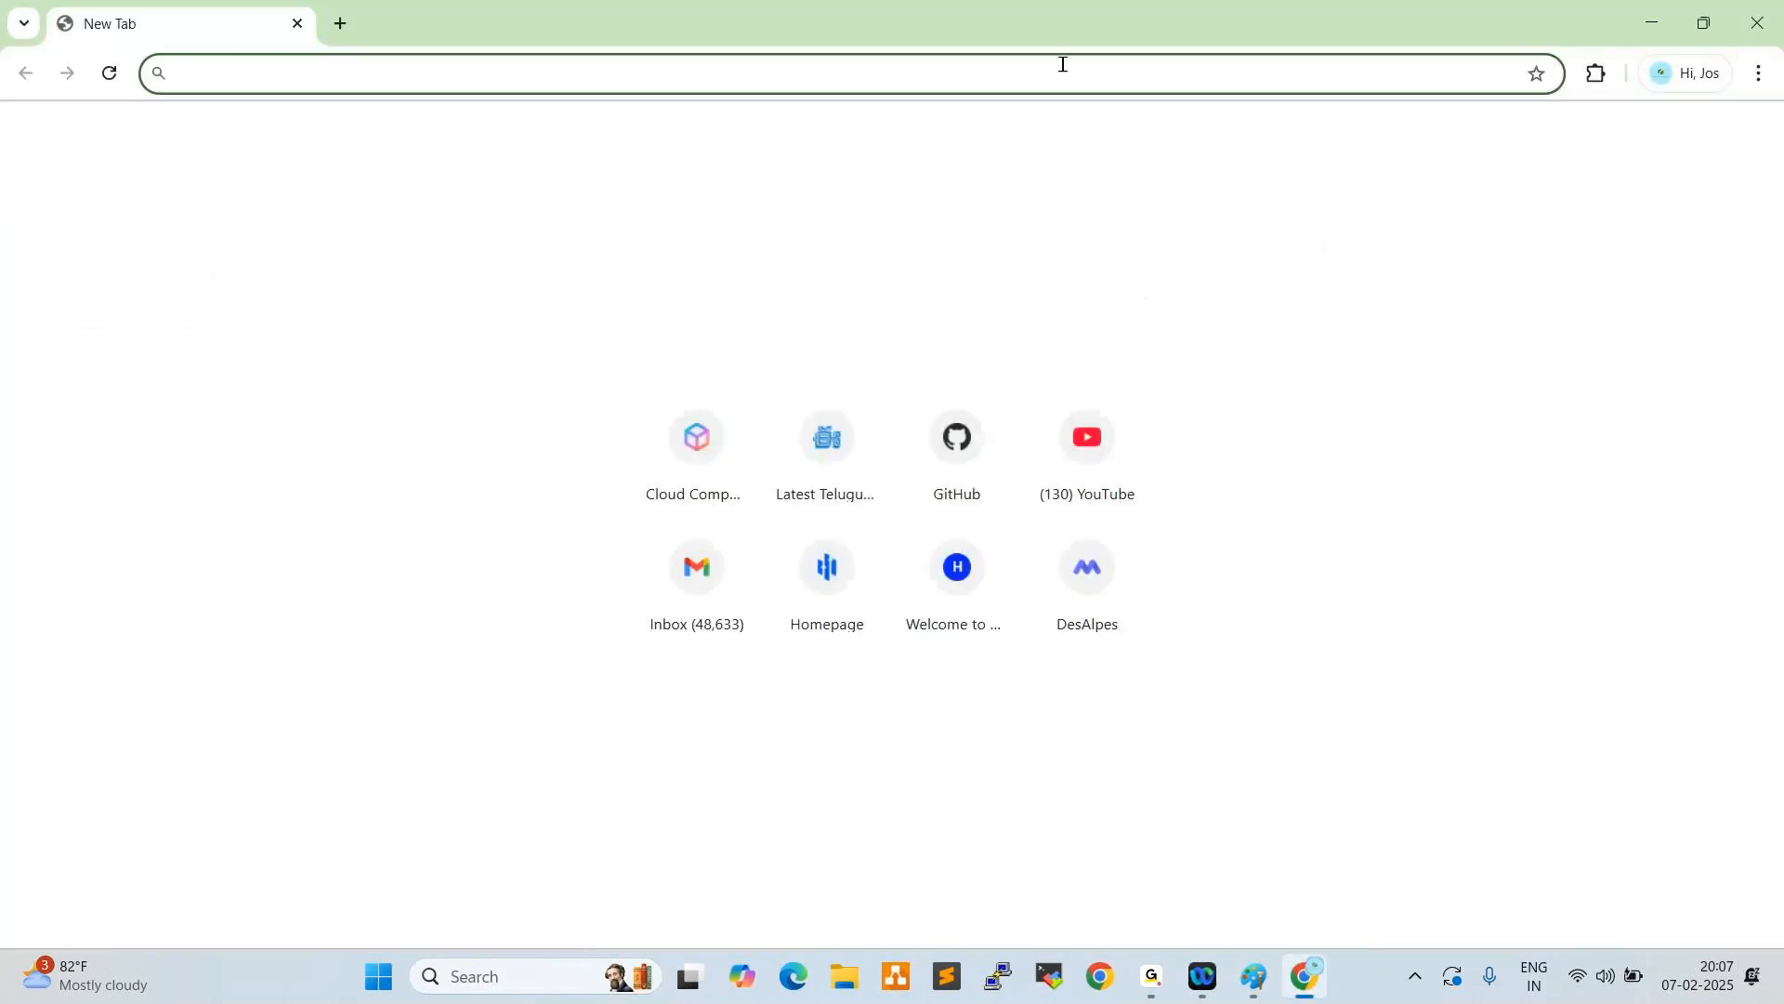
pyautogui.write('aws.amazon.com')
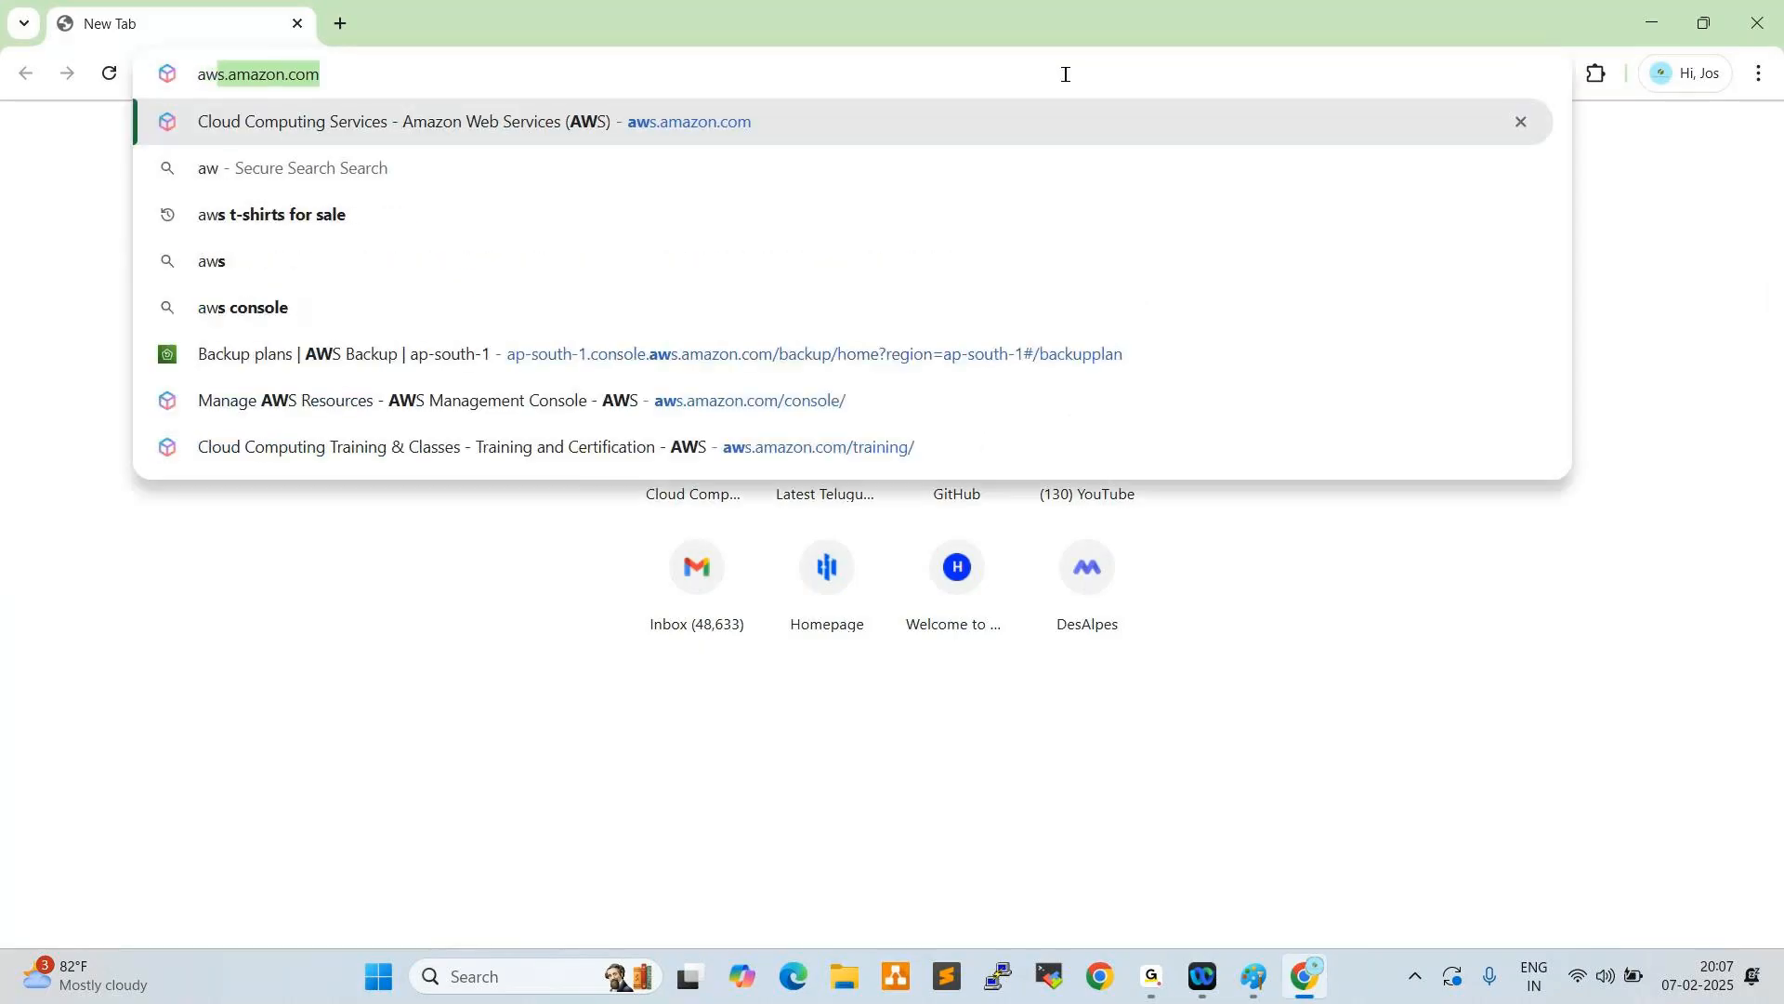
pyautogui.press('Return')
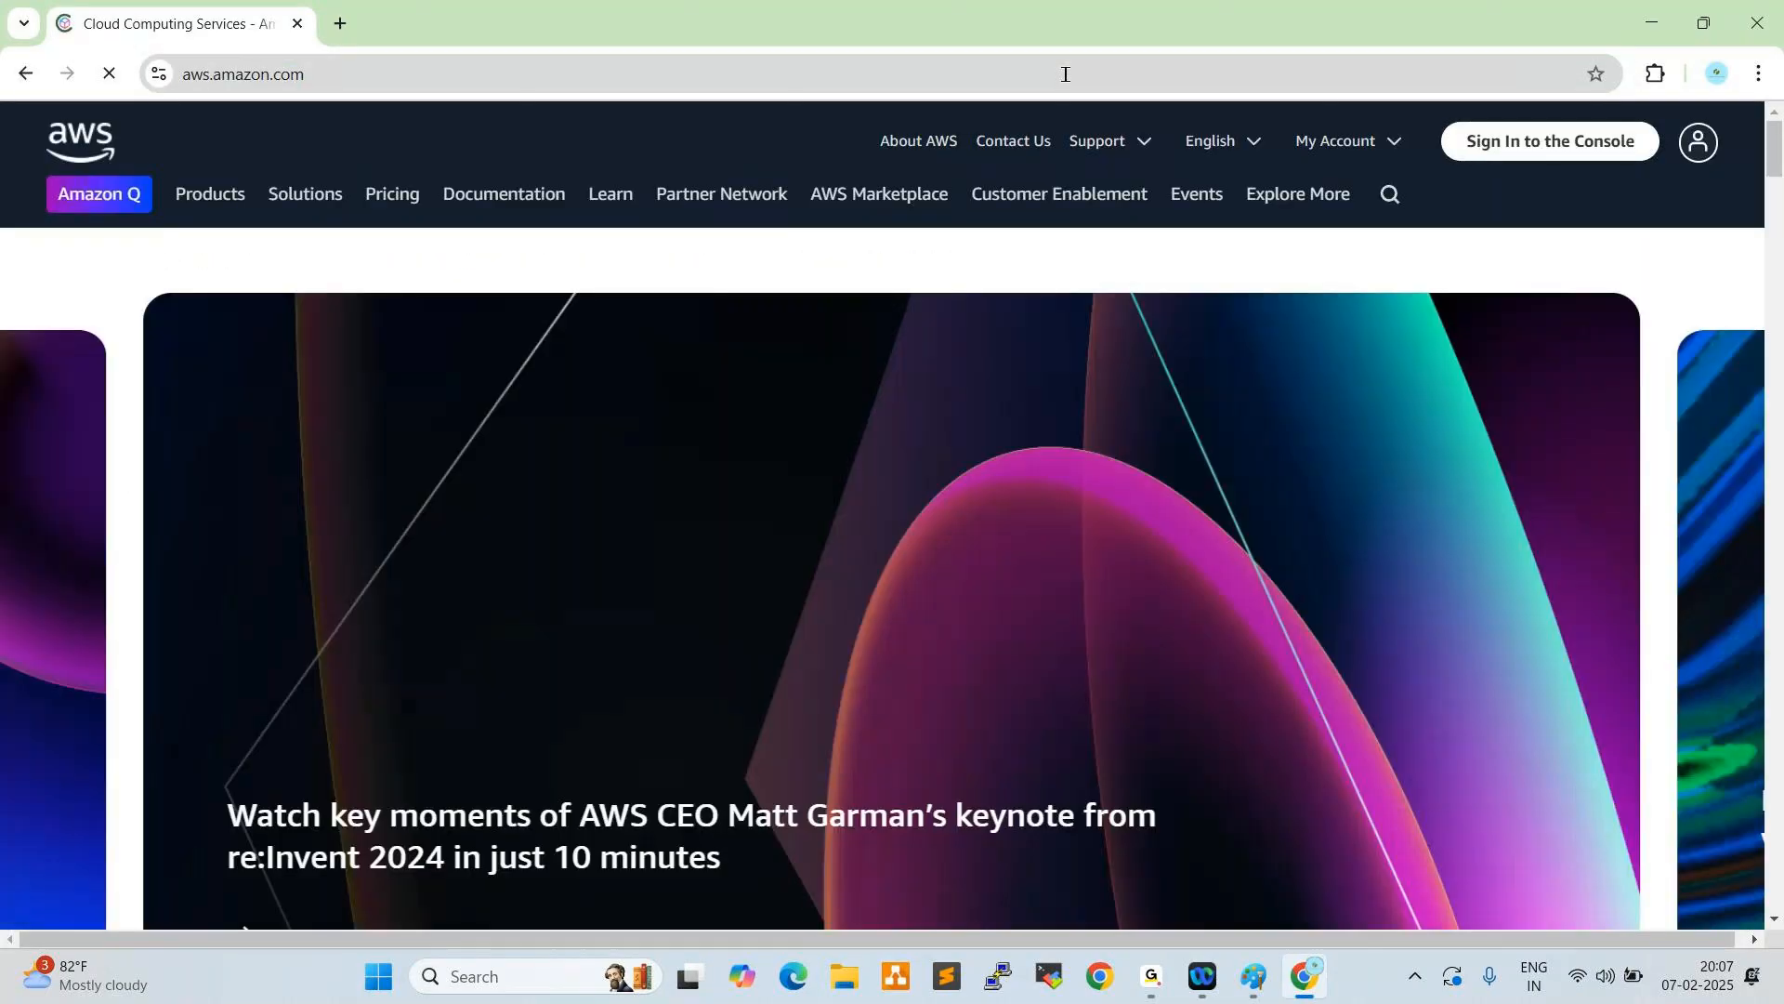
pyautogui.click(1533, 145)
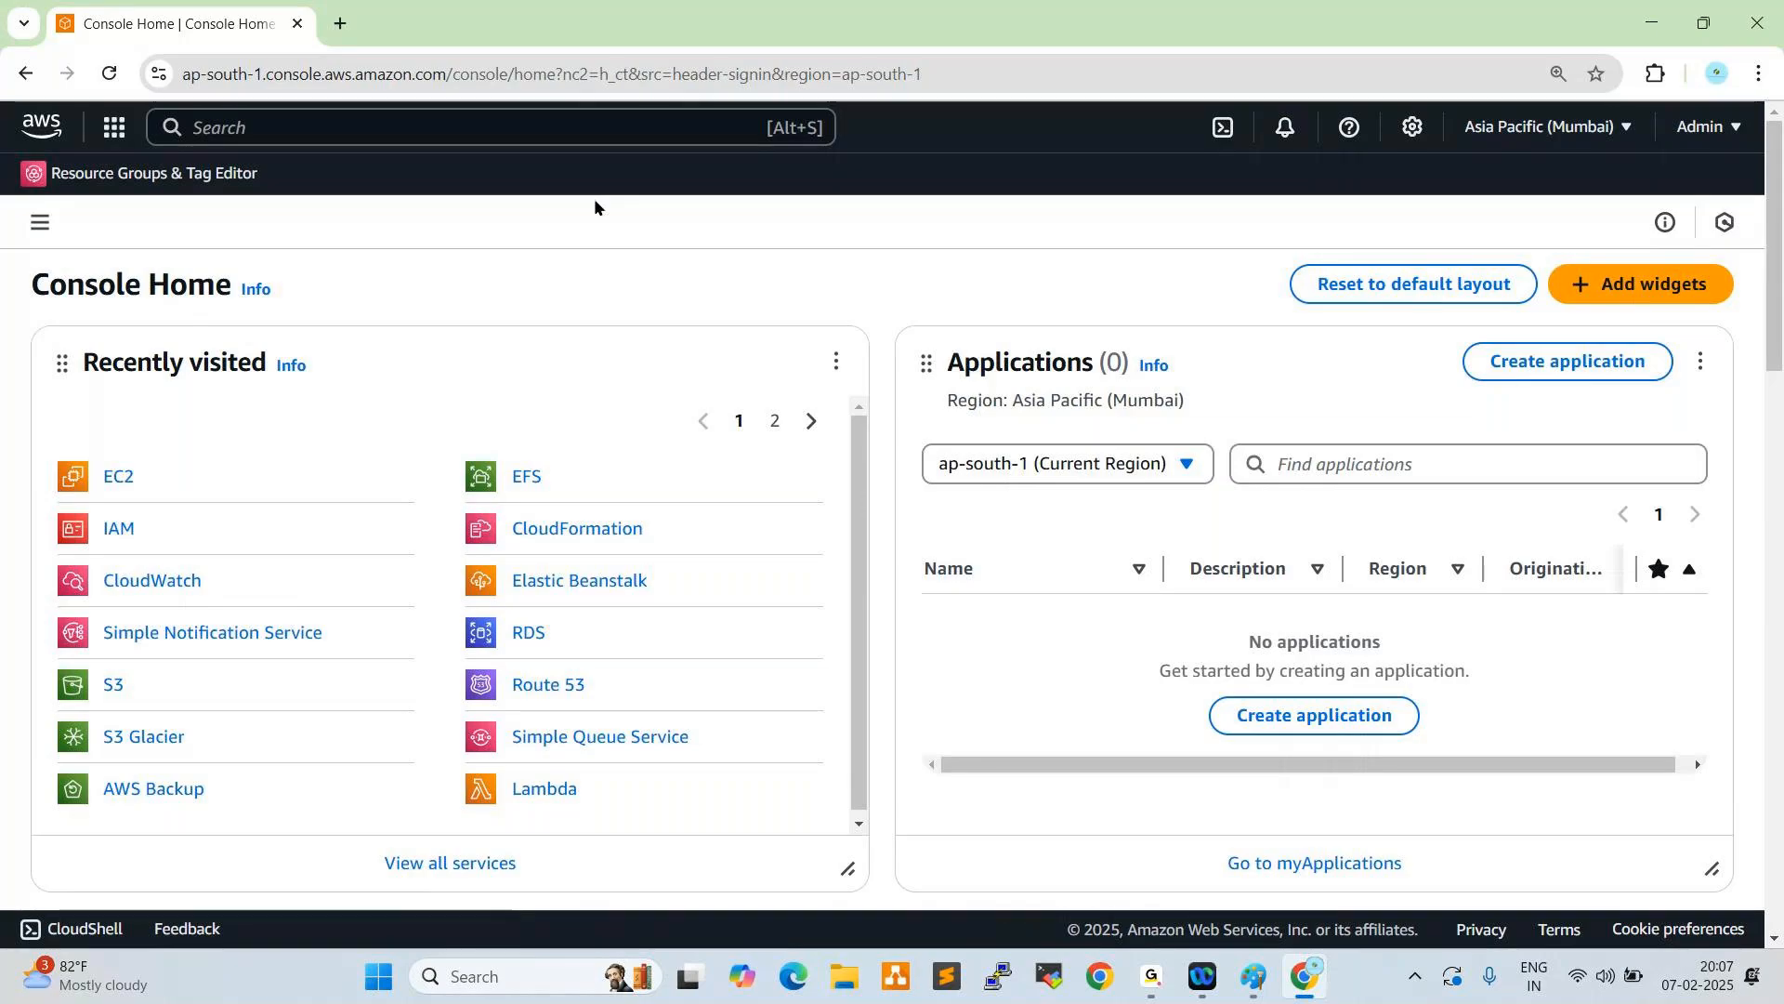
# - Open the CloudTrail service from the Management & Governance category
pyautogui.click(114, 127)
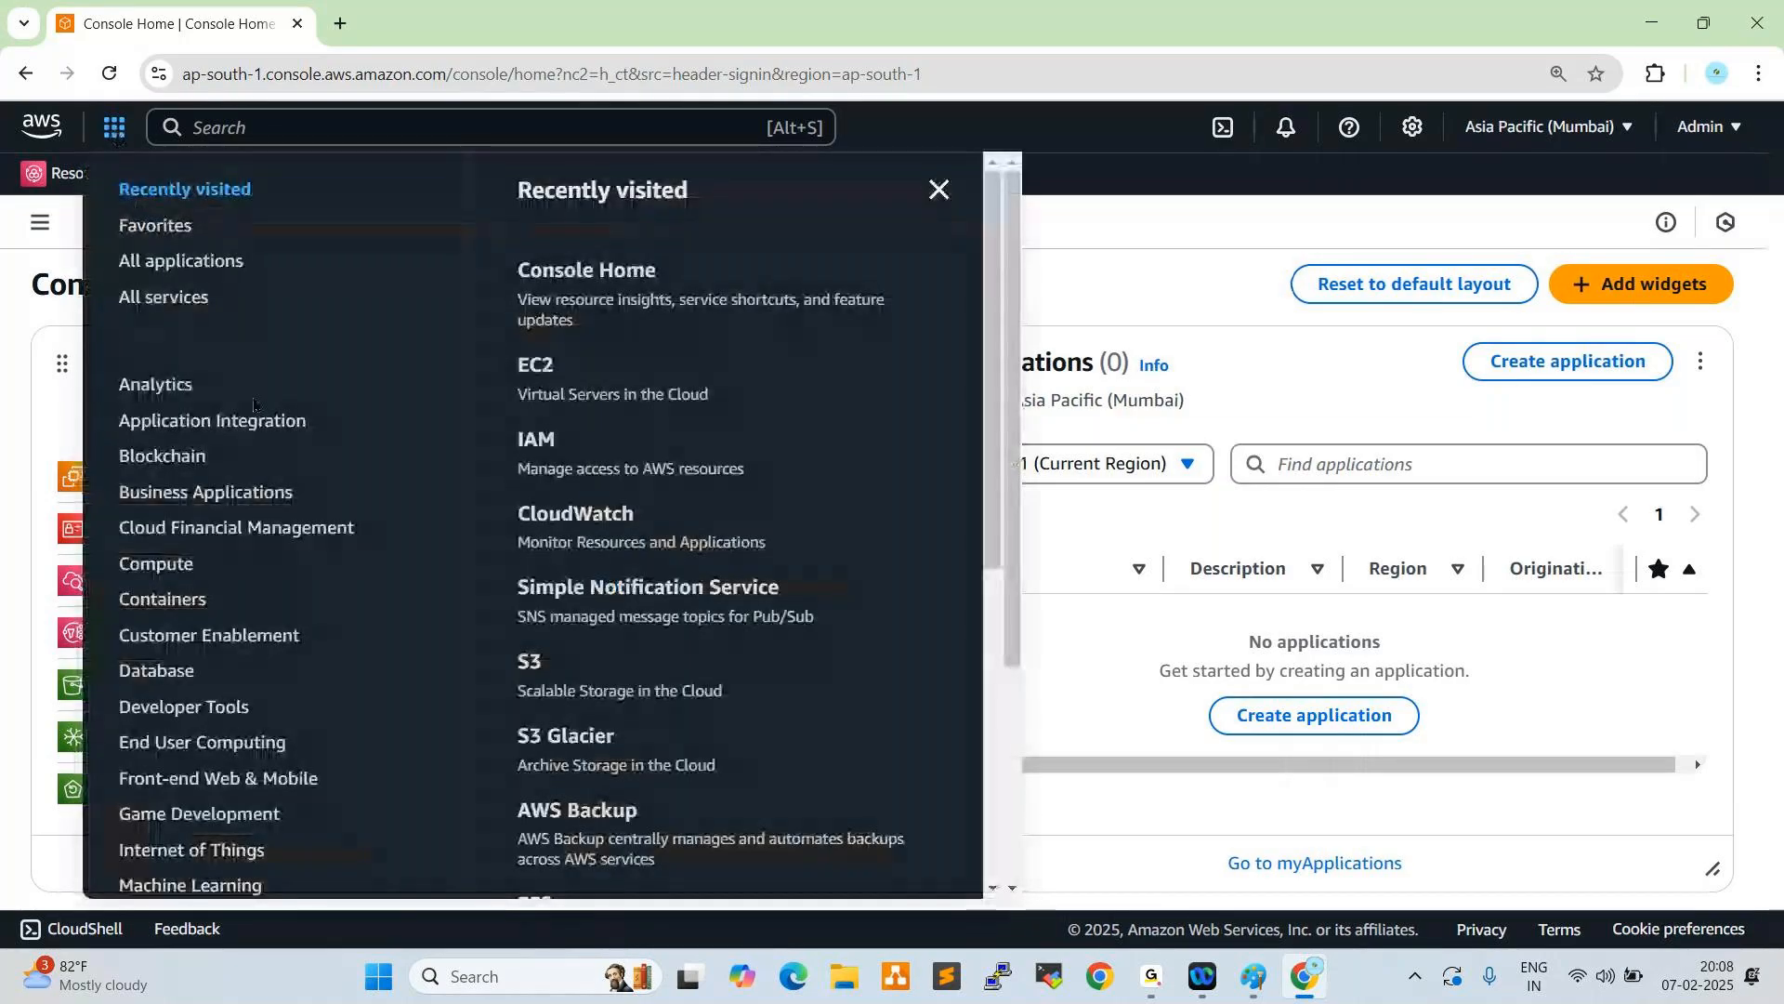
pyautogui.scroll(-5, 256, 402)
pyautogui.scroll(-2, 258, 403)
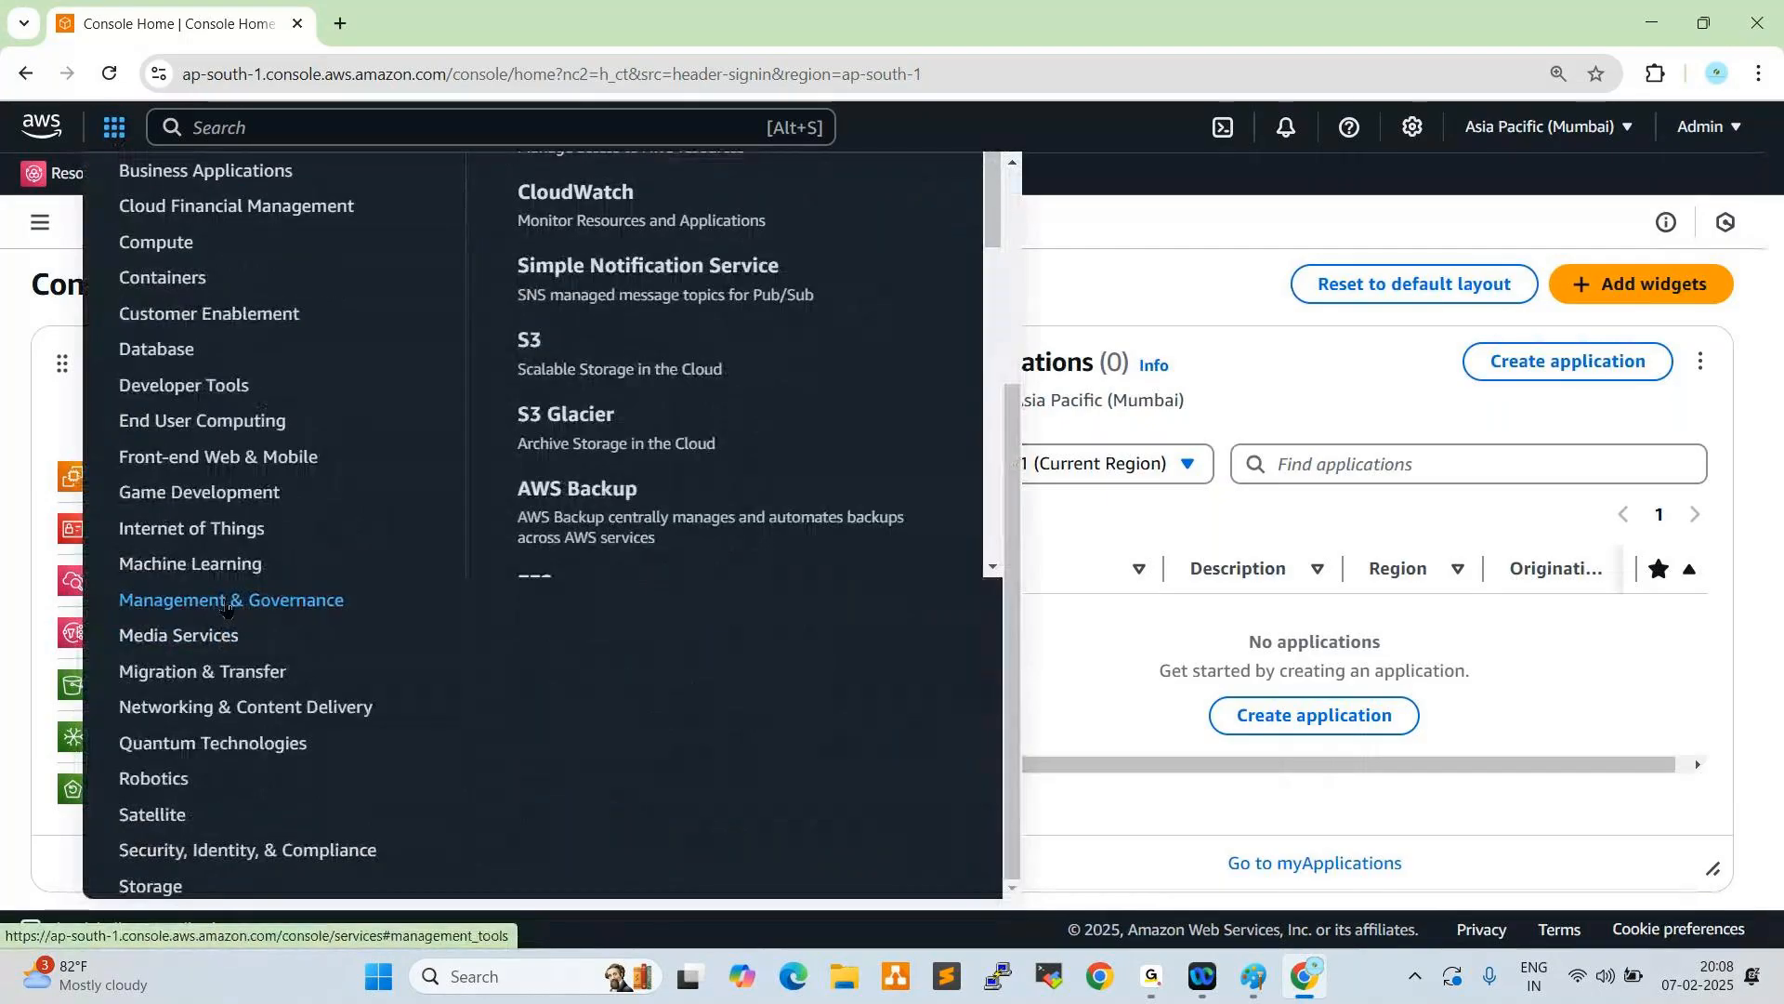
pyautogui.click(216, 604)
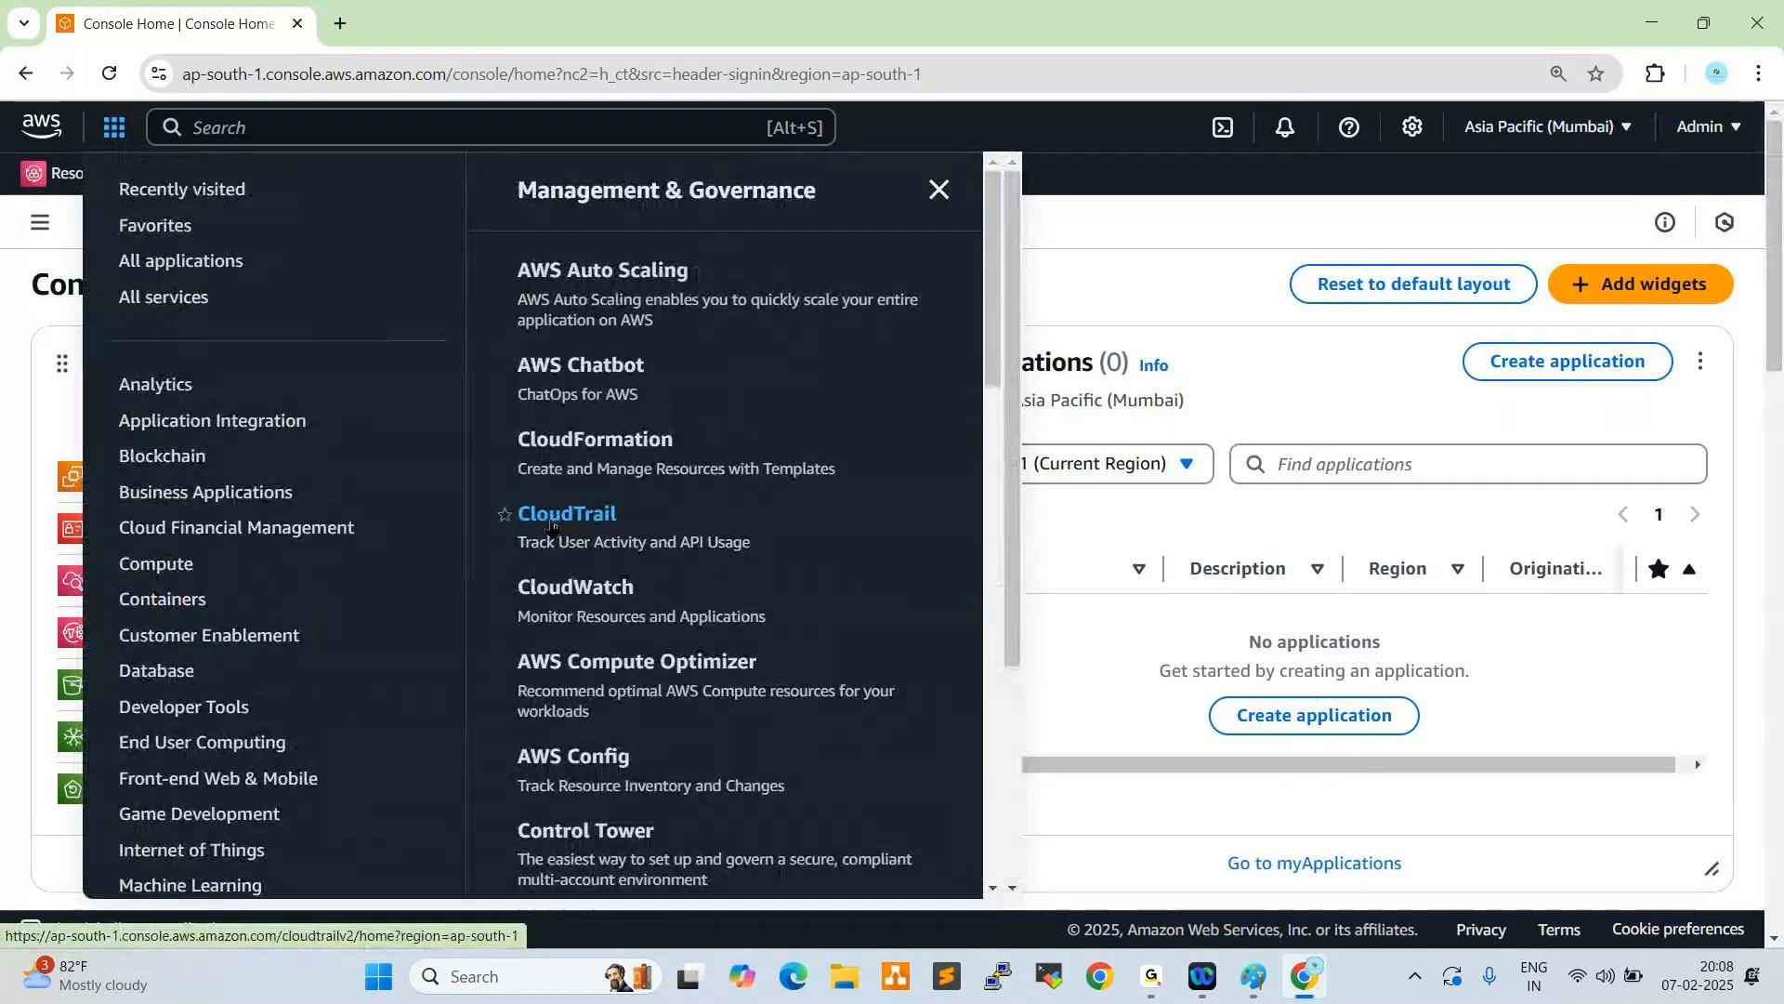
pyautogui.click(549, 517)
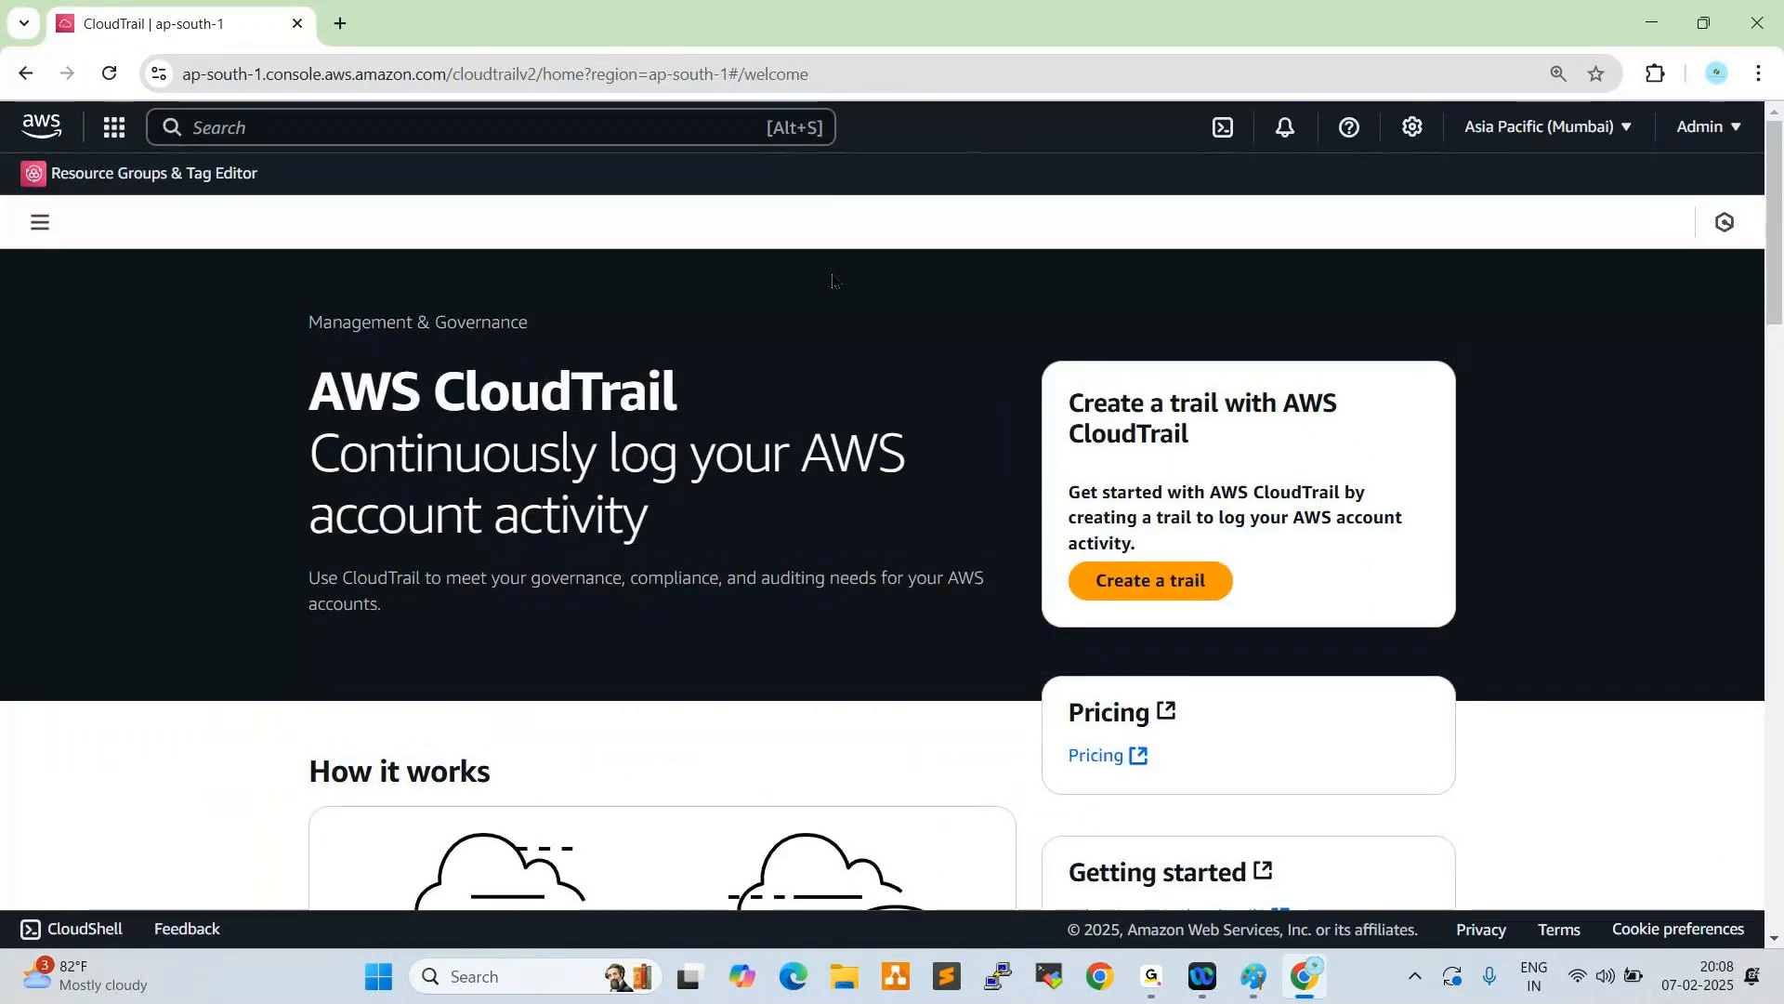
# - Go through the CloudTrail dashboard to the event history and widen the Event name column
pyautogui.click(41, 223)
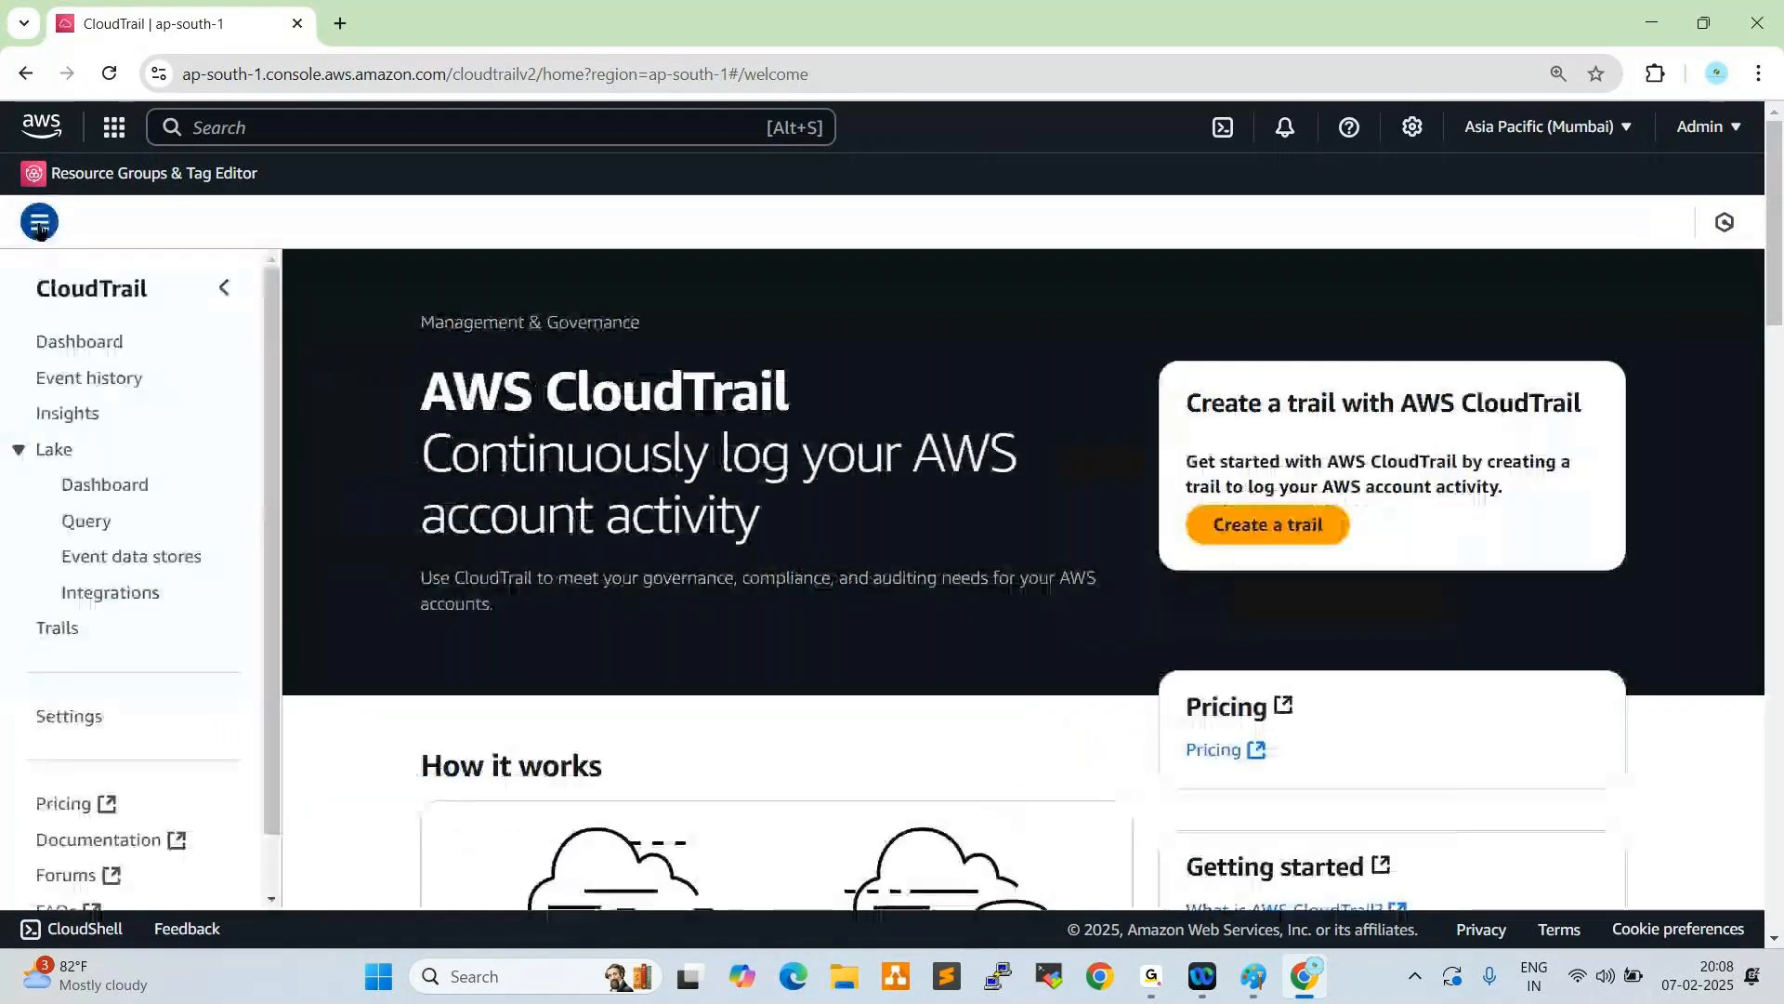
pyautogui.click(95, 346)
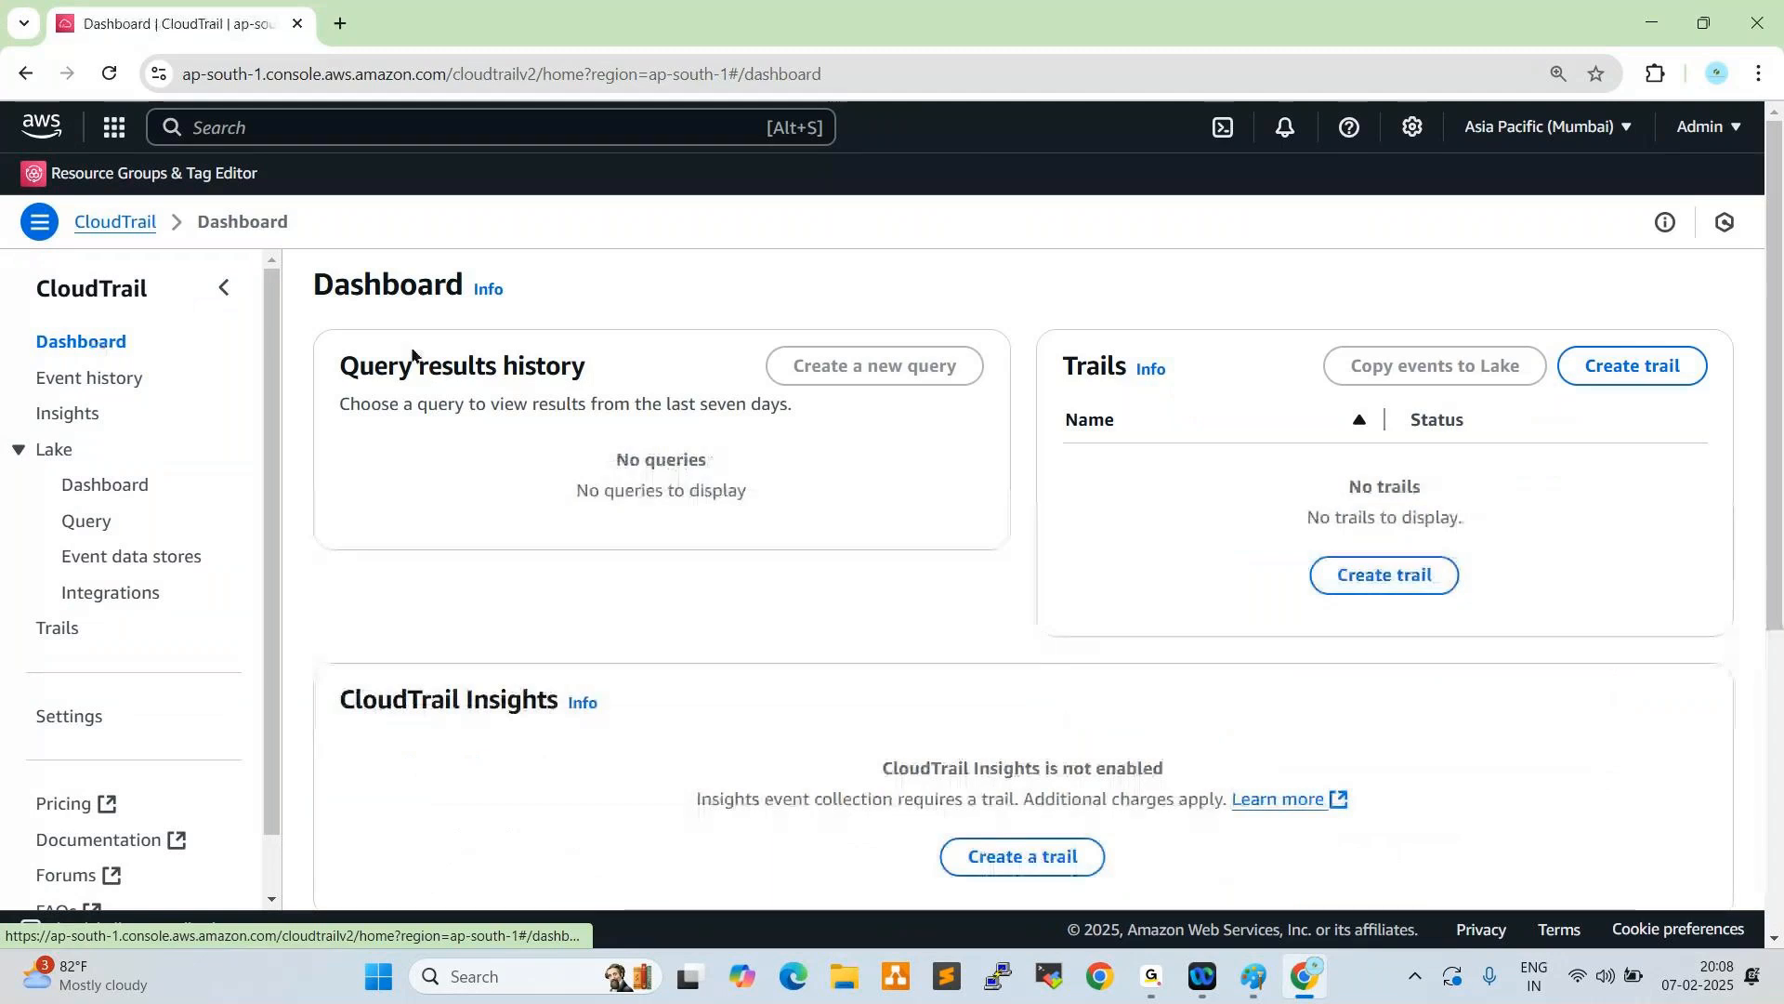
pyautogui.click(82, 389)
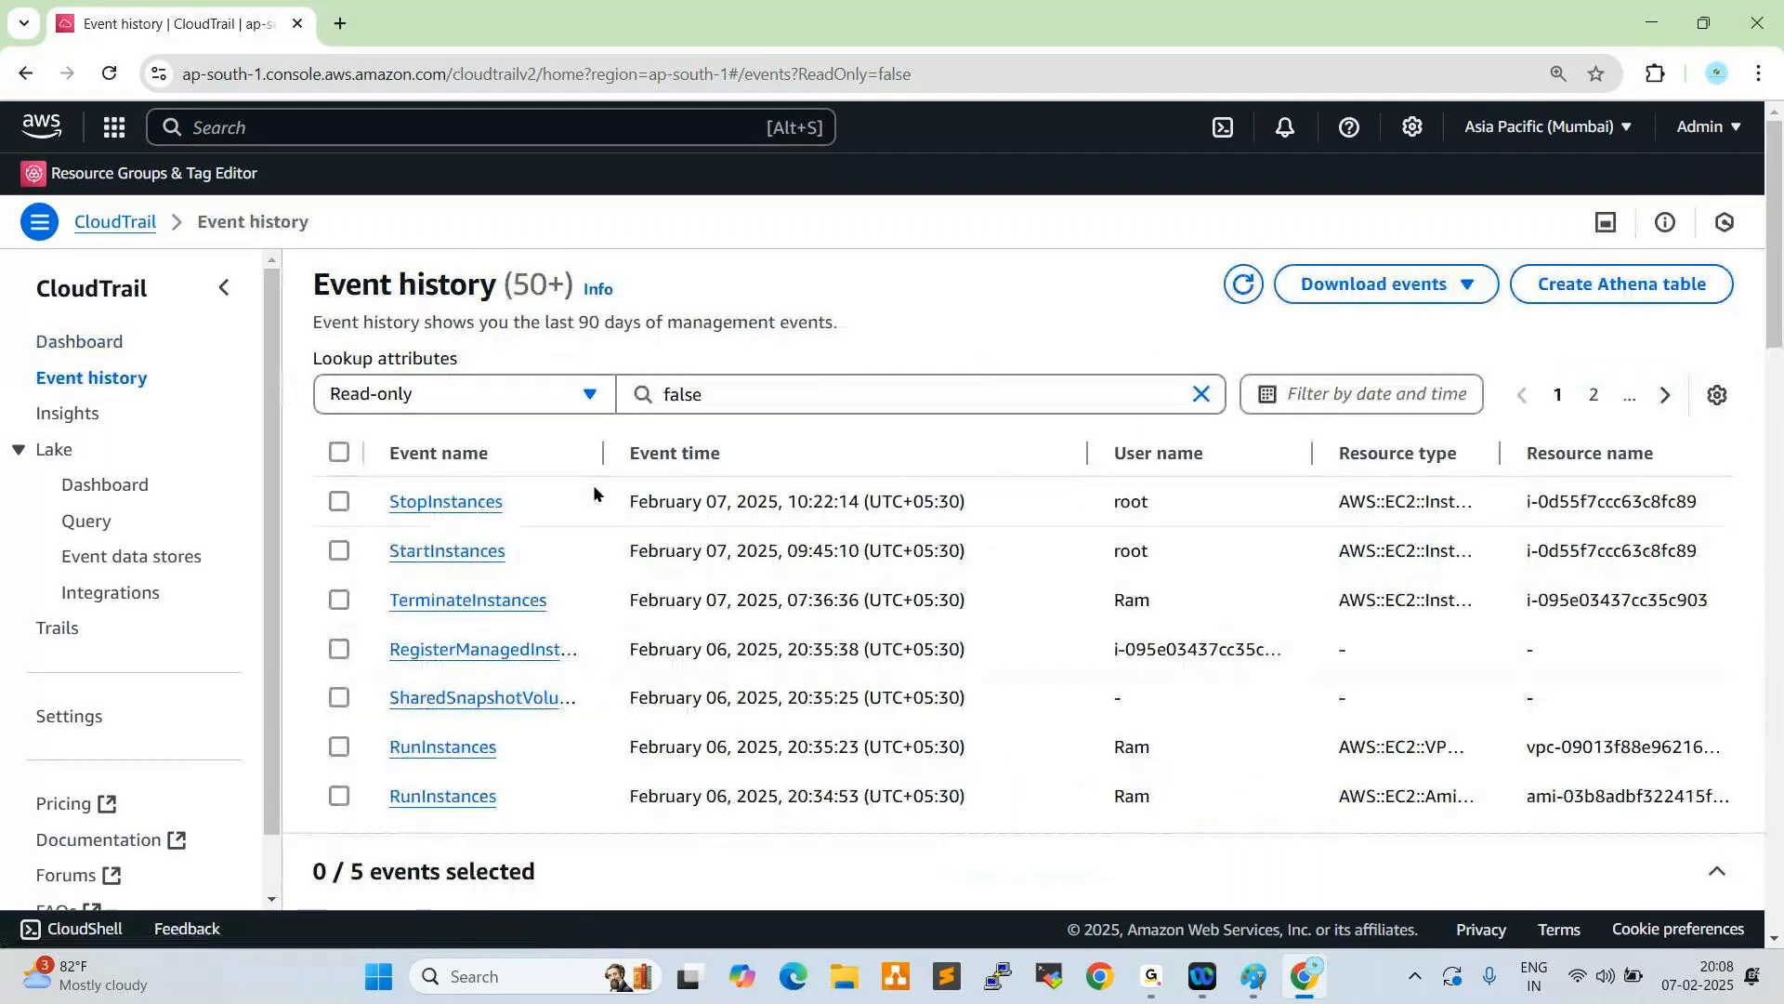
pyautogui.moveTo(604, 453); pyautogui.dragTo(655, 467)
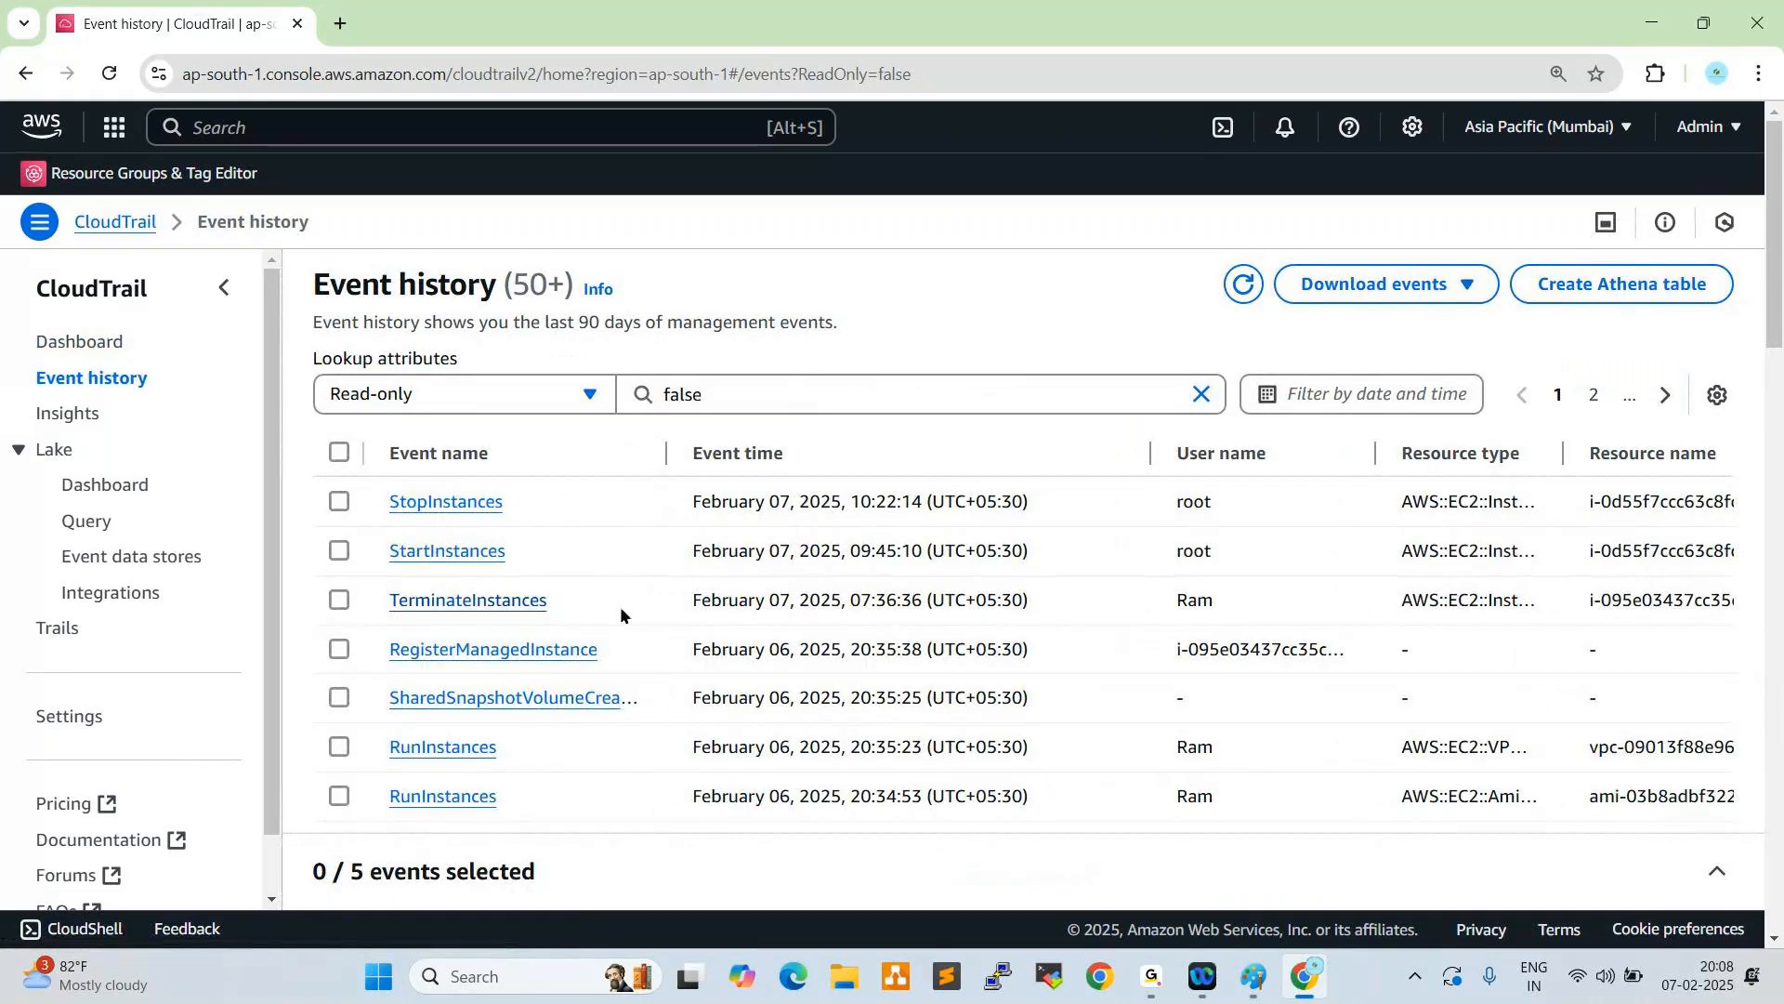
# - Examine the event times of the latest TerminateInstances, StartInstances and StopInstances entries
pyautogui.moveTo(693, 606); pyautogui.dragTo(851, 603)
pyautogui.click(1060, 617)
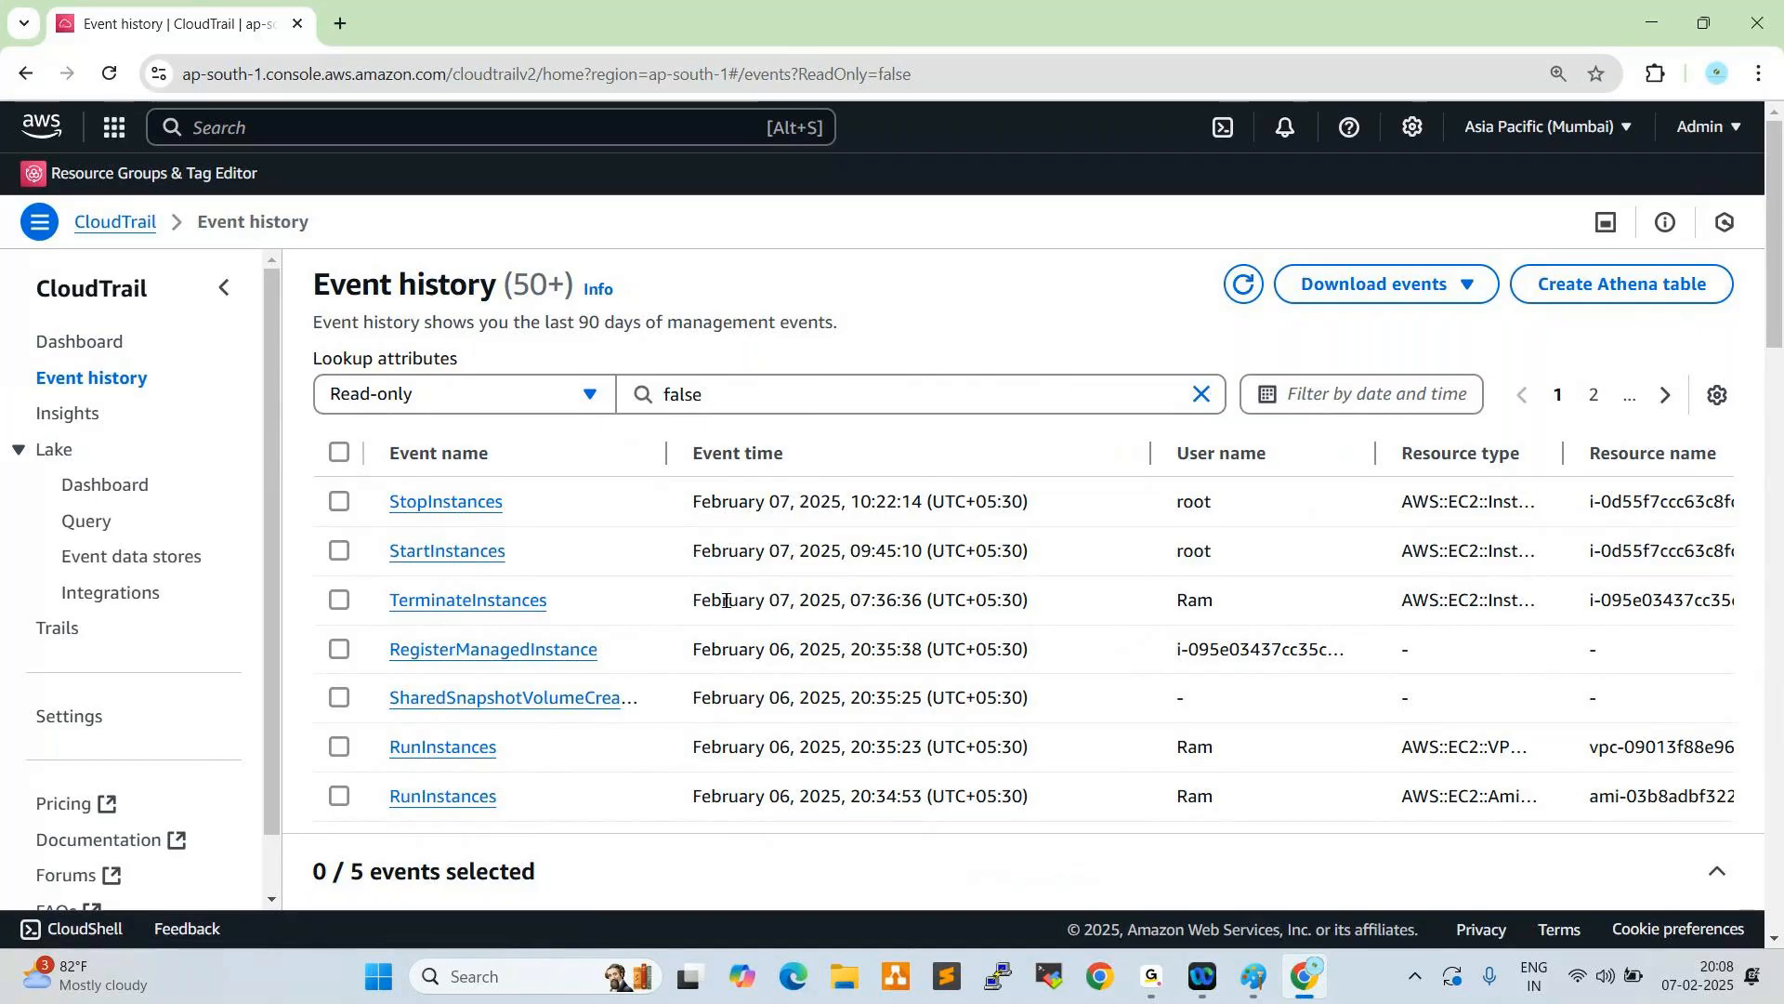
pyautogui.moveTo(692, 603); pyautogui.dragTo(912, 600)
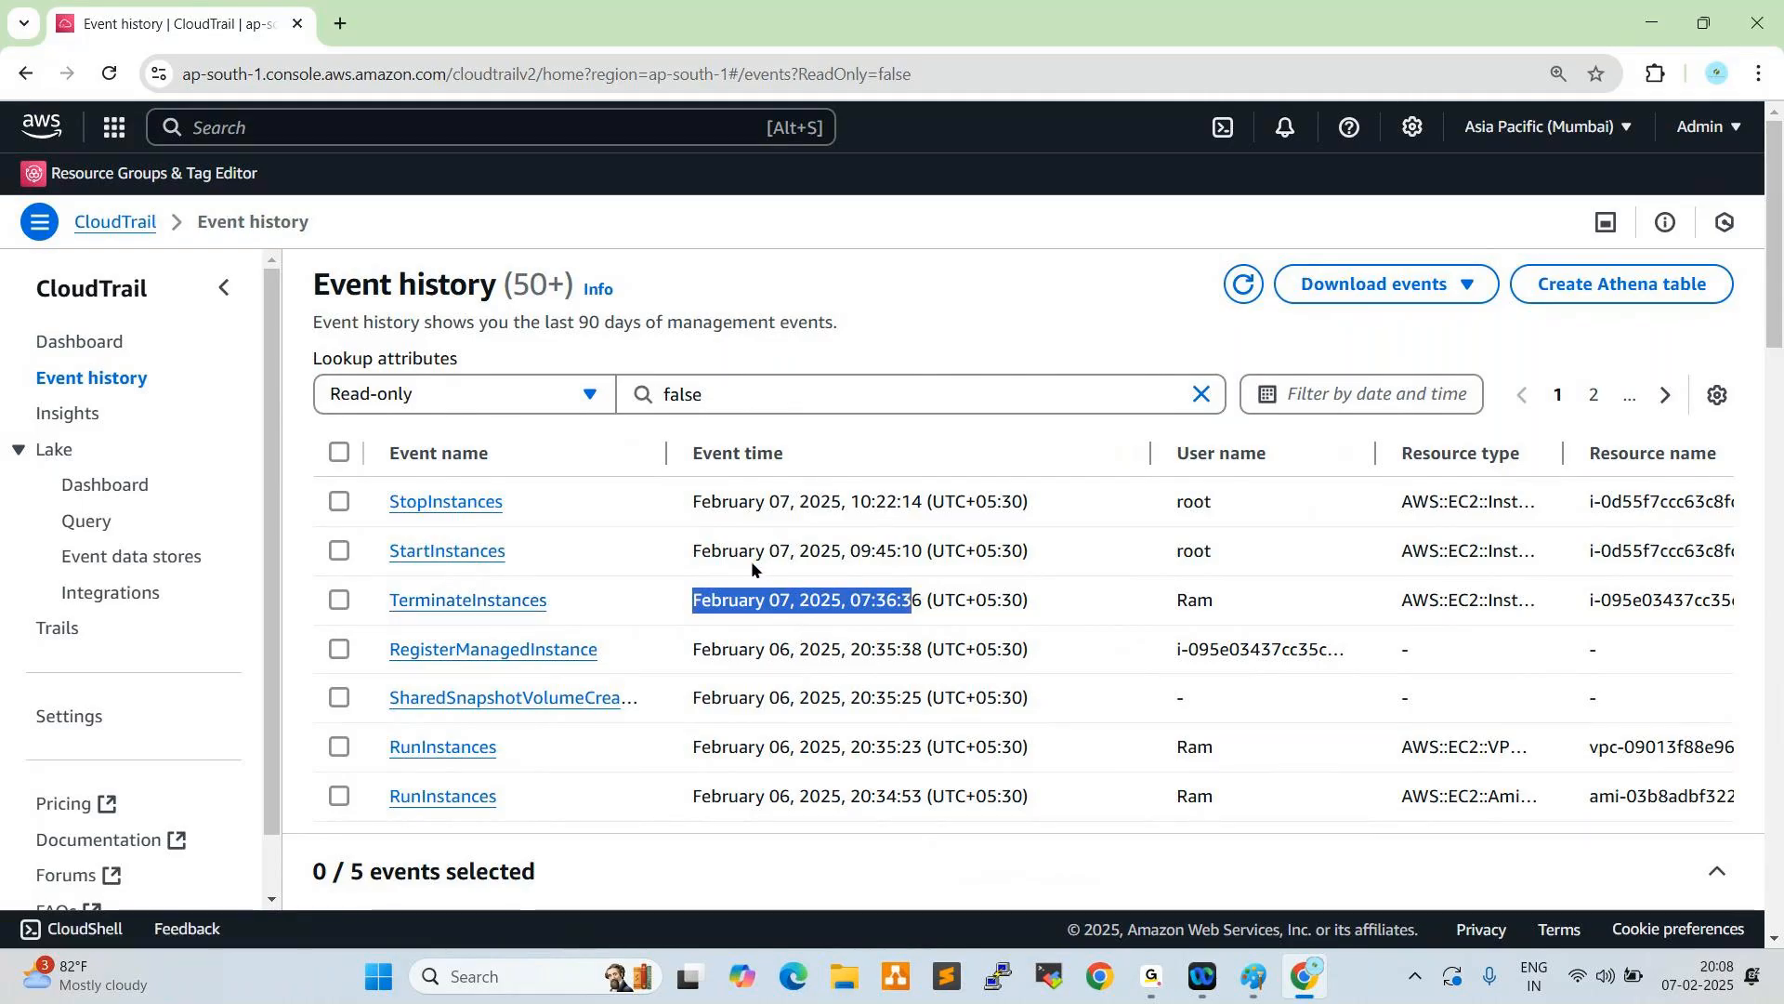
pyautogui.moveTo(850, 550); pyautogui.dragTo(892, 554)
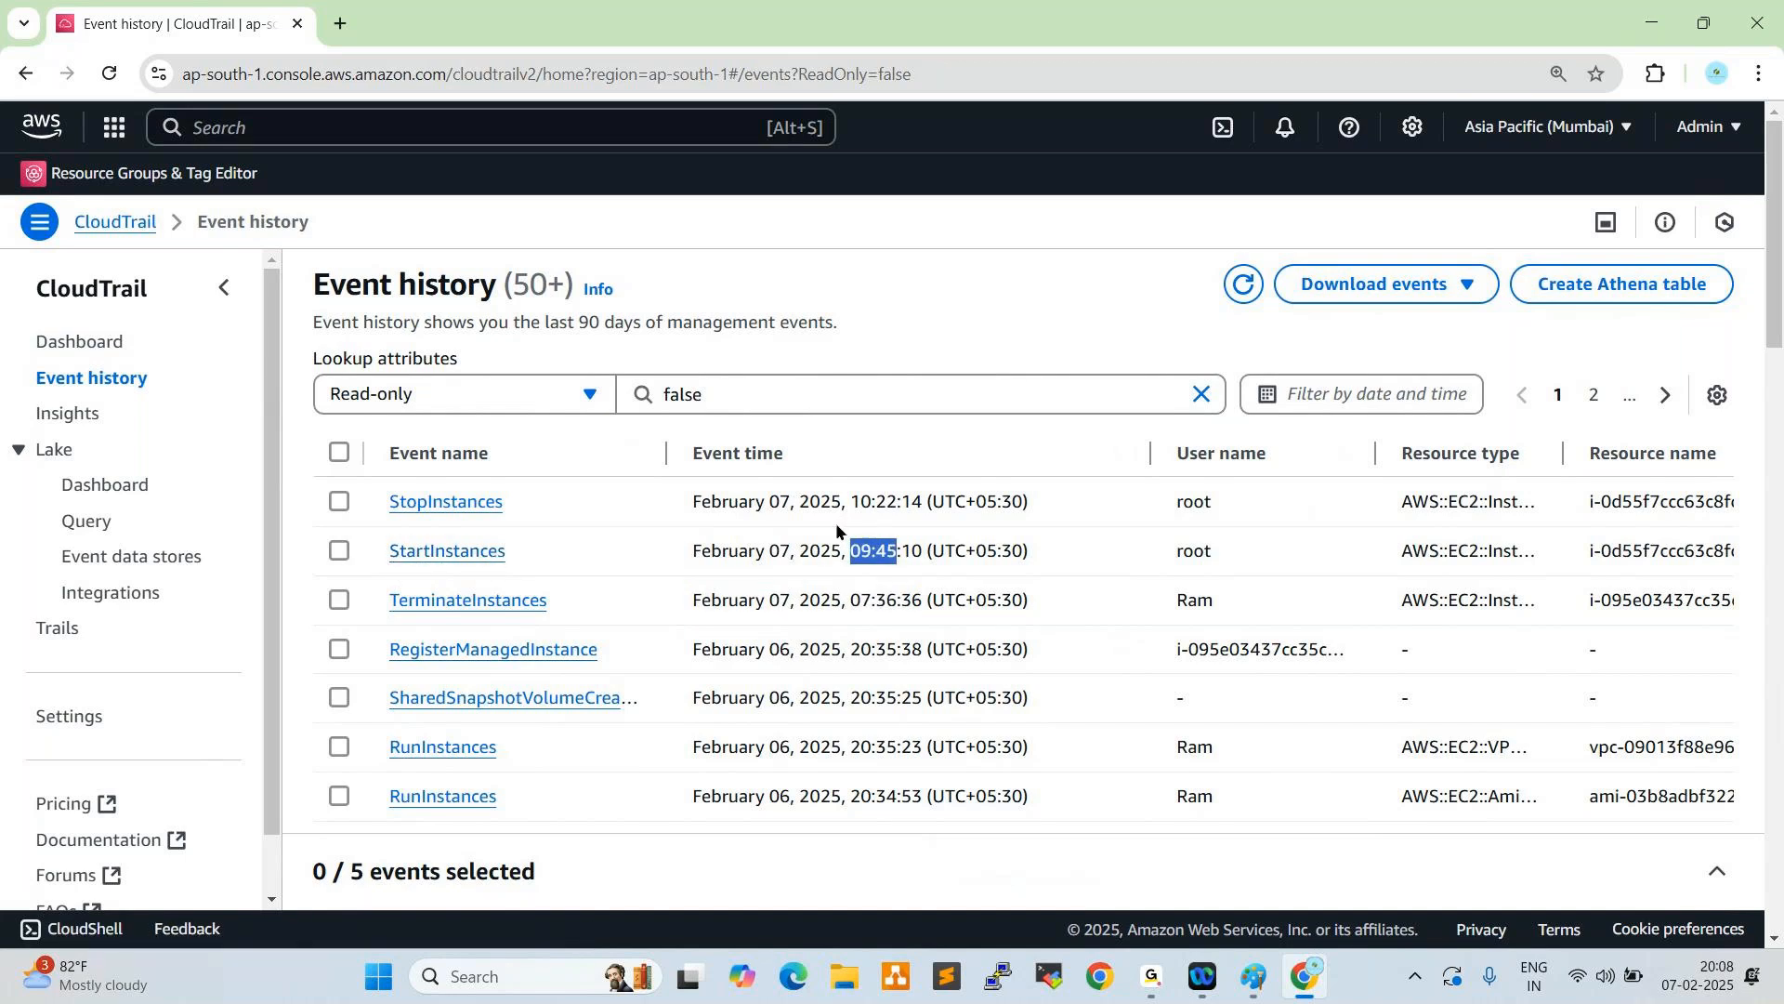
pyautogui.moveTo(850, 500); pyautogui.dragTo(898, 499)
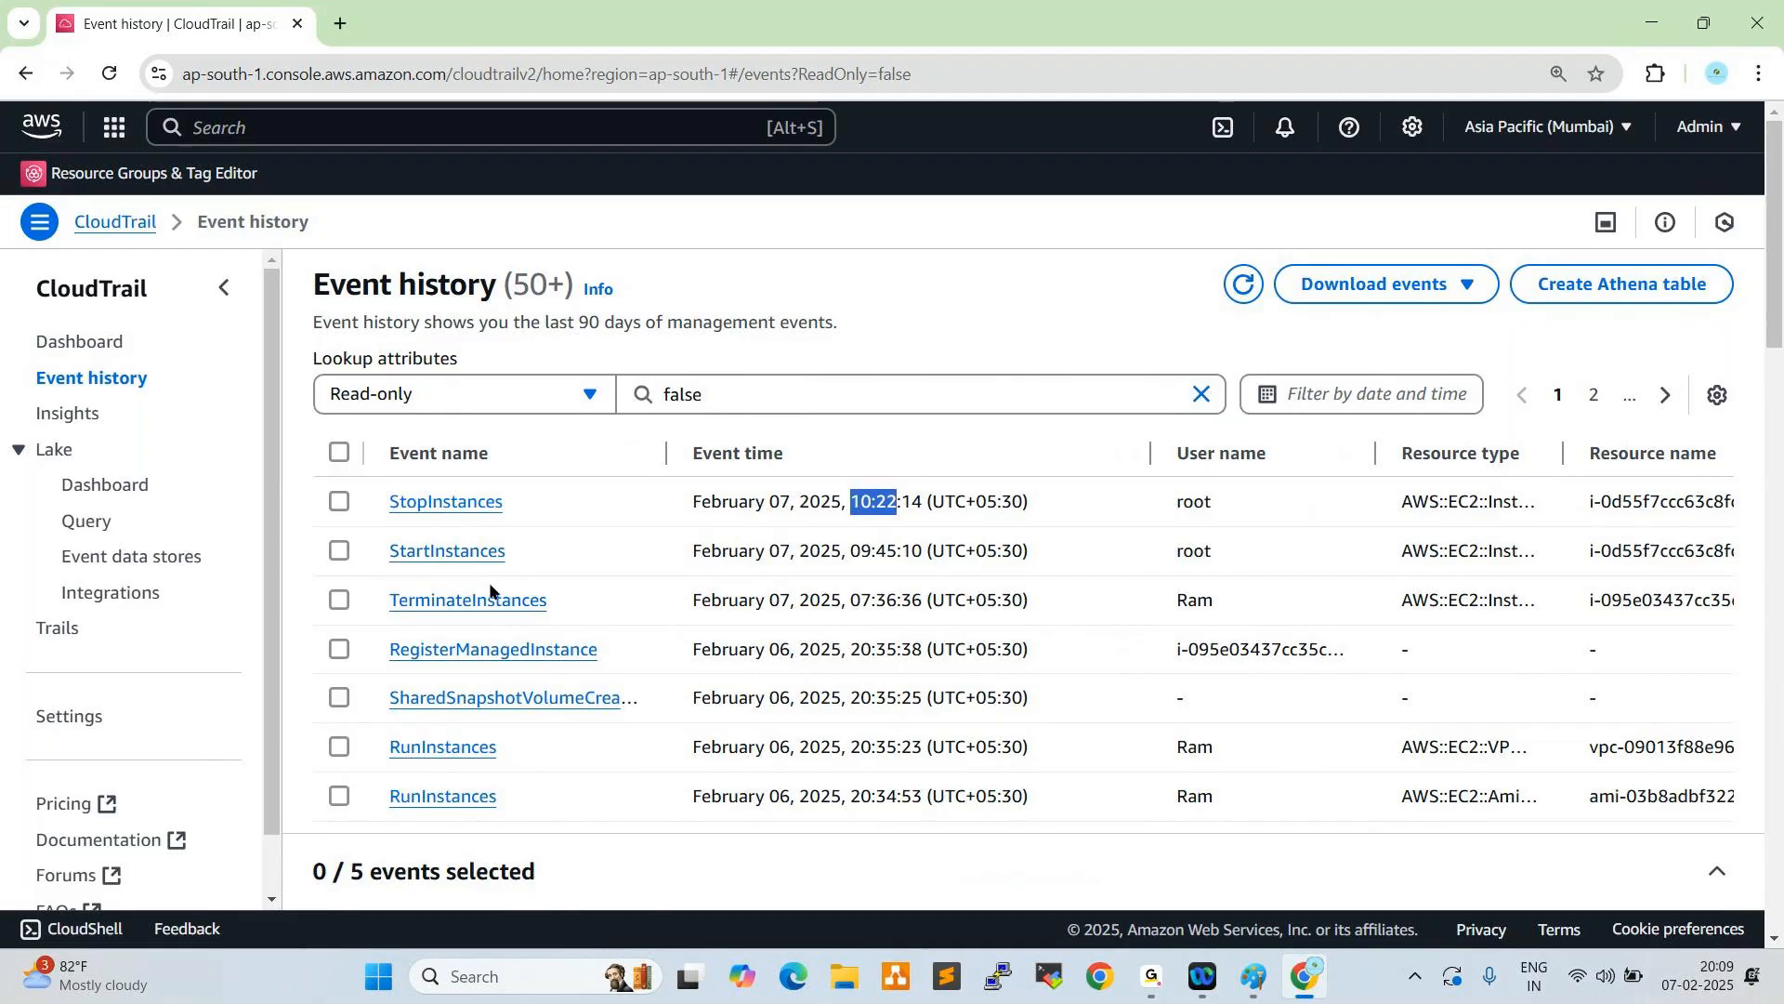
# - Review the older entries in the event history, including the event times and user names of the CreateBucket events
pyautogui.scroll(-1, 569, 545)
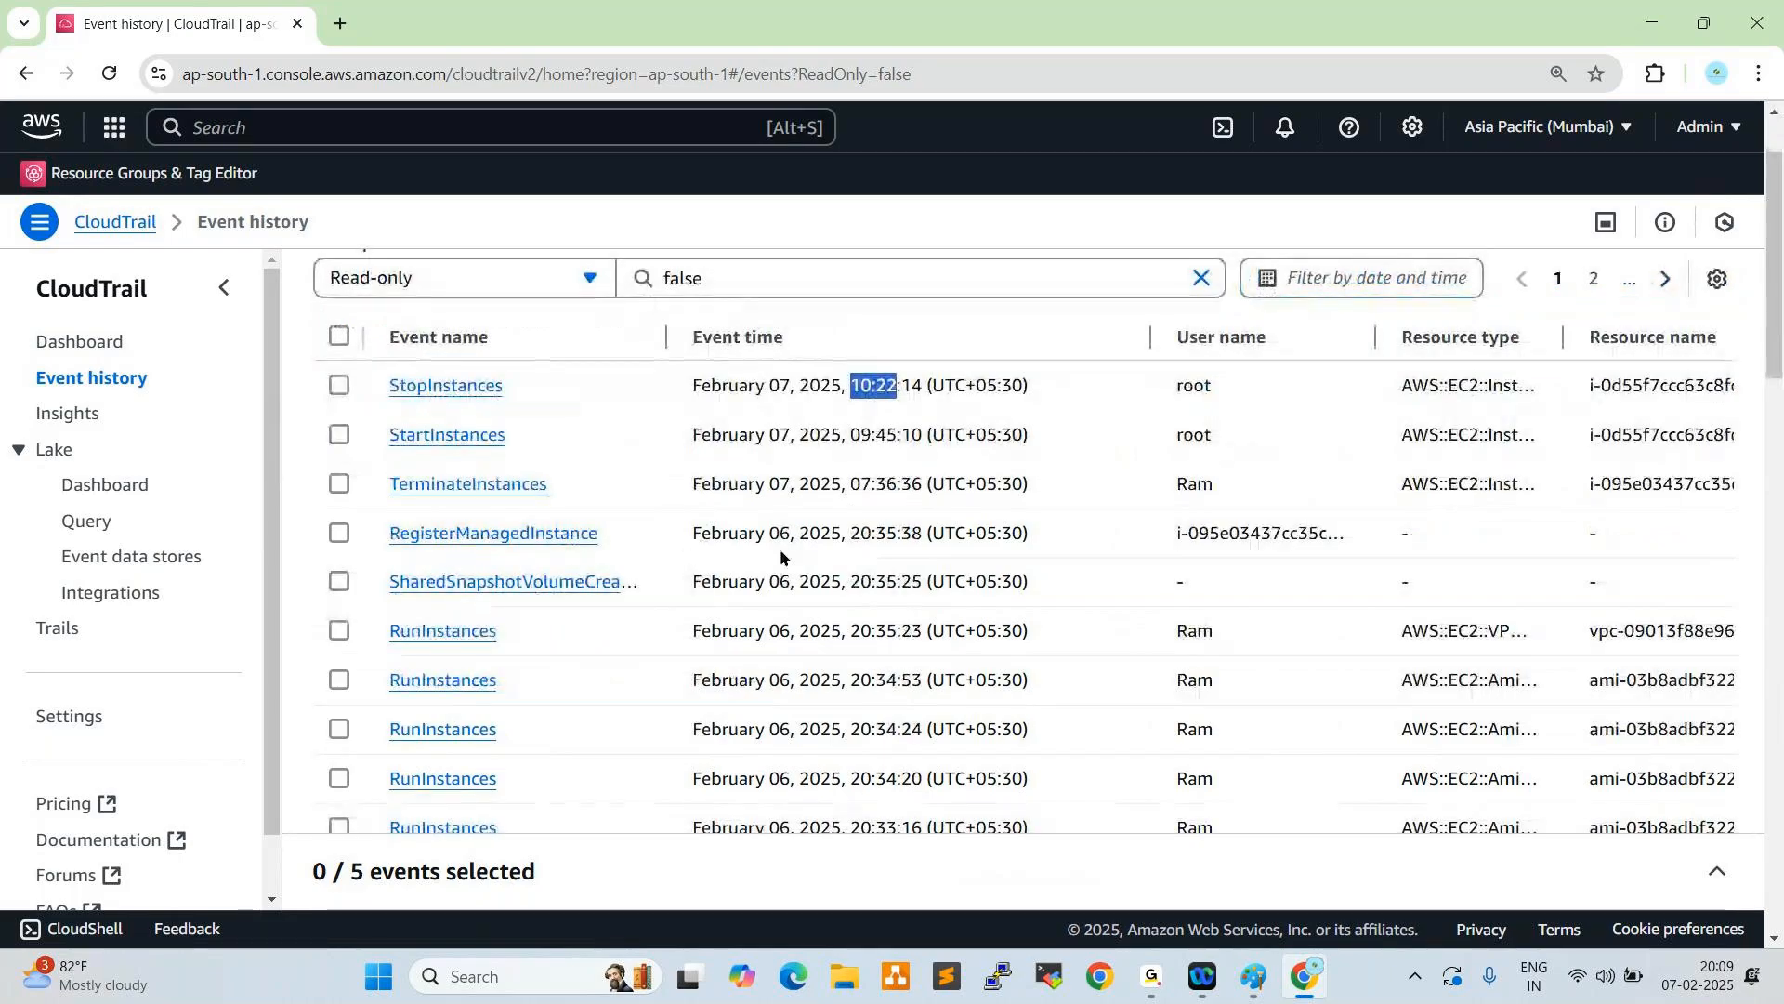
pyautogui.moveTo(844, 553); pyautogui.dragTo(965, 548)
pyautogui.scroll(-1, 884, 622)
pyautogui.scroll(-3, 888, 621)
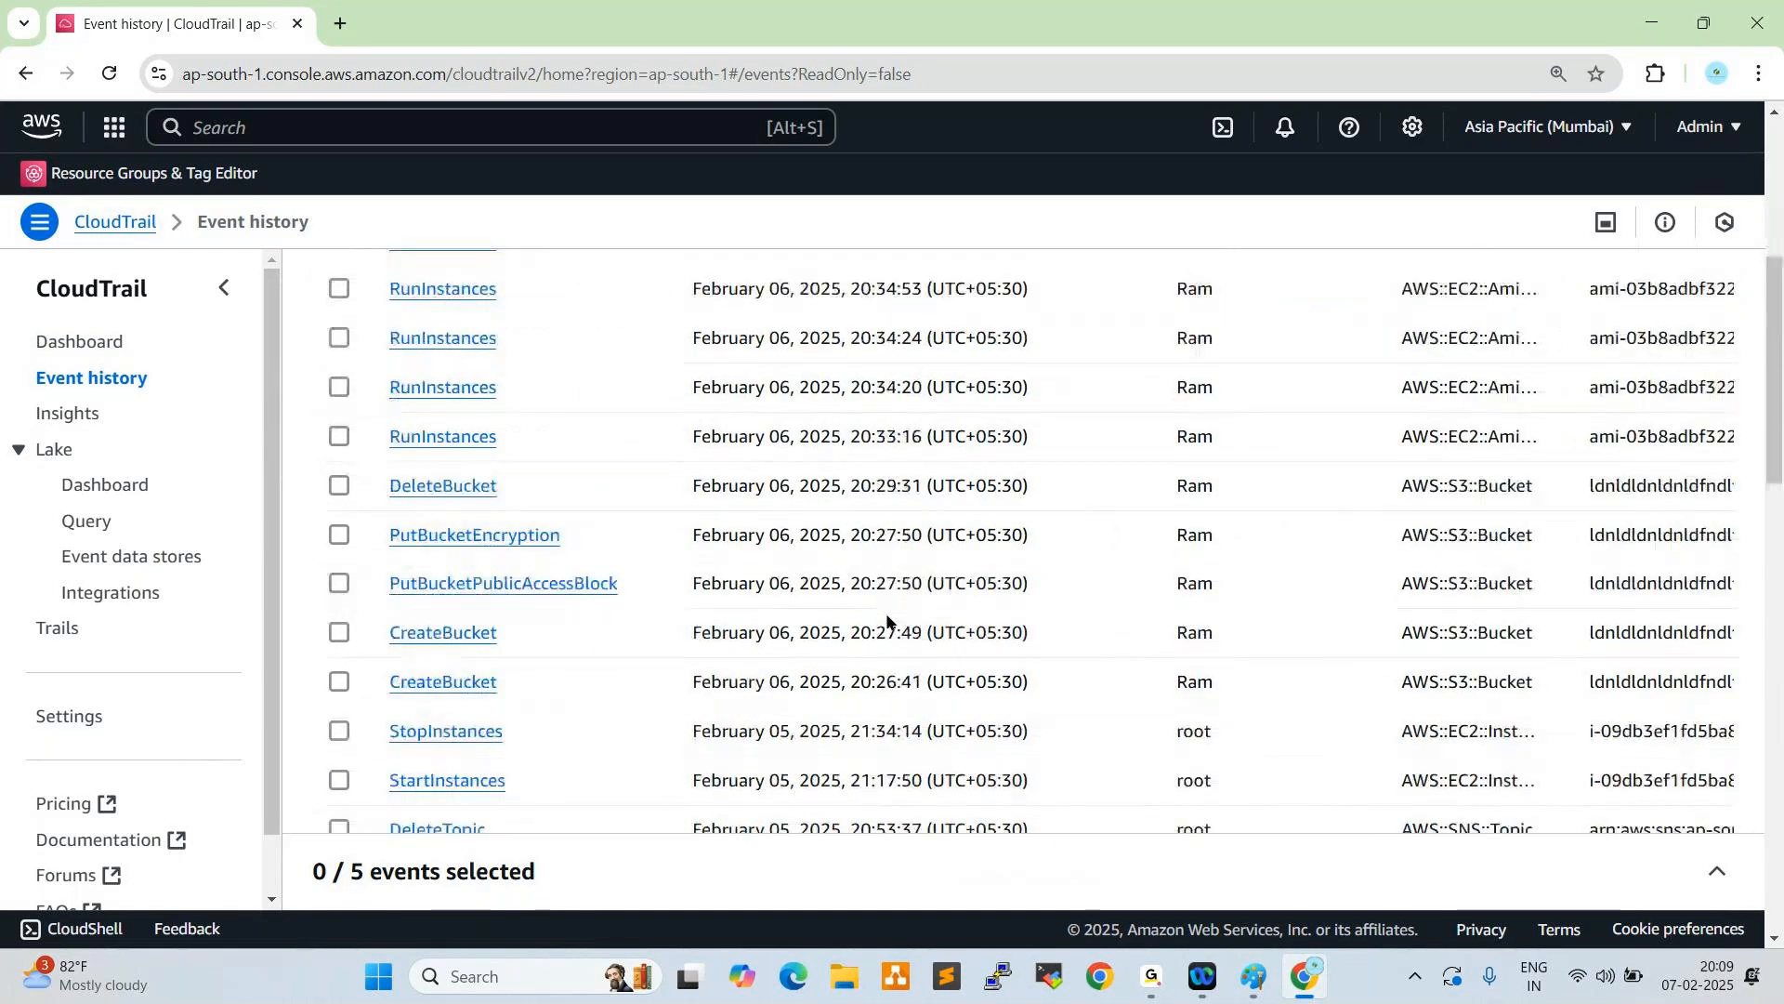
pyautogui.scroll(-1, 887, 621)
pyautogui.moveTo(1028, 611); pyautogui.dragTo(743, 637)
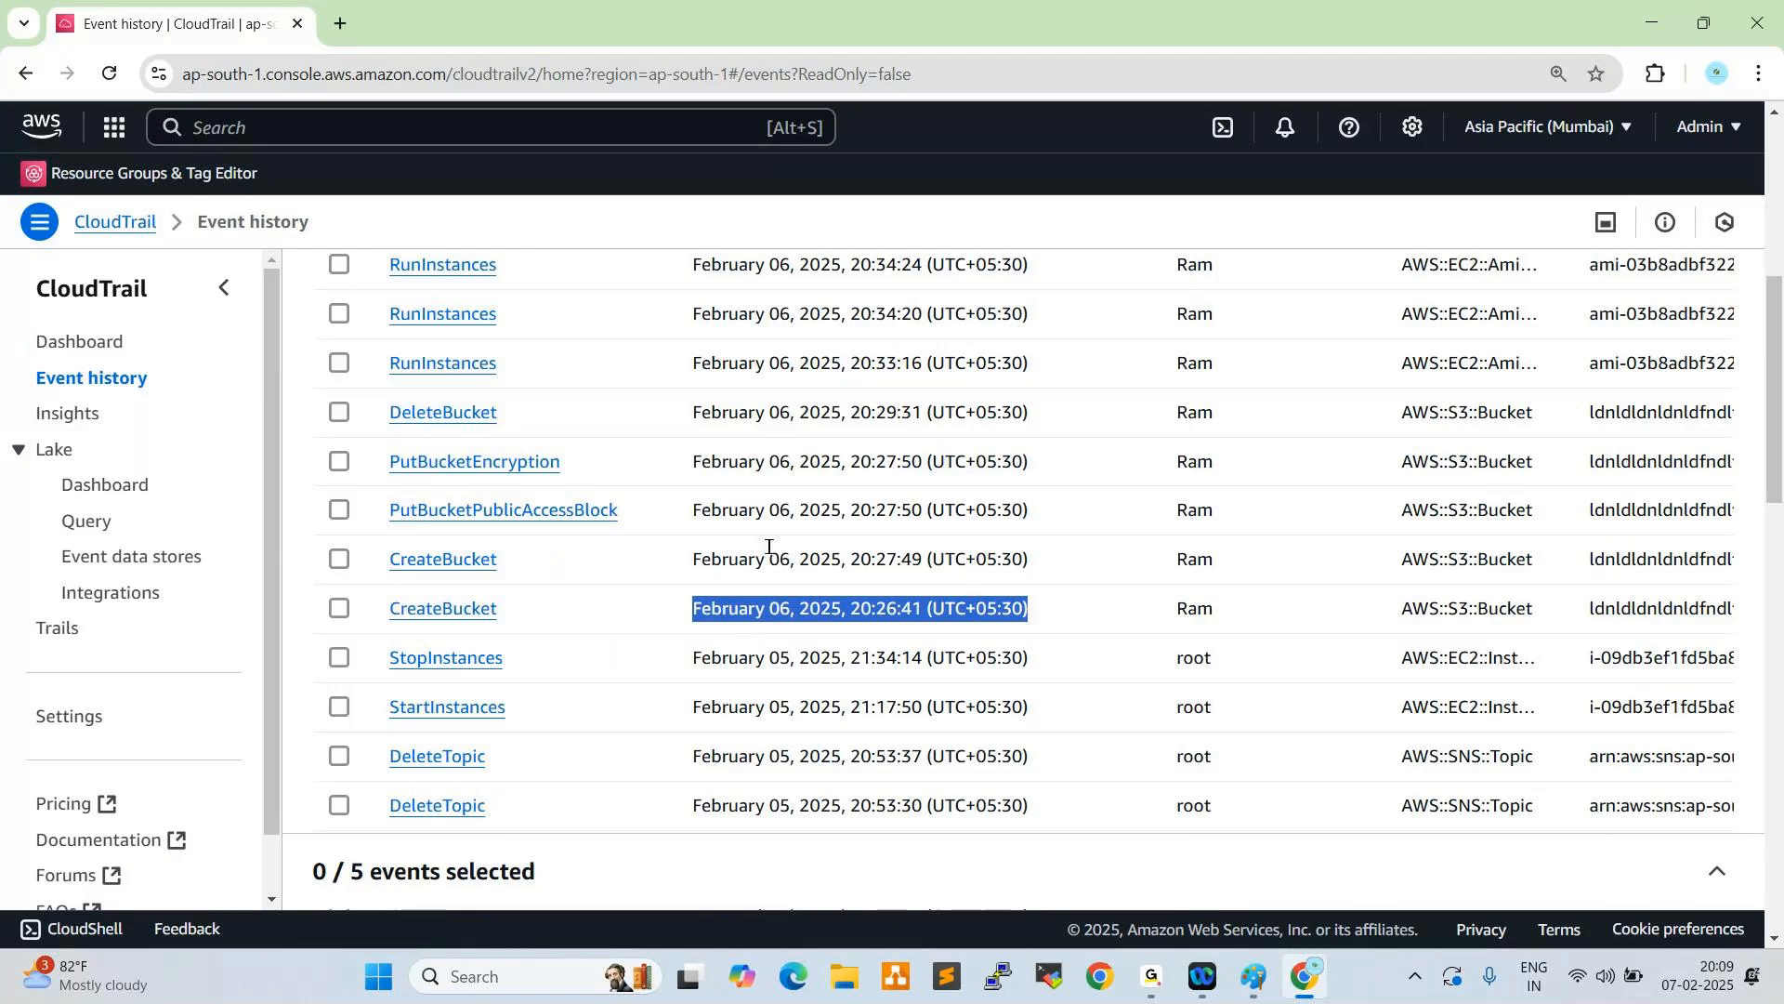
pyautogui.scroll(3, 771, 546)
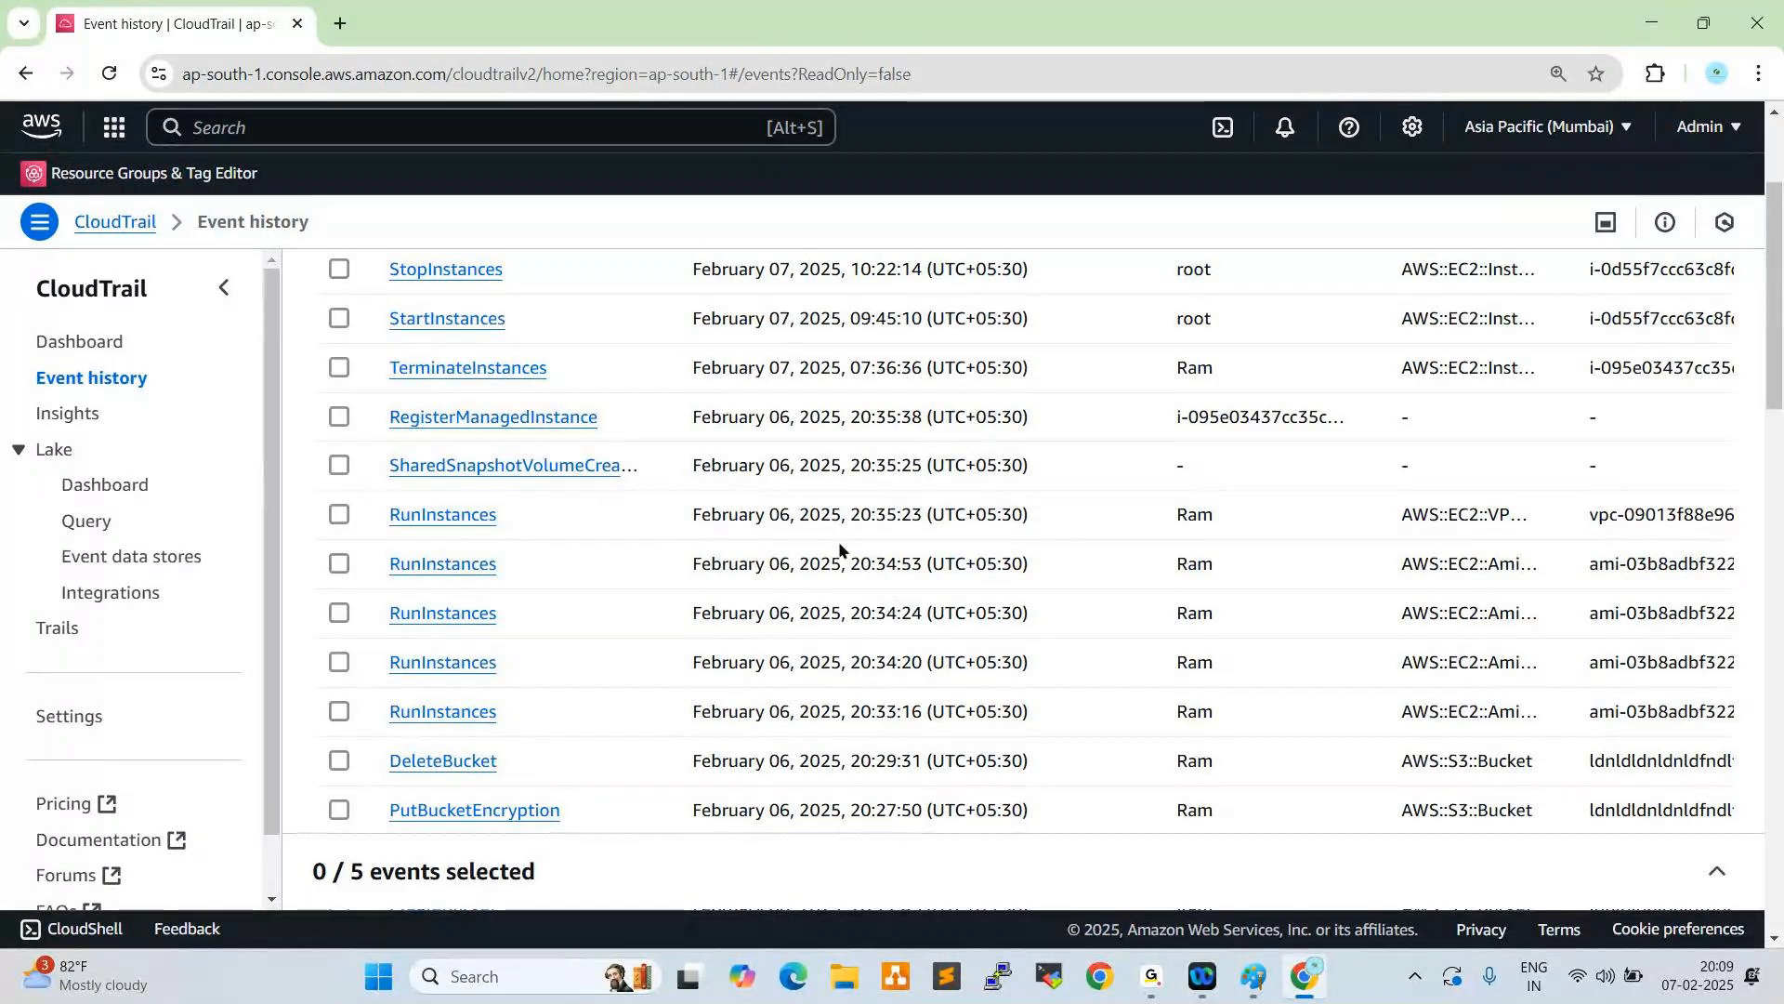
pyautogui.scroll(3, 839, 541)
pyautogui.scroll(-10, 1106, 606)
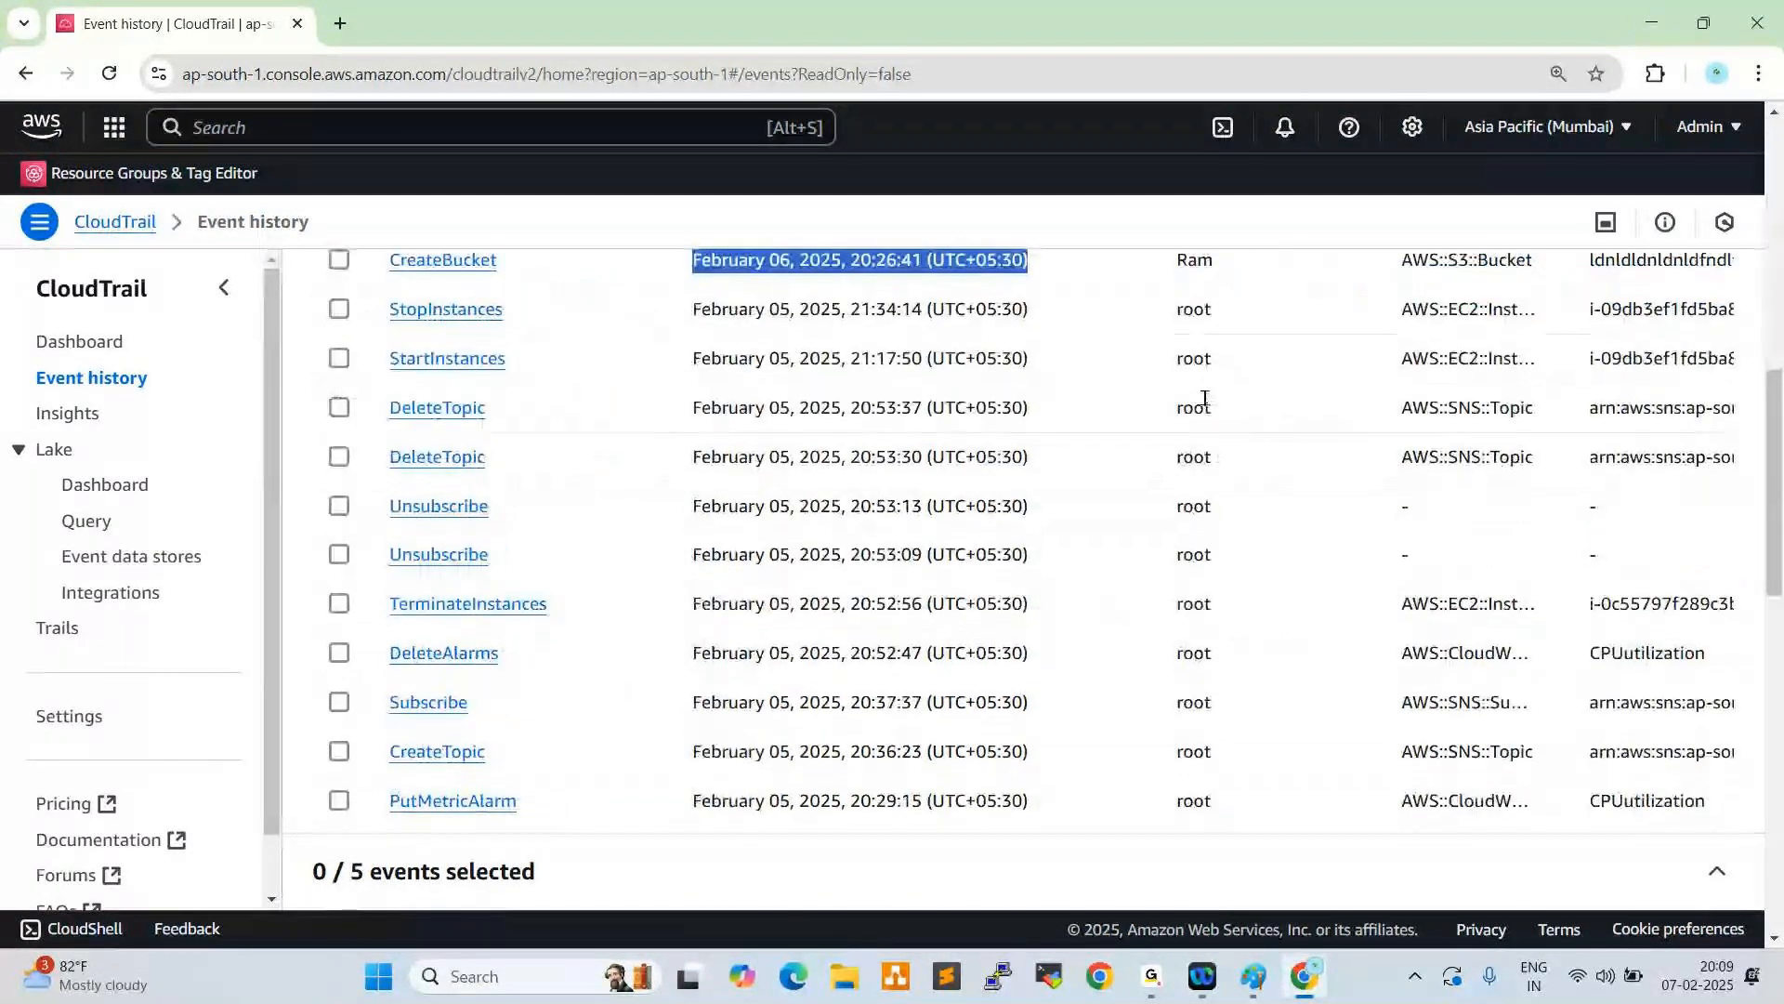
pyautogui.scroll(4, 1180, 483)
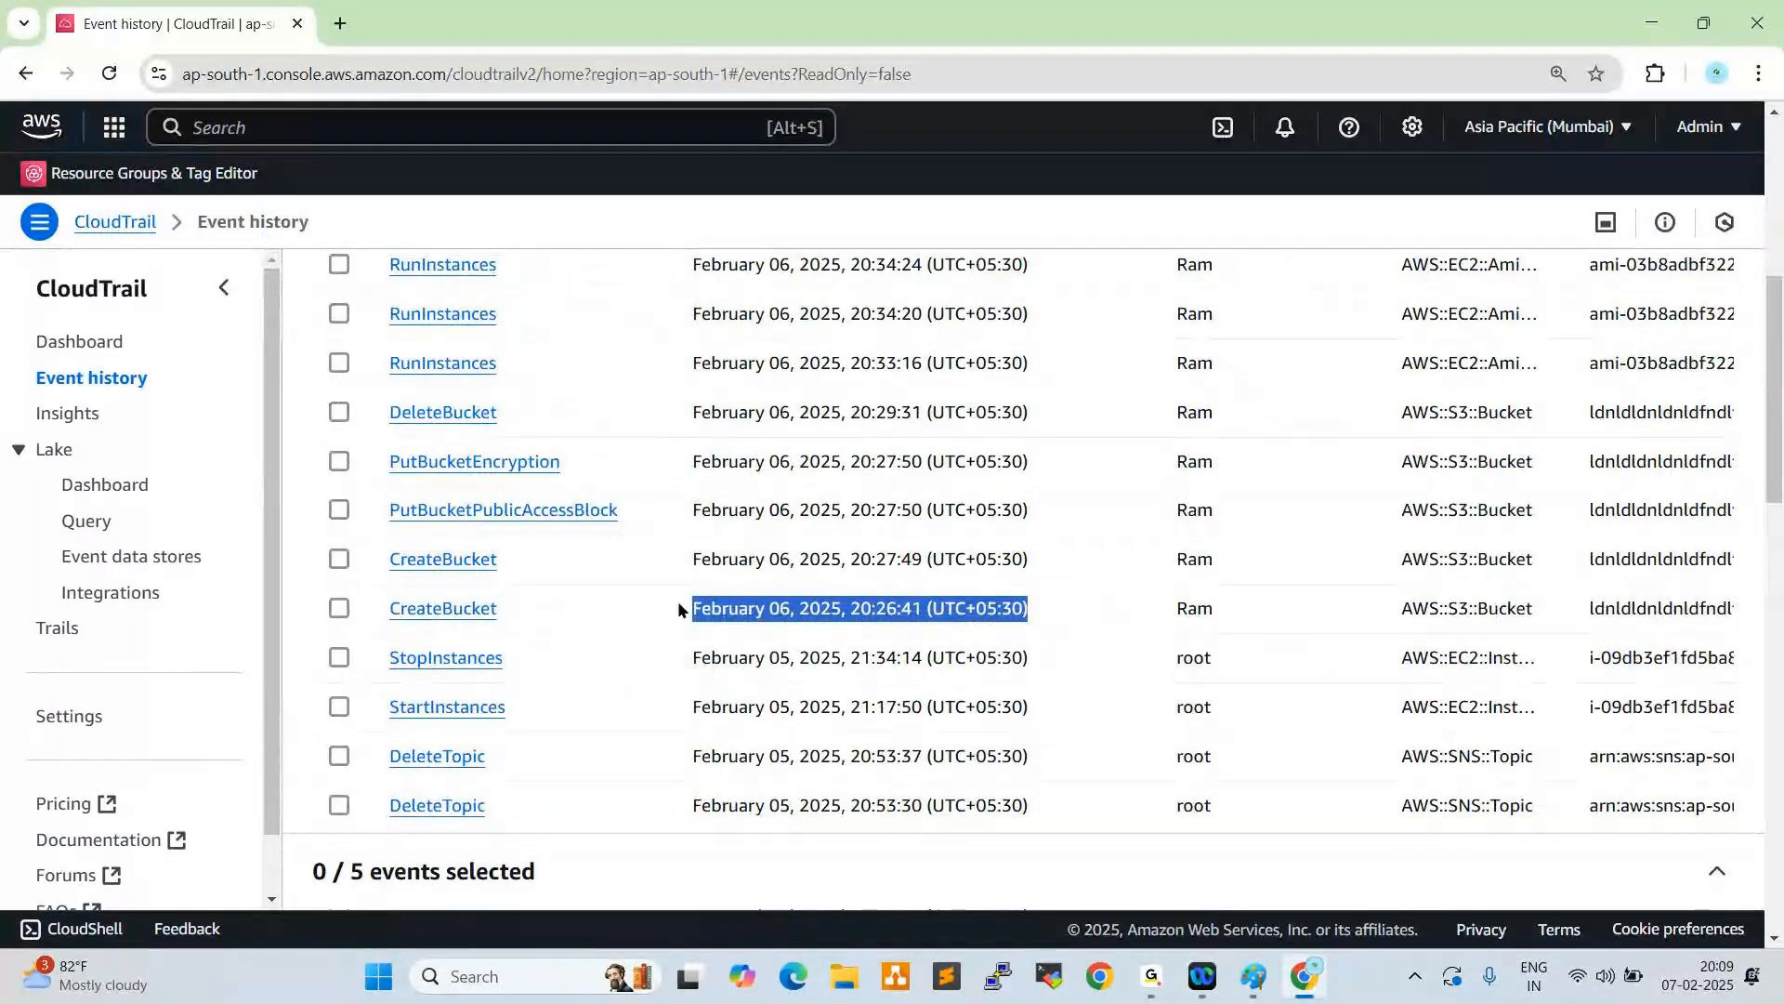
pyautogui.scroll(4, 706, 609)
pyautogui.scroll(2, 787, 610)
# - Open the details of the TerminateInstances event and check its event time and event name
pyautogui.moveTo(1213, 599); pyautogui.dragTo(409, 610)
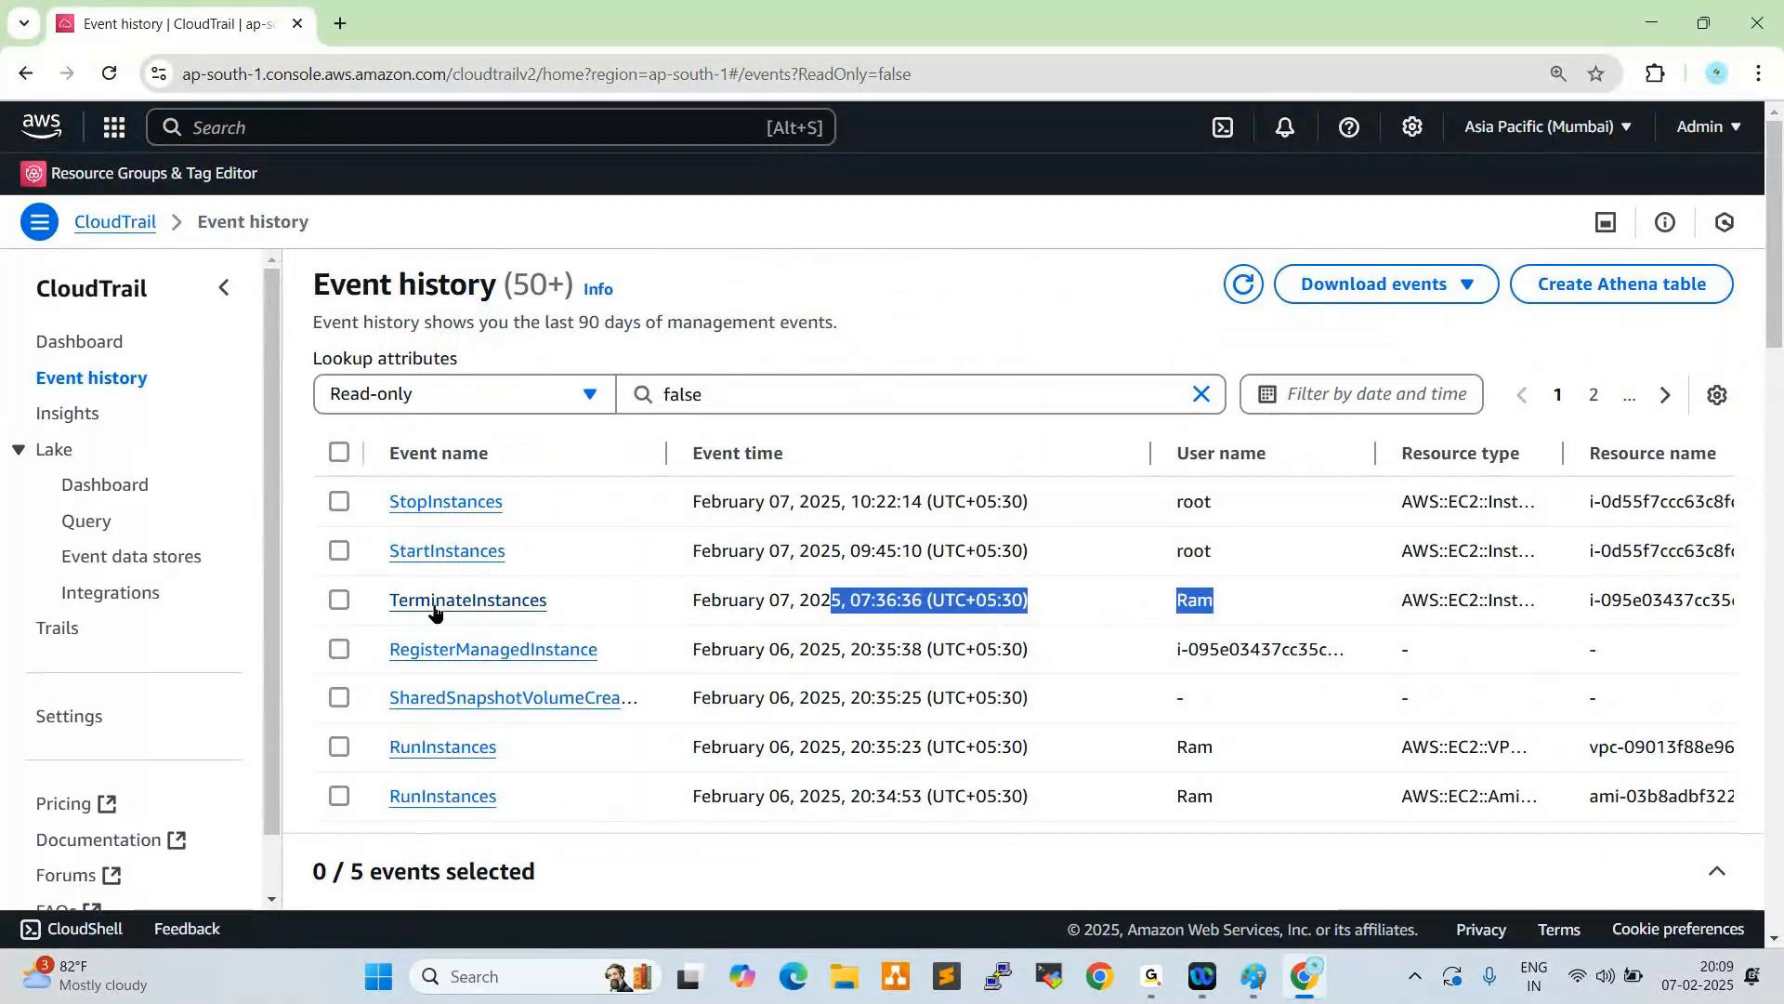
pyautogui.click(417, 602)
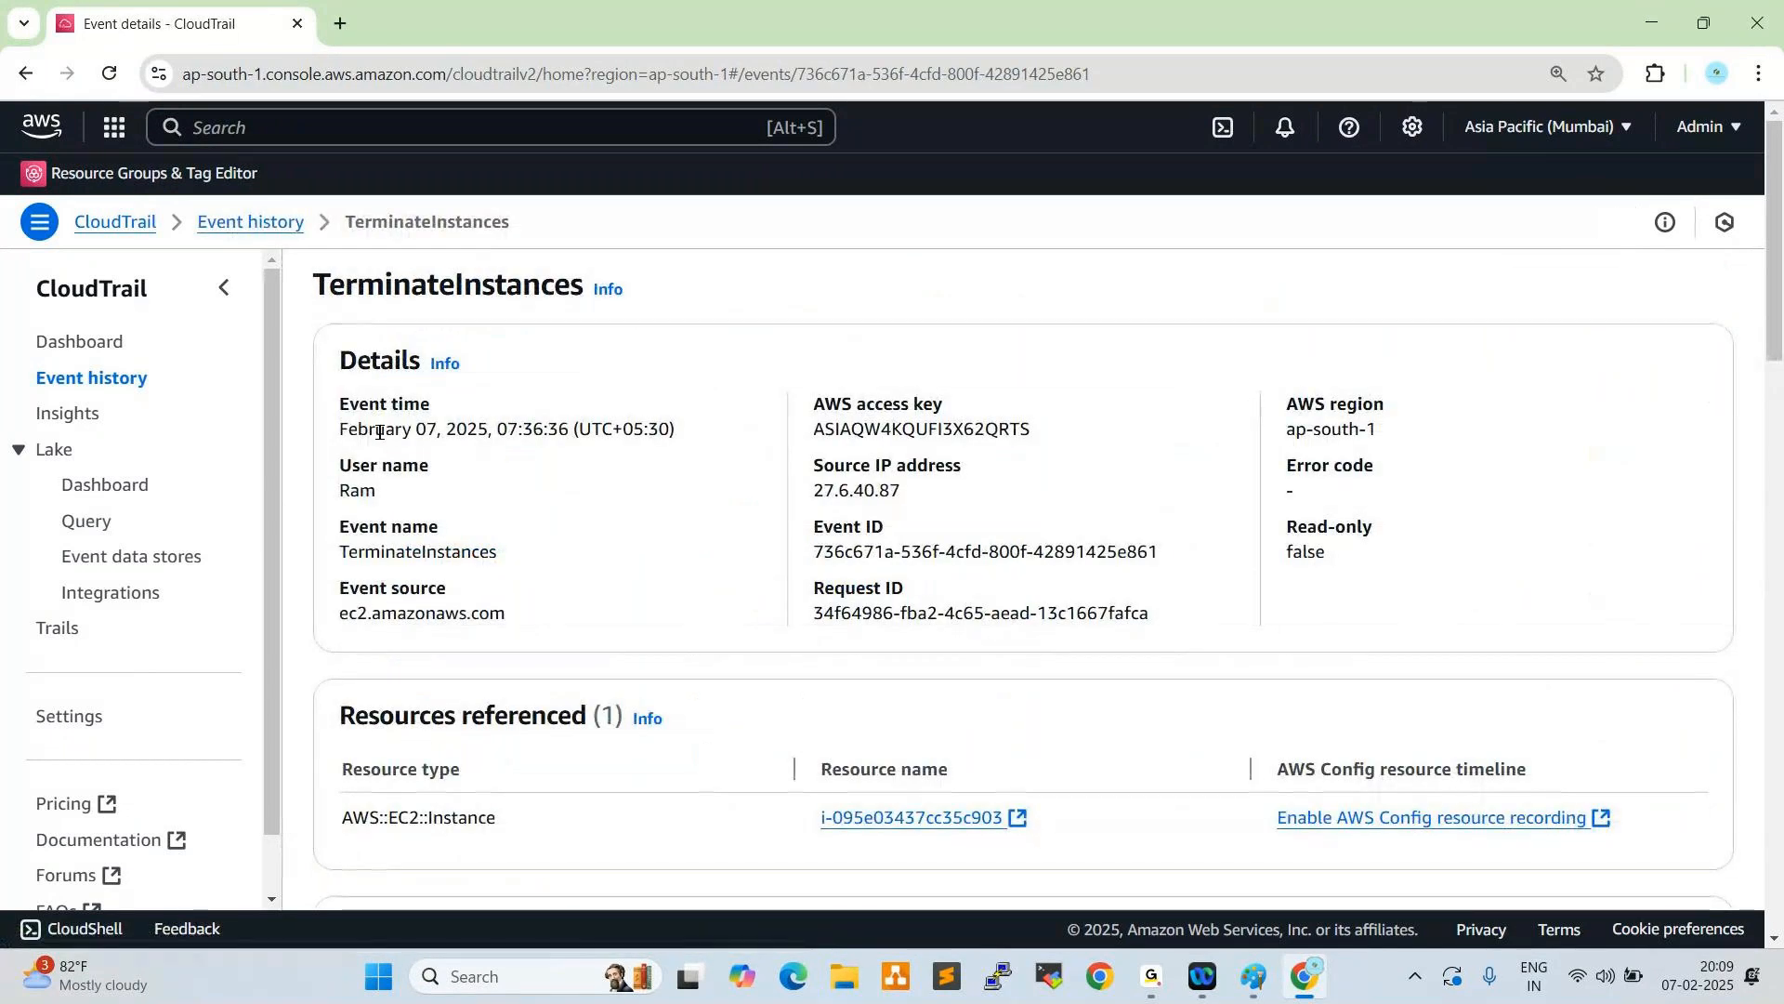
pyautogui.moveTo(340, 429); pyautogui.dragTo(633, 433)
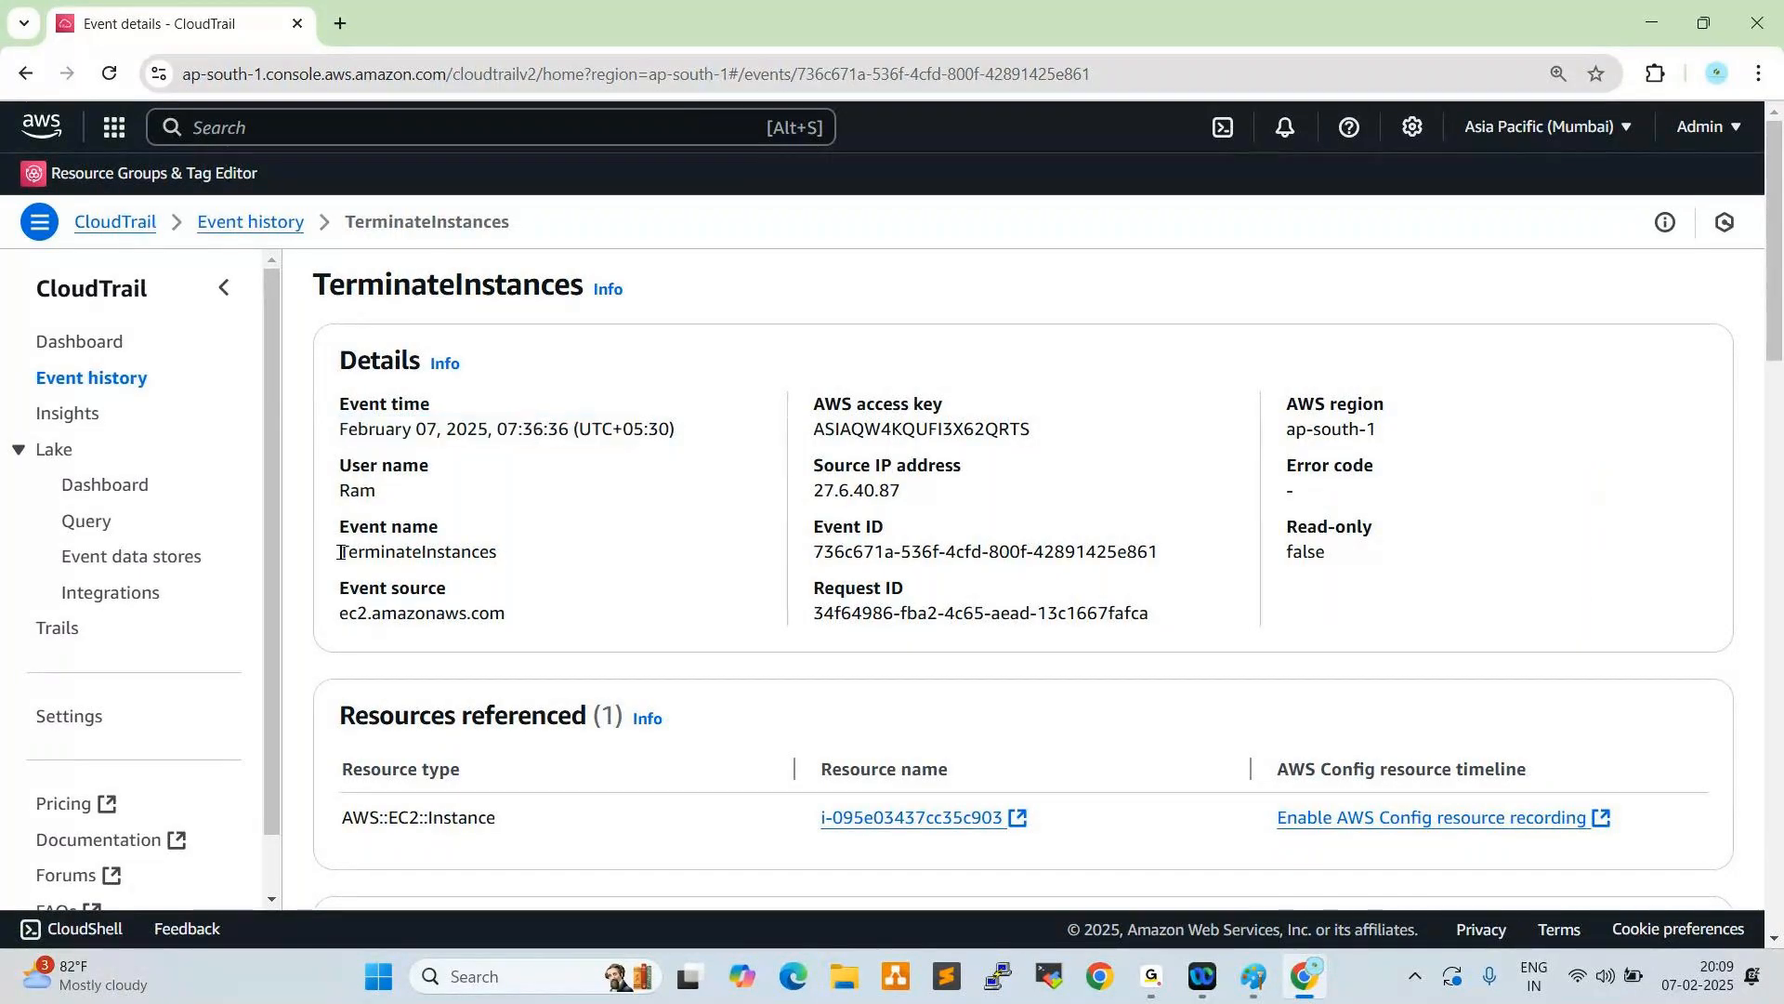
pyautogui.doubleClick(418, 552)
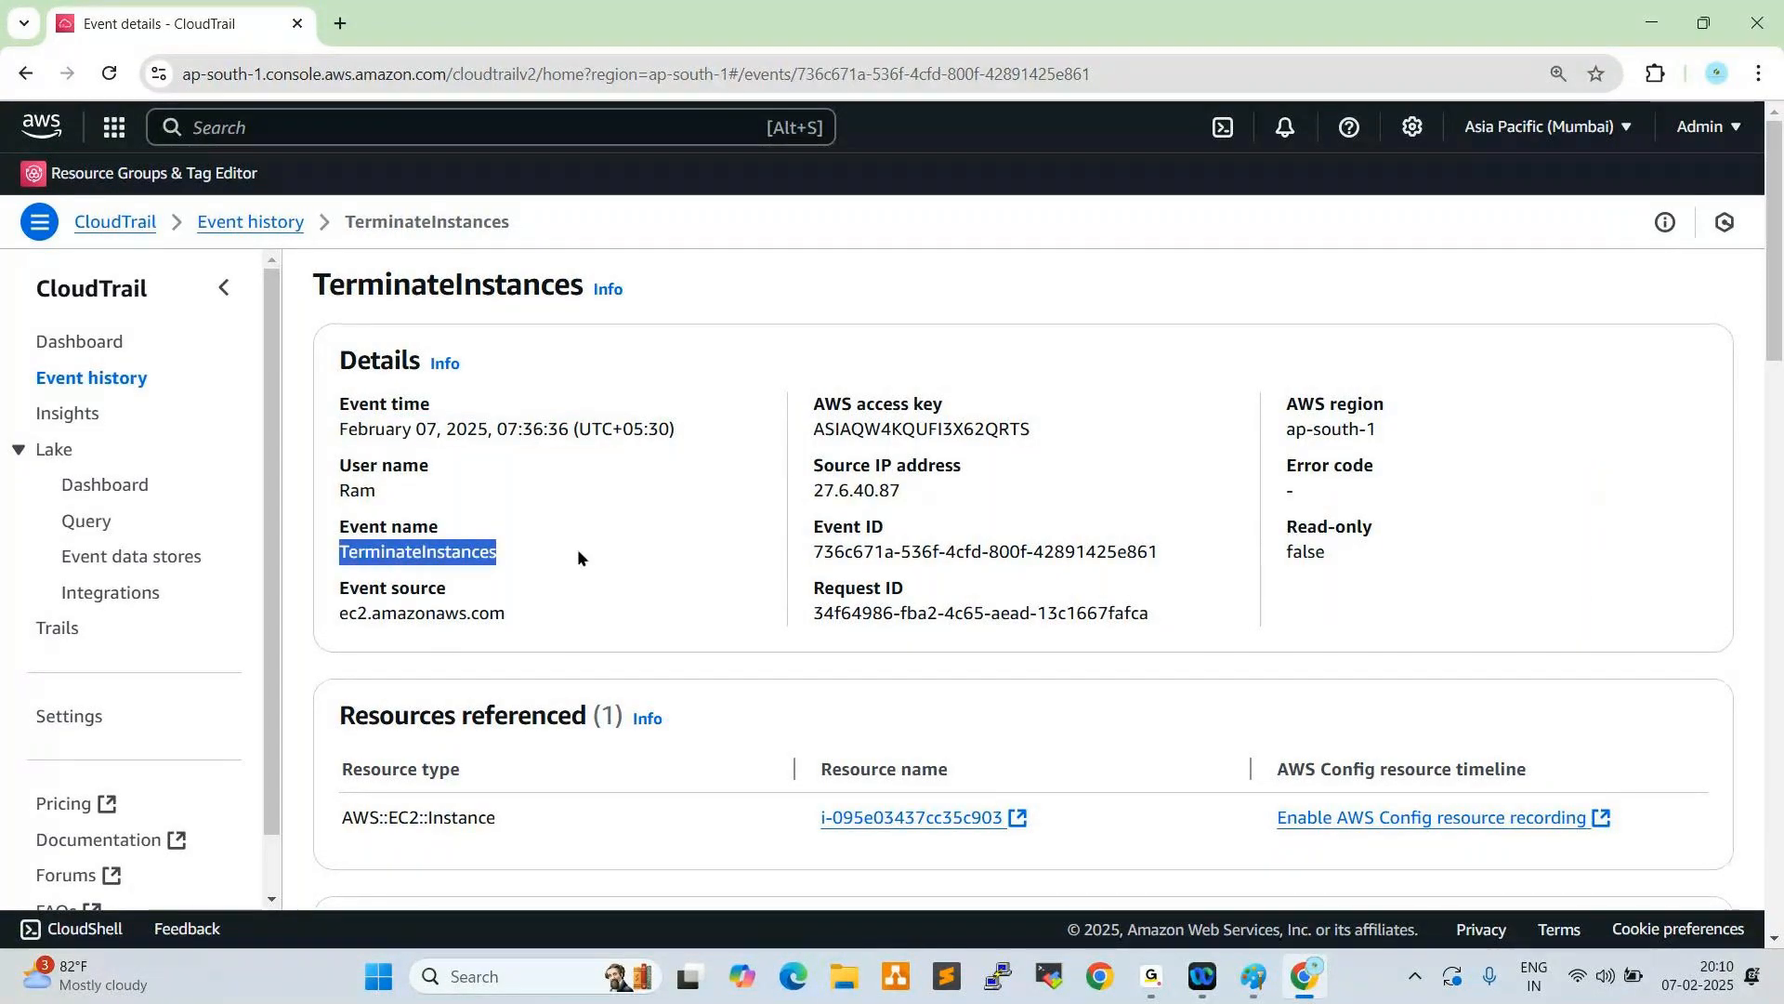
# - Review the event's access key, source IP address, event ID, request ID and error code fields, plus the rest of the record
pyautogui.tripleClick(814, 409)
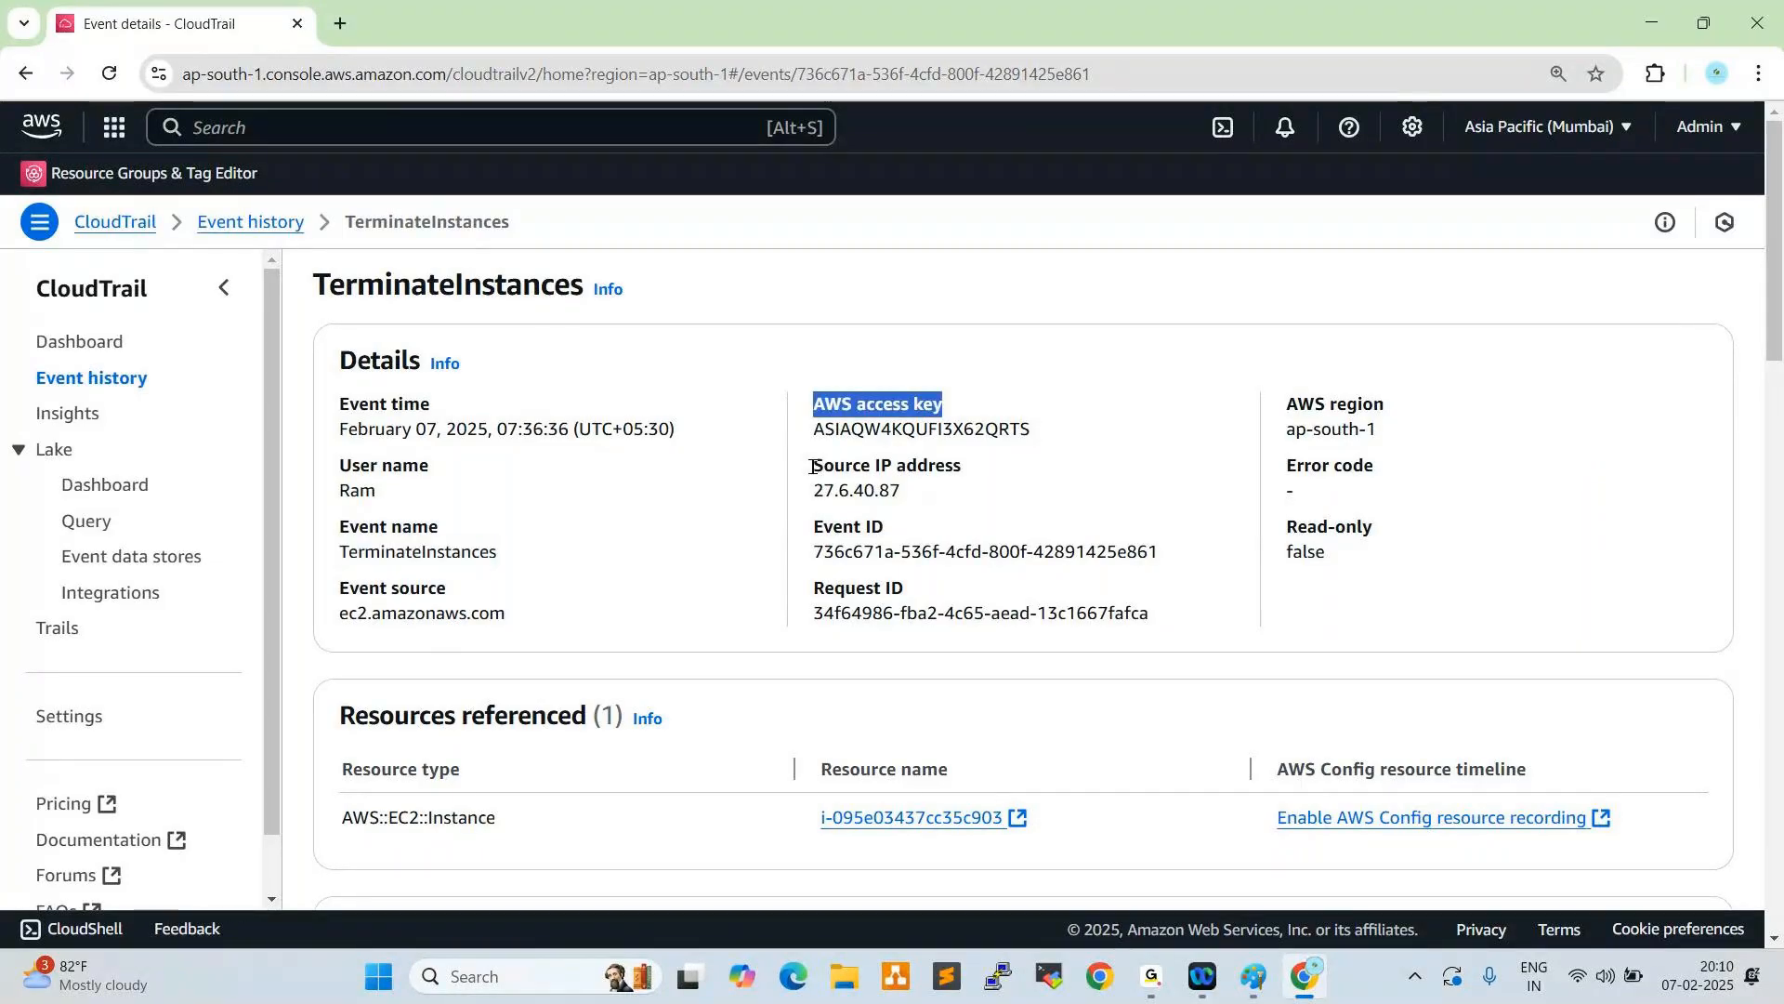
pyautogui.tripleClick(814, 467)
pyautogui.click(816, 532)
pyautogui.tripleClick(816, 531)
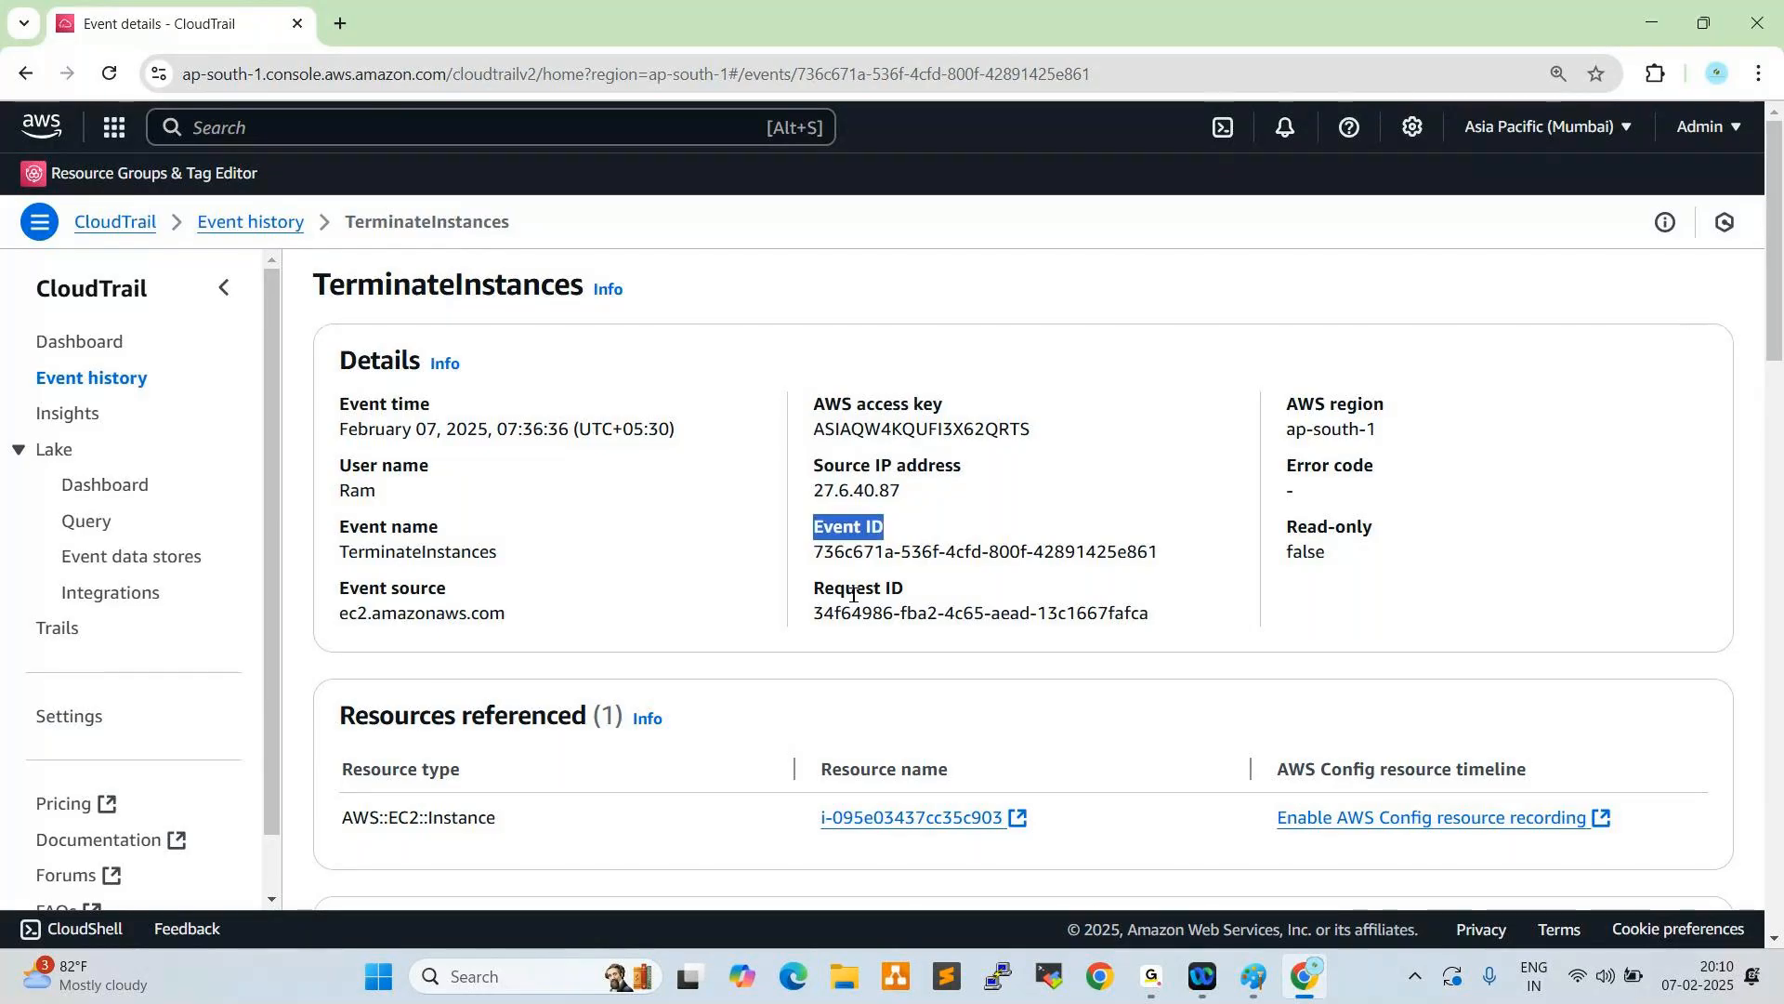
pyautogui.moveTo(812, 595); pyautogui.dragTo(903, 595)
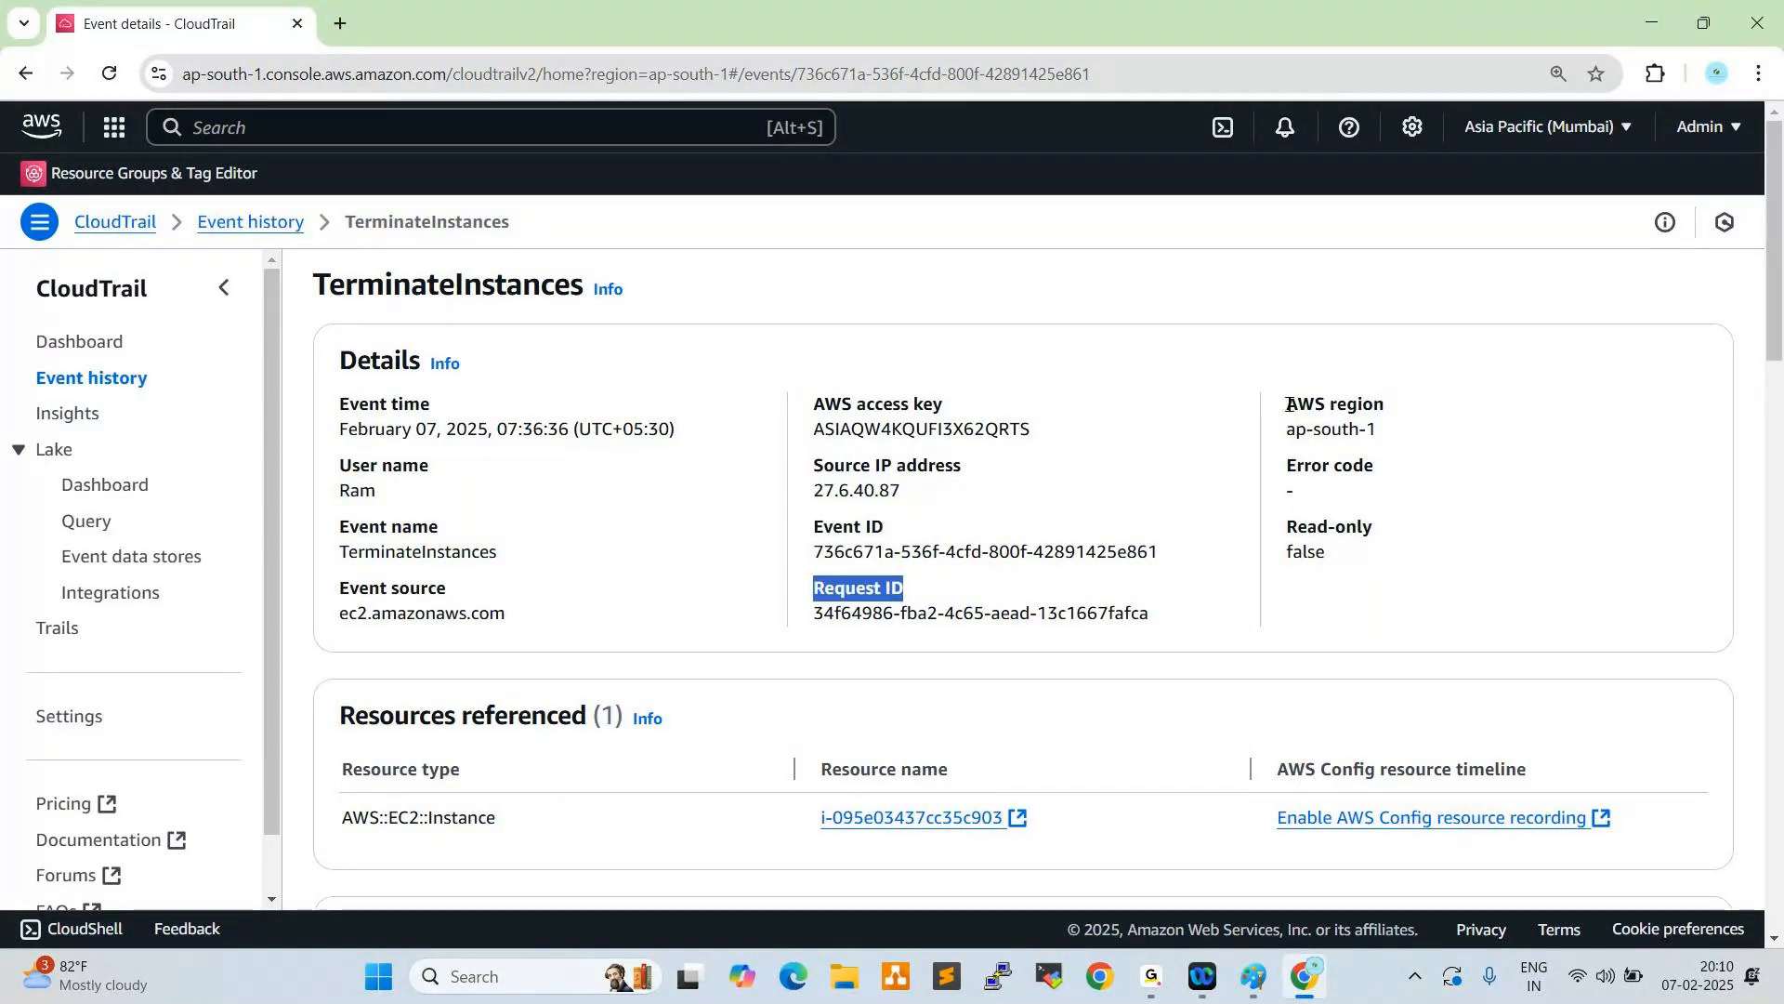
pyautogui.moveTo(1287, 464); pyautogui.dragTo(1363, 482)
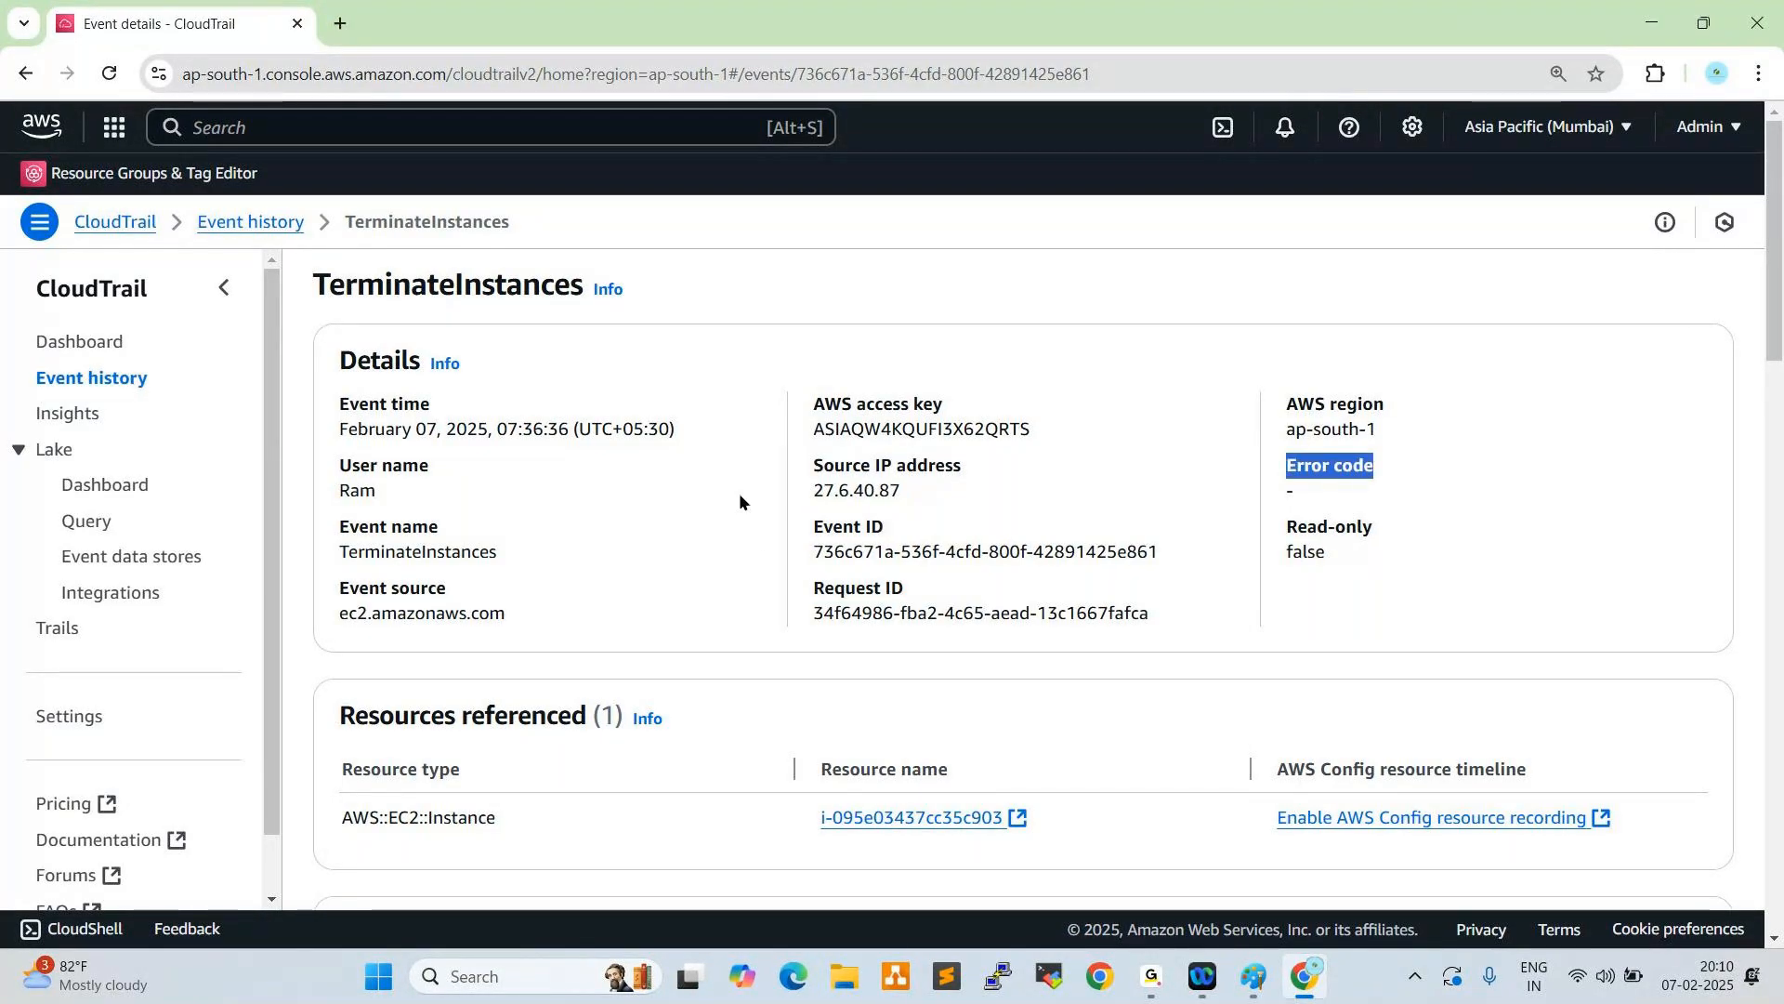
pyautogui.scroll(-2, 546, 401)
pyautogui.scroll(2, 732, 610)
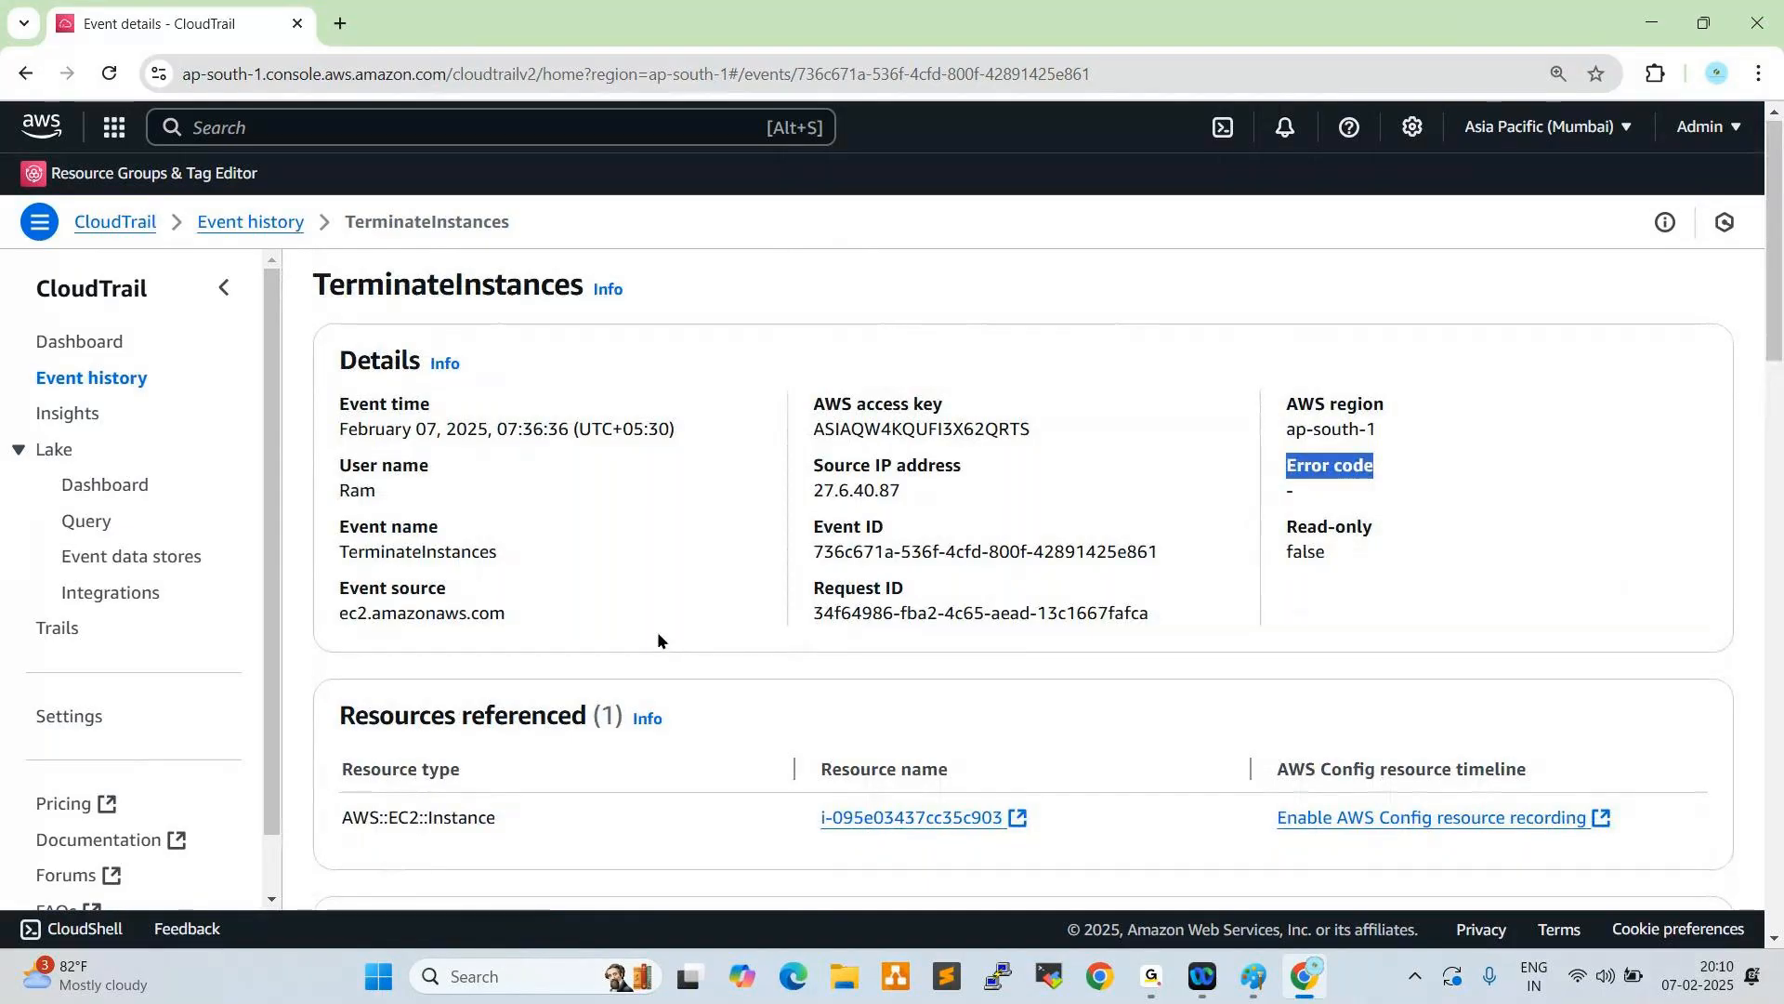
pyautogui.scroll(-2, 658, 632)
pyautogui.scroll(2, 632, 614)
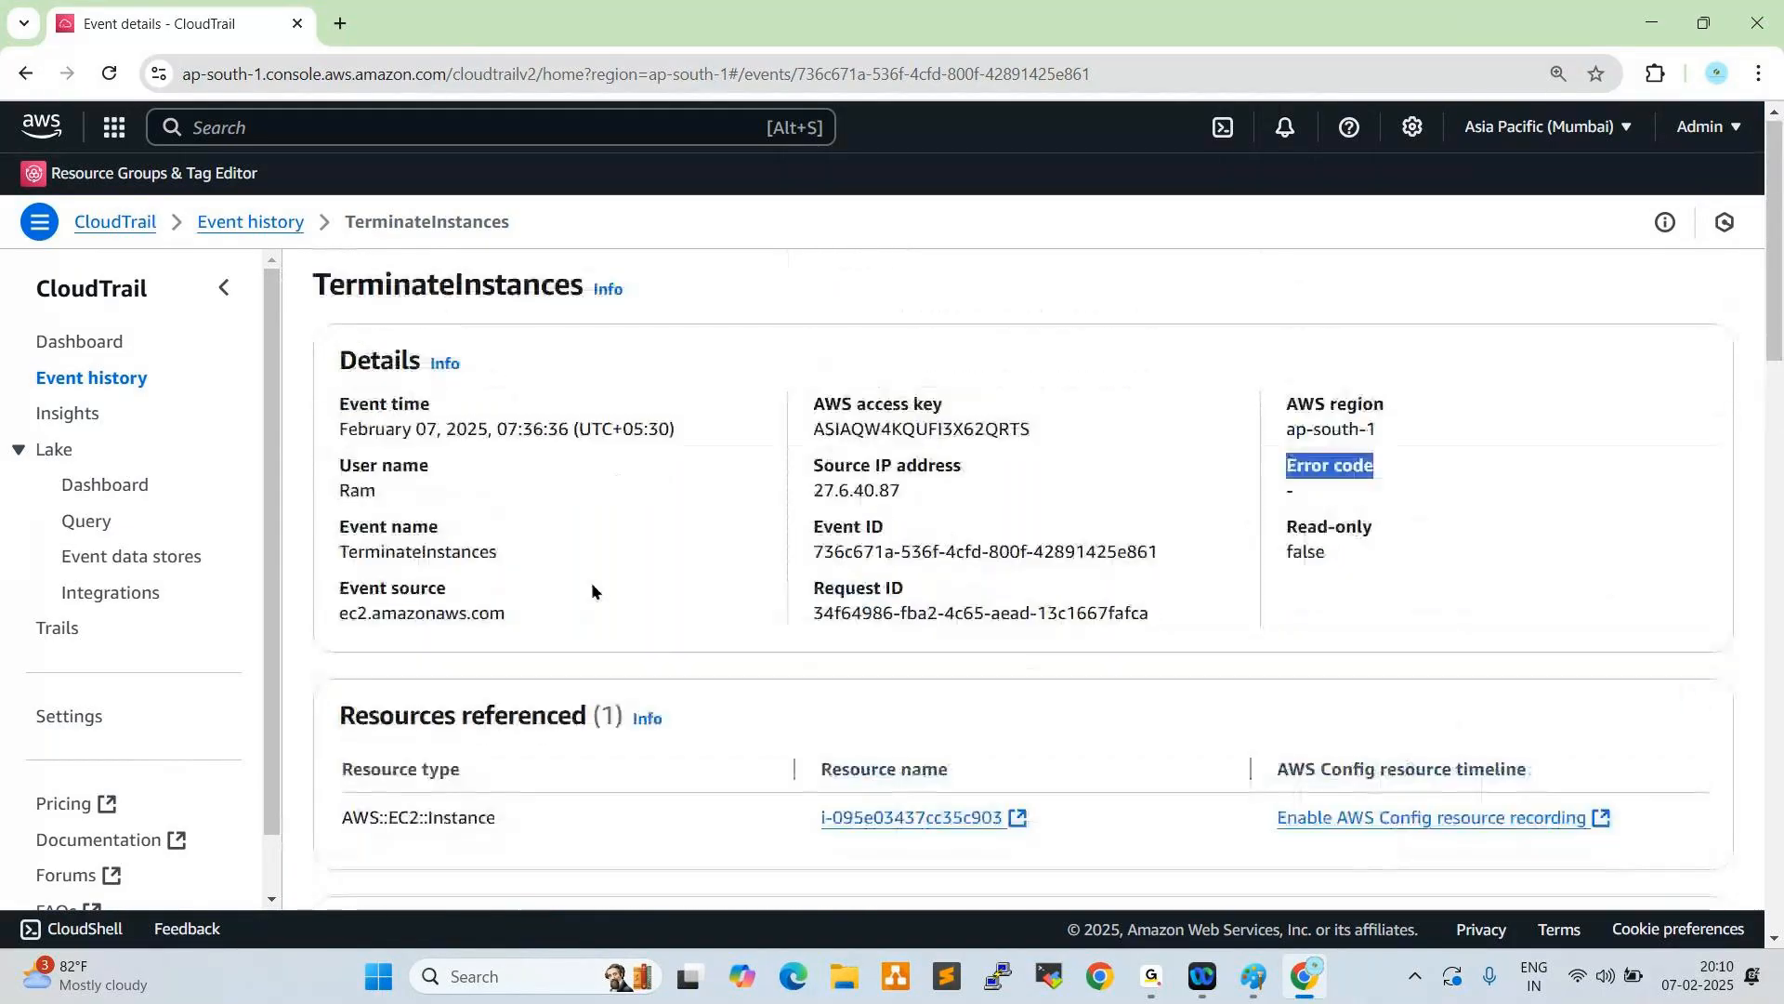
# - Return to the event history and view the file formats offered for downloading events
pyautogui.click(121, 384)
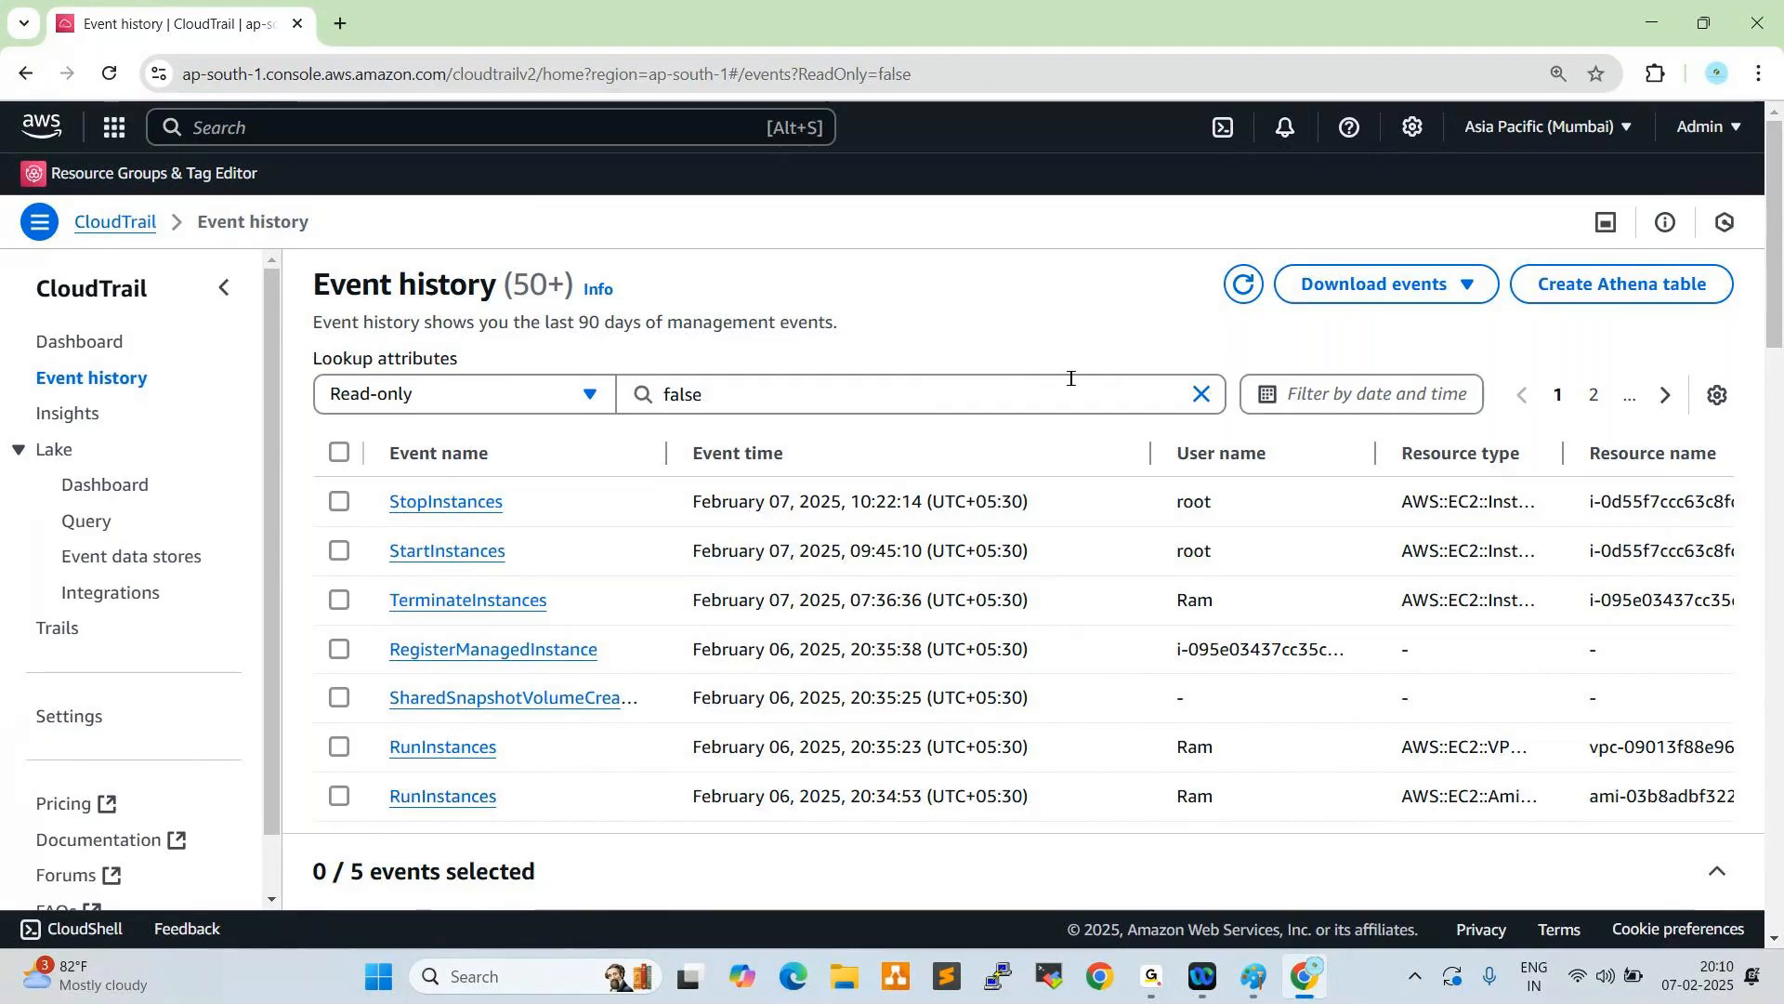
pyautogui.click(1469, 285)
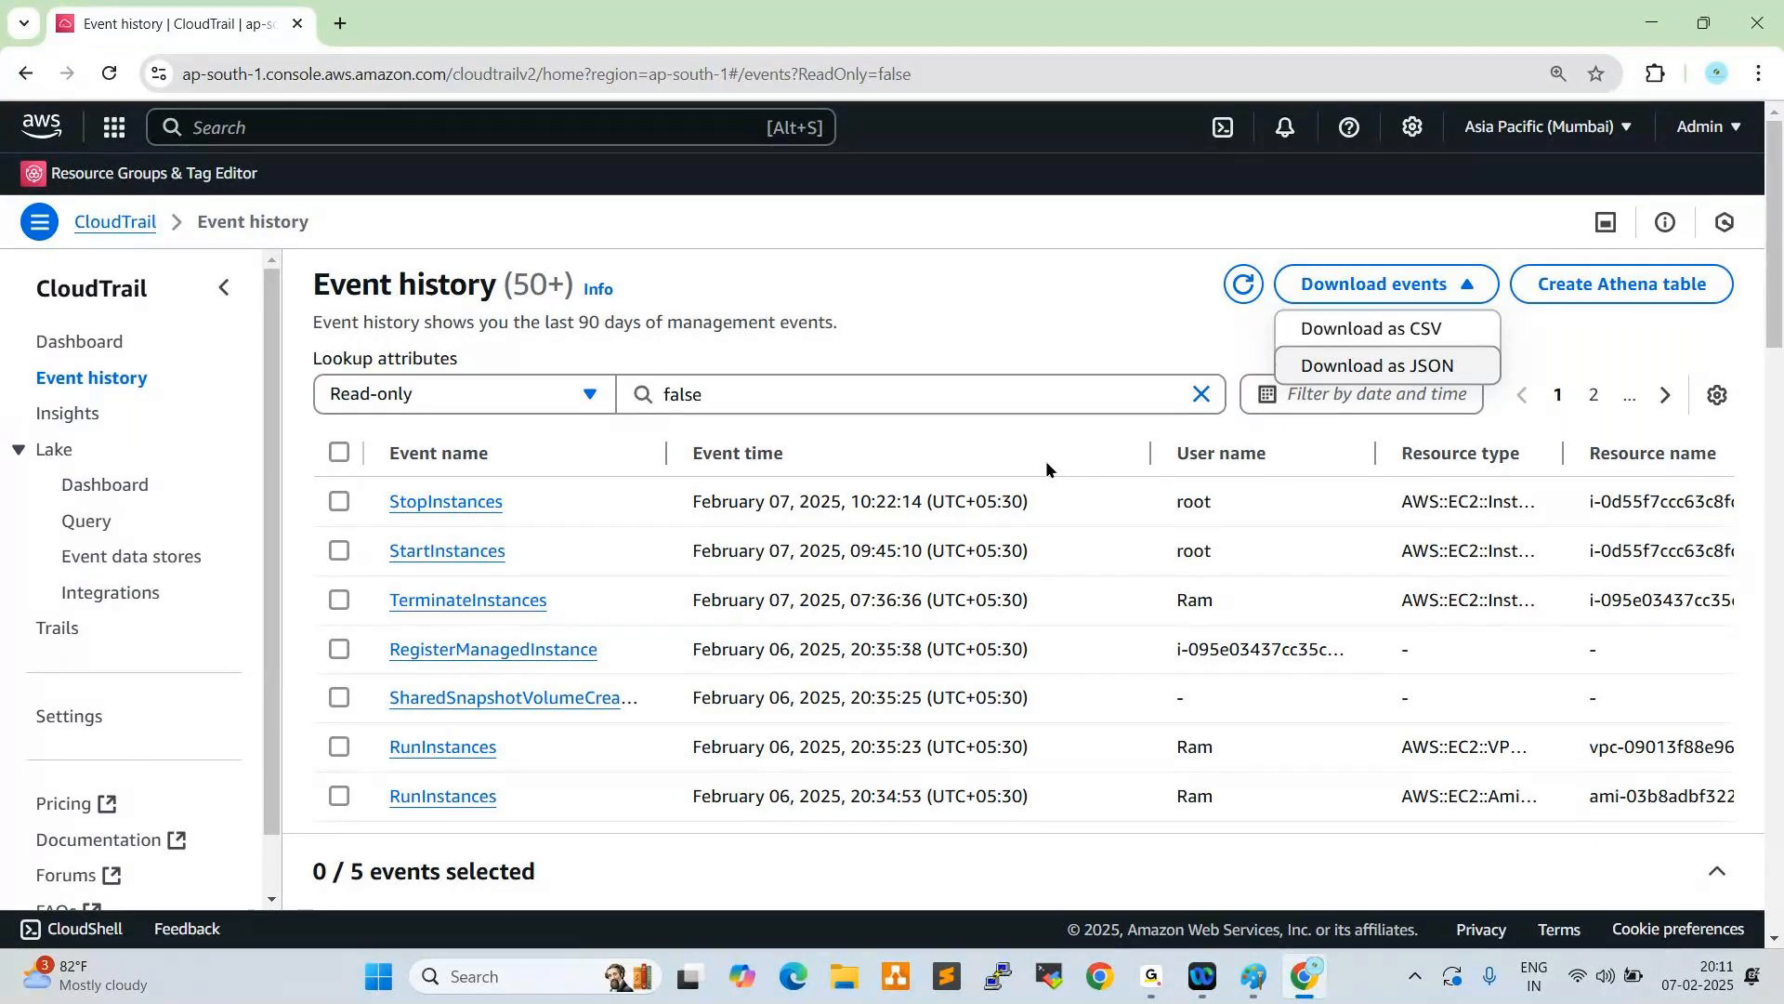
pyautogui.click(1050, 316)
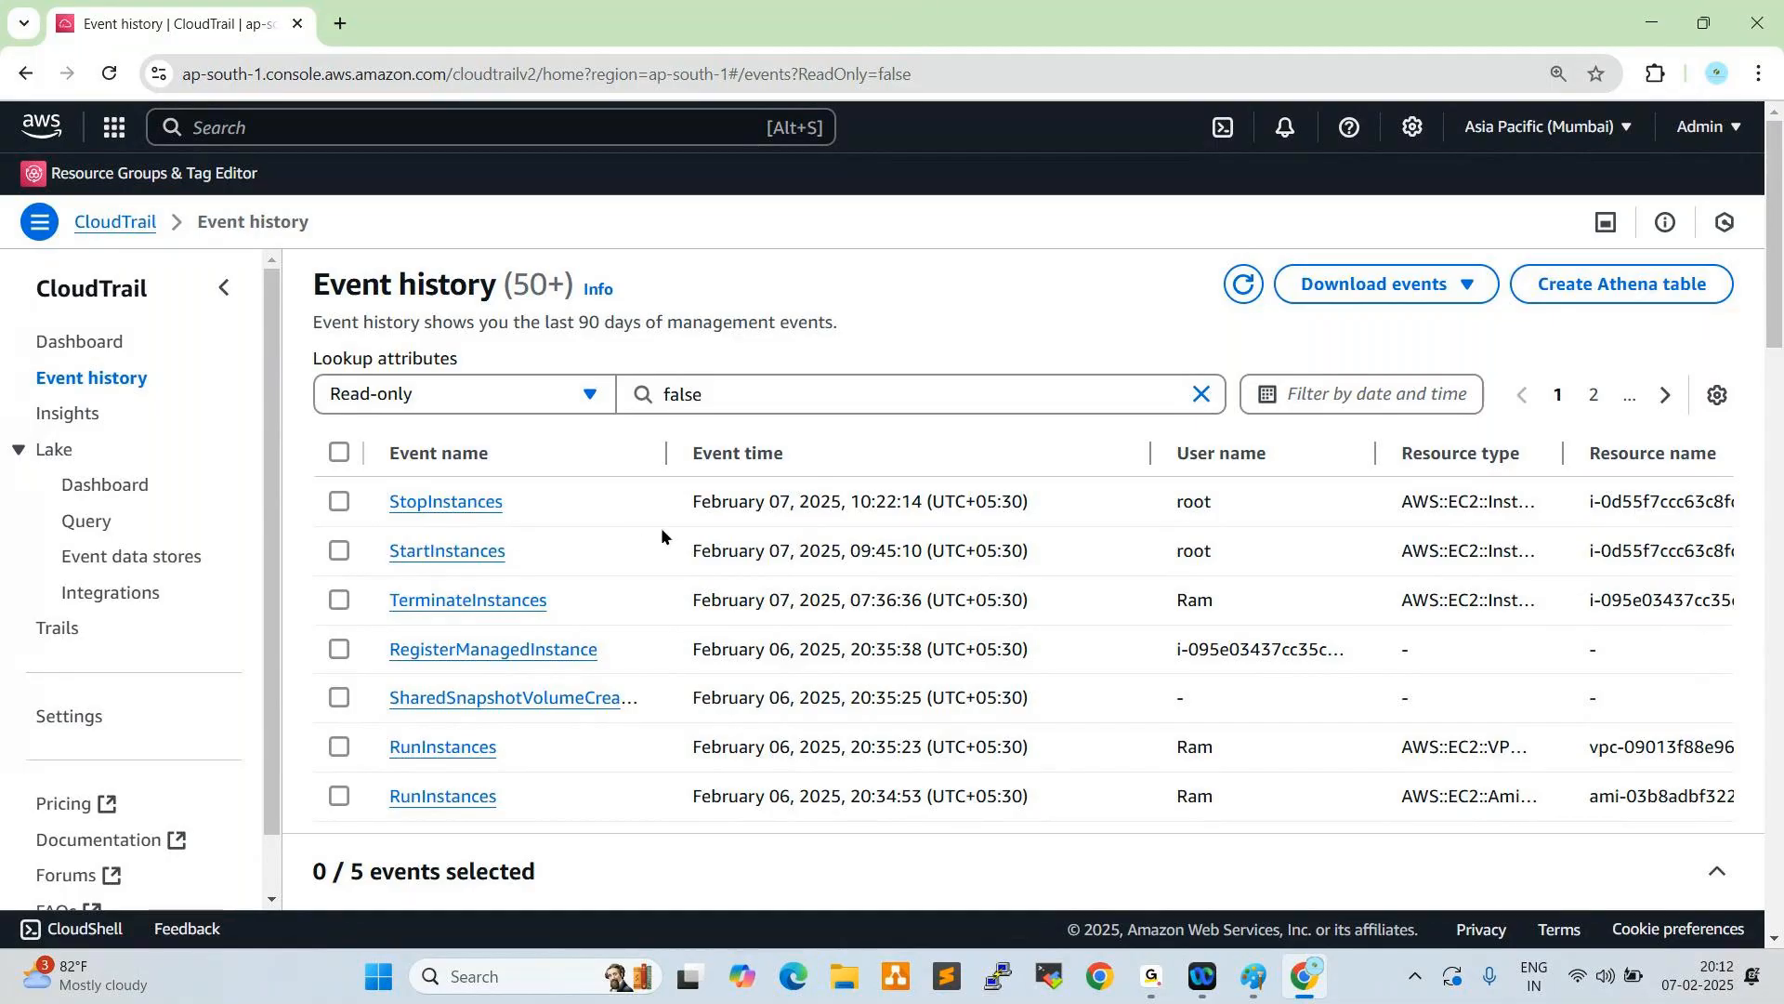
# - Refresh the event list and duplicate the Event history browser tab
pyautogui.click(1244, 284)
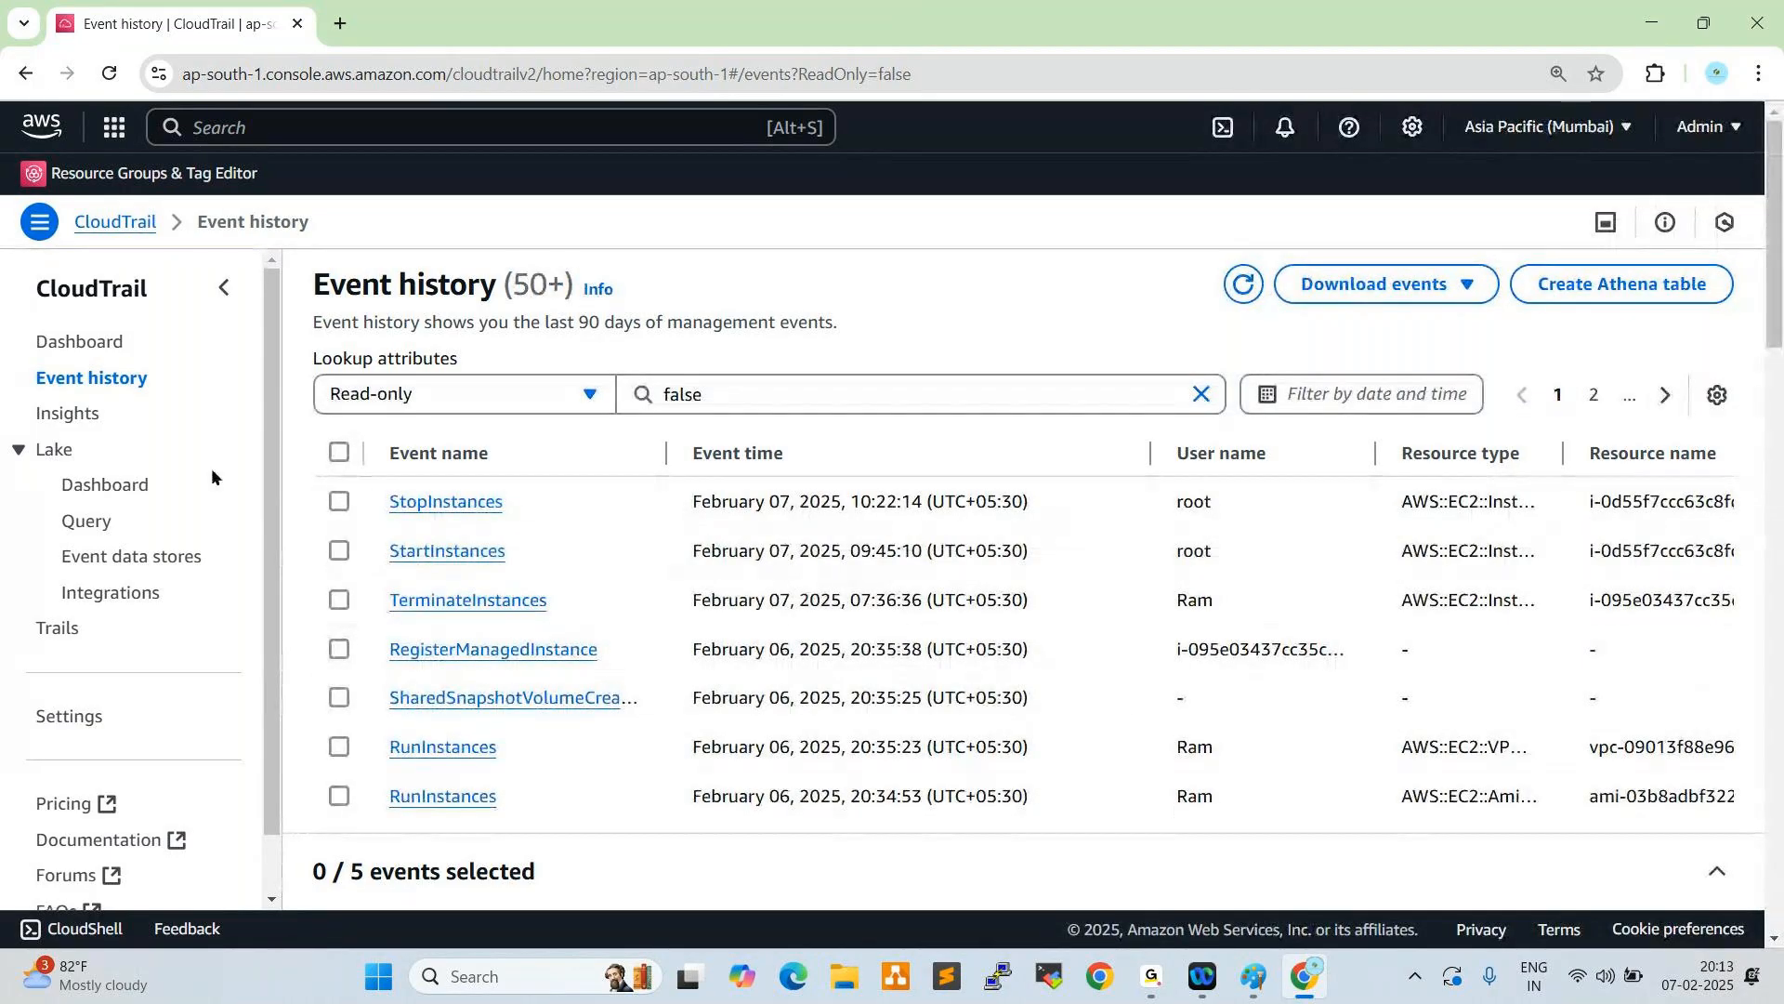
pyautogui.moveTo(268, 356)
pyautogui.mouseDown()
pyautogui.moveTo(273, 454)
pyautogui.moveTo(270, 347)
pyautogui.mouseUp()
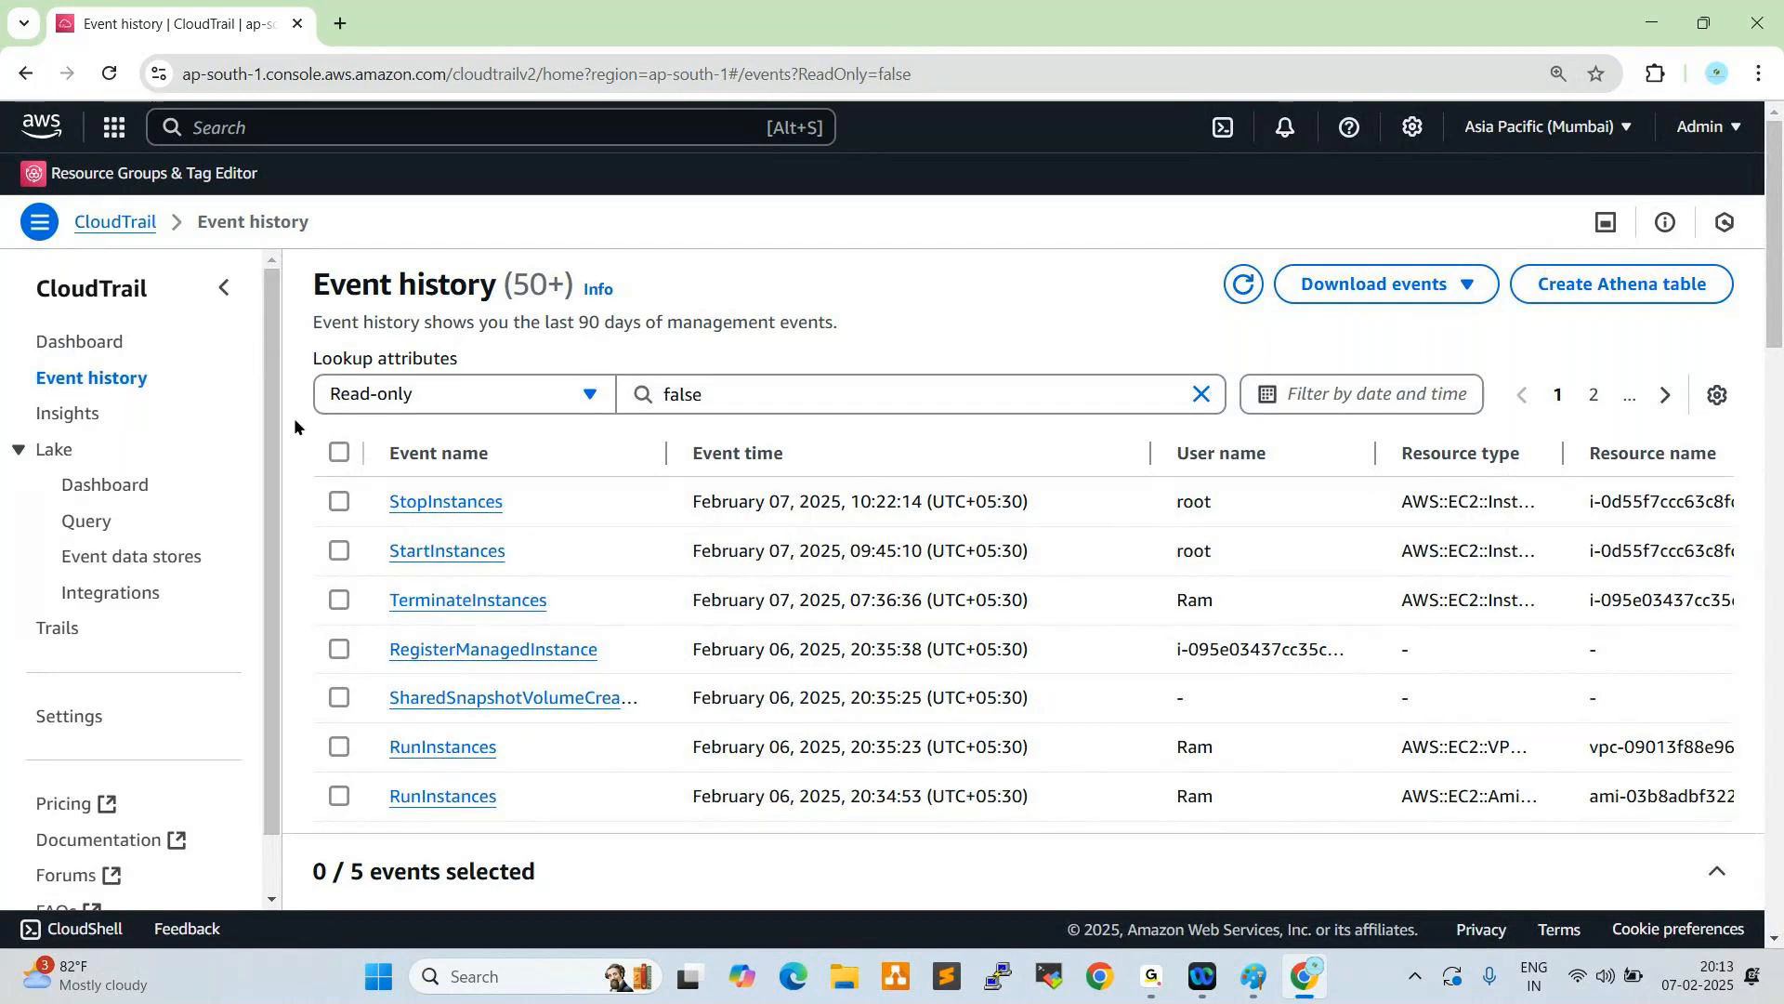
pyautogui.rightClick(230, 28)
pyautogui.click(322, 240)
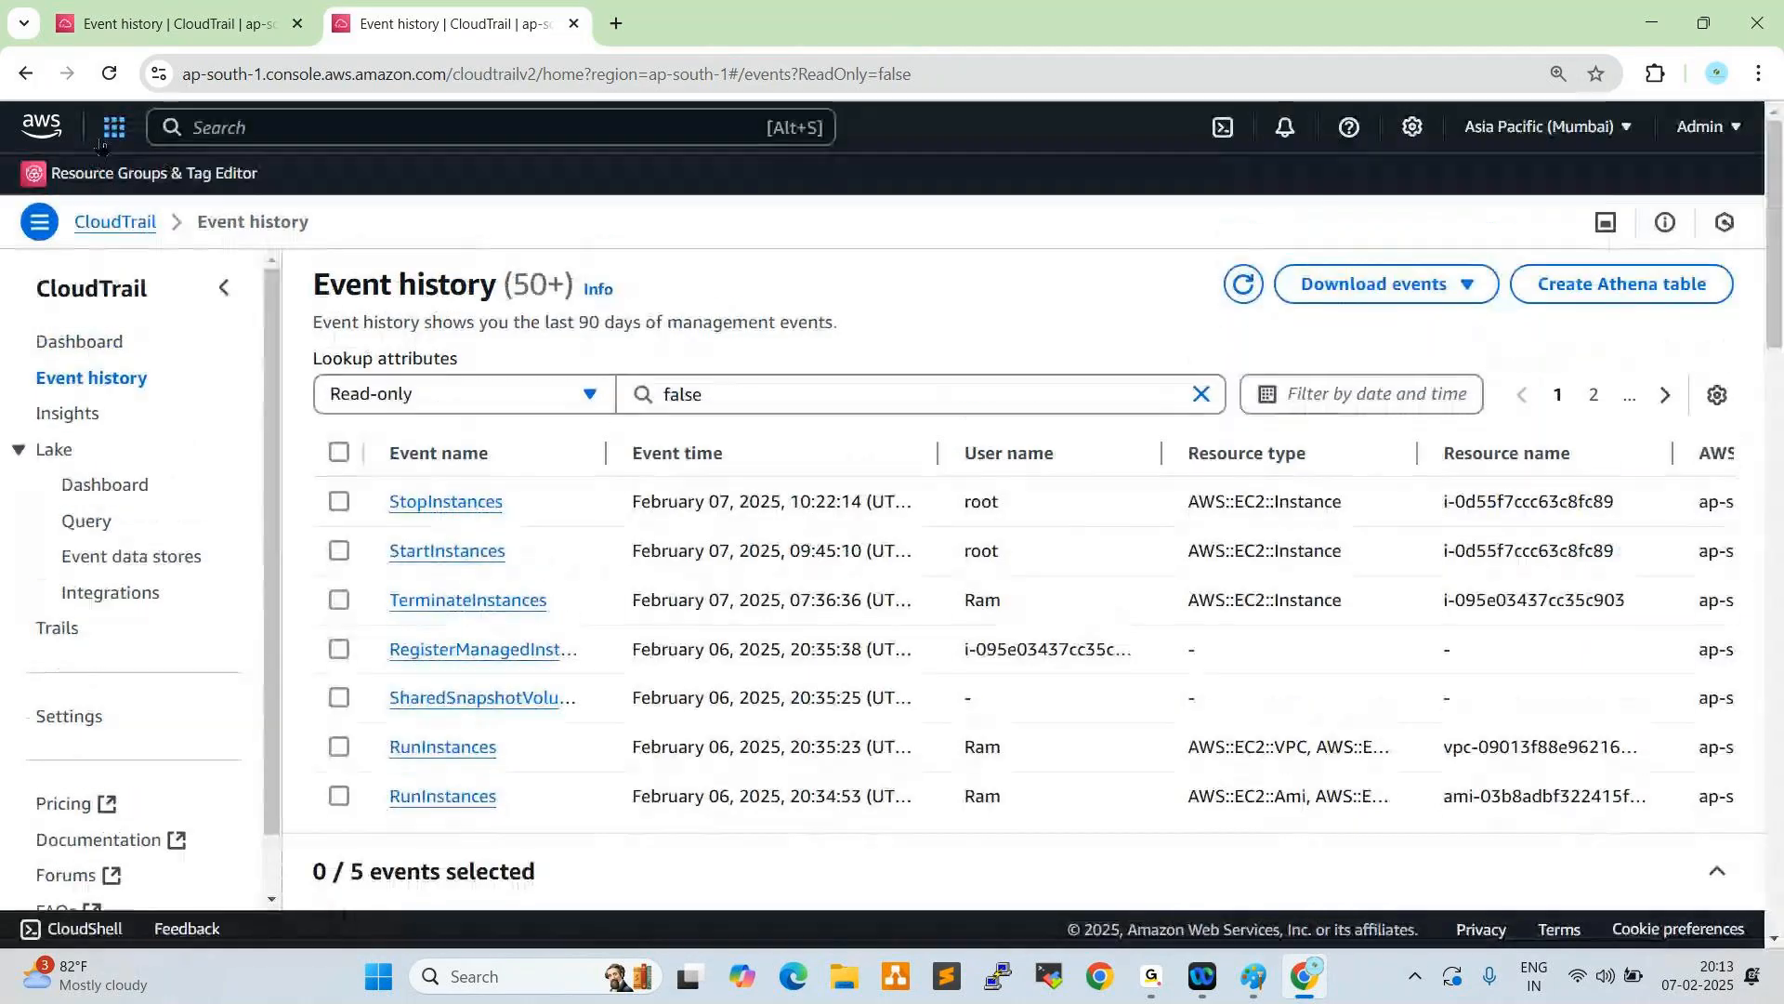
# - Go to the EC2 service in the duplicated tab and open its security groups
pyautogui.click(114, 130)
pyautogui.click(534, 442)
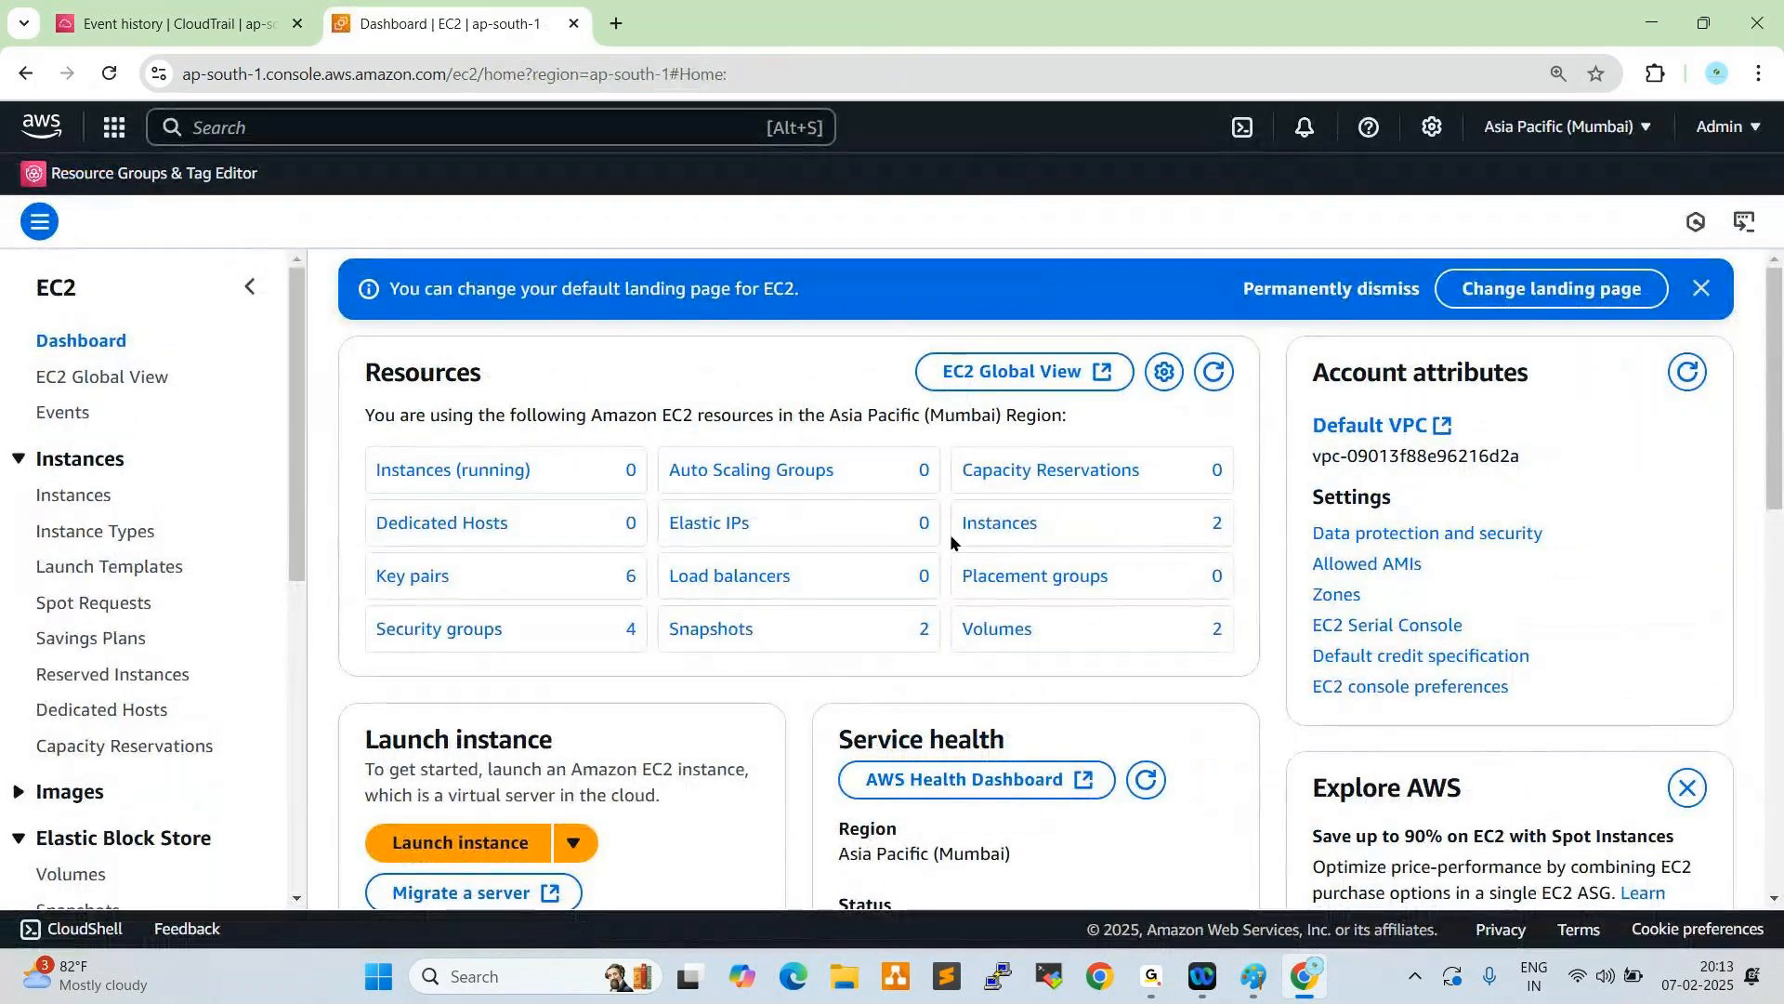
pyautogui.click(478, 632)
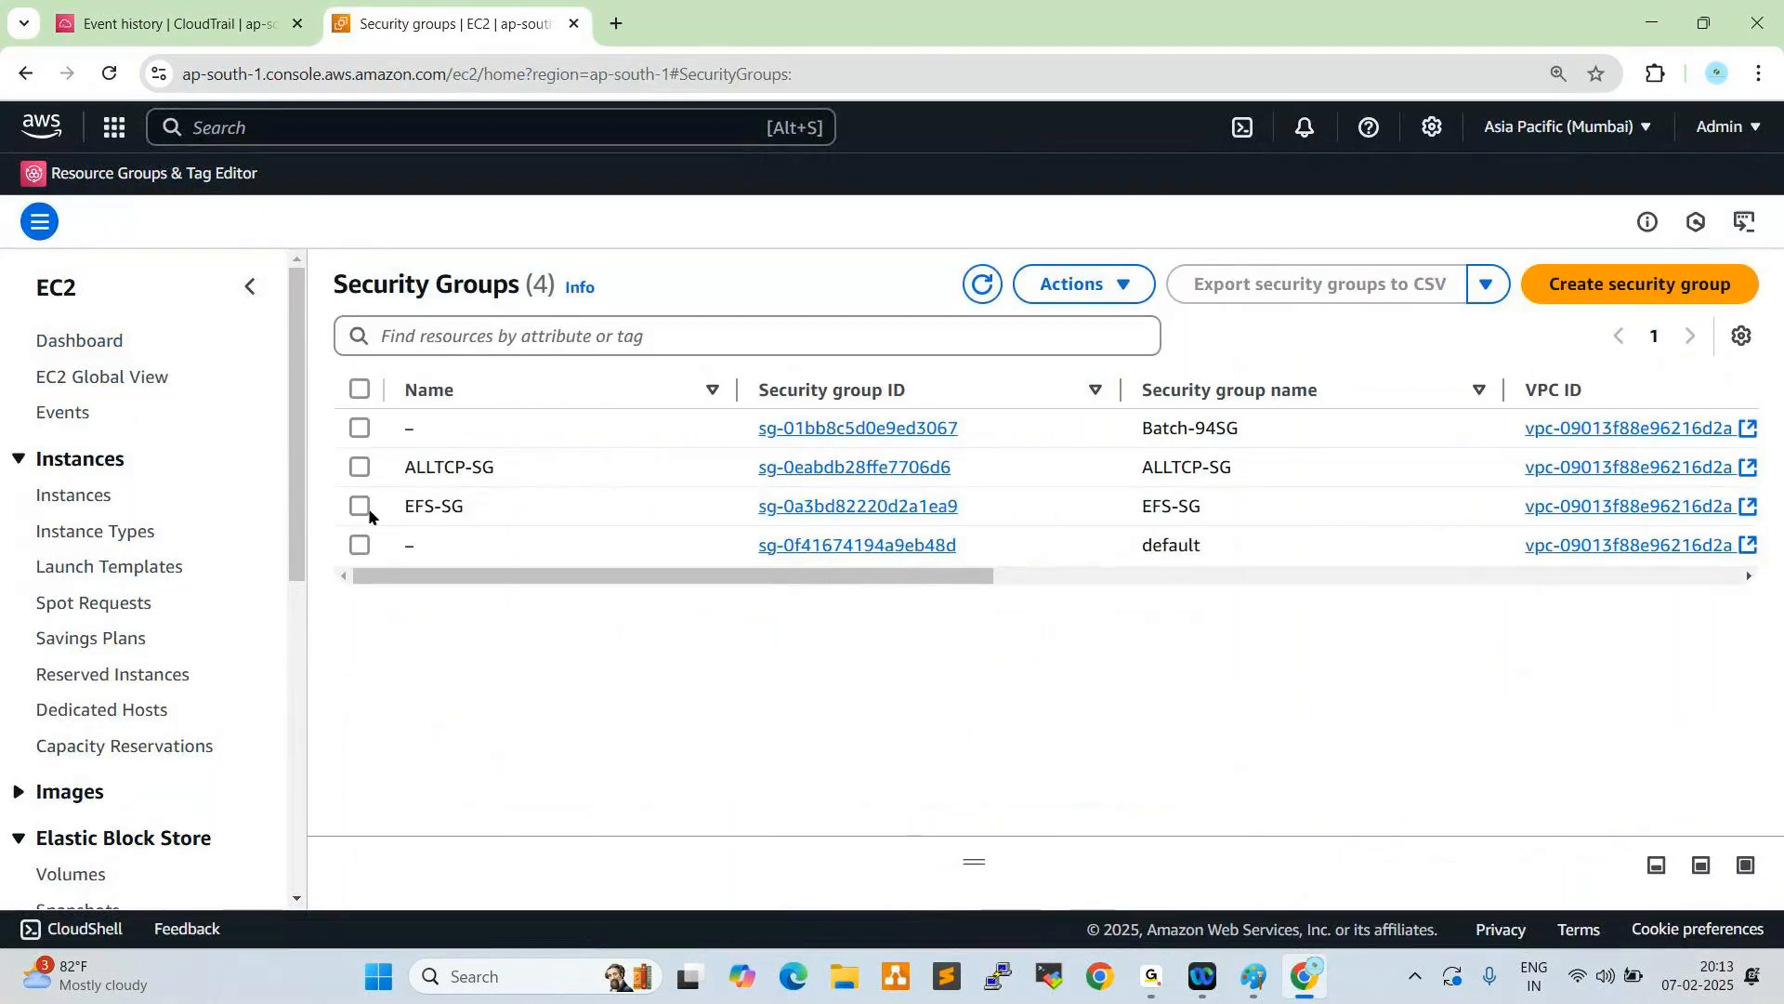
# - Delete the Batch-94SG and EFS-SG security groups, confirming with "delete", and refresh the list
pyautogui.click(363, 432)
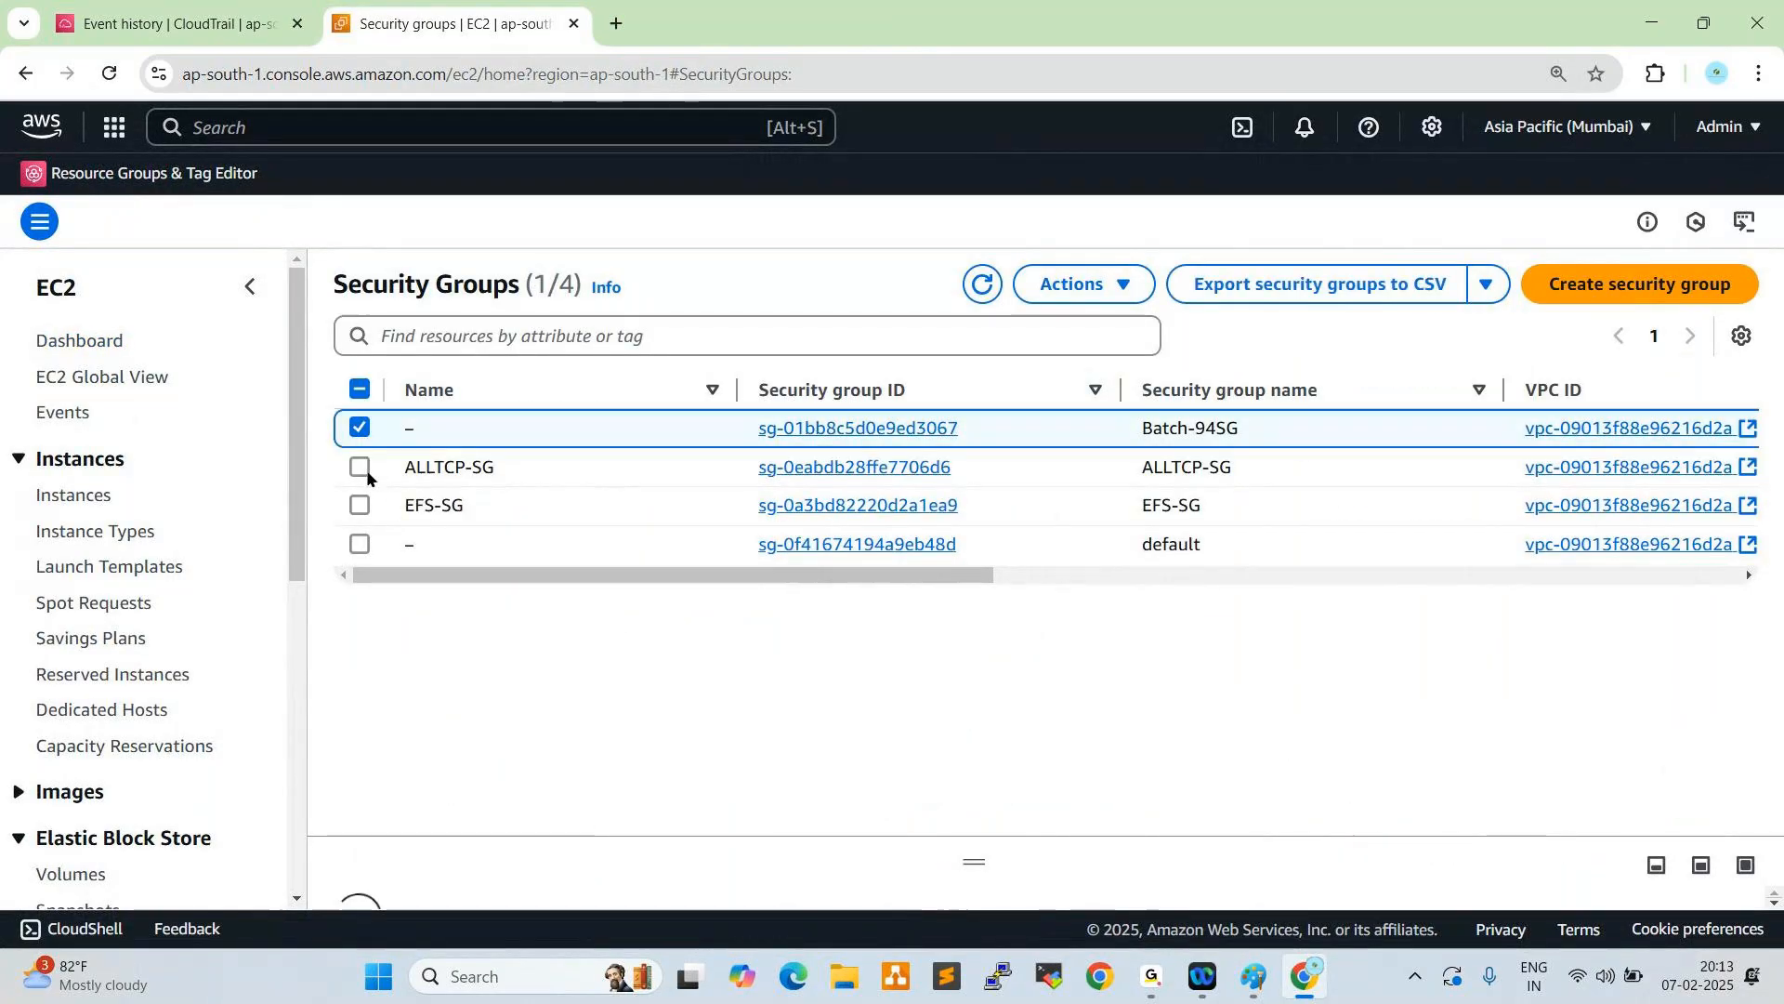
pyautogui.click(361, 506)
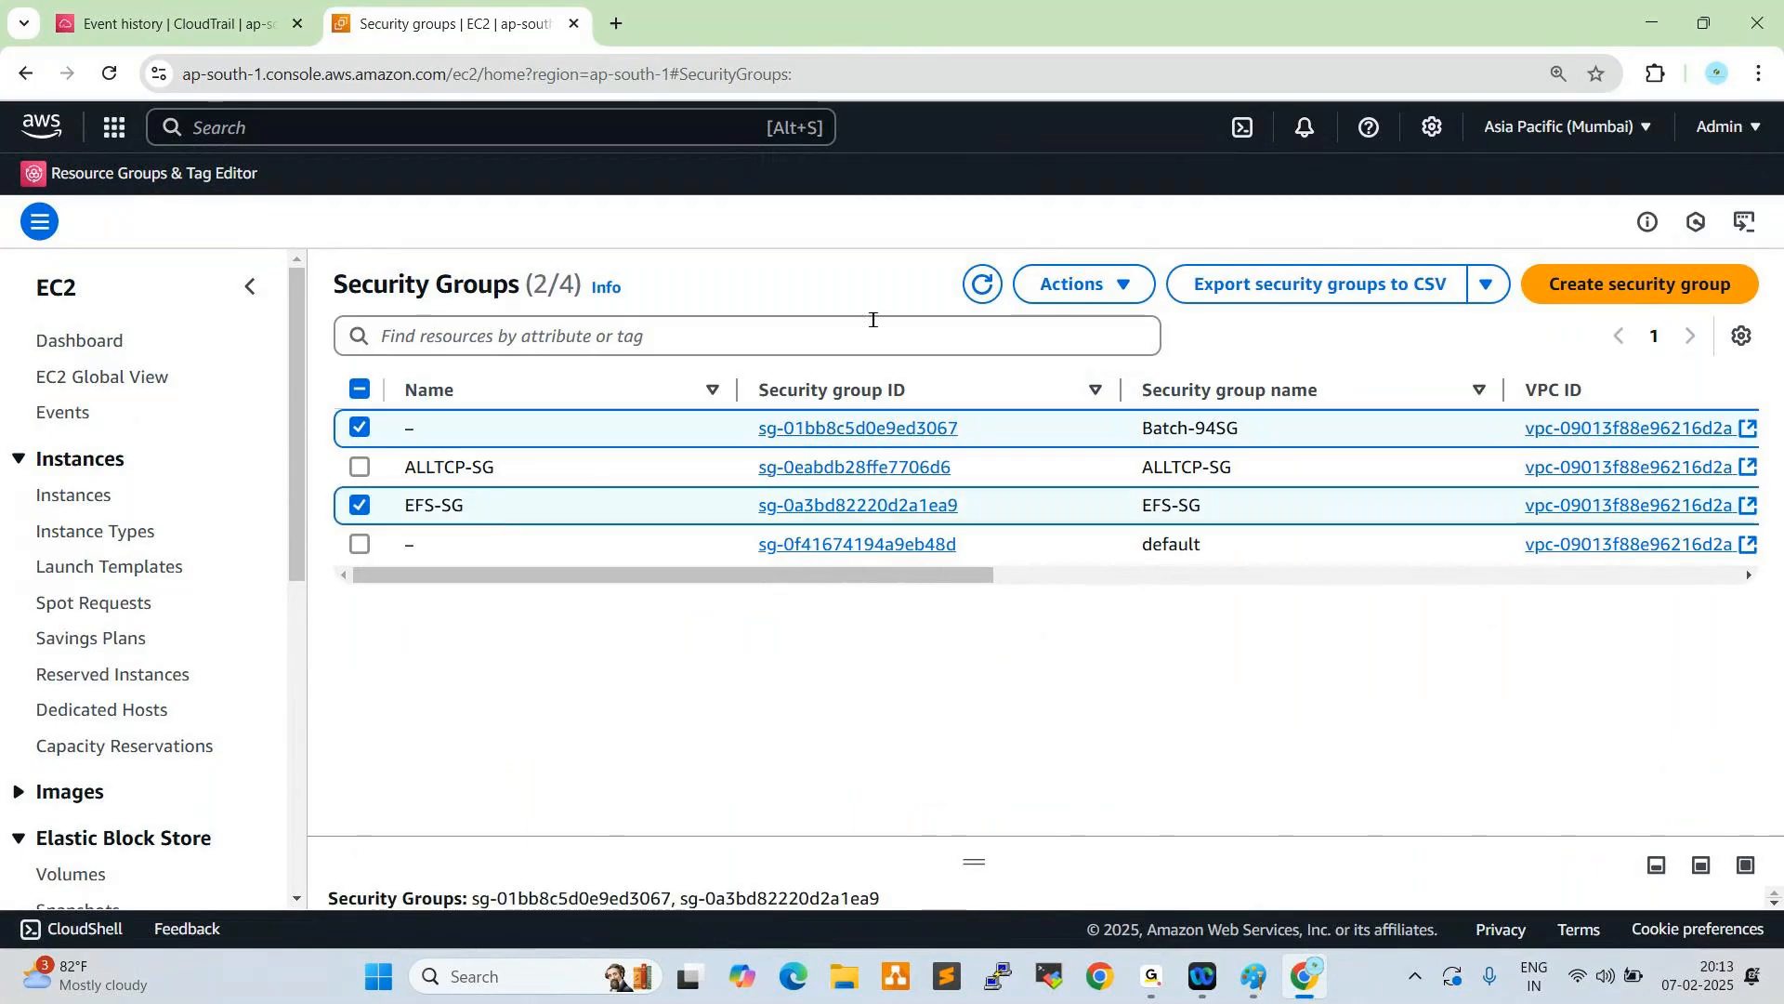
pyautogui.click(1076, 285)
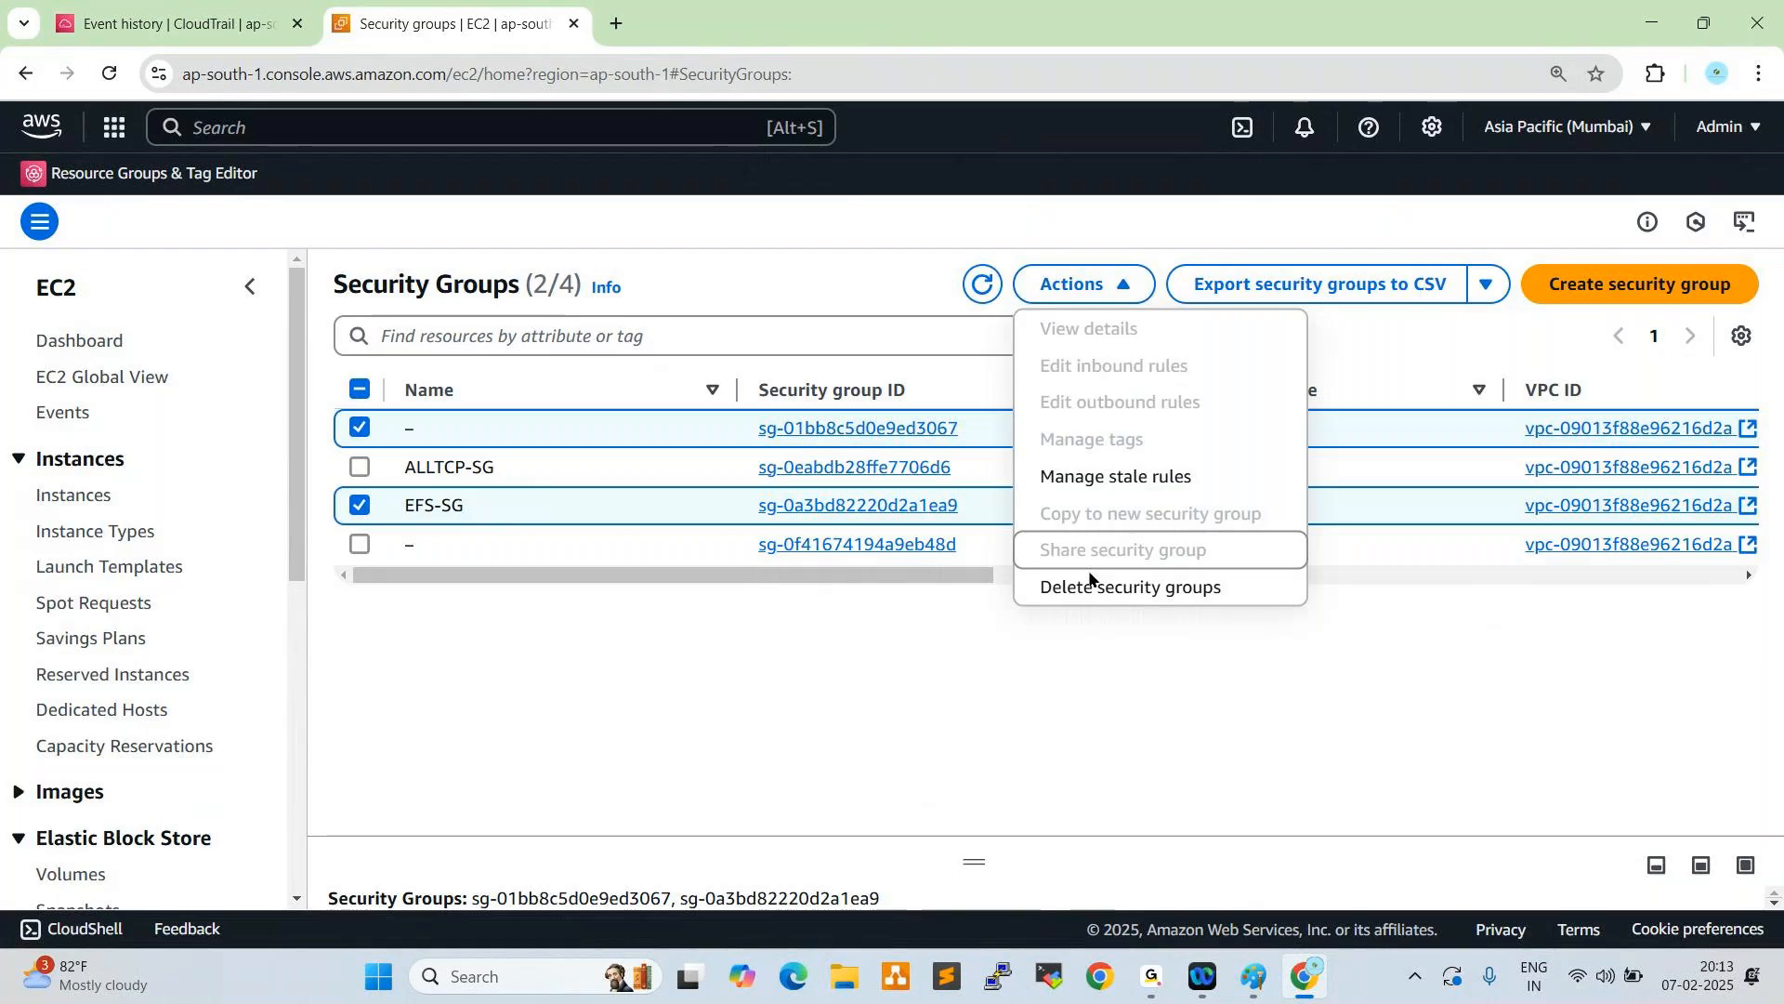
pyautogui.click(1097, 586)
pyautogui.click(865, 652)
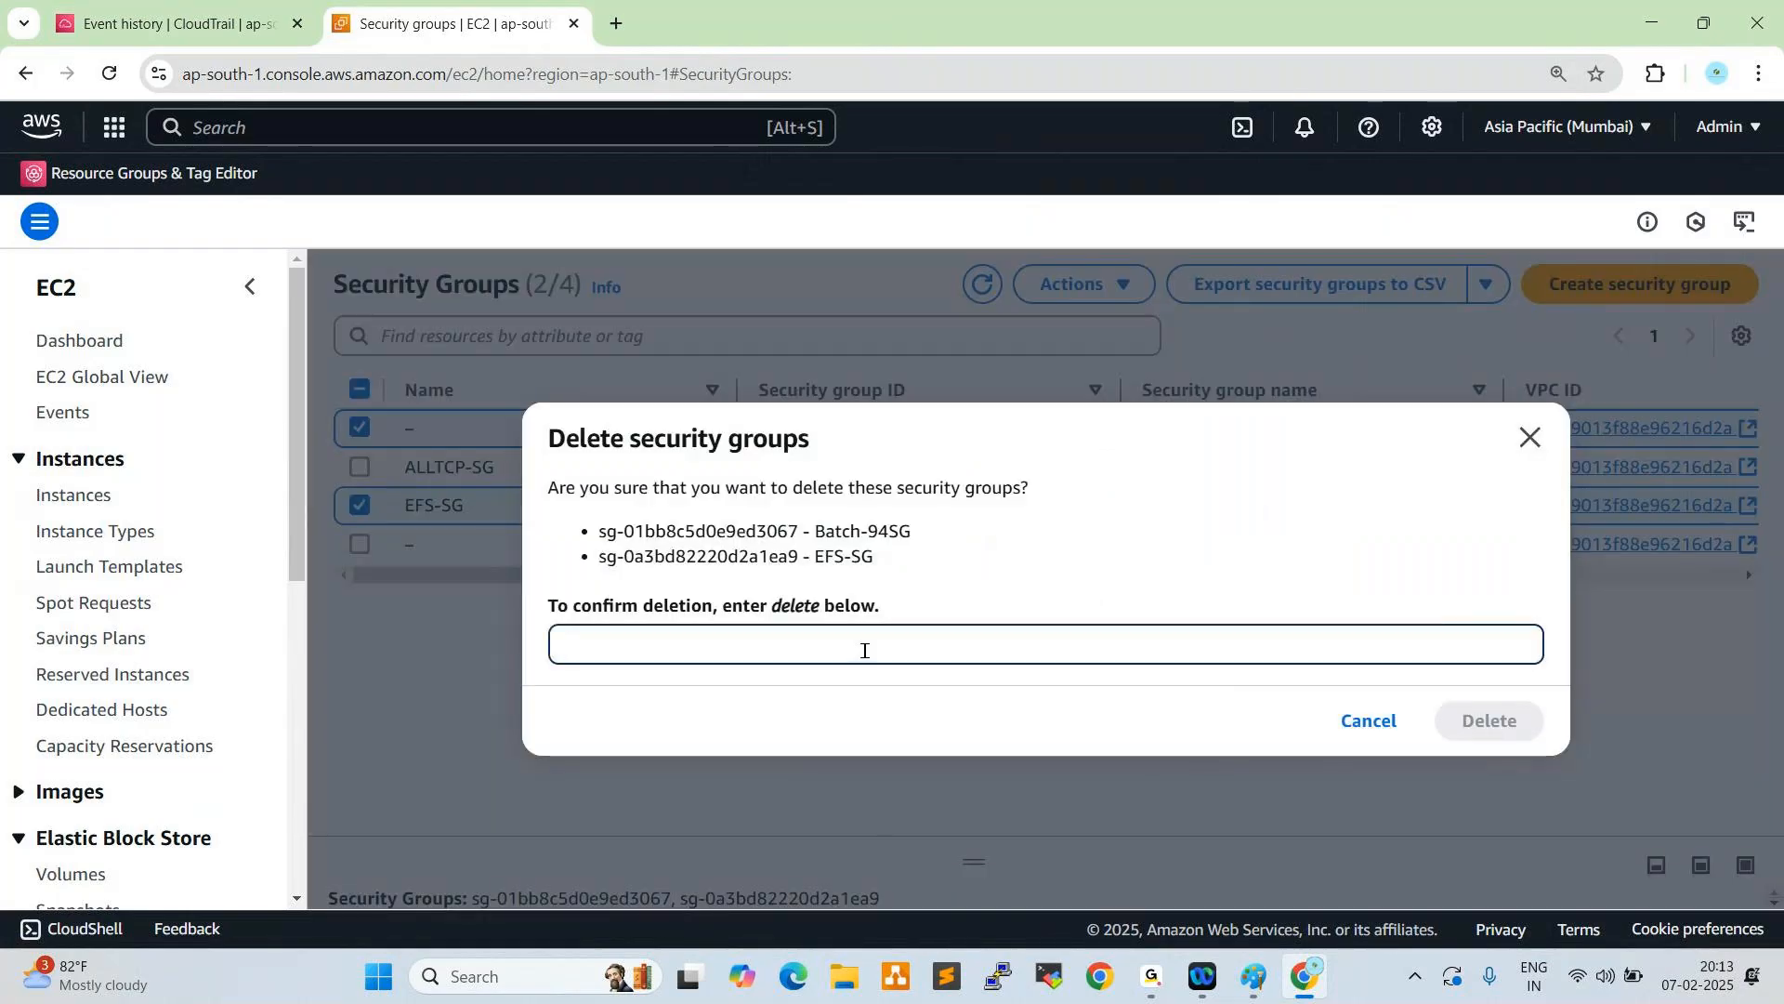
pyautogui.write('delete')
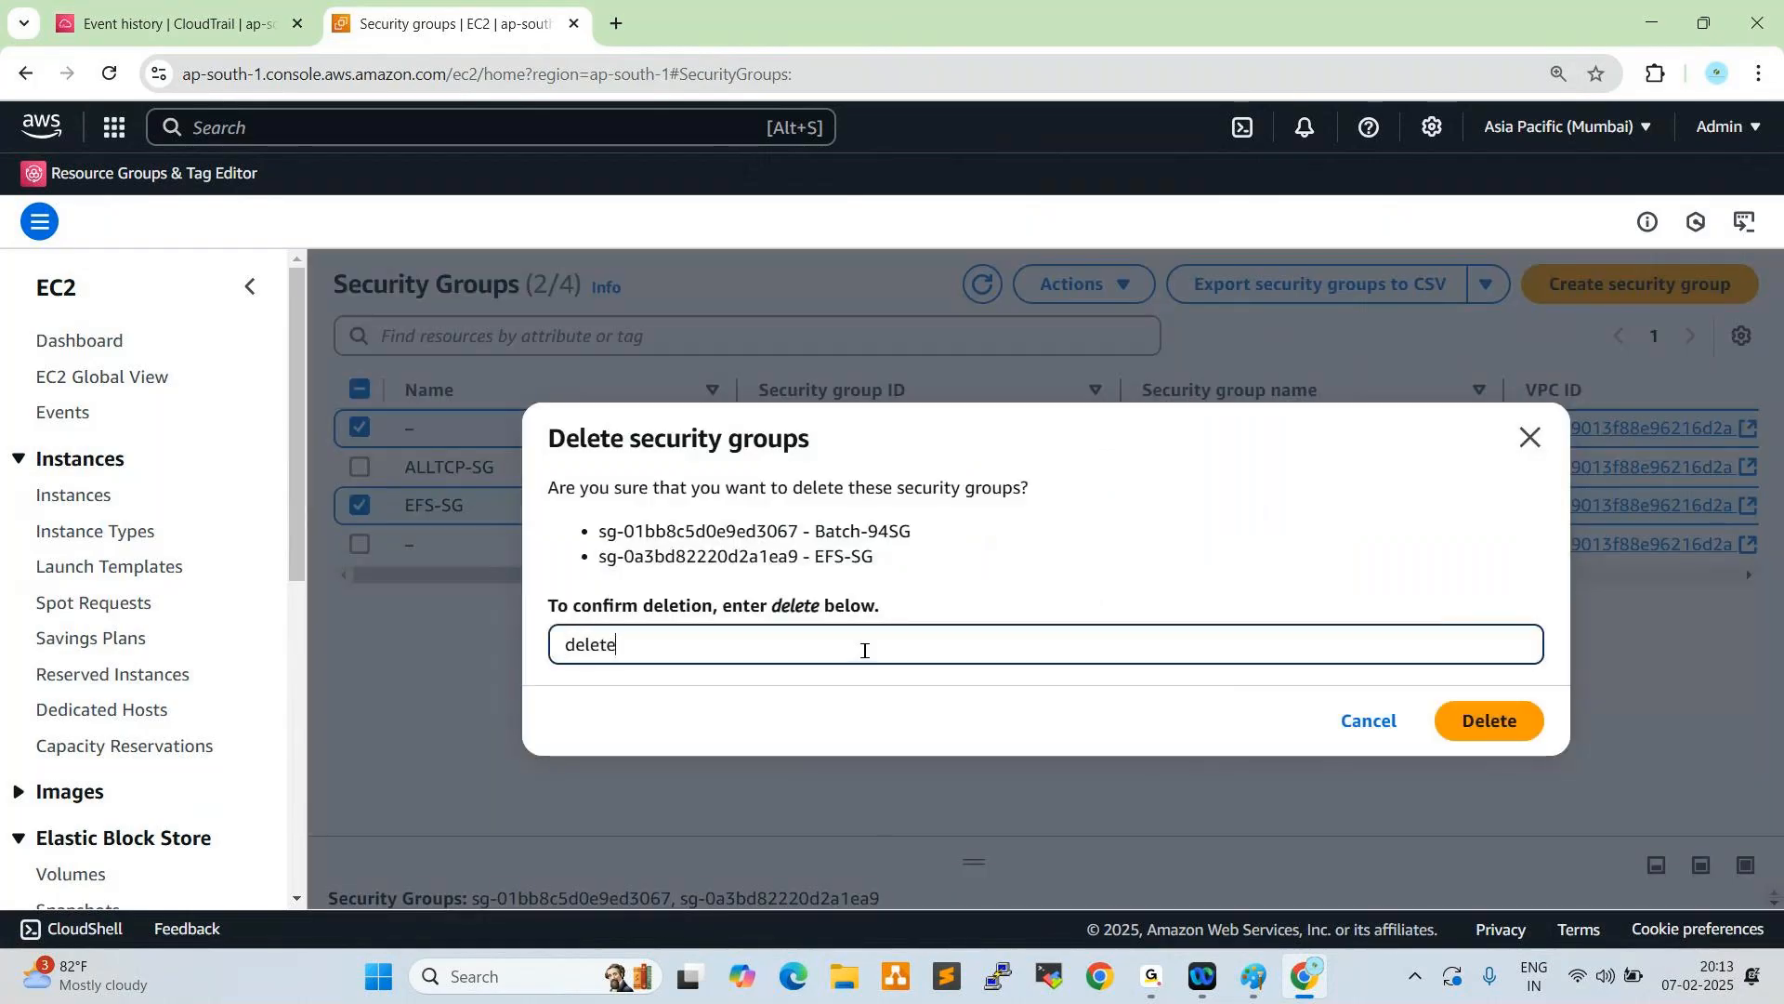
pyautogui.click(1487, 723)
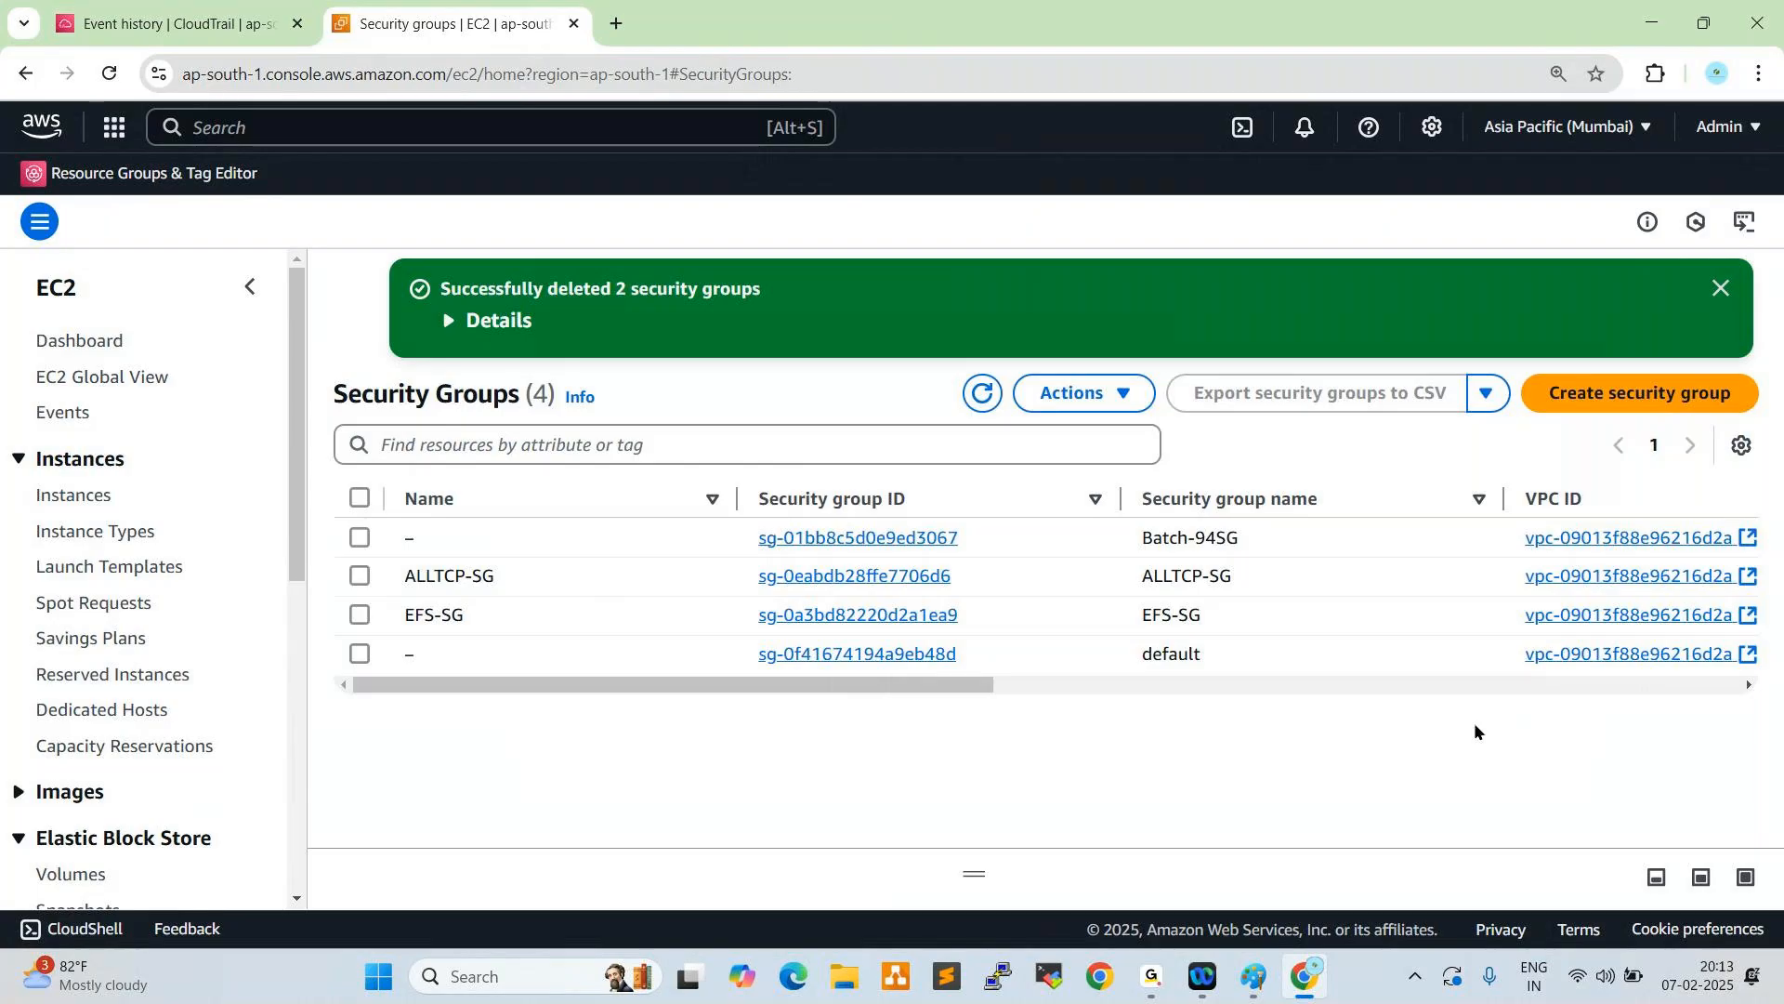
pyautogui.click(981, 397)
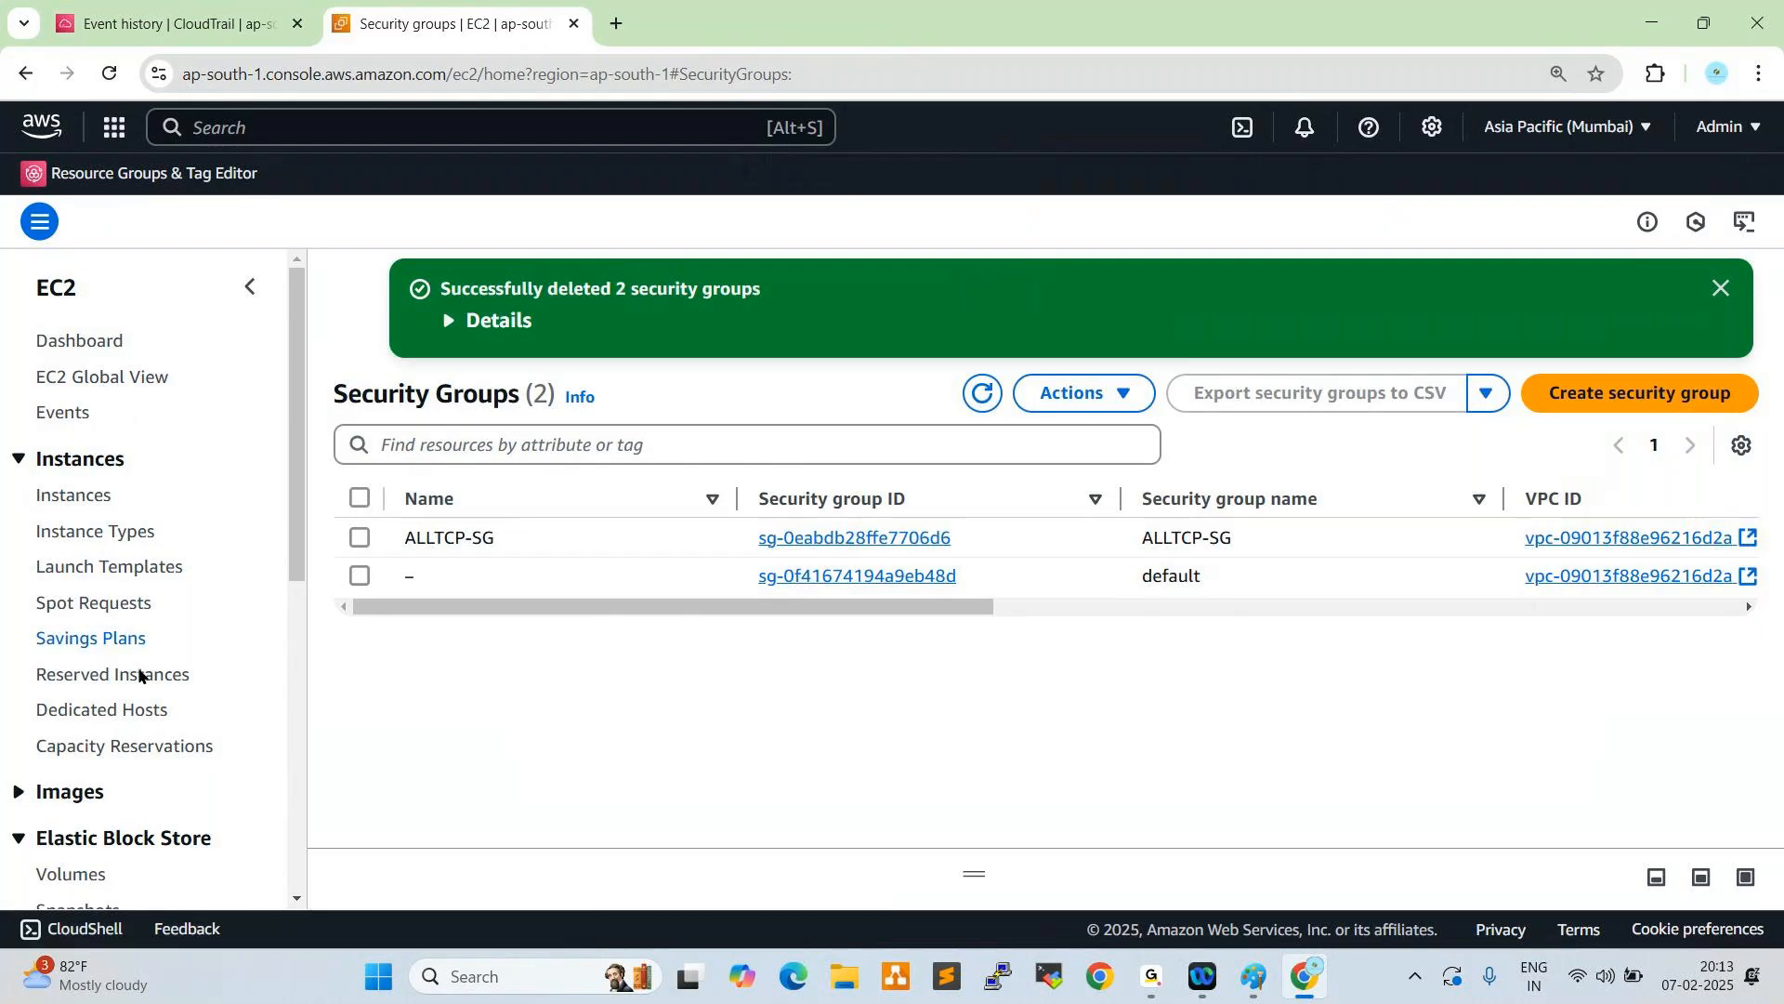
# - Check the account's own AMIs in the EC2 images section
pyautogui.scroll(-3, 144, 664)
pyautogui.click(19, 558)
pyautogui.click(53, 596)
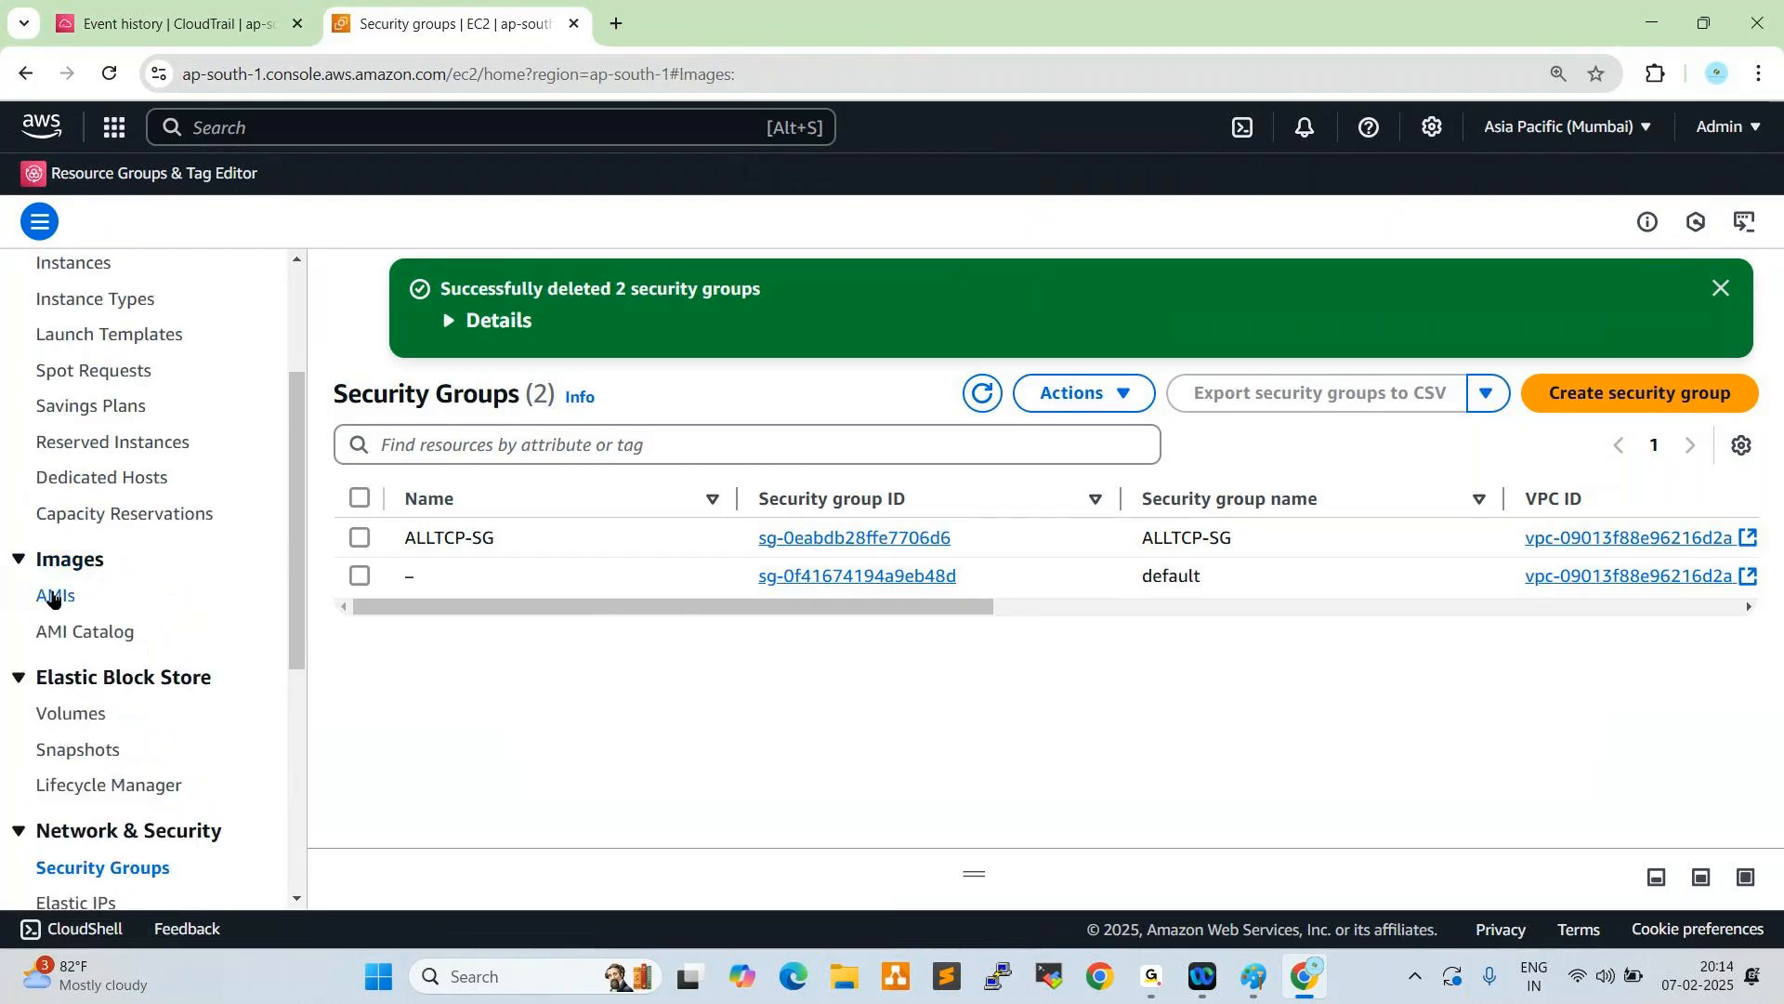
# - Delete both EBS snapshots, the unnamed one and Prod-Server-Snapshot, confirming with "delete"
pyautogui.scroll(-1, 167, 678)
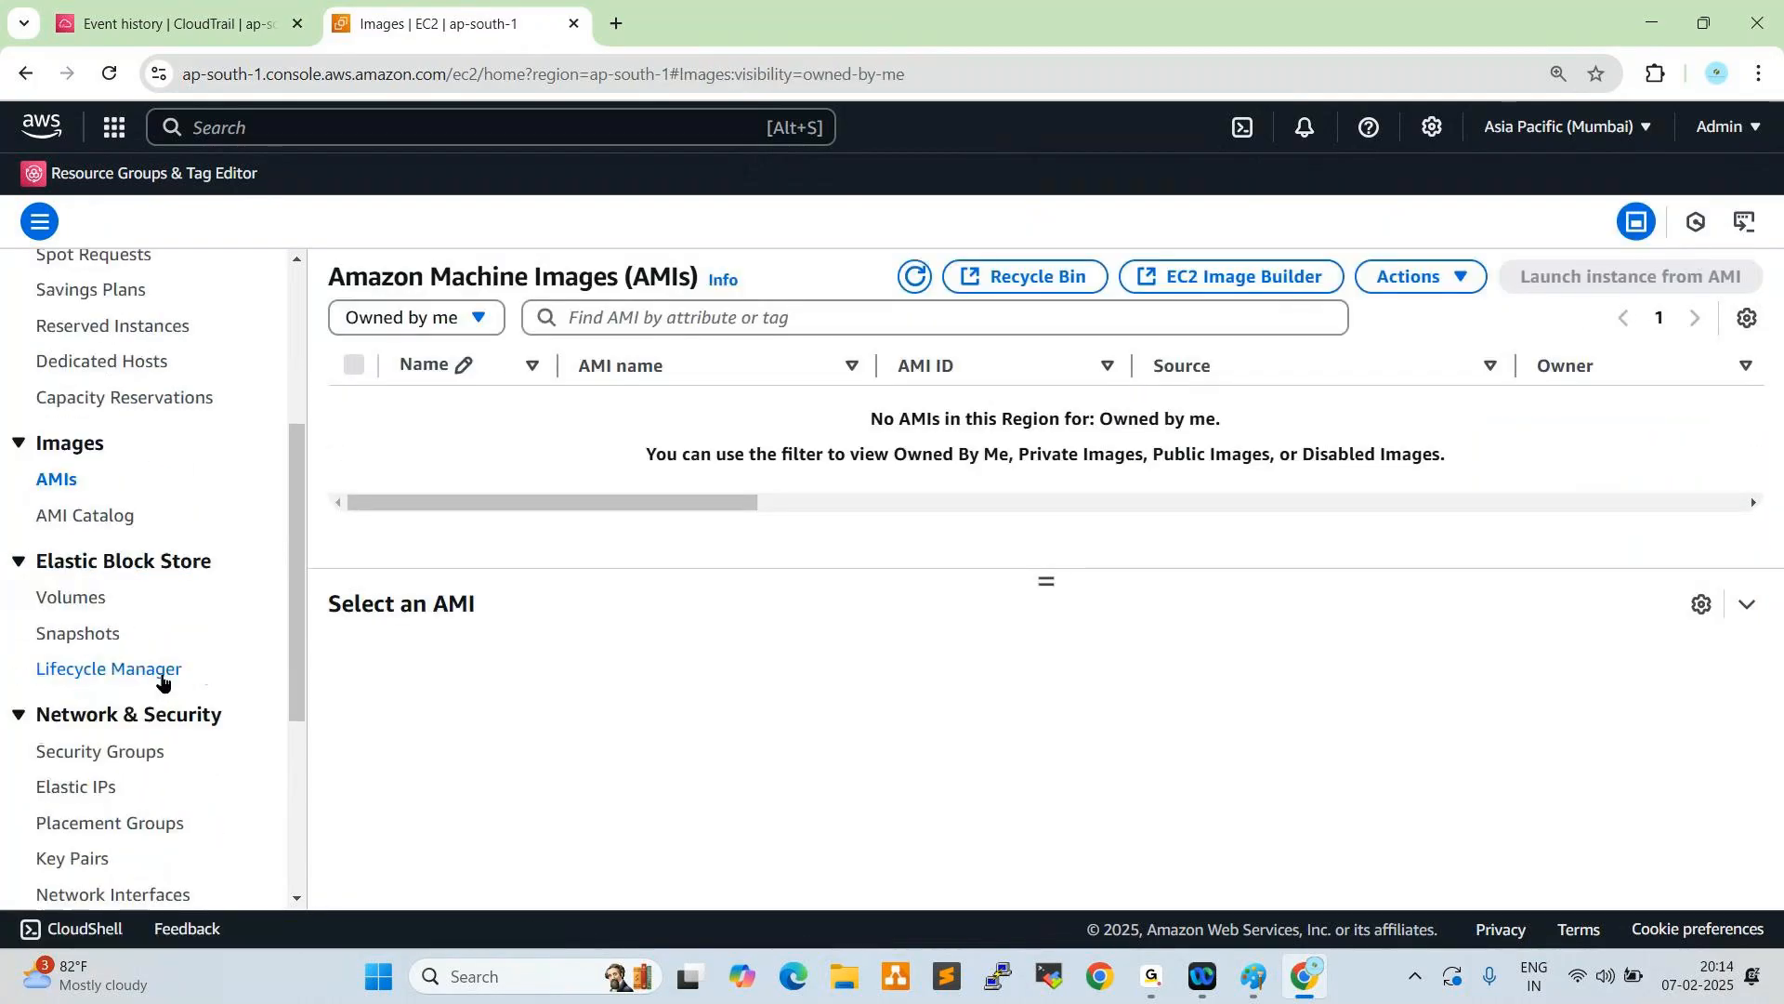
pyautogui.click(105, 641)
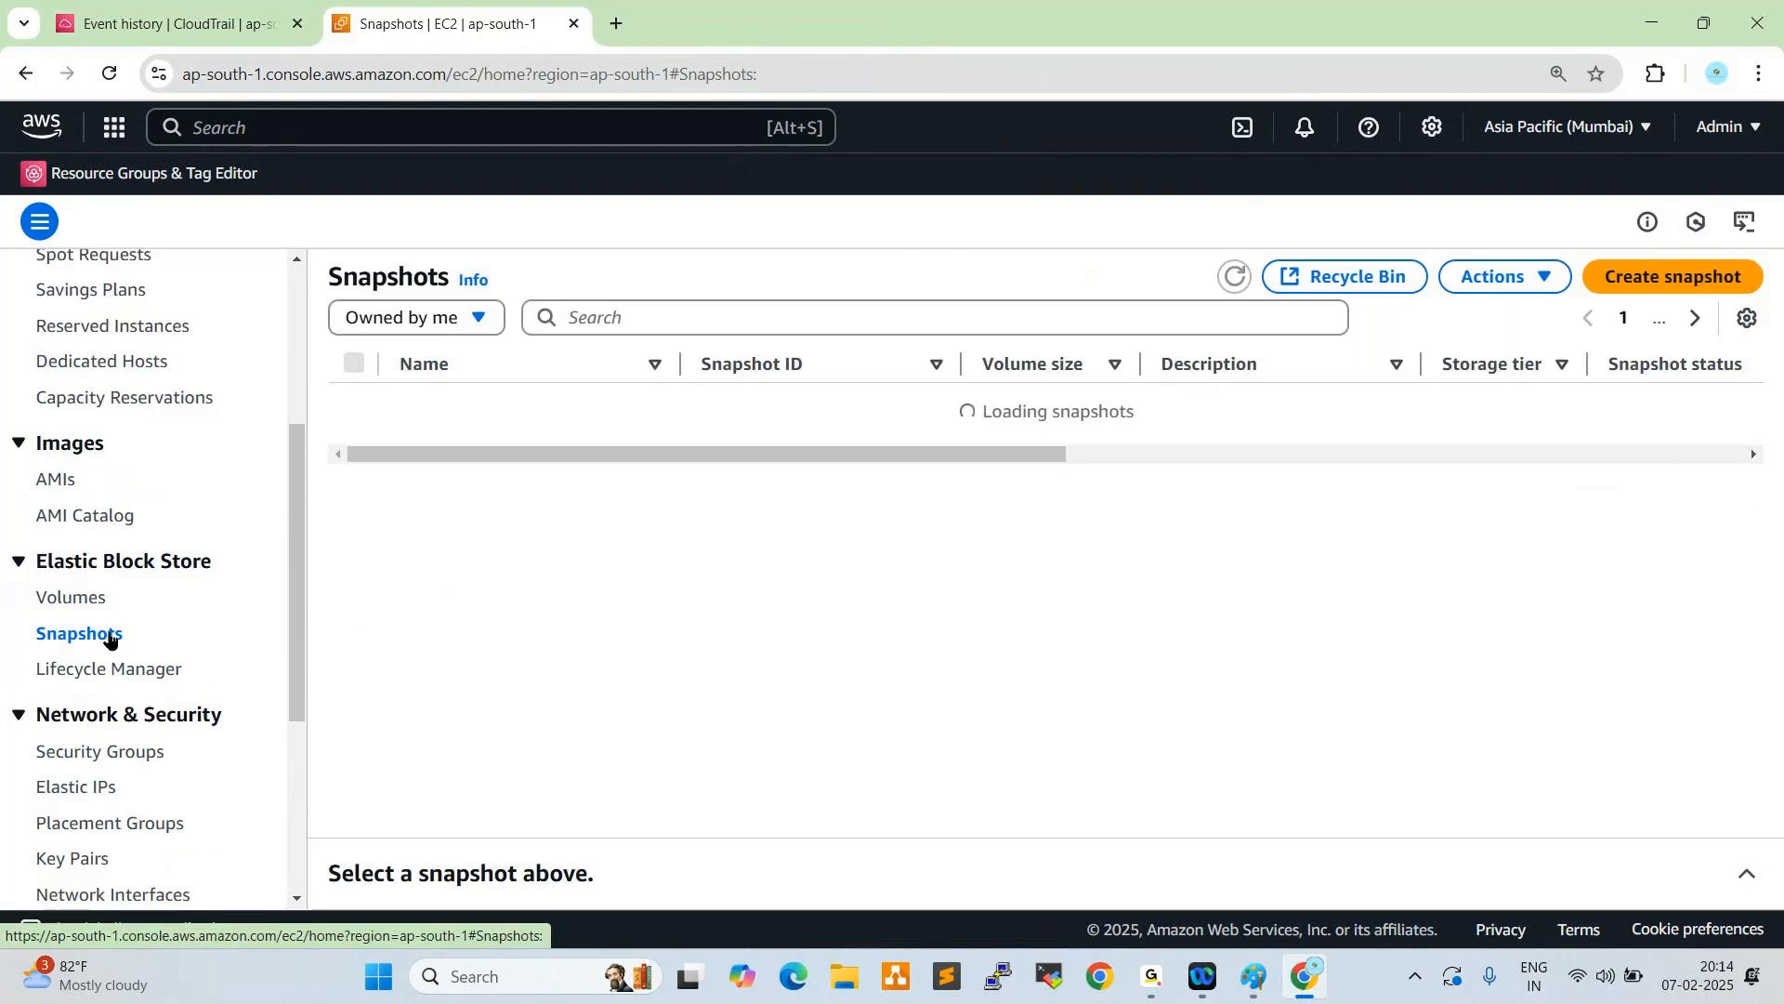
pyautogui.click(354, 402)
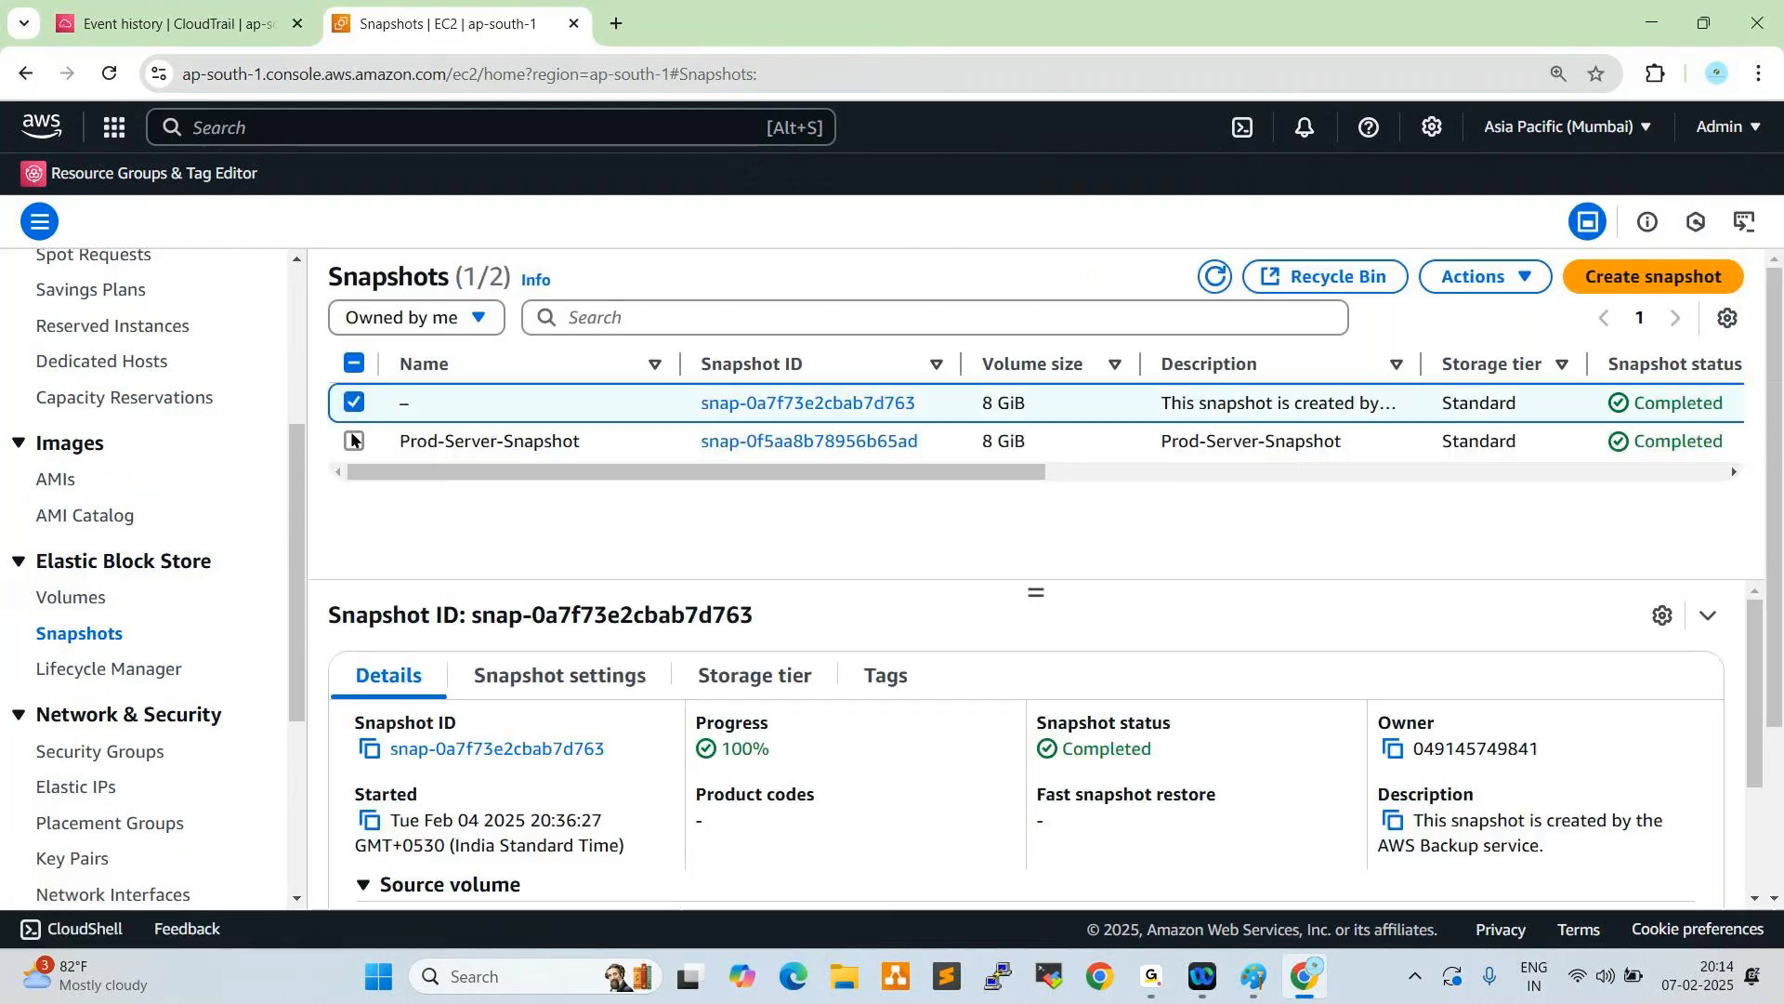
pyautogui.click(353, 440)
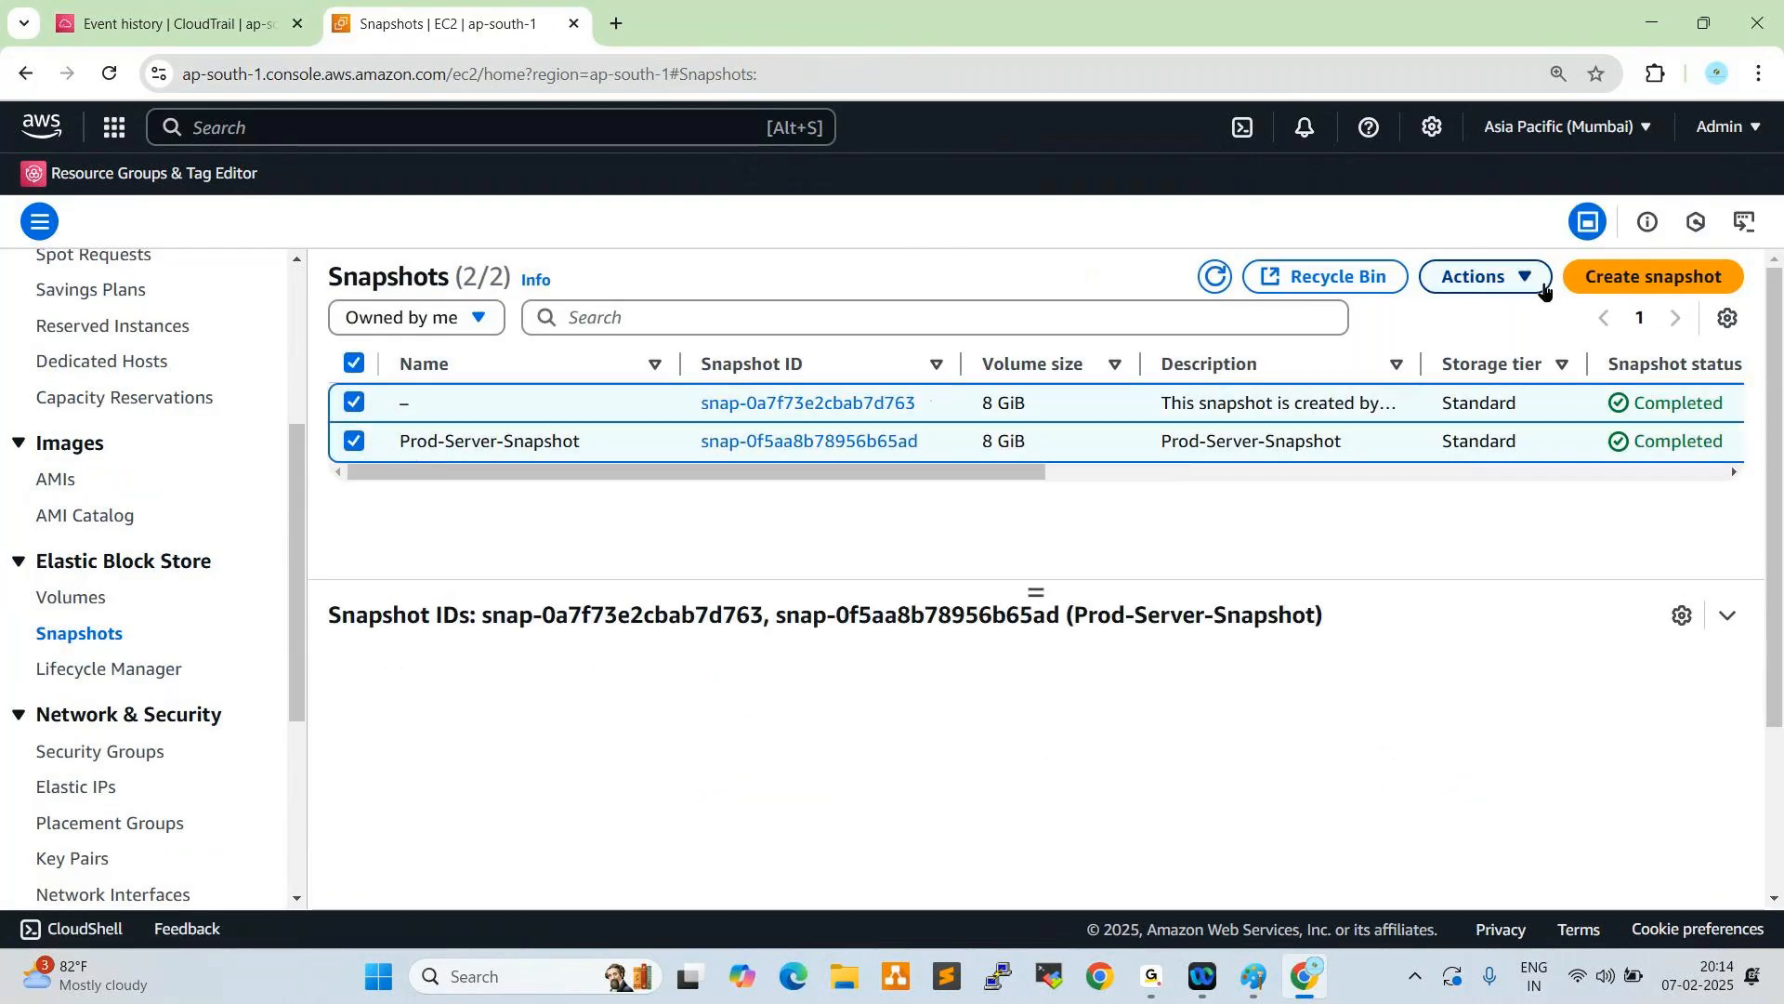
pyautogui.click(1479, 277)
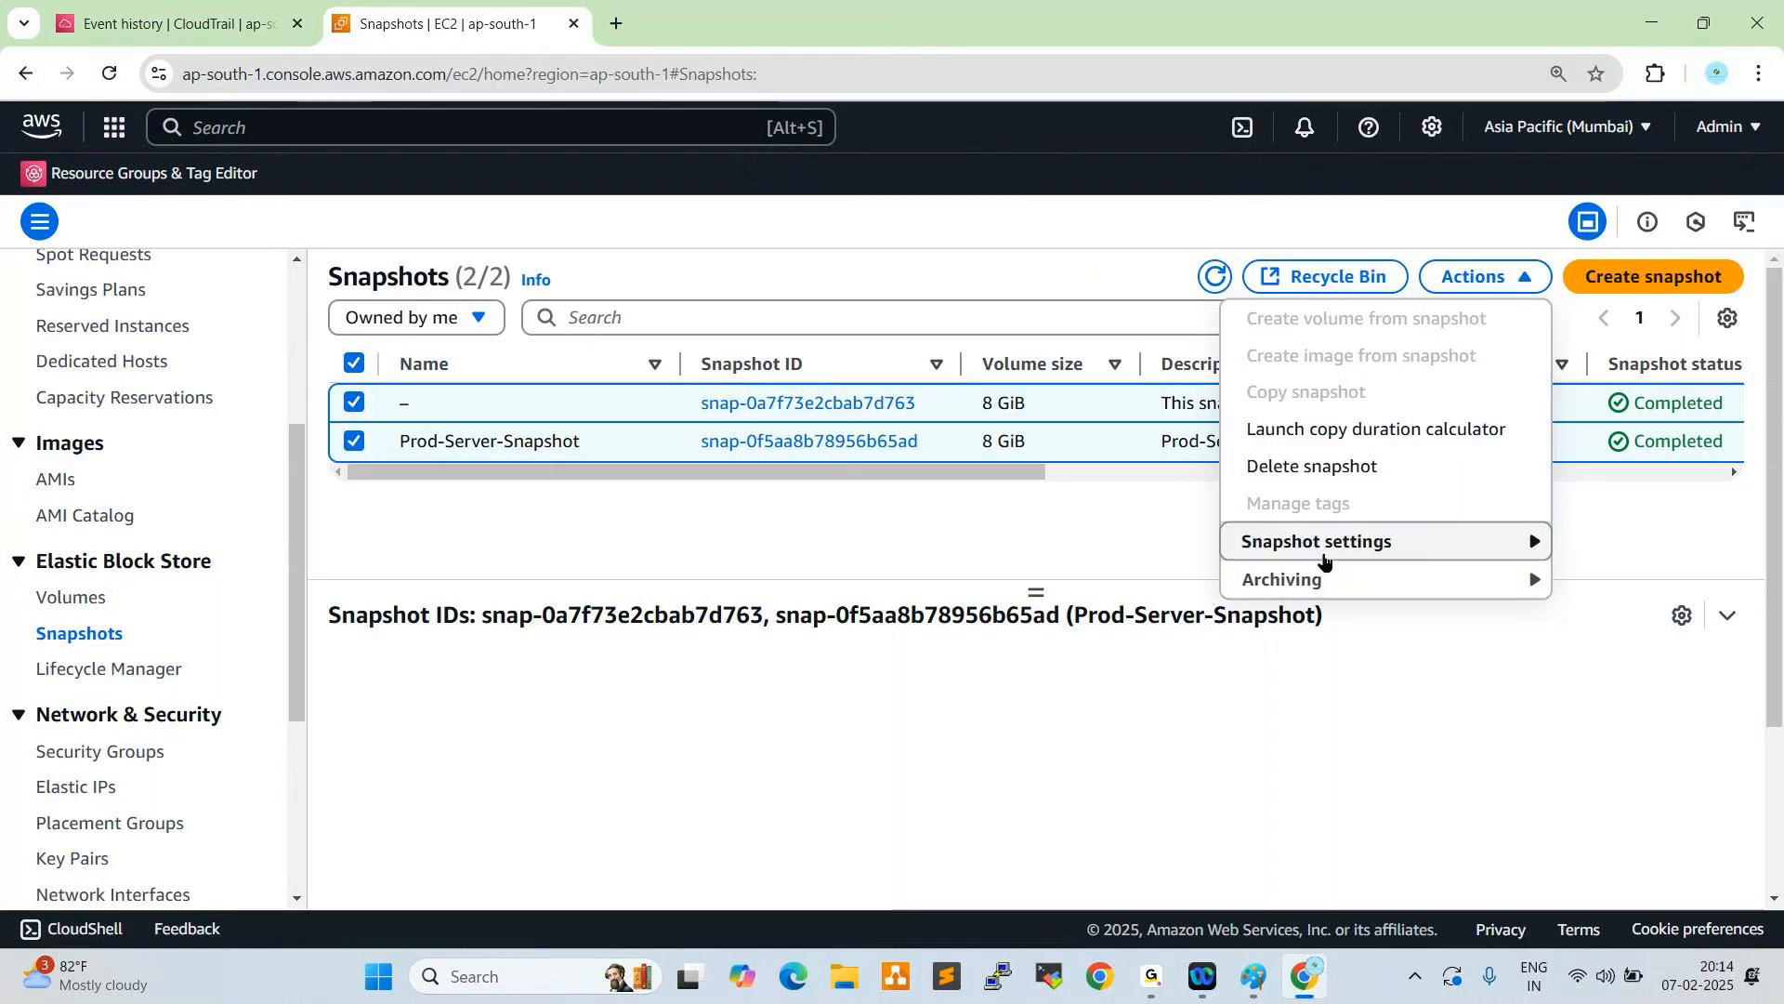
pyautogui.click(1301, 465)
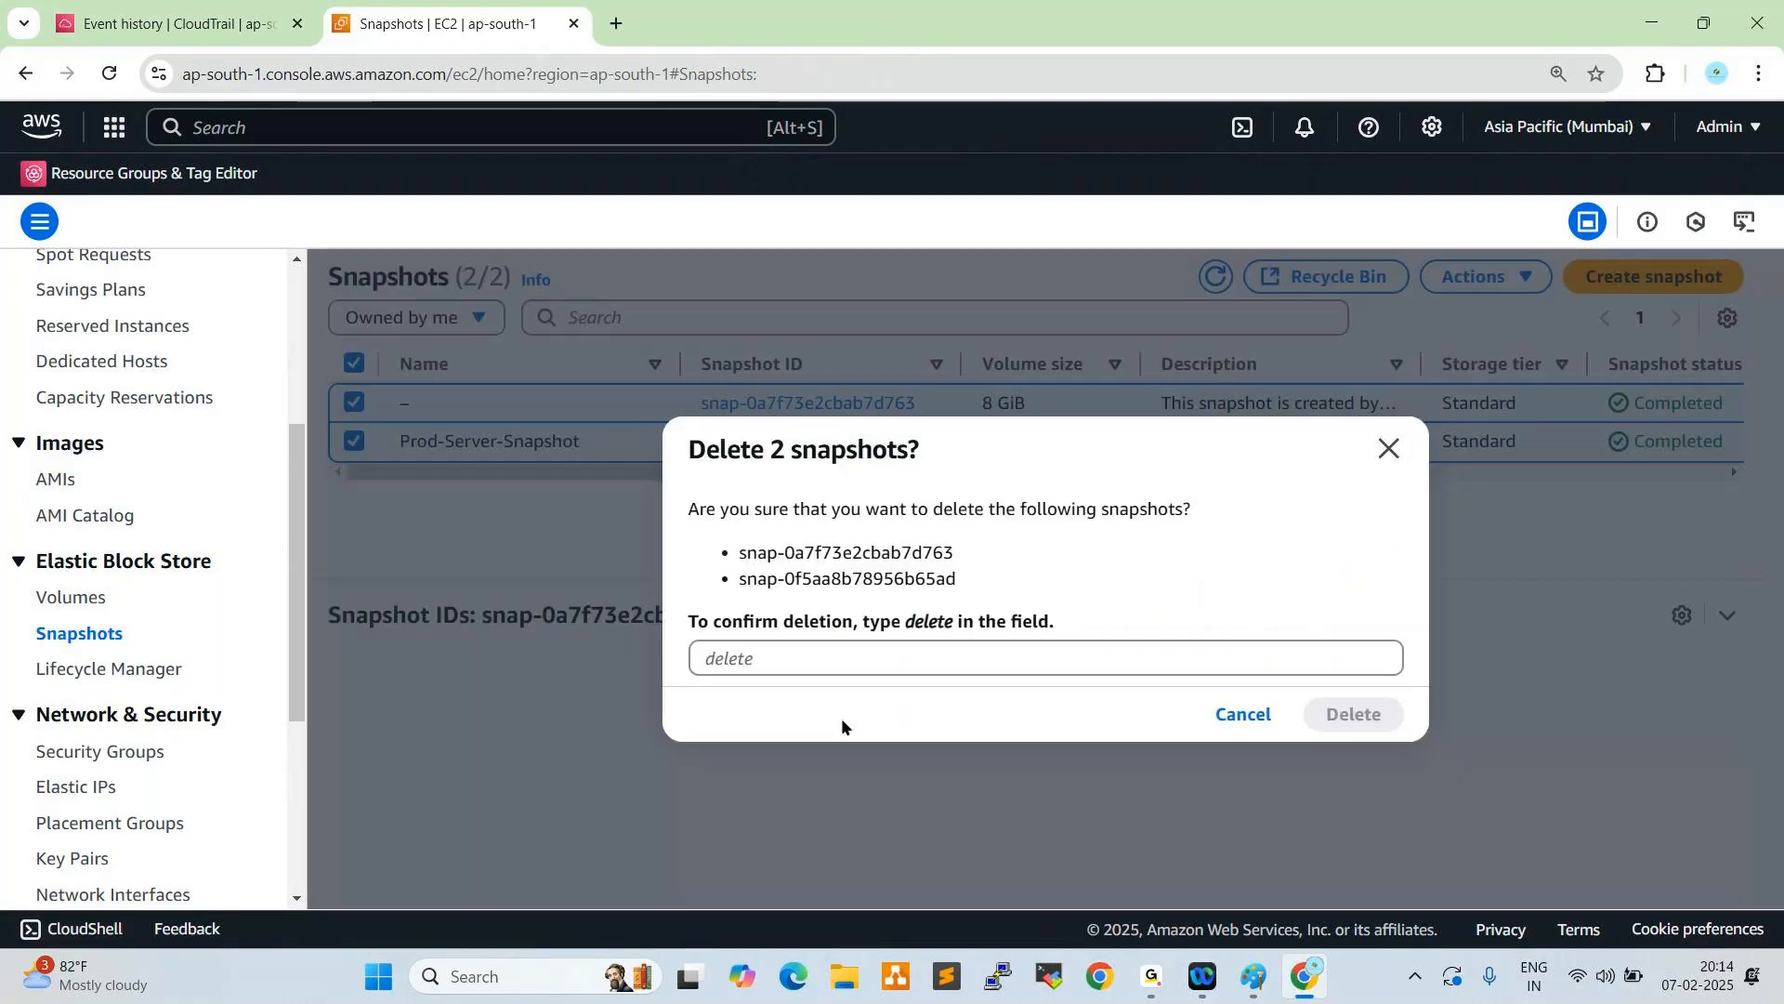
pyautogui.click(837, 665)
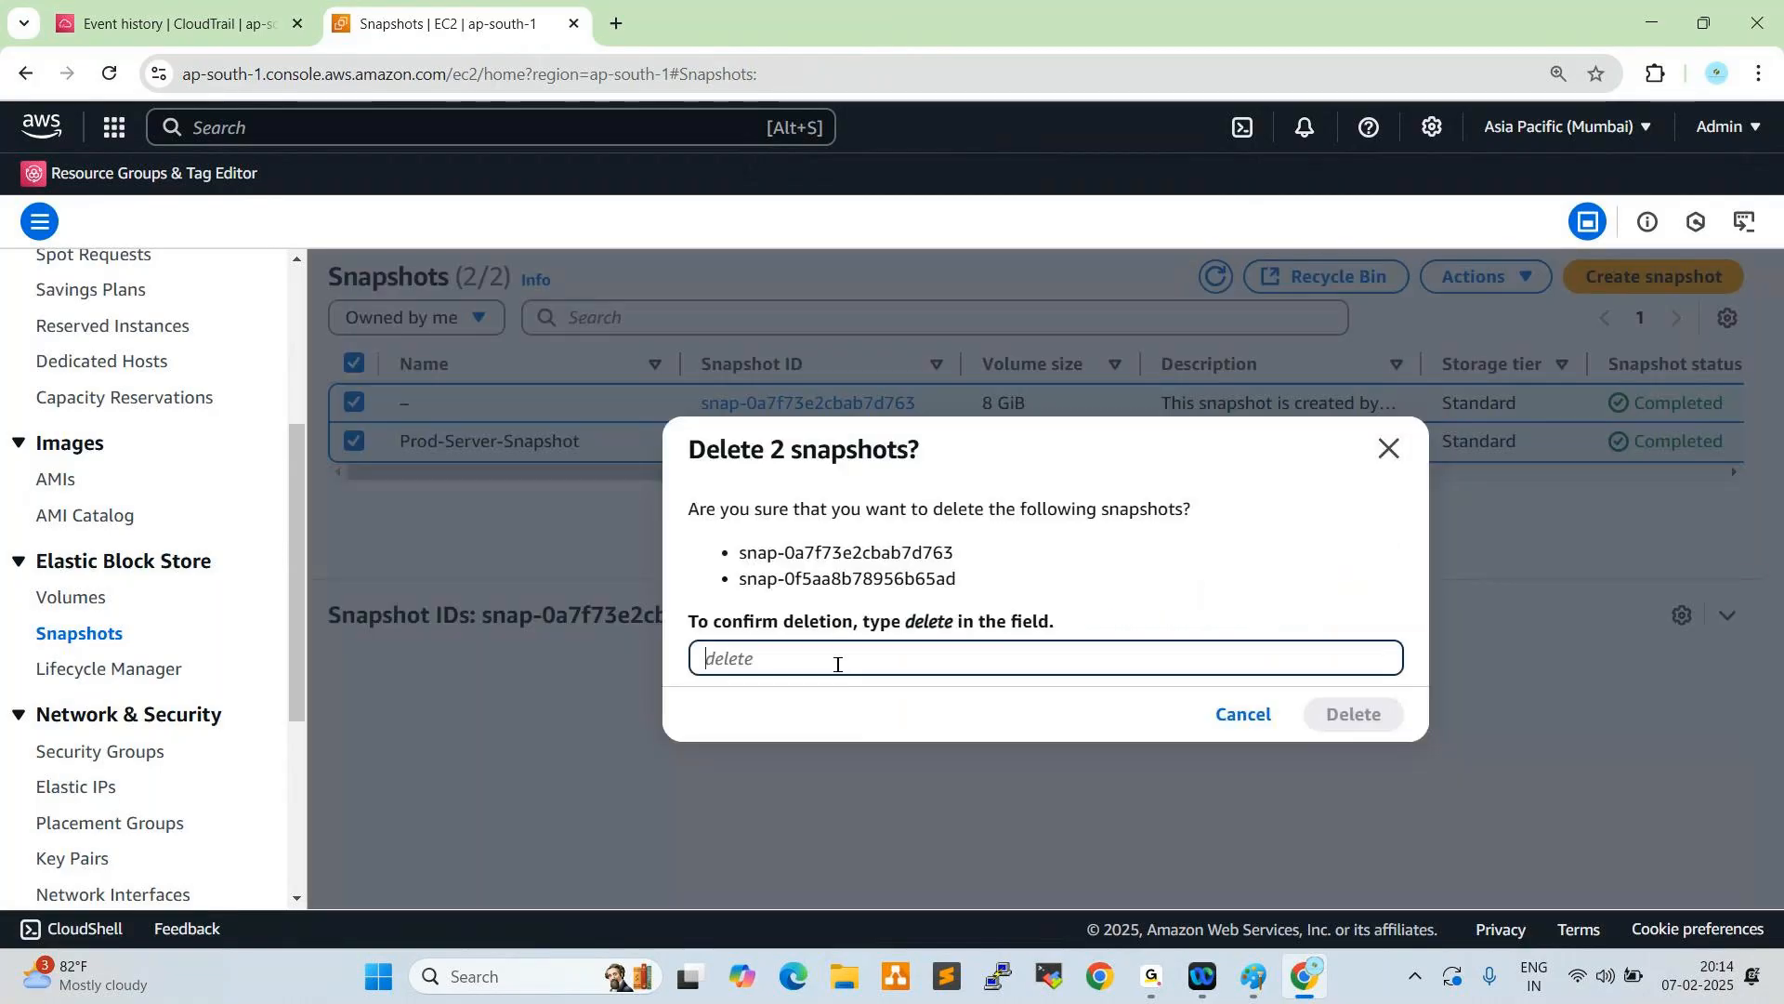
pyautogui.write('delete')
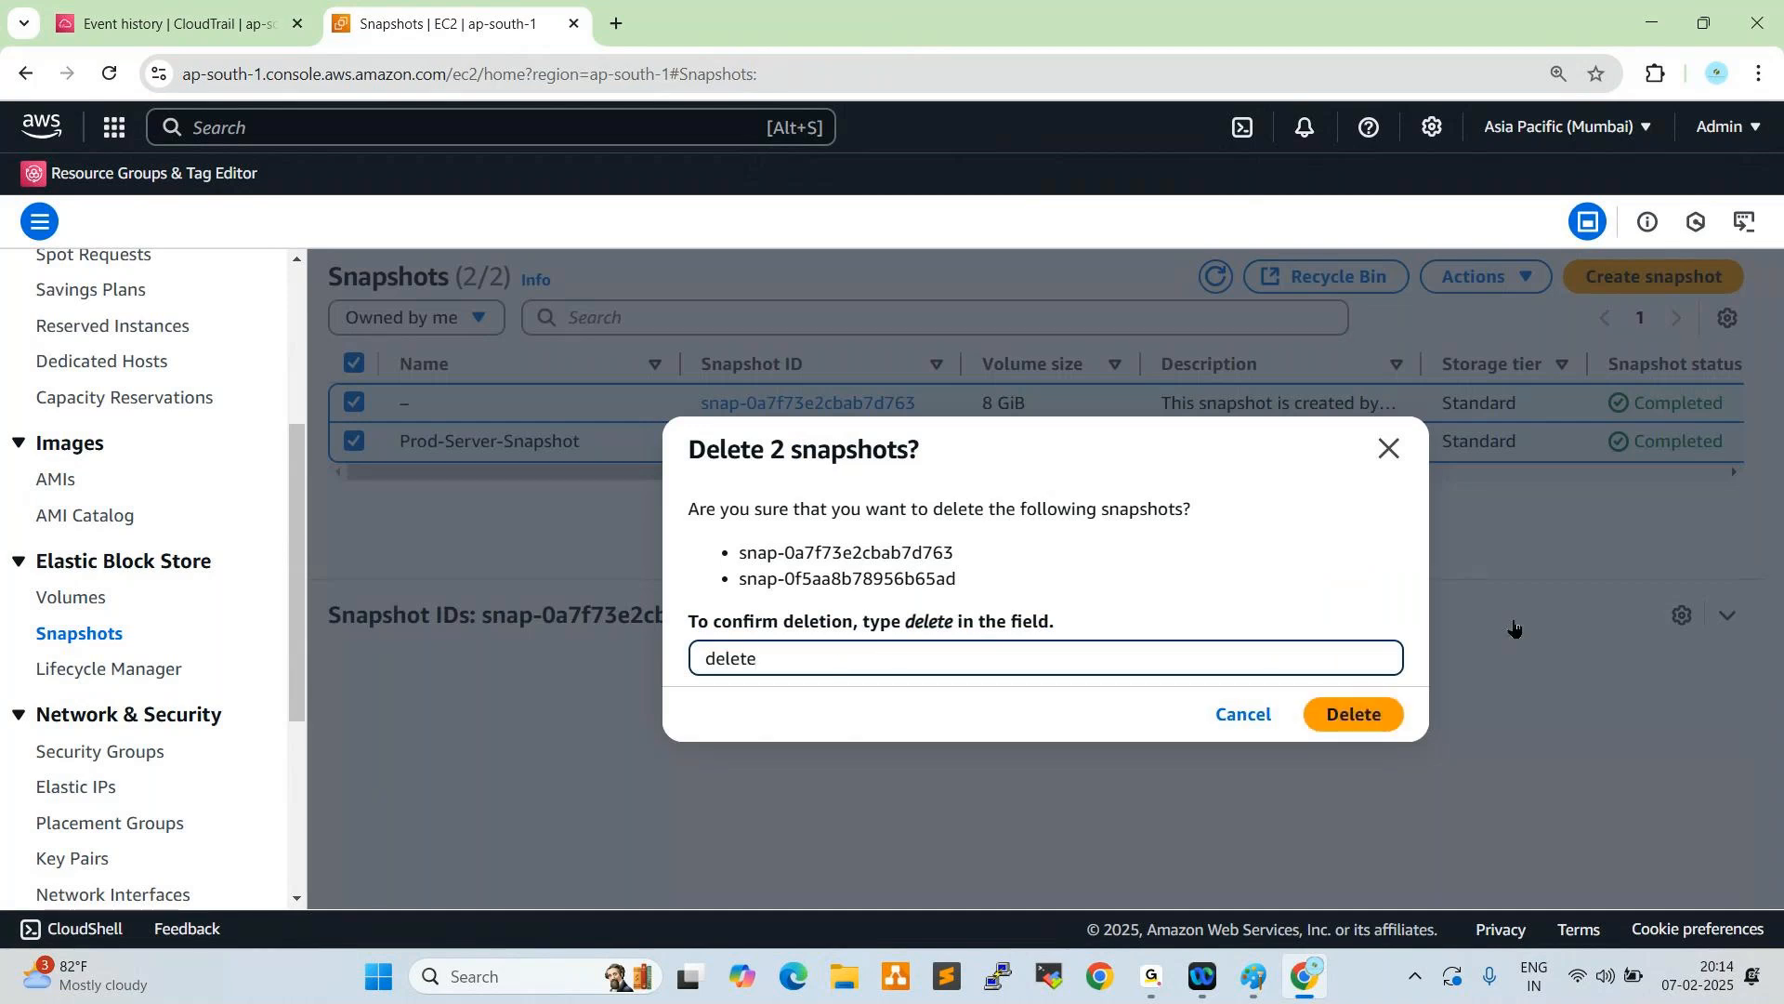
pyautogui.click(1359, 716)
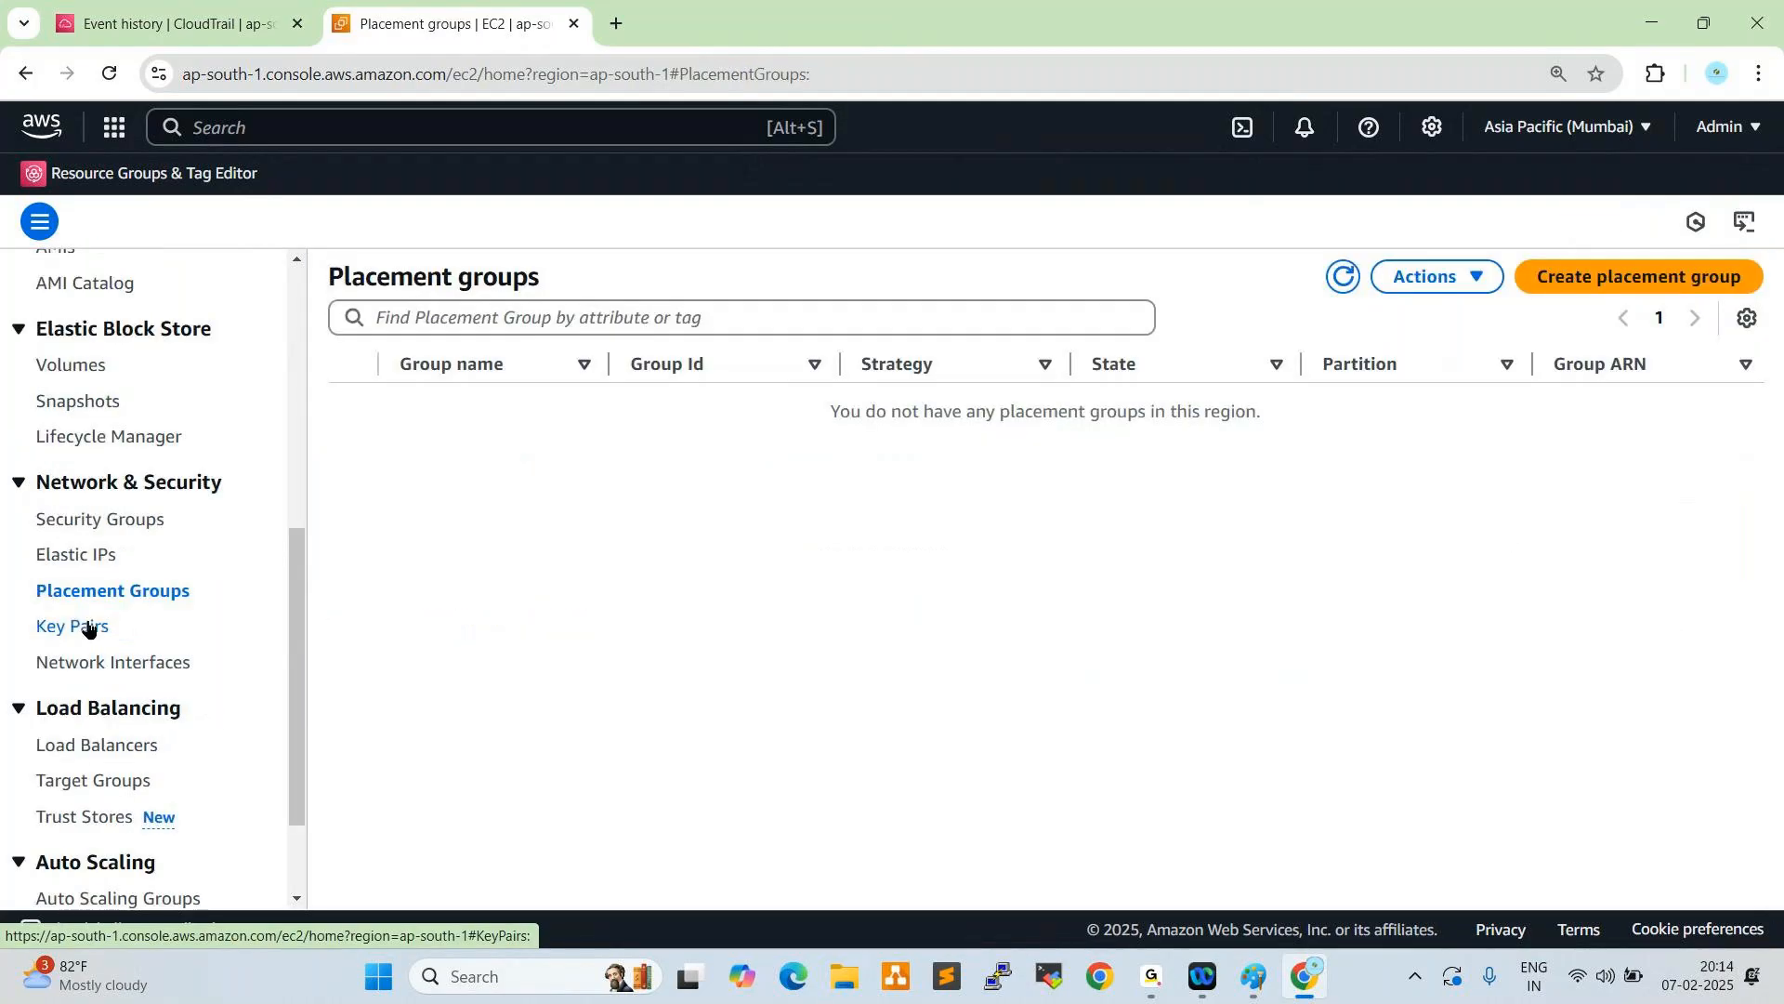
# - Delete the key pairs Batch94-pem, Multicloud-DevOps94, Multi-Cloud-Devops94new and Batch94-PPK, confirming with "delete", and dismiss the notice
pyautogui.click(89, 626)
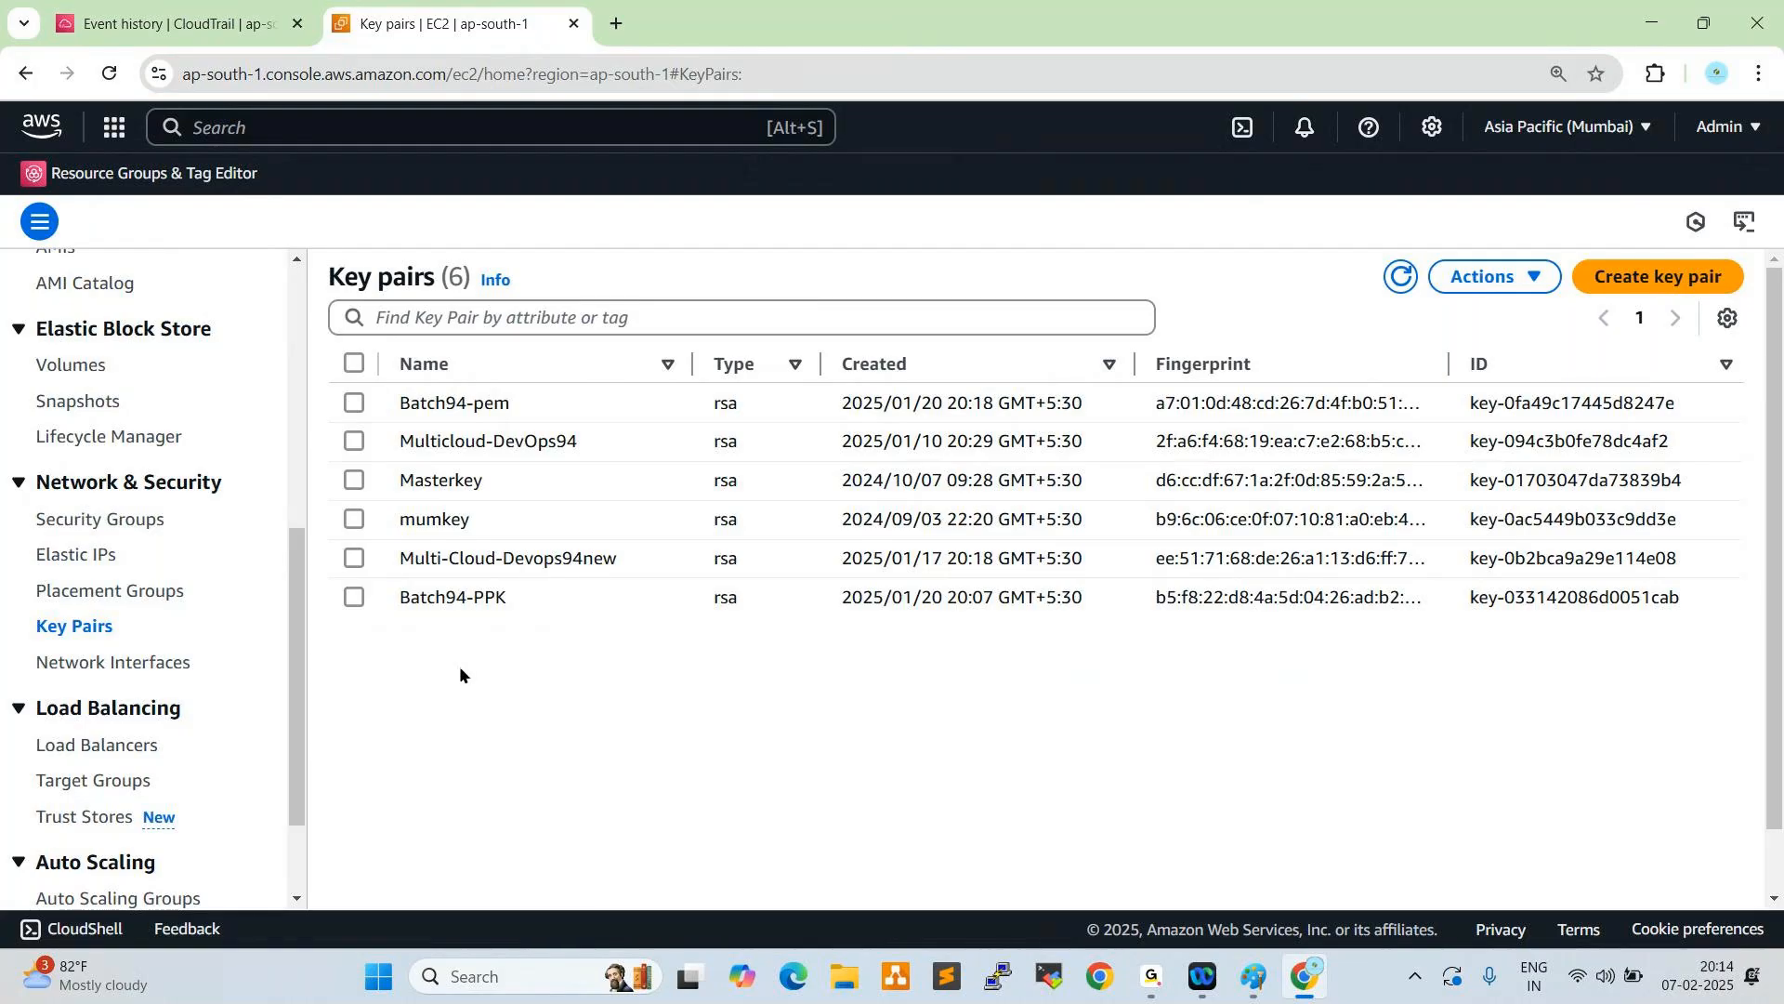
pyautogui.click(351, 406)
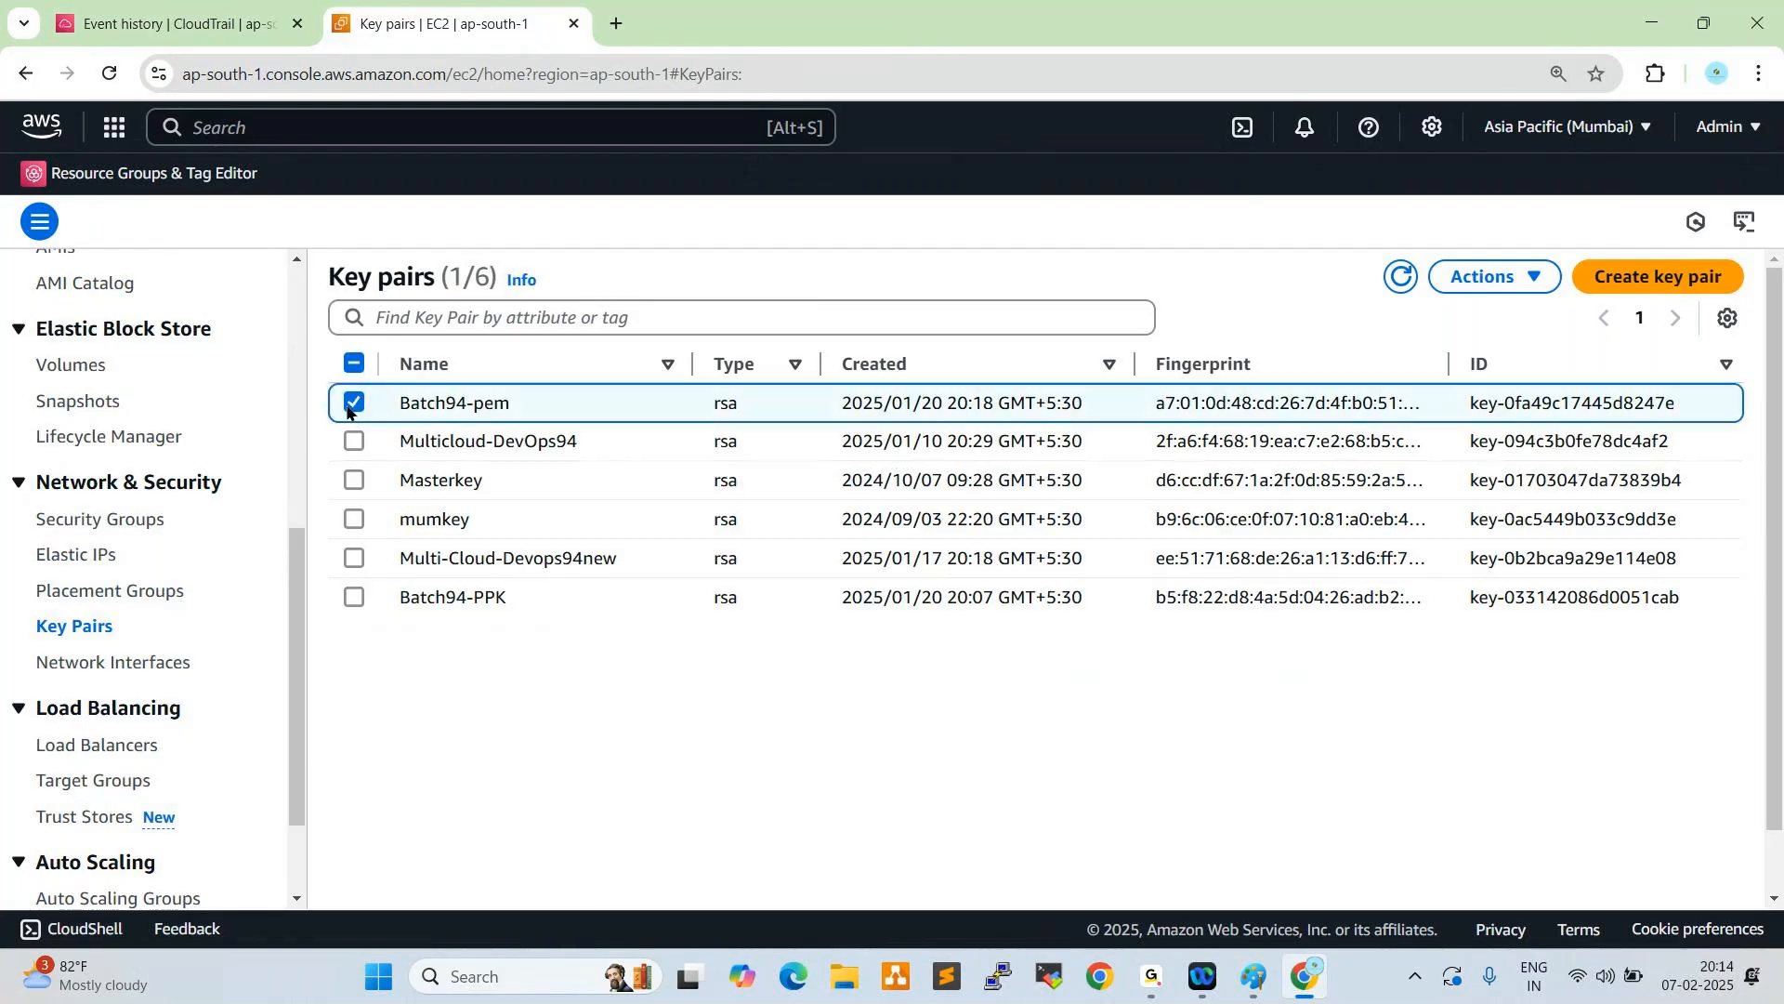
pyautogui.click(353, 599)
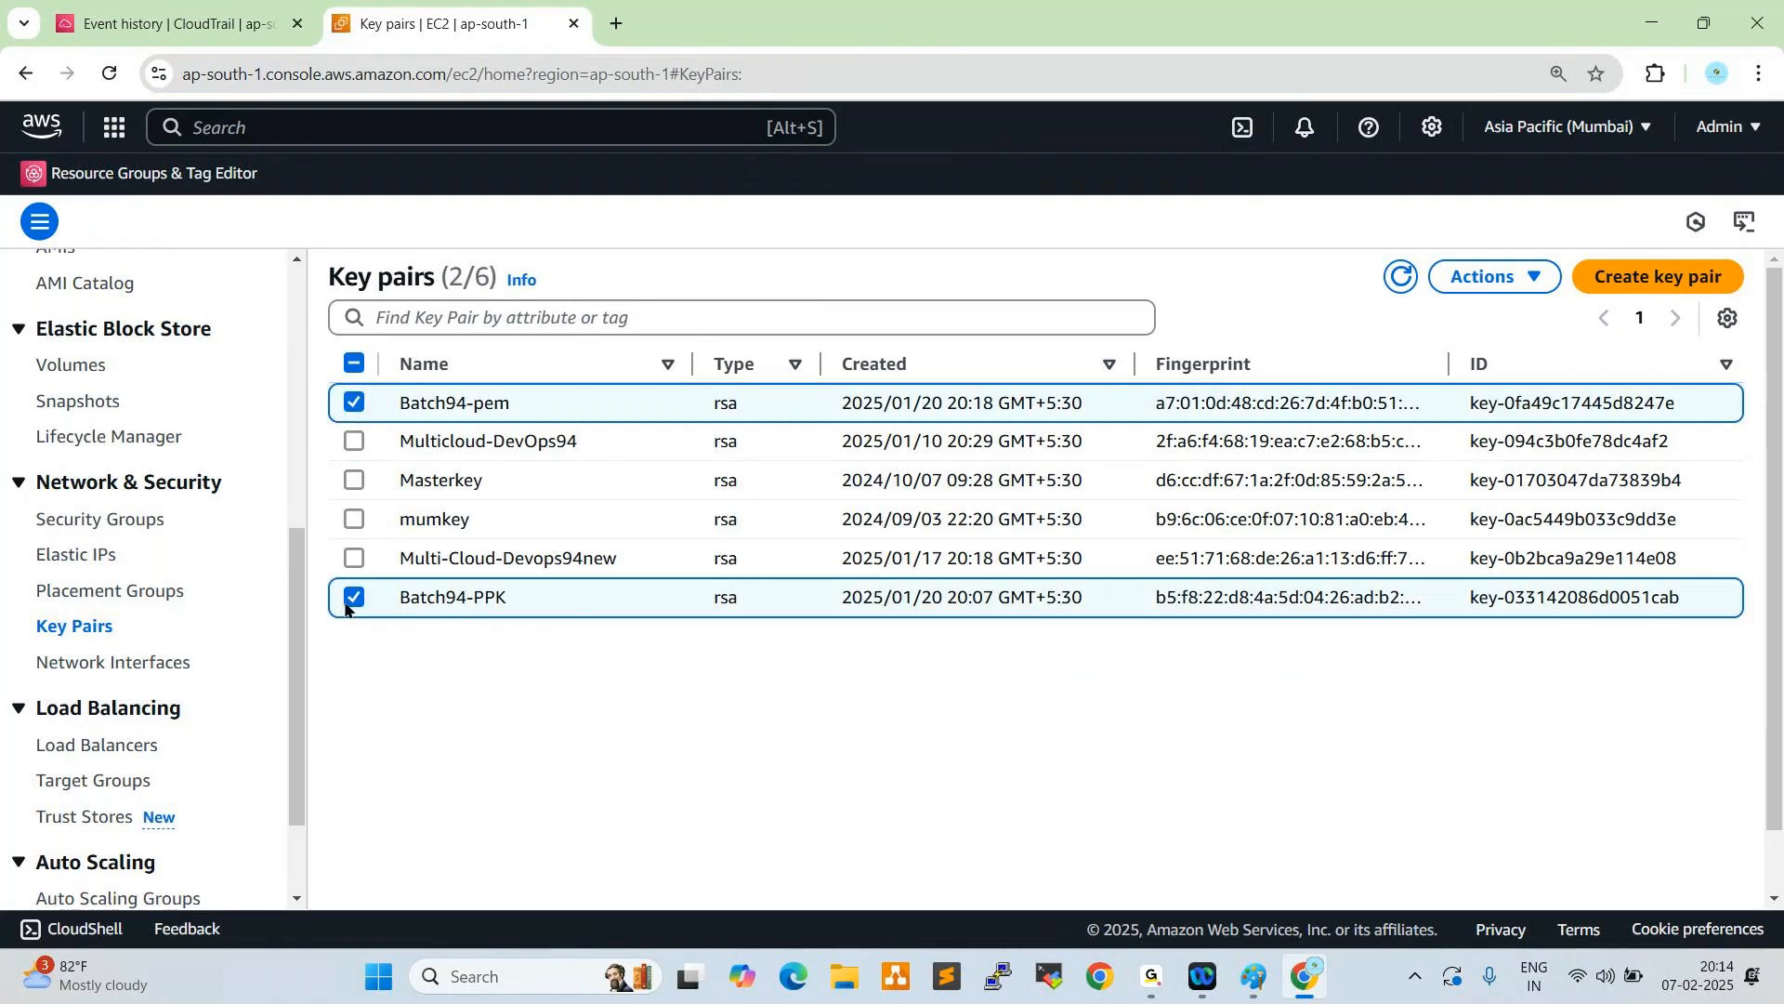
pyautogui.click(354, 558)
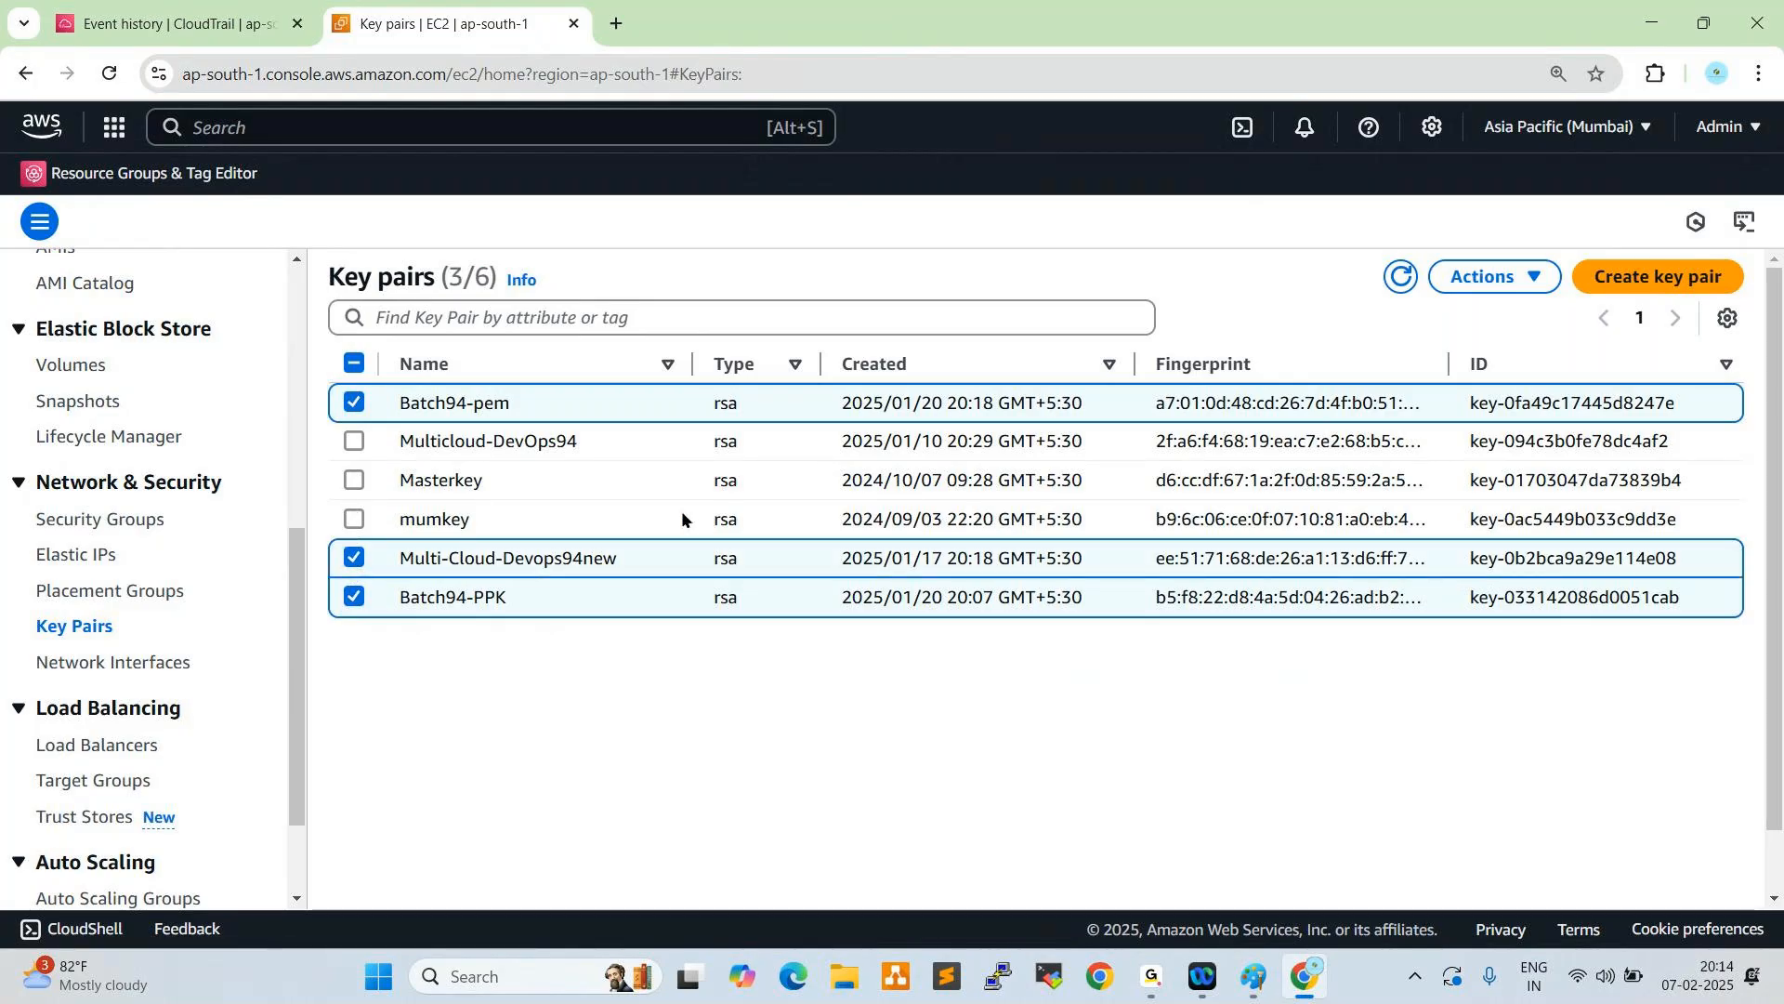
pyautogui.click(354, 443)
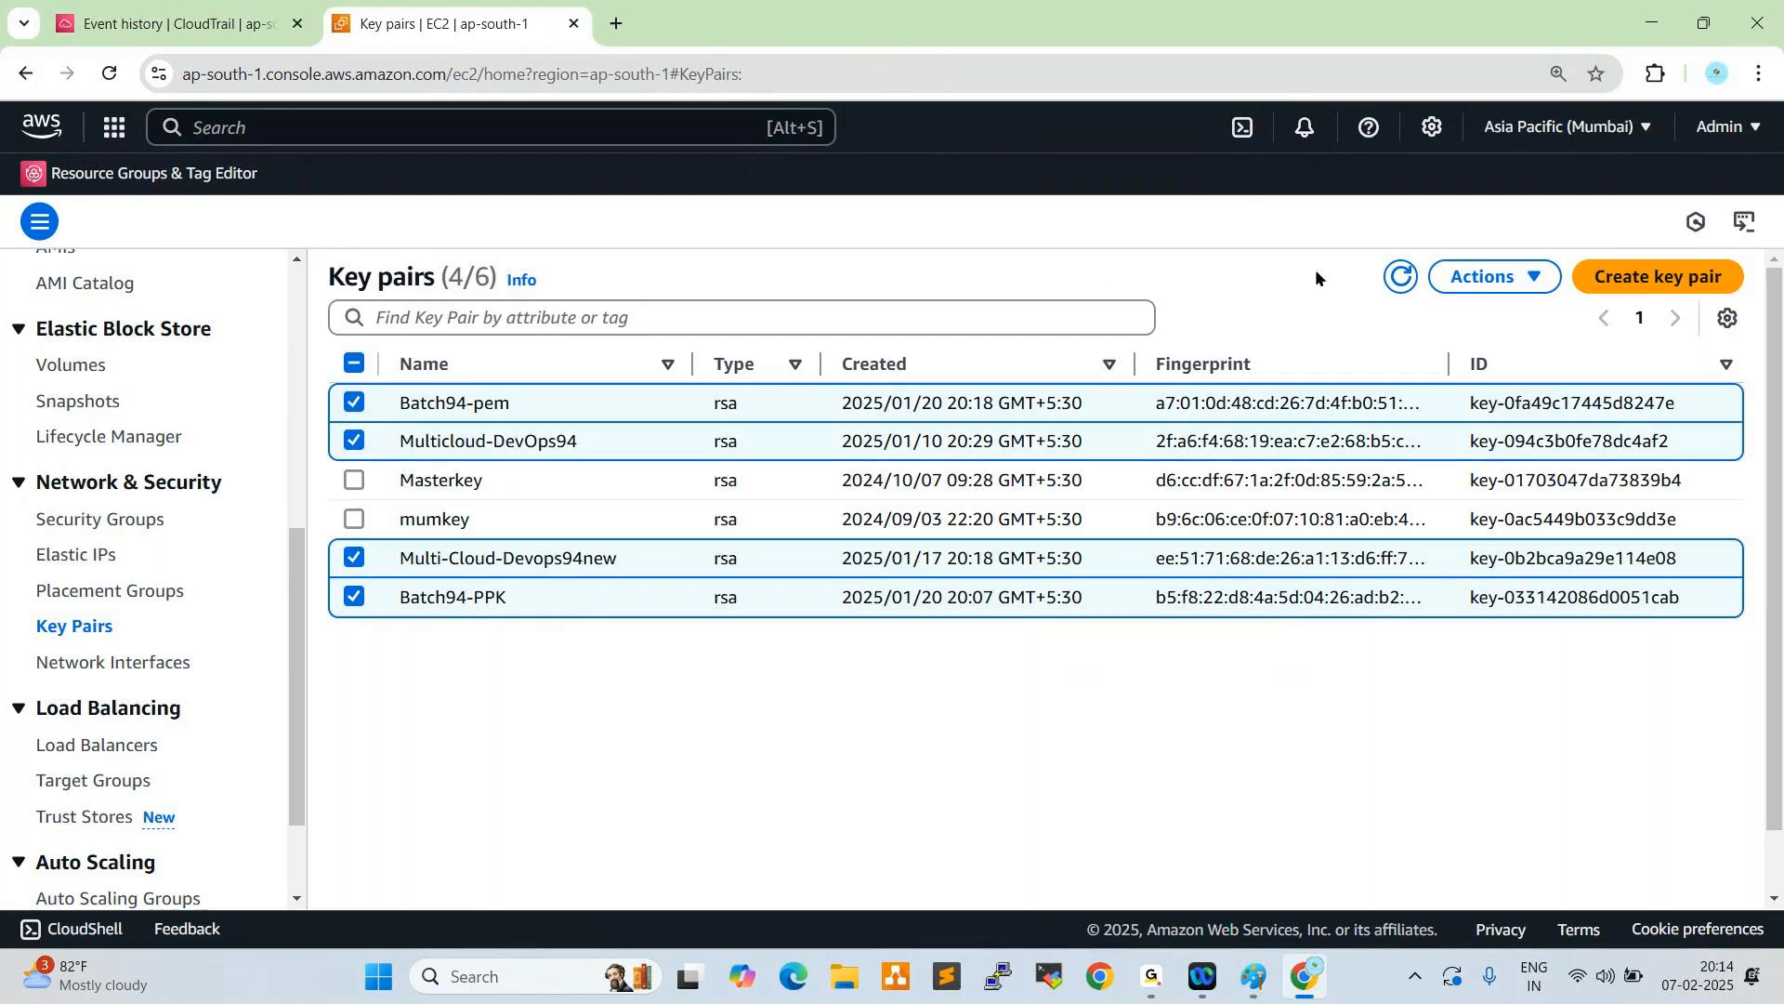
pyautogui.click(1489, 276)
pyautogui.click(1481, 357)
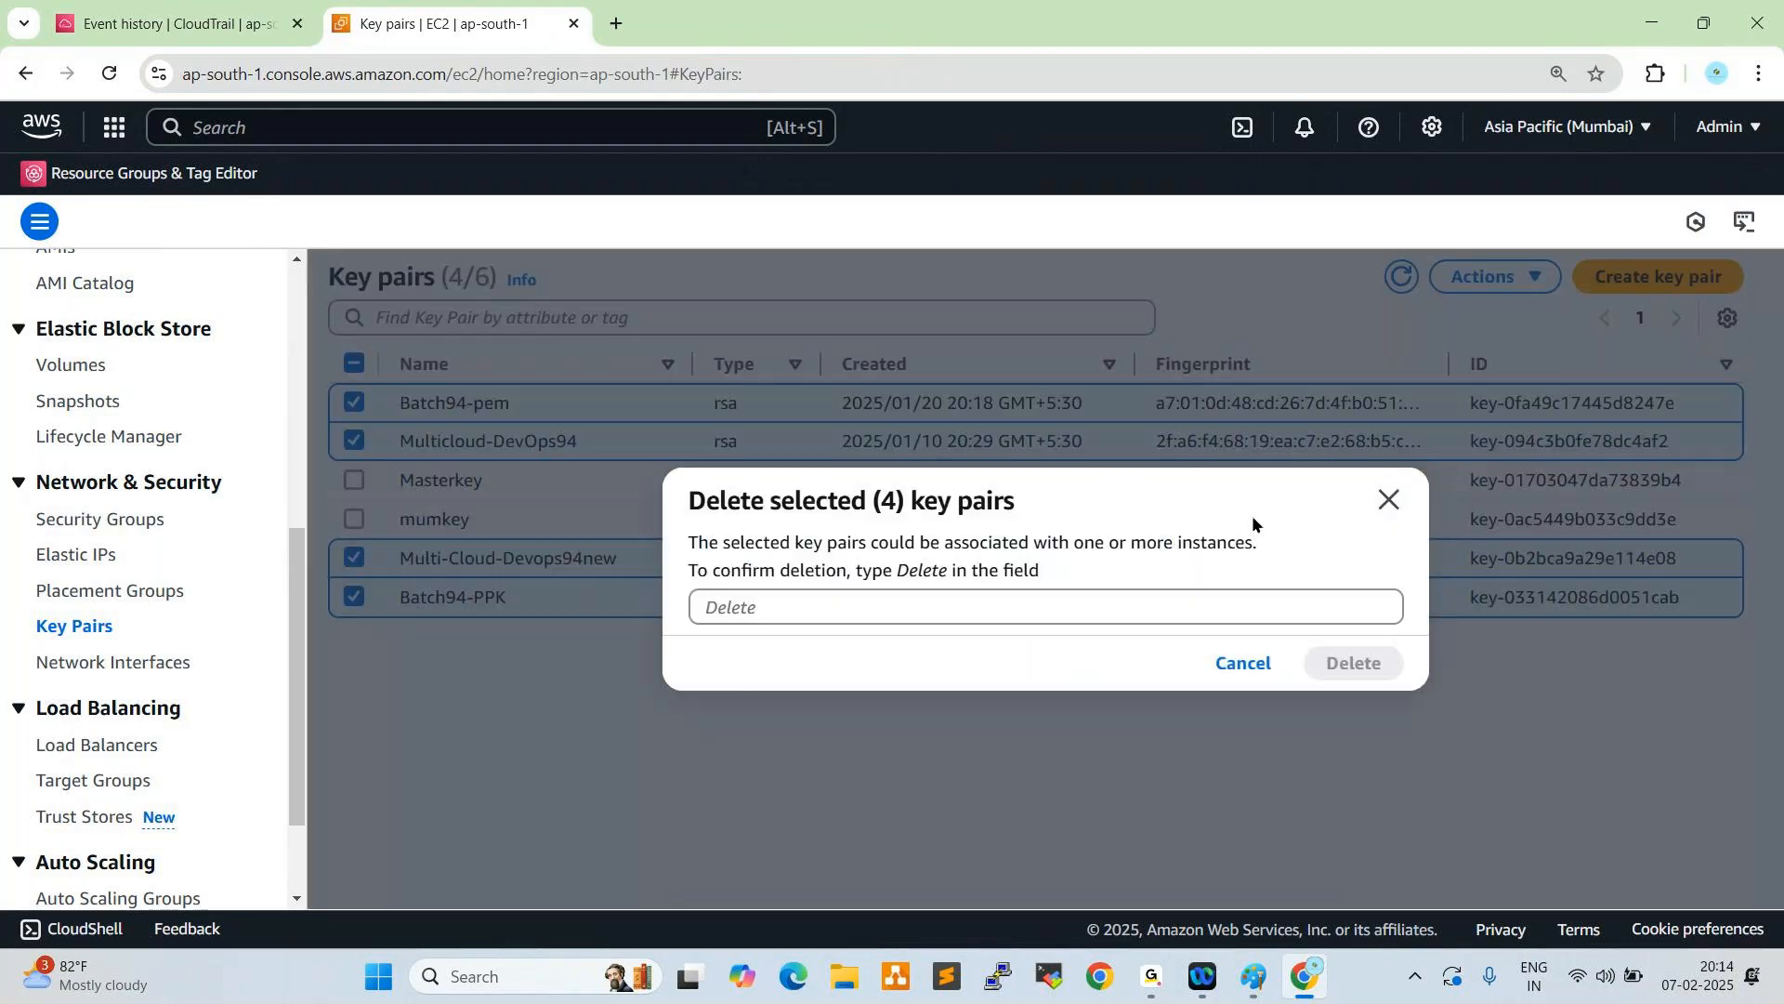
pyautogui.click(1015, 605)
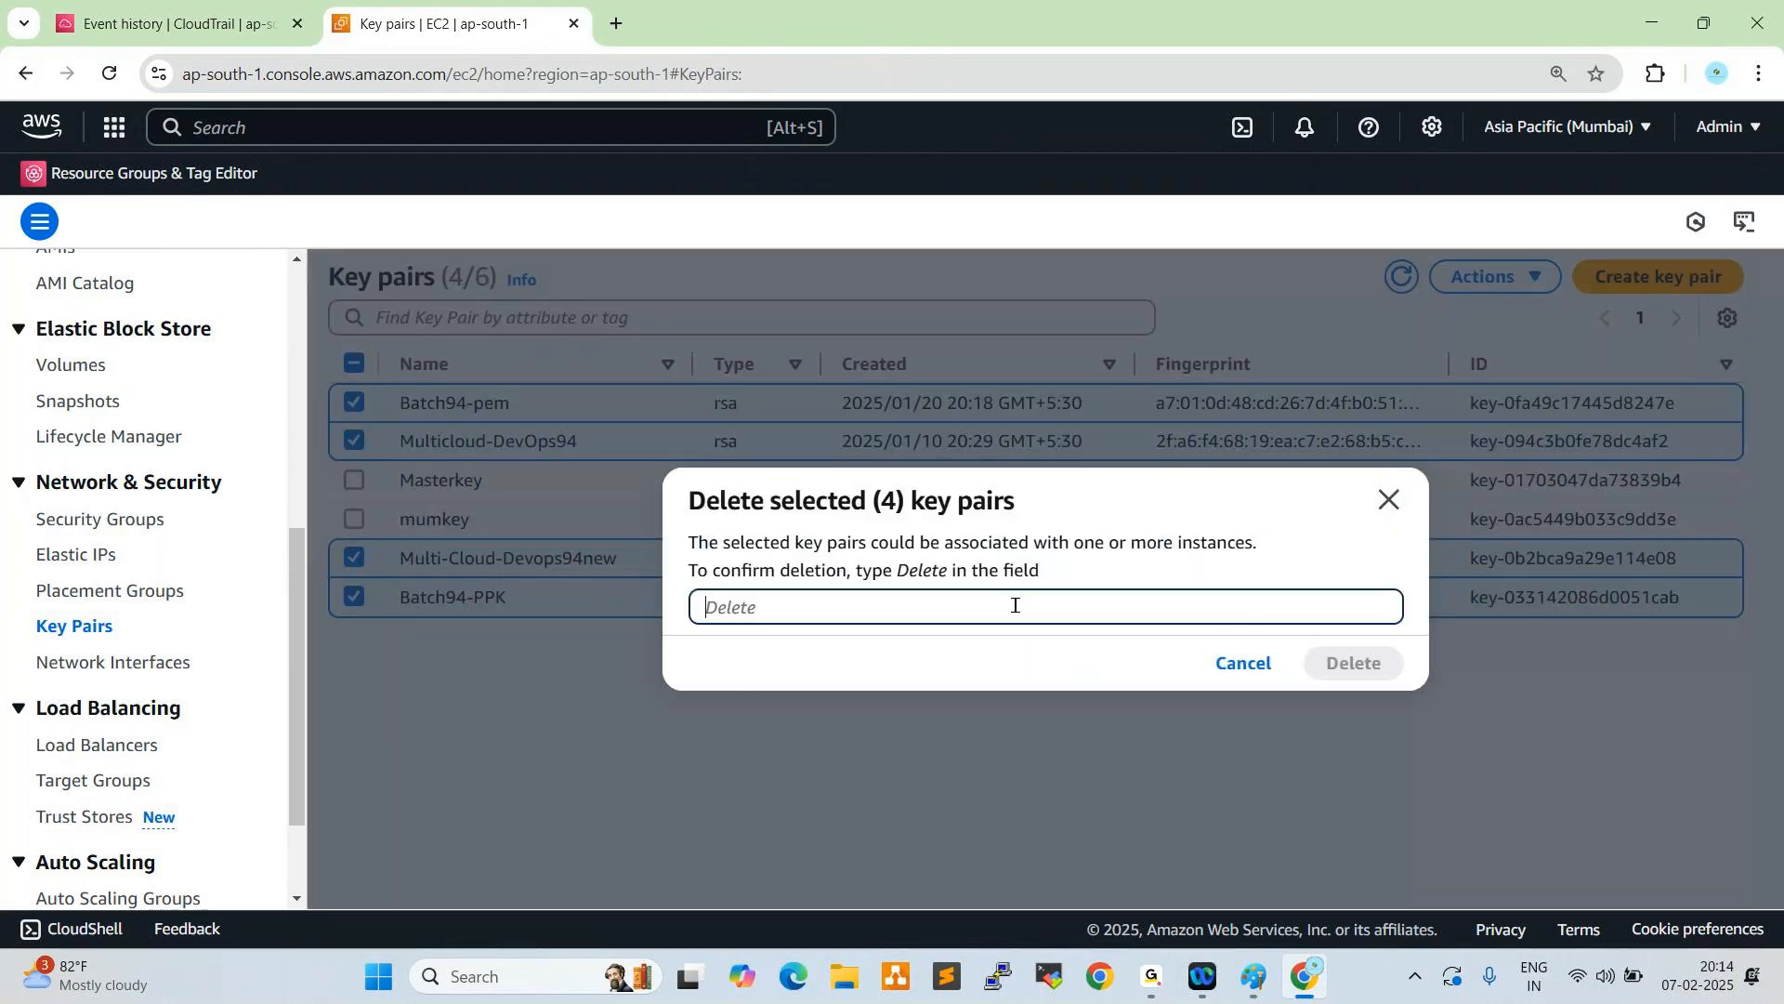
pyautogui.write('lete')
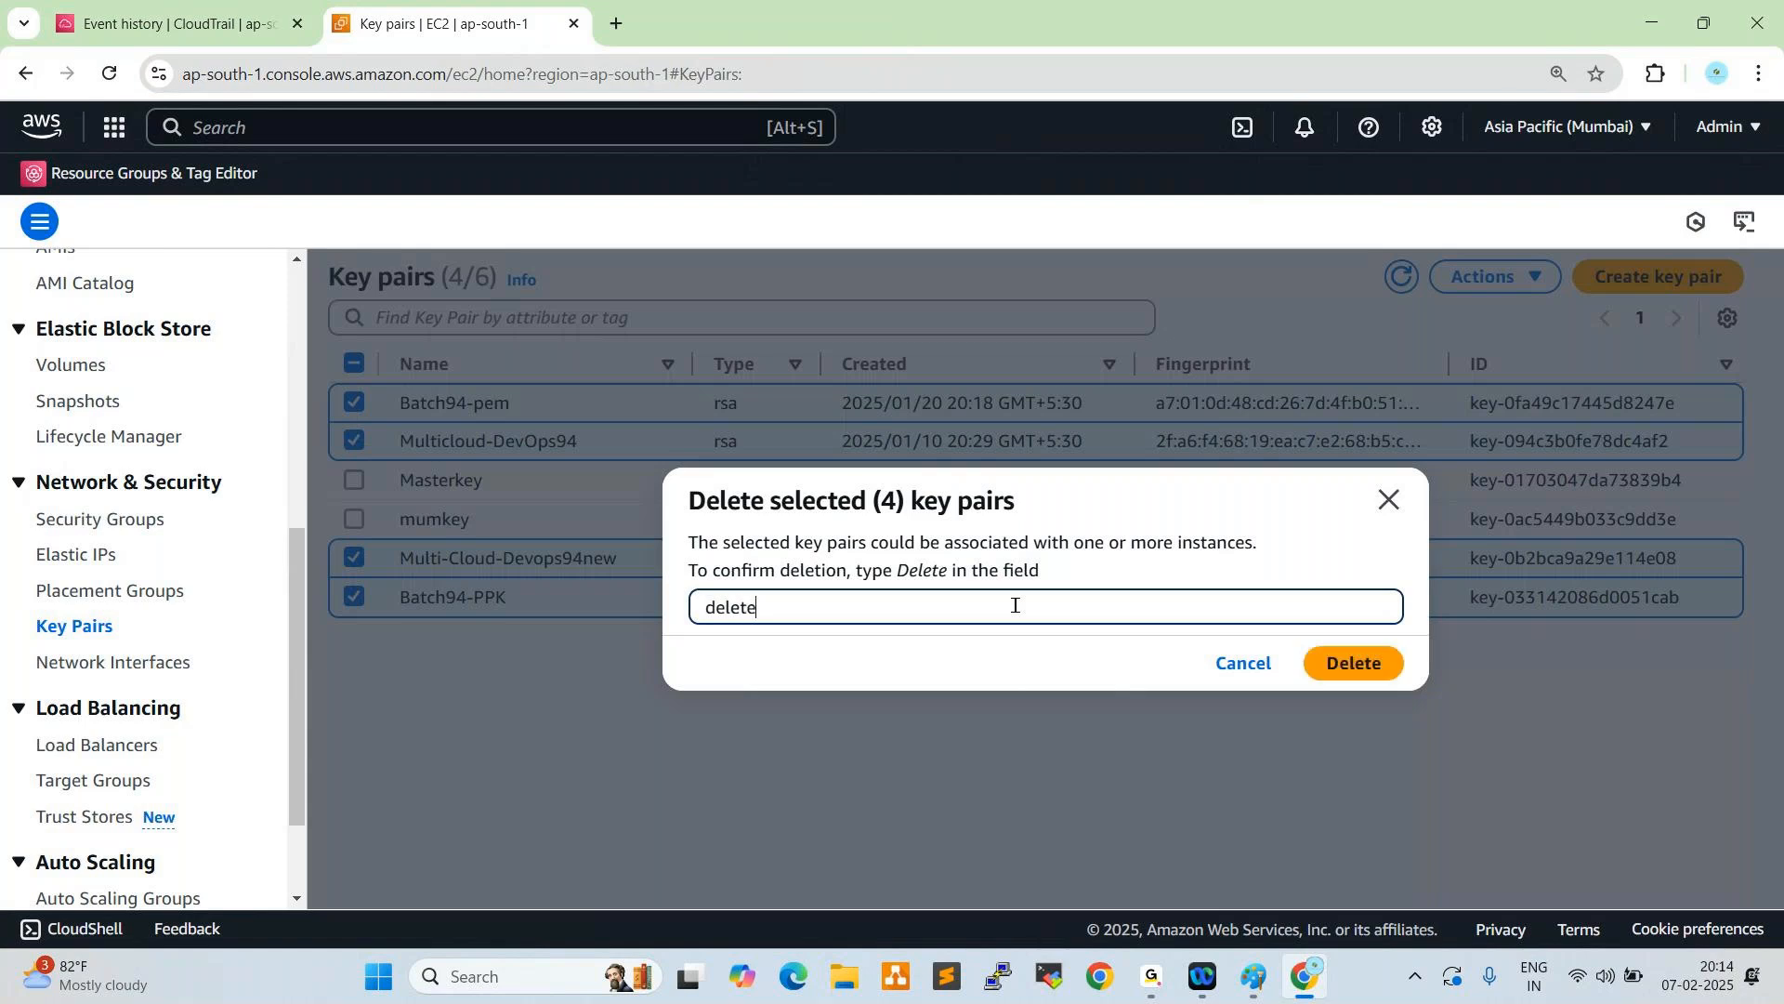
pyautogui.click(1342, 667)
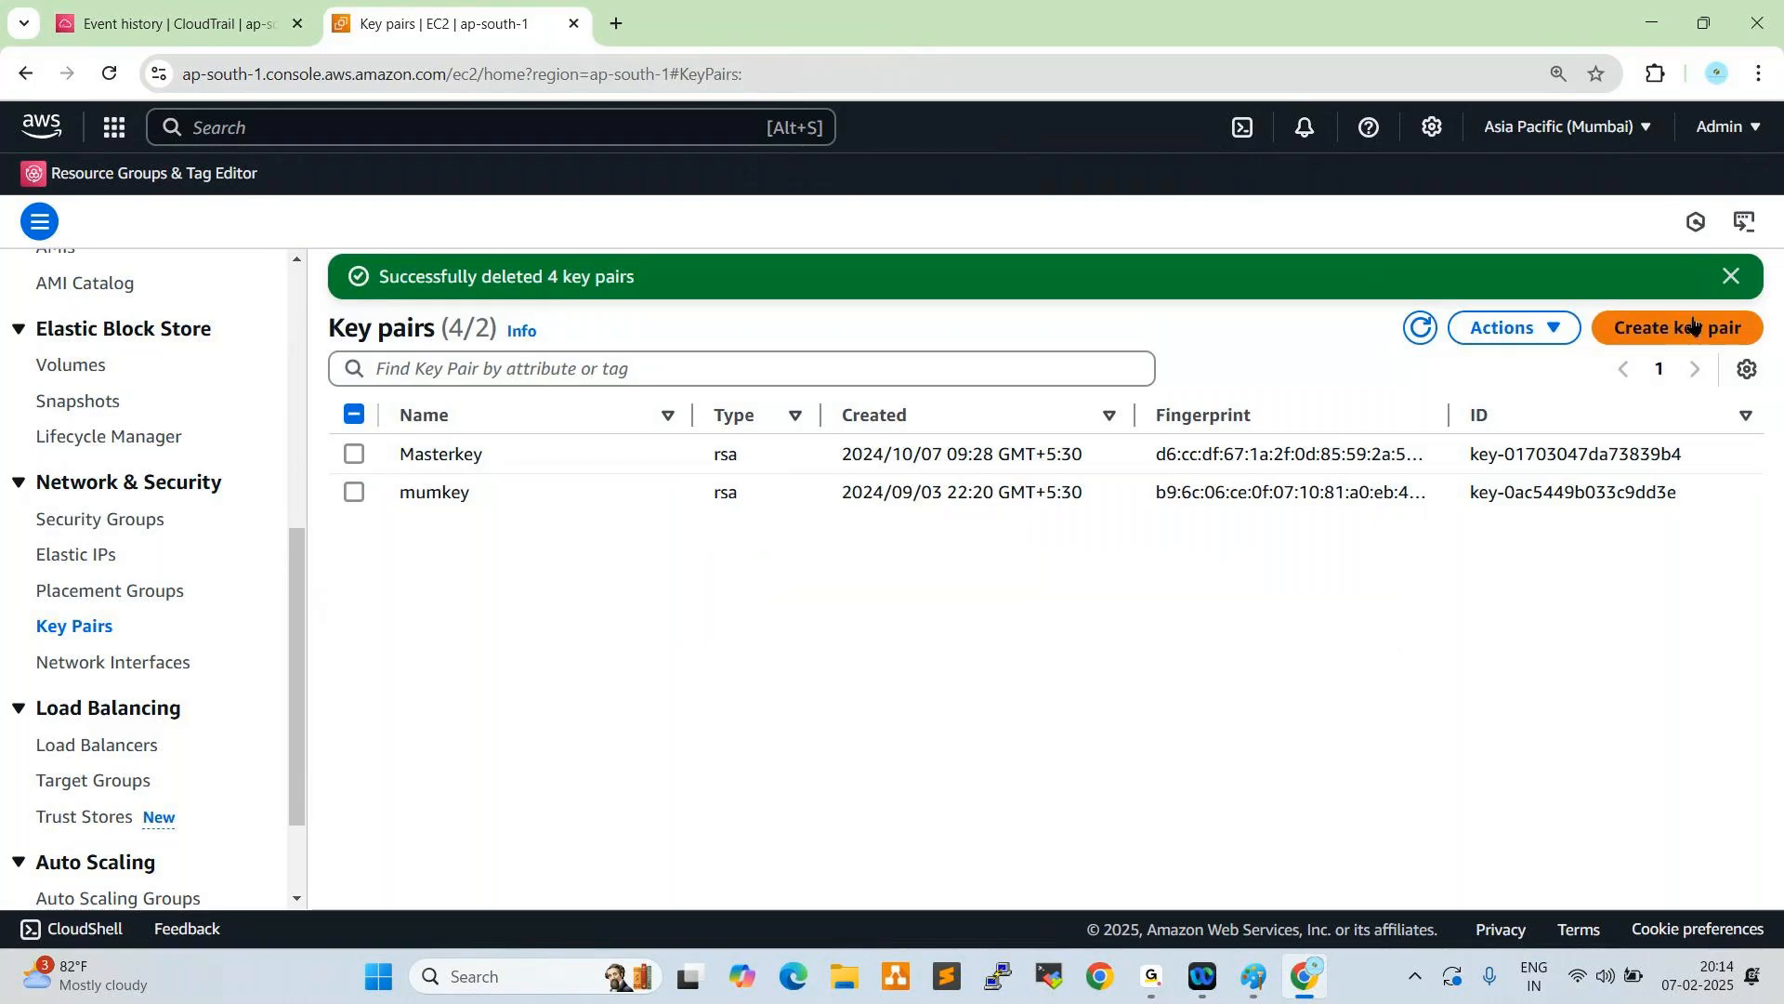
pyautogui.click(1730, 276)
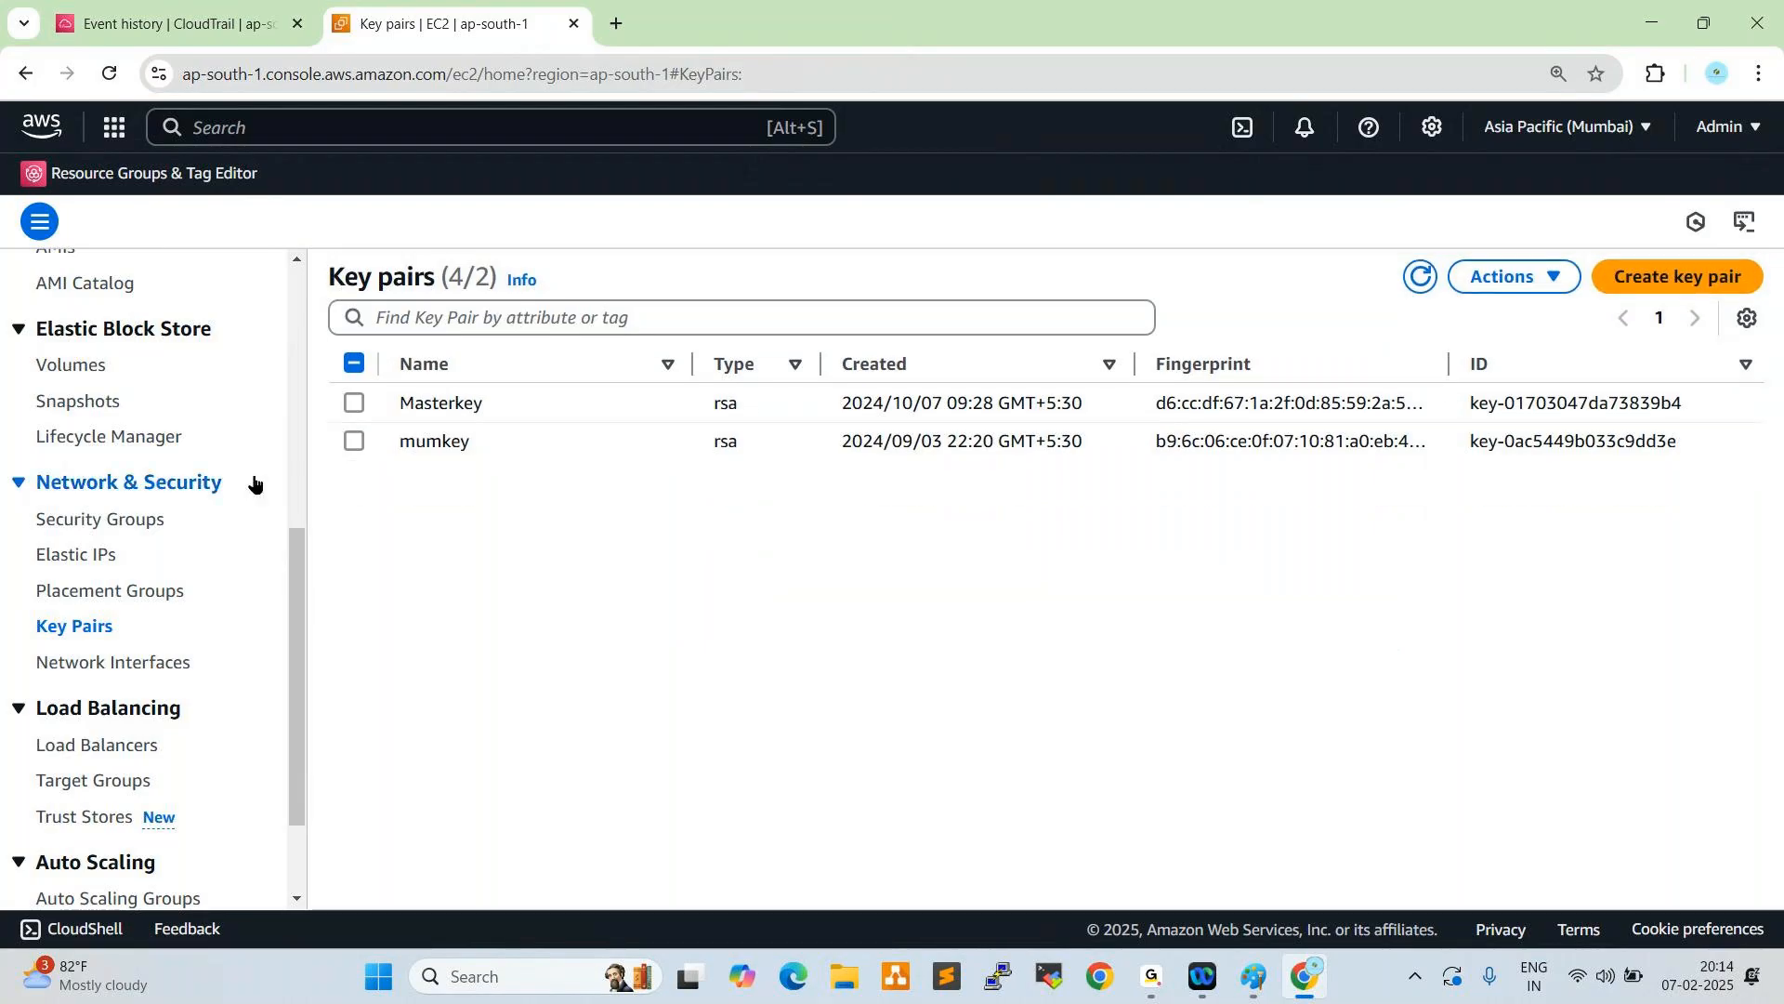
# - Return to the CloudTrail event history and refresh the list for the recent EC2 deletions
pyautogui.click(176, 23)
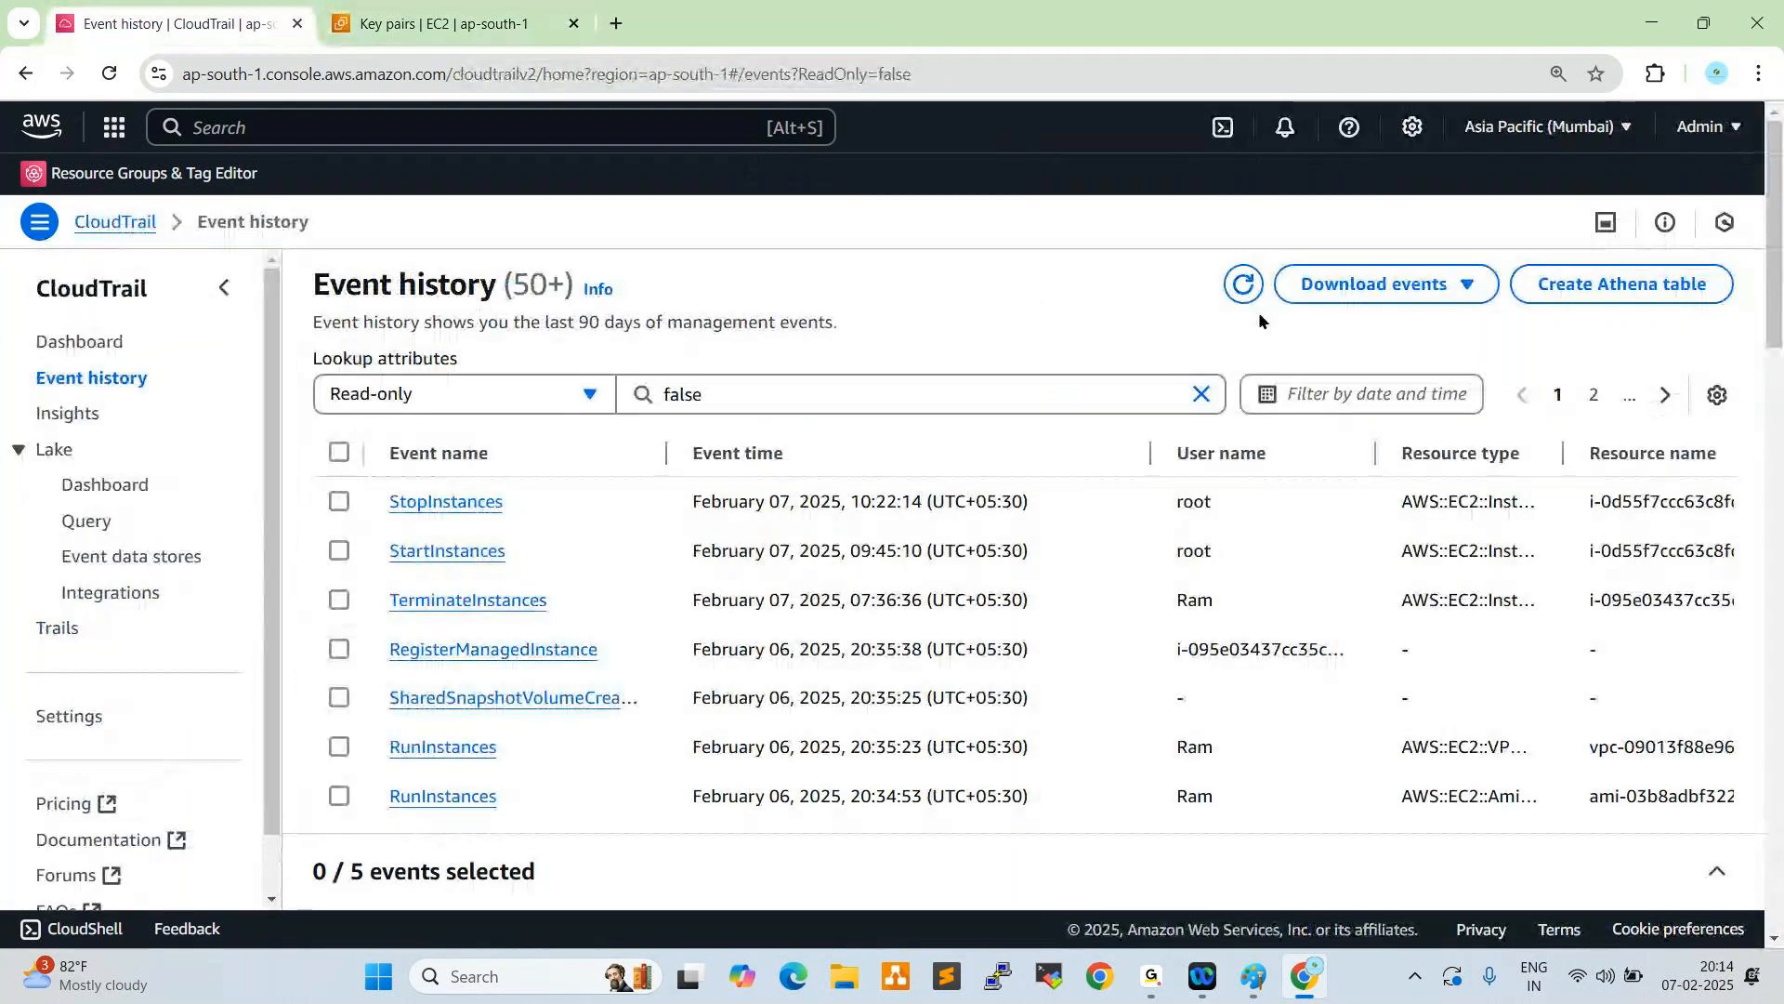
pyautogui.click(1241, 294)
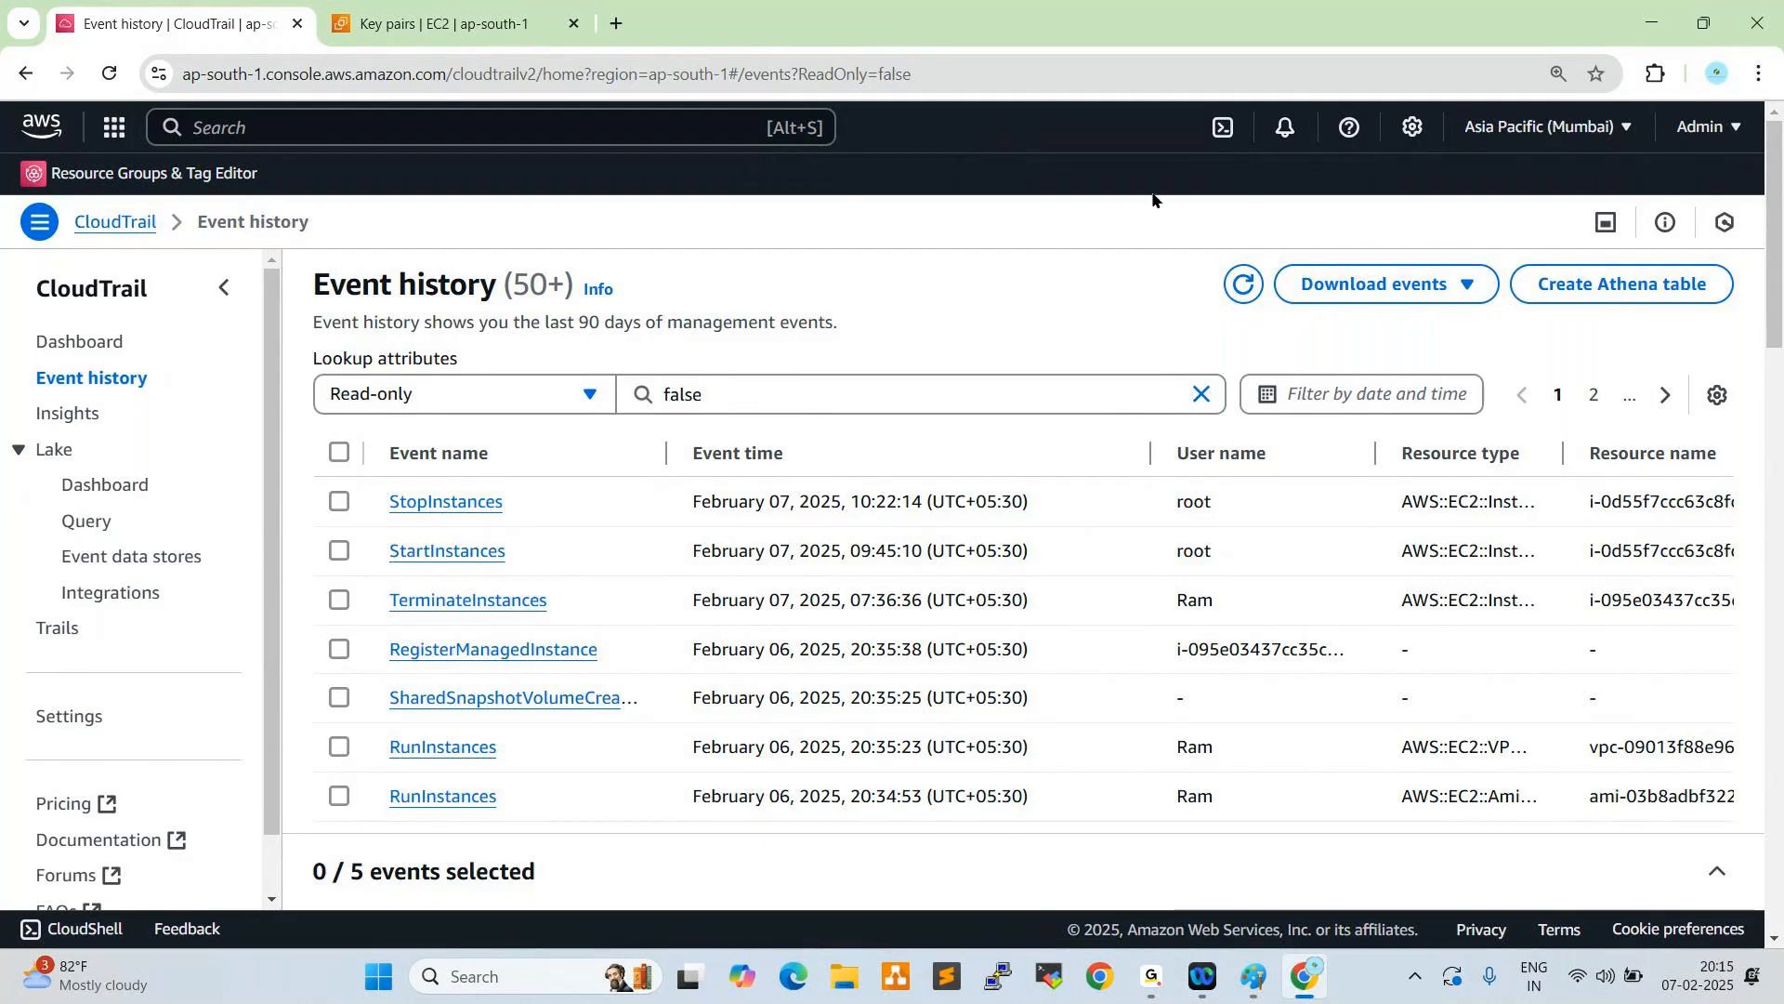
pyautogui.click(1244, 285)
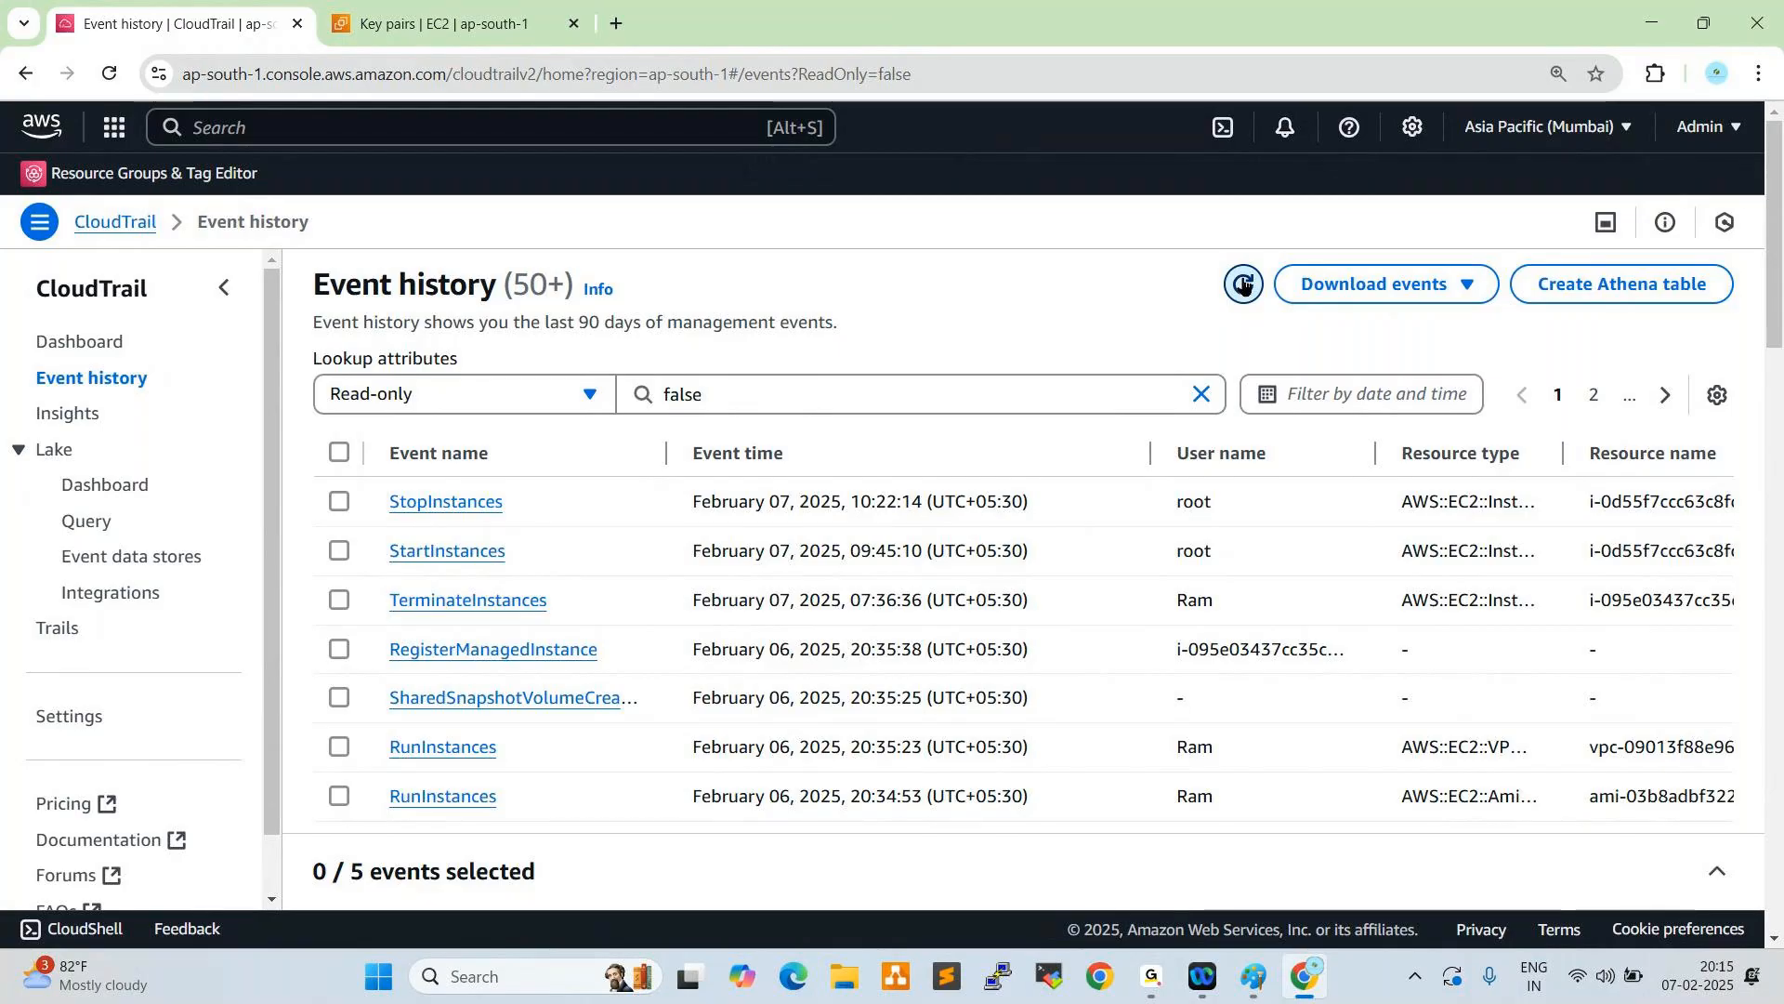
pyautogui.click(1244, 285)
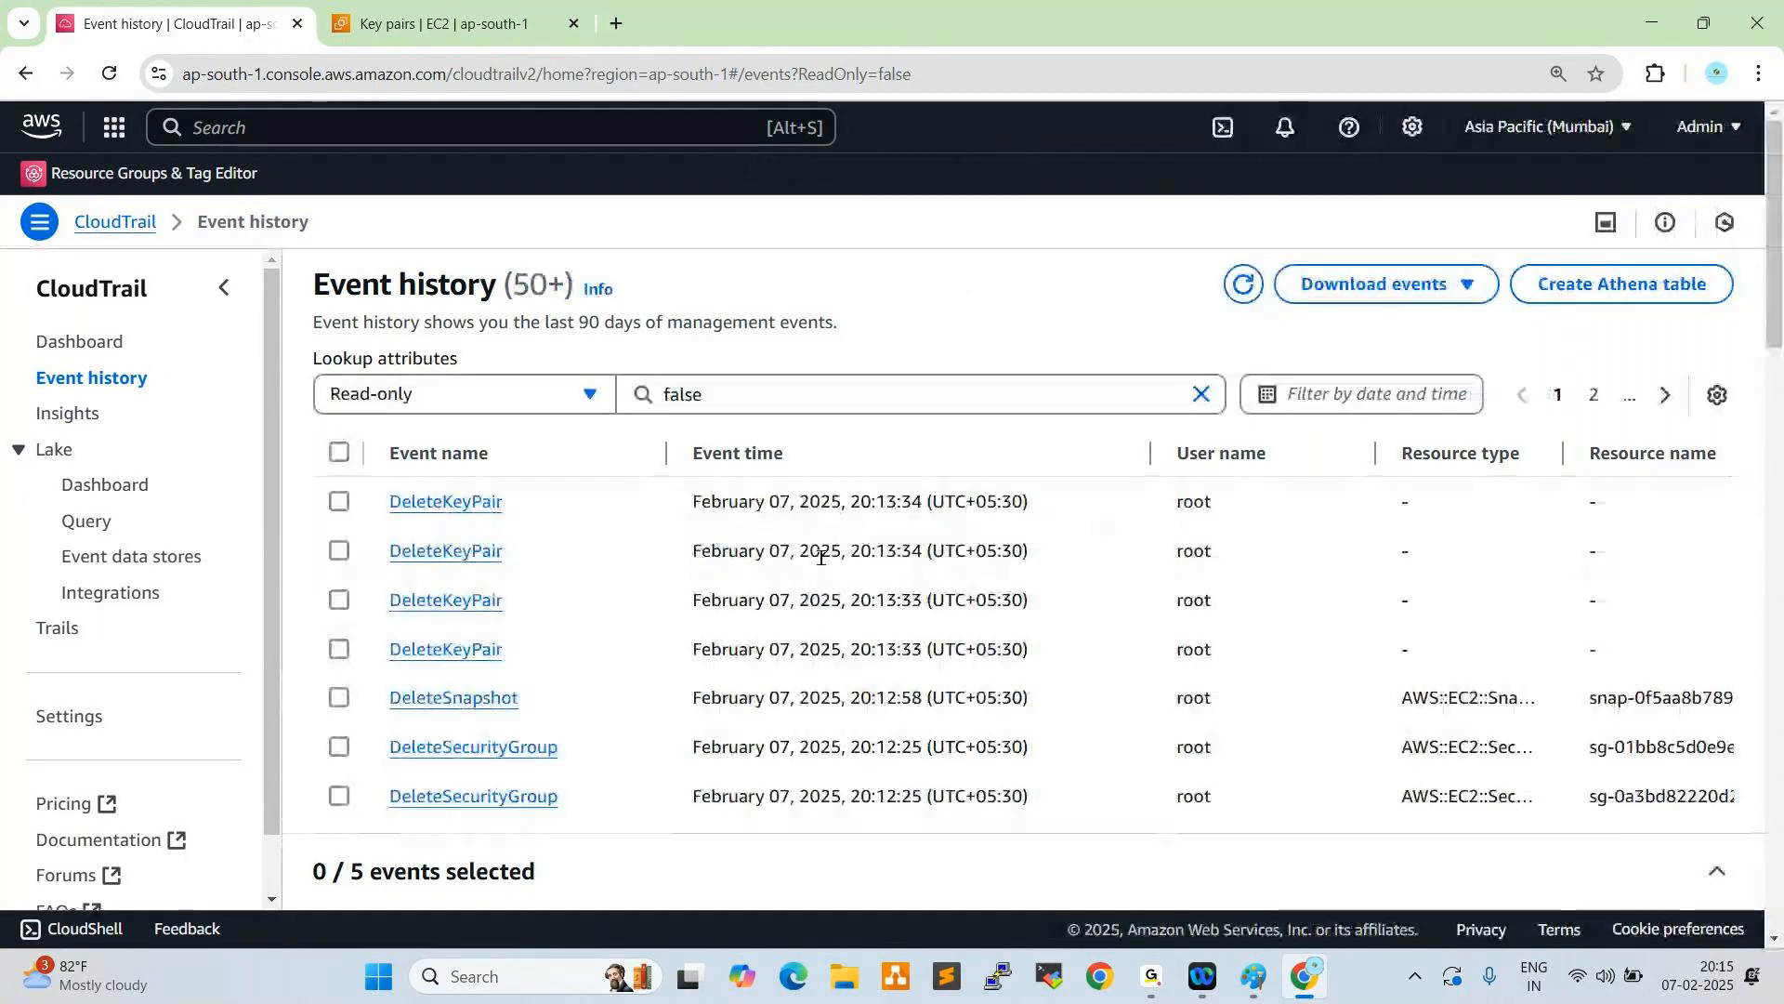
# - Examine the names and times of the DeleteKeyPair, DeleteSnapshot and DeleteSecurityGroup events
pyautogui.moveTo(850, 502); pyautogui.dragTo(897, 502)
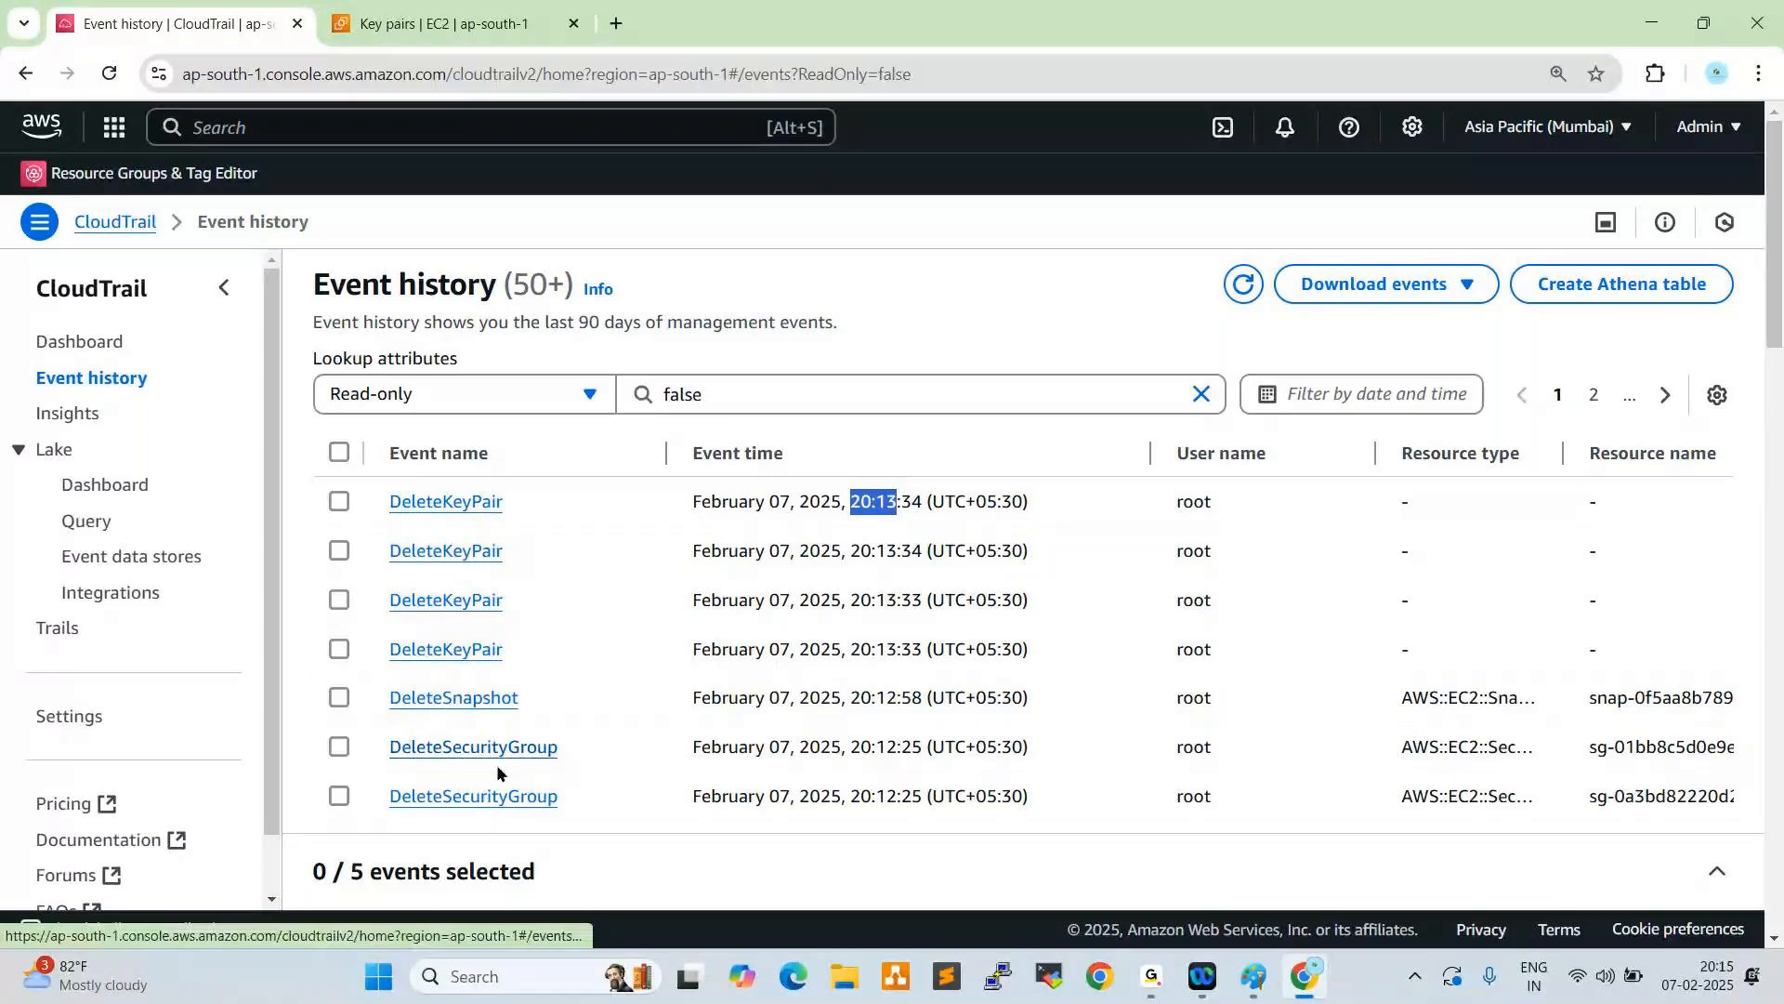
pyautogui.scroll(-2, 655, 610)
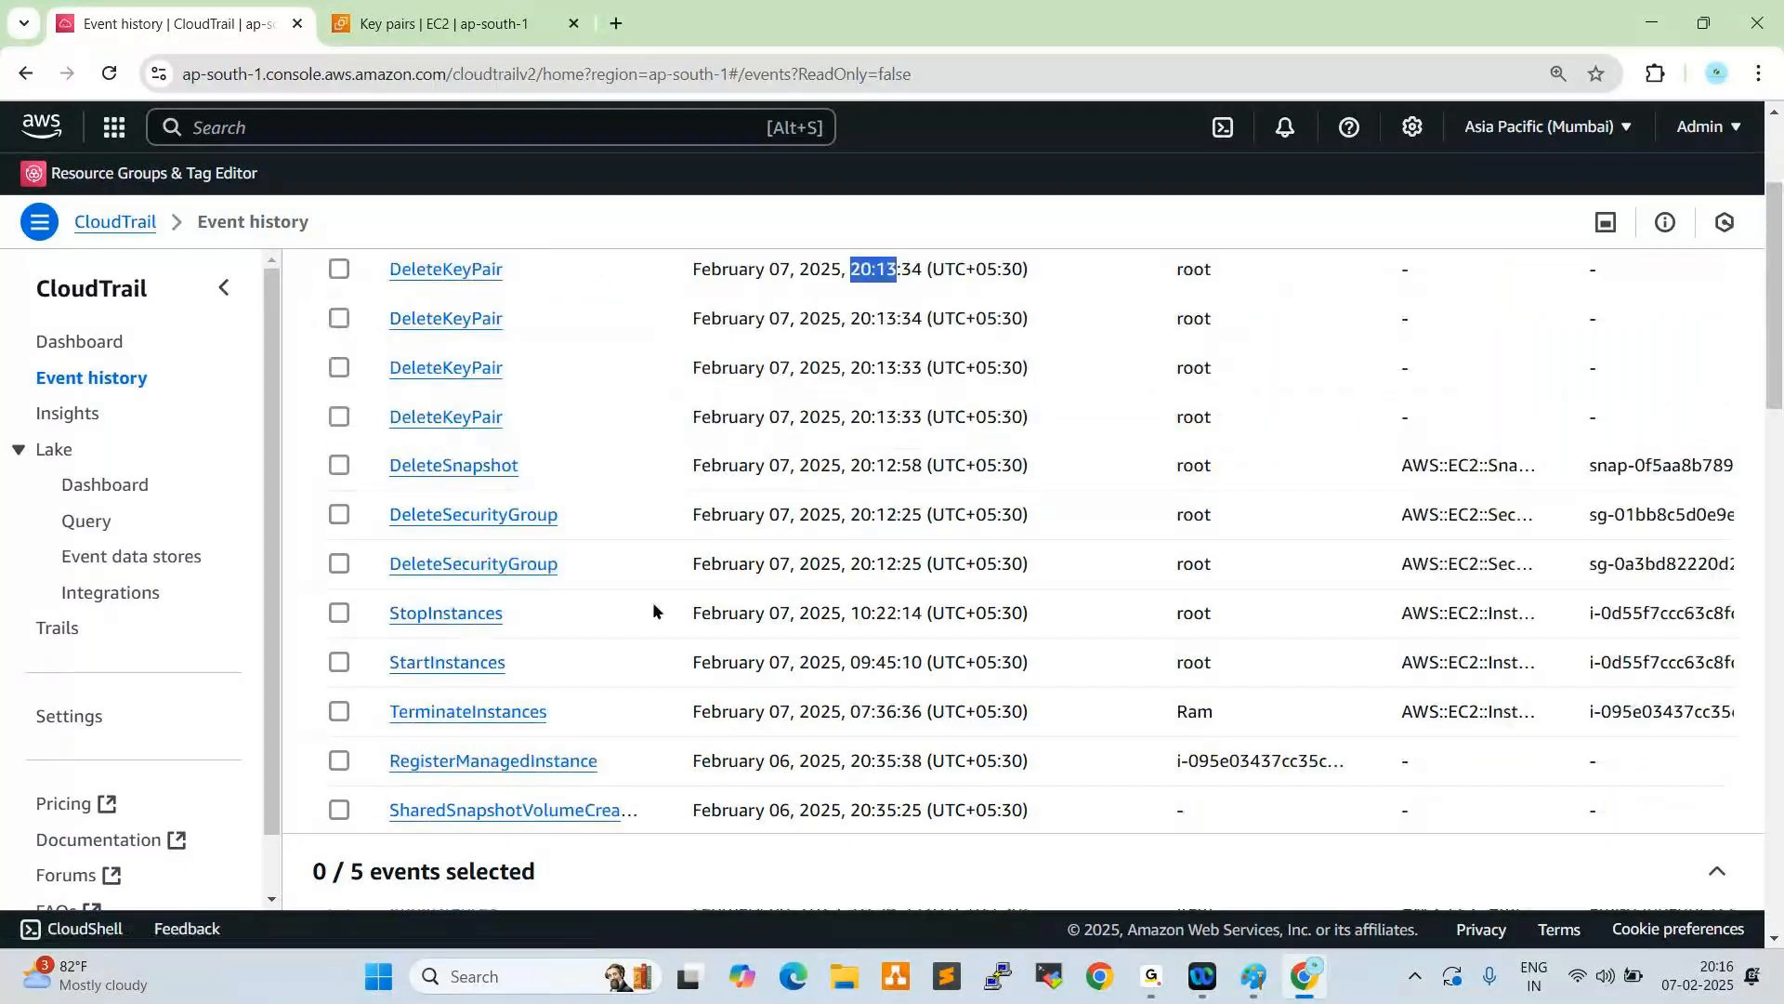
pyautogui.click(1038, 568)
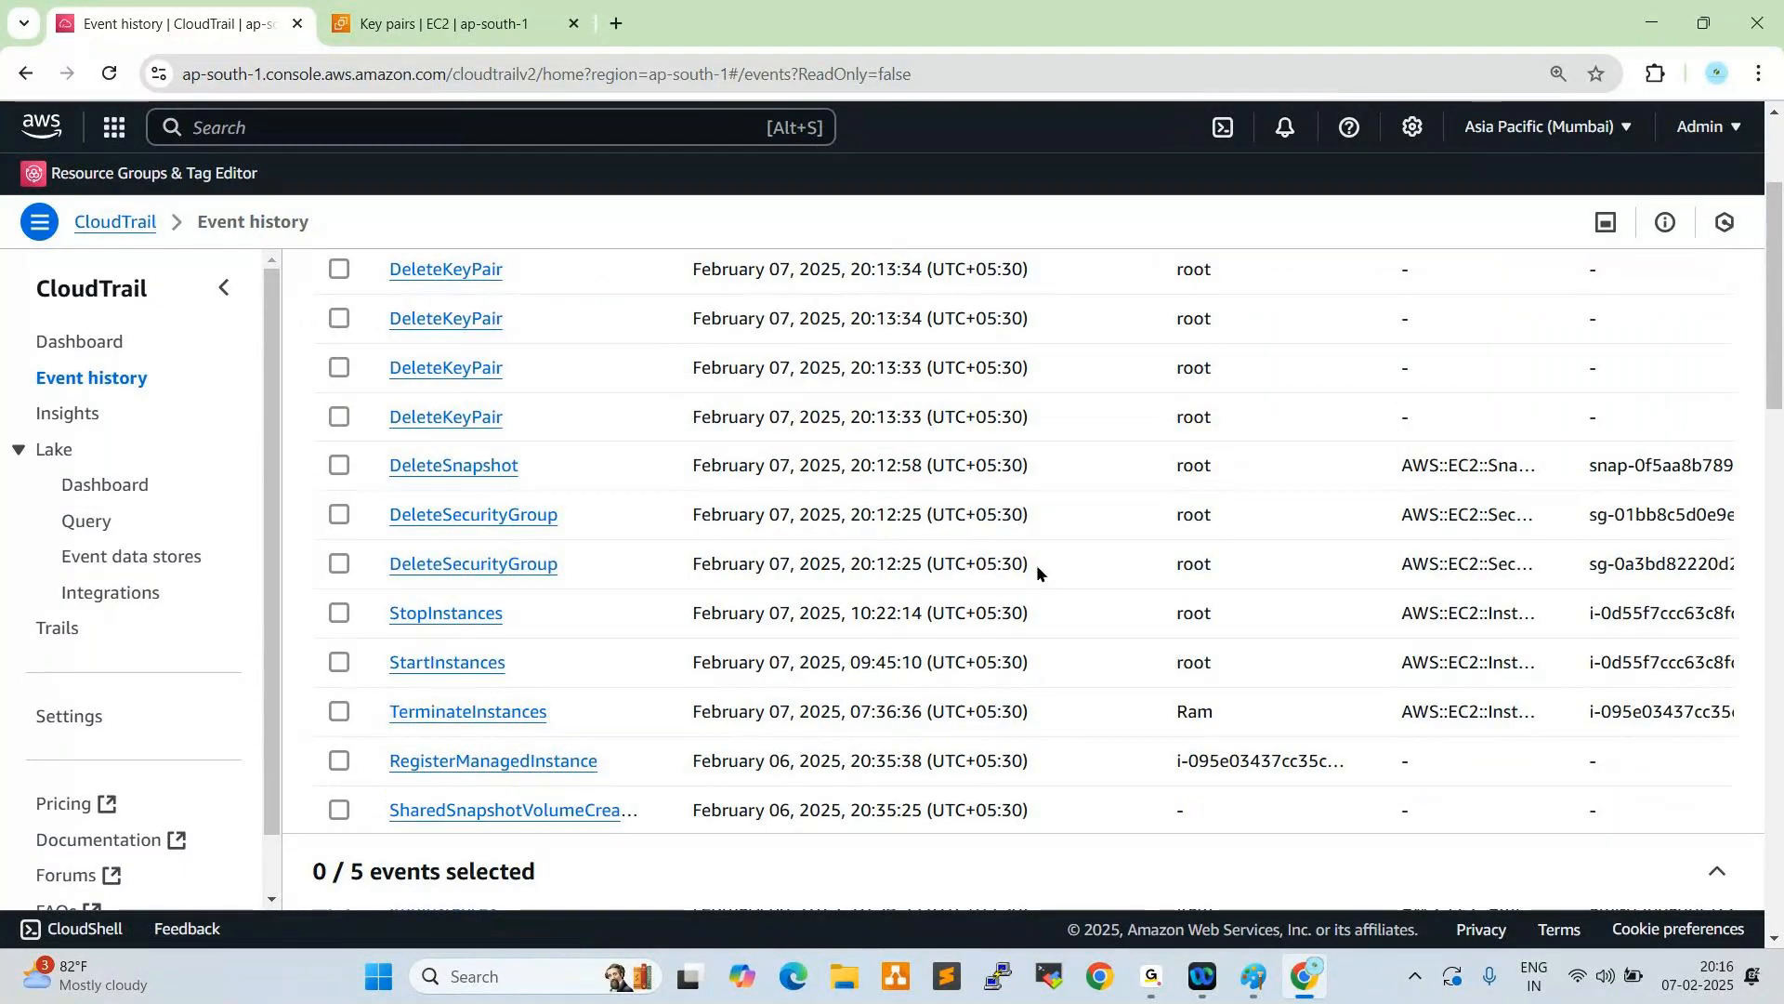
pyautogui.moveTo(1035, 565); pyautogui.dragTo(500, 472)
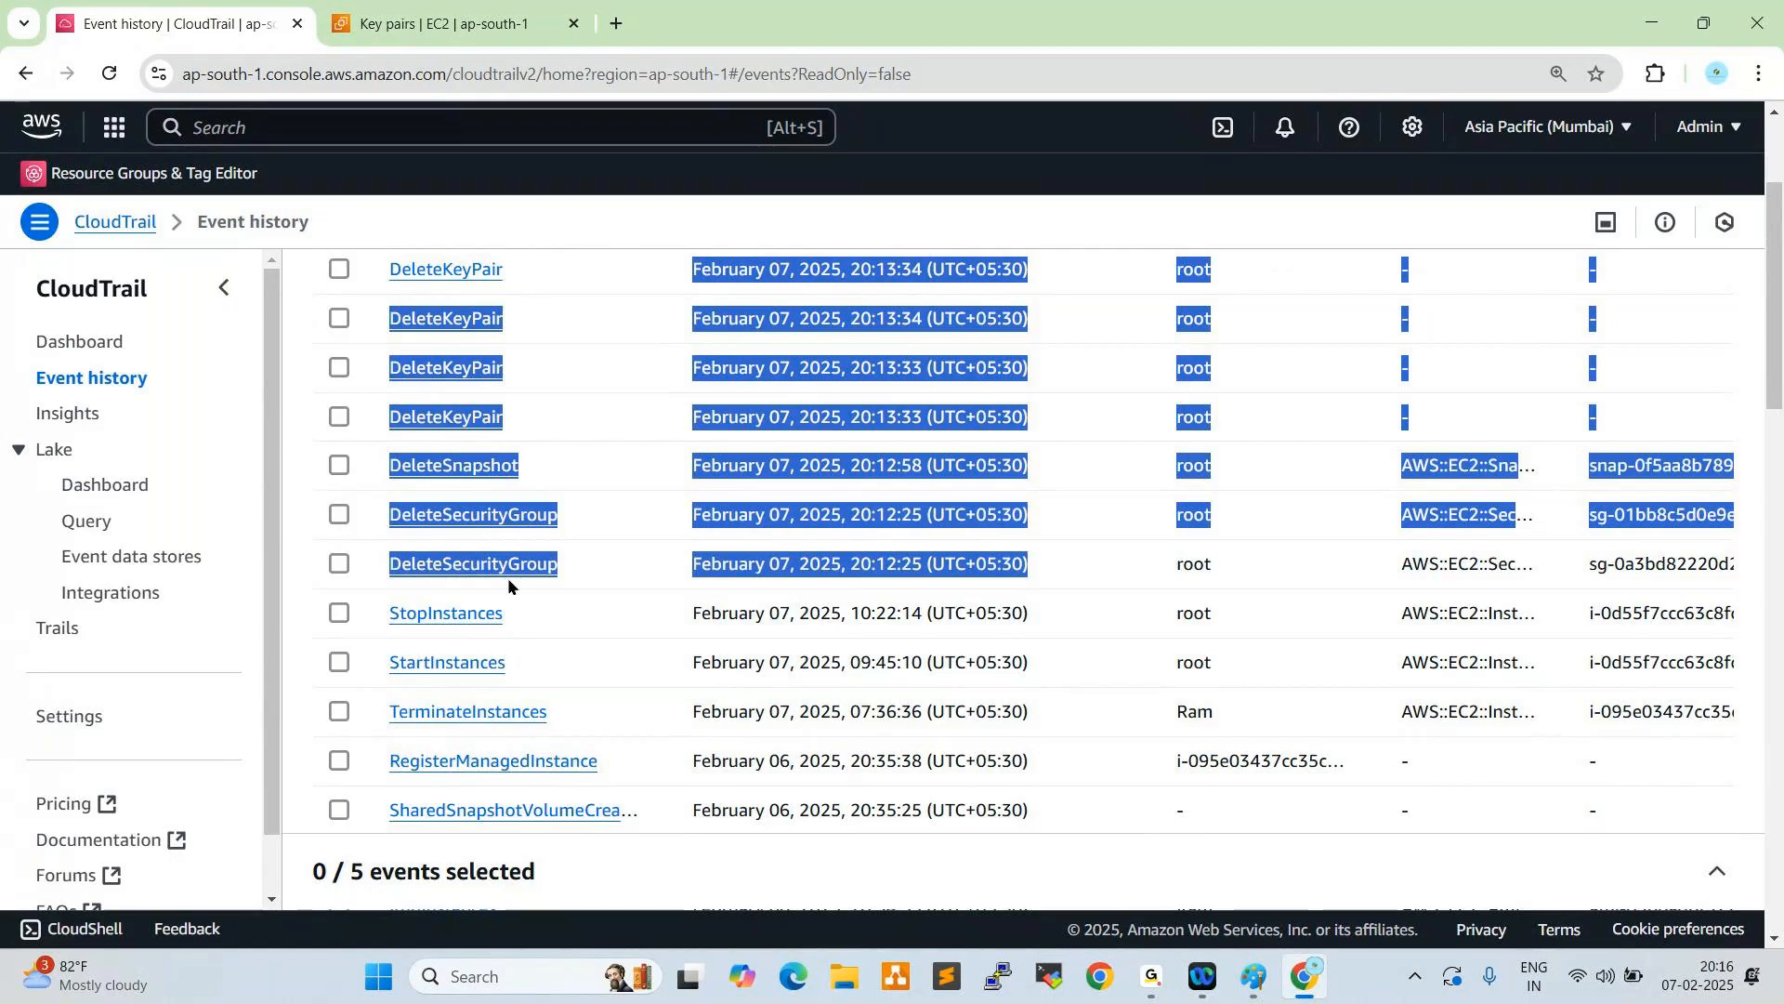
pyautogui.click(1005, 580)
pyautogui.scroll(3, 996, 547)
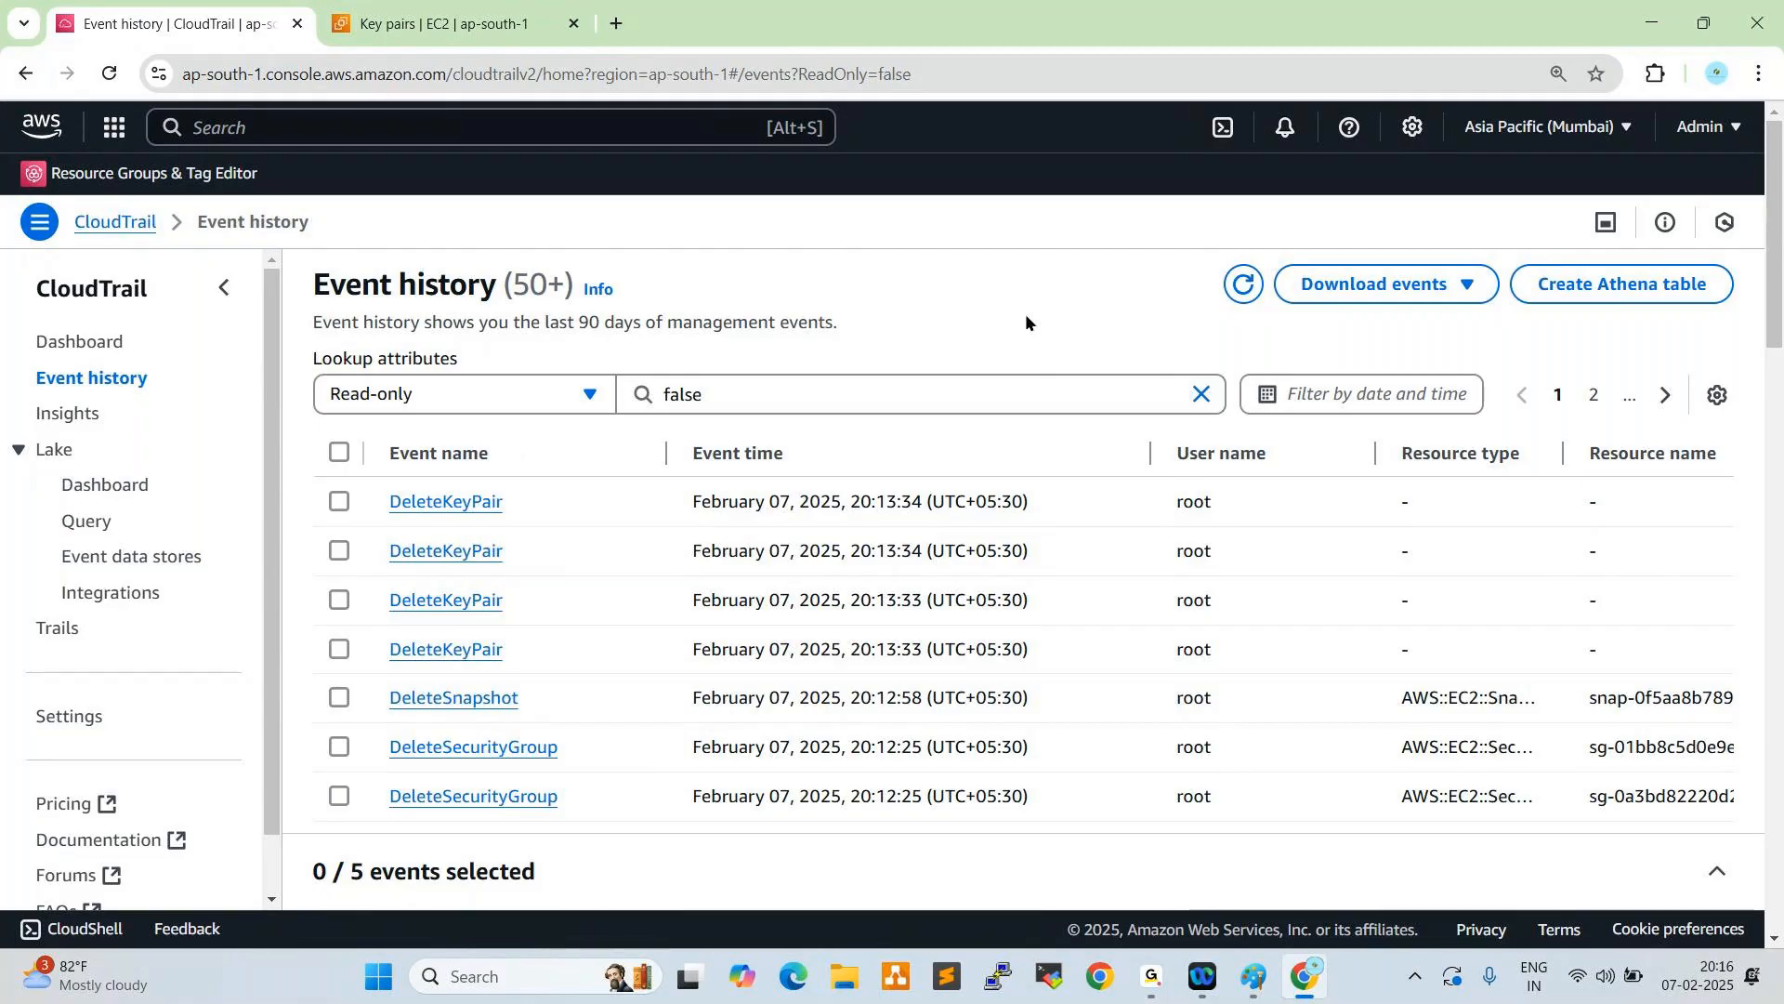
# - Duplicate the CloudTrail tab and go to the IAM service in the copy
pyautogui.rightClick(261, 23)
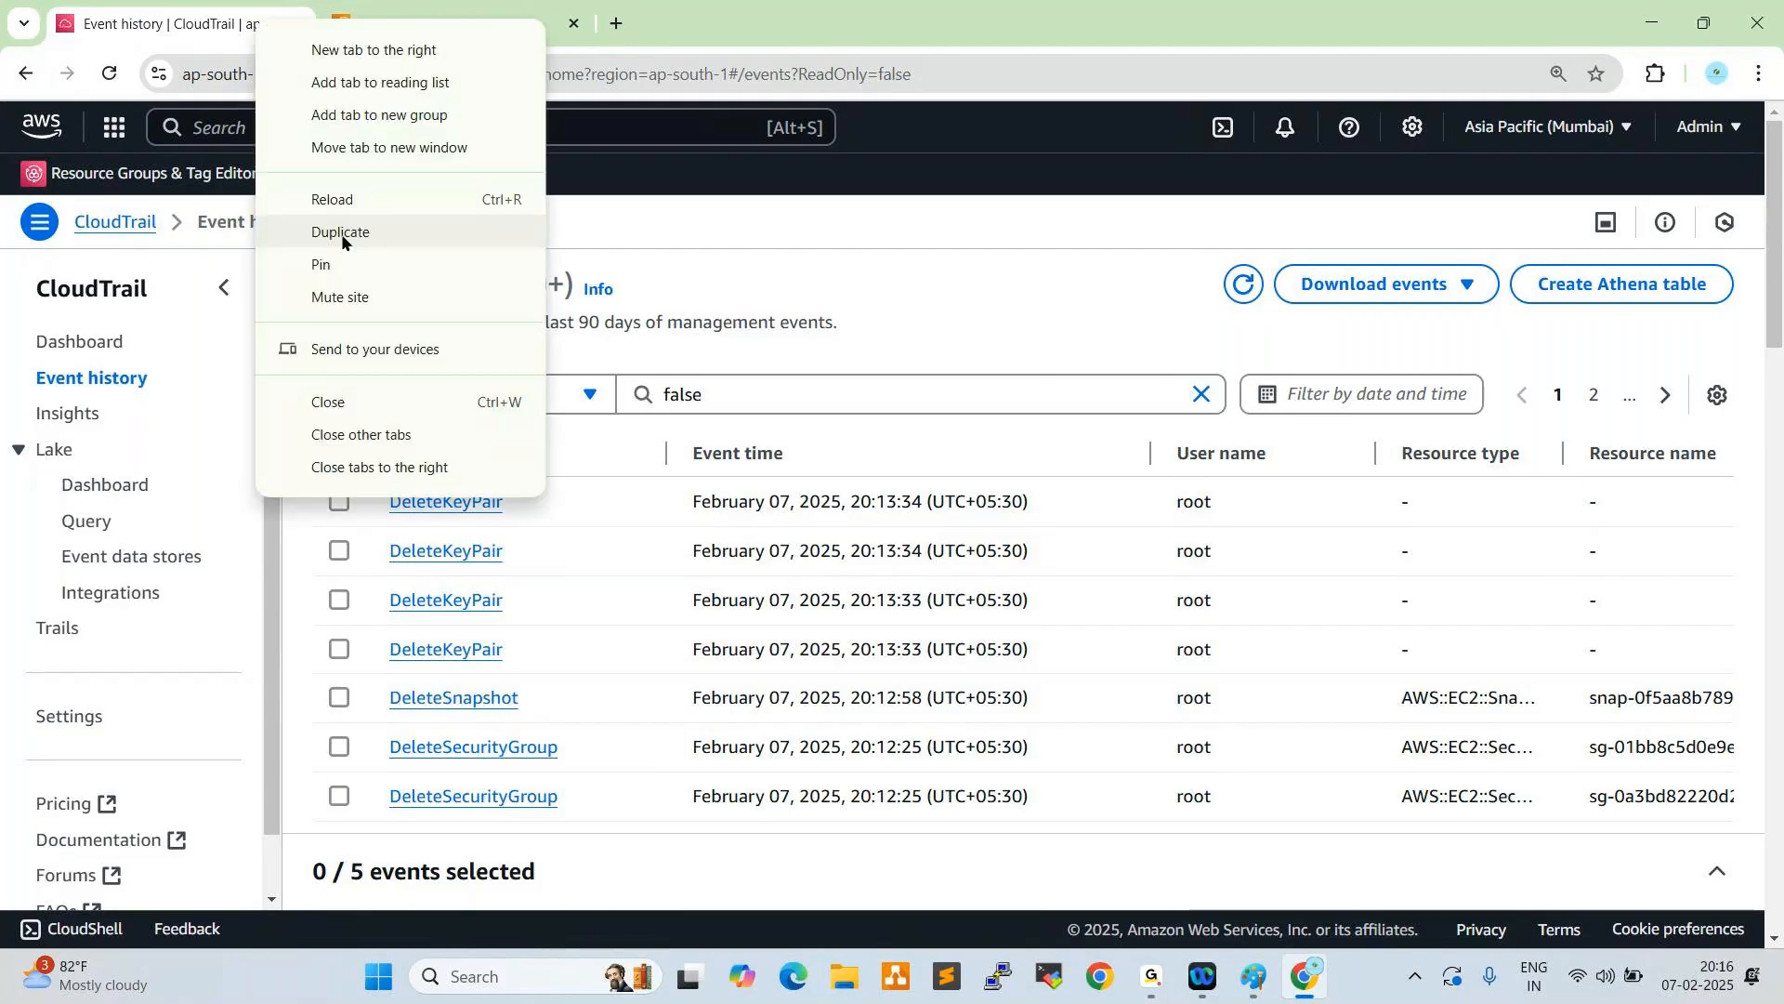
pyautogui.click(340, 233)
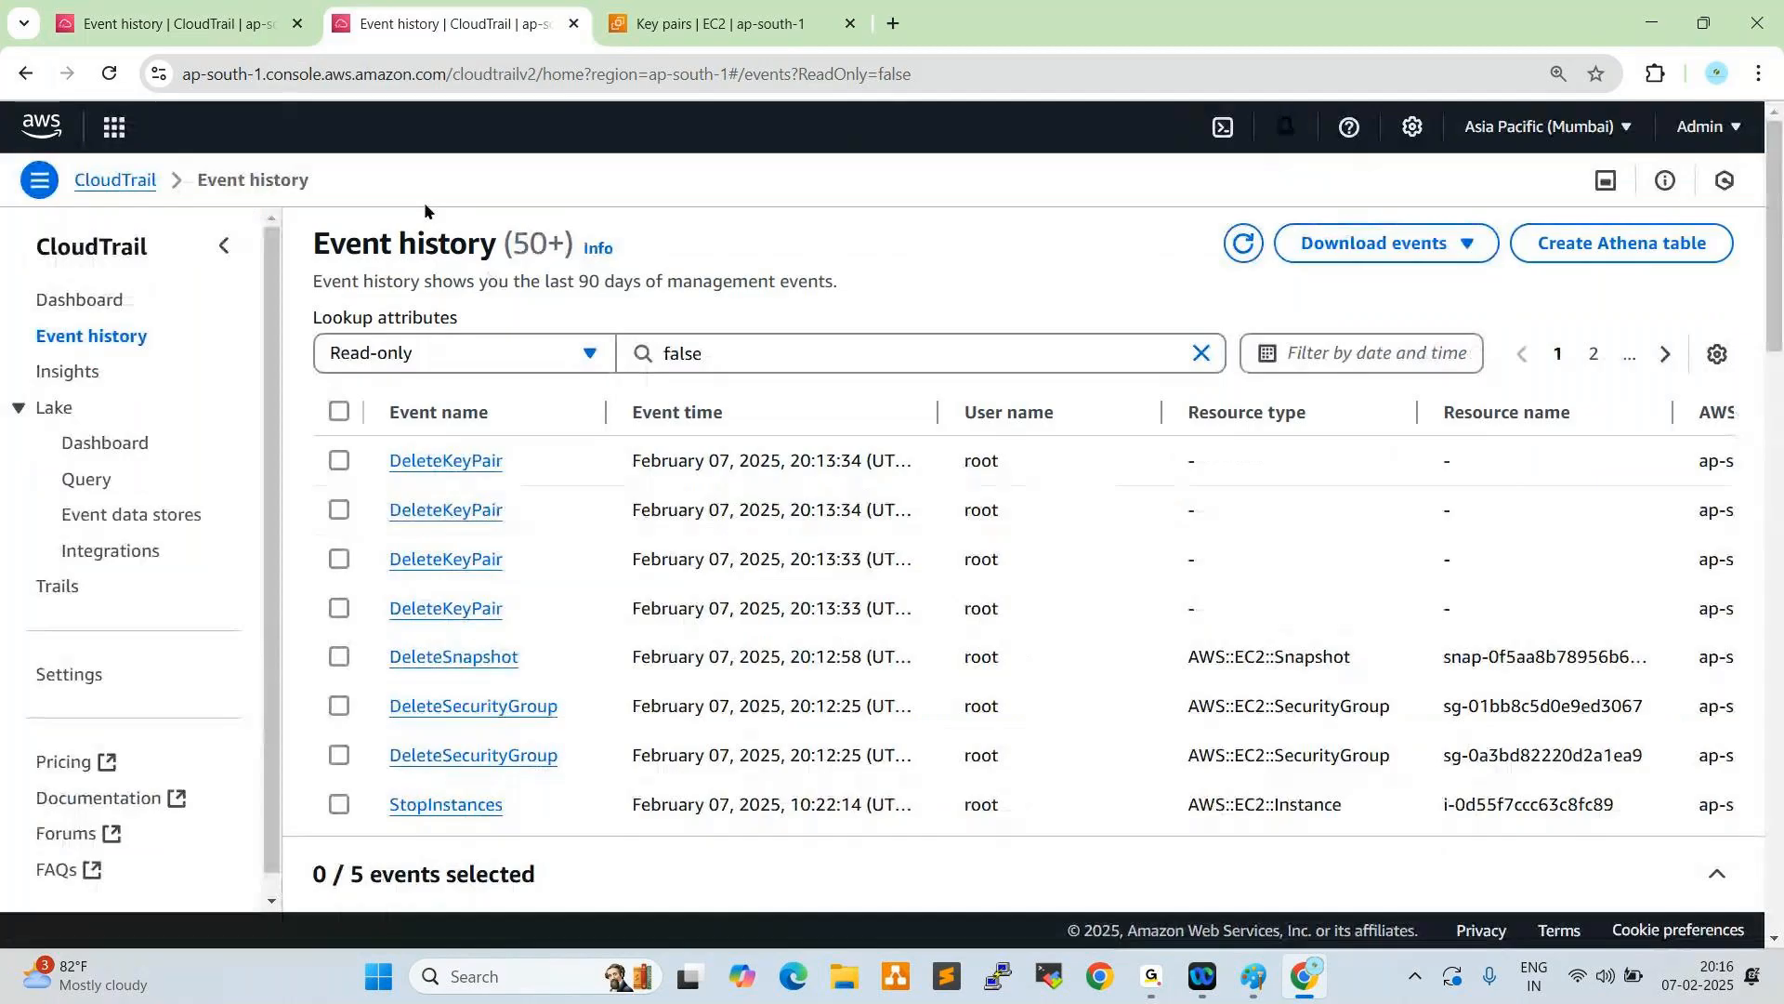
pyautogui.click(300, 118)
pyautogui.write('aim')
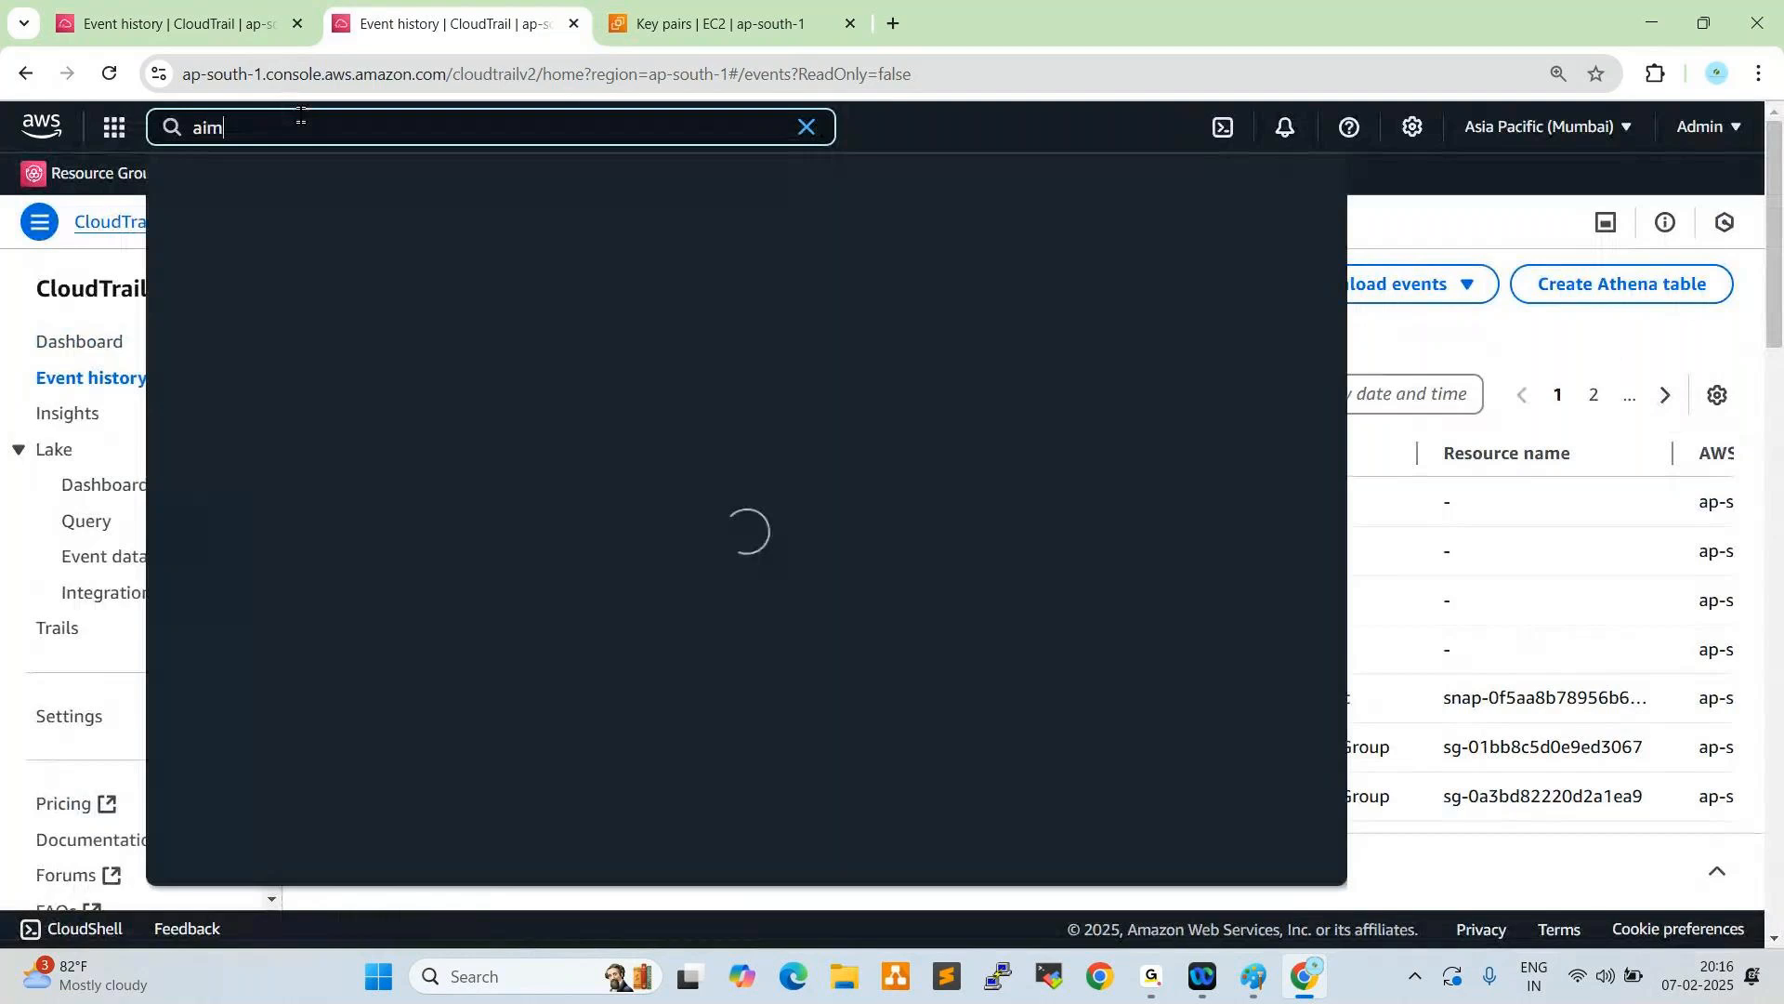
pyautogui.press('BackSpace')
pyautogui.press('BackSpace')
pyautogui.press('BackSpace')
pyautogui.click(545, 260)
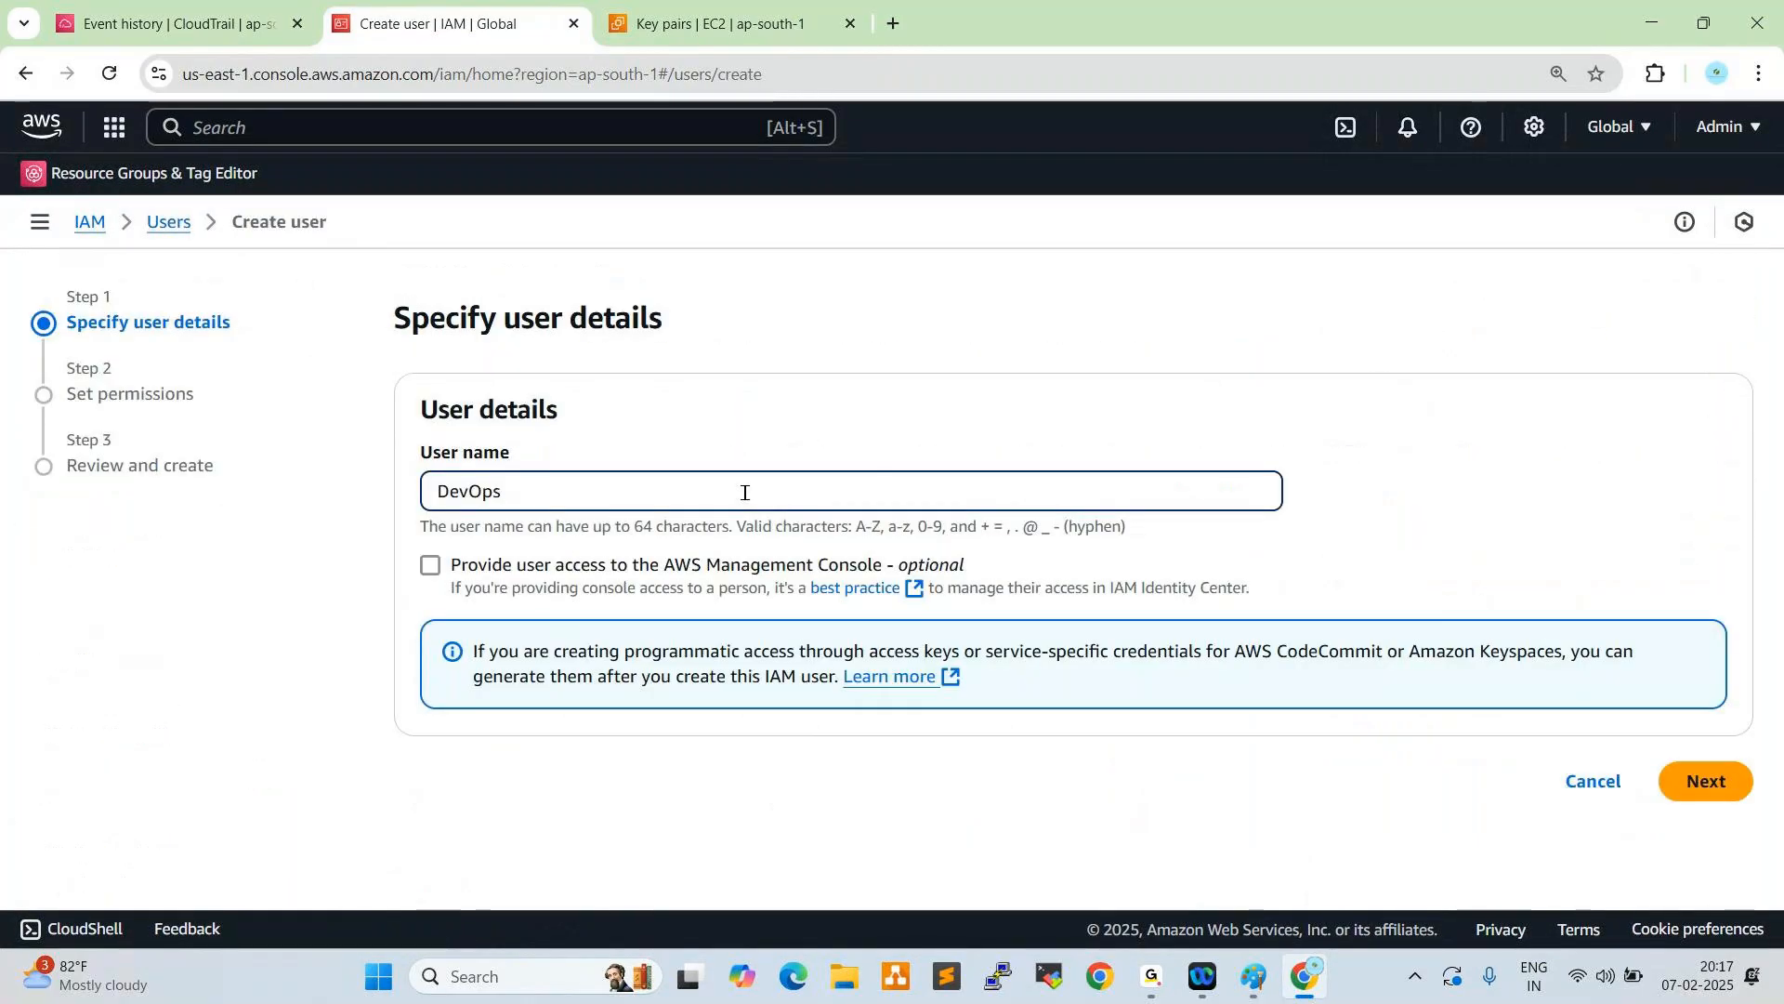
# - Name the new user DevOps-User1, grant it AWS Management Console access and choose to create an IAM user
pyautogui.write('-User1')
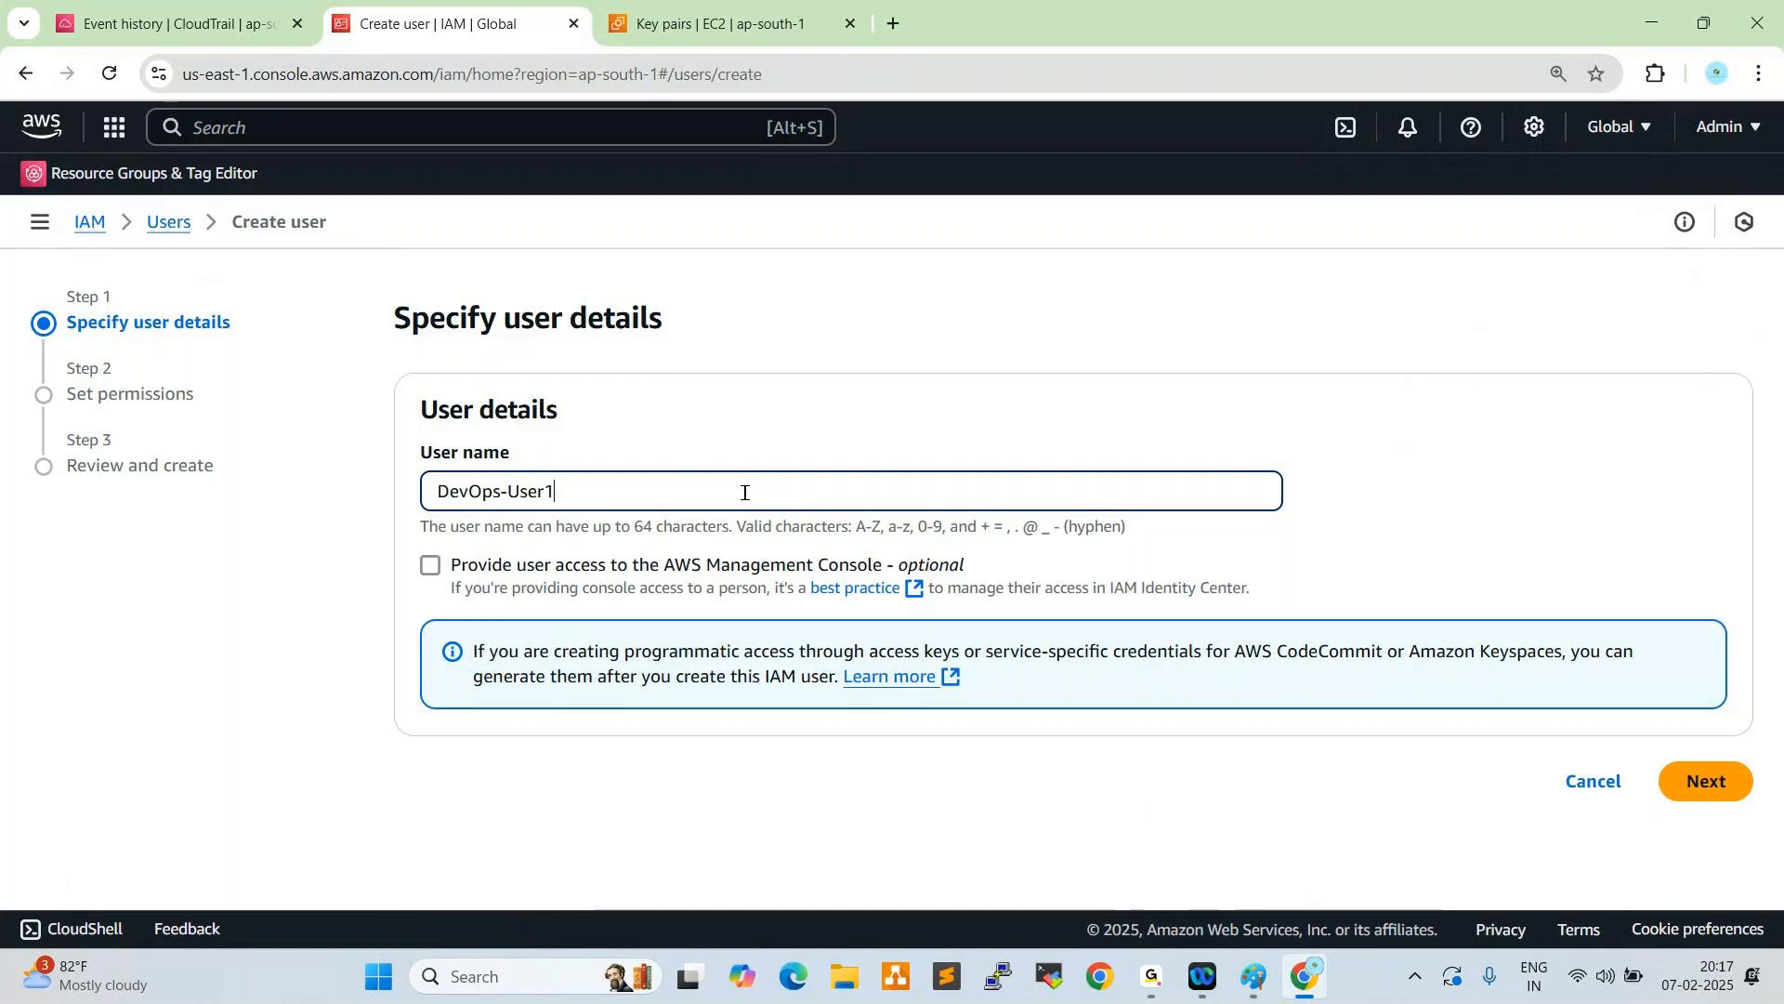
pyautogui.click(428, 566)
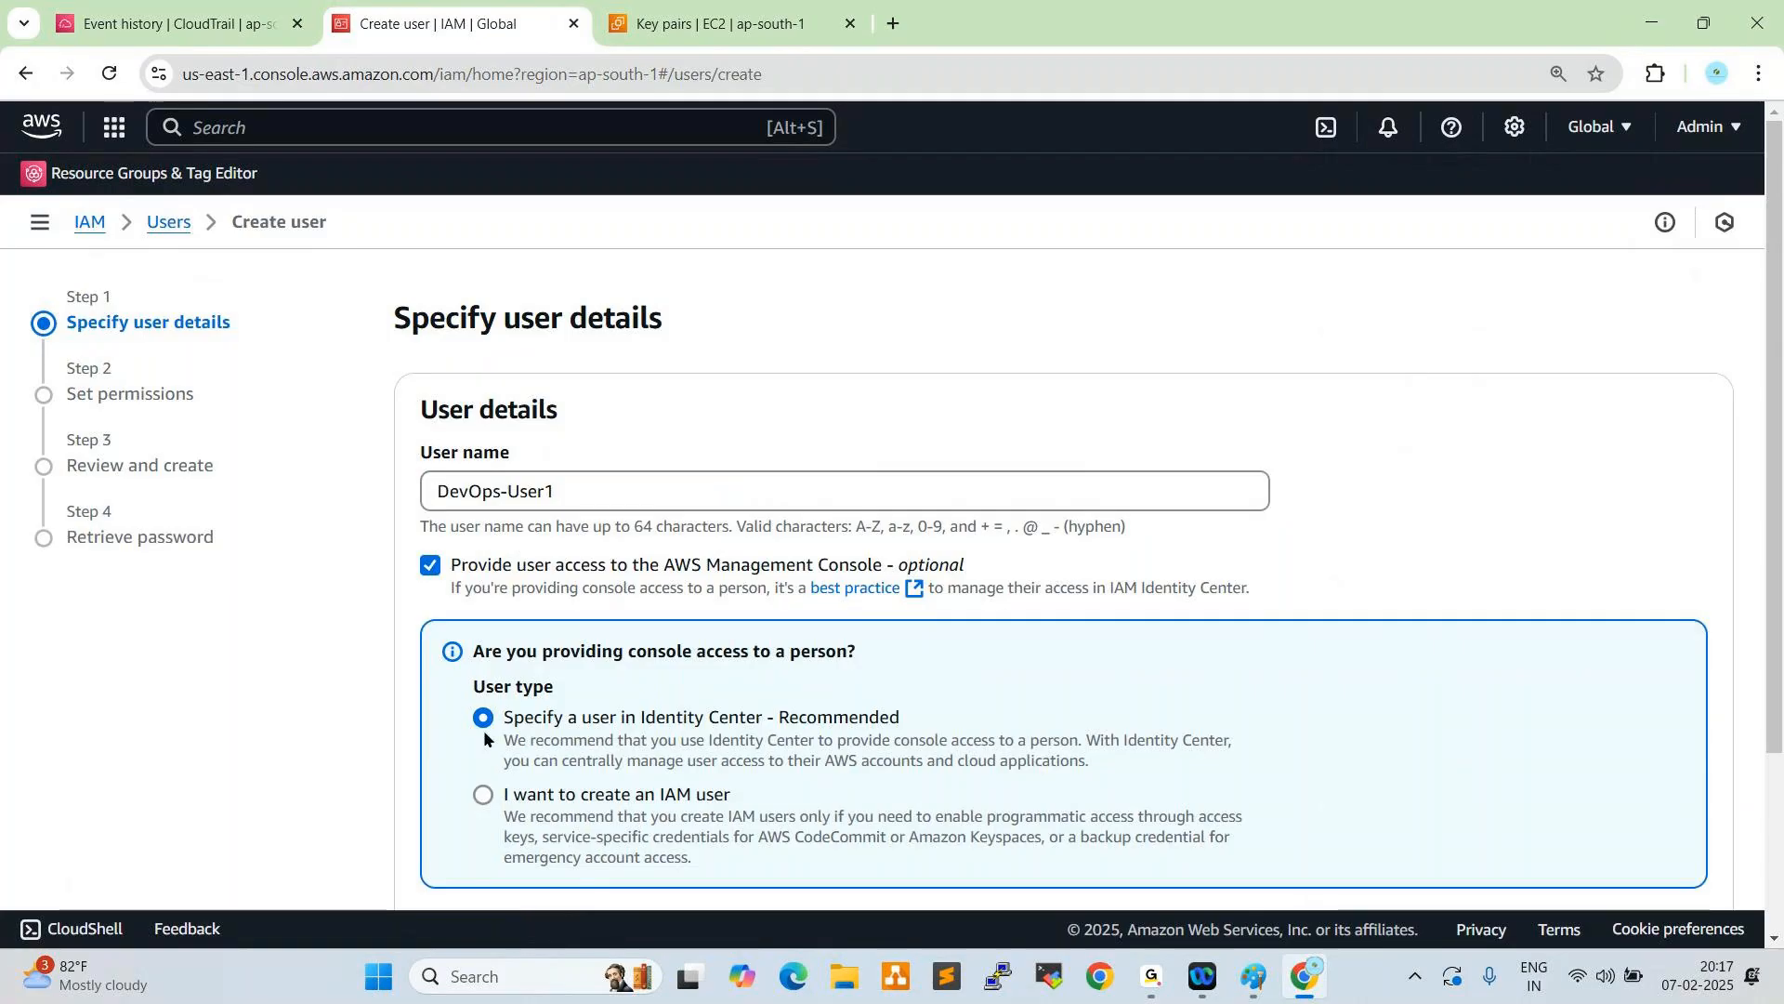
pyautogui.scroll(-2, 483, 728)
pyautogui.click(483, 562)
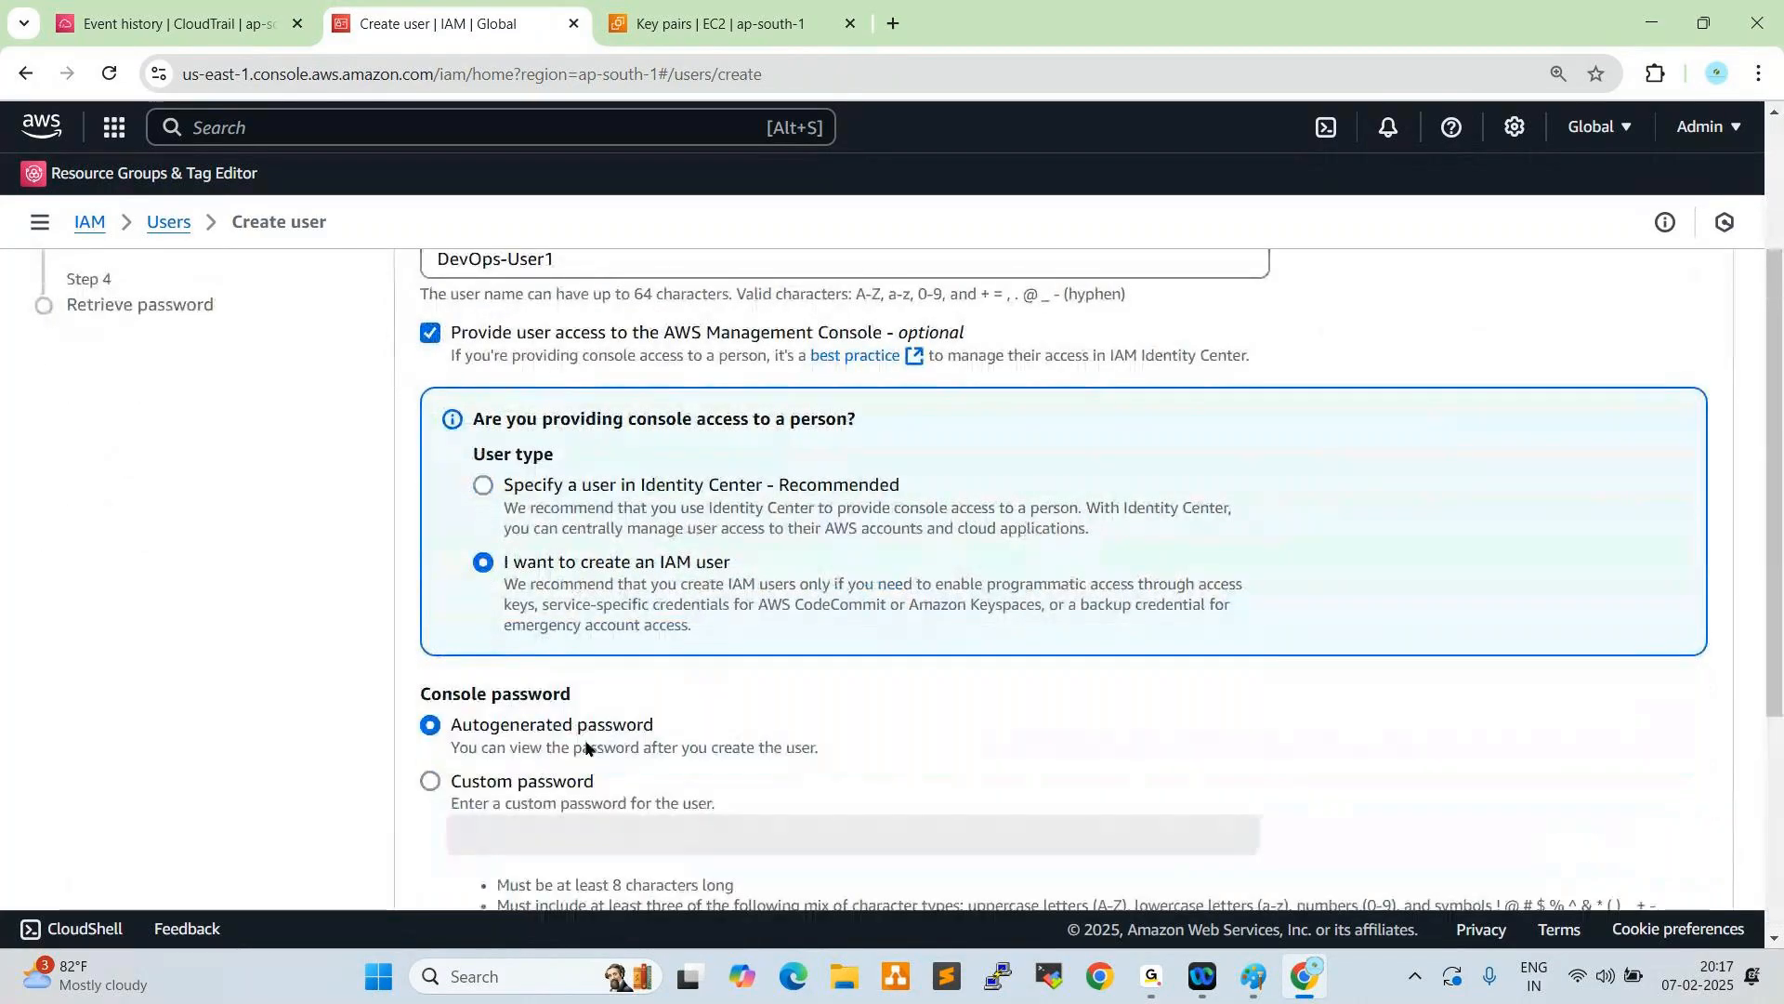
# - Set a custom console password, turn off the required password change at next sign-in, and continue to the permissions
pyautogui.click(429, 781)
pyautogui.click(532, 828)
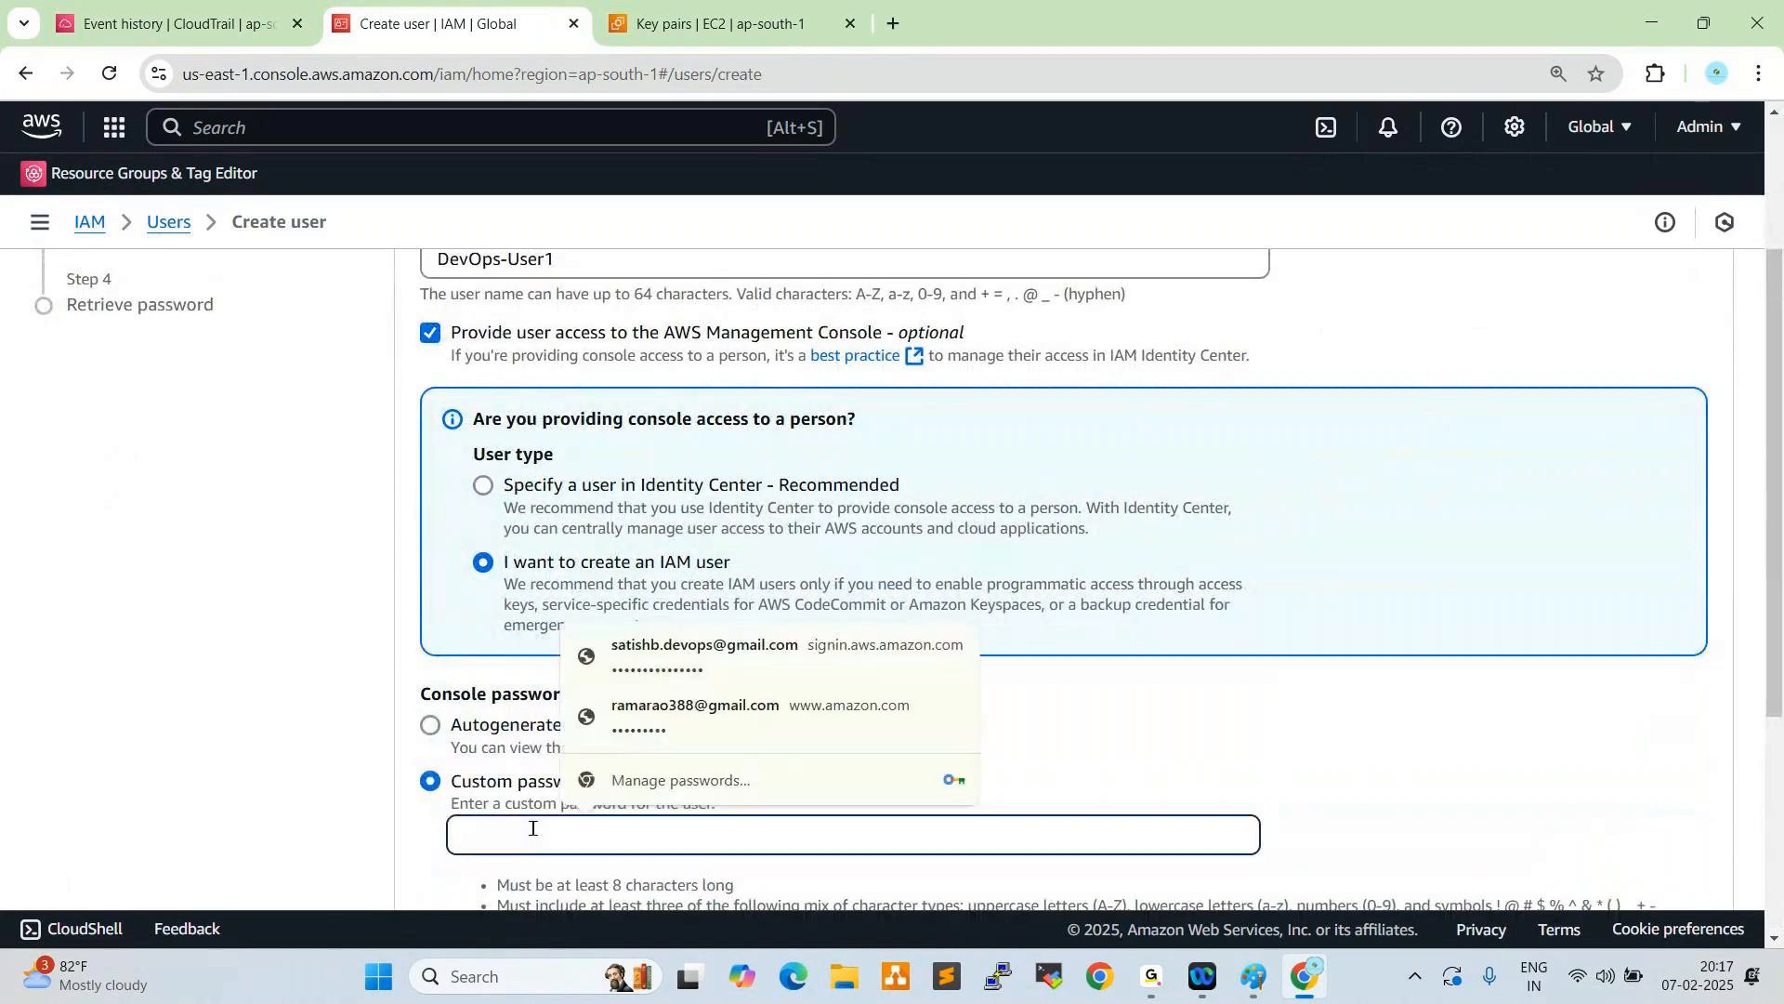
pyautogui.write('•••••••••••••')
pyautogui.scroll(-4, 626, 749)
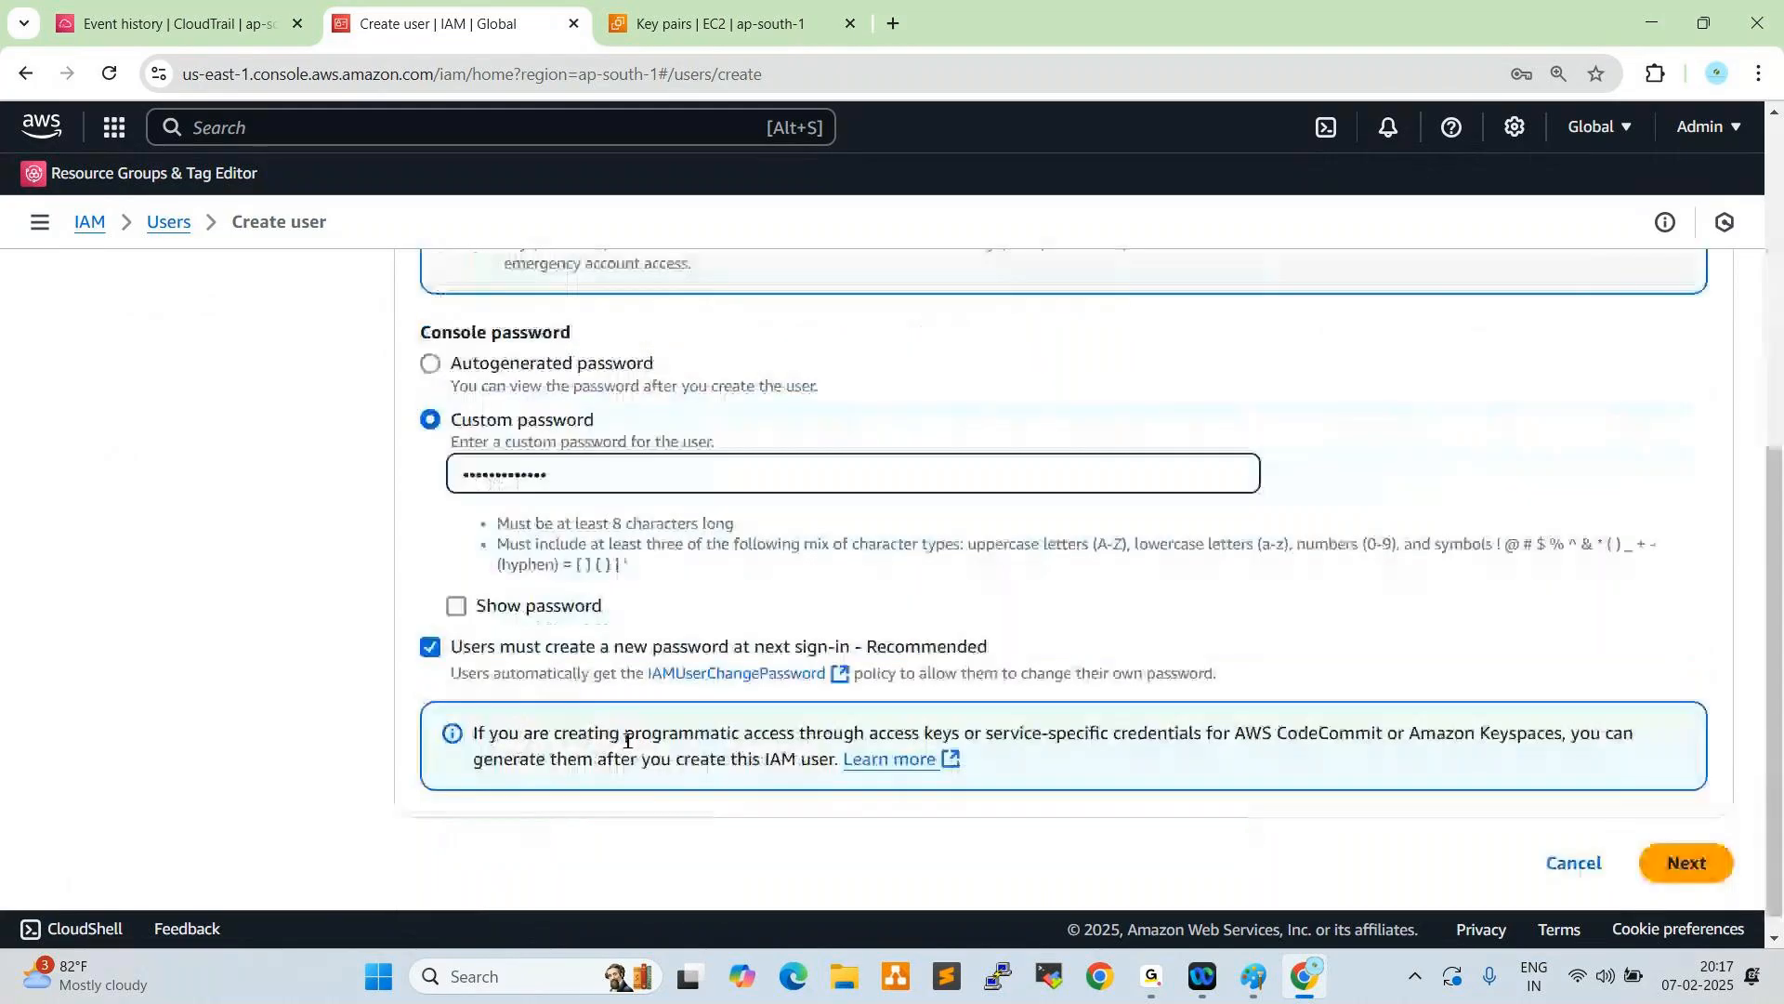
pyautogui.click(430, 625)
pyautogui.click(1688, 840)
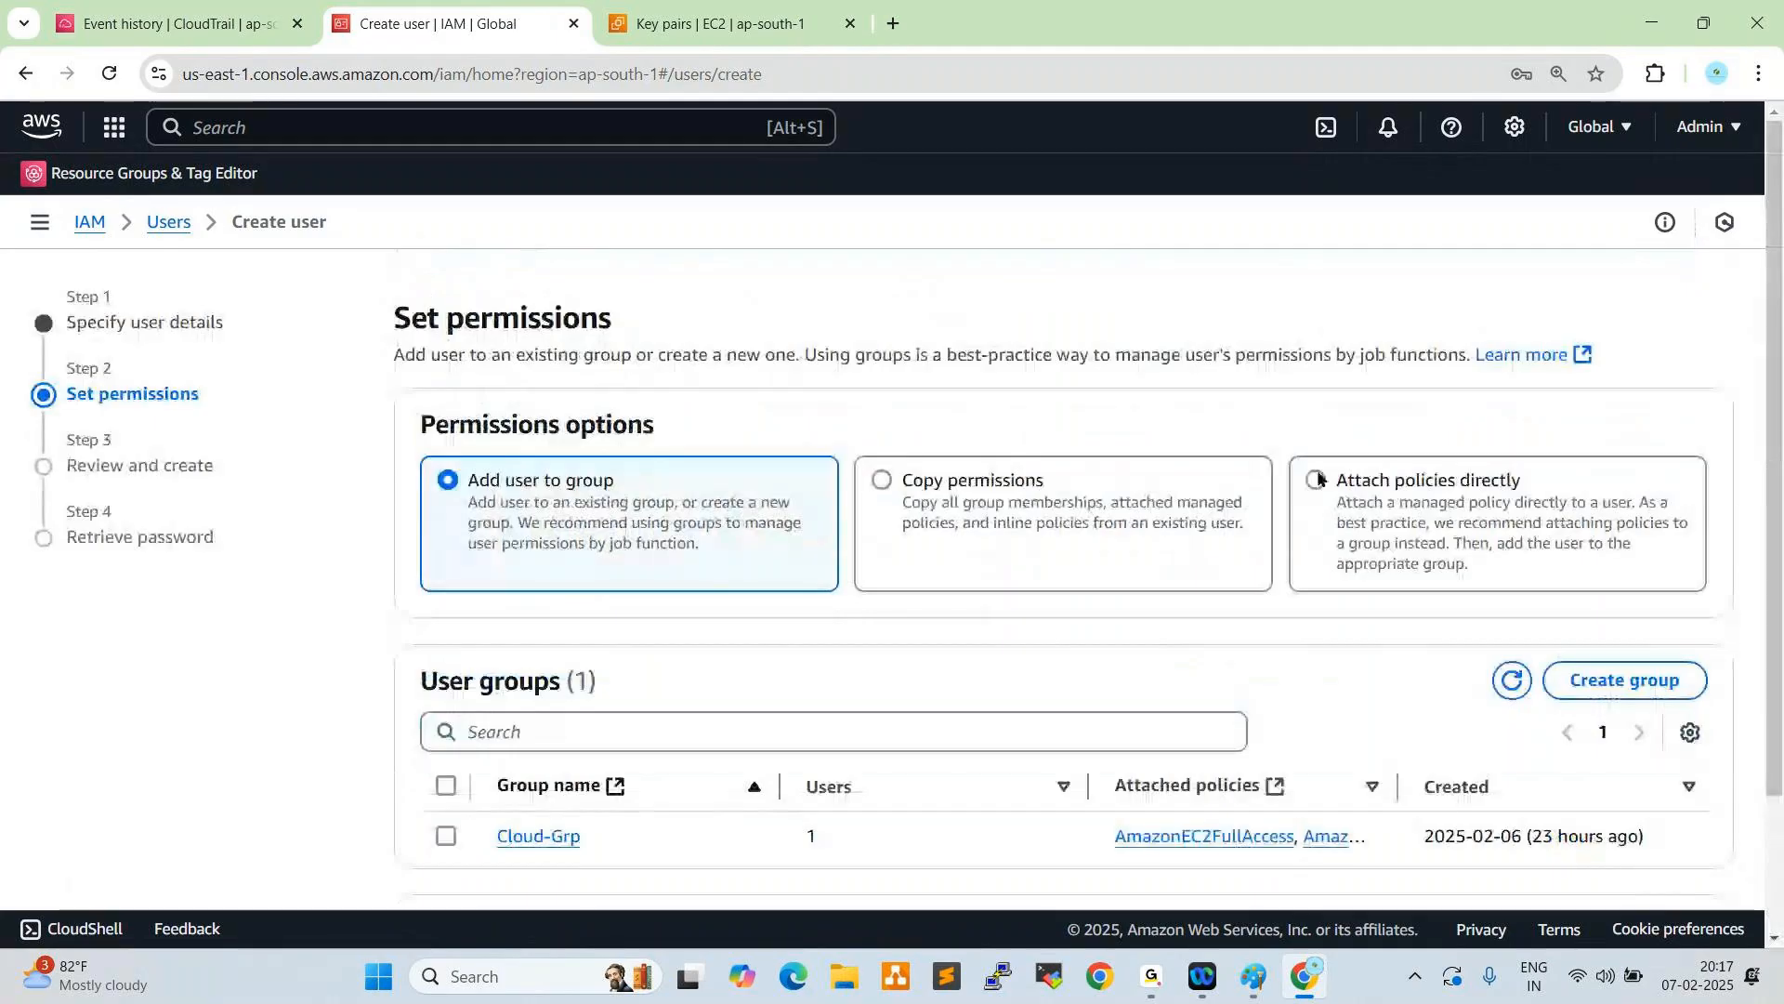
# - Choose to attach policies directly, filter them by "admin" and select AdministratorAccess
pyautogui.click(1318, 480)
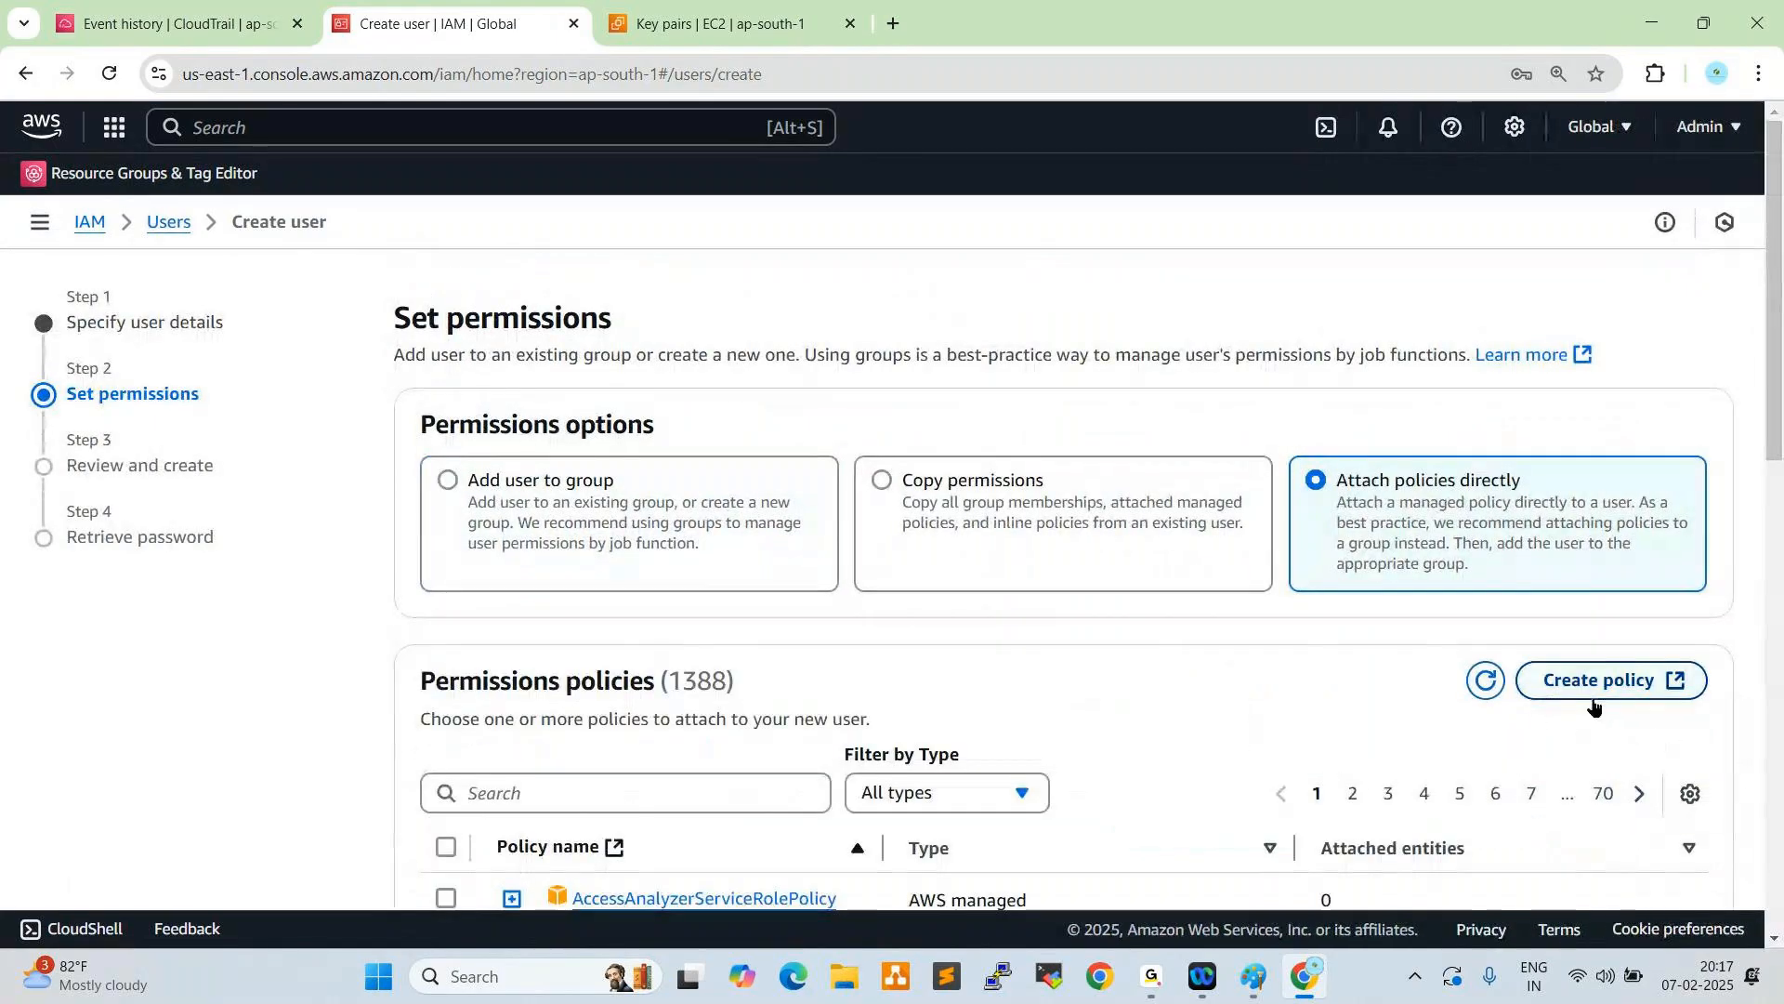
pyautogui.scroll(-2, 1389, 687)
pyautogui.click(621, 559)
pyautogui.write('admin')
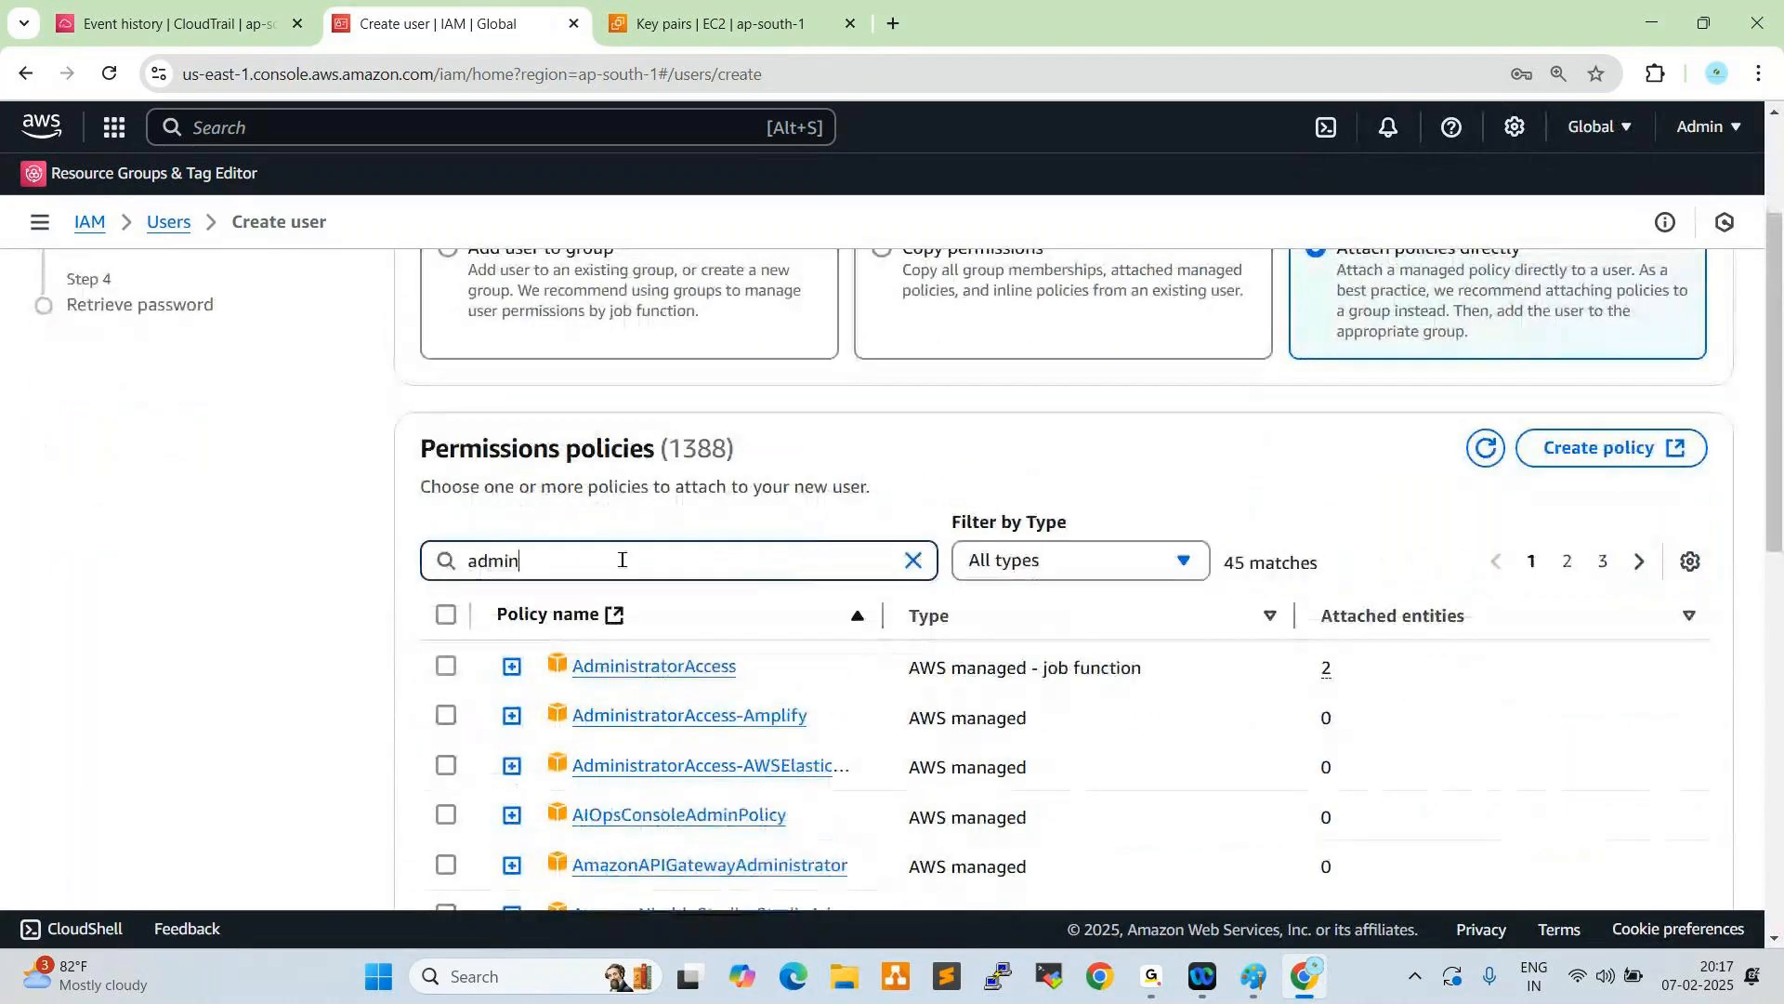
pyautogui.click(446, 665)
# - Add the AmazonEC2FullAccess and AmazonVPCFullAccess policies to the user's permissions, filtering by "ec2f" and "vpcf"
pyautogui.doubleClick(560, 557)
pyautogui.write('ec2')
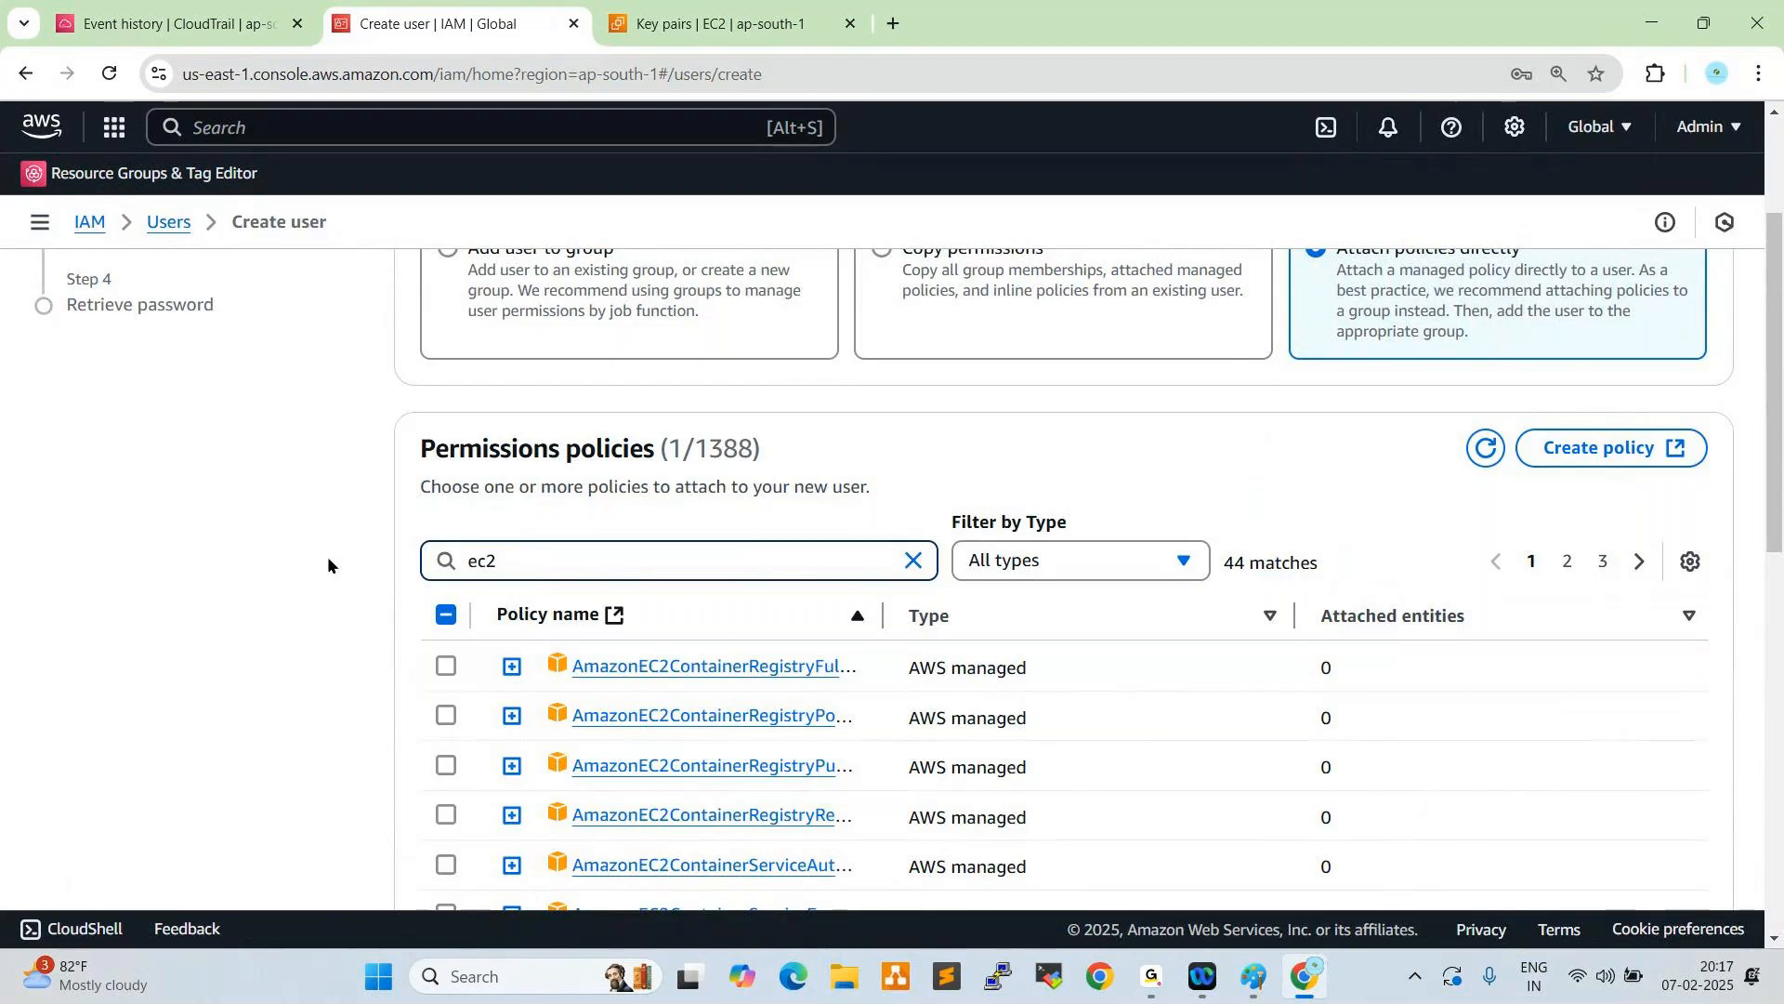
pyautogui.write('f')
pyautogui.click(446, 666)
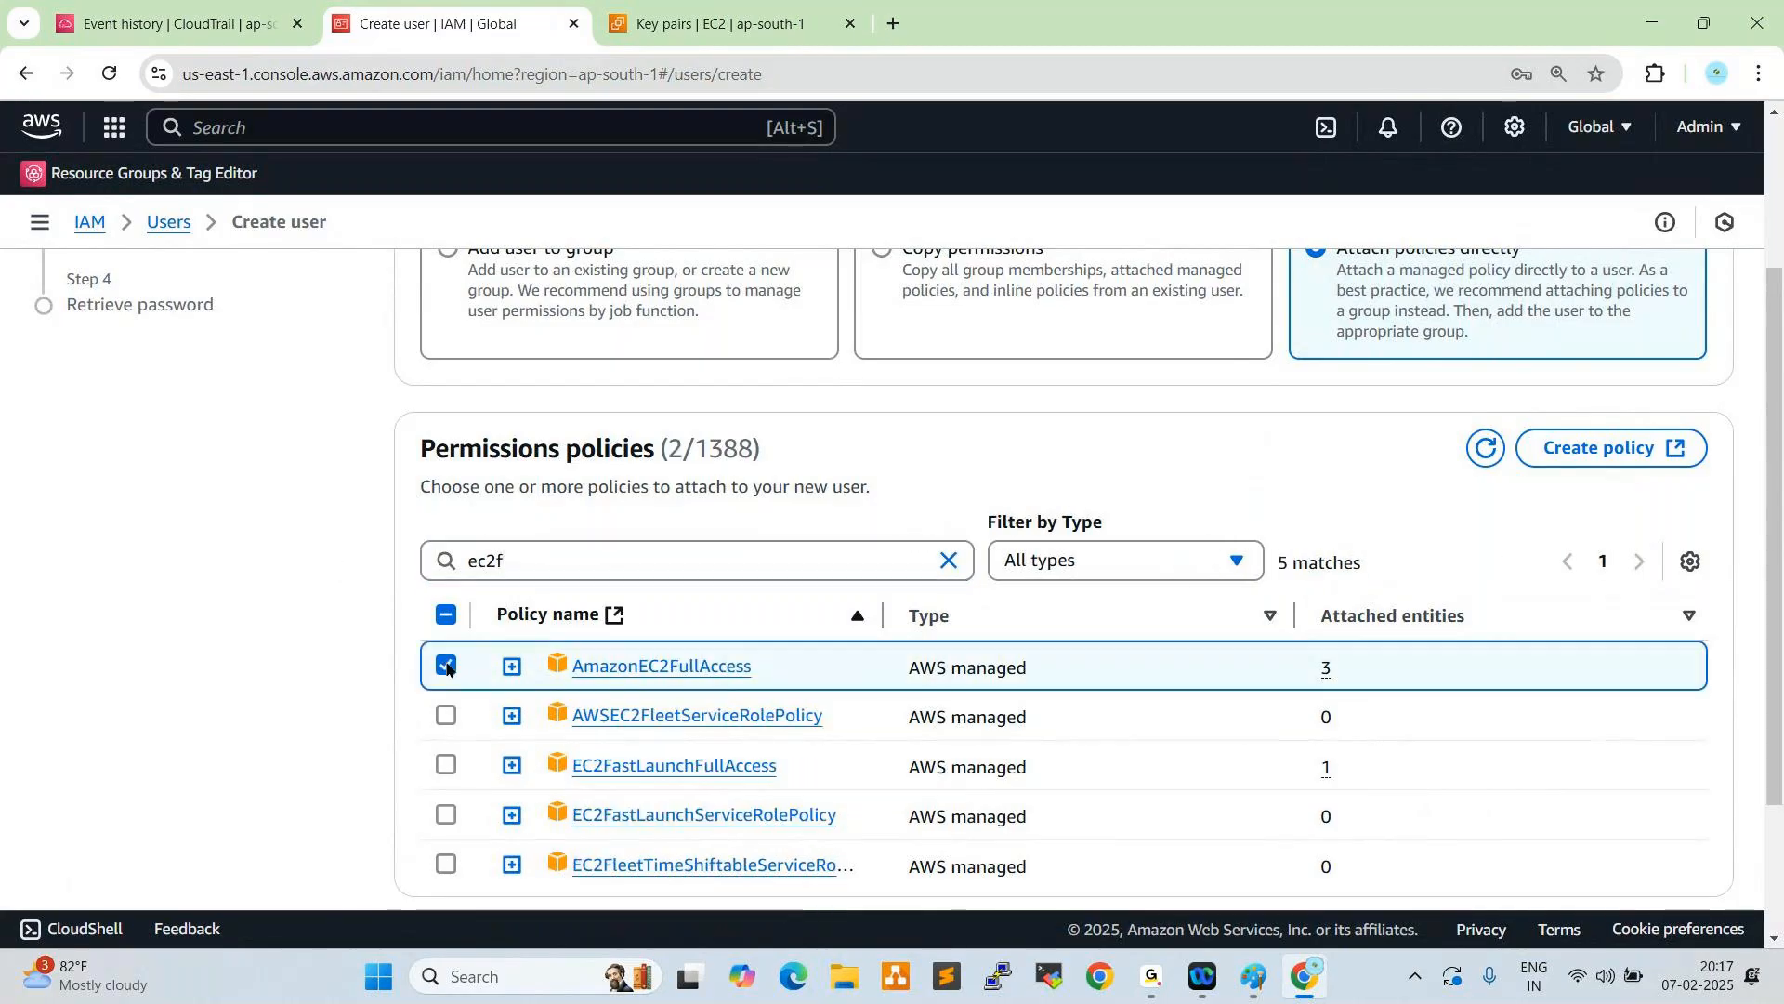
pyautogui.moveTo(522, 562); pyautogui.dragTo(376, 568)
pyautogui.write('vpcf')
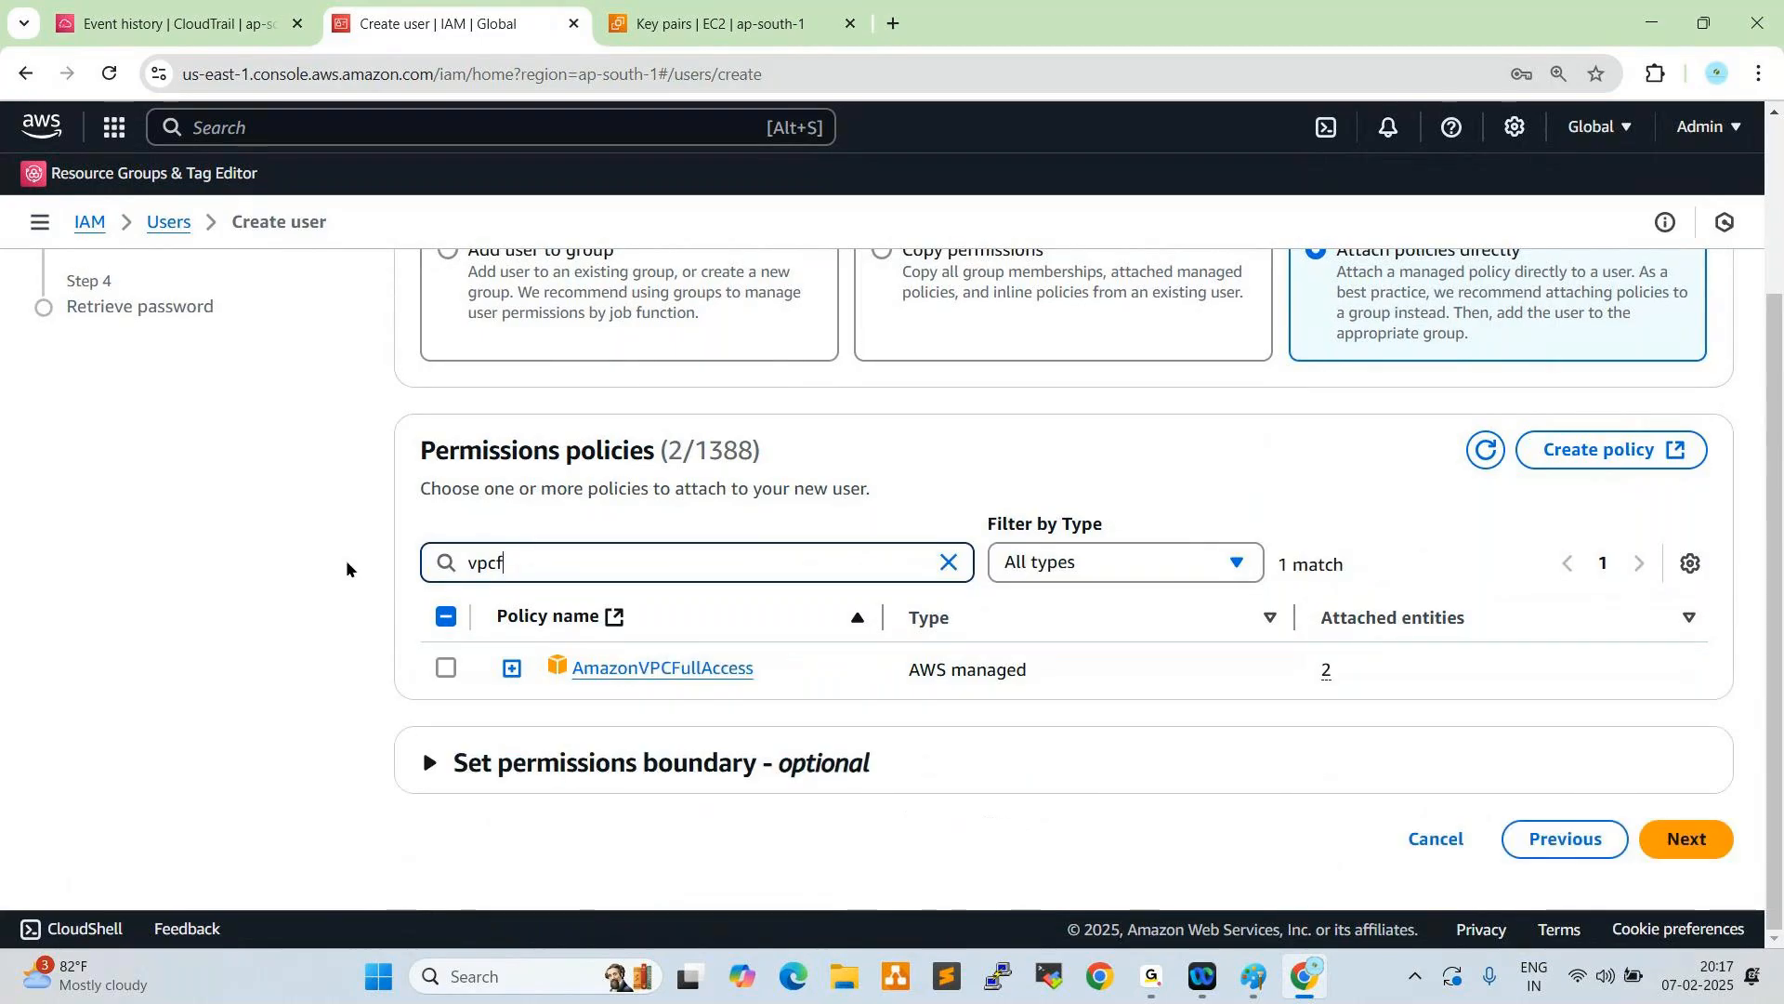
pyautogui.click(447, 667)
pyautogui.moveTo(573, 557); pyautogui.dragTo(307, 555)
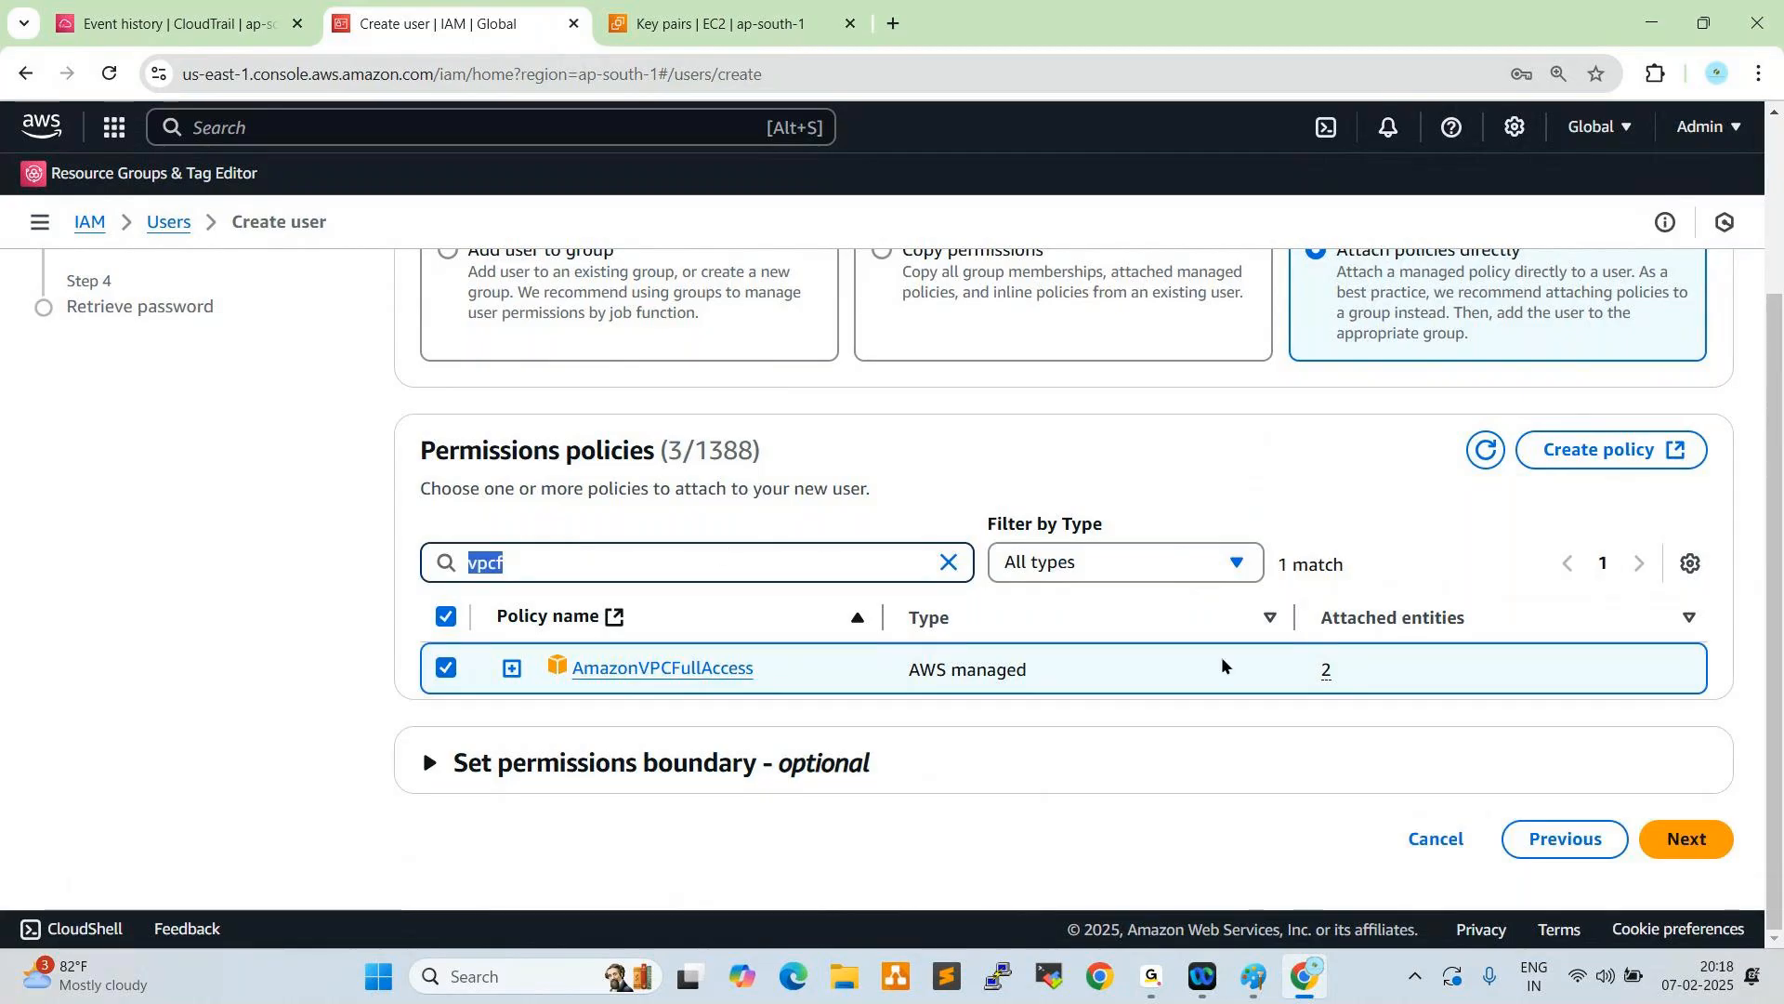
# - Proceed to the review of DevOps-User1's permissions and create the user without adding tags
pyautogui.click(1685, 839)
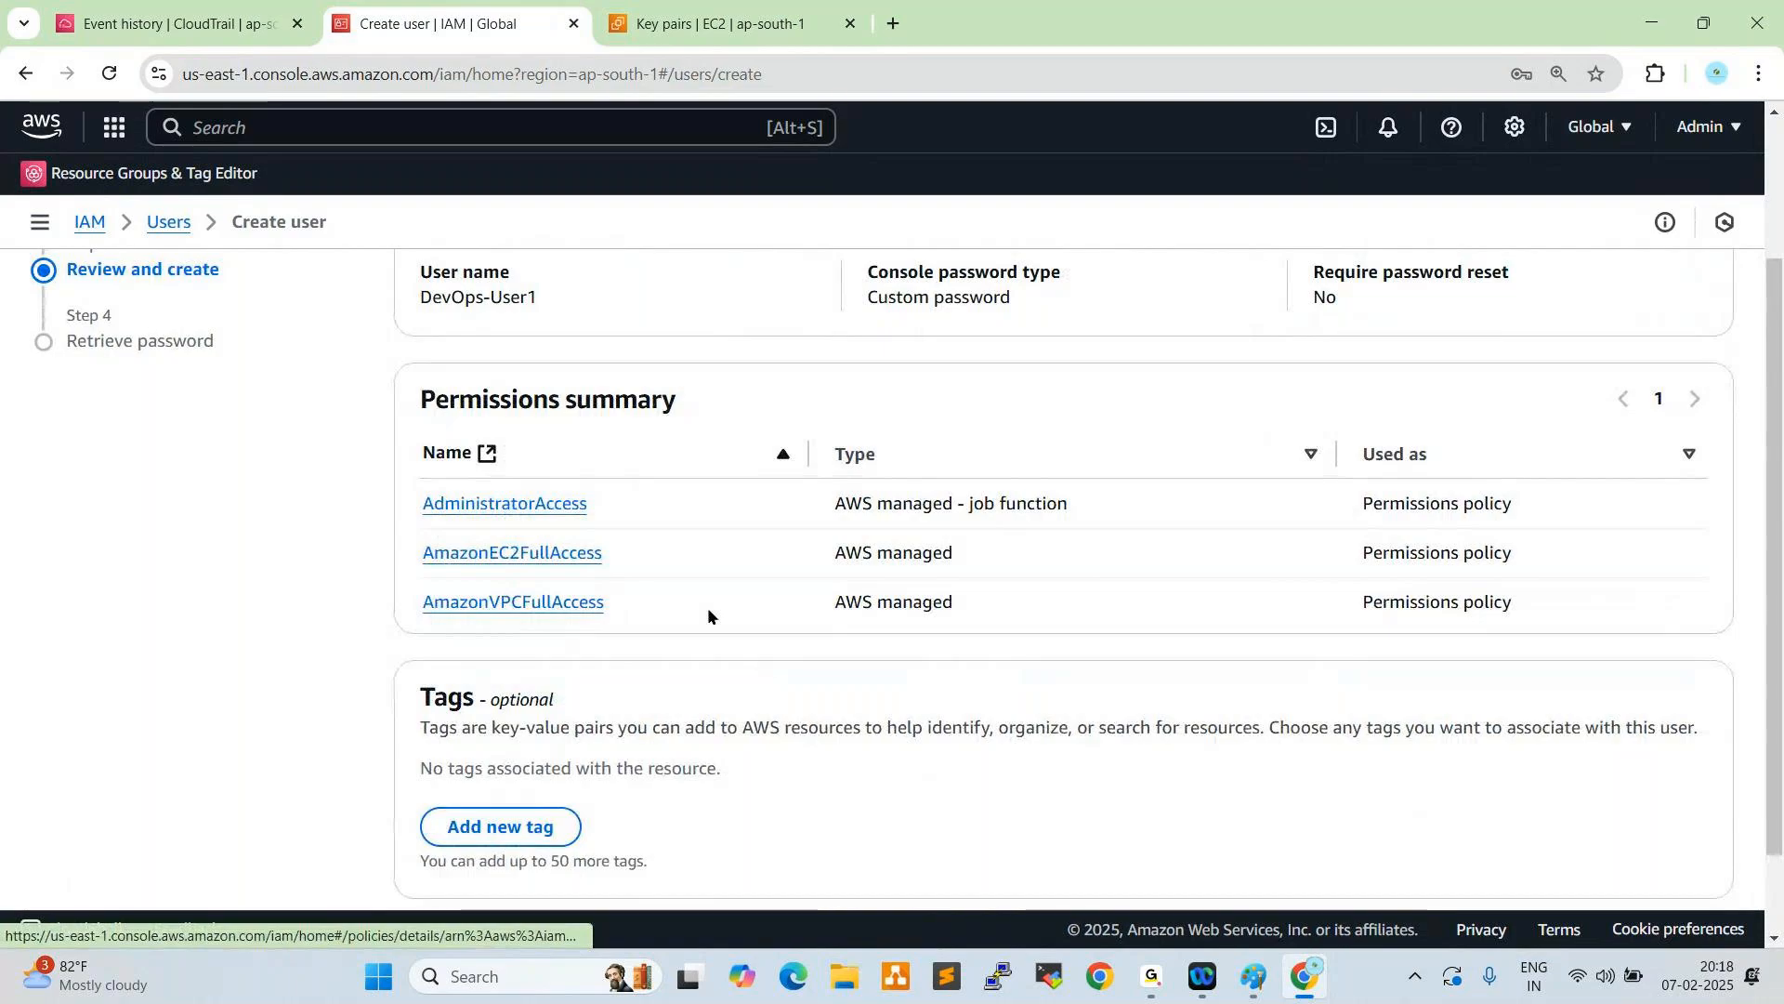
pyautogui.scroll(-2, 708, 615)
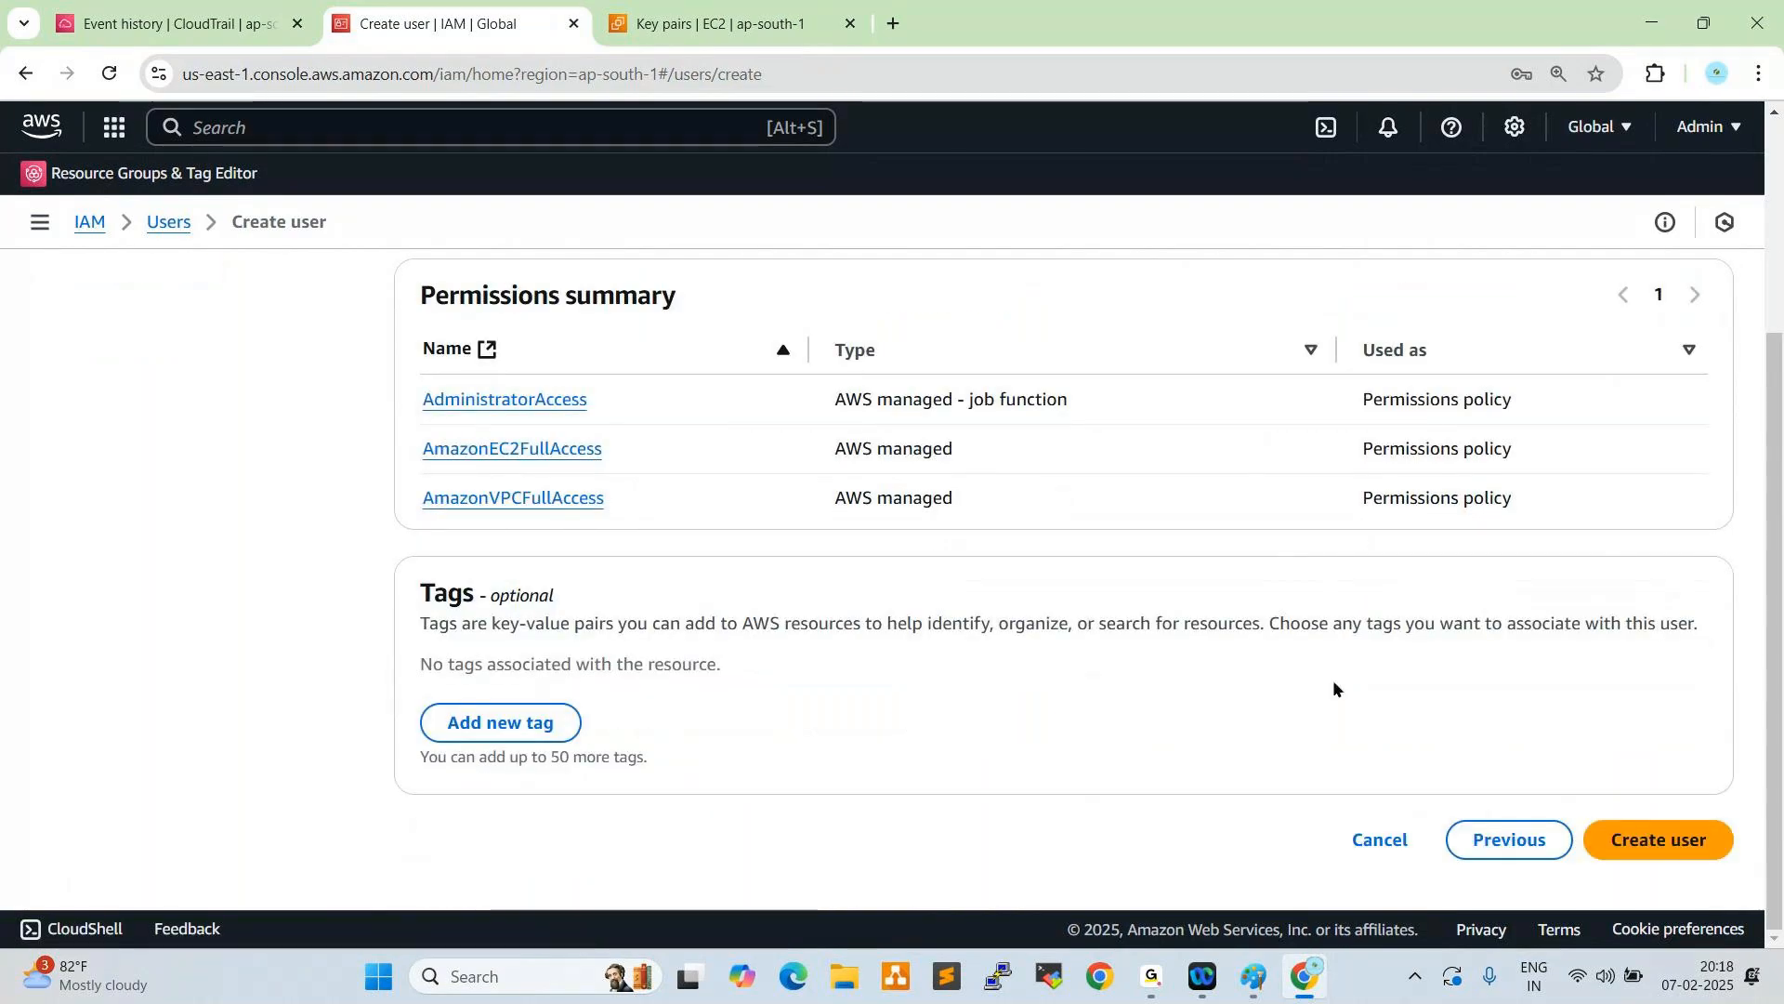
pyautogui.click(1628, 840)
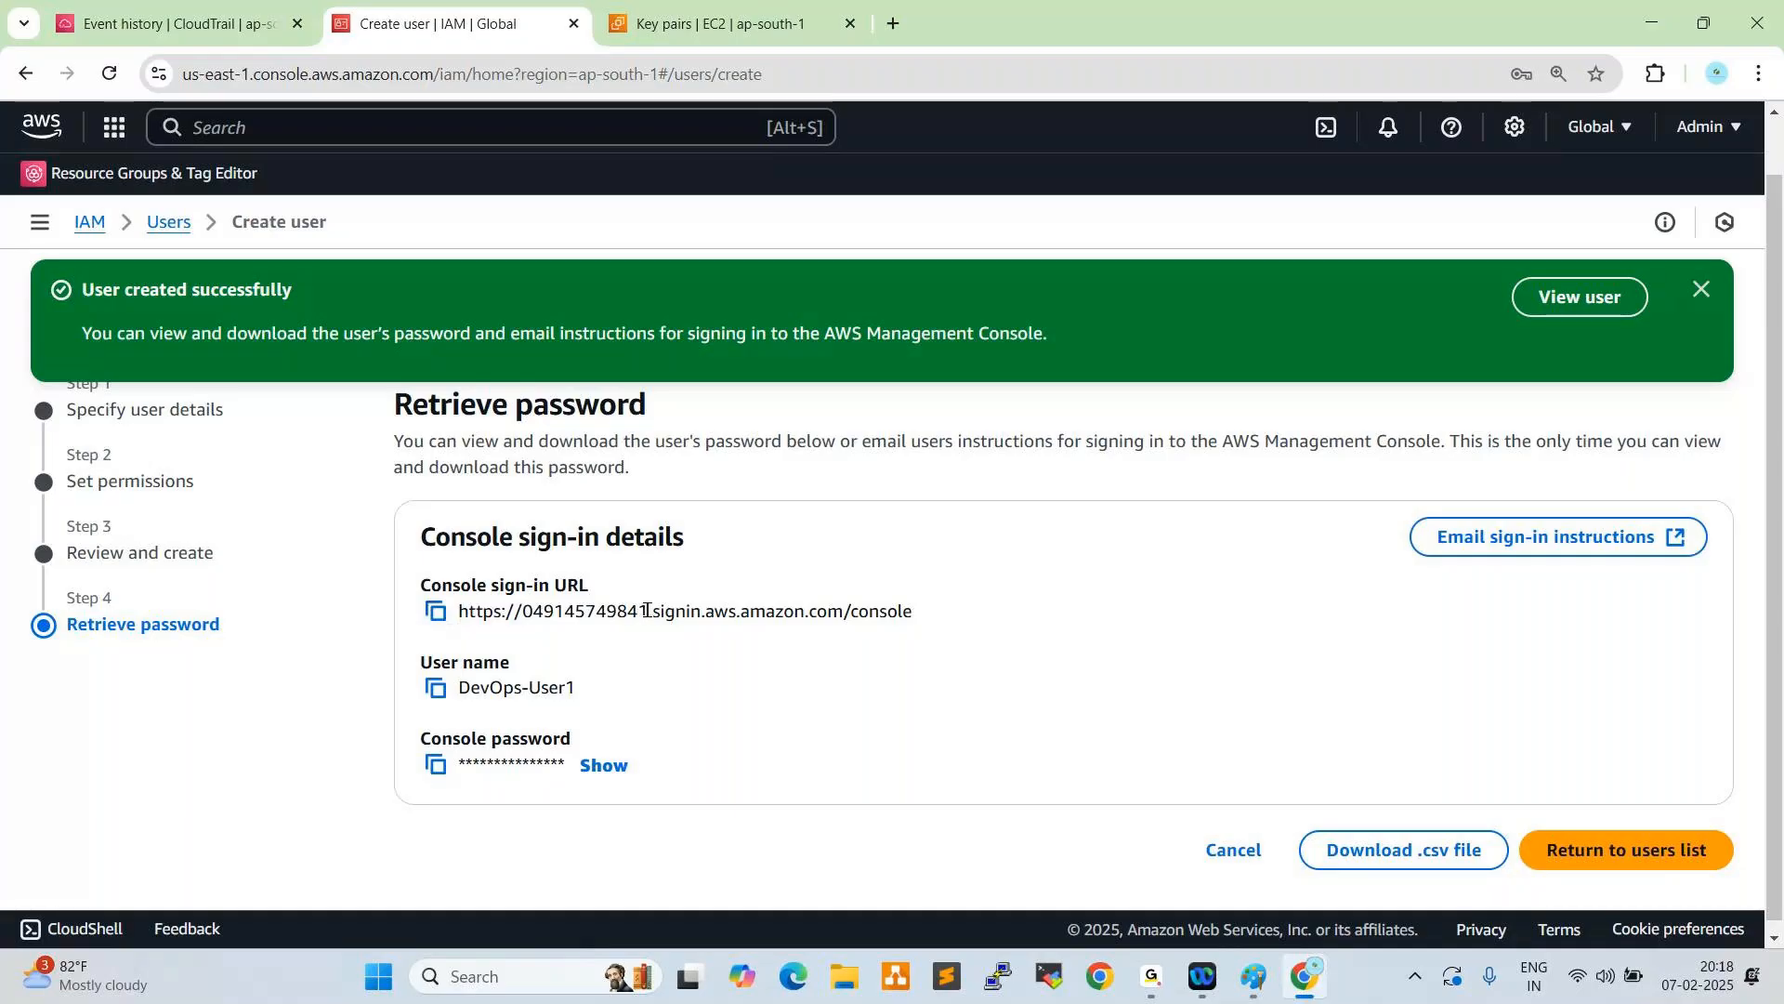
# - Copy the new user's console sign-in URL and open it in Microsoft Edge
pyautogui.click(433, 614)
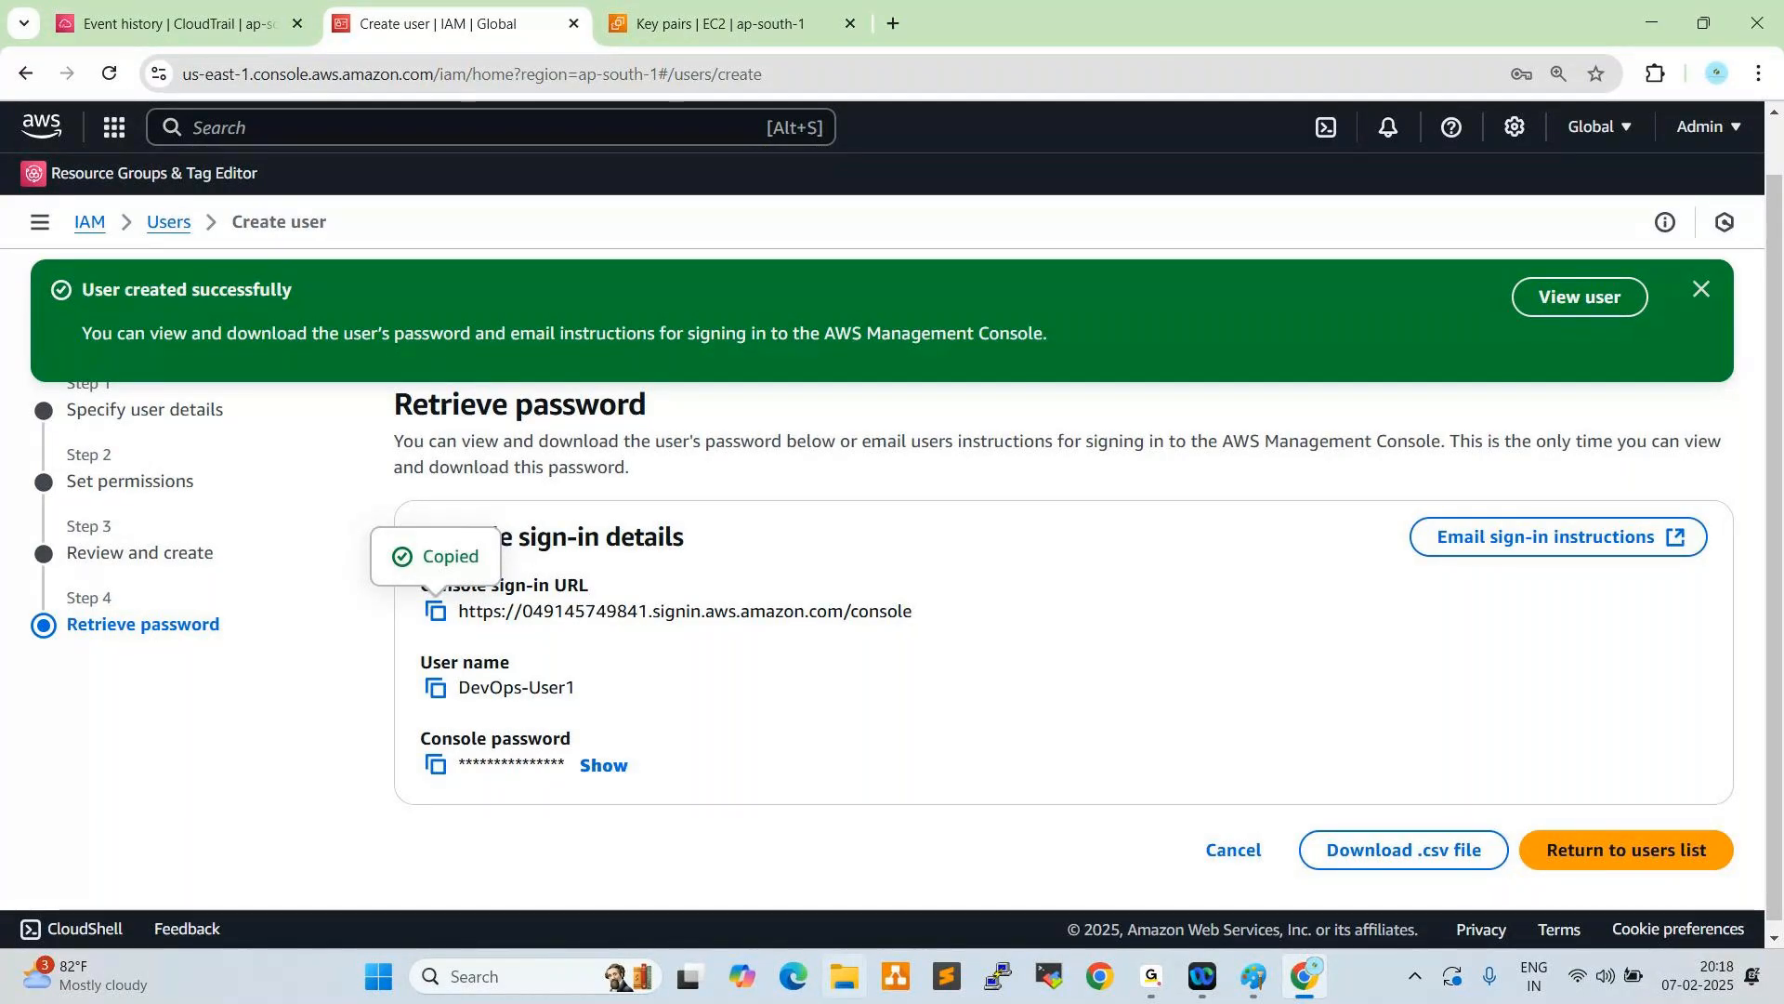
pyautogui.click(793, 975)
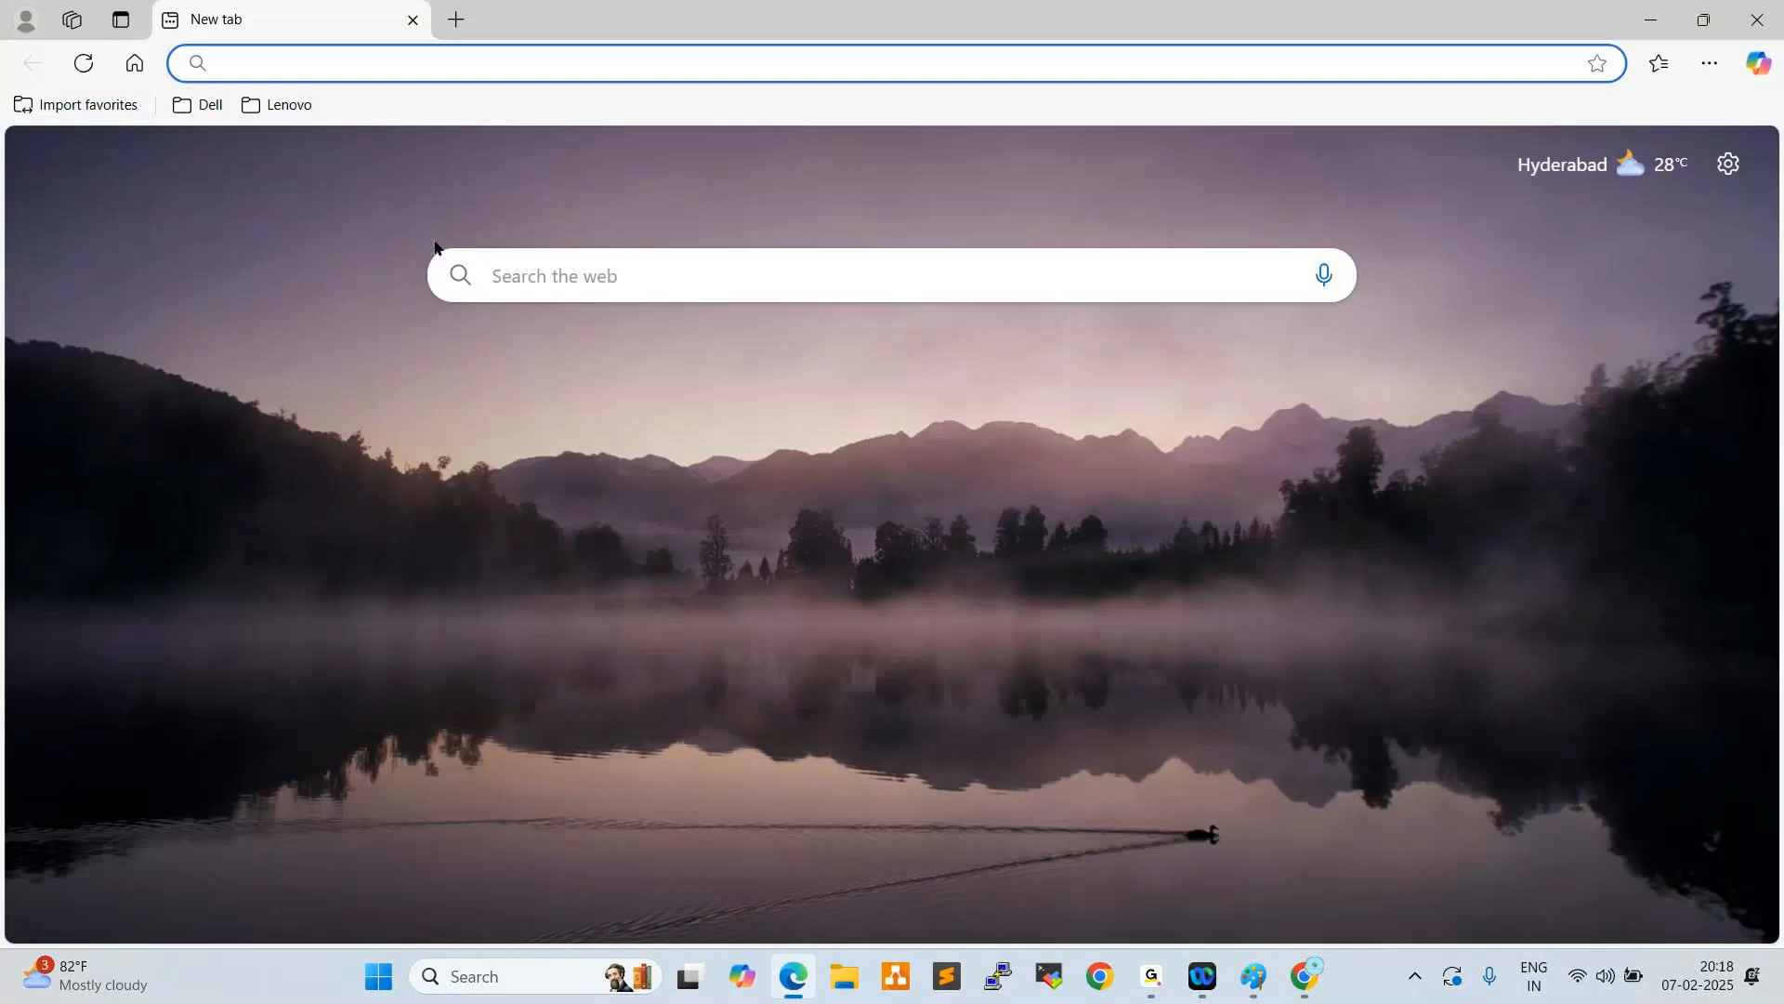
pyautogui.click(531, 56)
pyautogui.hotkey('ctrl', 'v')
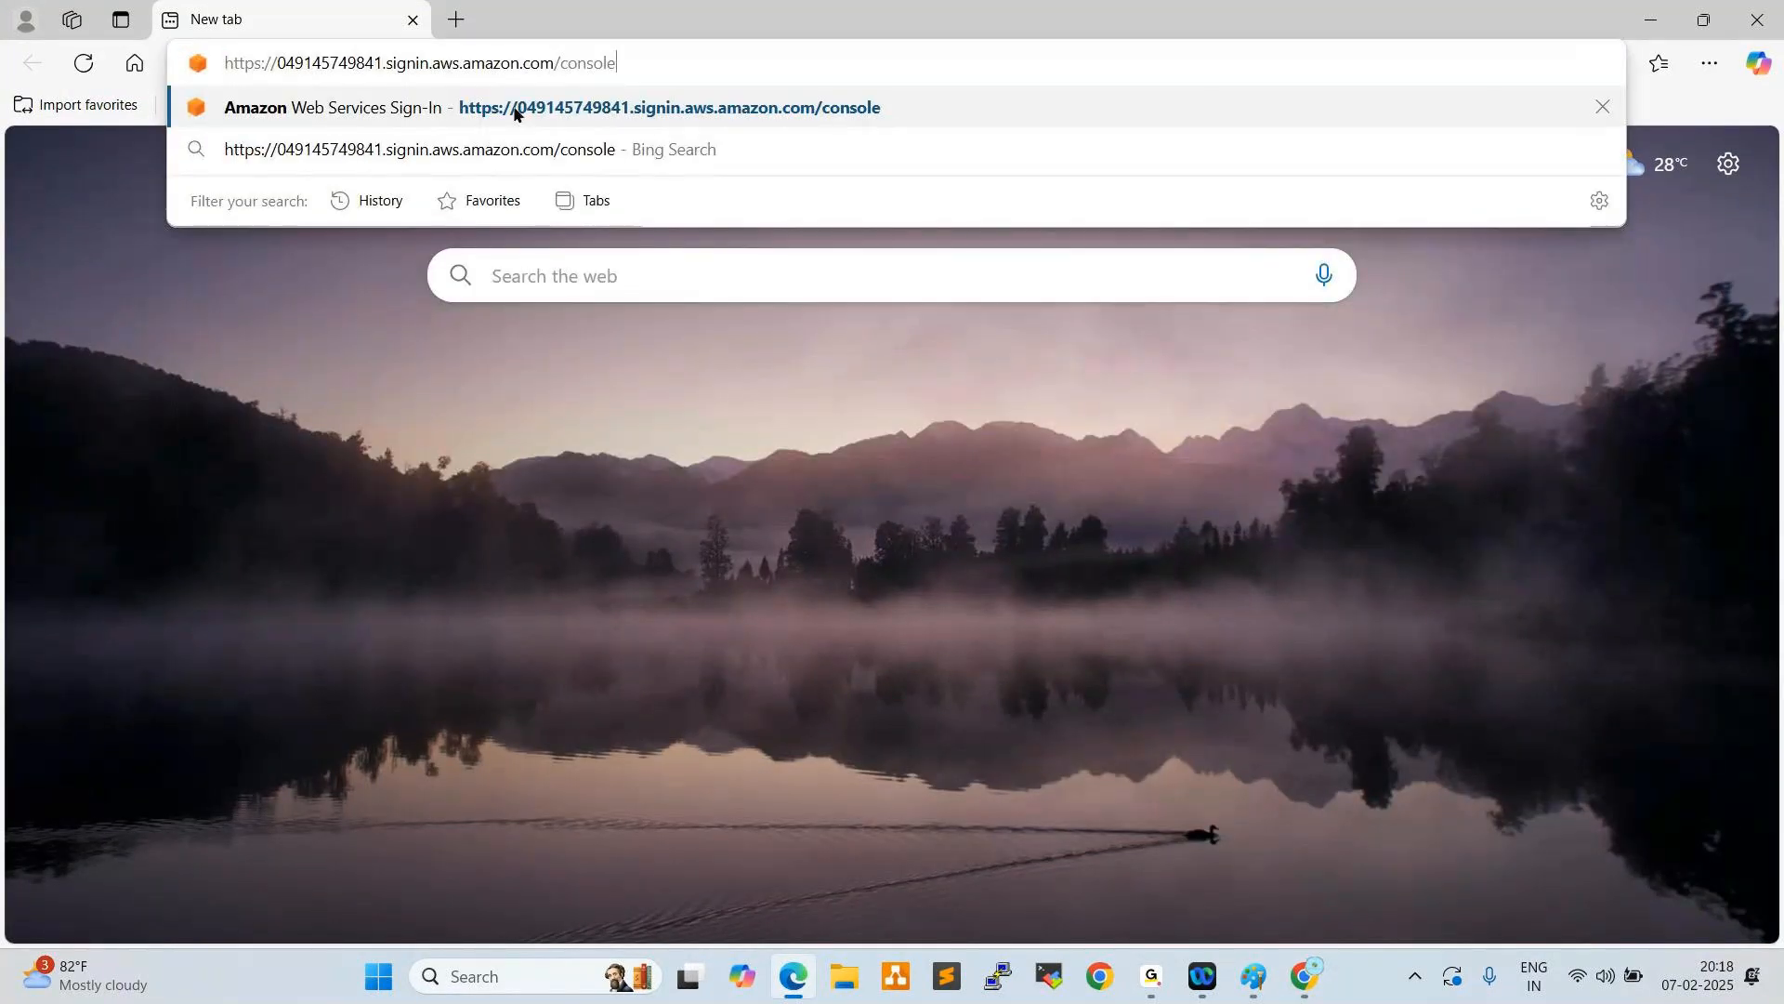
pyautogui.press('Return')
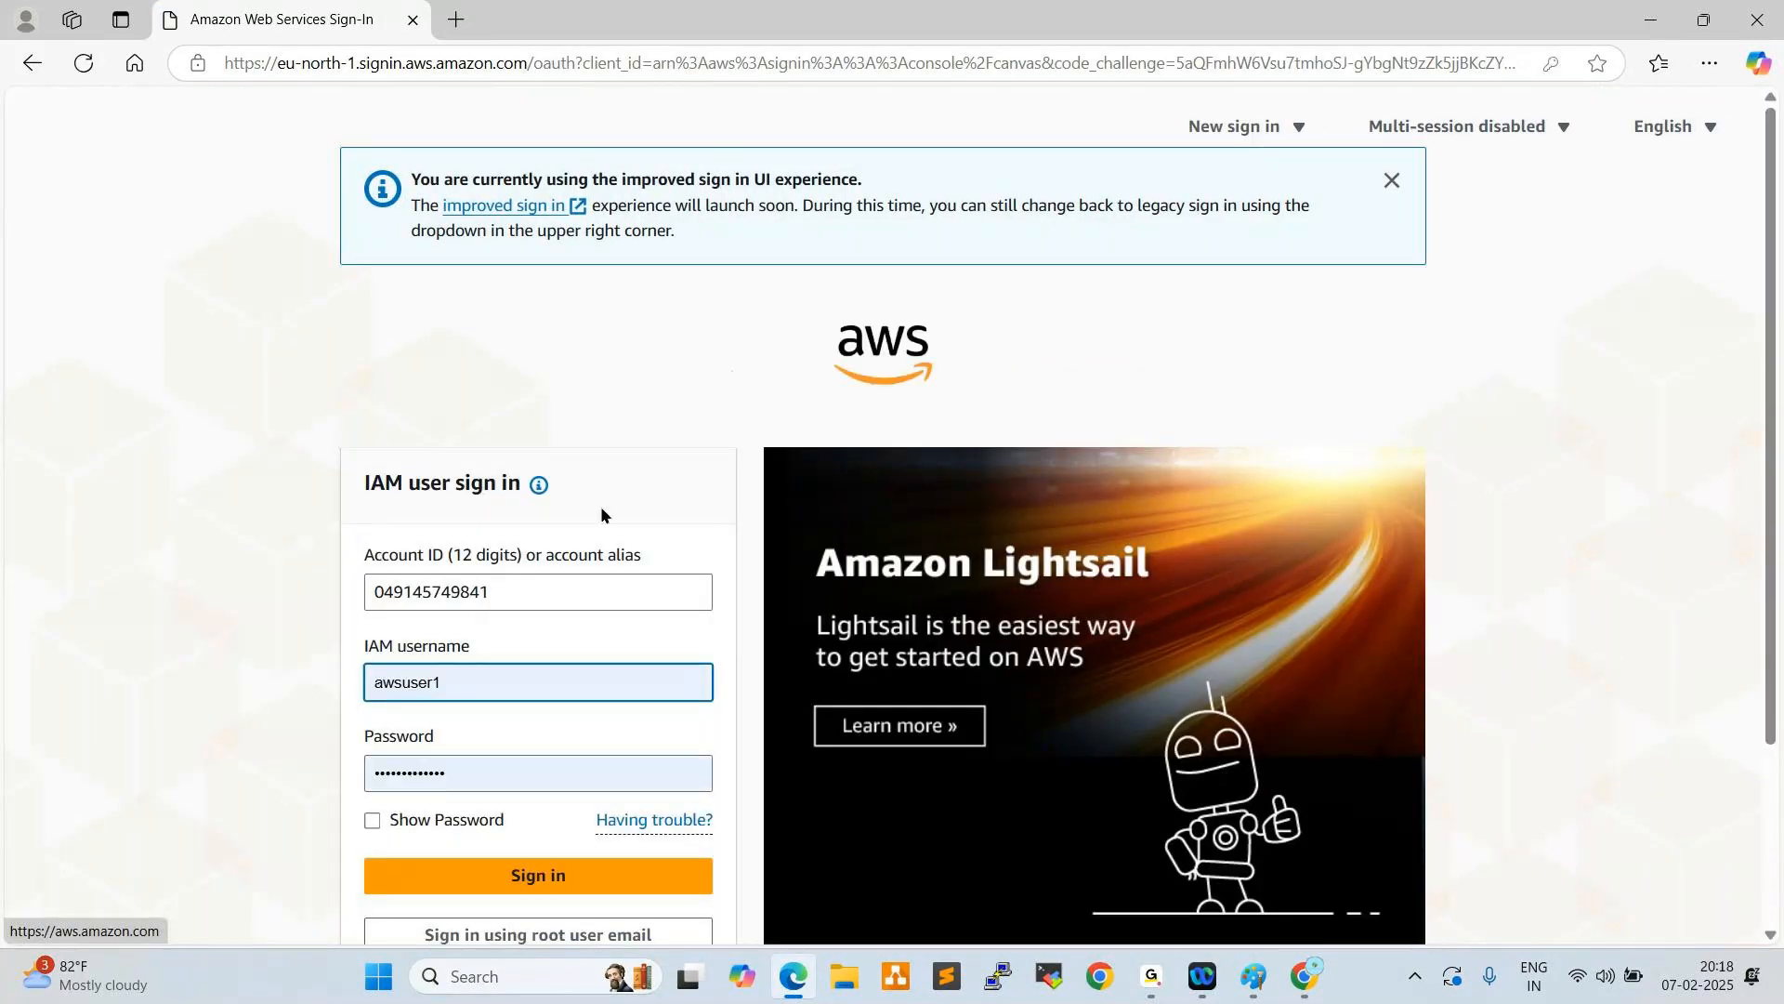
# - Sign in with the IAM username DevOps-User1 and the prefilled password, and dismiss the offer to save the password
pyautogui.write('D')
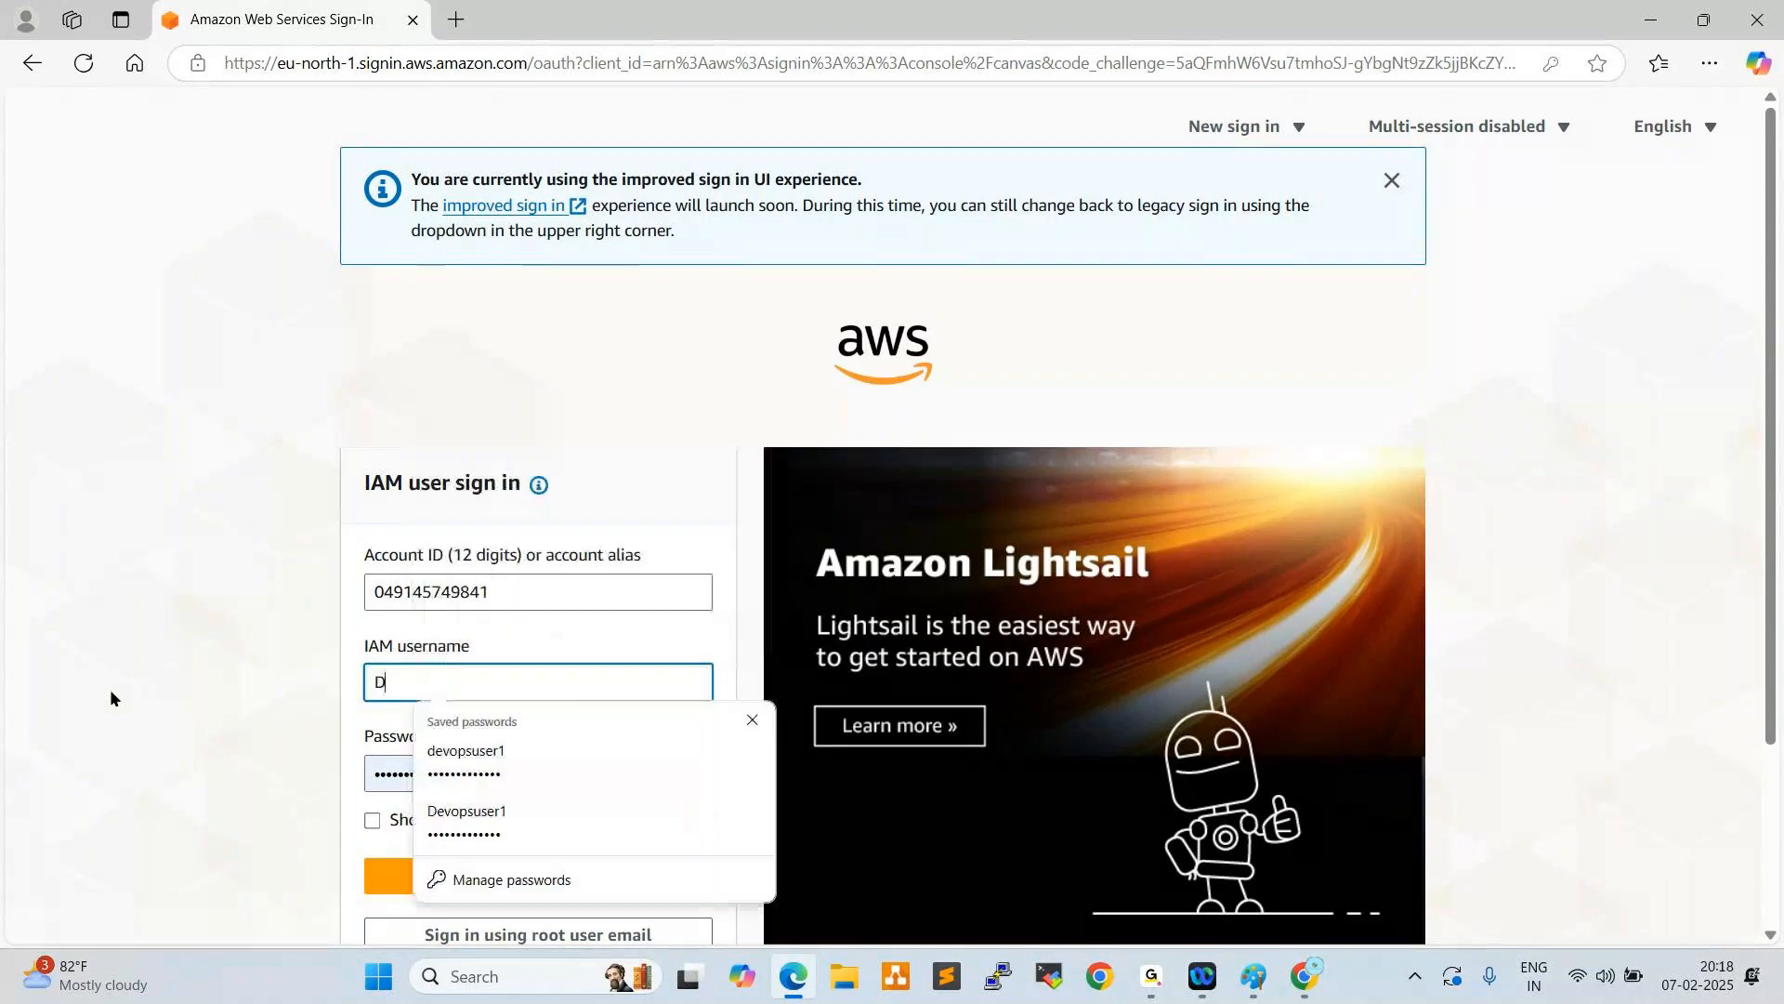
pyautogui.write('evOps-User1')
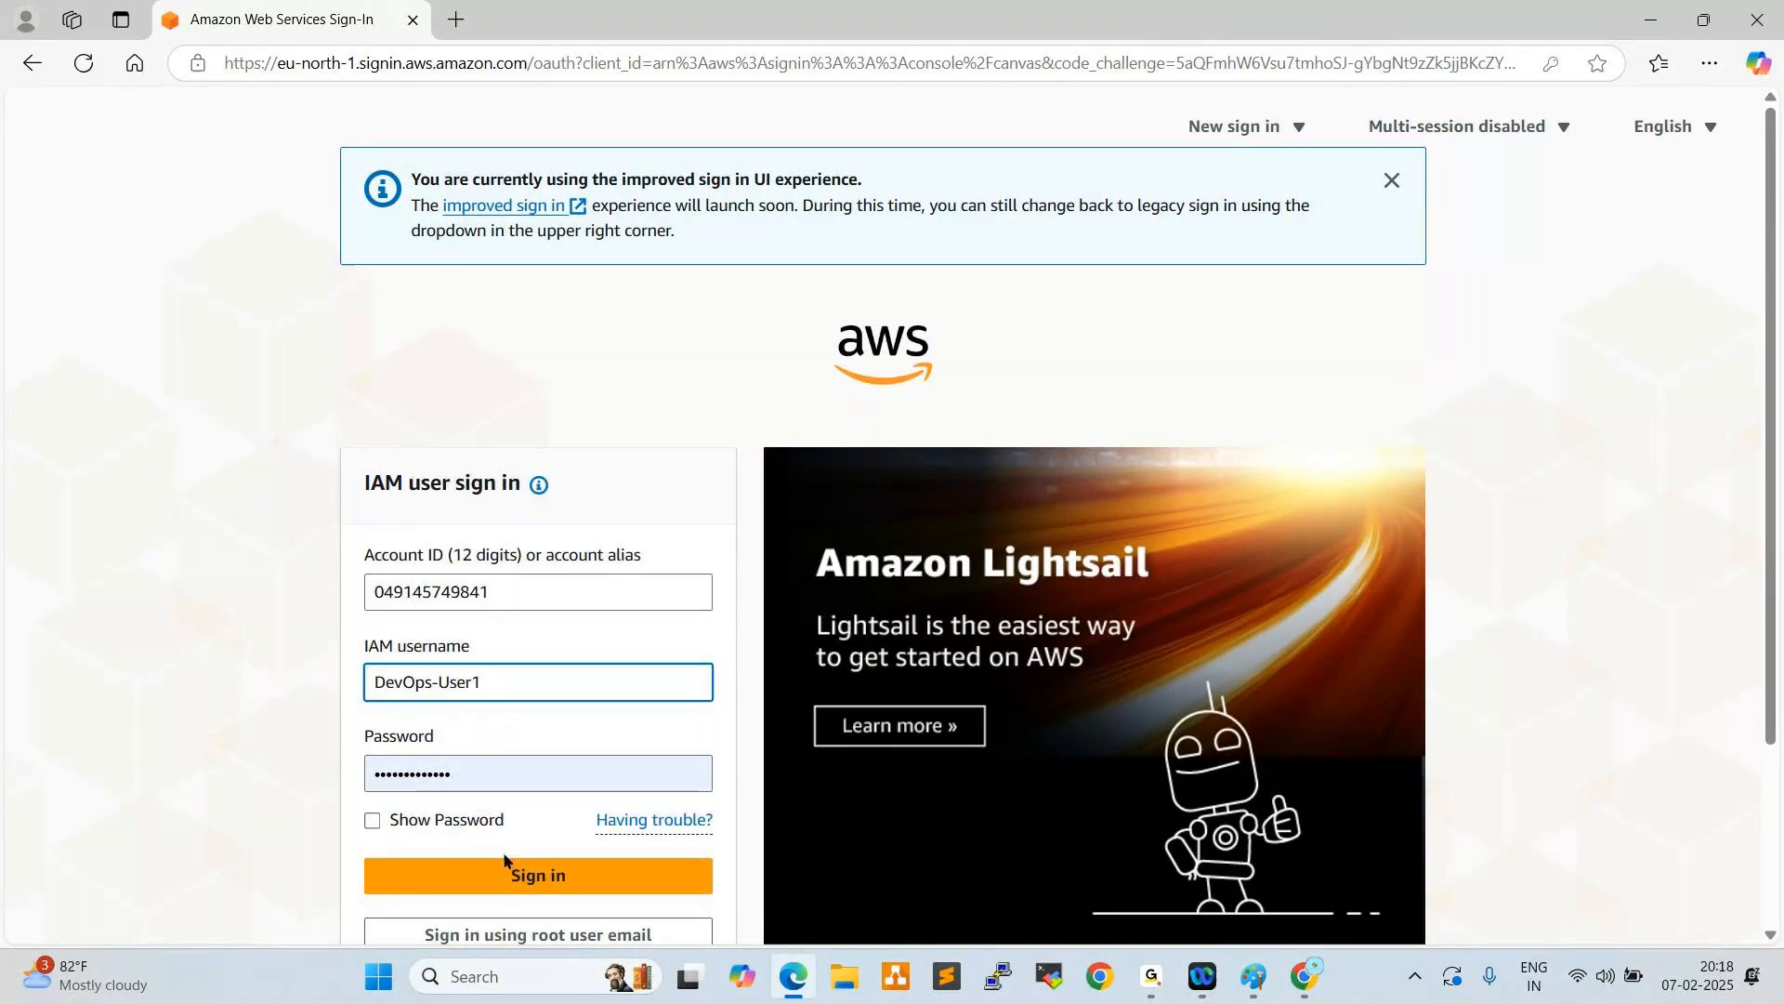
pyautogui.click(459, 877)
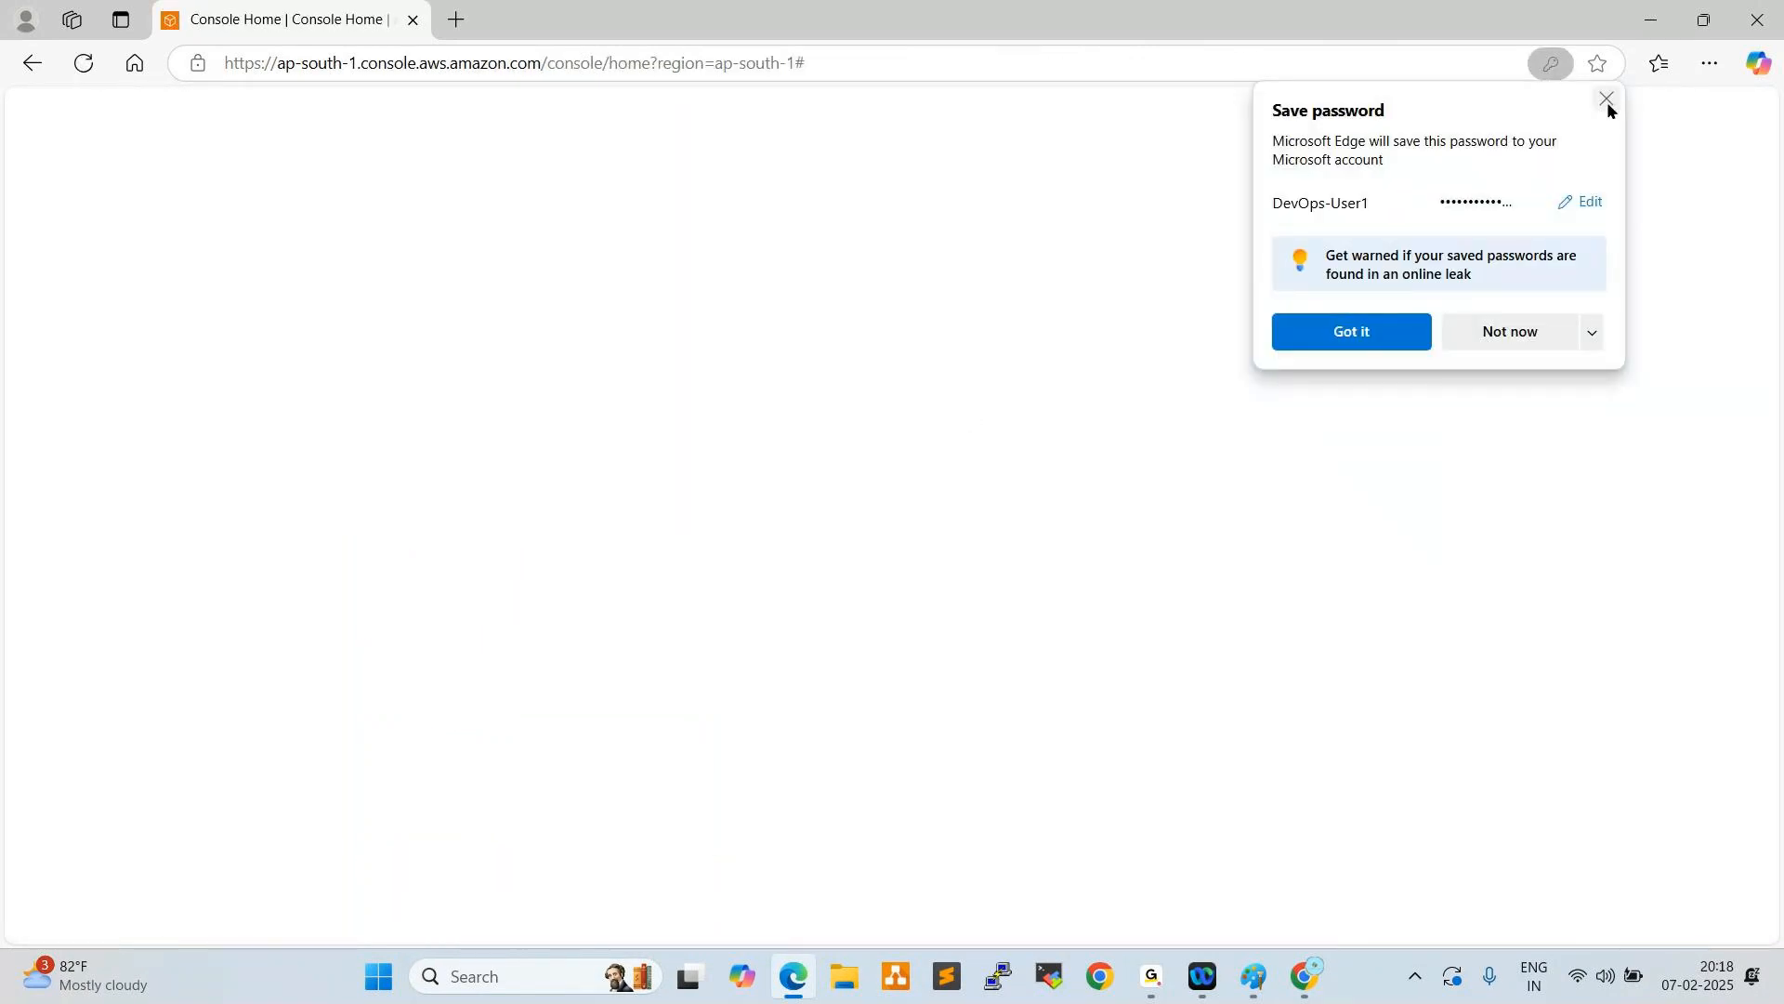
pyautogui.click(1607, 99)
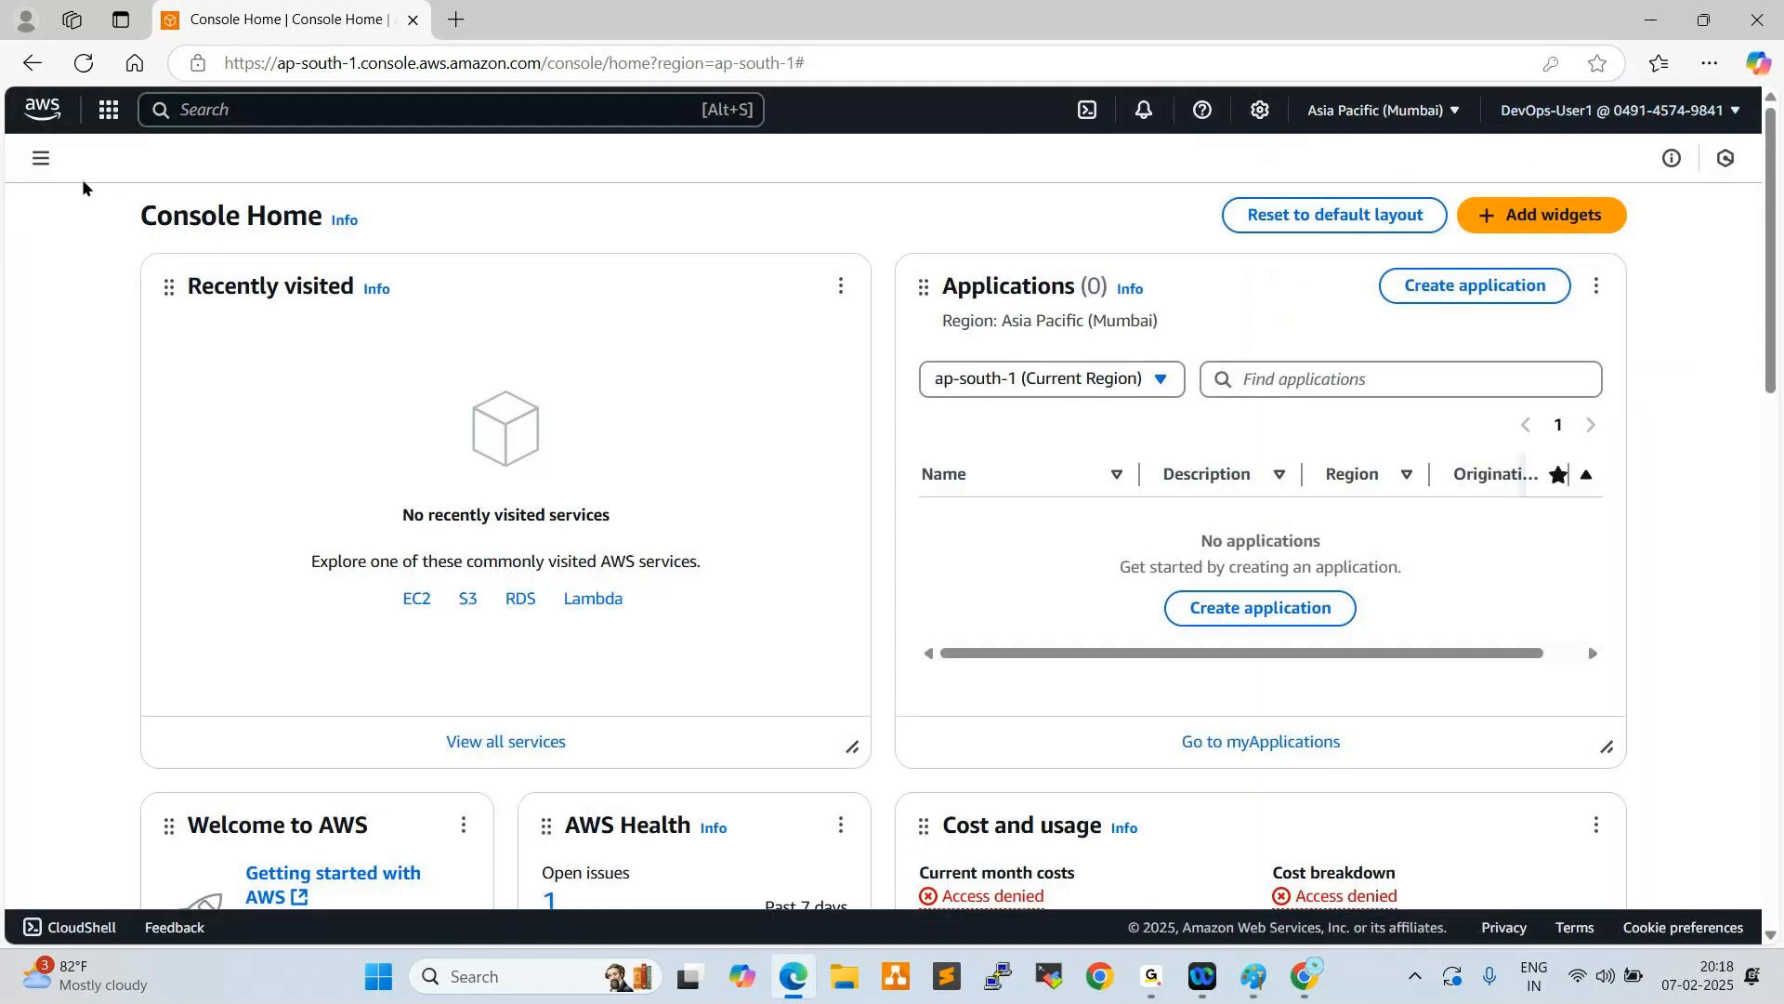
# - Open the EC2 service from the Compute category and go to its instances list
pyautogui.click(42, 160)
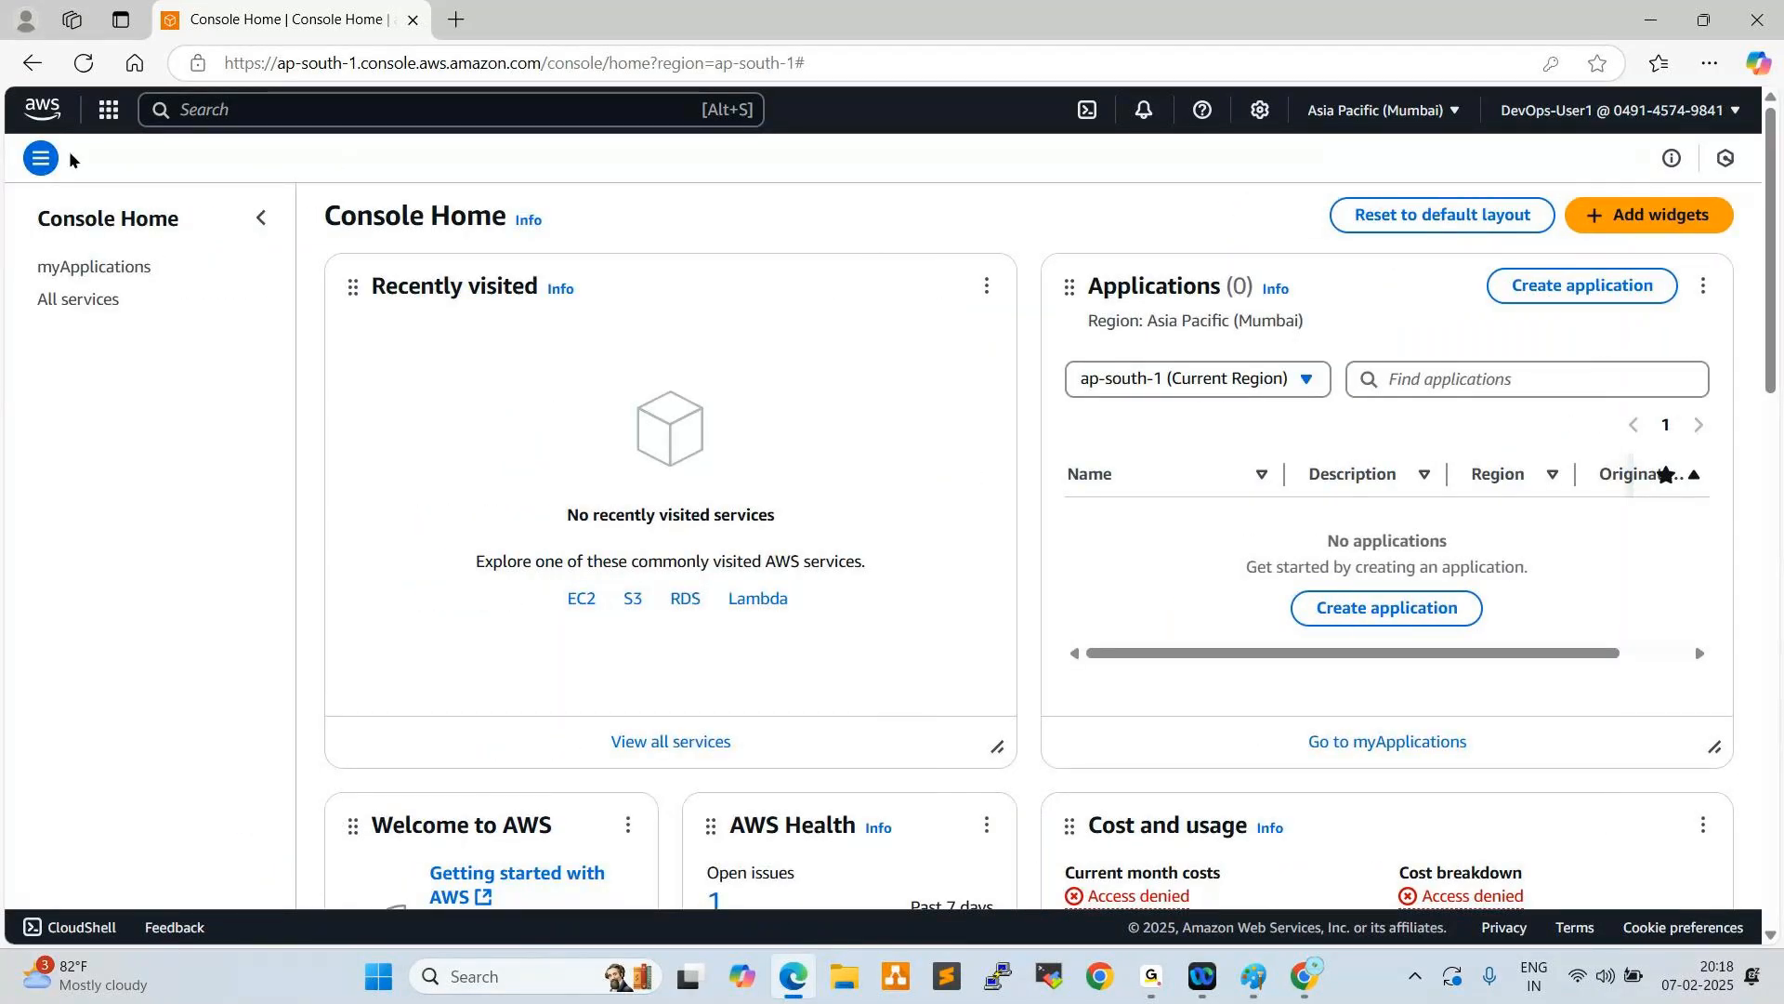
pyautogui.click(109, 111)
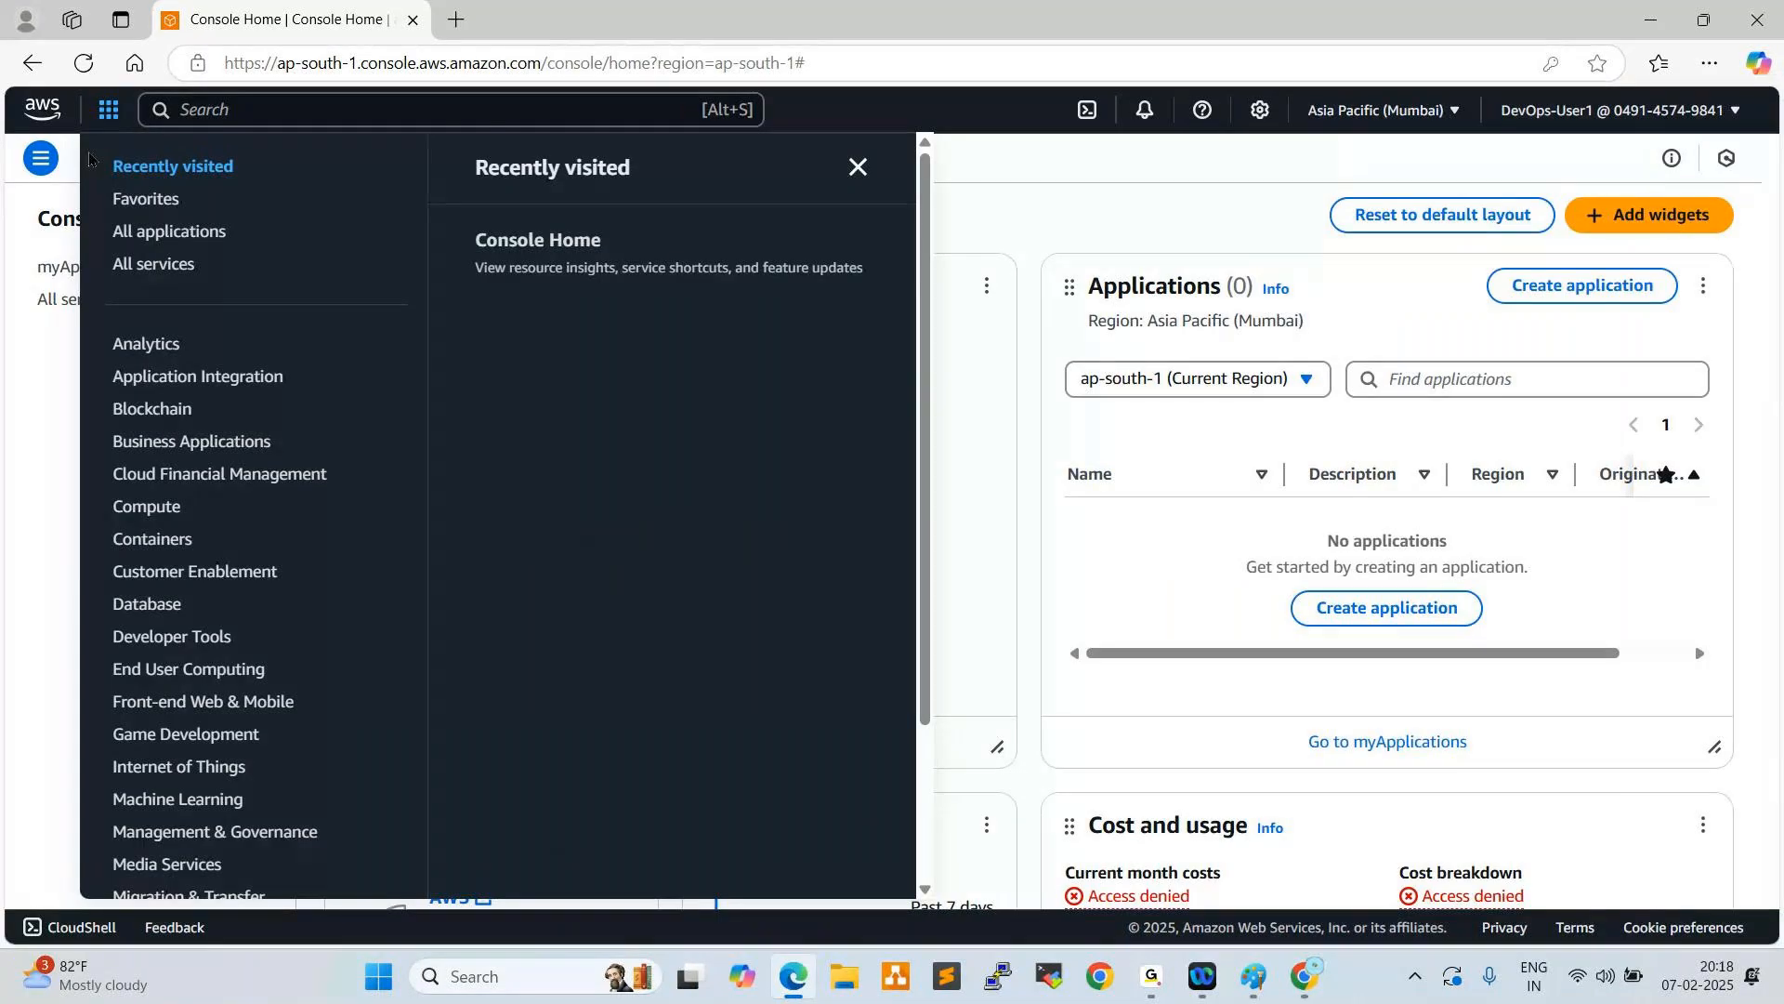
pyautogui.moveTo(147, 505)
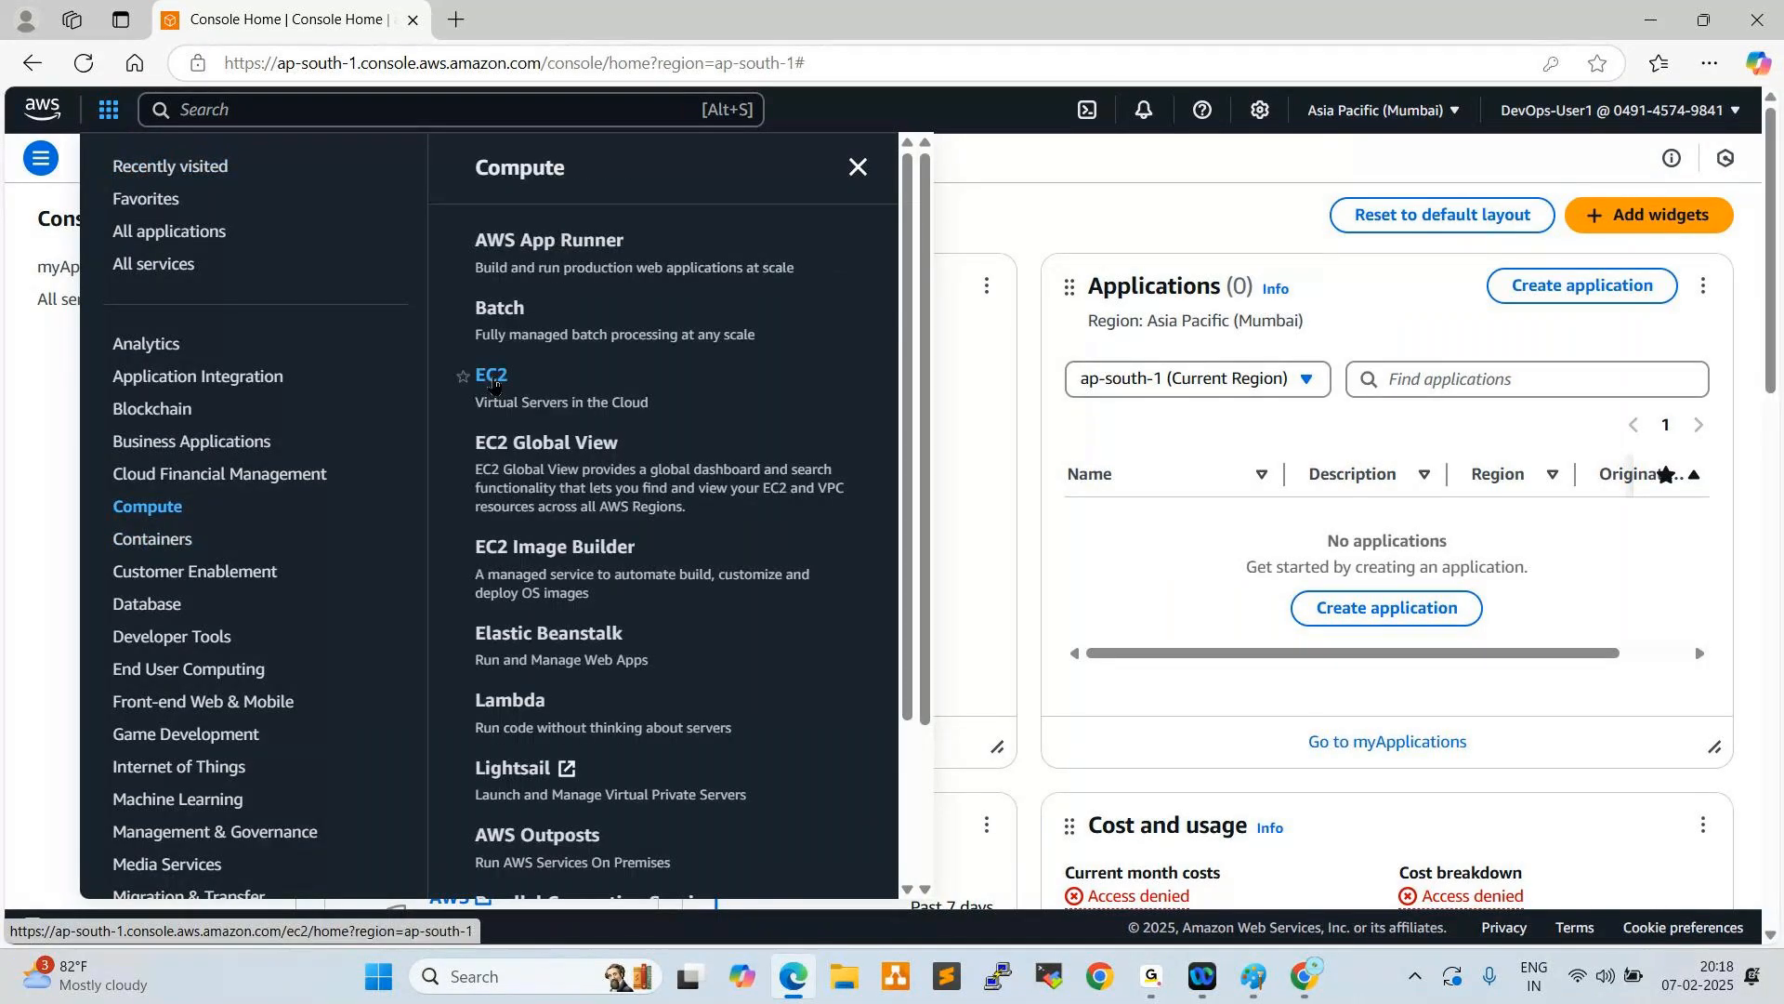
pyautogui.click(495, 371)
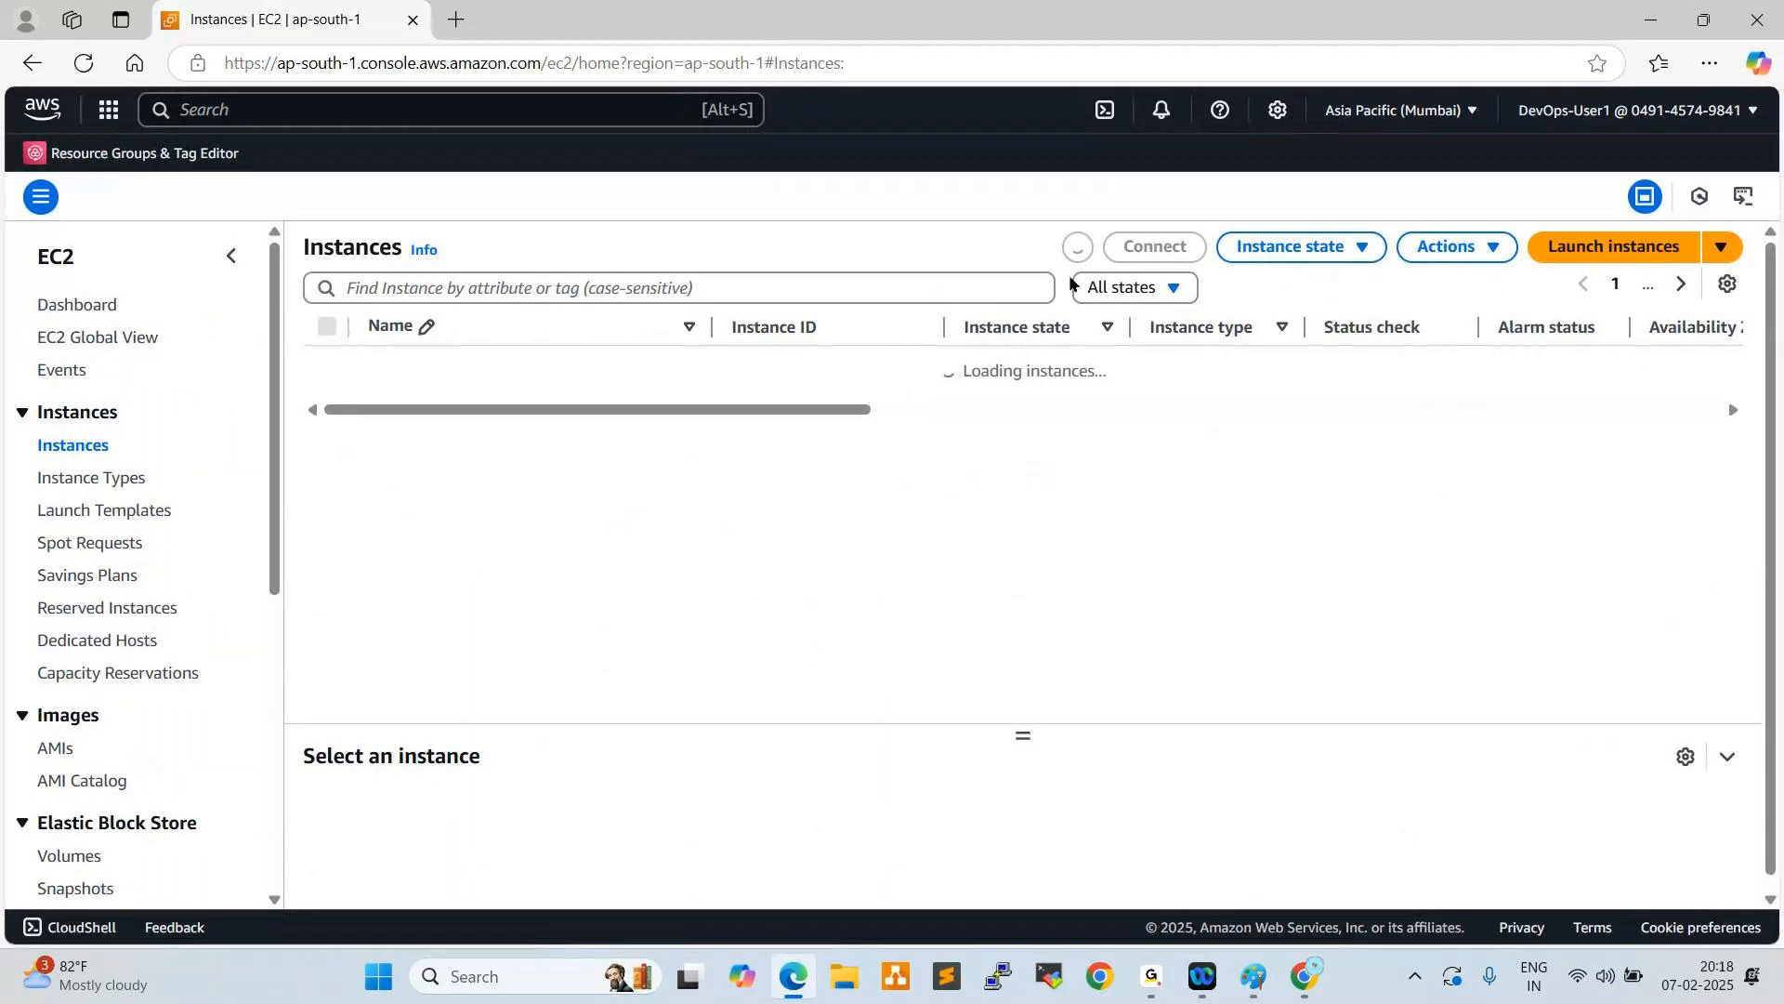
# - Begin launching a new EC2 instance and name it Test-Server
pyautogui.click(1637, 244)
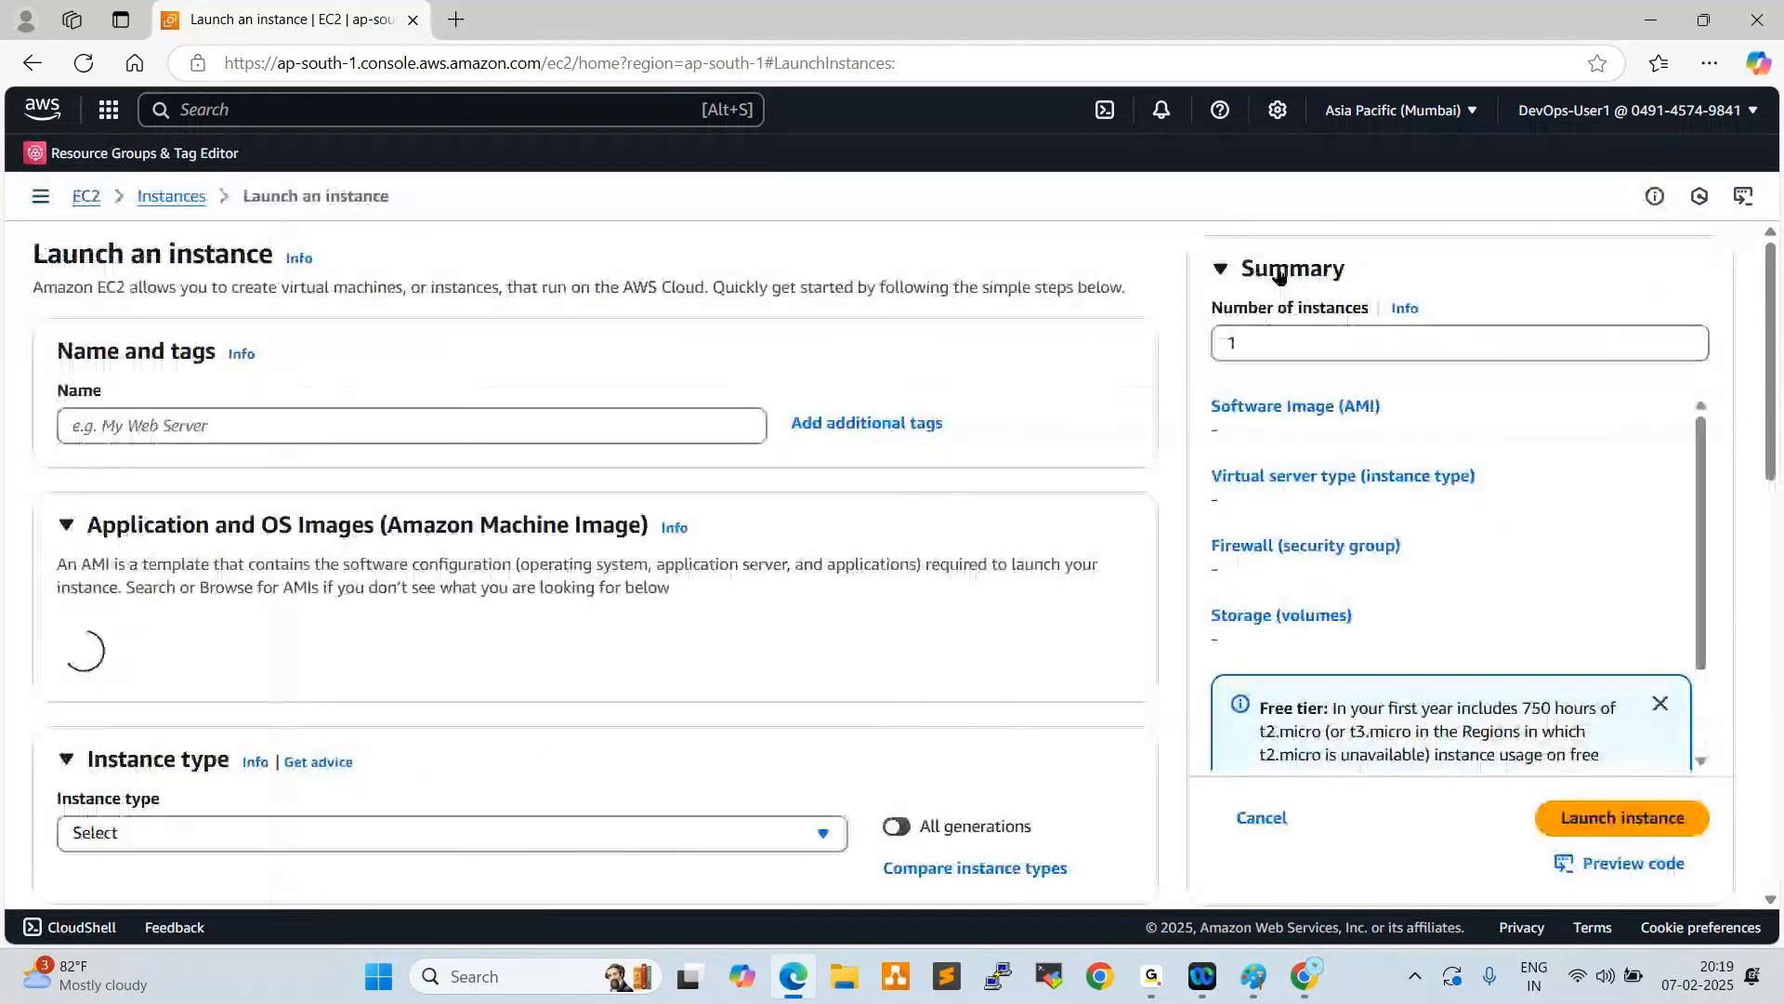
pyautogui.click(563, 426)
pyautogui.write('Test-S')
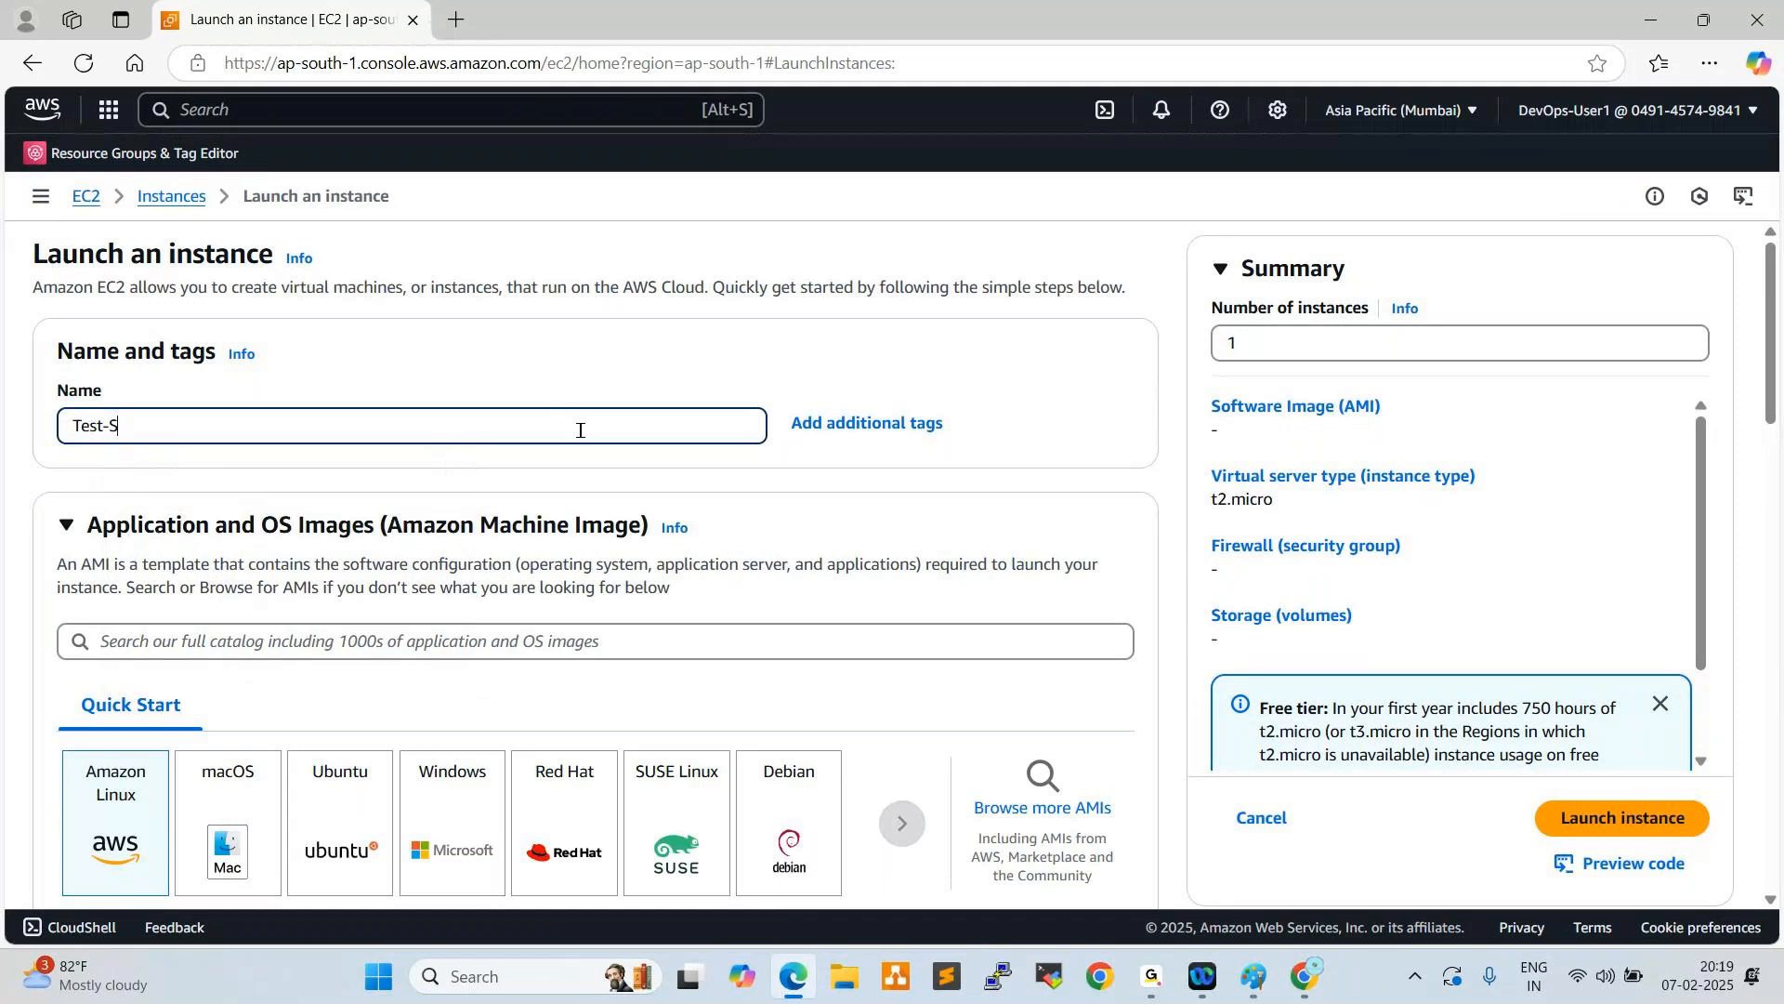
pyautogui.write('erver')
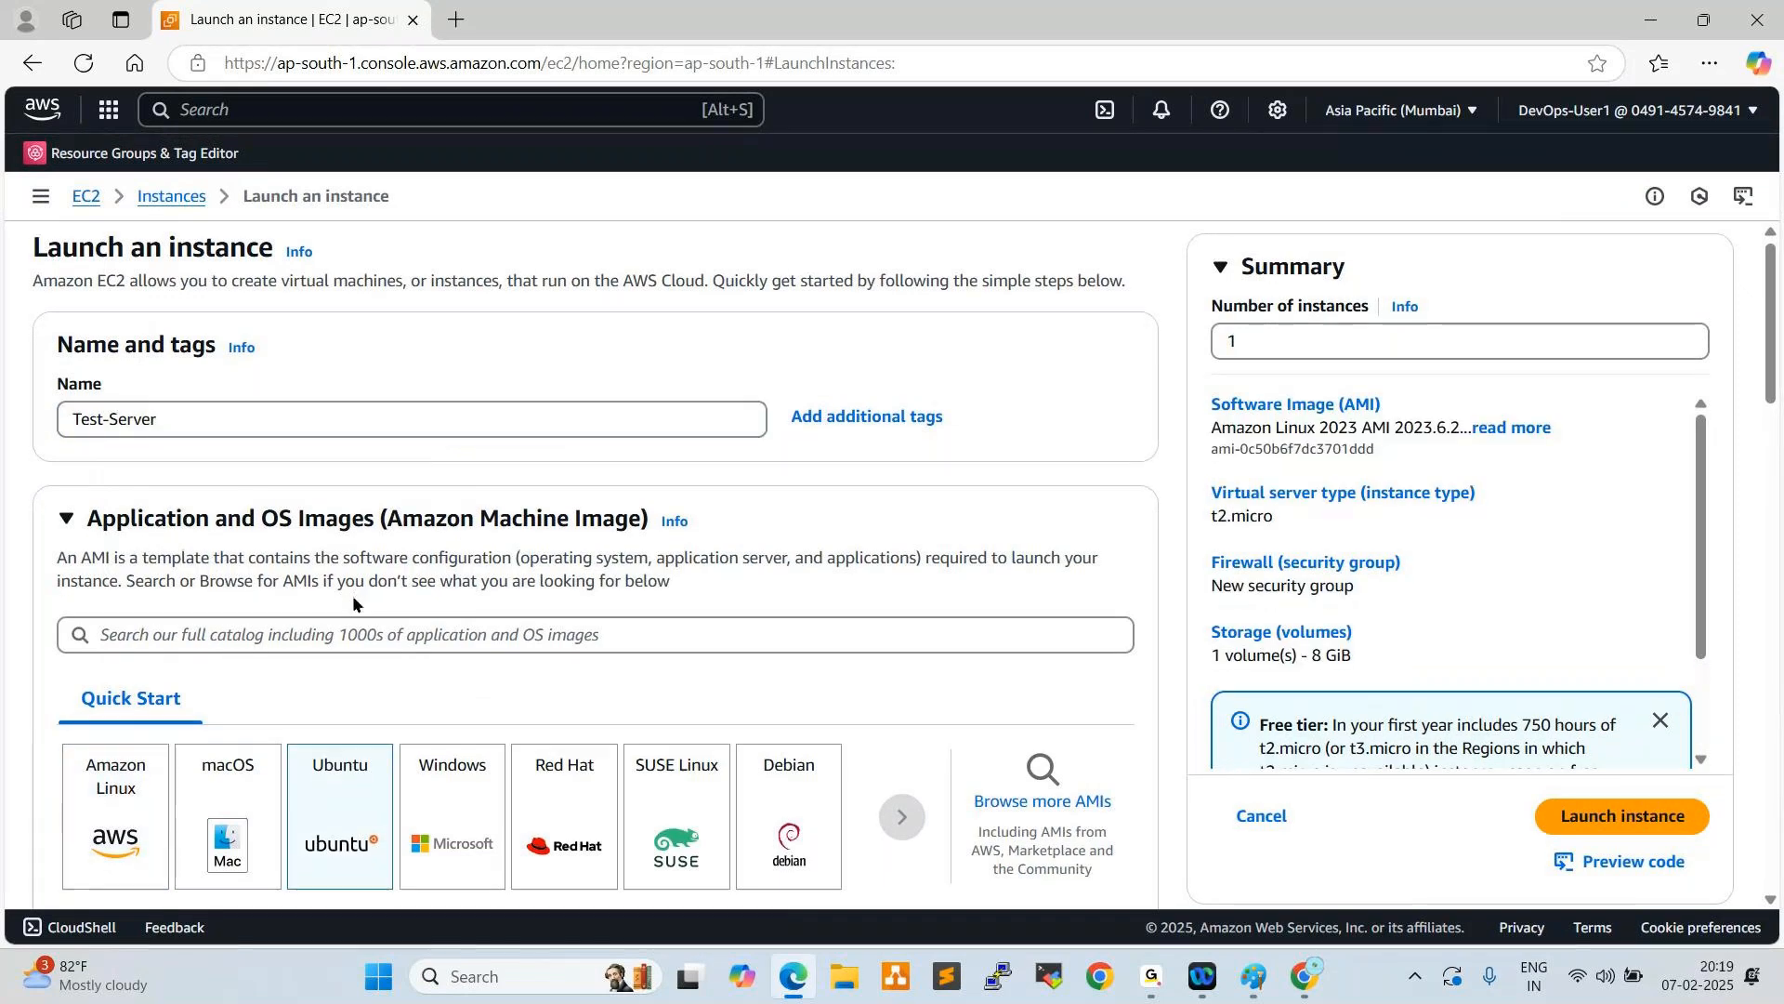
# - Choose Ubuntu Server 22.04 LTS (HVM), SSD Volume Type as the machine image and accept the resulting settings changes
pyautogui.scroll(-3, 351, 606)
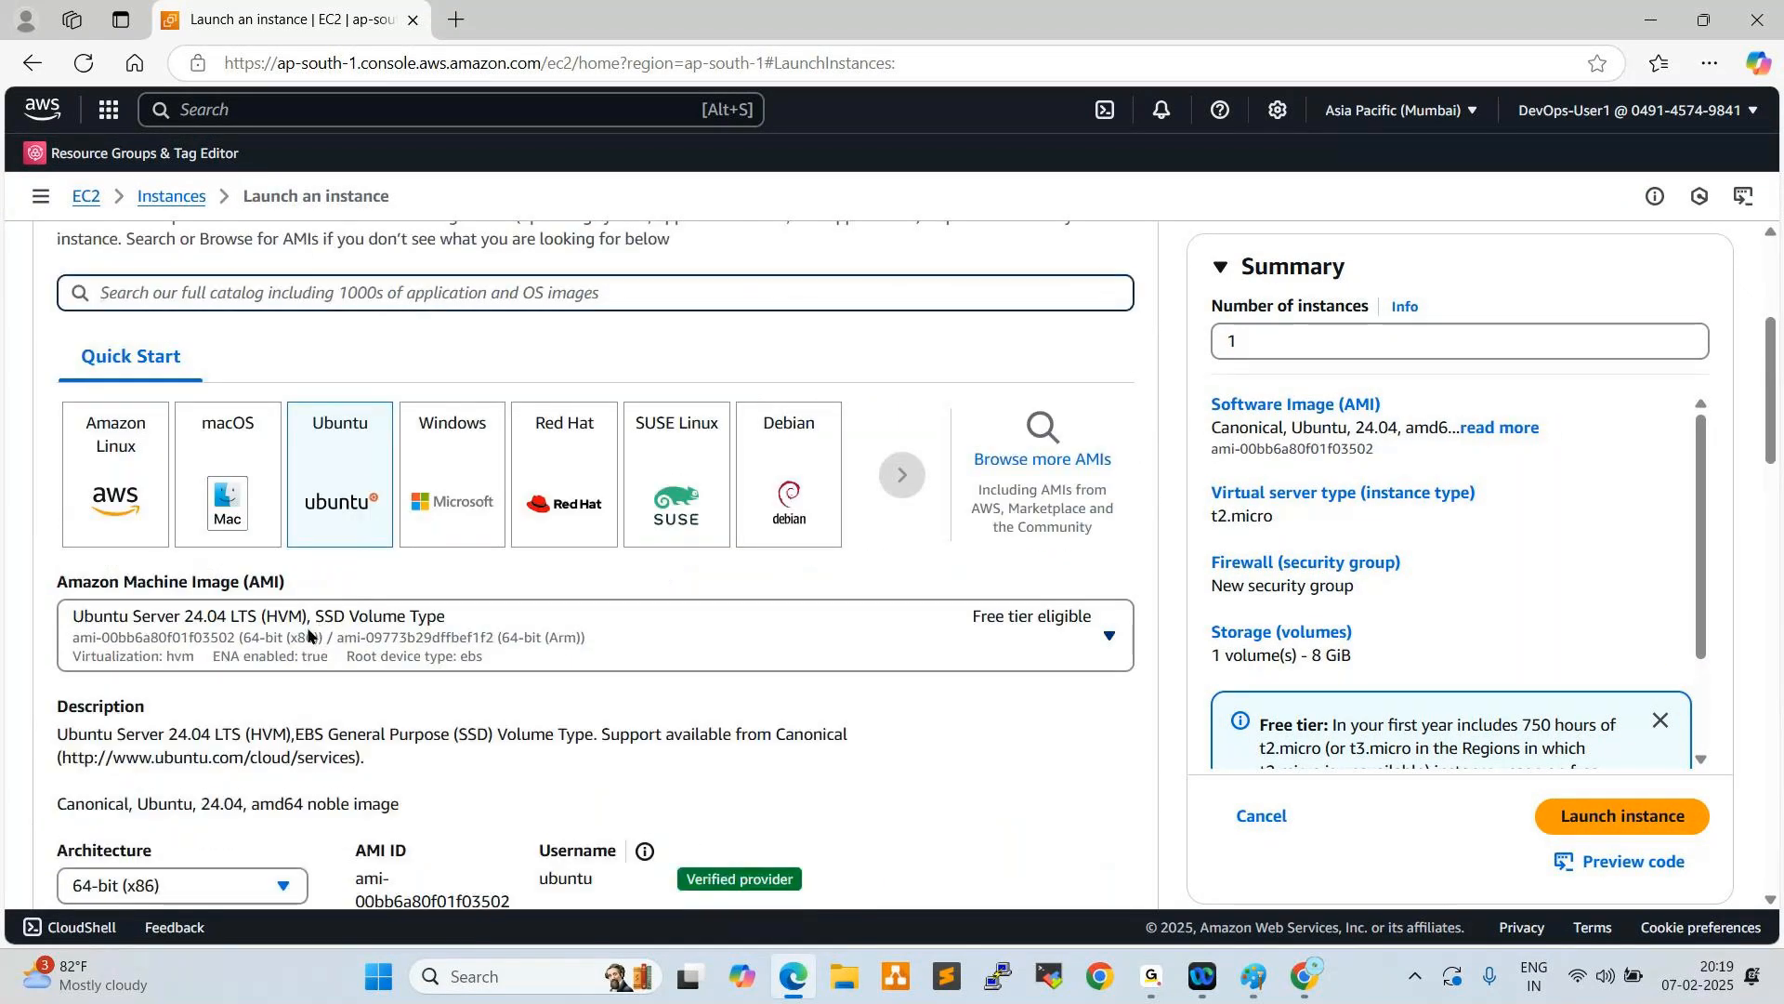
pyautogui.scroll(-2, 359, 556)
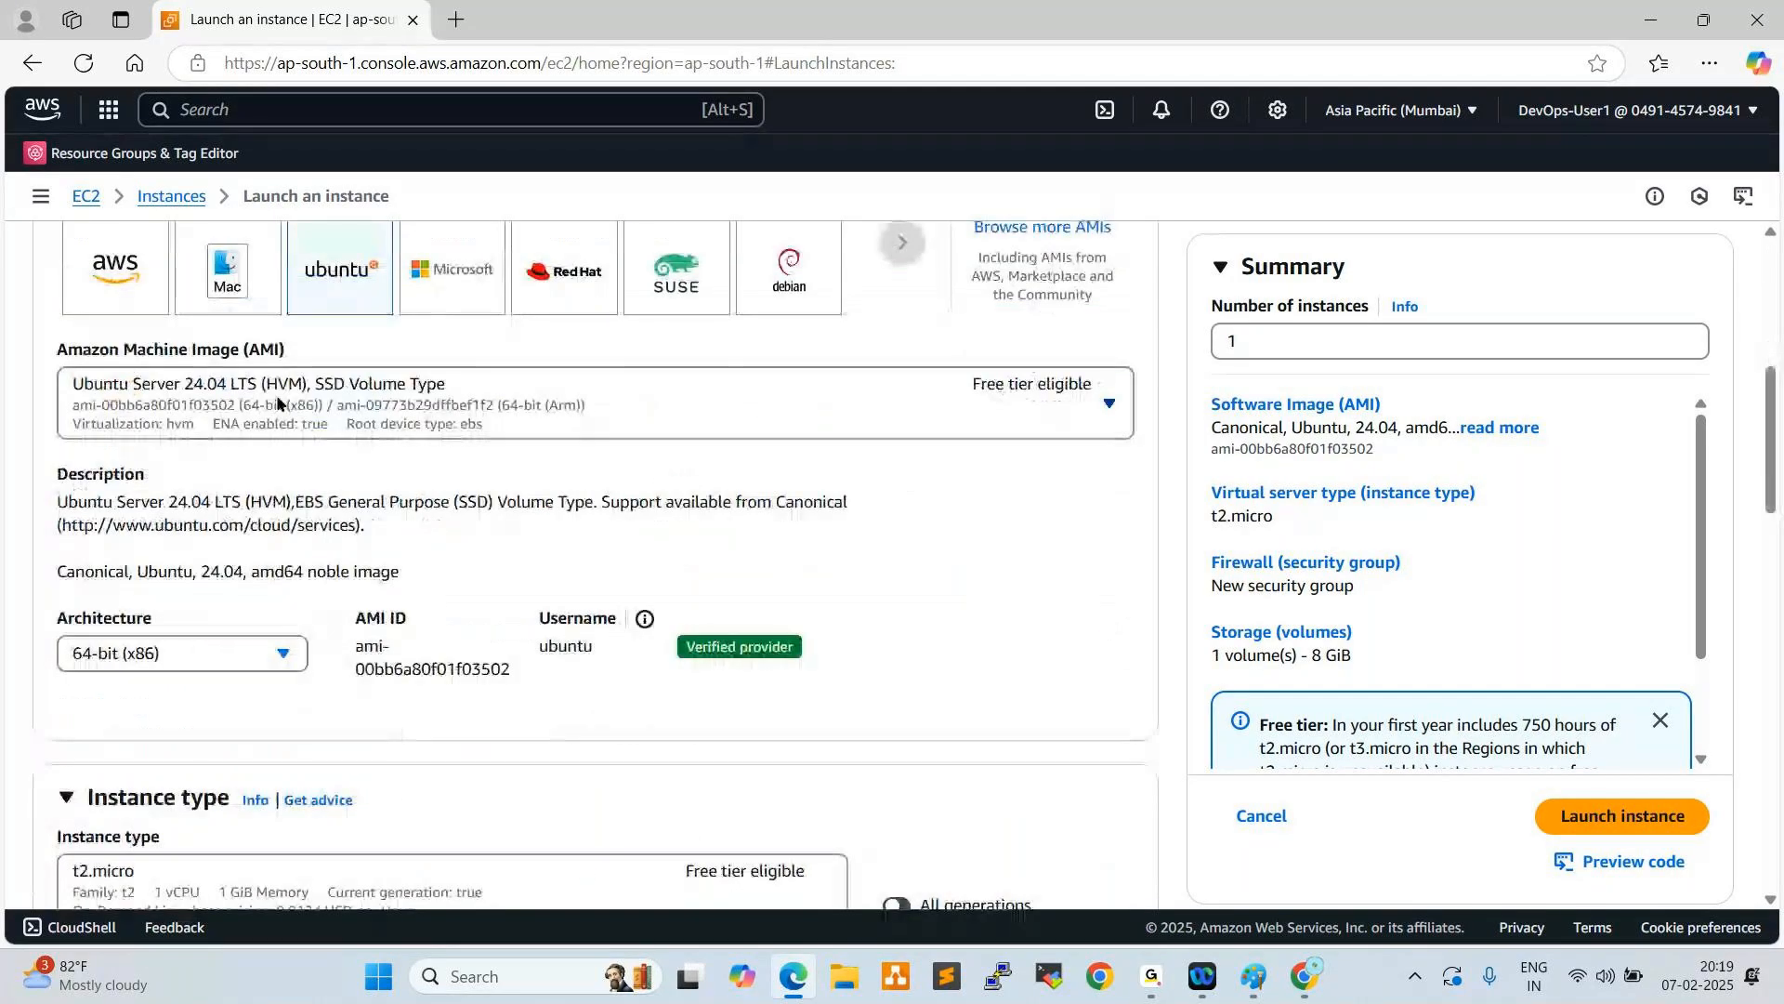
pyautogui.click(307, 401)
pyautogui.click(232, 571)
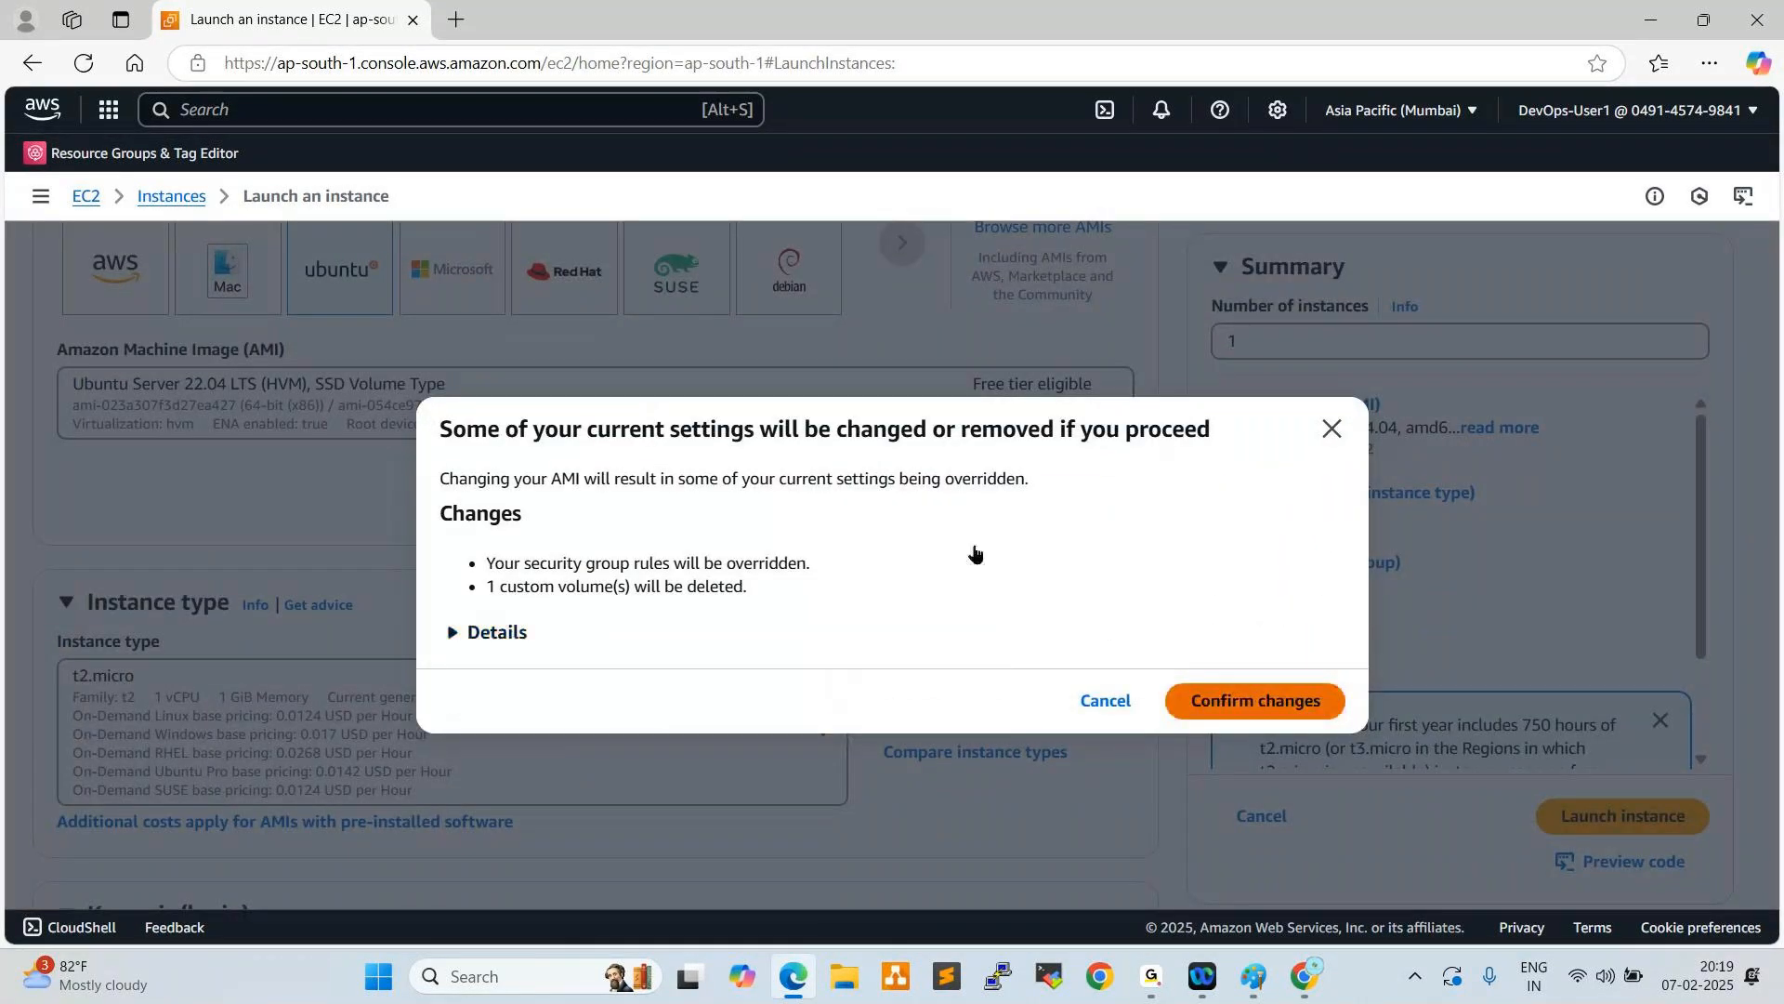
pyautogui.press('Return')
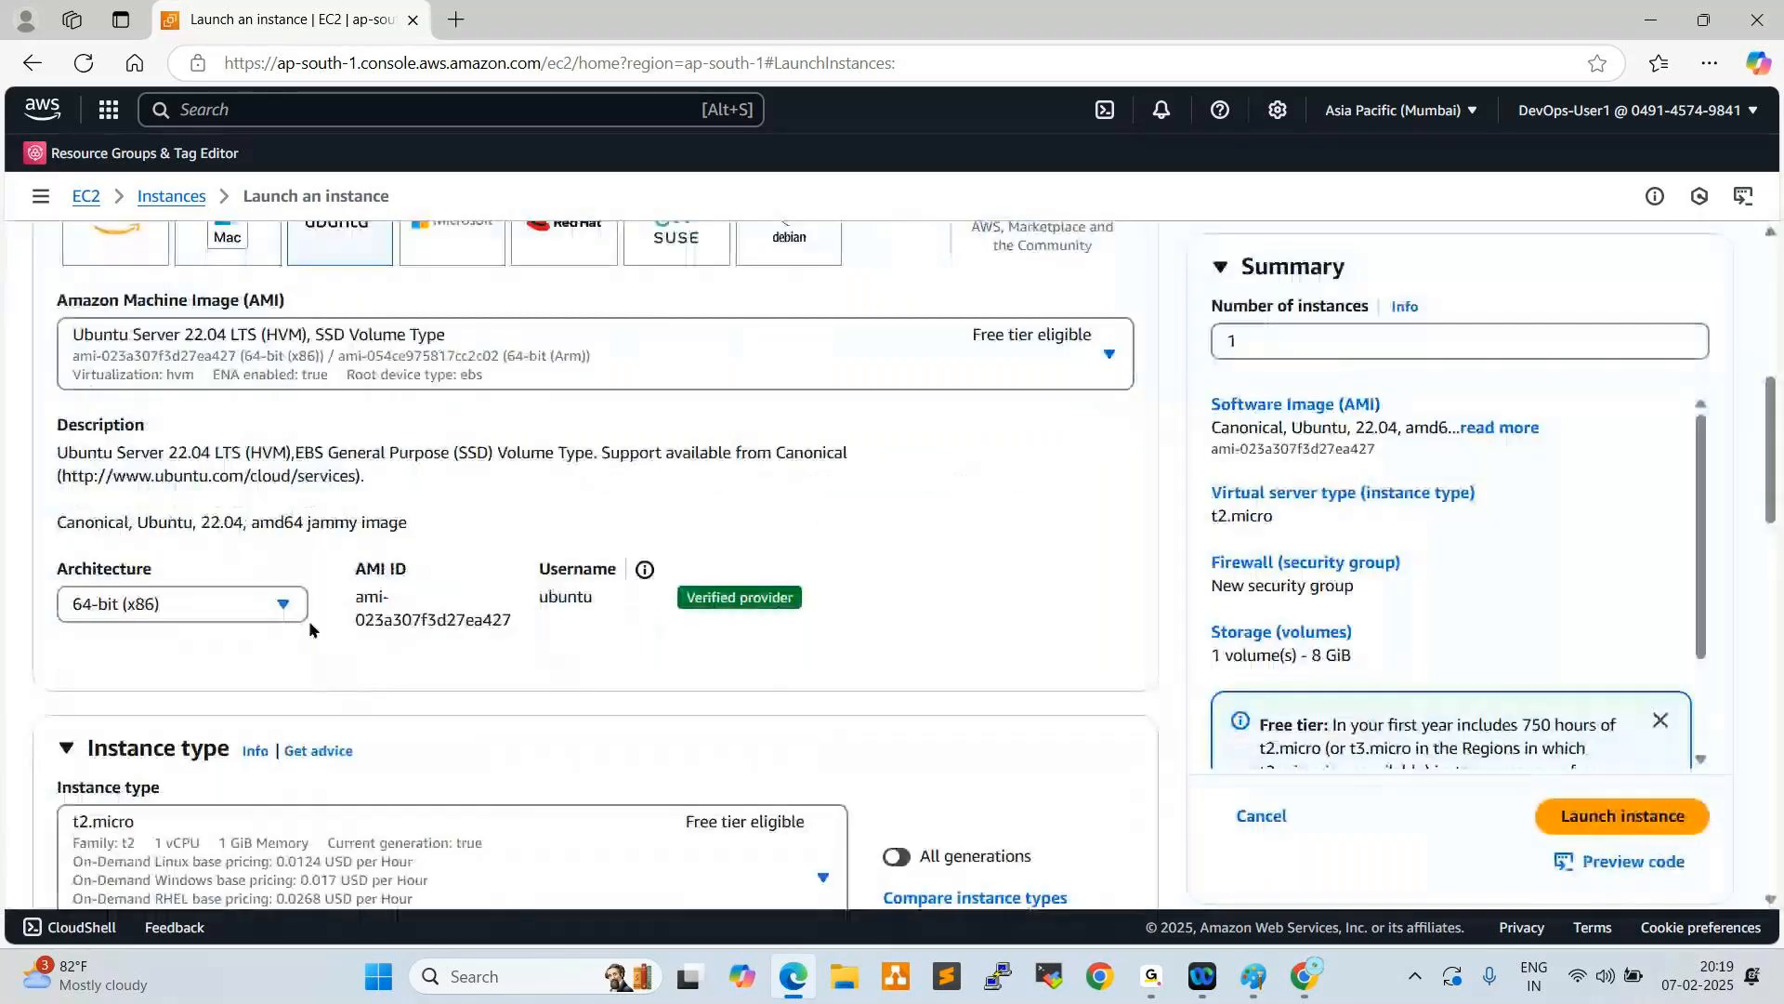
# - Select Masterkey as the key pair for the instance
pyautogui.scroll(-3, 309, 621)
pyautogui.click(182, 757)
pyautogui.click(279, 645)
# - Assign the existing security group ALLTCP-SG to the instance in the network settings
pyautogui.scroll(-4, 398, 521)
pyautogui.scroll(-1, 399, 530)
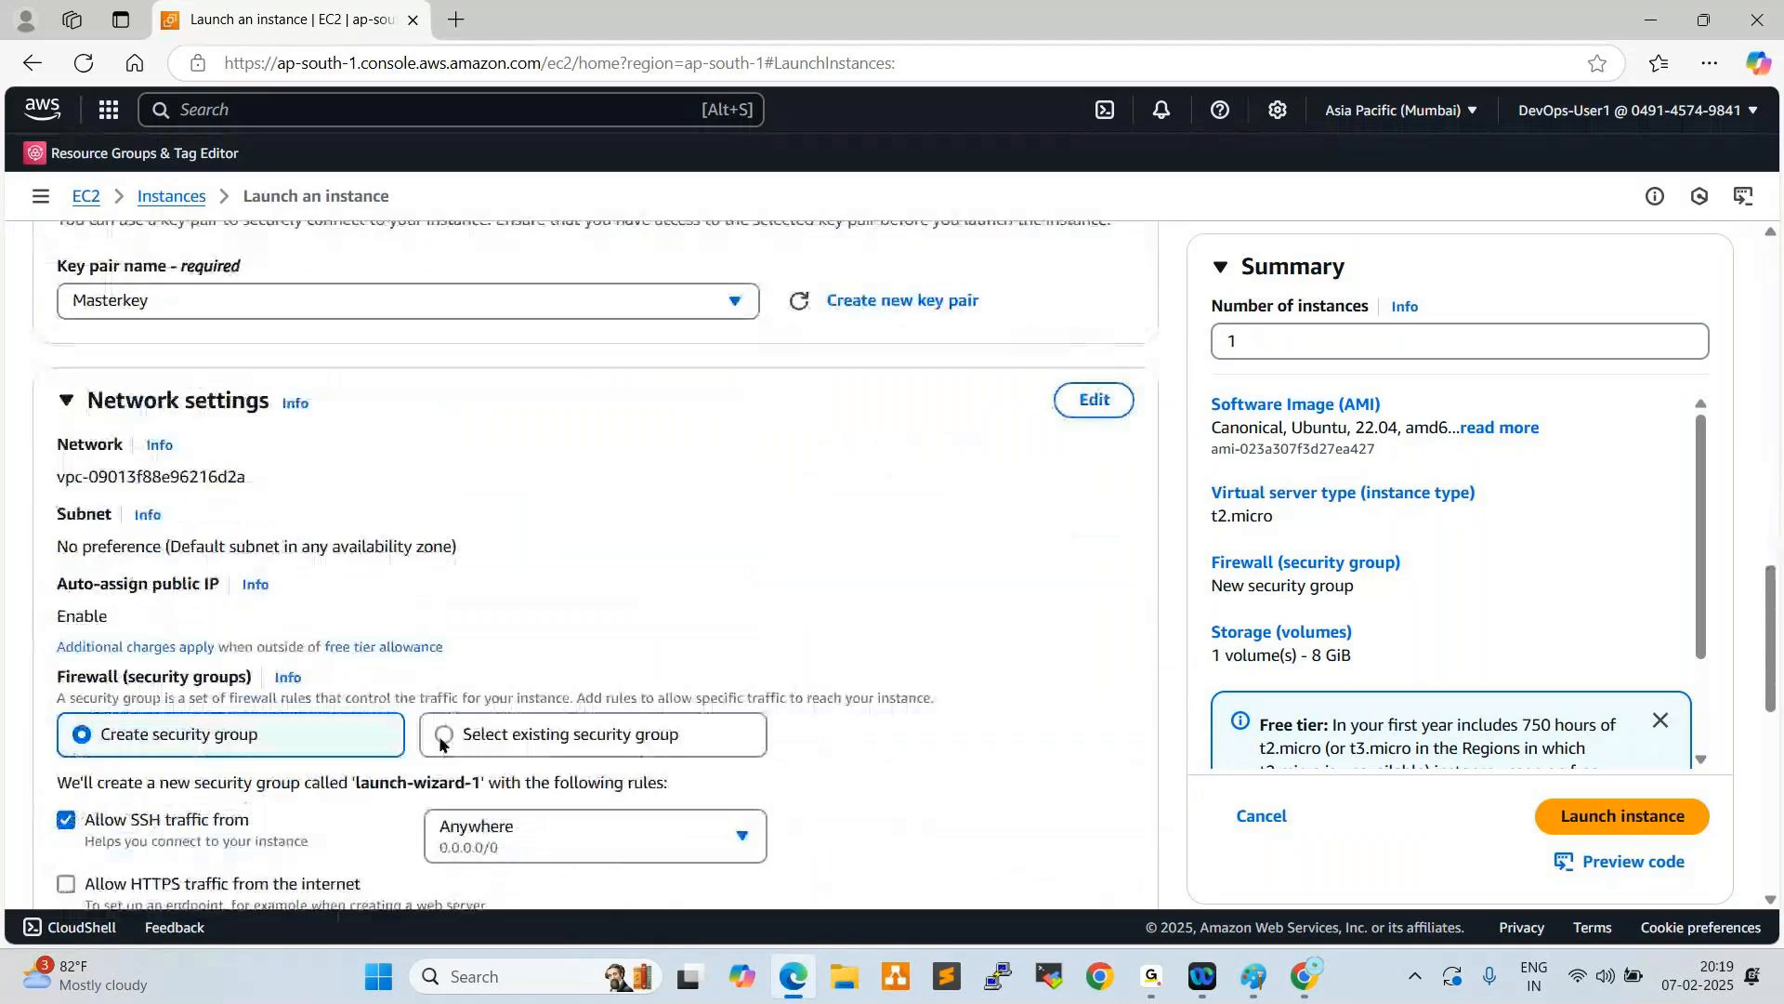
pyautogui.click(443, 736)
pyautogui.scroll(-2, 461, 573)
pyautogui.click(461, 583)
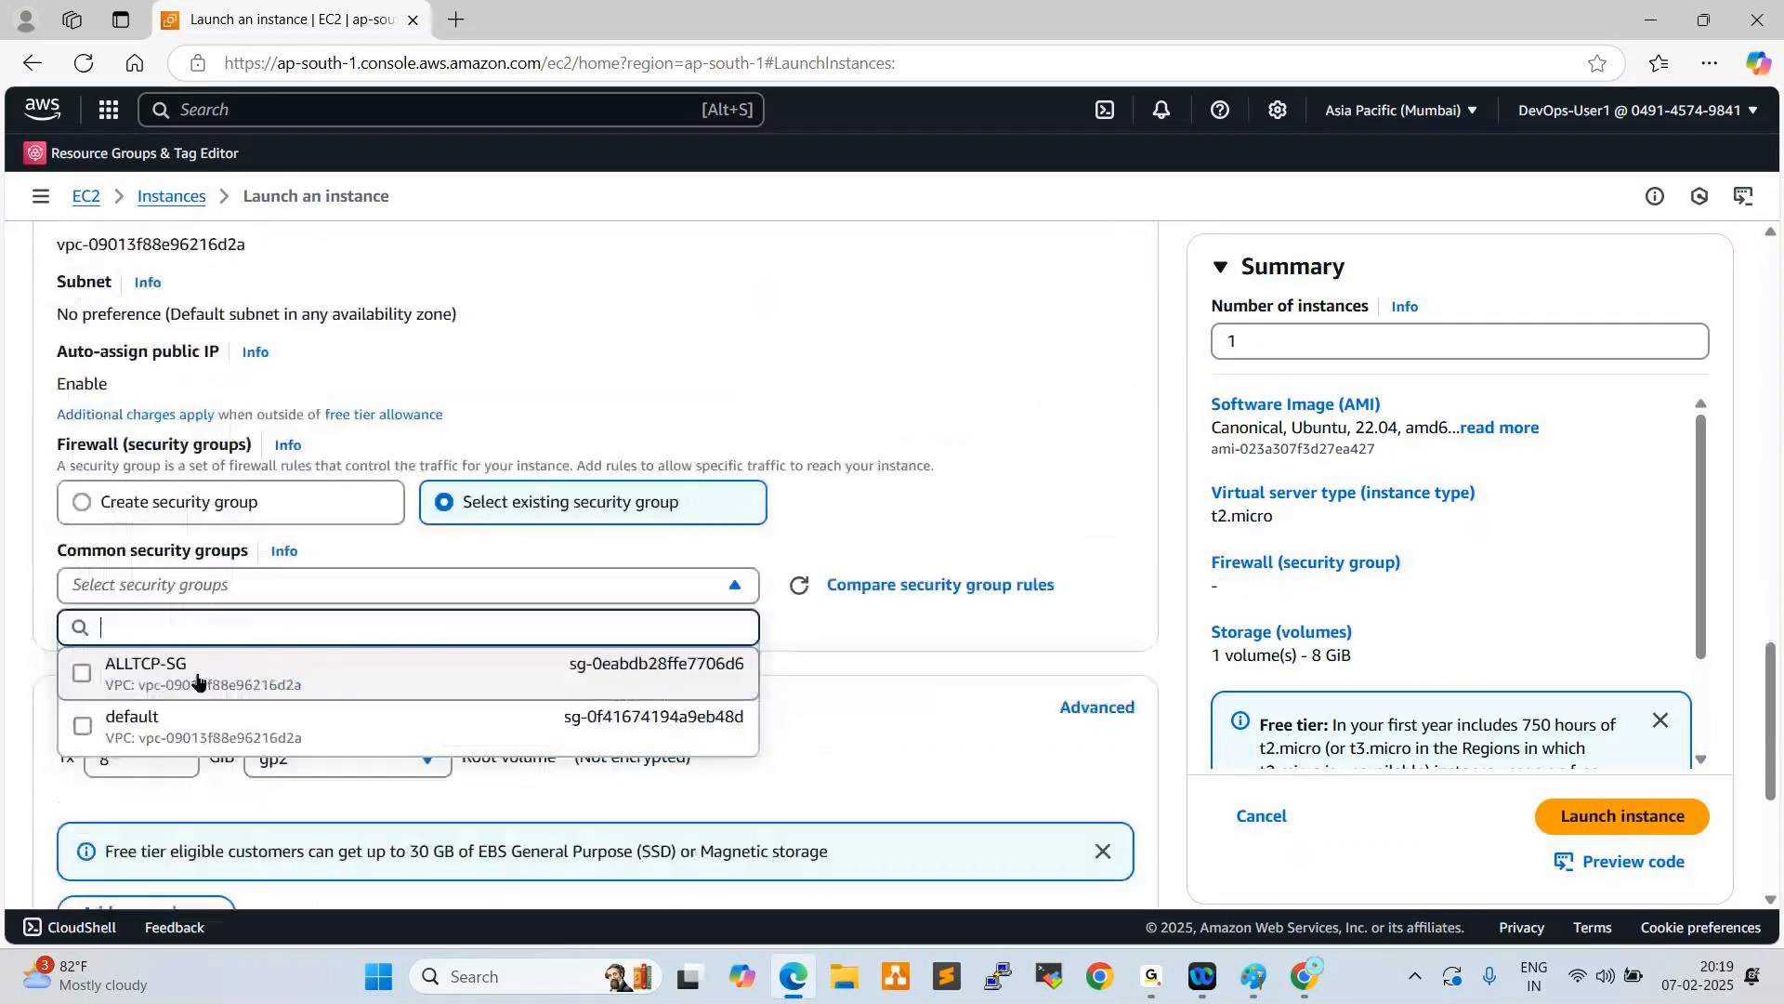
pyautogui.click(361, 665)
# - Launch the Test-Server instance with the default 8 GiB gp2 storage and return to the instances list
pyautogui.scroll(-2, 362, 650)
pyautogui.scroll(-1, 361, 549)
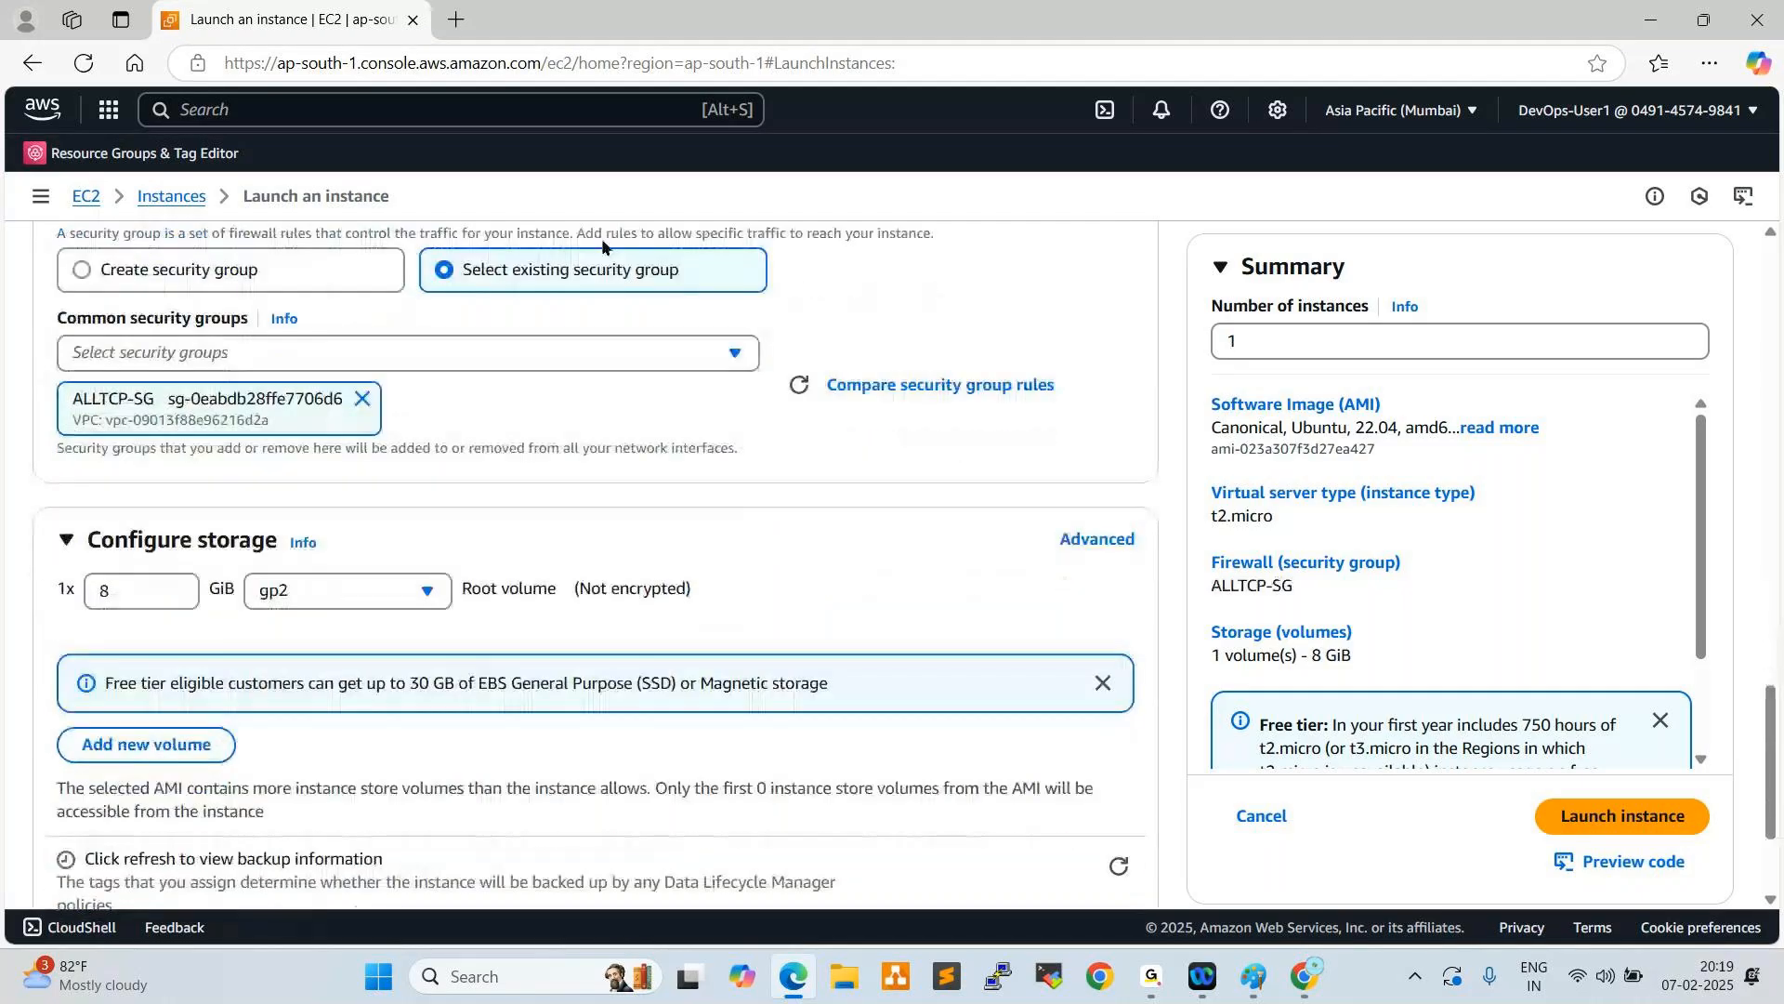
pyautogui.click(1615, 830)
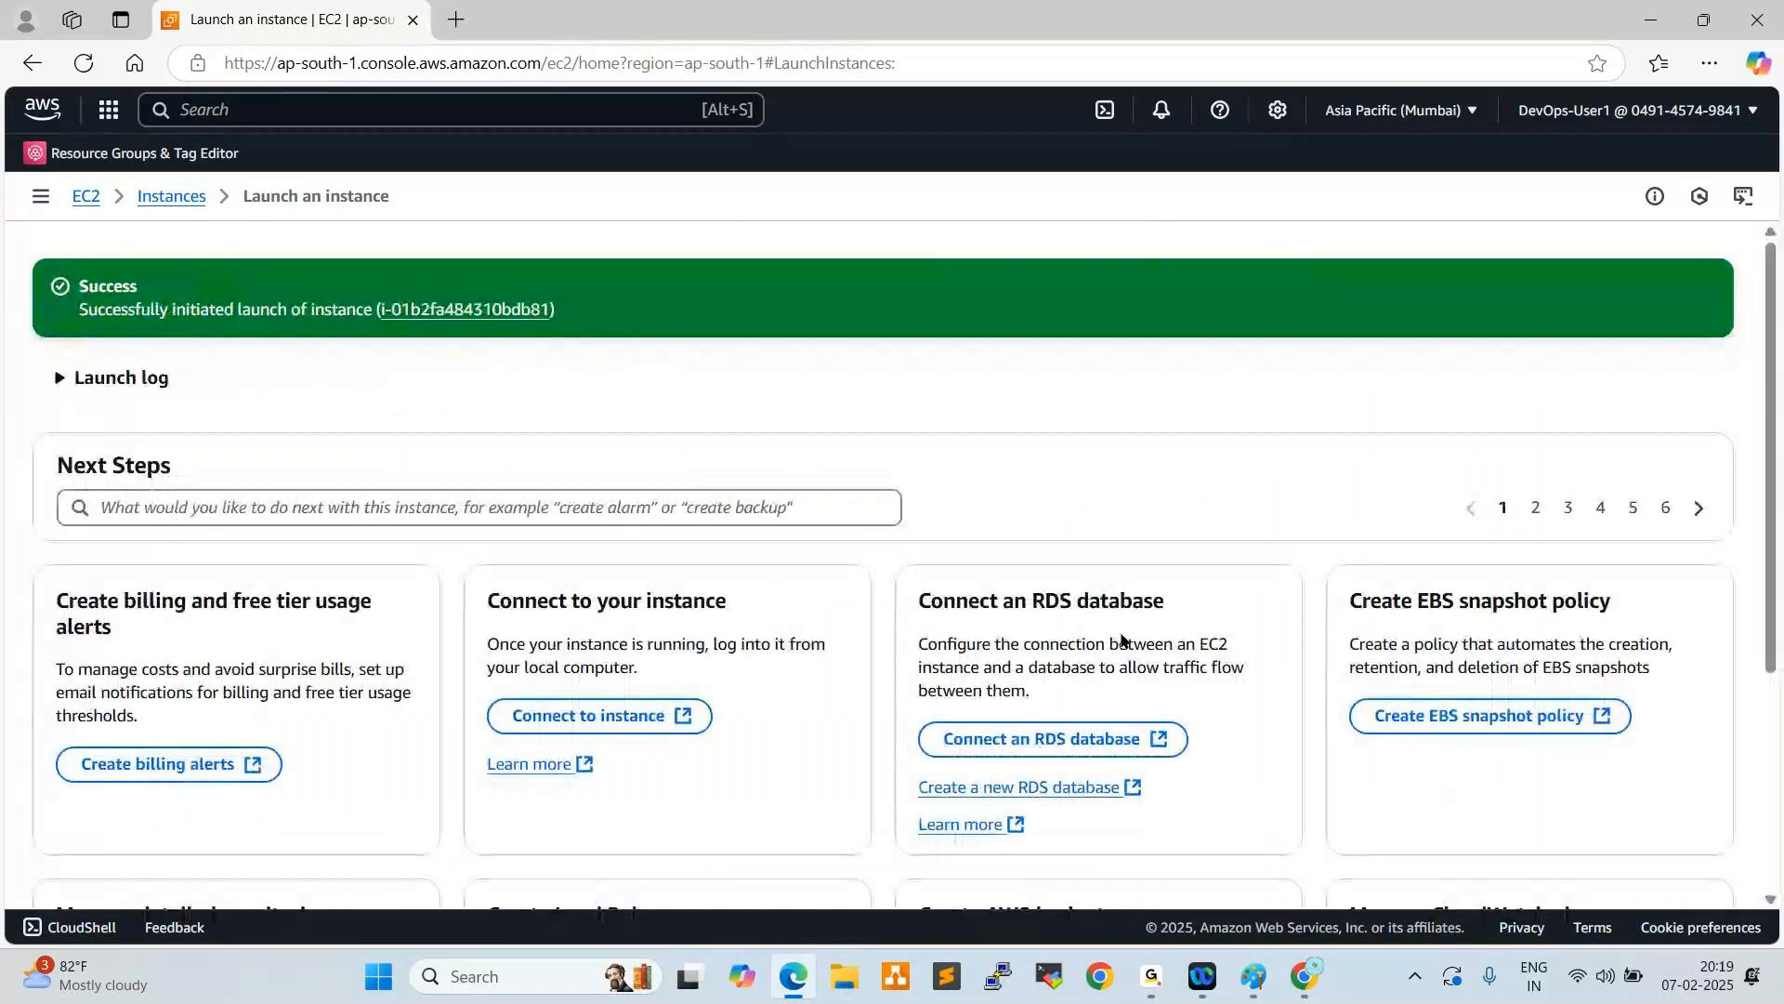
pyautogui.click(181, 197)
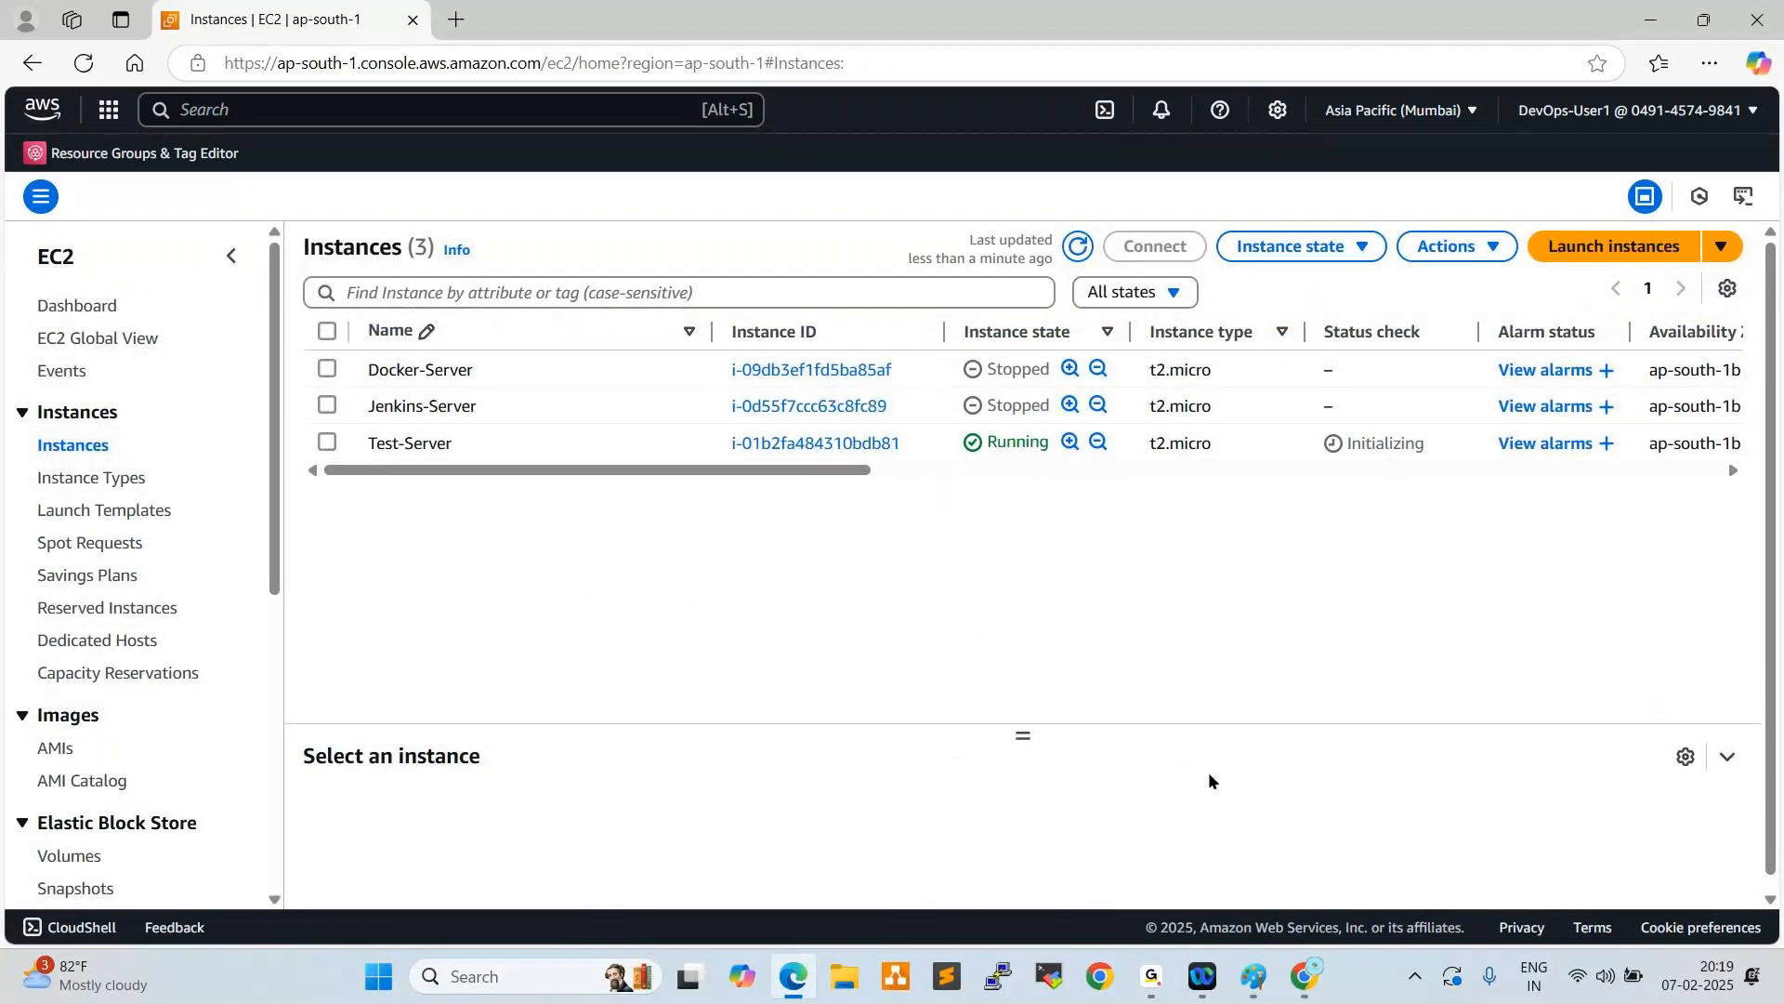
# - Switch to Chrome, refresh the CloudTrail event history until the launch is recorded, and examine the RunInstances event's user name and time
pyautogui.click(1302, 975)
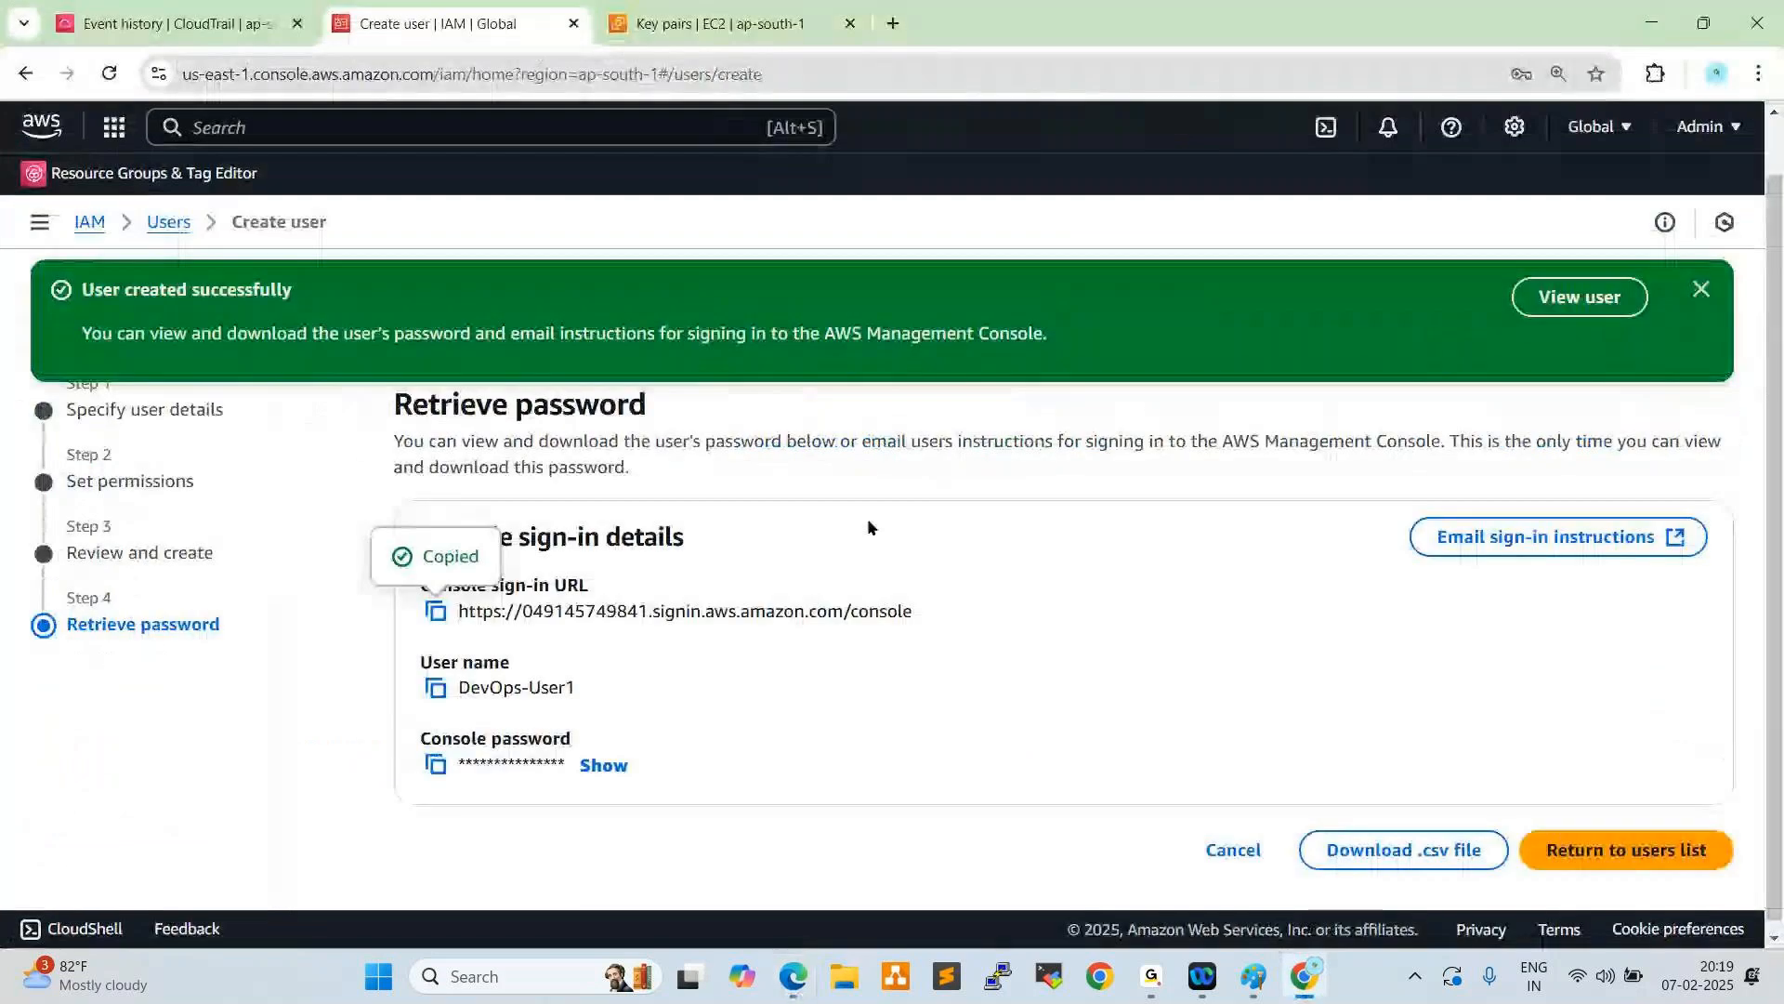
pyautogui.click(147, 13)
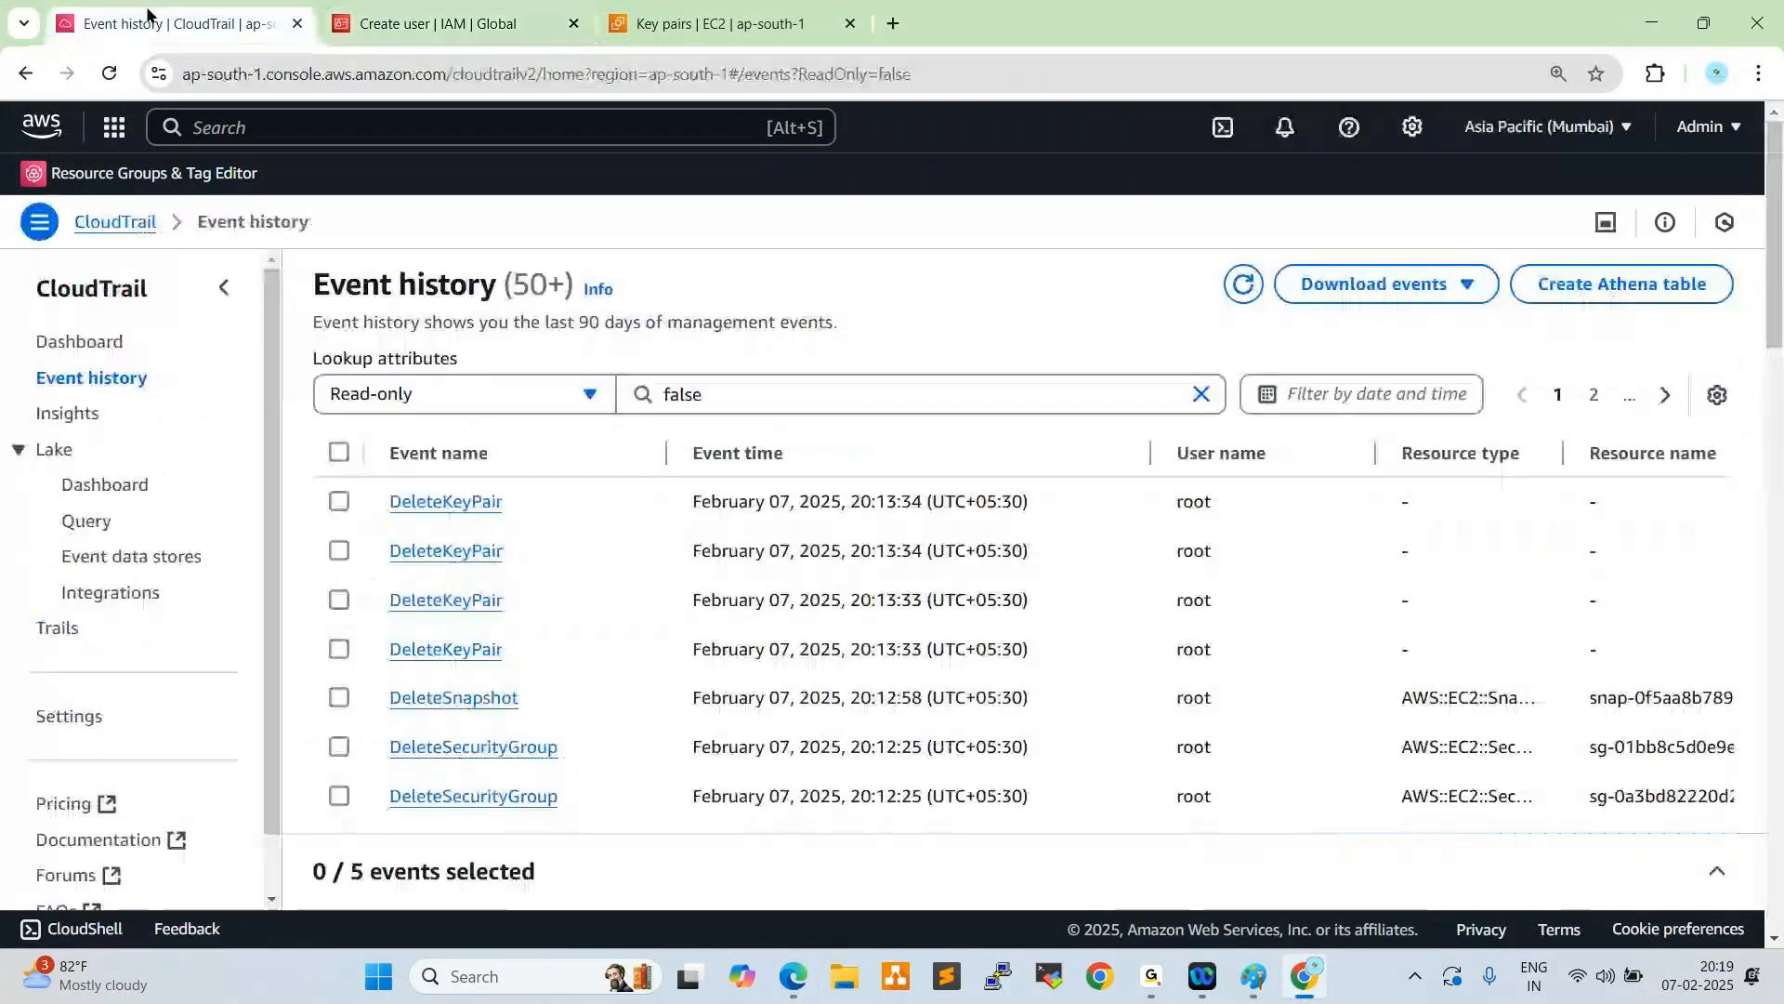
pyautogui.click(1245, 284)
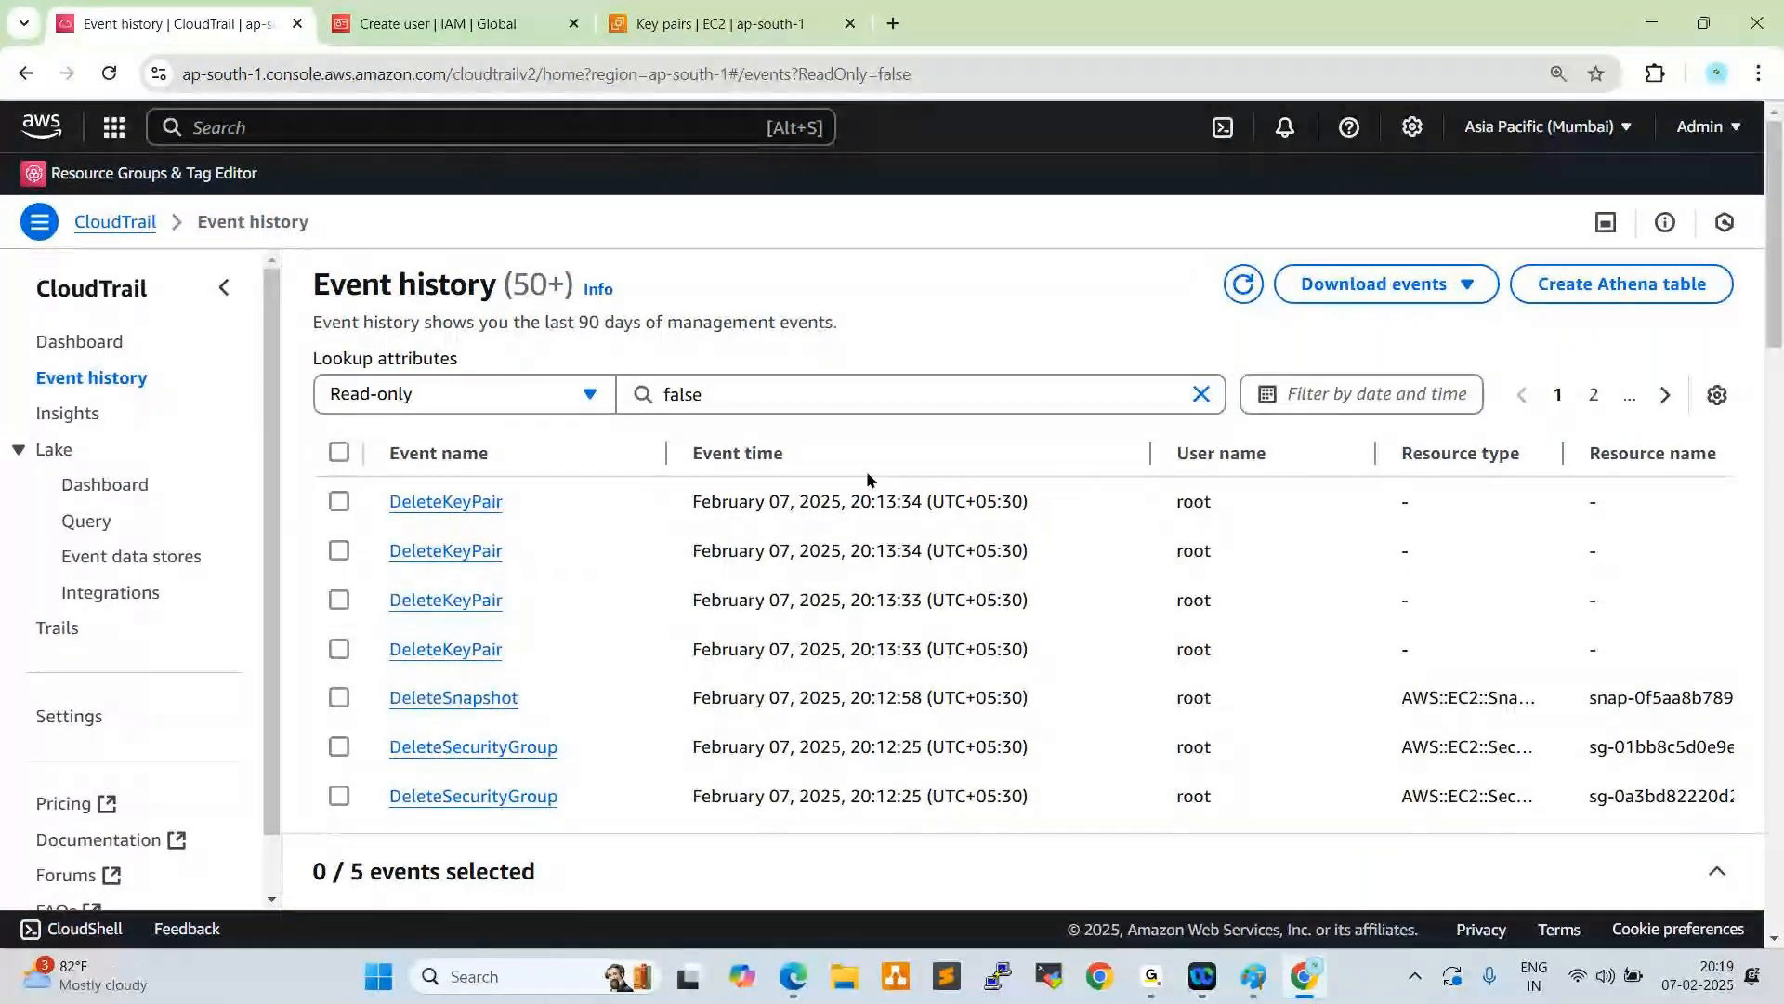
pyautogui.click(1227, 290)
pyautogui.click(1245, 291)
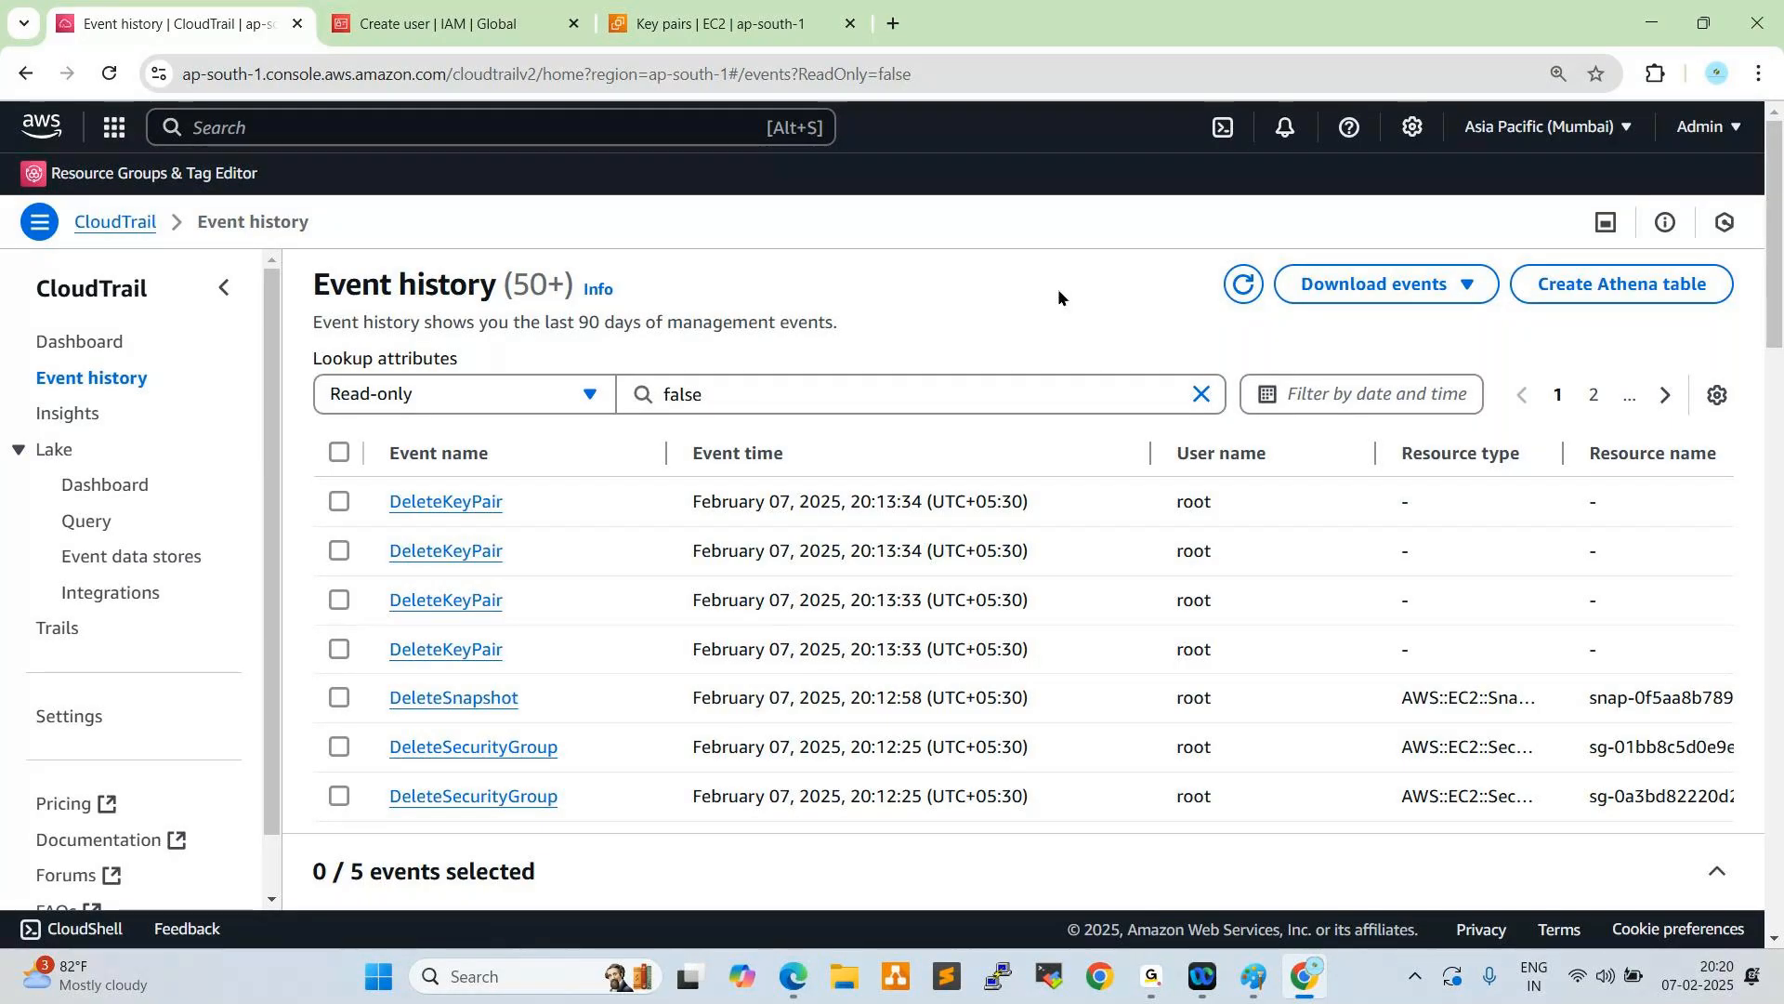
pyautogui.click(1244, 284)
pyautogui.click(1248, 287)
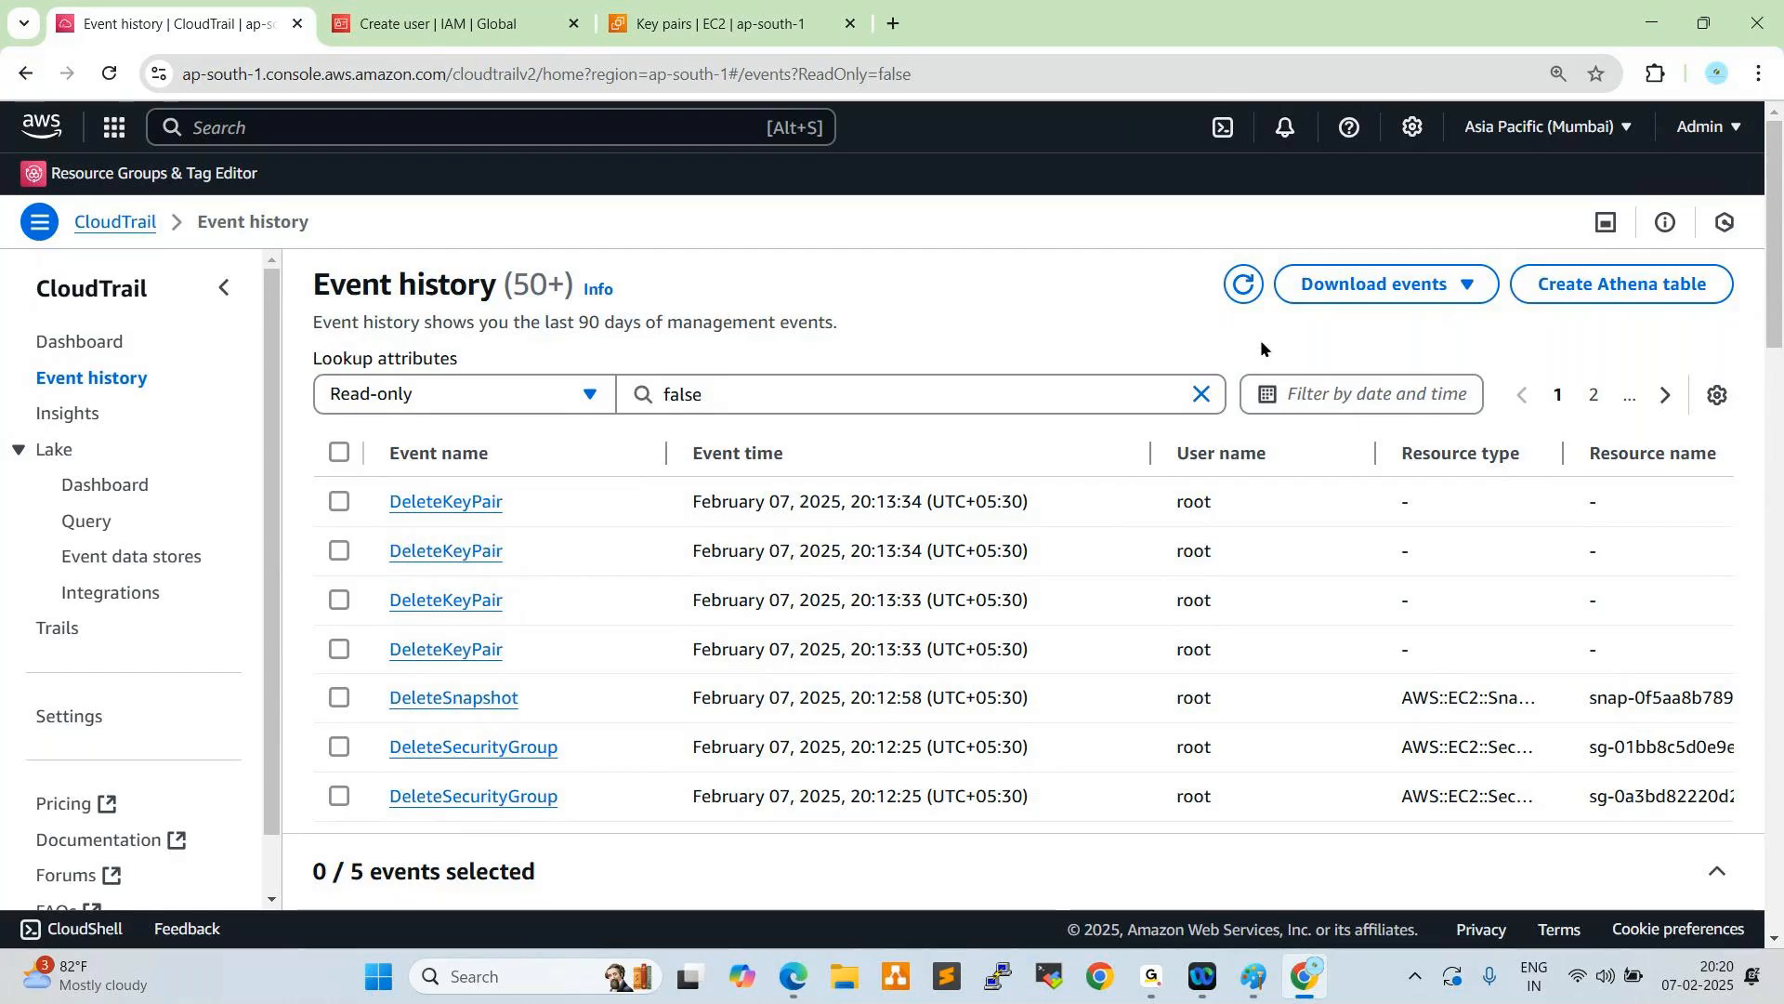
pyautogui.click(1245, 286)
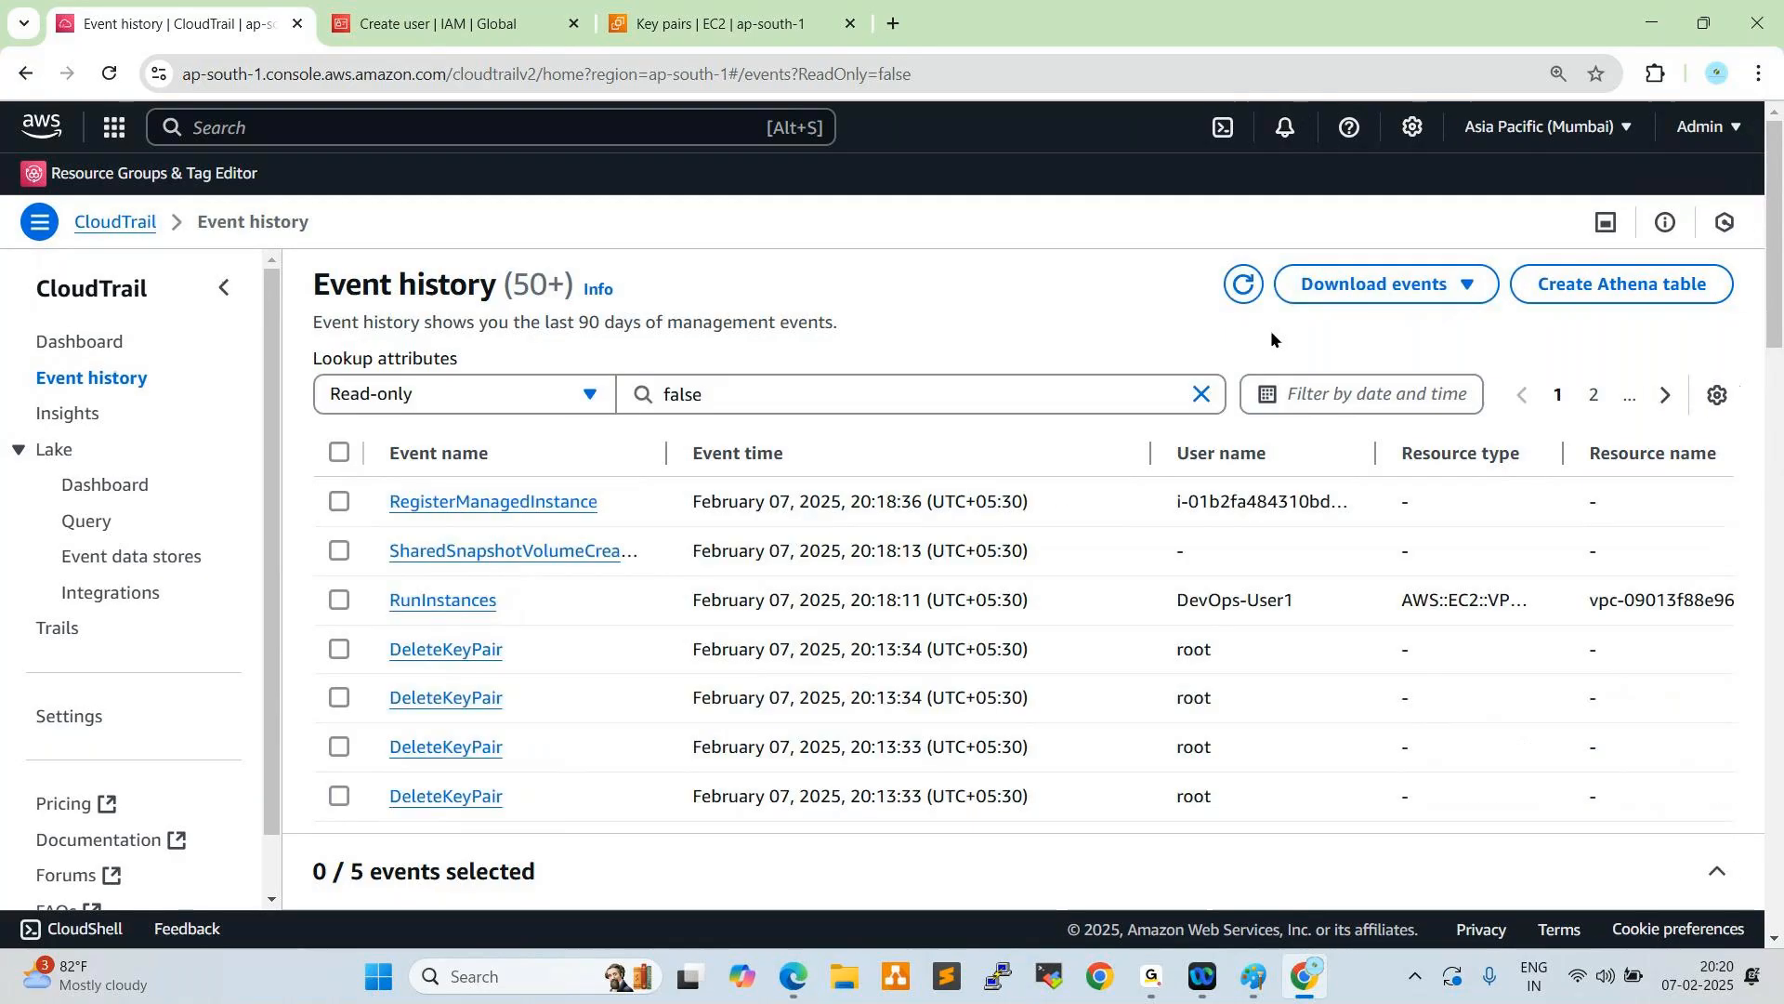
pyautogui.moveTo(1312, 602); pyautogui.dragTo(1177, 599)
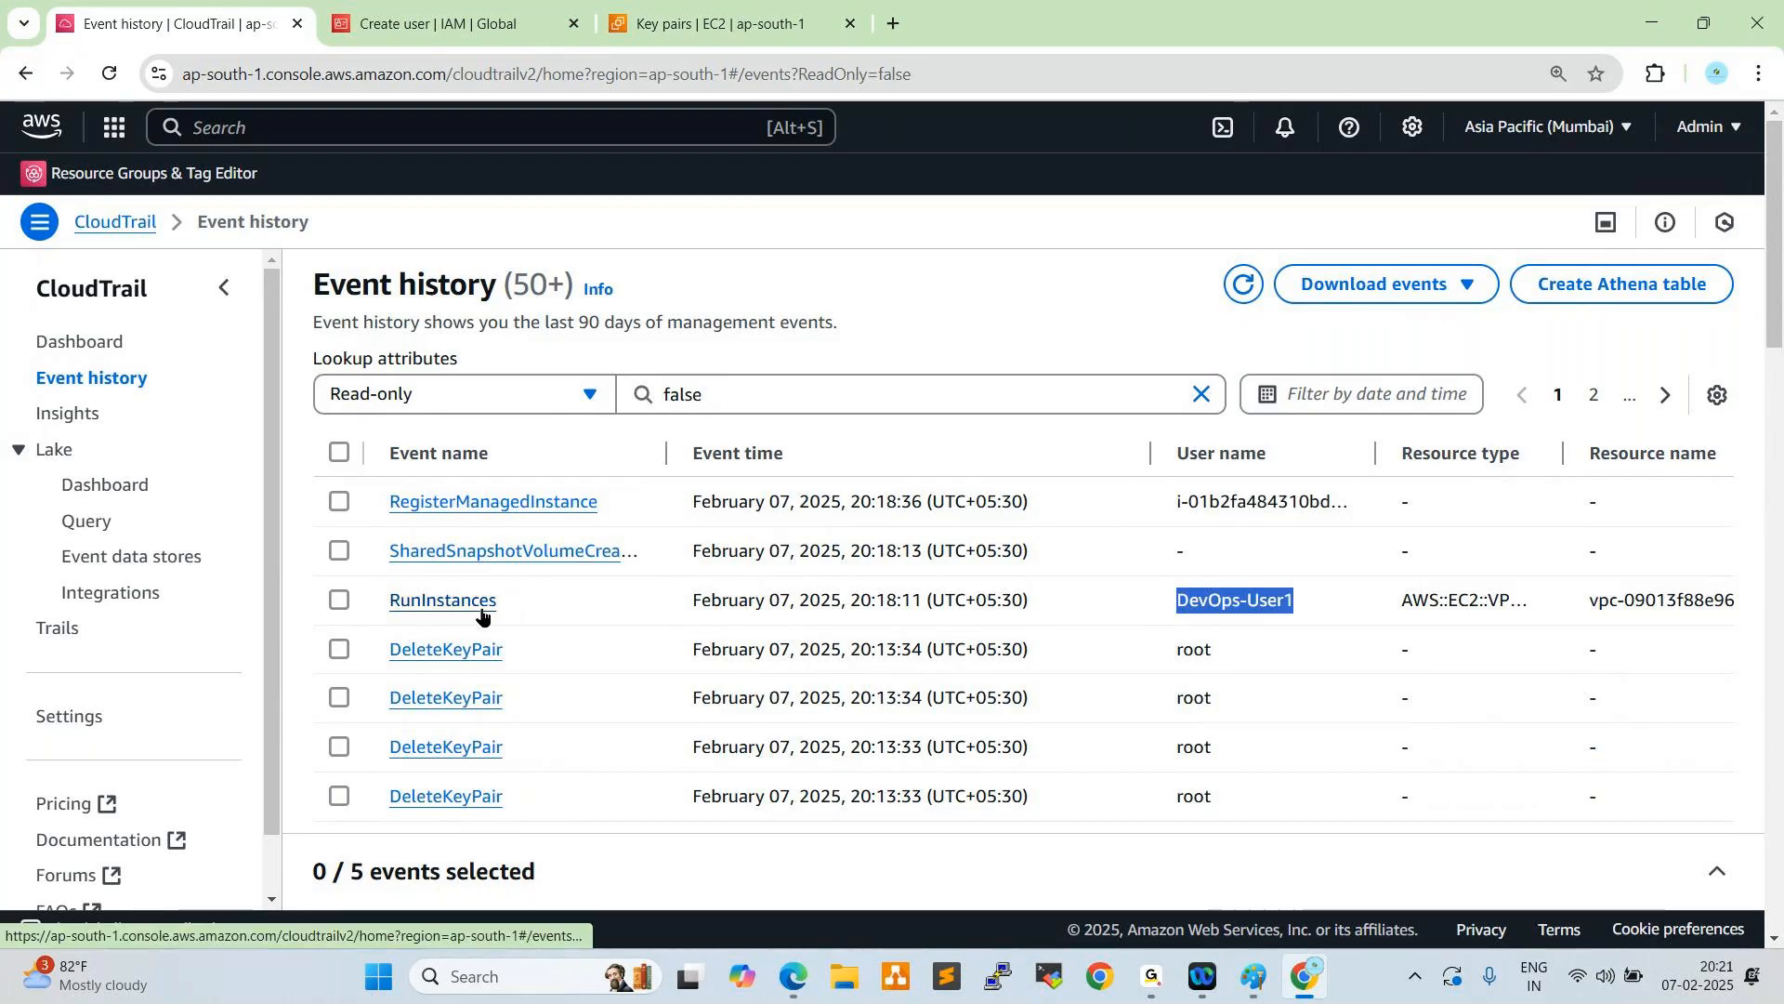
pyautogui.moveTo(686, 604); pyautogui.dragTo(888, 604)
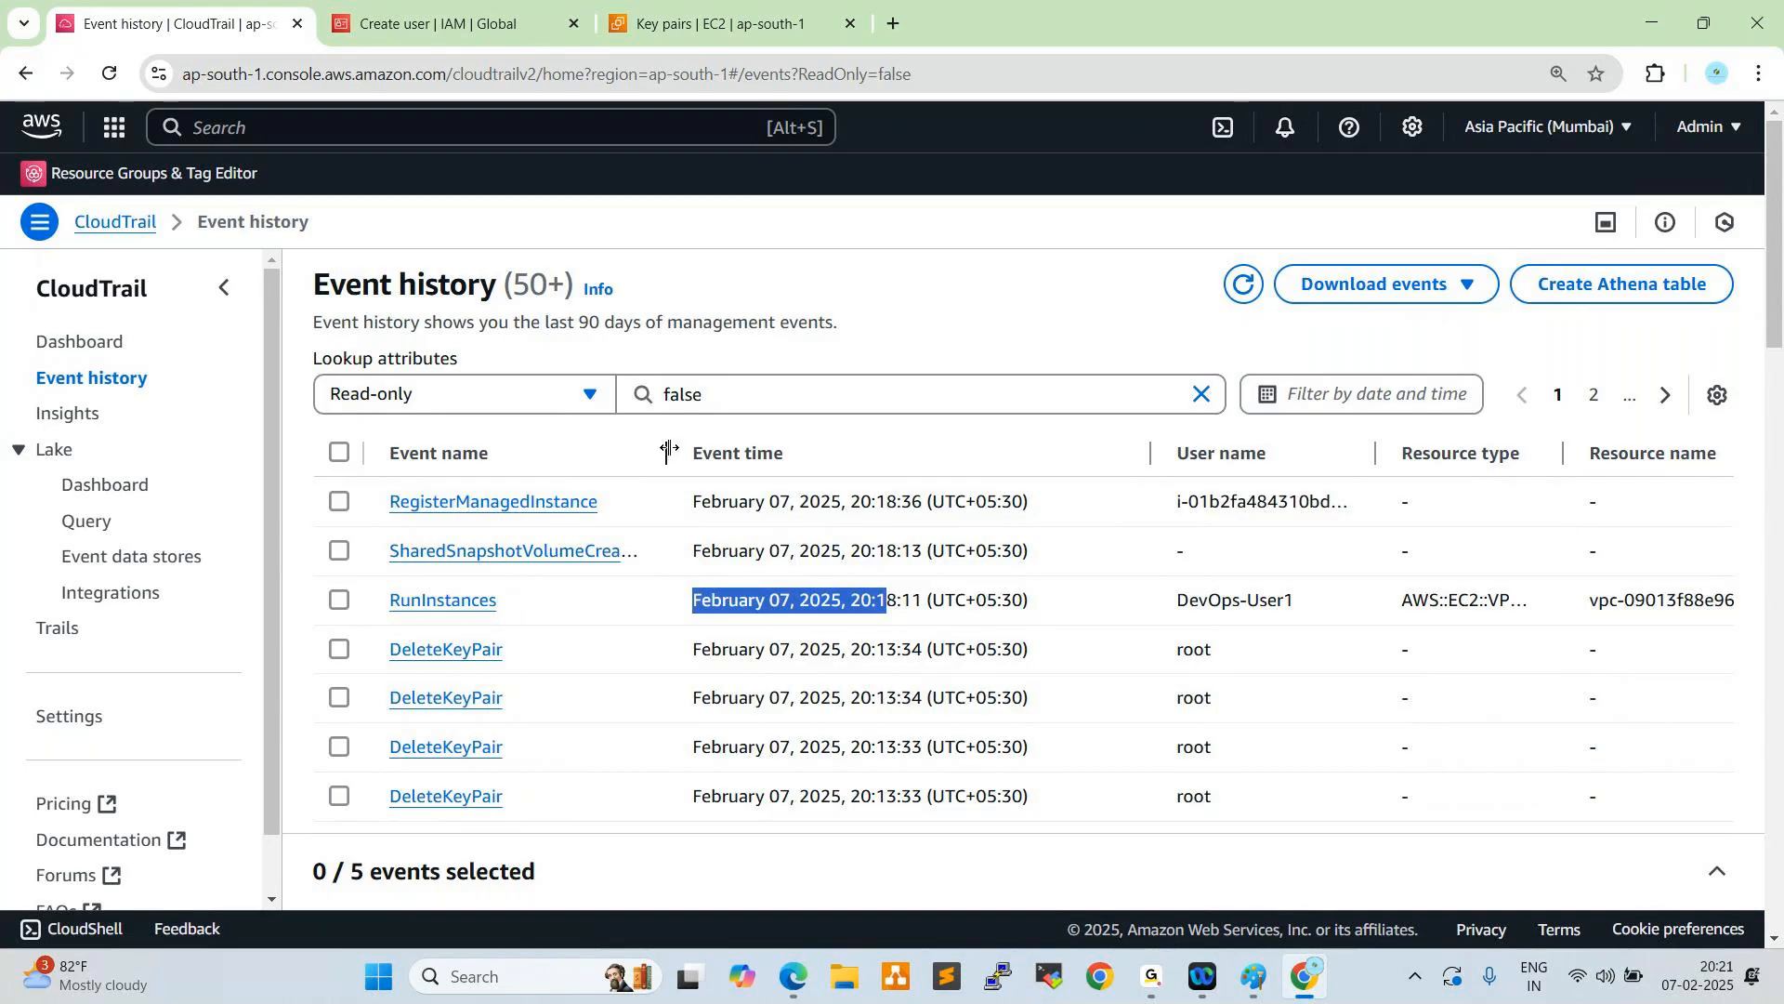
# - Narrow the event name, event time, user name, resource type and resource name columns of the event history table
pyautogui.moveTo(667, 449); pyautogui.dragTo(582, 449)
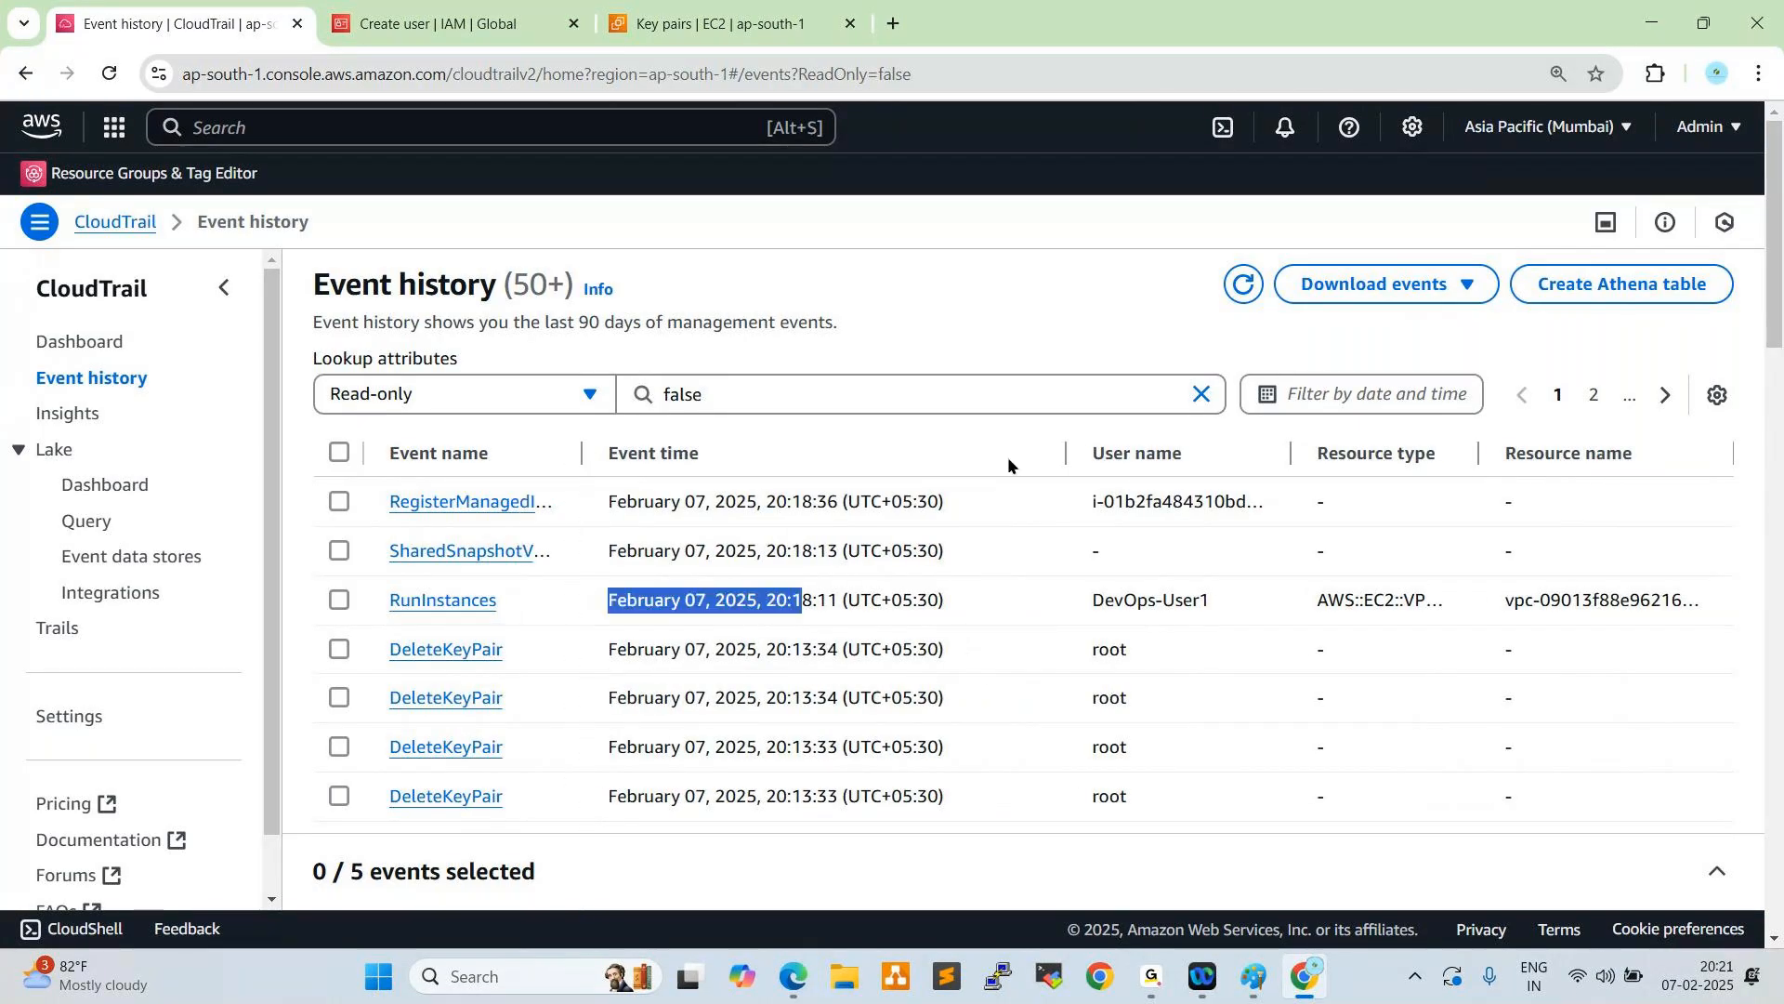
pyautogui.moveTo(1197, 451); pyautogui.dragTo(1119, 451)
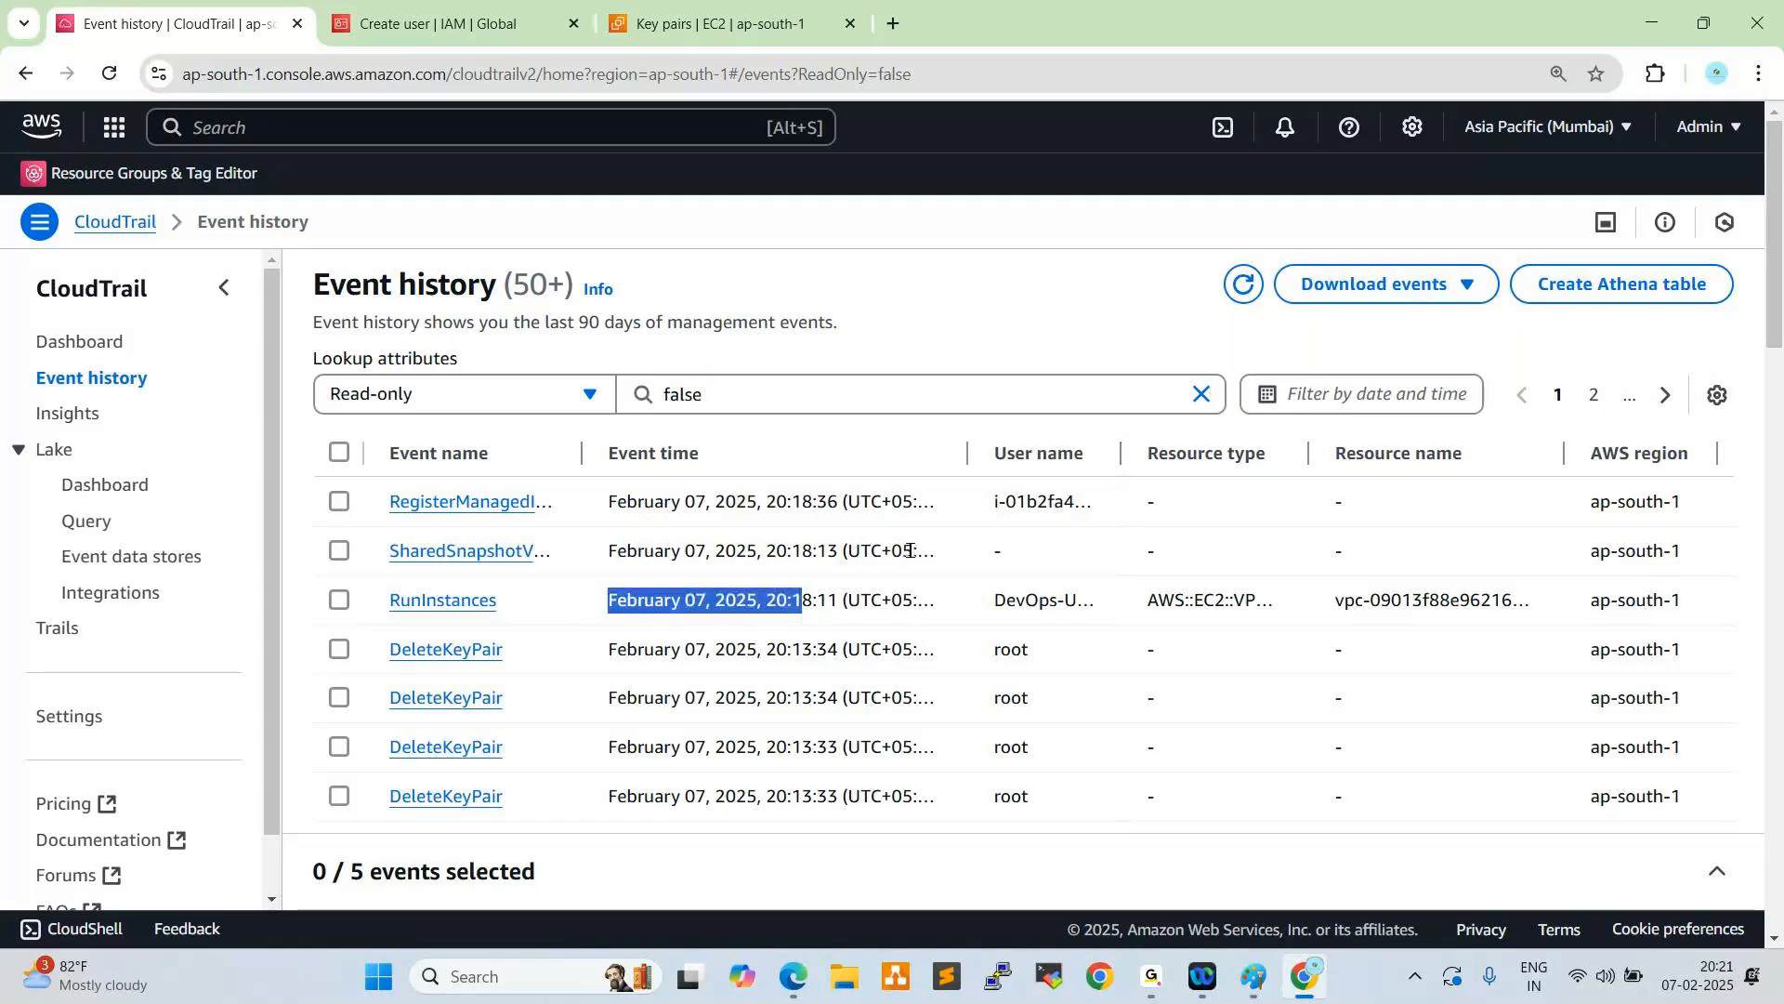
pyautogui.moveTo(1308, 452); pyautogui.dragTo(1256, 459)
pyautogui.moveTo(1529, 452); pyautogui.dragTo(1433, 452)
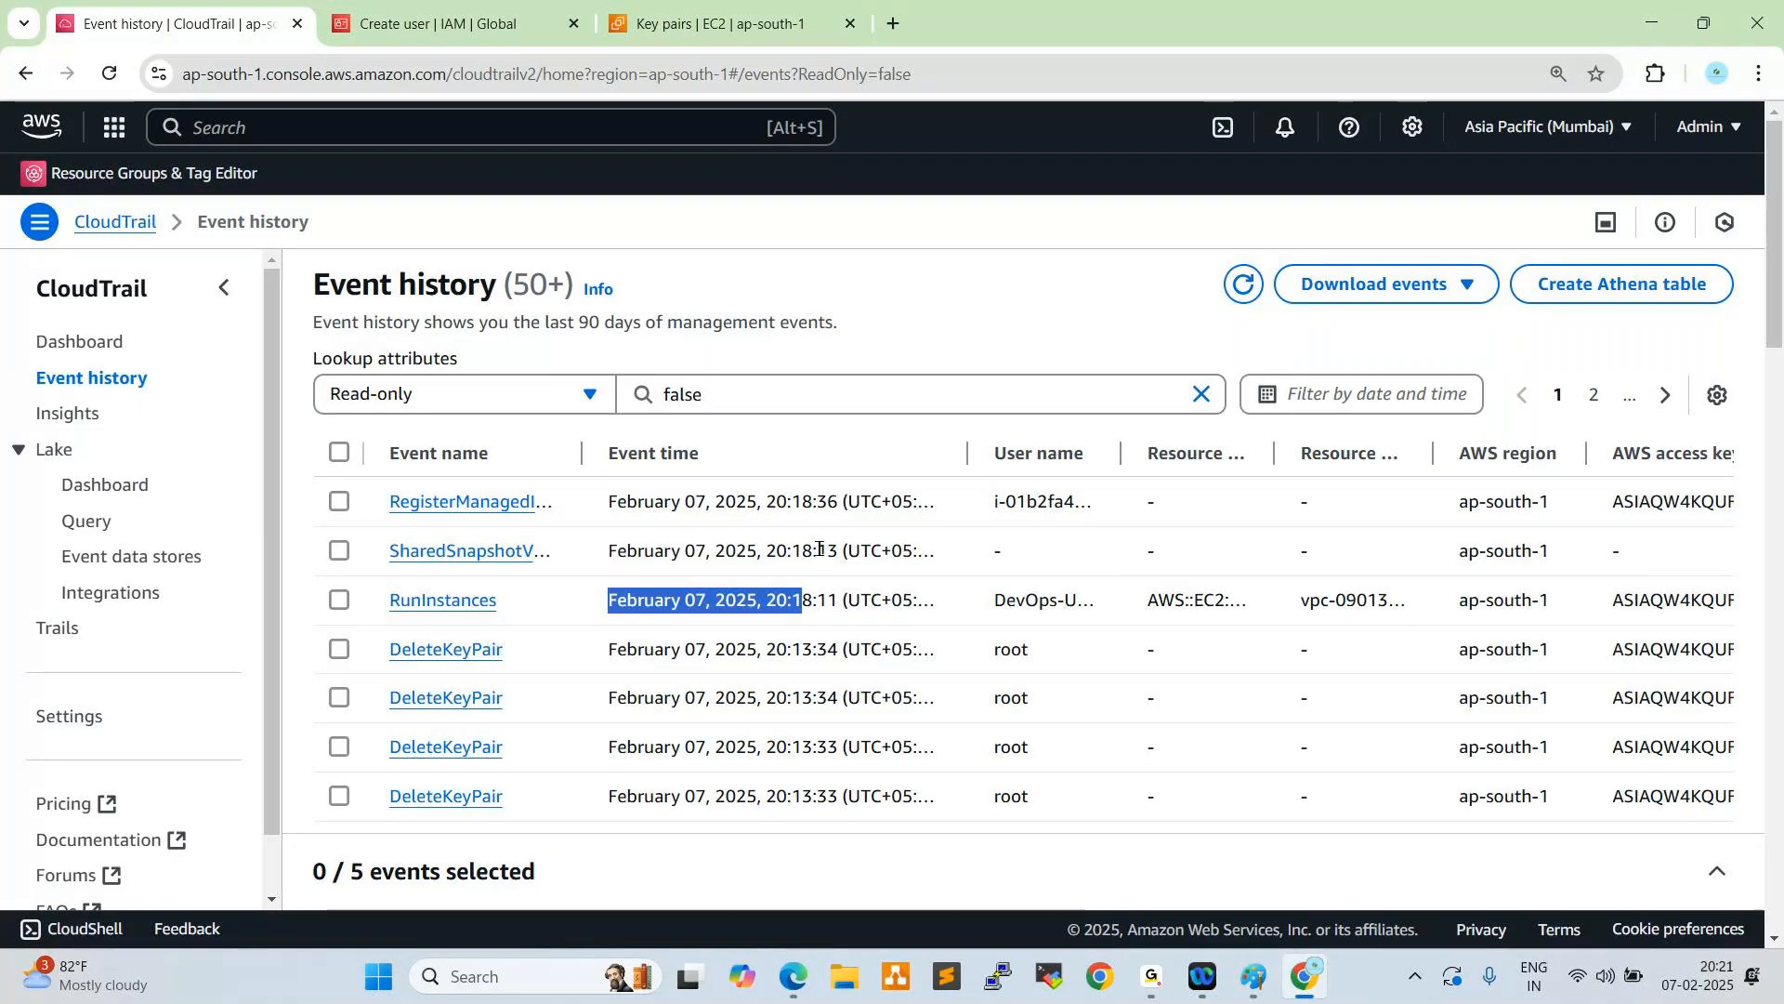
pyautogui.moveTo(966, 453)
pyautogui.mouseDown()
pyautogui.moveTo(773, 457)
pyautogui.moveTo(942, 453)
pyautogui.mouseUp()
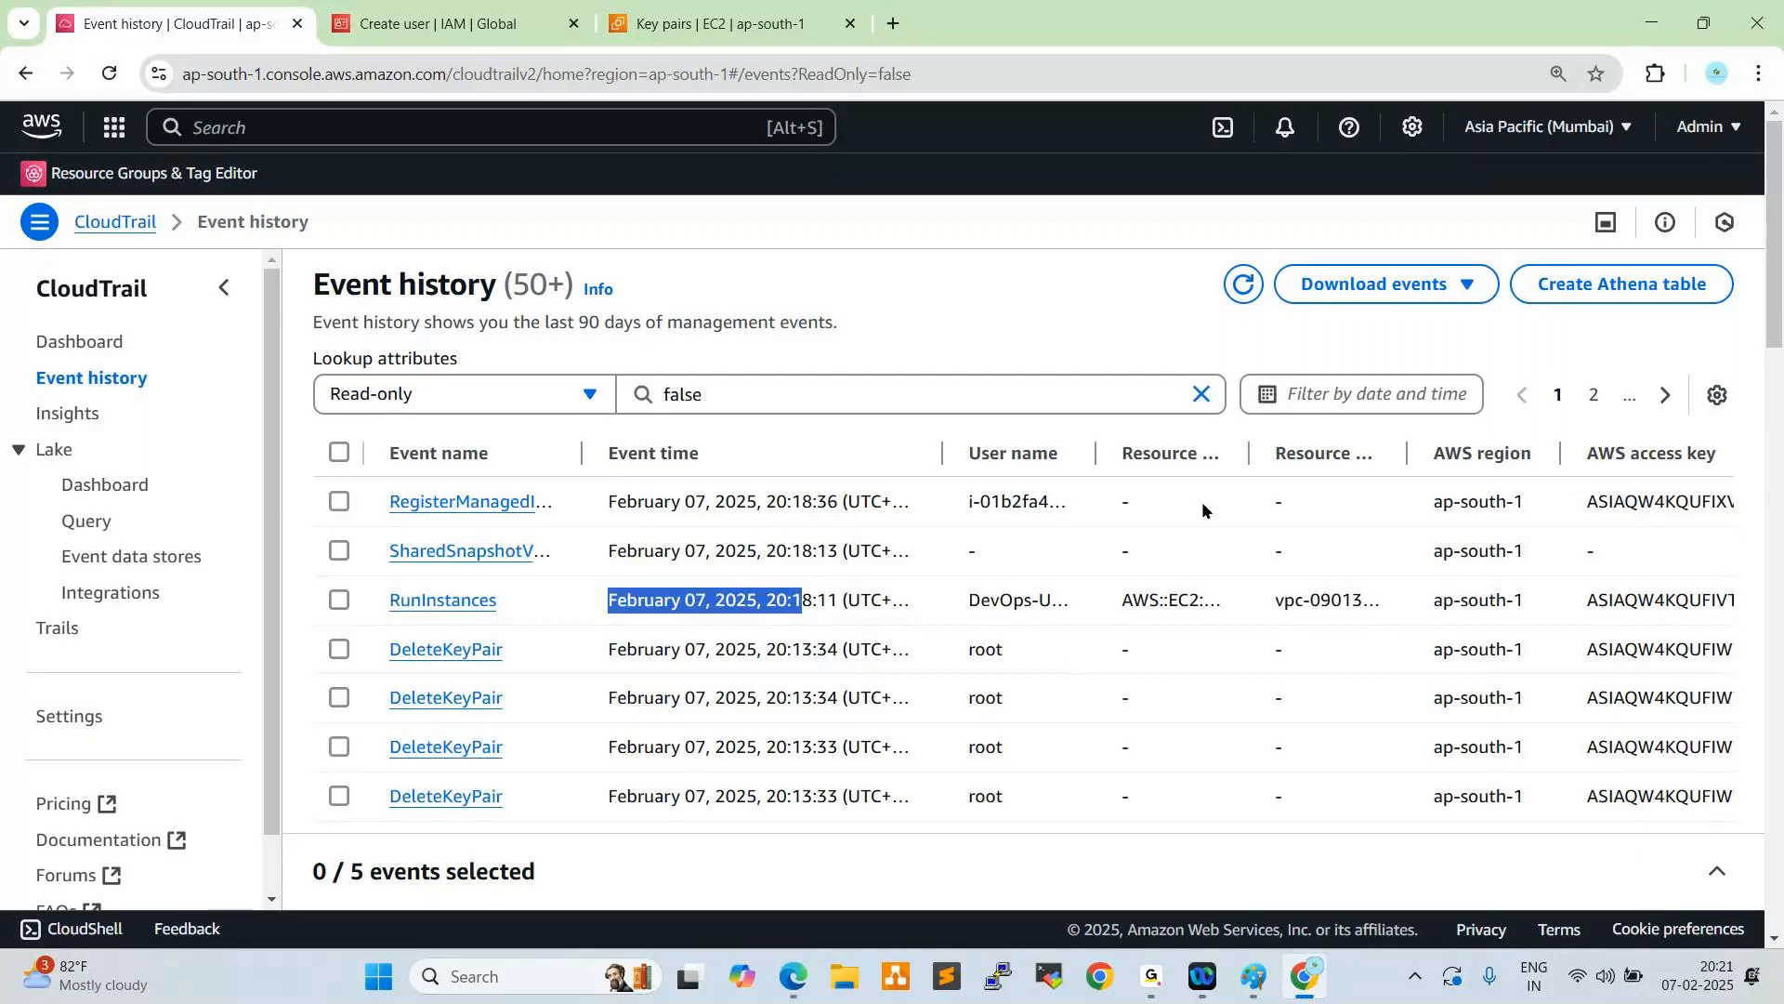
# - Show the Event type, Request ID and Source IP address columns in the event history and narrow the Event time column further
pyautogui.click(1717, 394)
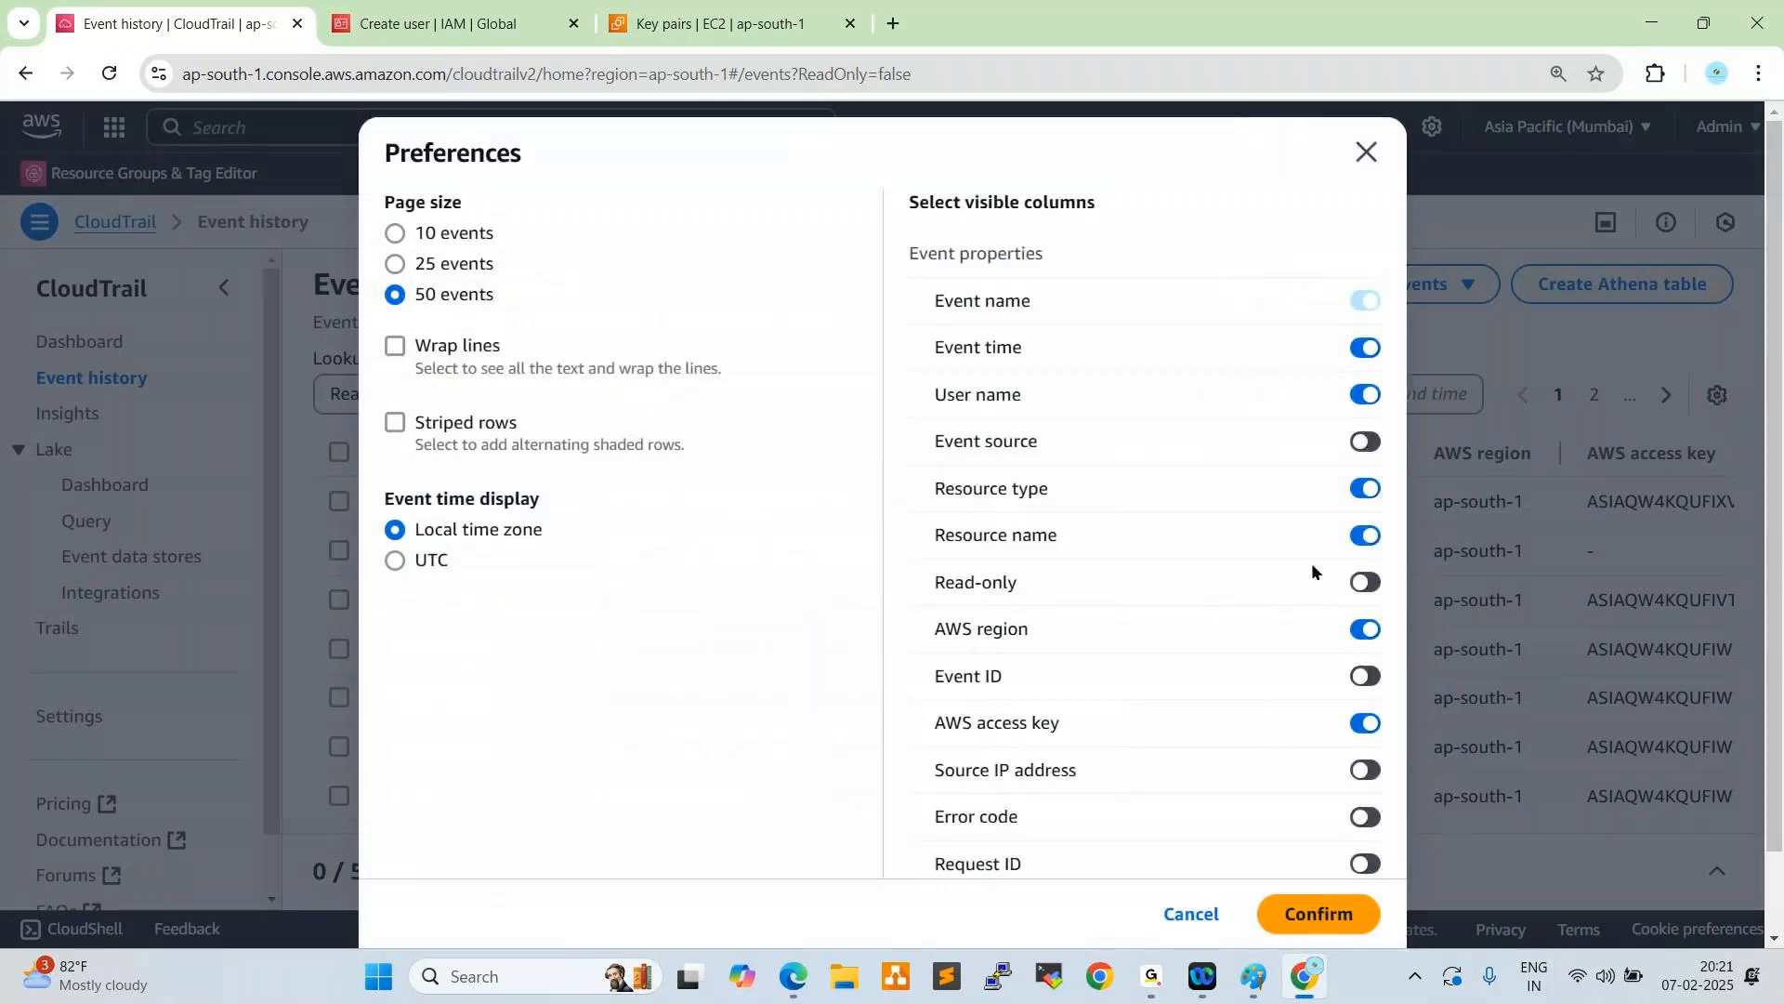
pyautogui.scroll(-1, 1310, 565)
pyautogui.scroll(-1, 1238, 734)
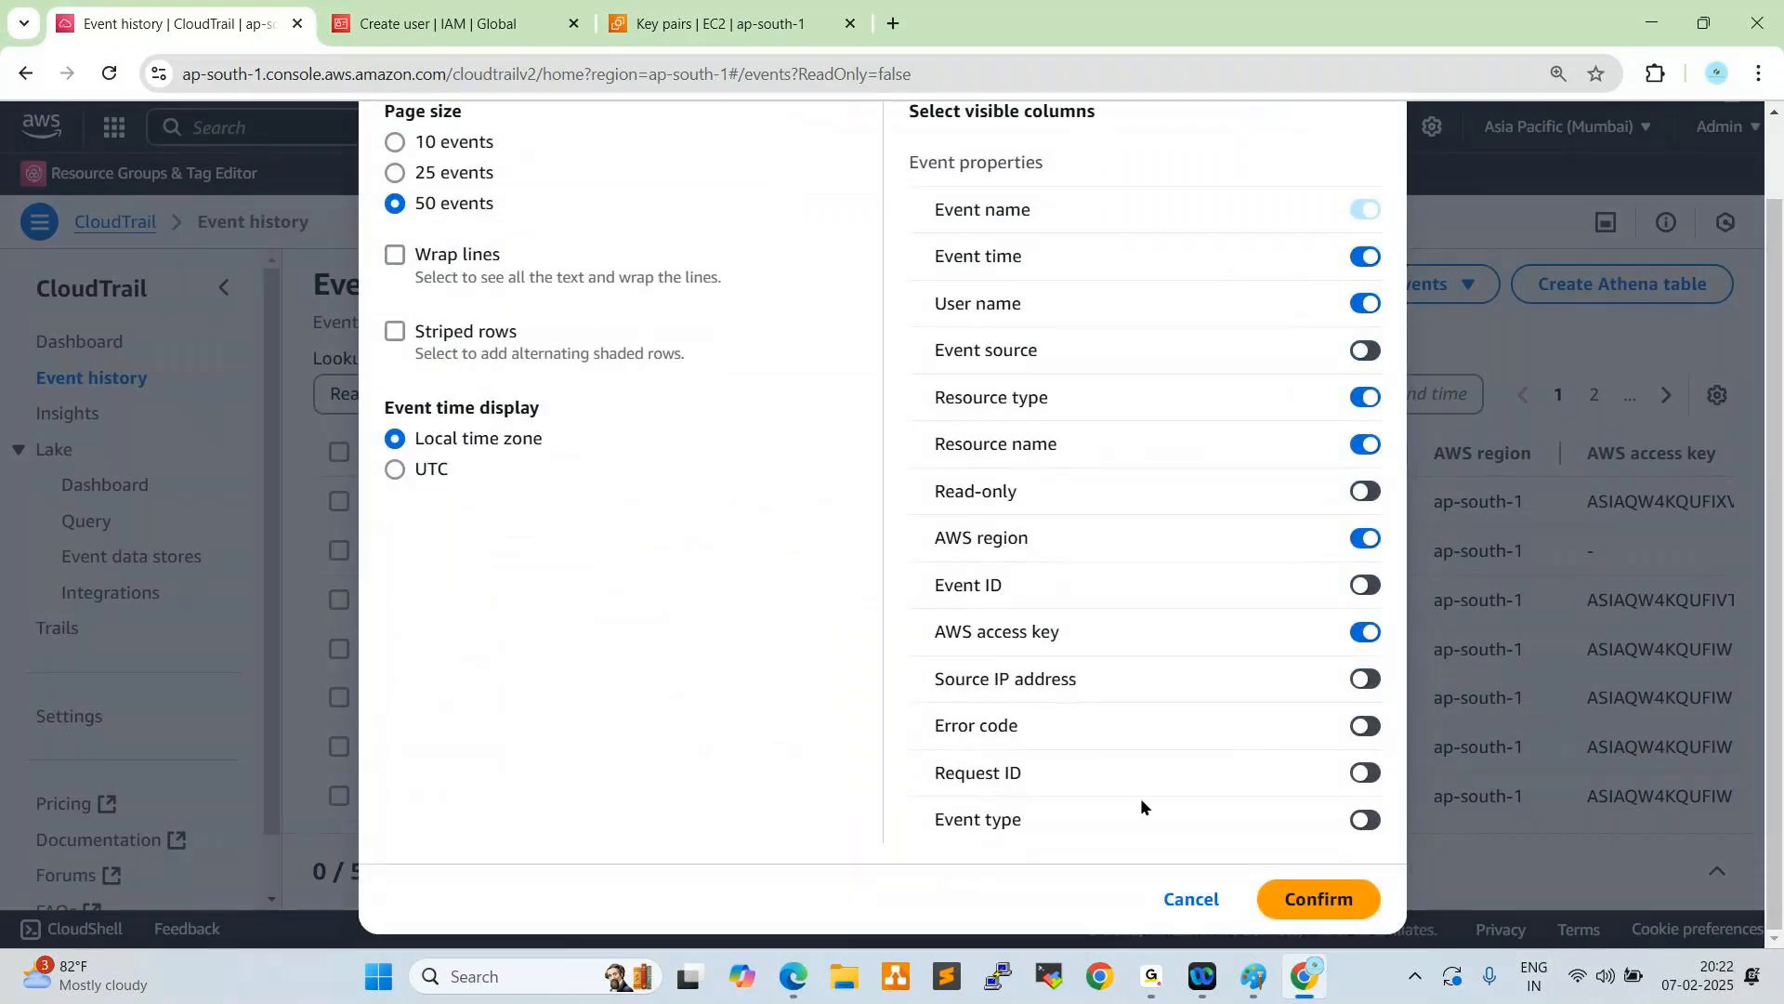
pyautogui.click(1366, 820)
pyautogui.click(1366, 773)
pyautogui.click(1362, 680)
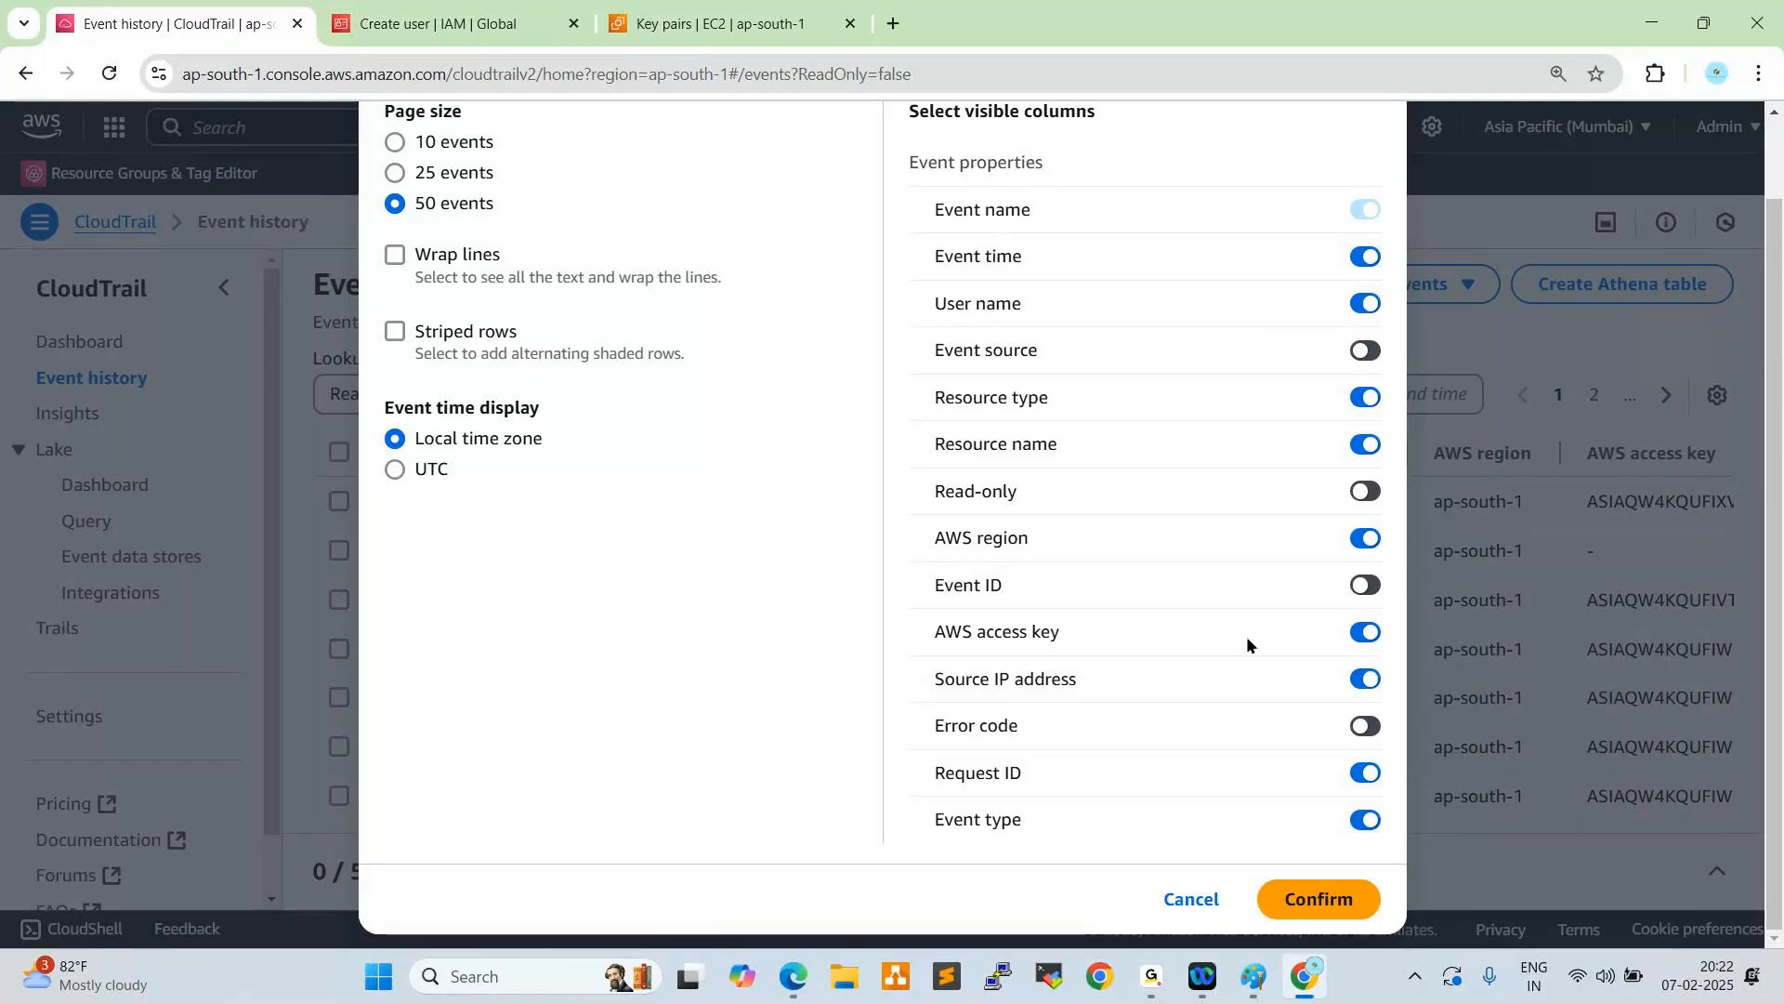
pyautogui.click(1318, 899)
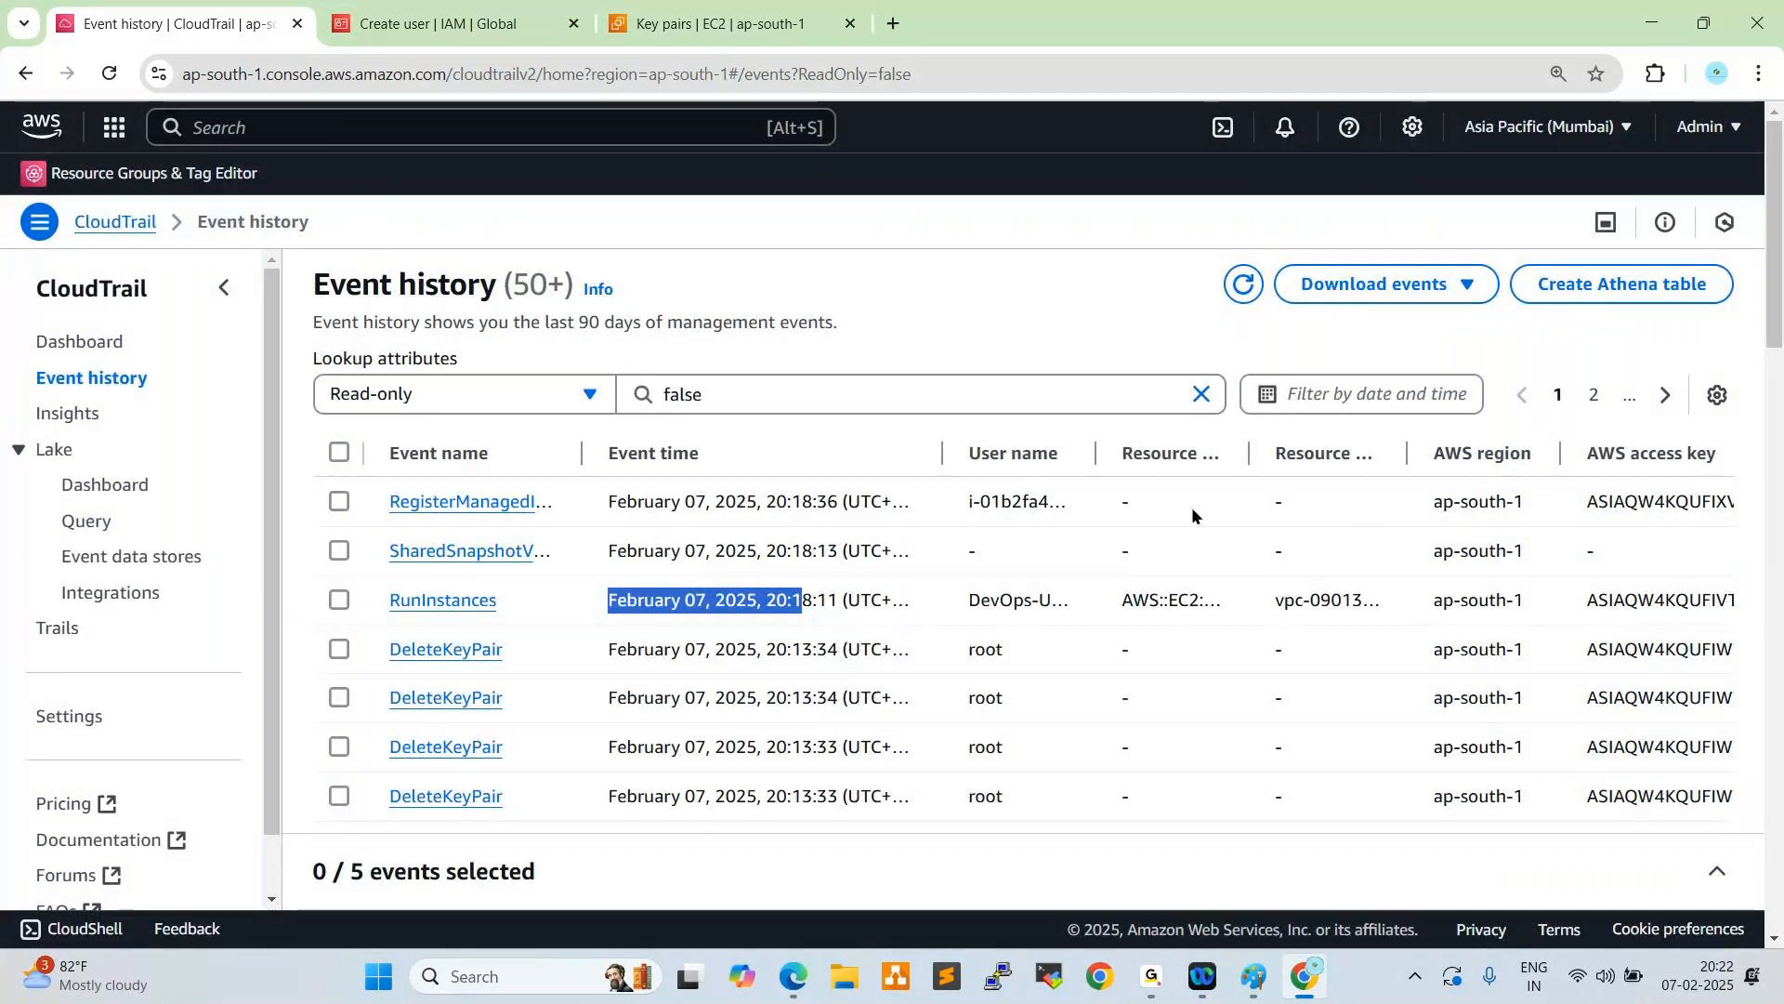
pyautogui.moveTo(944, 453); pyautogui.dragTo(813, 453)
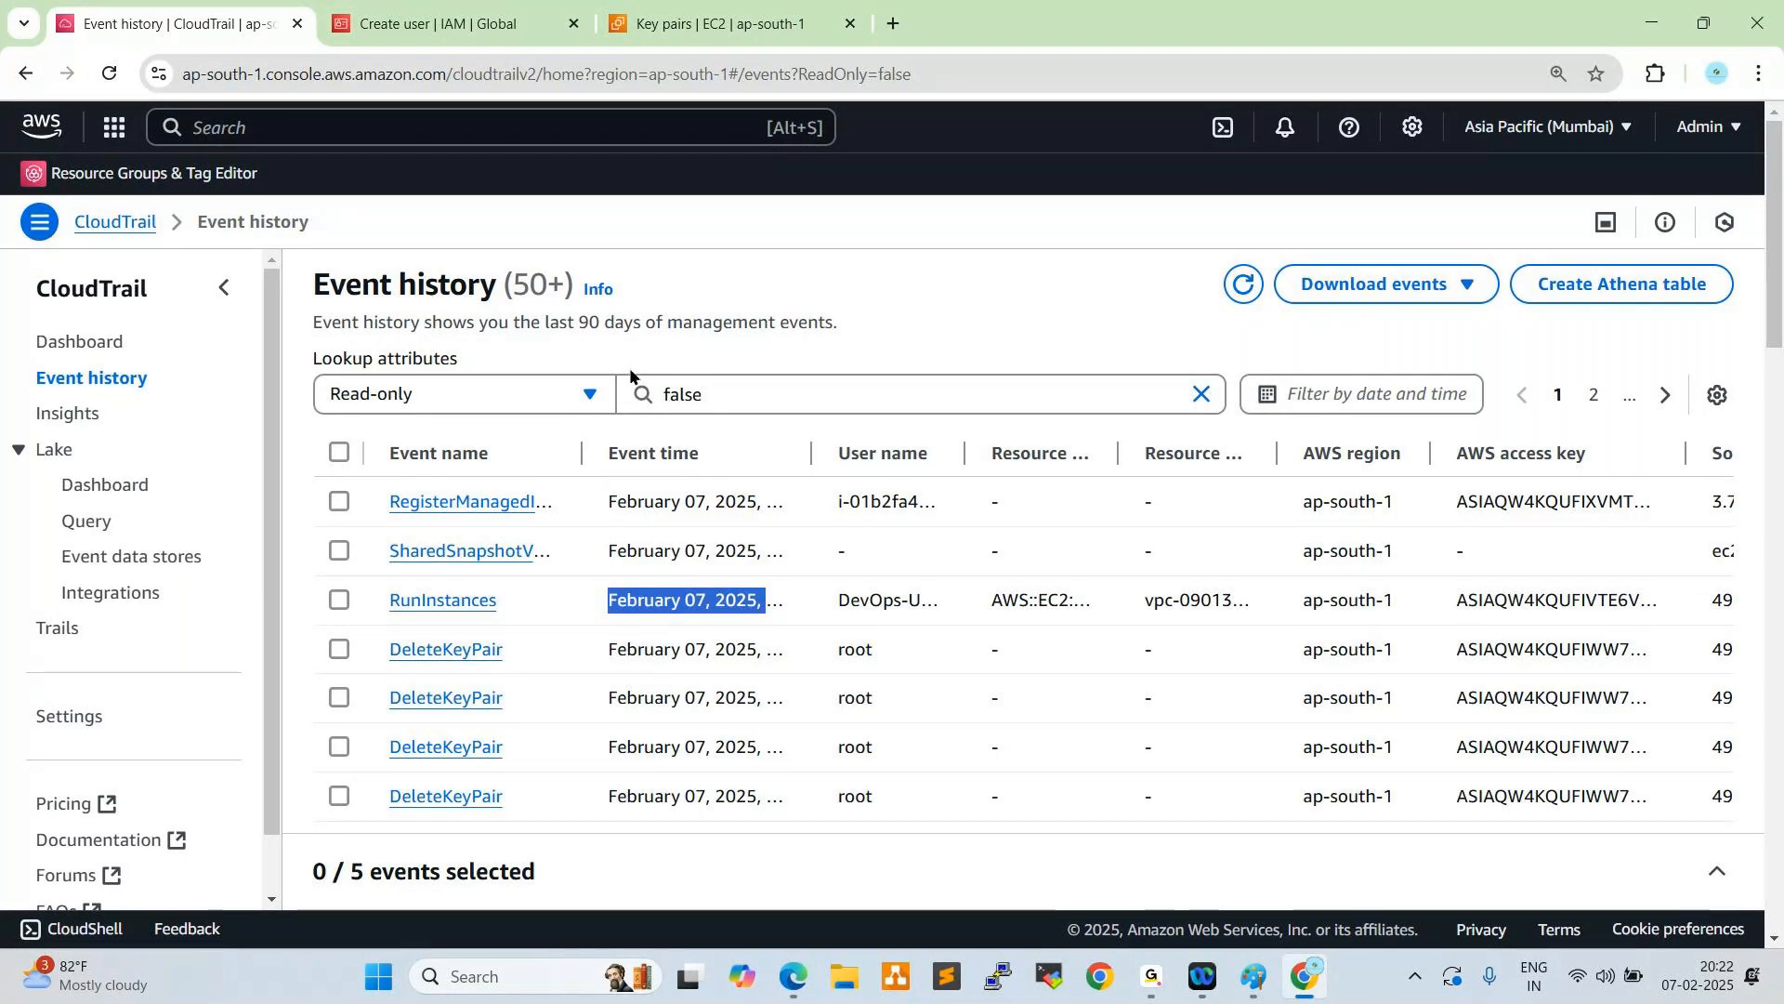
pyautogui.click(709, 26)
pyautogui.click(485, 16)
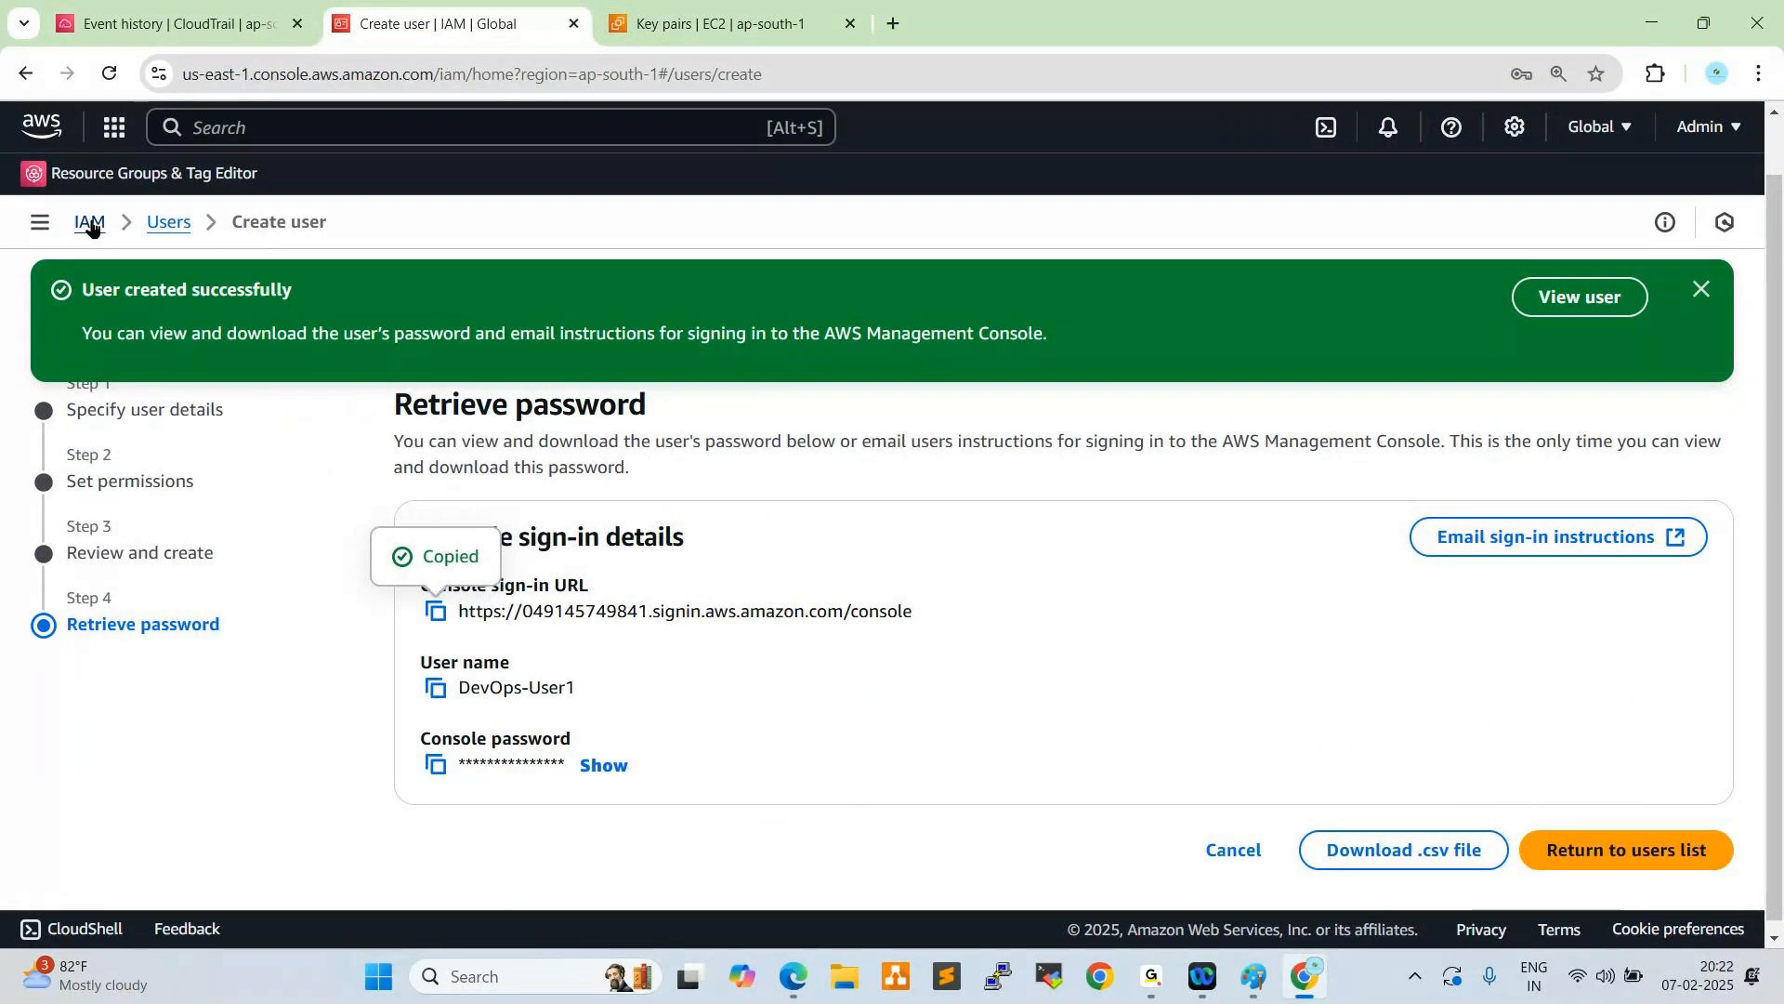
pyautogui.click(695, 25)
pyautogui.hotkey('ctrl', '1')
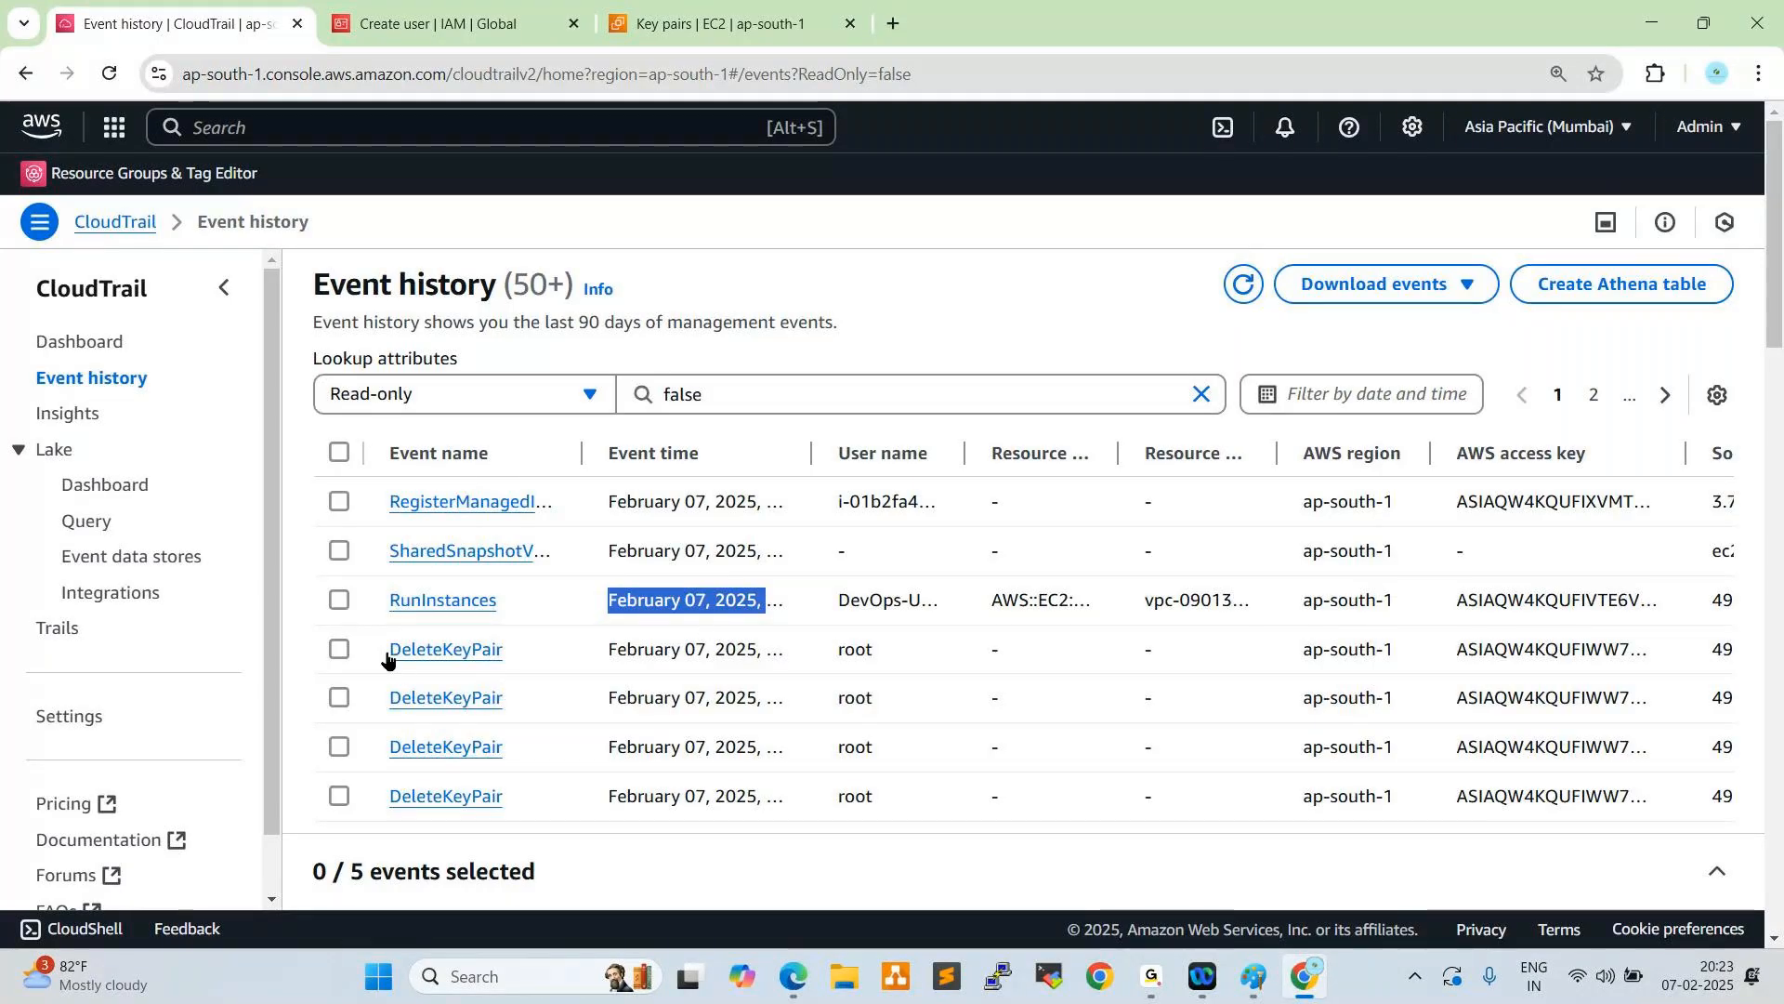
pyautogui.click(76, 643)
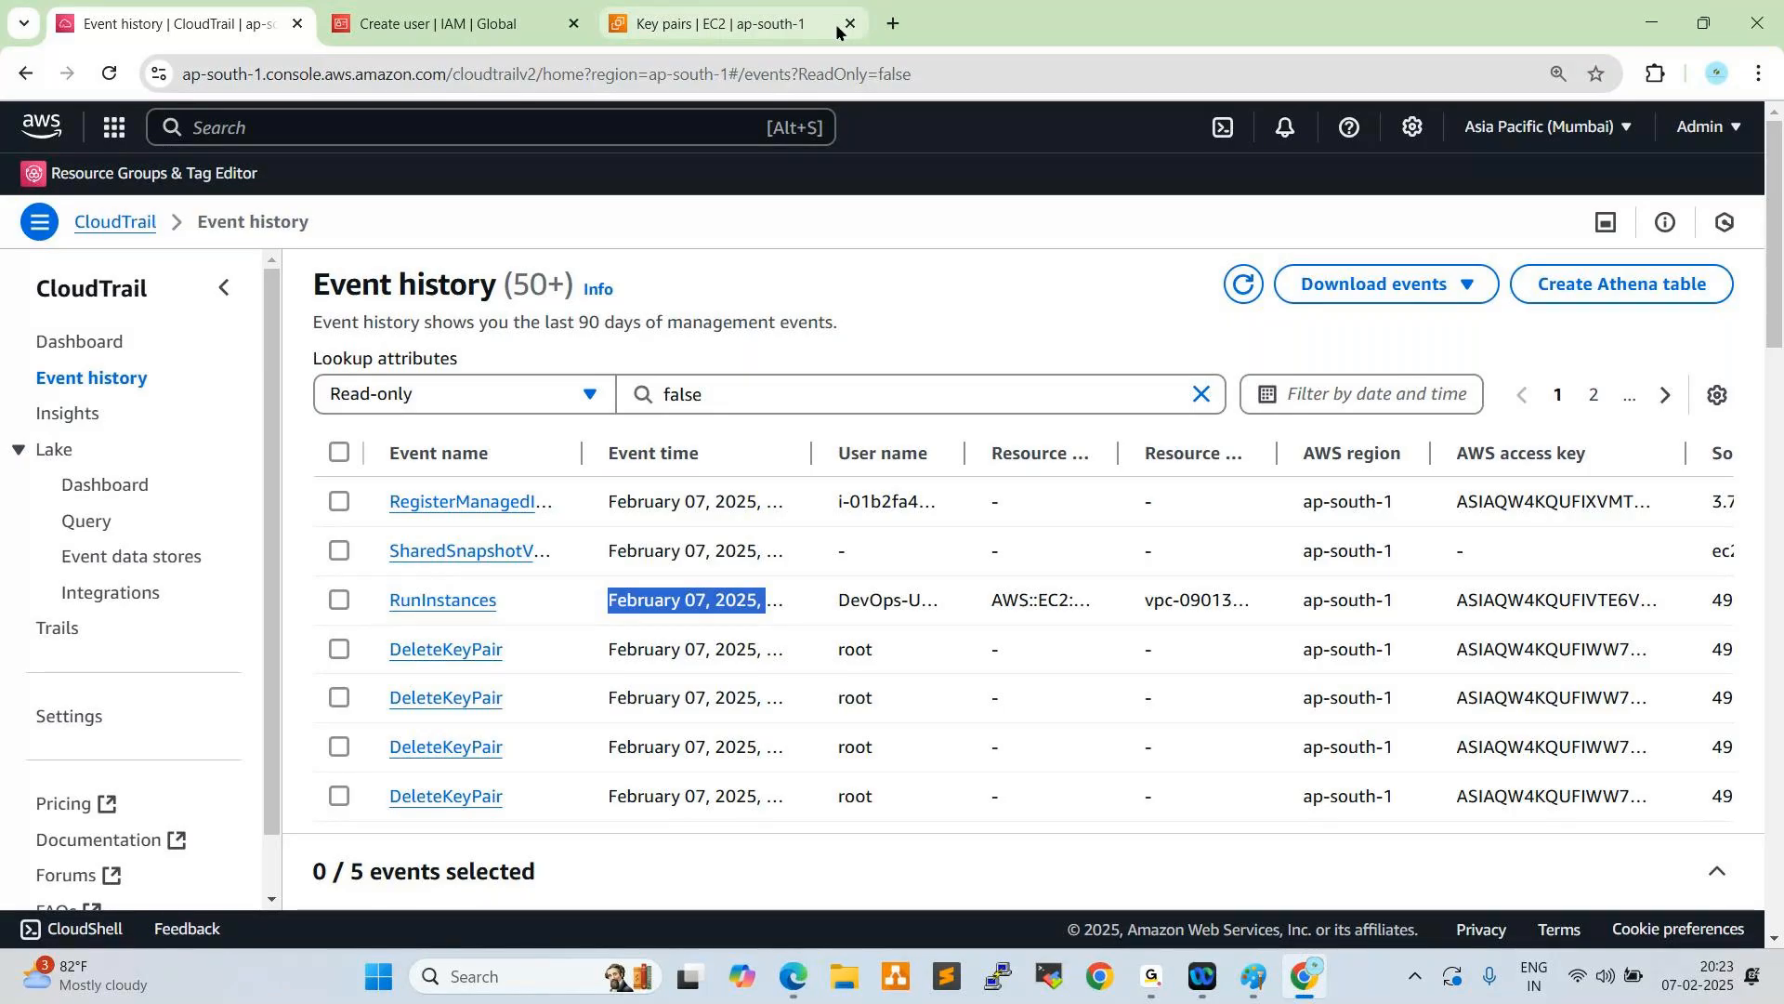
# - Duplicate the EC2 key pairs browser tab and open the S3 service in the copy
pyautogui.hotkey('ctrl', 't')
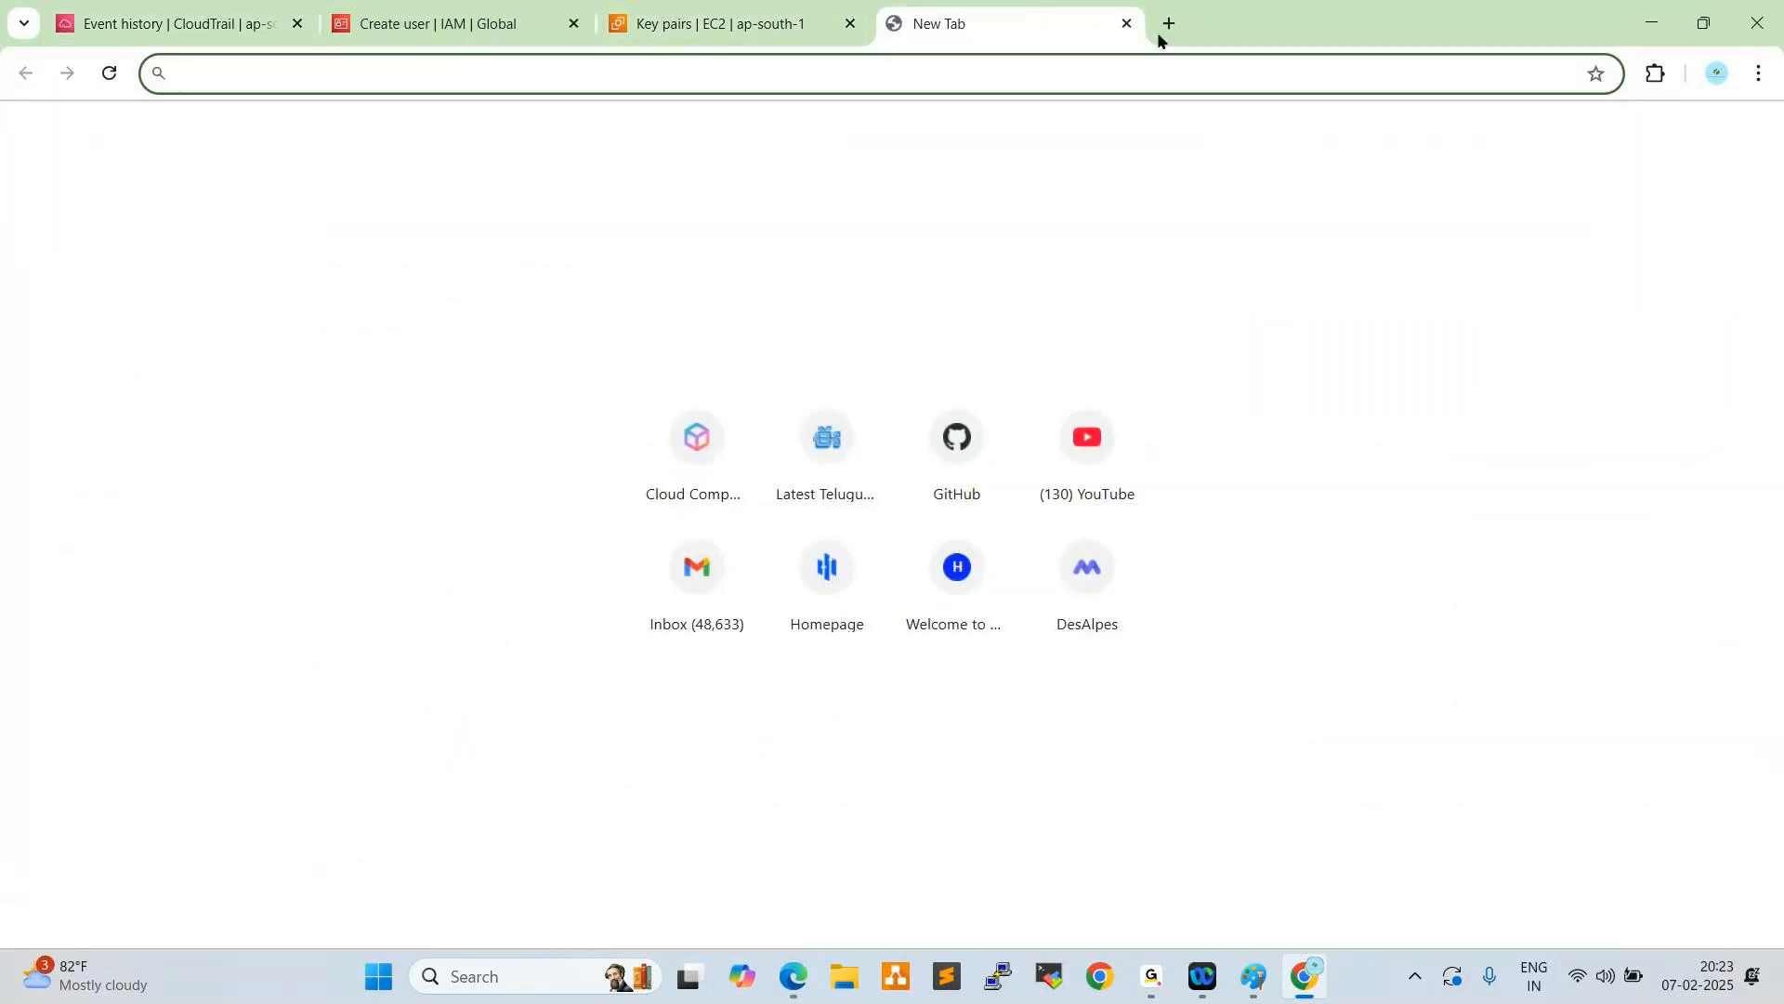
pyautogui.click(1127, 23)
pyautogui.click(790, 24)
pyautogui.rightClick(792, 28)
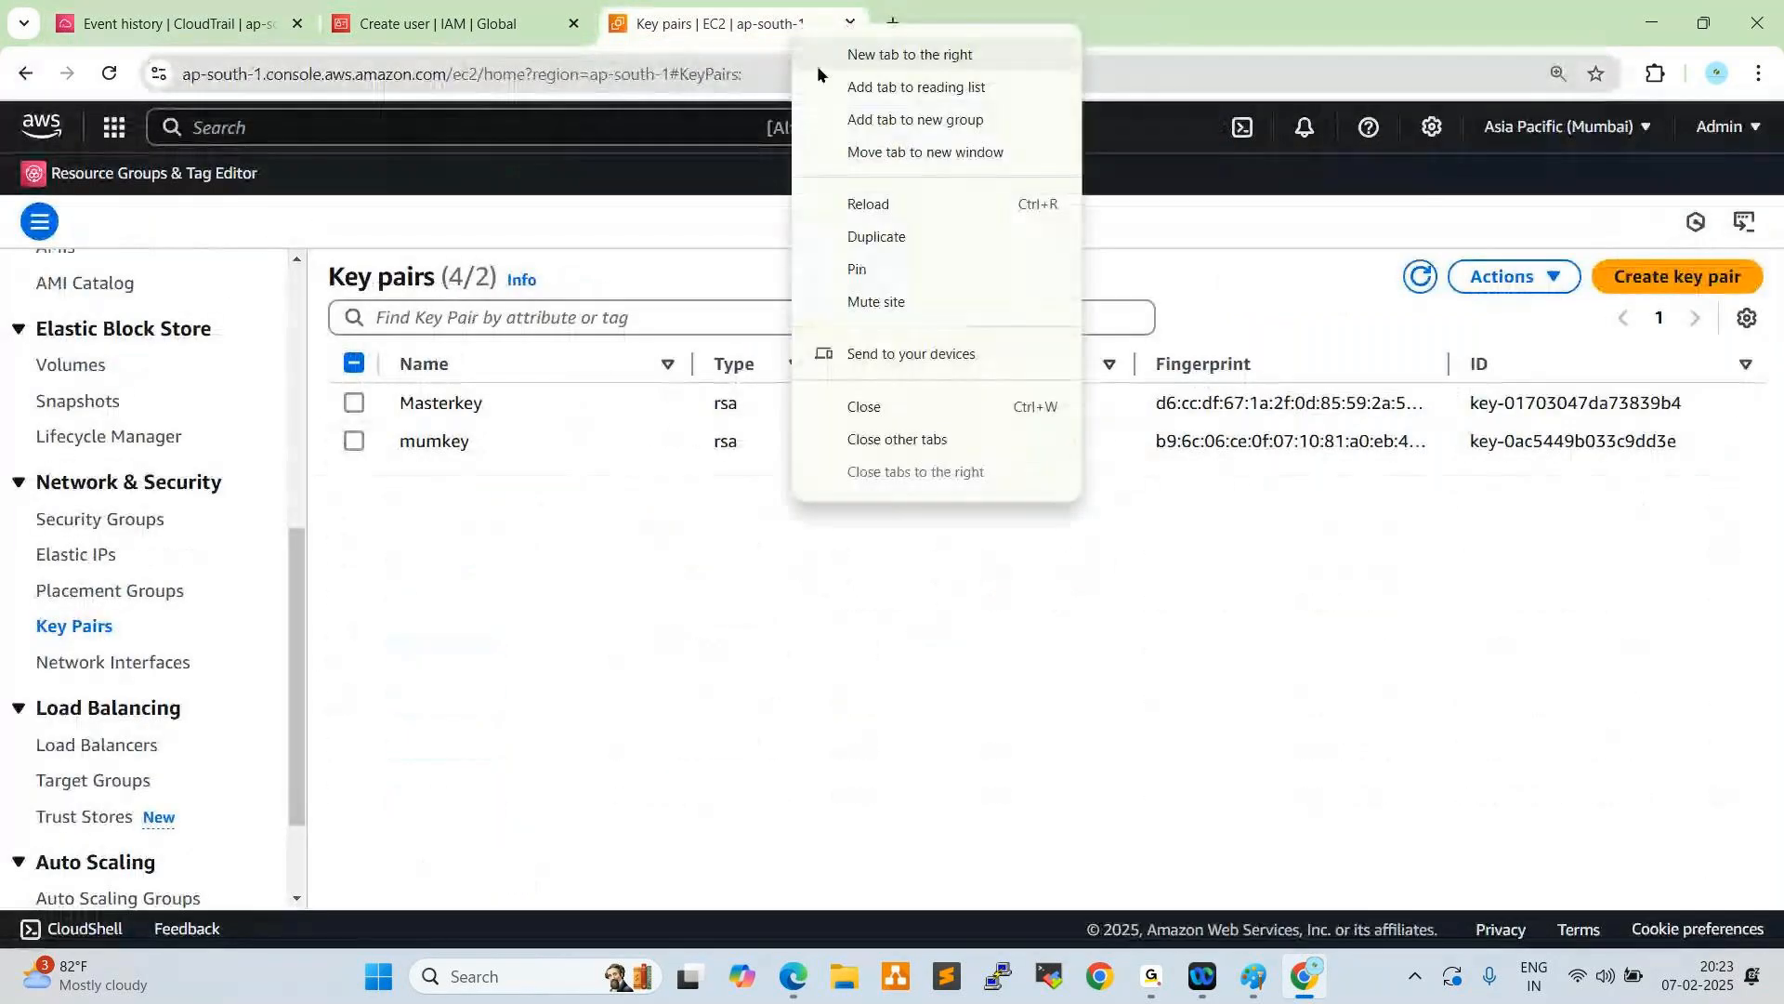
pyautogui.click(878, 238)
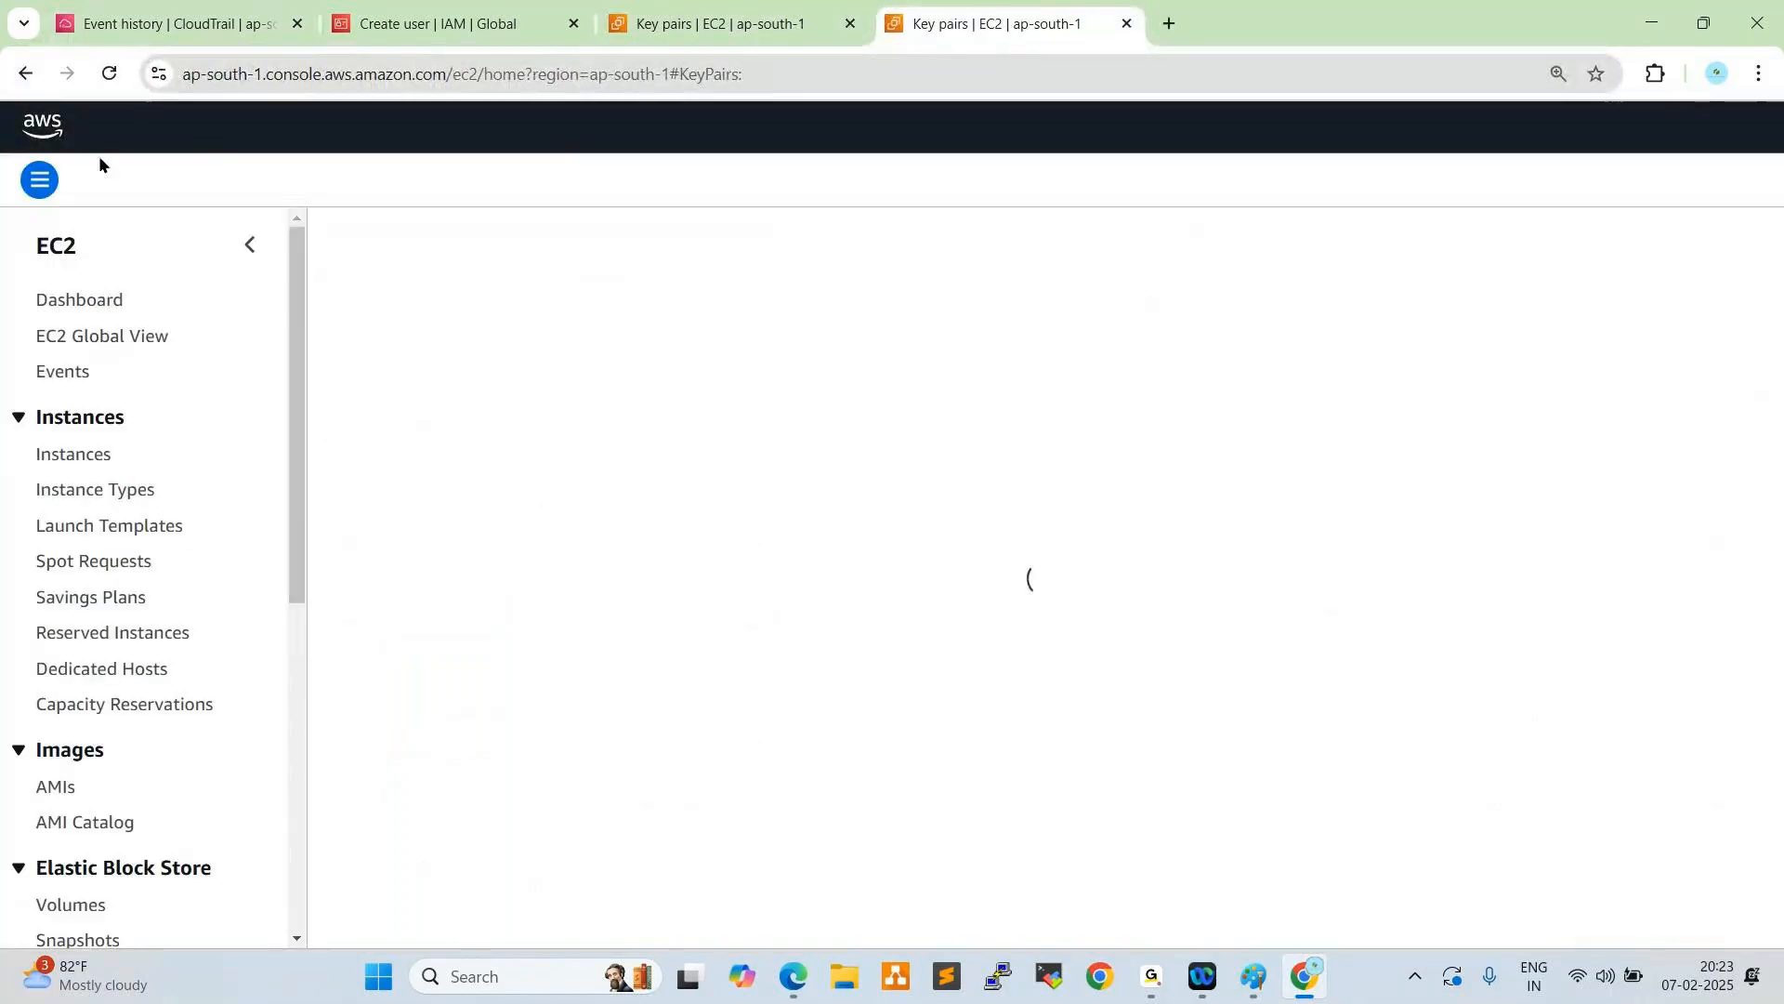
pyautogui.click(113, 130)
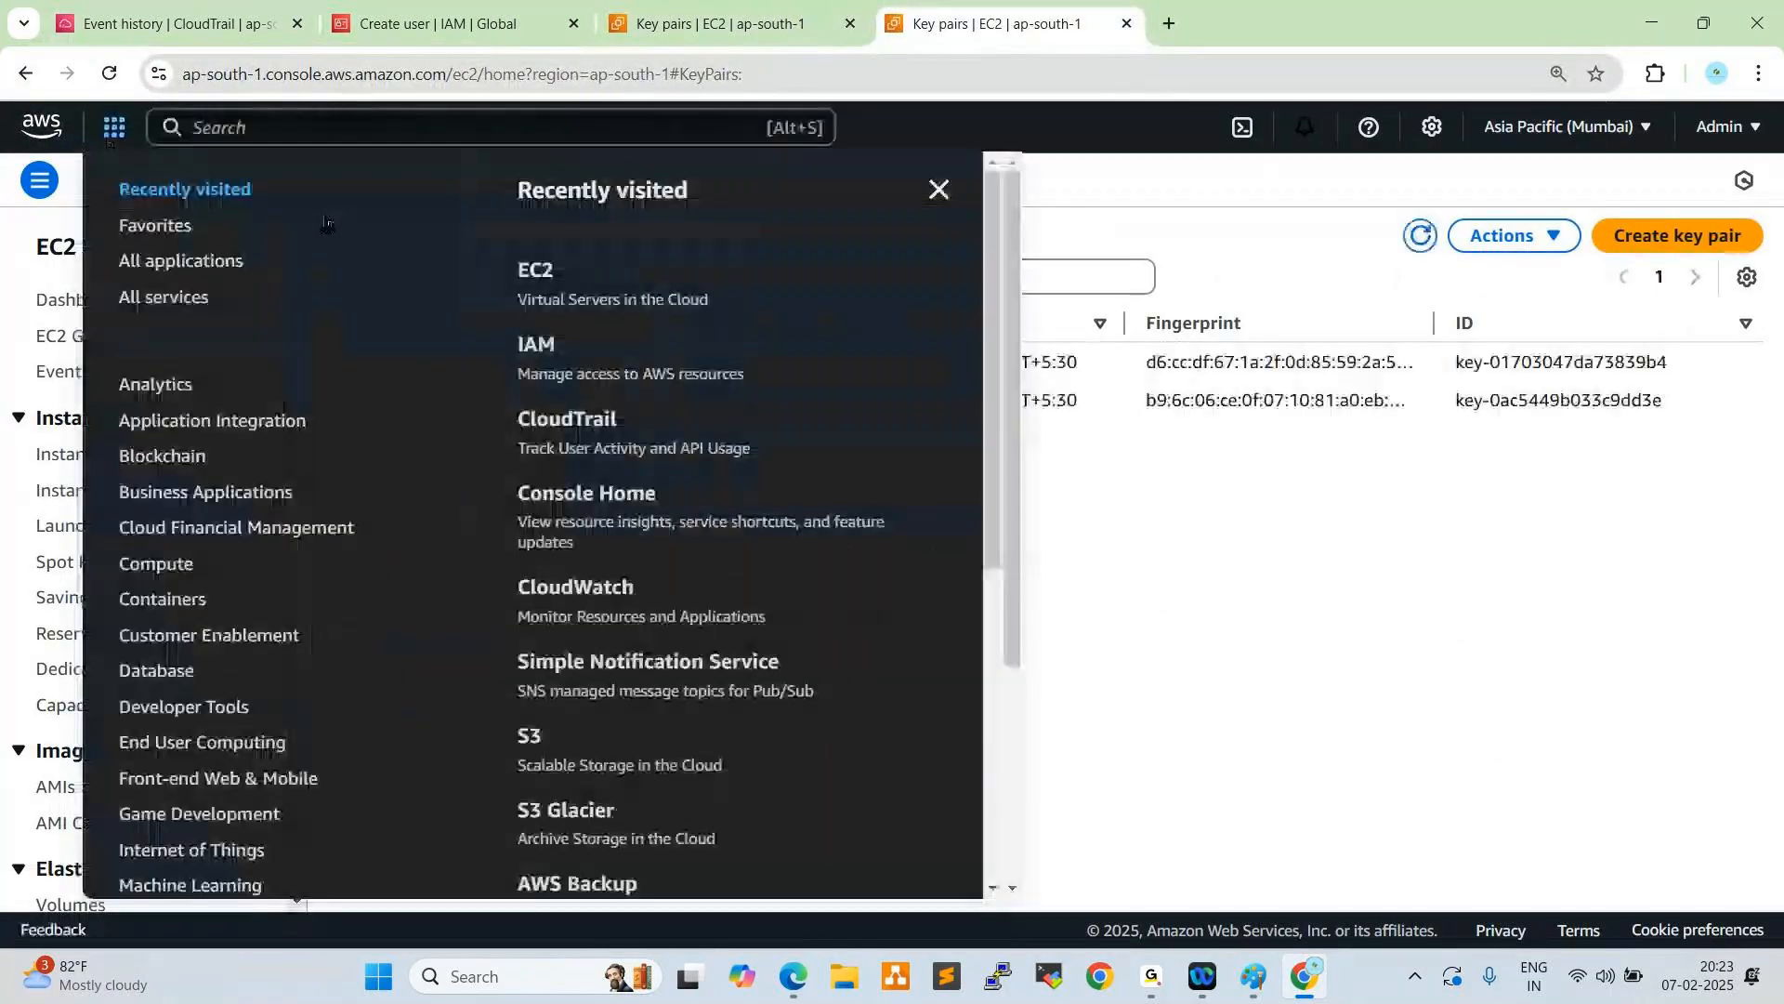
pyautogui.click(531, 735)
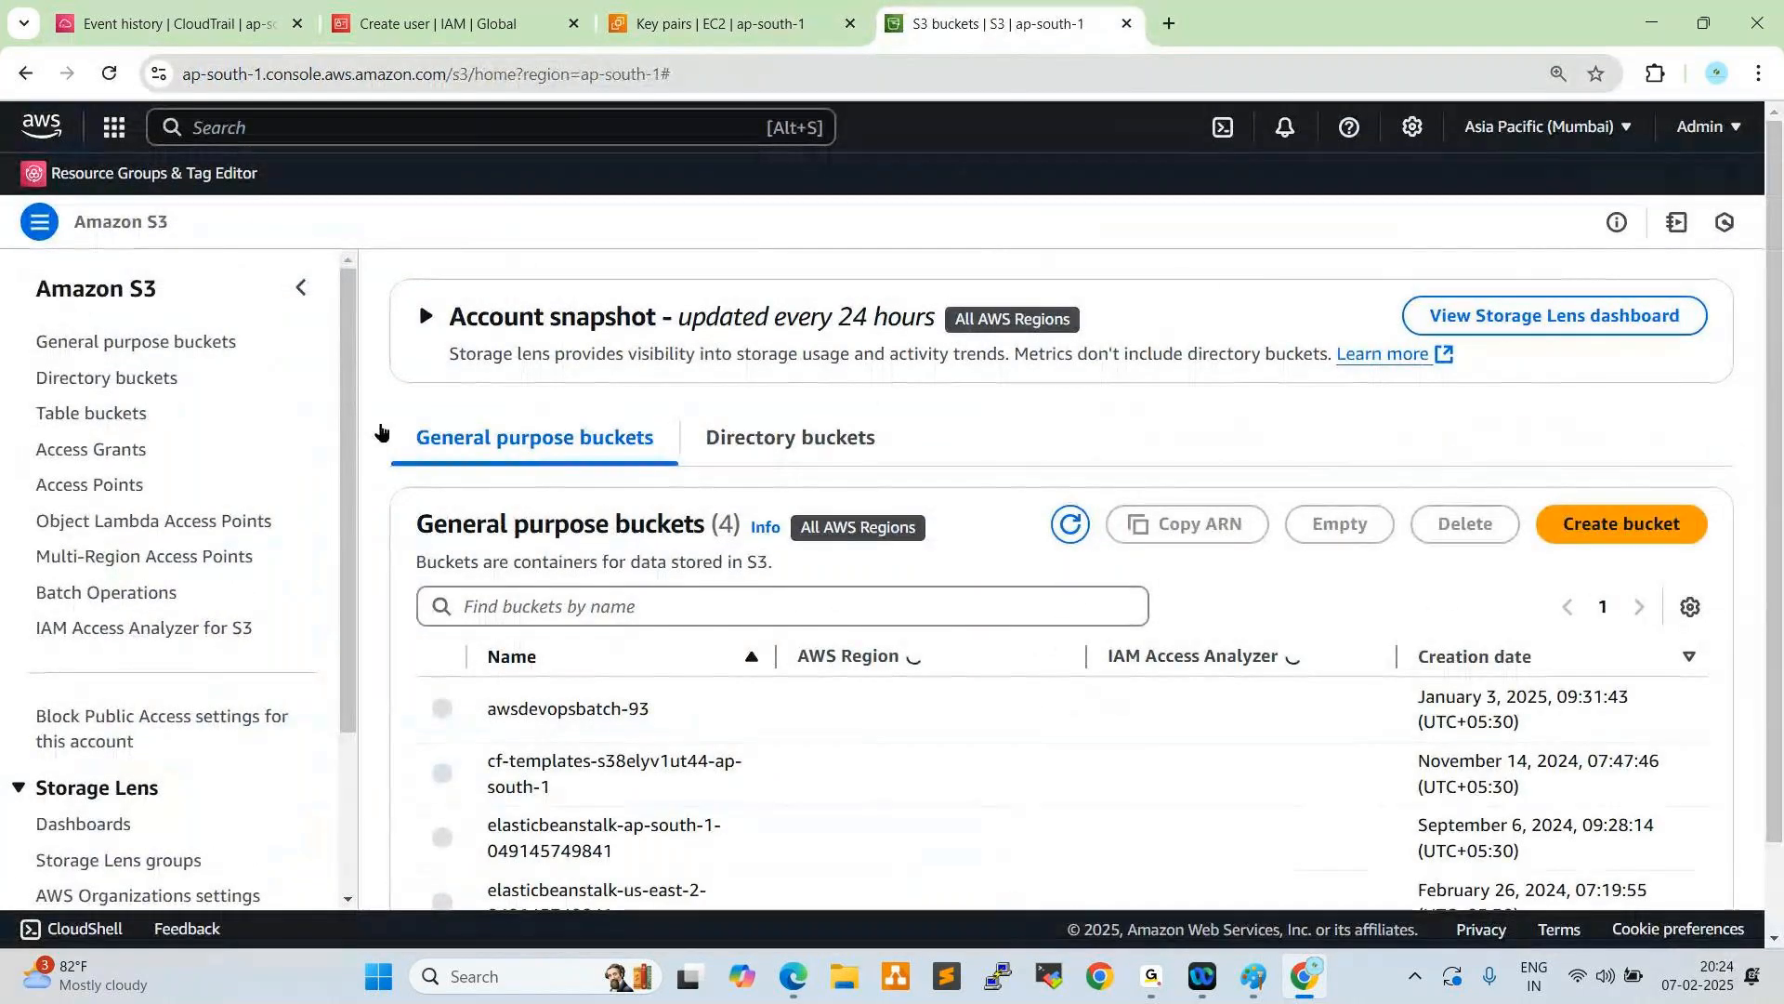
# - Open the awsdevopsbatch-93 bucket from the general purpose buckets and check its name and objects
pyautogui.scroll(-1, 558, 493)
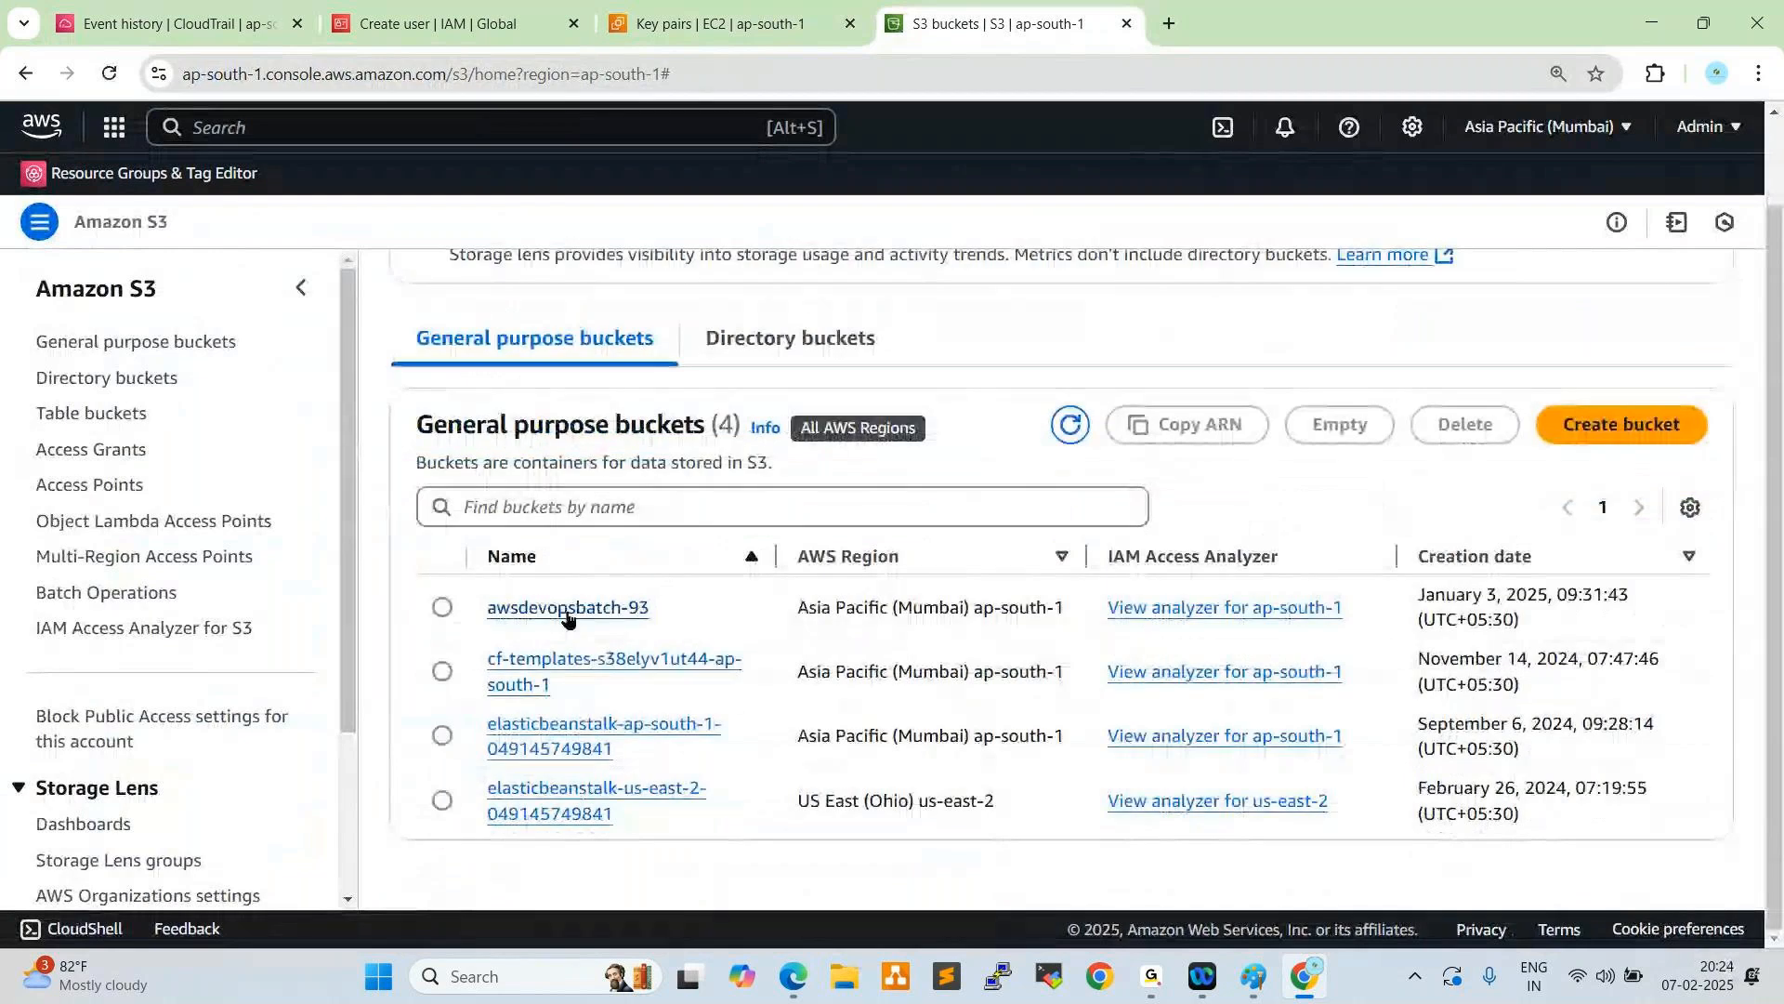
pyautogui.click(618, 610)
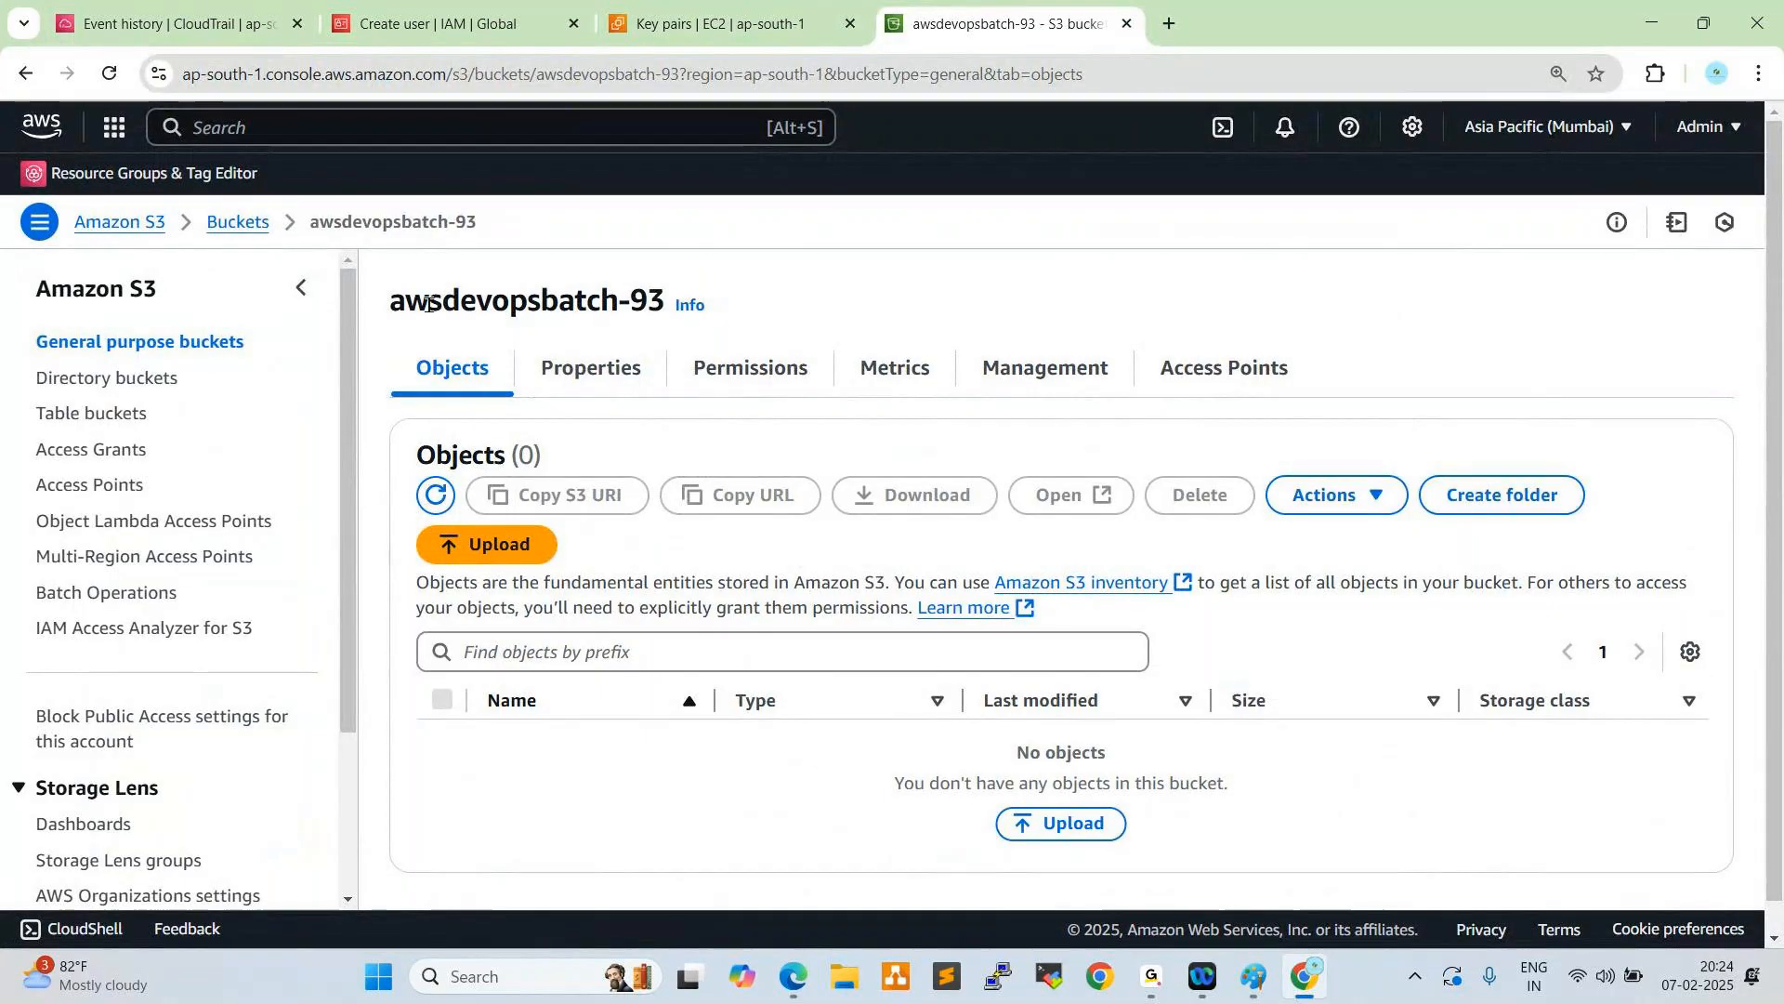
pyautogui.moveTo(406, 301); pyautogui.dragTo(583, 346)
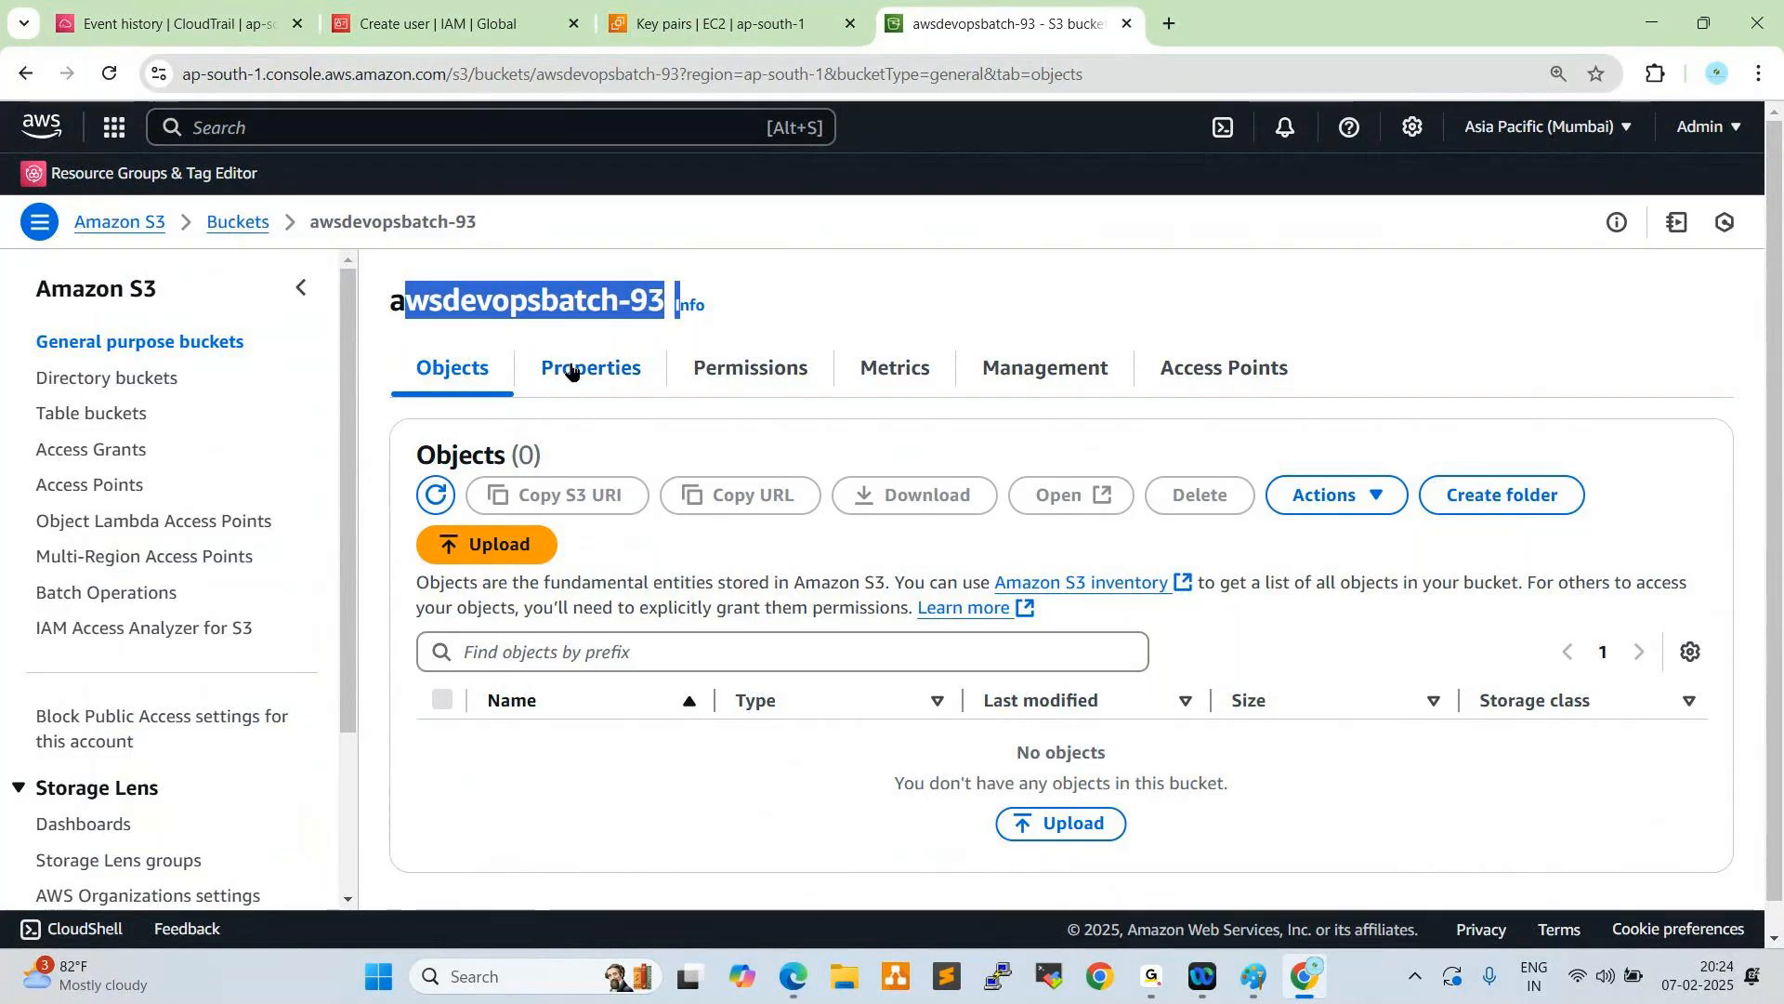
# - Return to CloudTrail and start creating a trail named Cloud-Trails
pyautogui.click(729, 23)
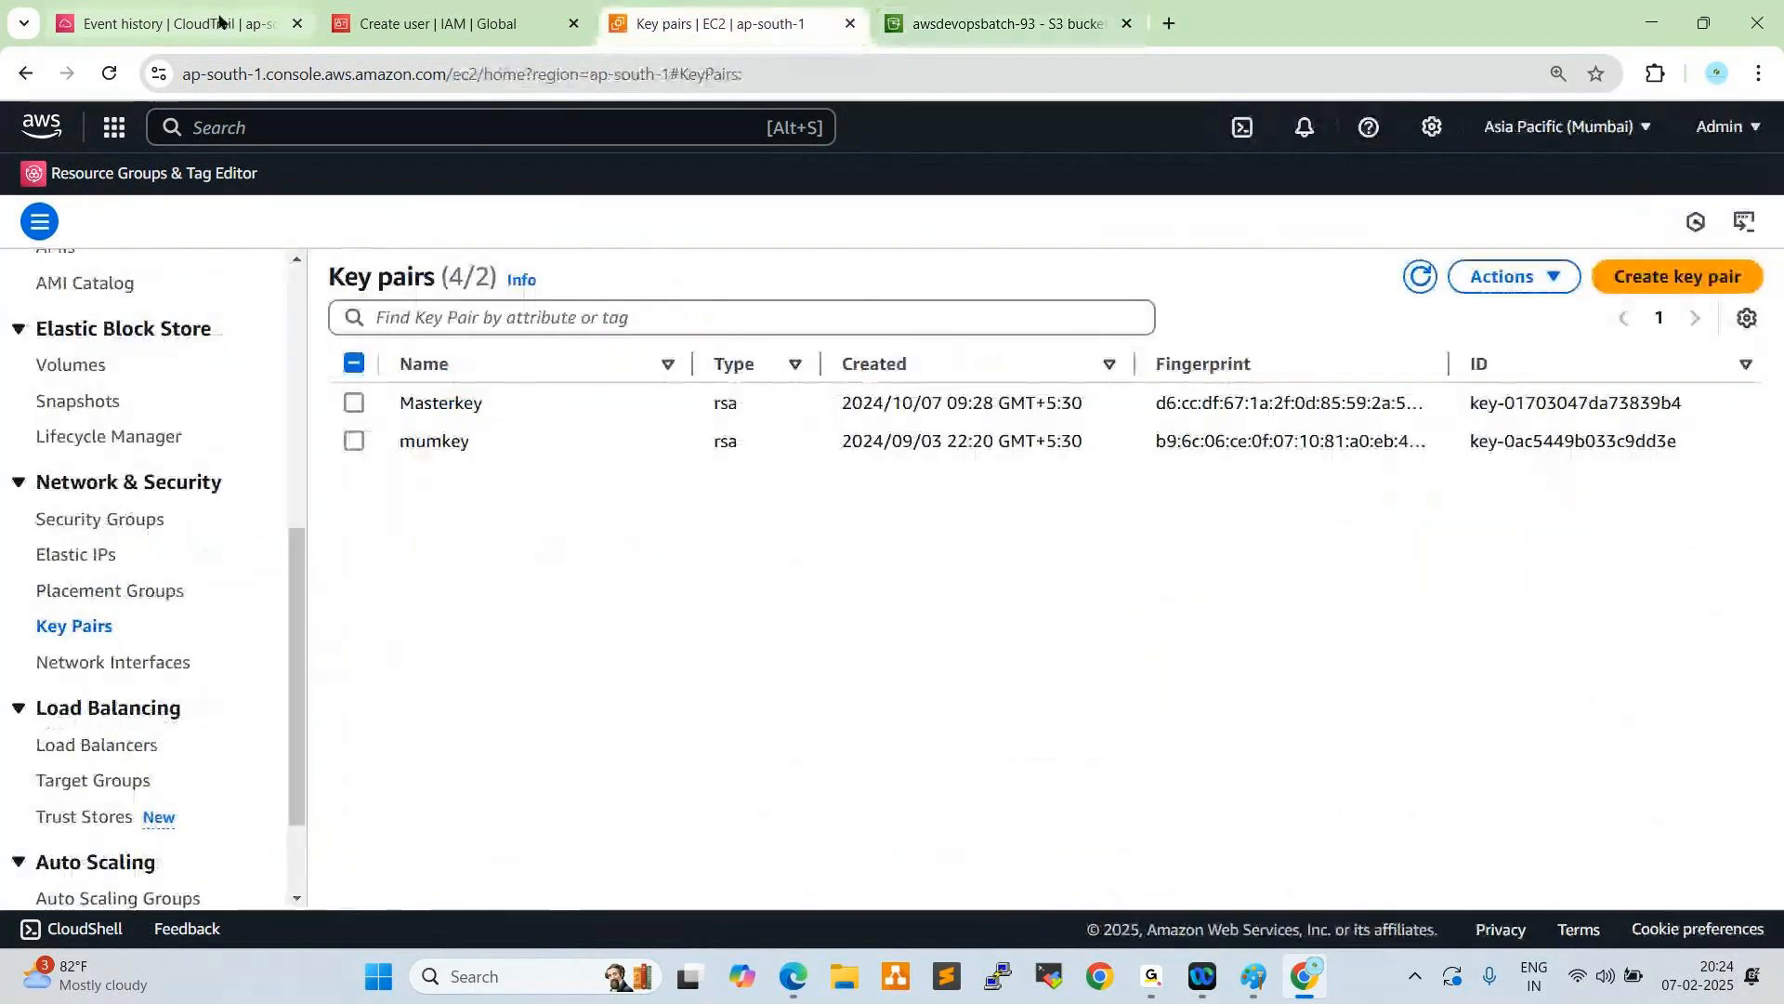
pyautogui.click(220, 21)
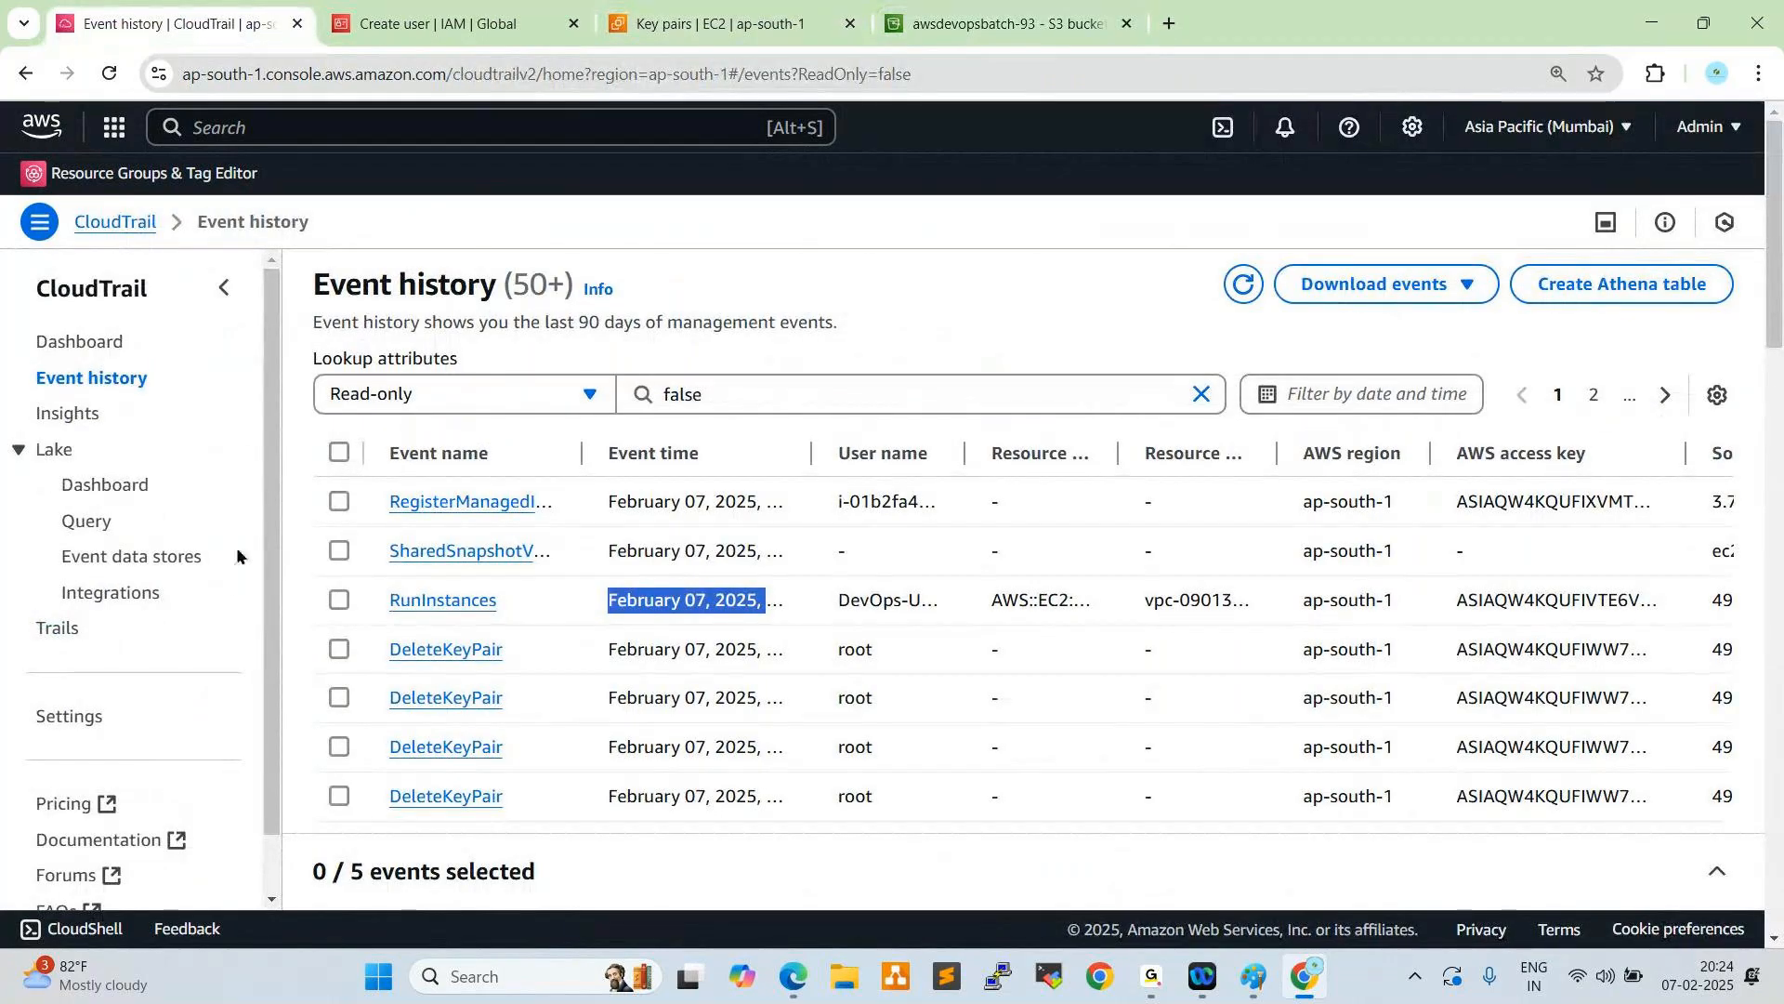
pyautogui.click(56, 630)
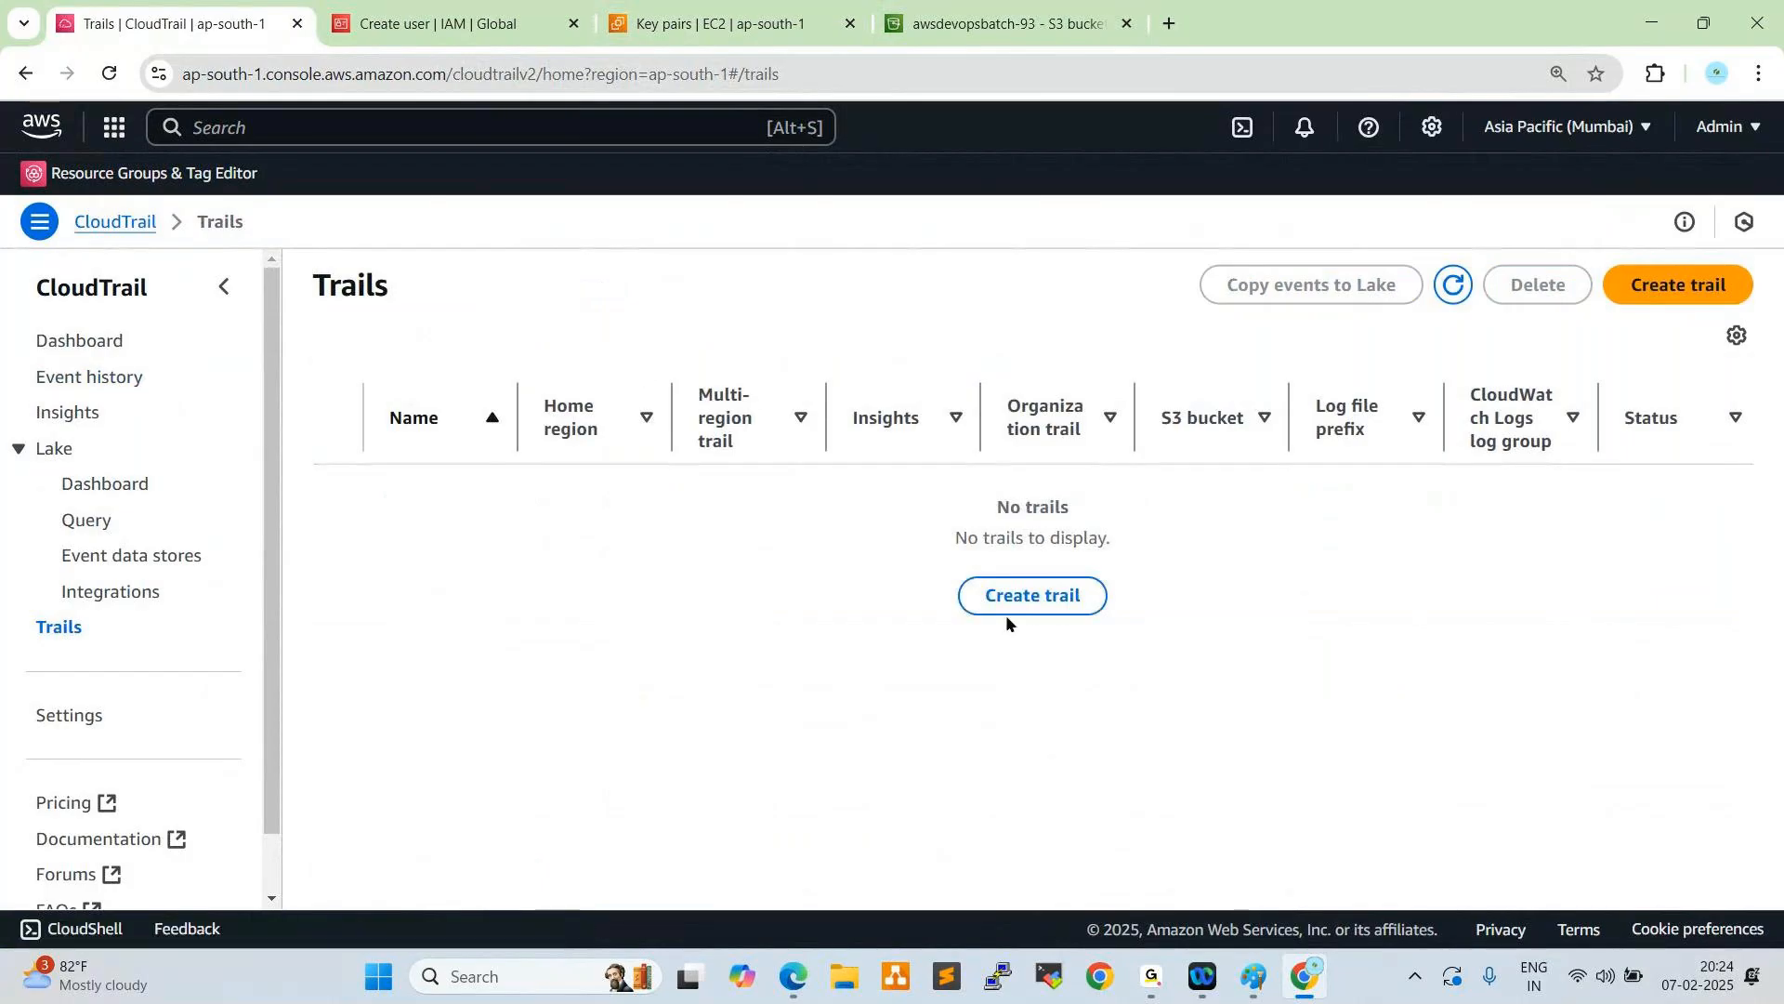
pyautogui.click(983, 602)
pyautogui.click(674, 537)
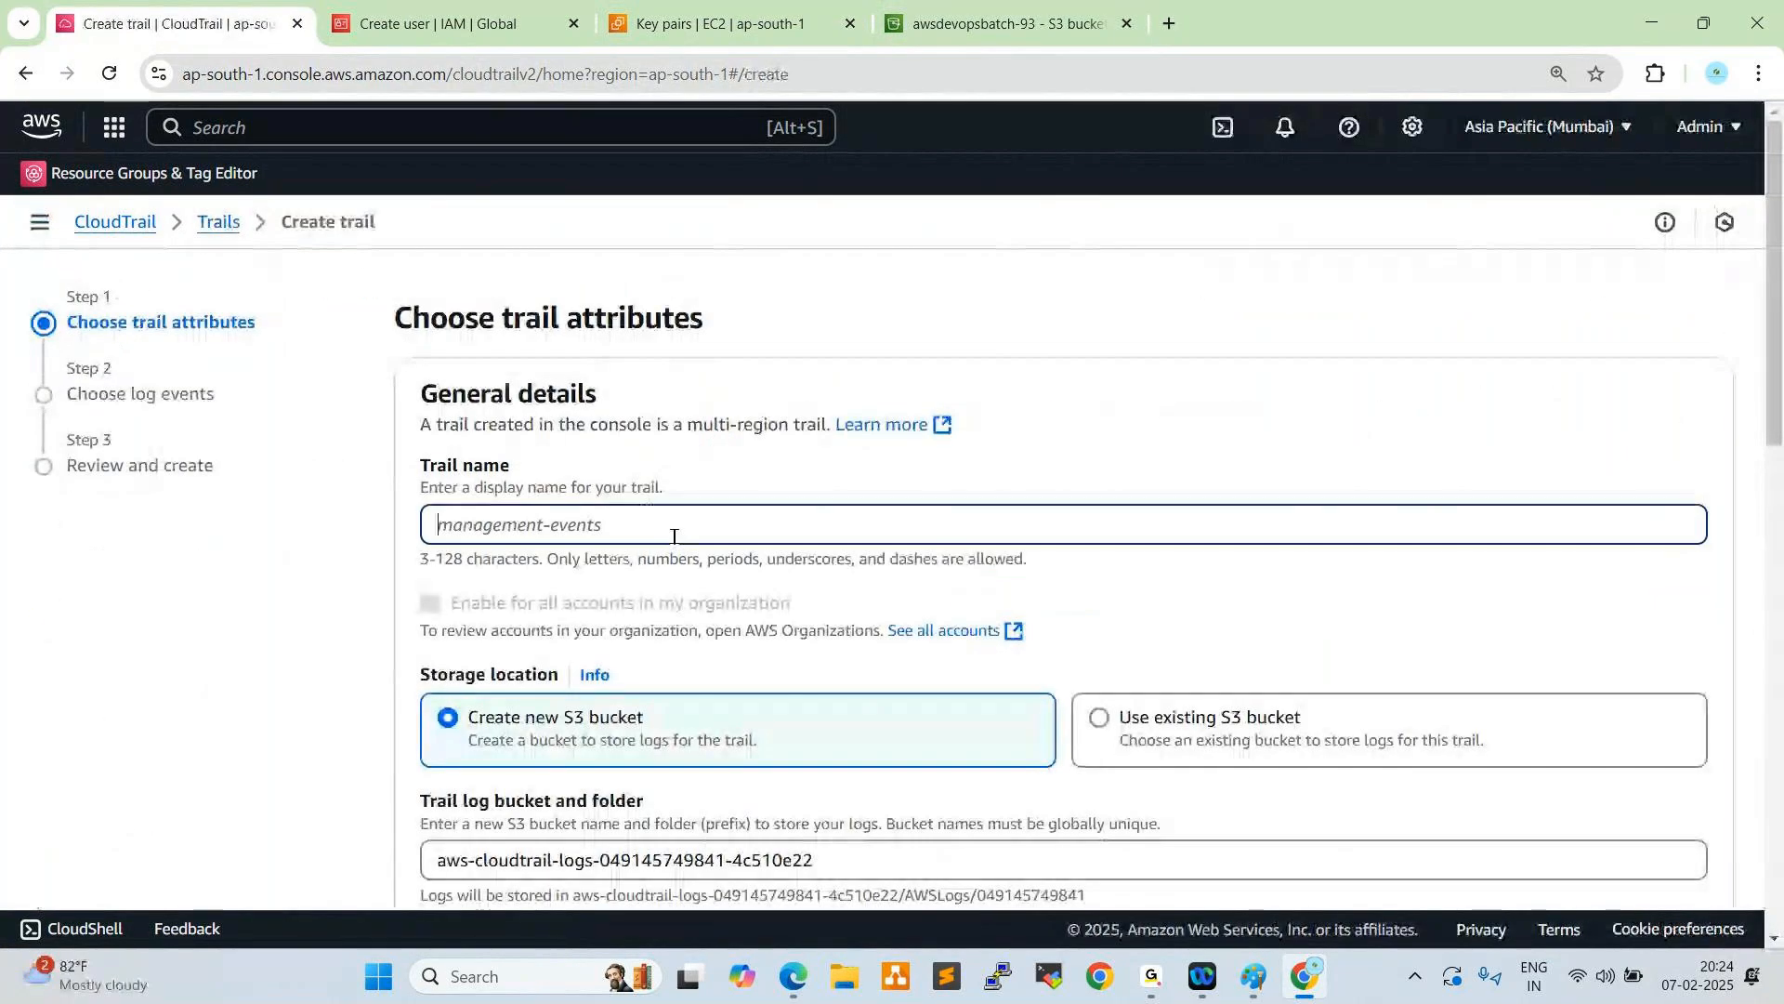
pyautogui.write('Cloud')
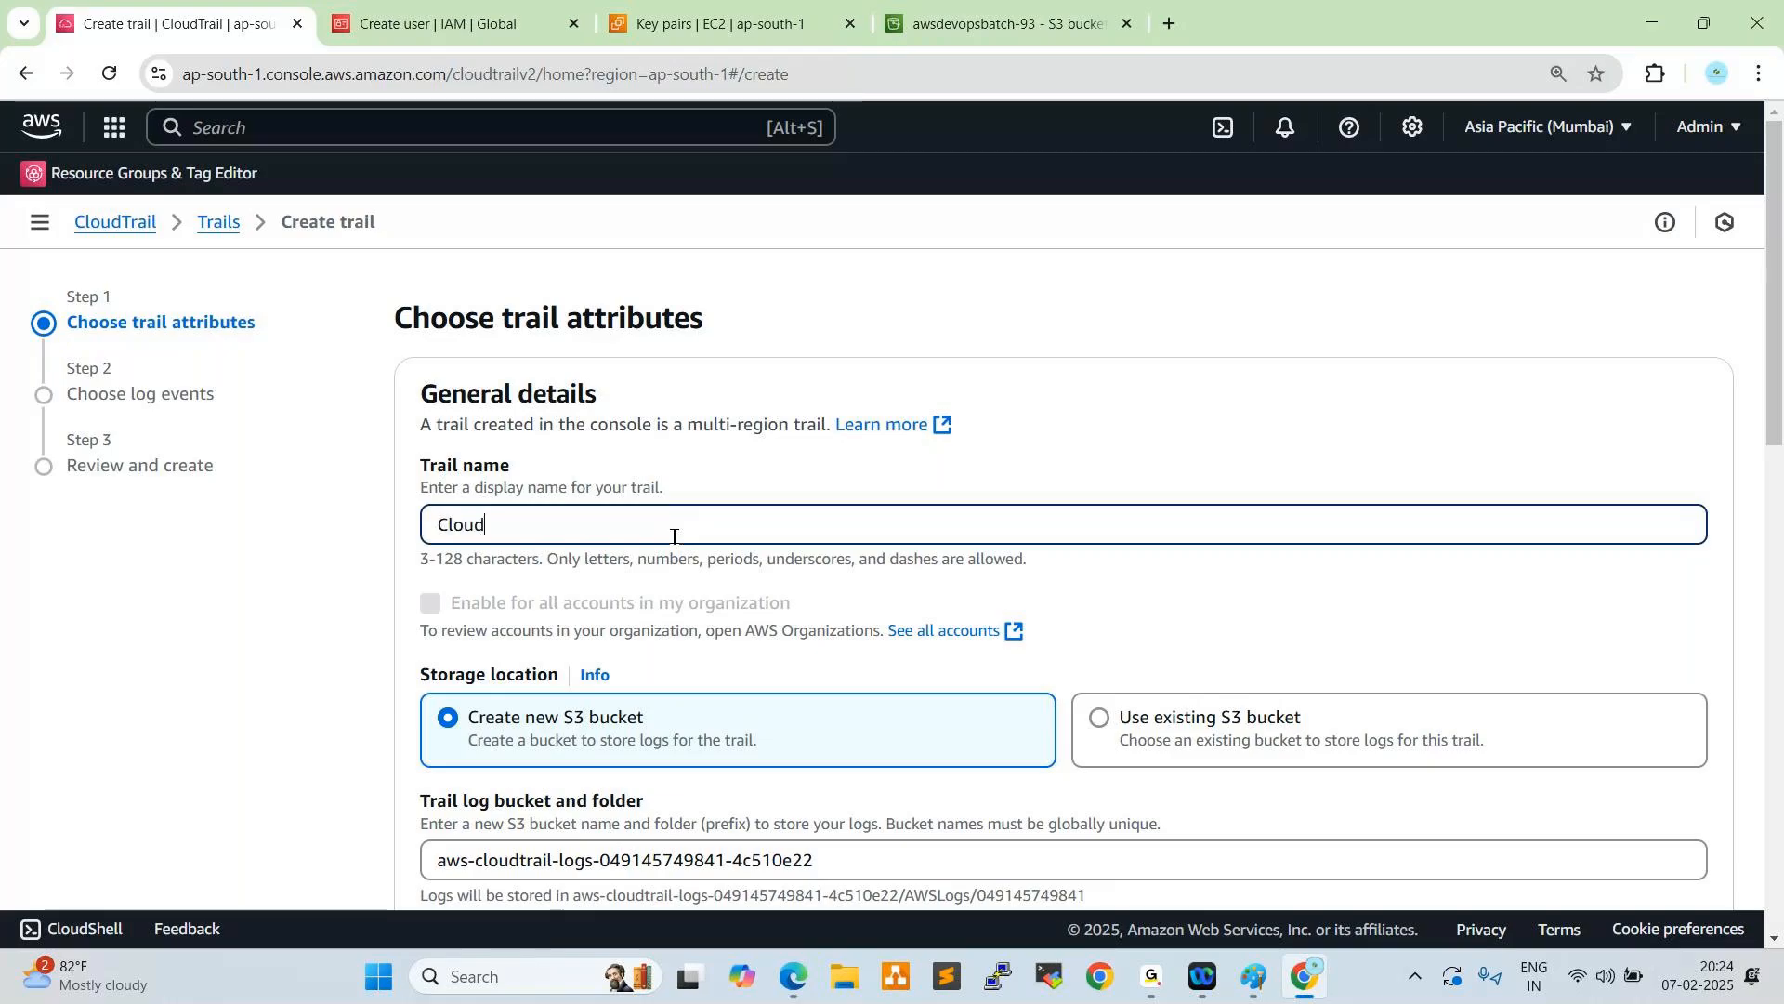
pyautogui.write('-Trails')
# - Set the trail's storage location to the existing S3 bucket awsdevopsbatch-93
pyautogui.scroll(-1, 685, 492)
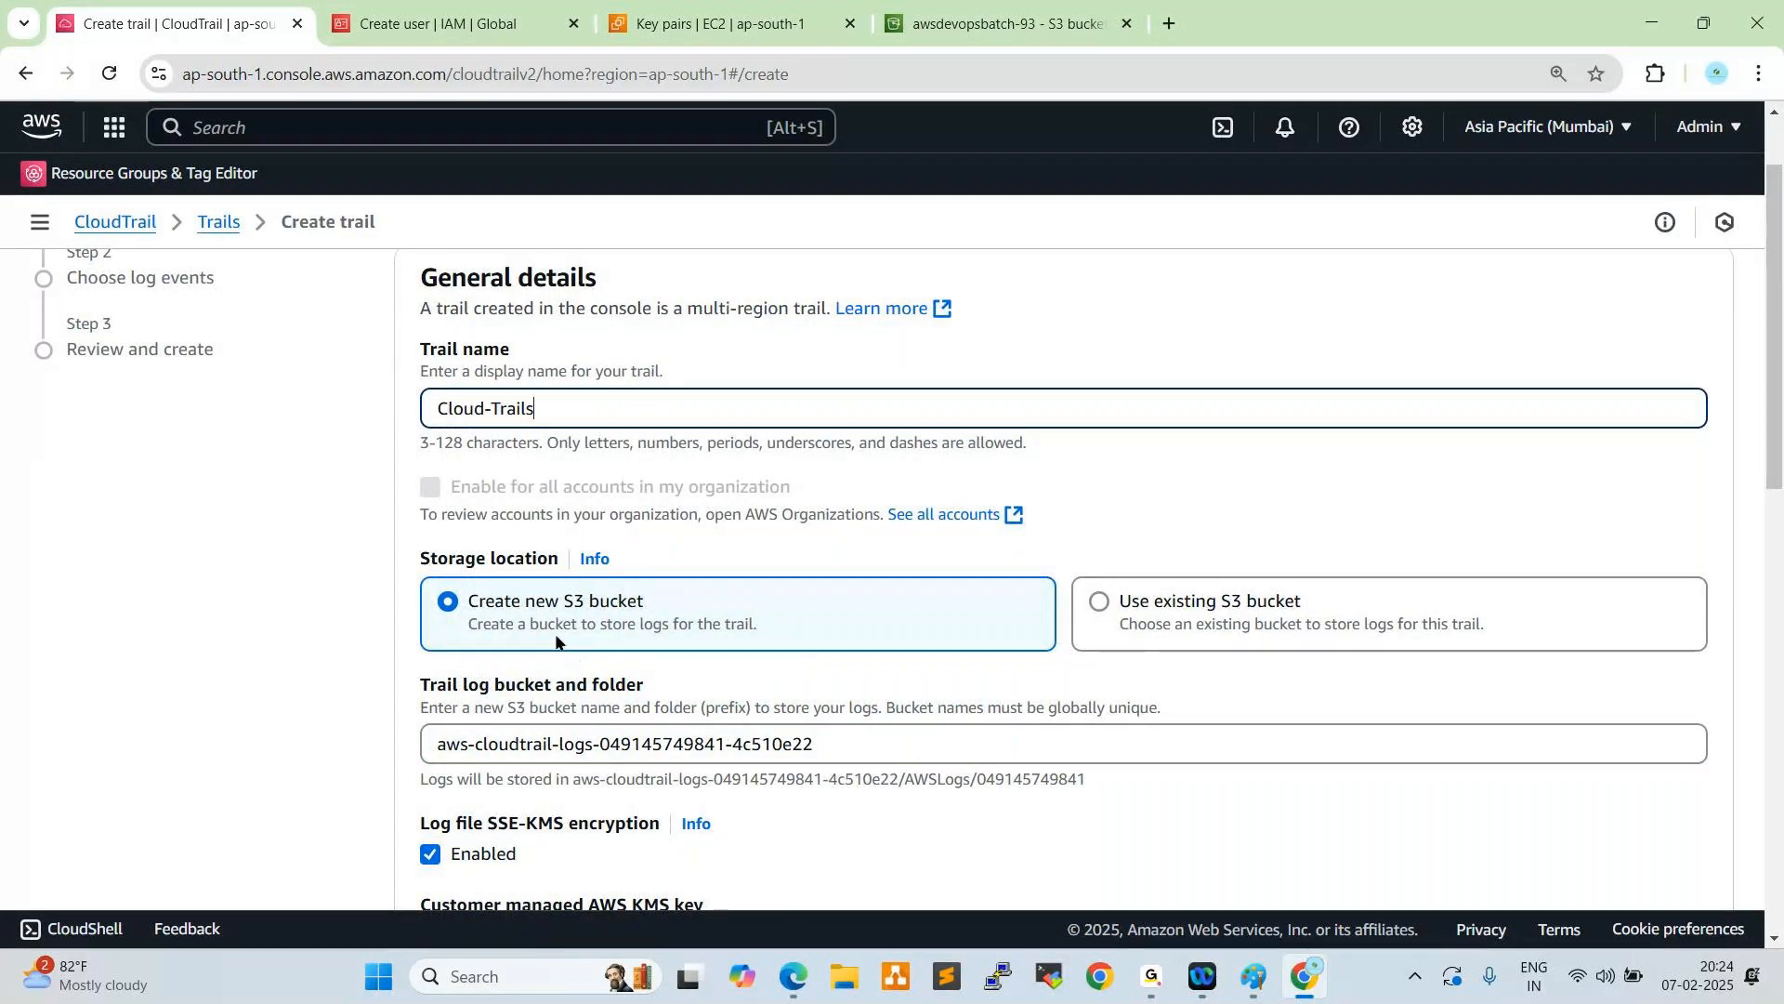
pyautogui.click(1097, 604)
pyautogui.scroll(-2, 699, 603)
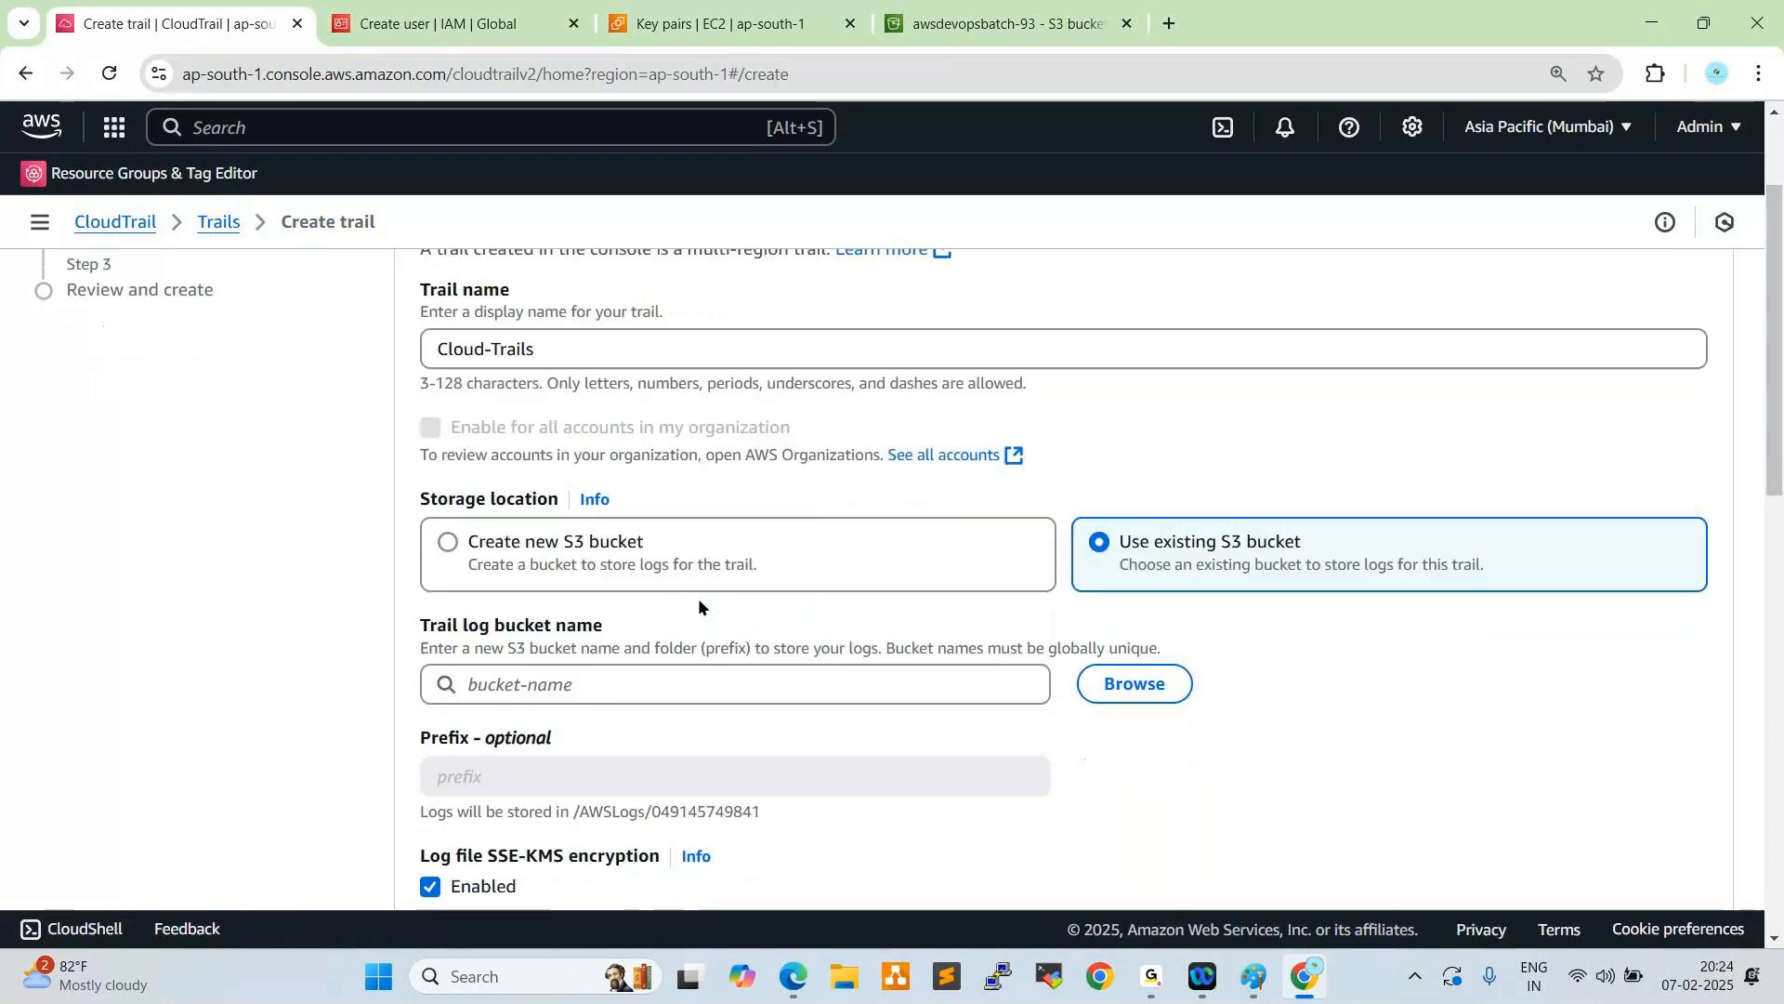
pyautogui.click(1133, 628)
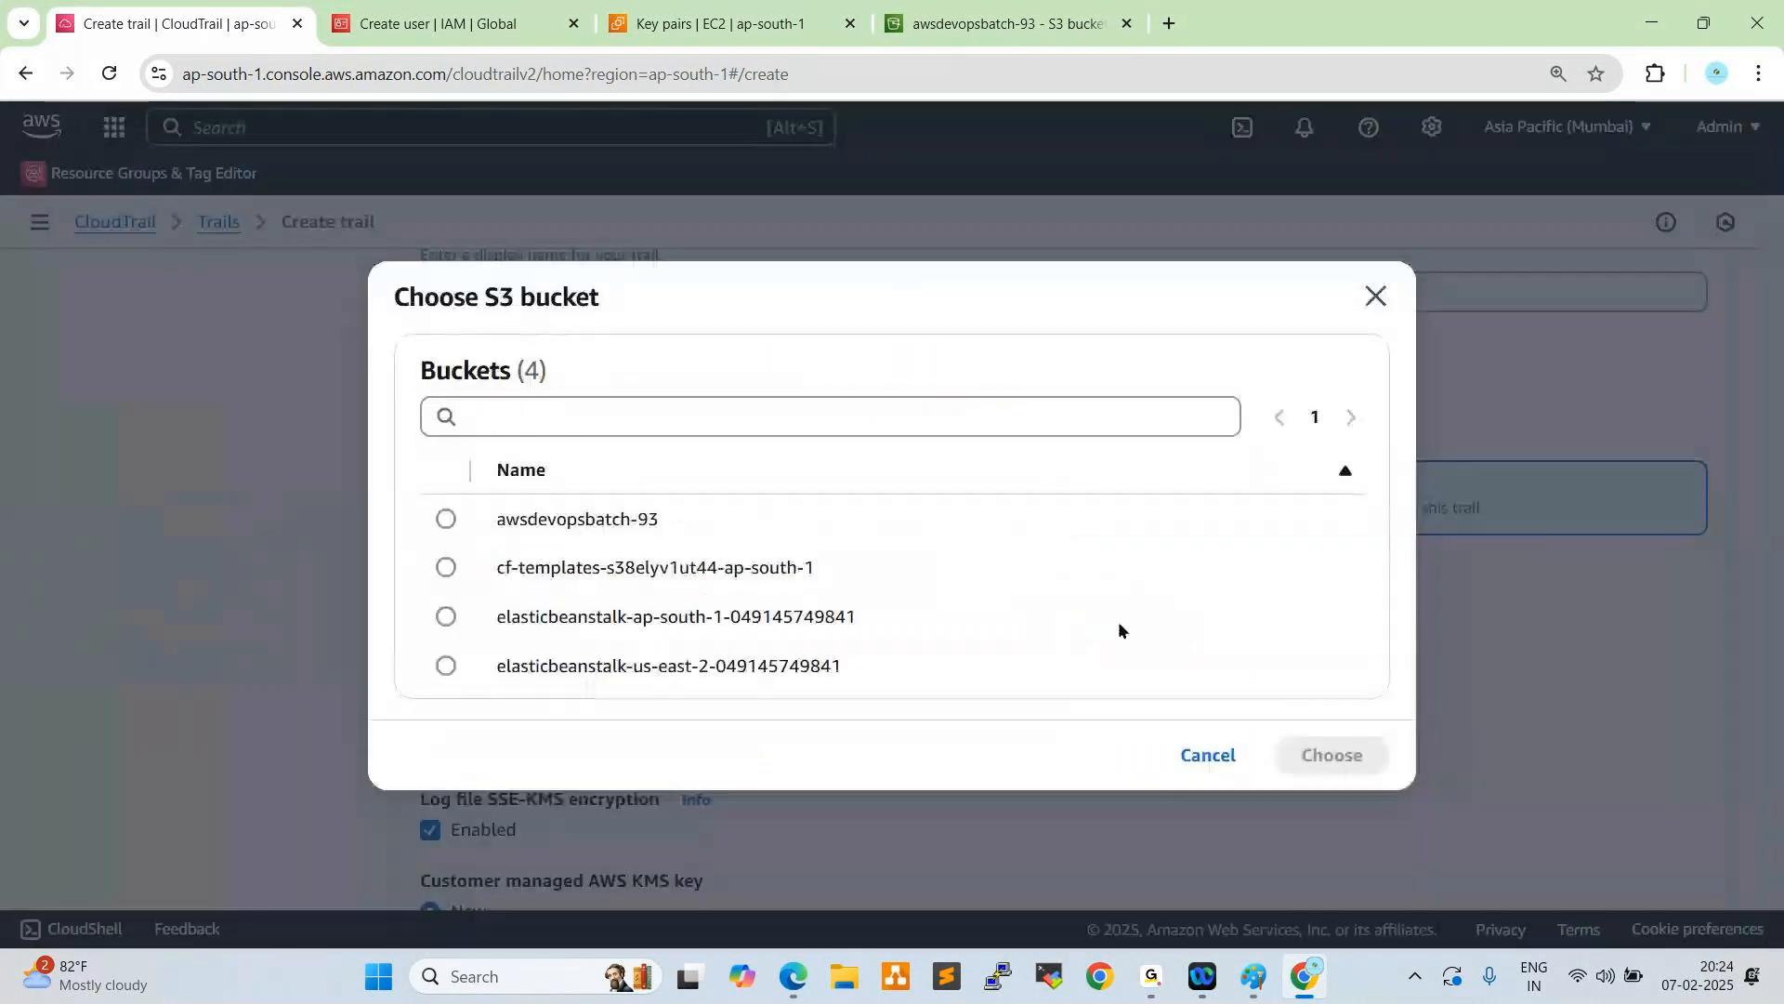
pyautogui.click(445, 519)
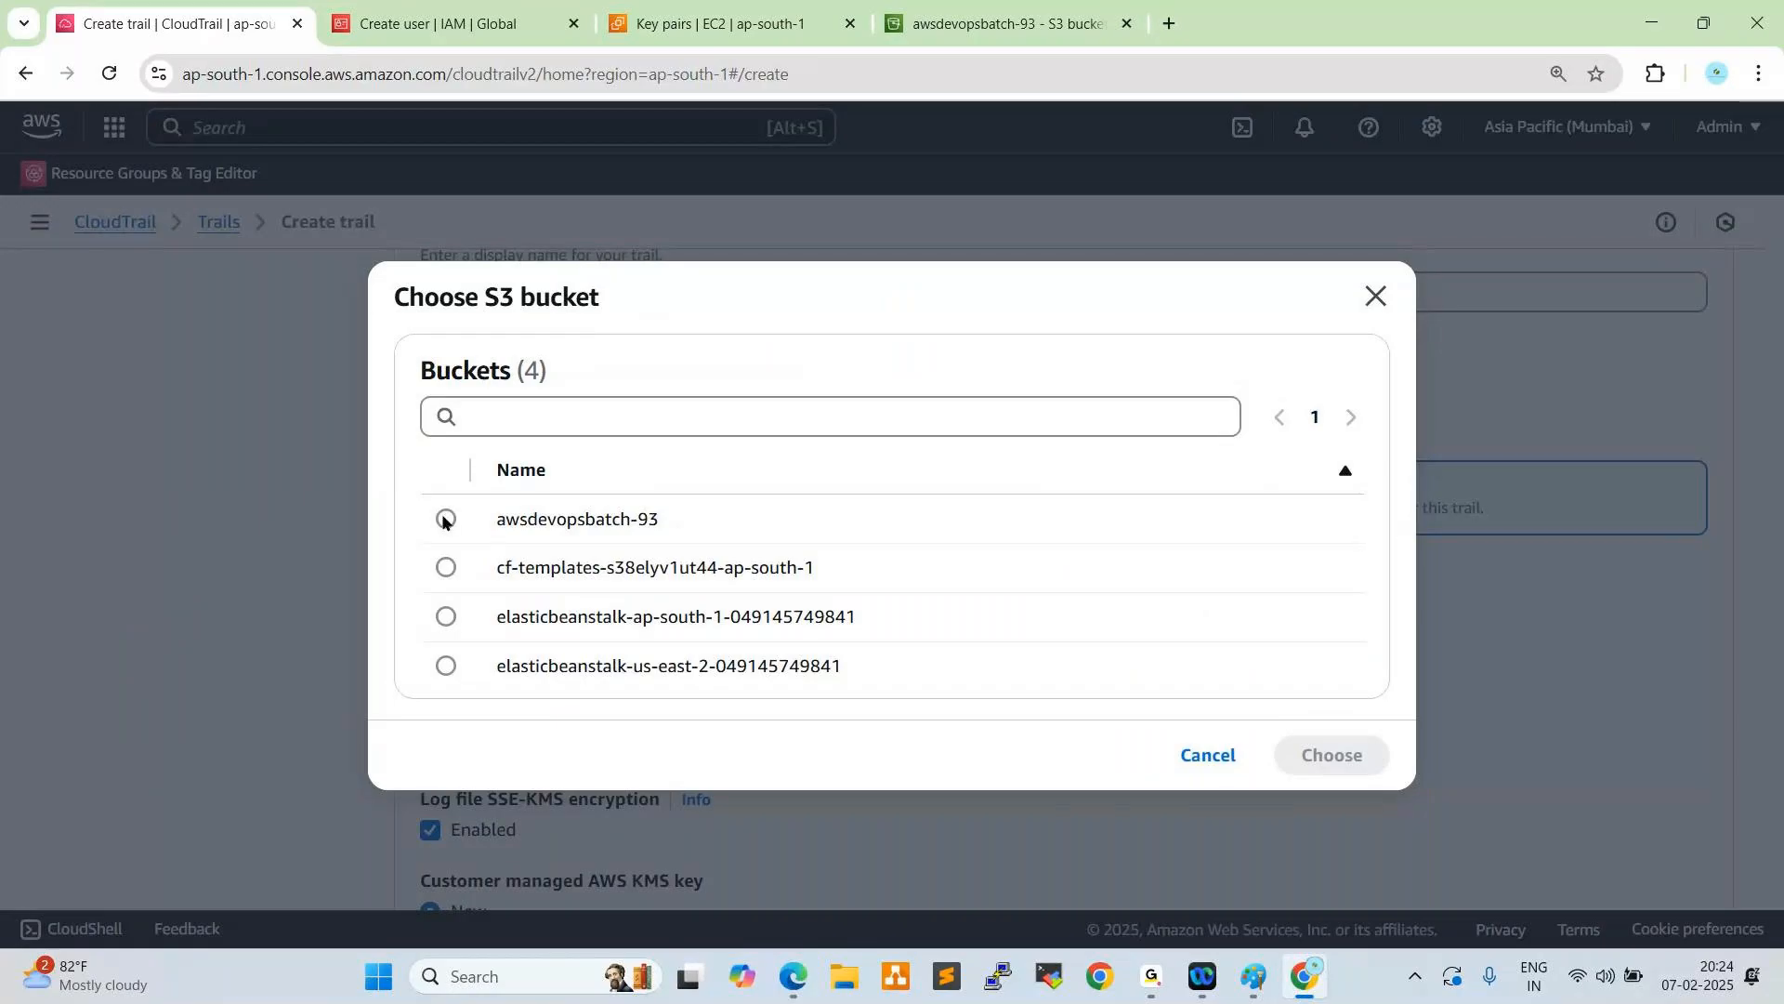
pyautogui.click(1327, 758)
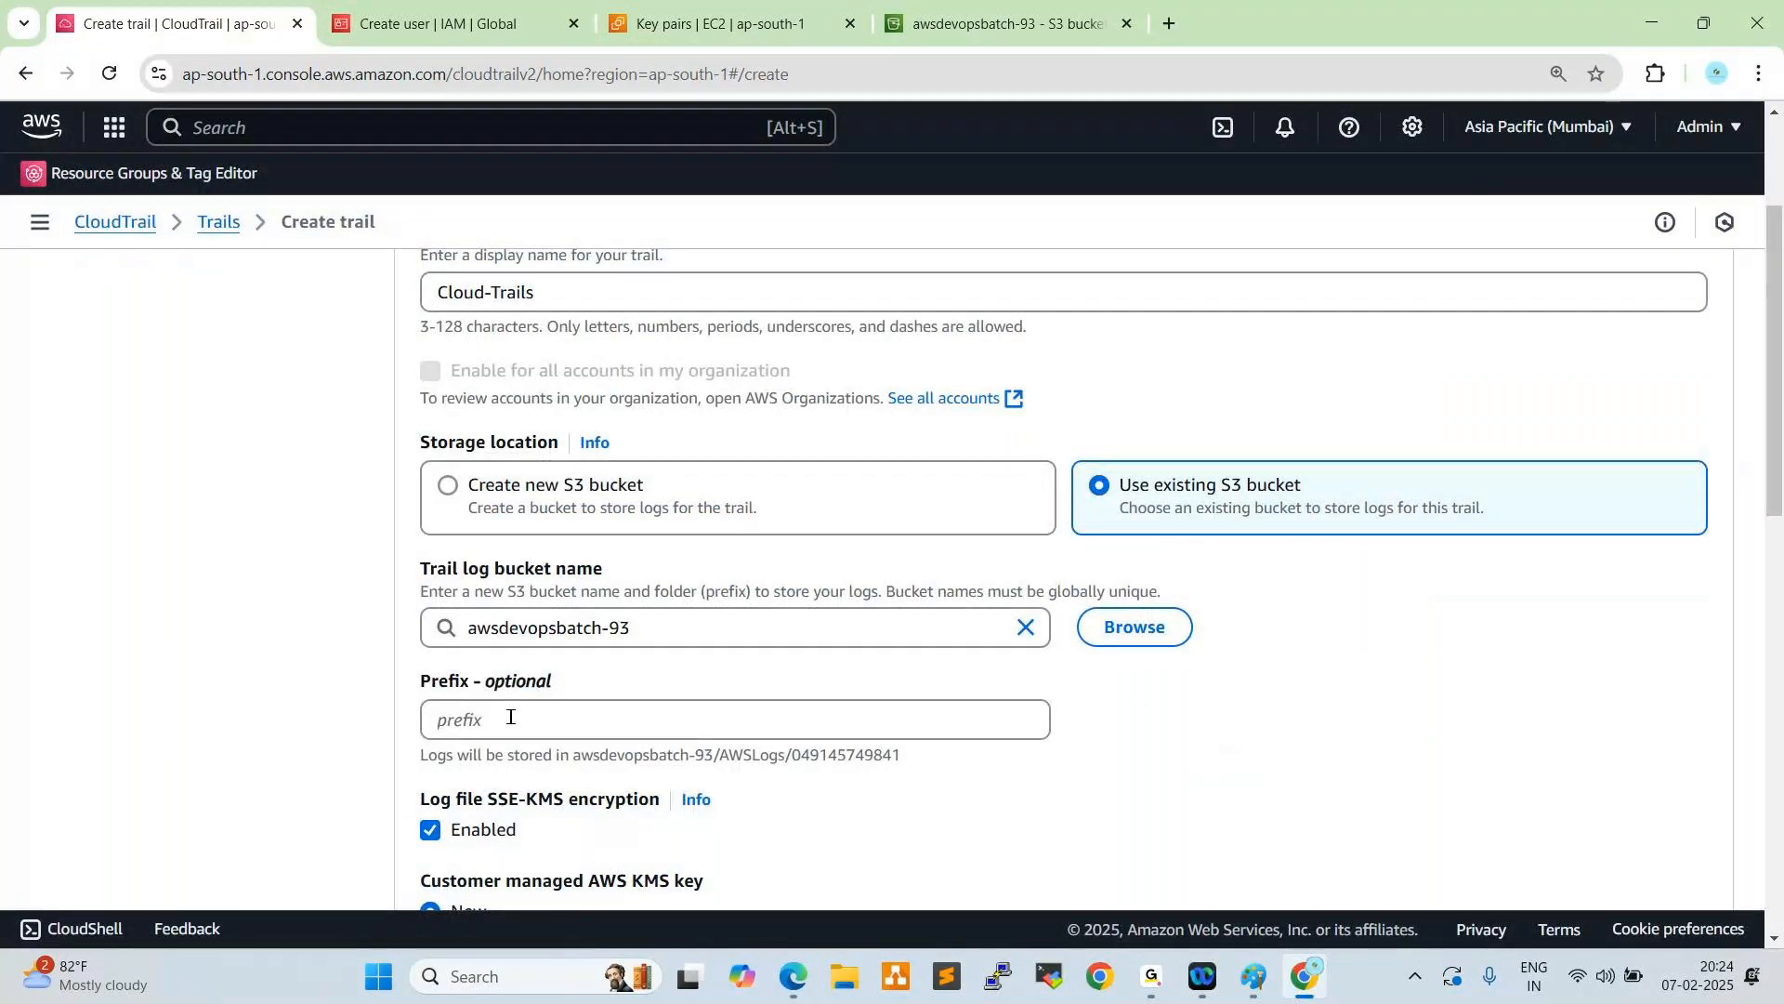
# - Disable log file SSE-KMS encryption and enable SNS notification delivery for the trail
pyautogui.scroll(-1, 560, 720)
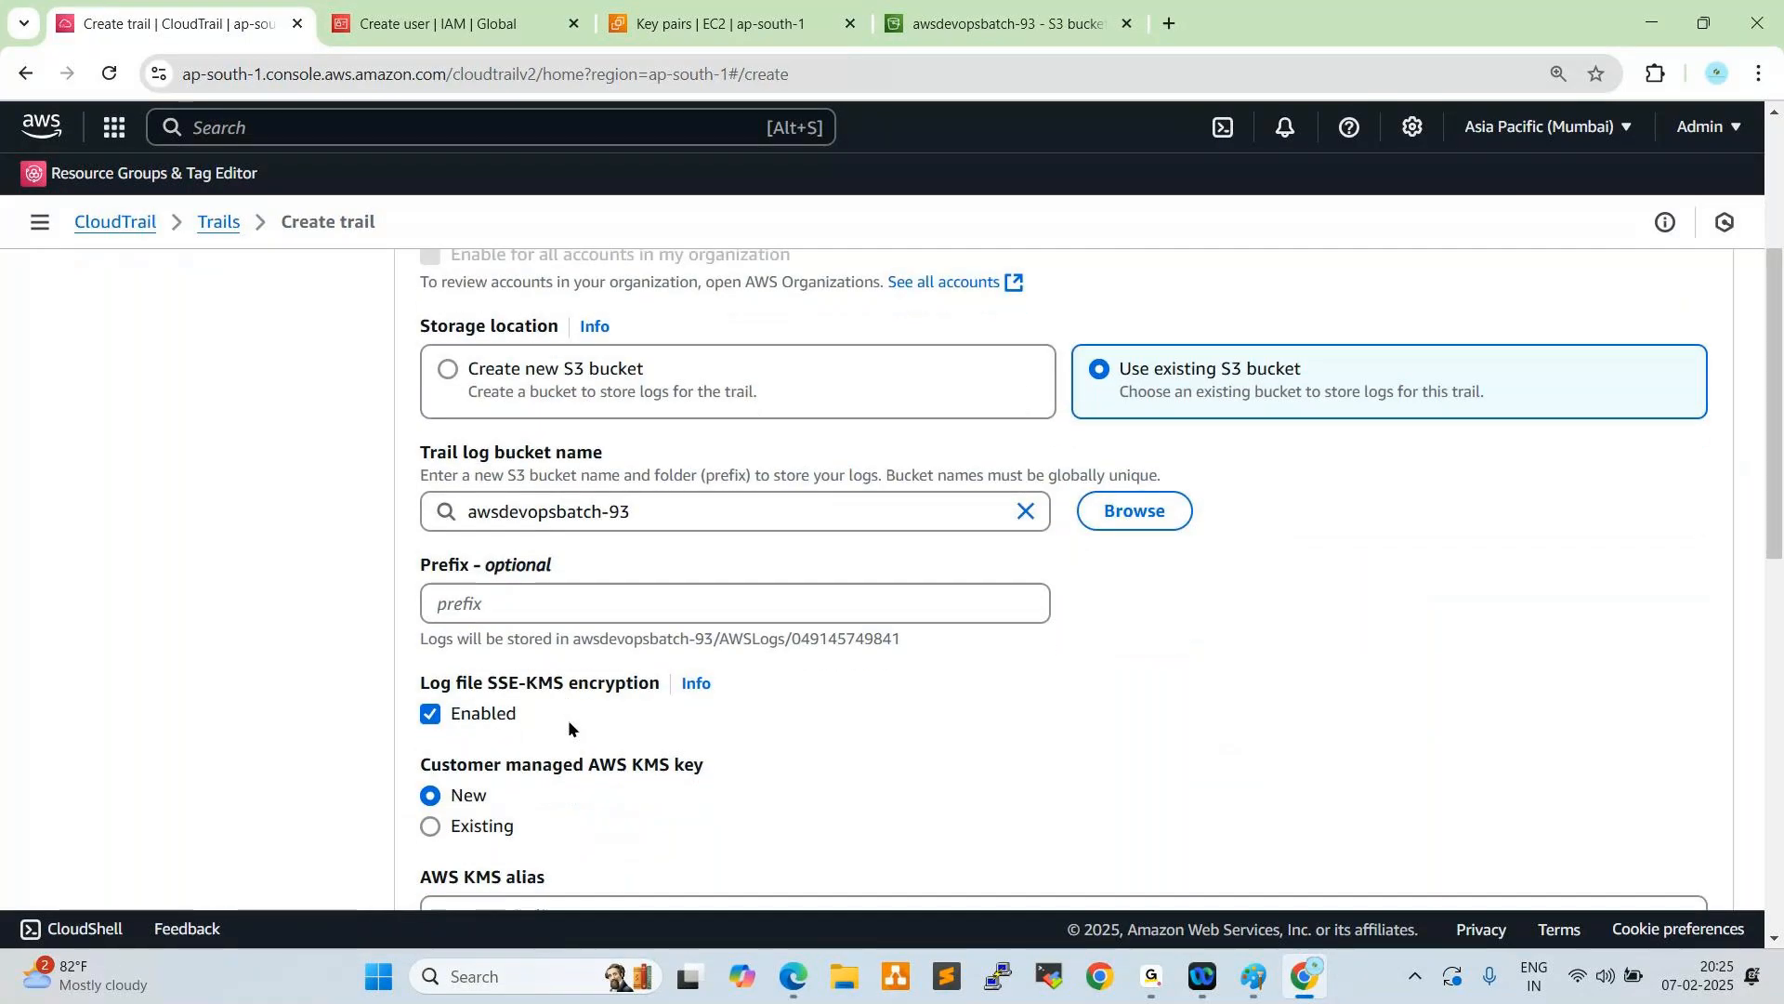
pyautogui.scroll(-2, 570, 727)
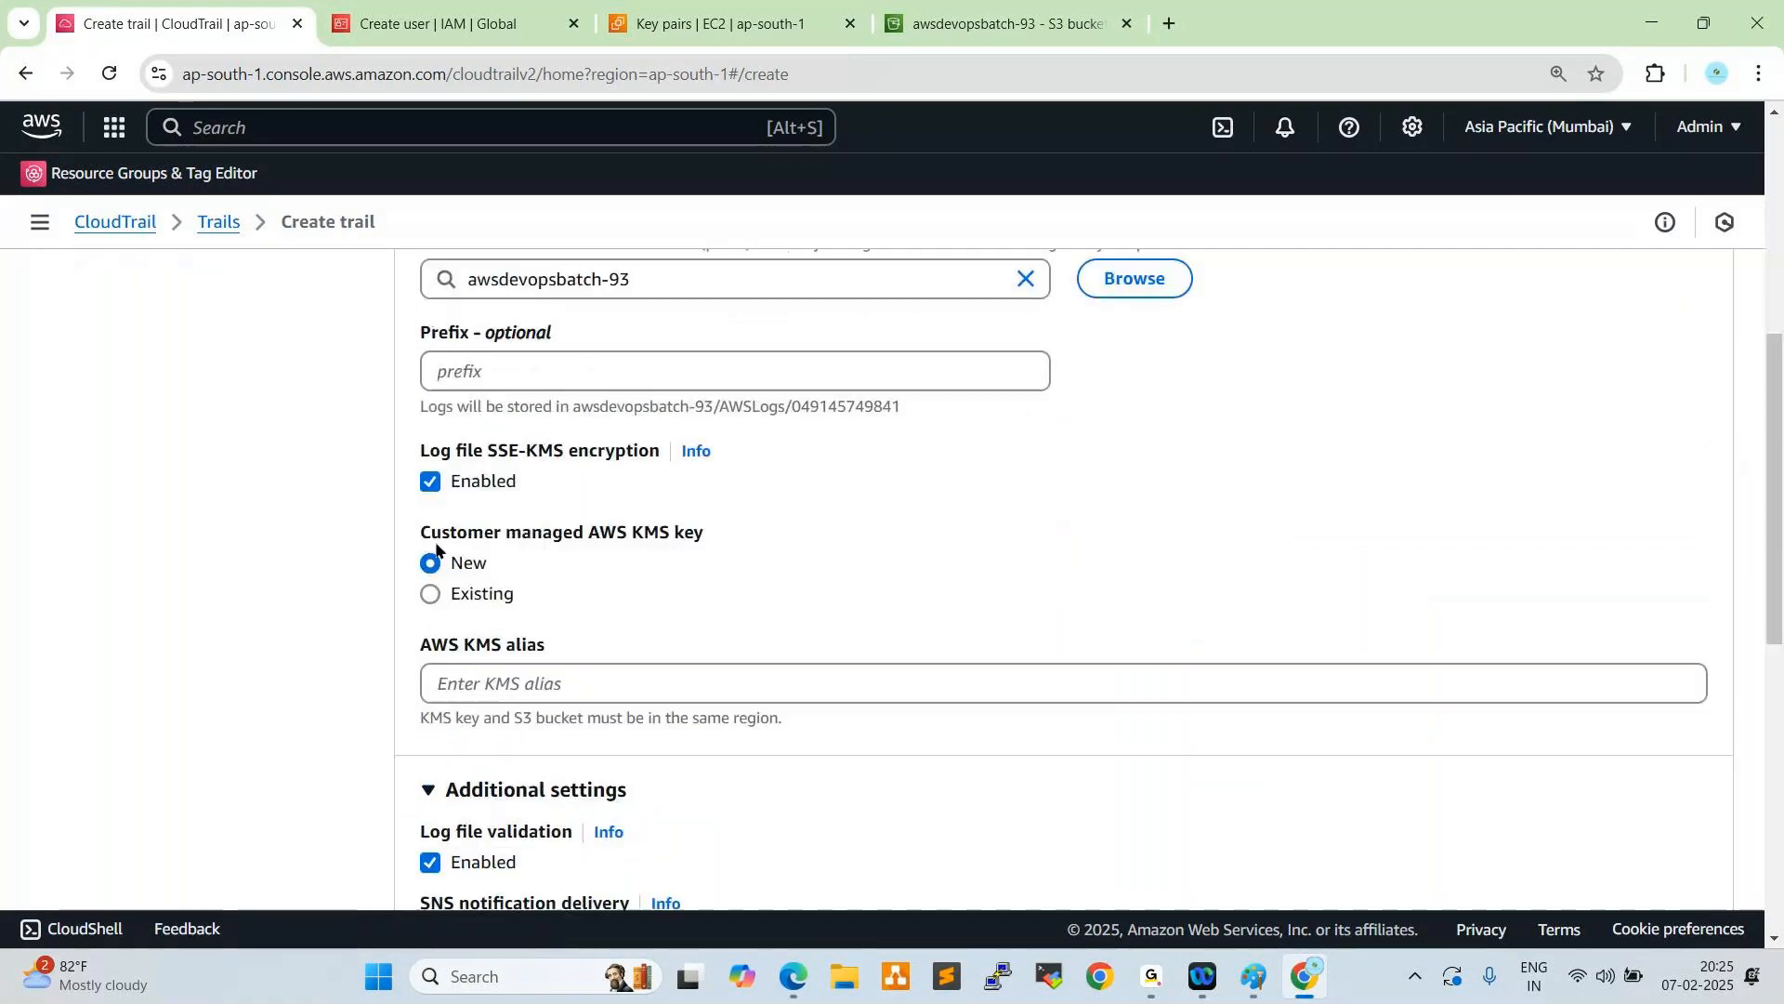
pyautogui.click(429, 483)
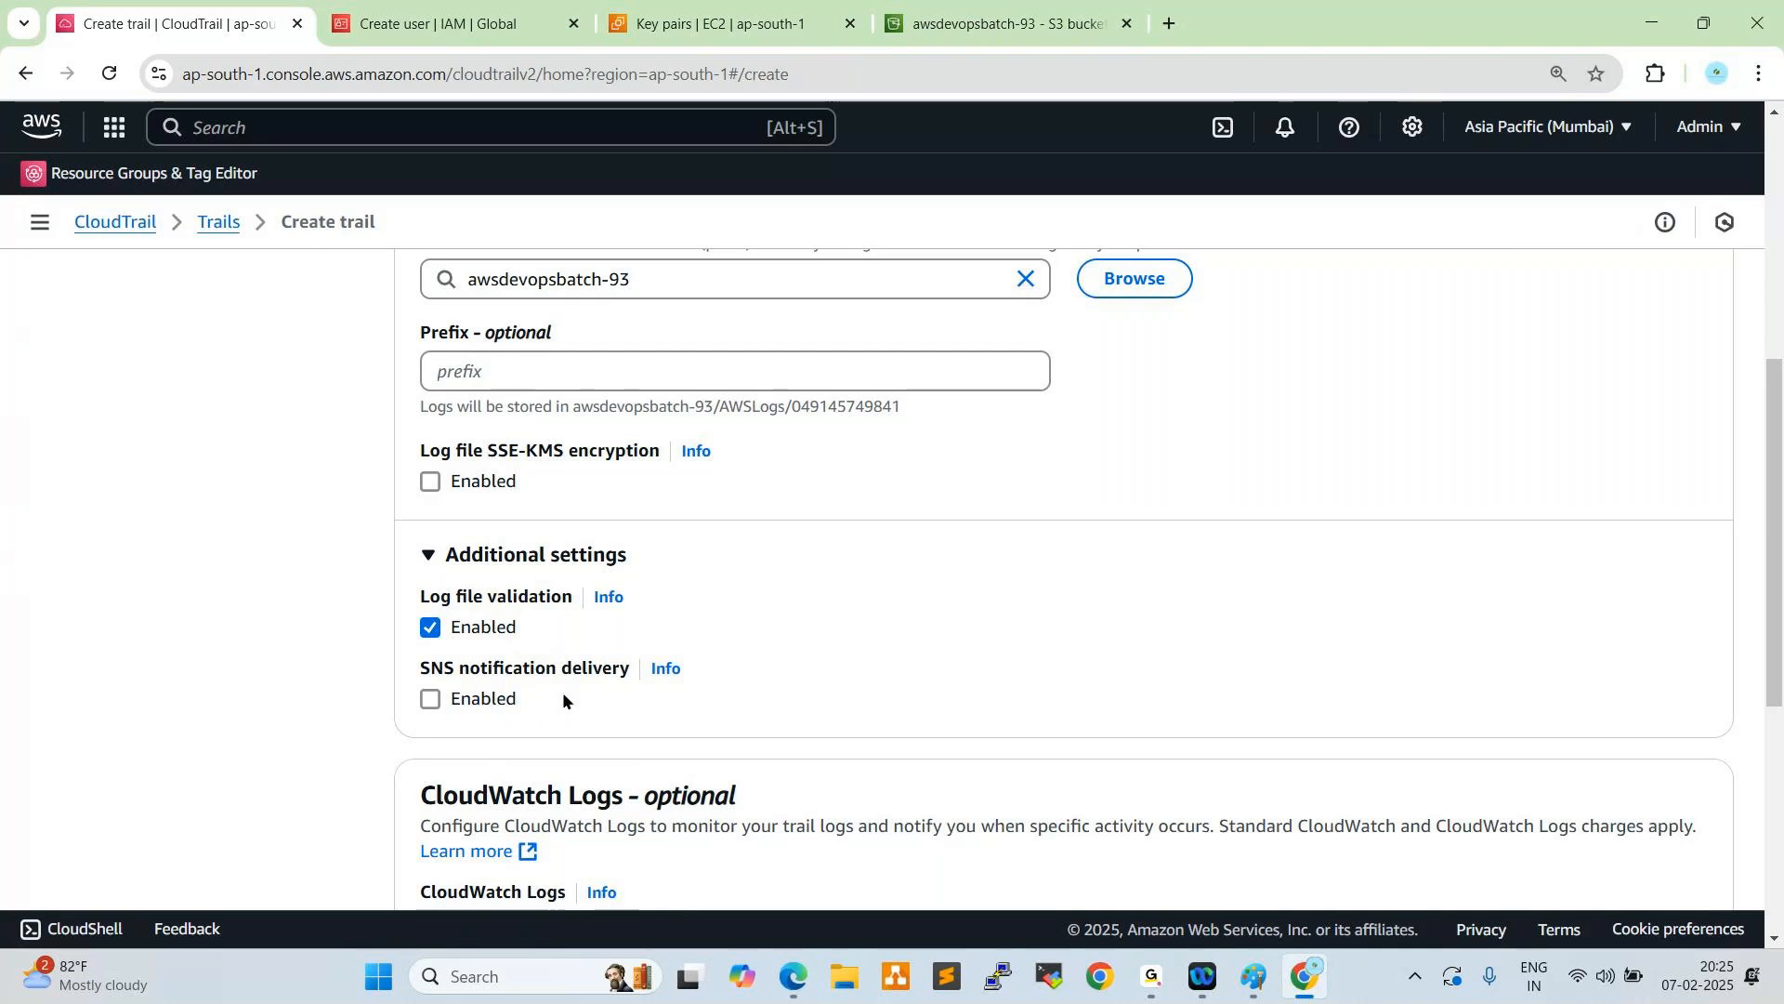
pyautogui.scroll(-1, 415, 630)
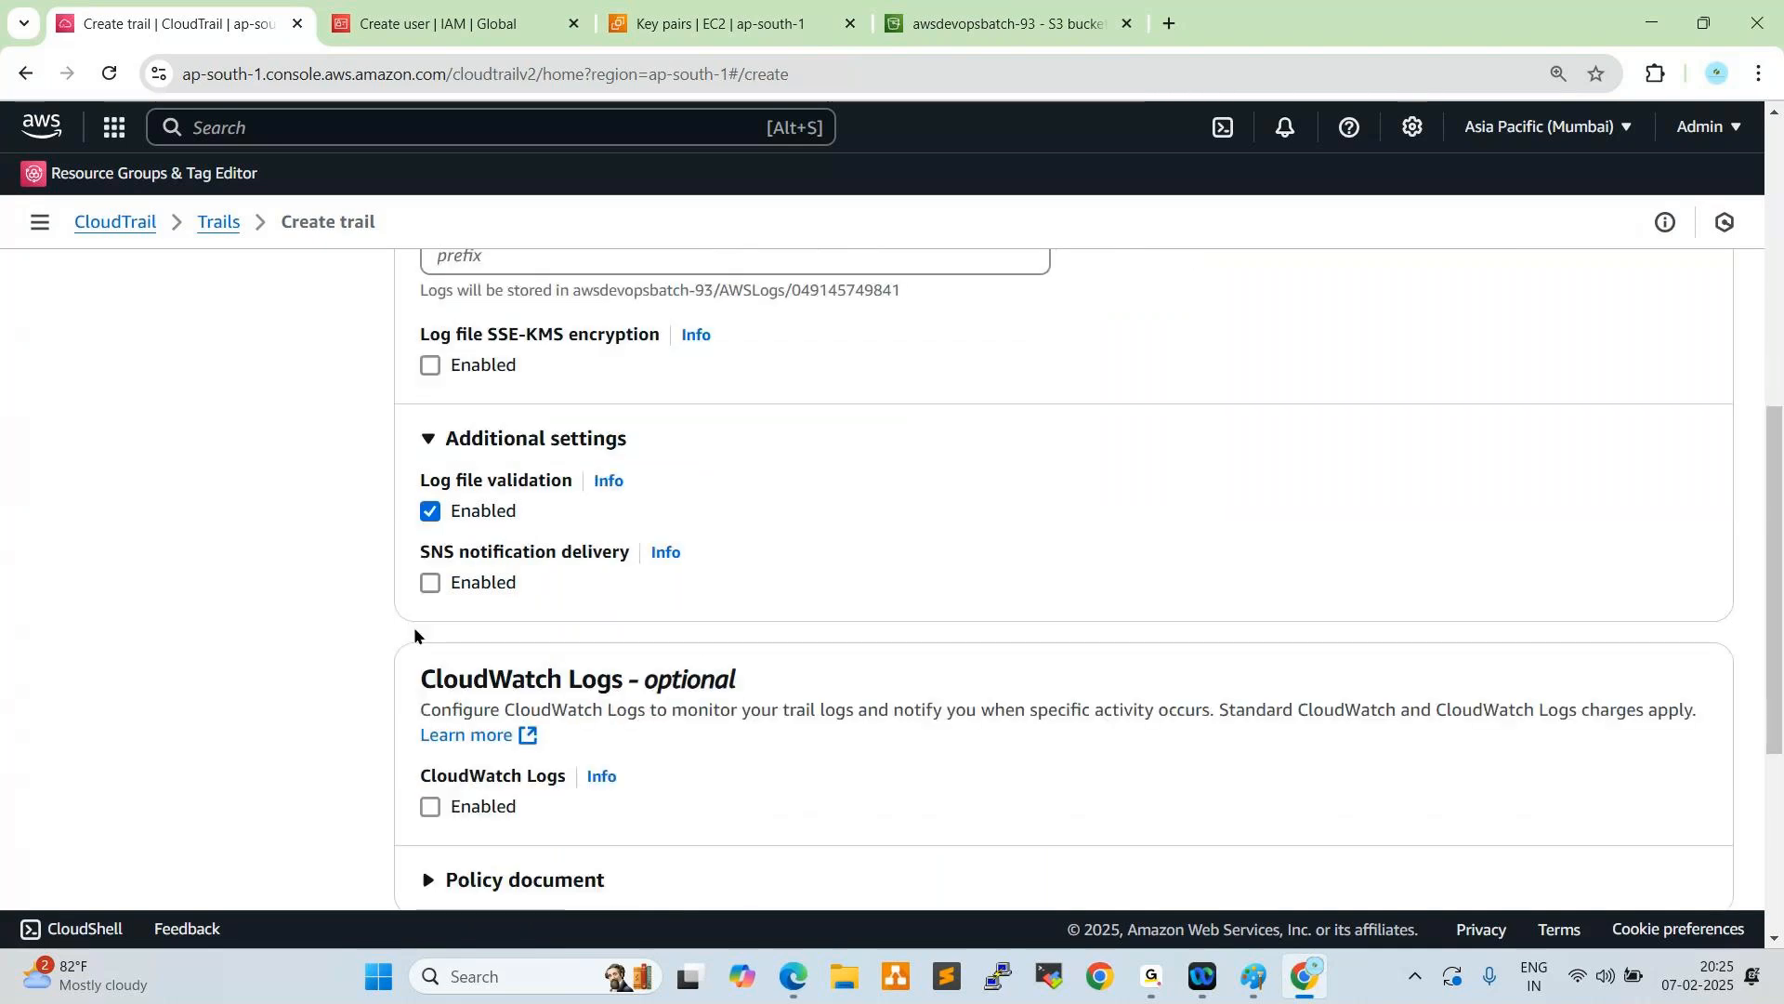
pyautogui.click(430, 583)
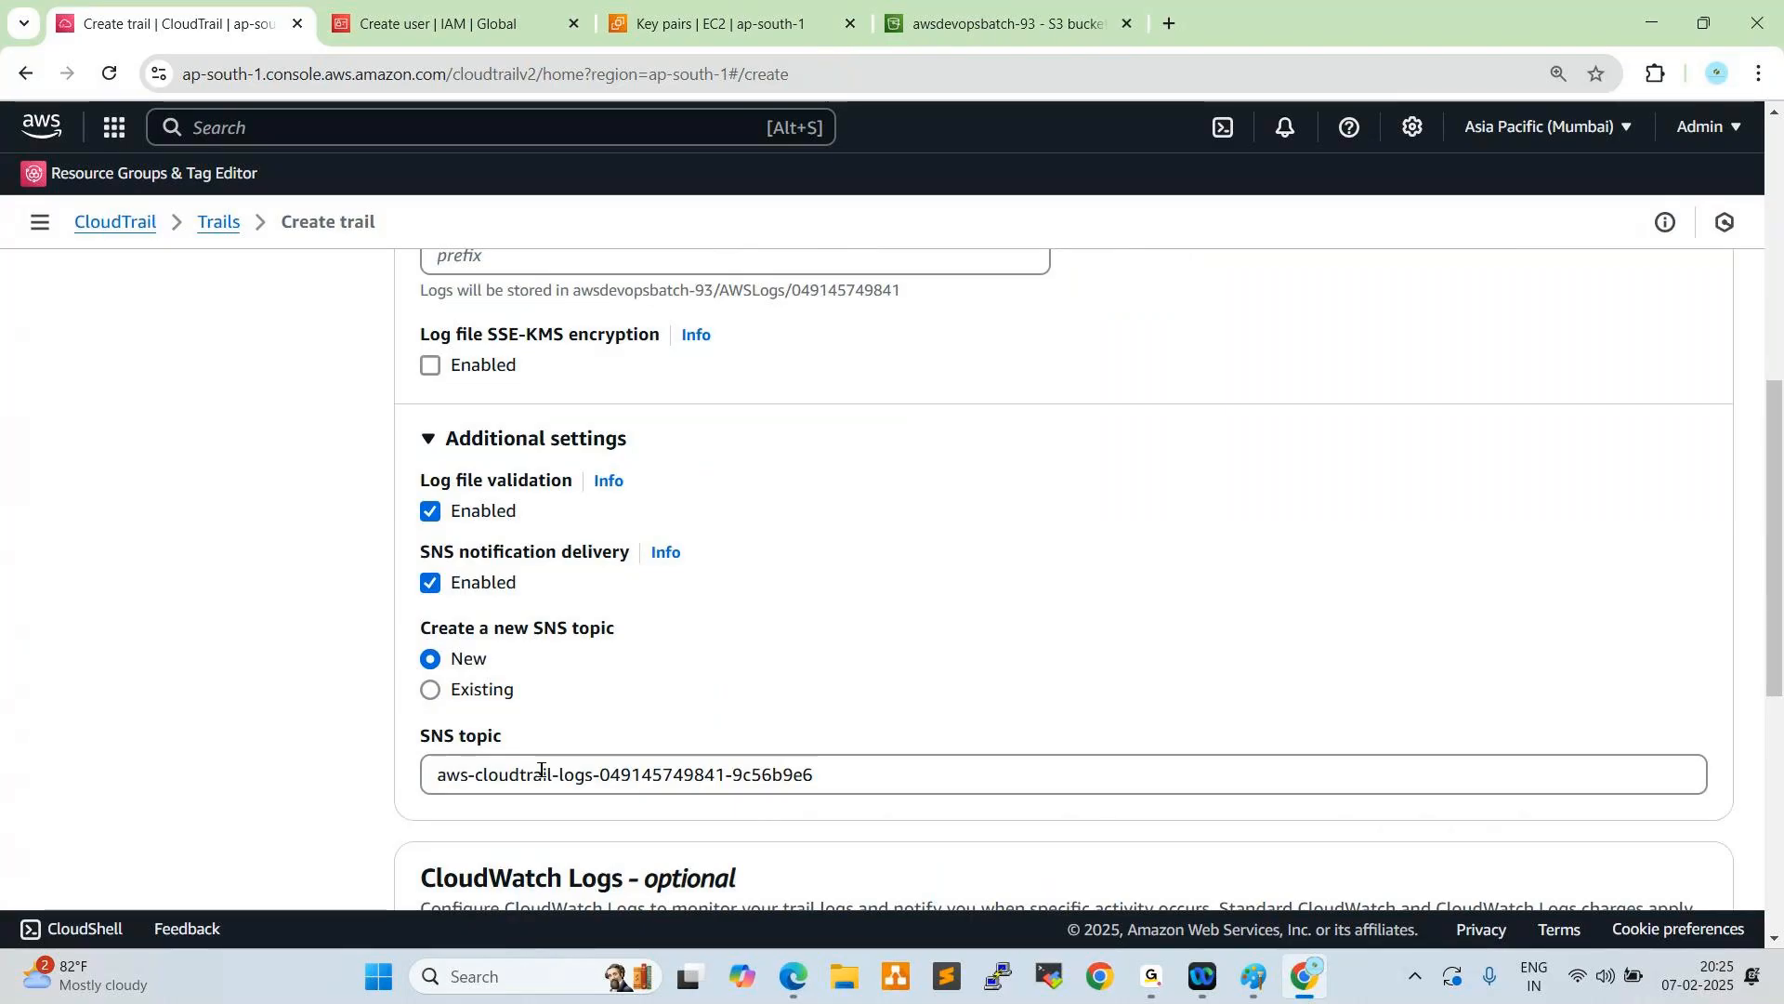
# - Check for an existing SNS topic to use with the trail, and turn off SNS notification delivery
pyautogui.scroll(-2, 758, 627)
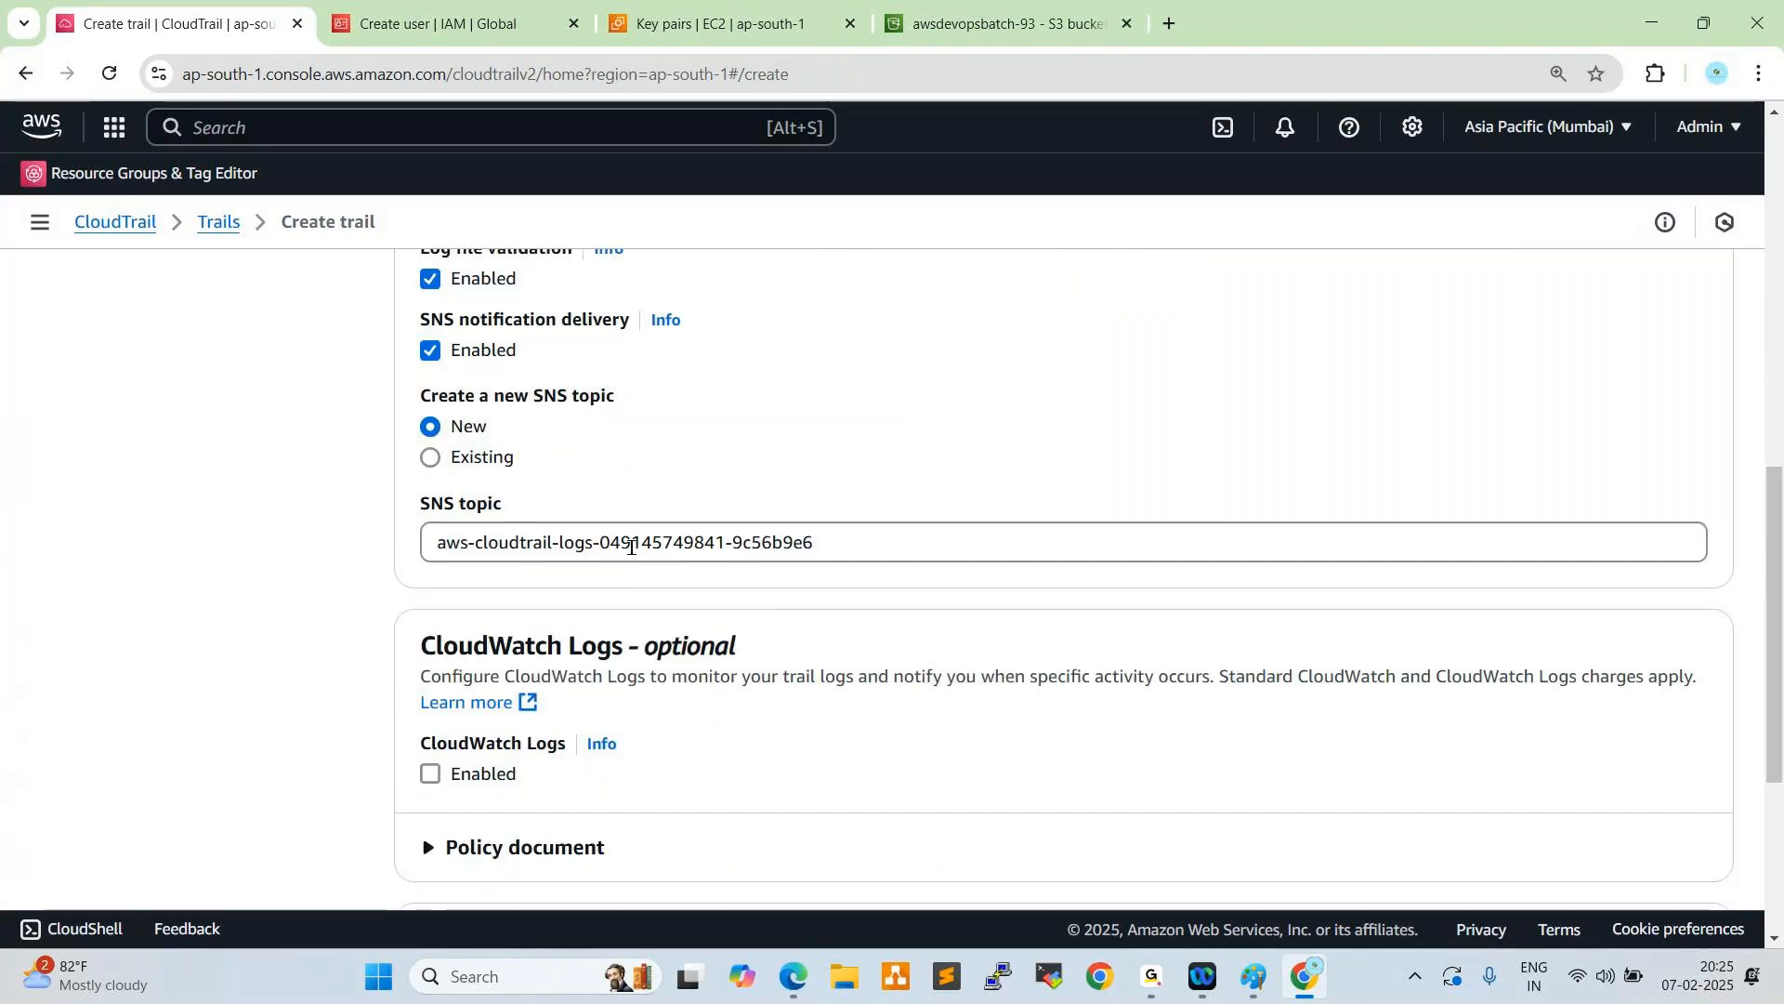
pyautogui.click(431, 456)
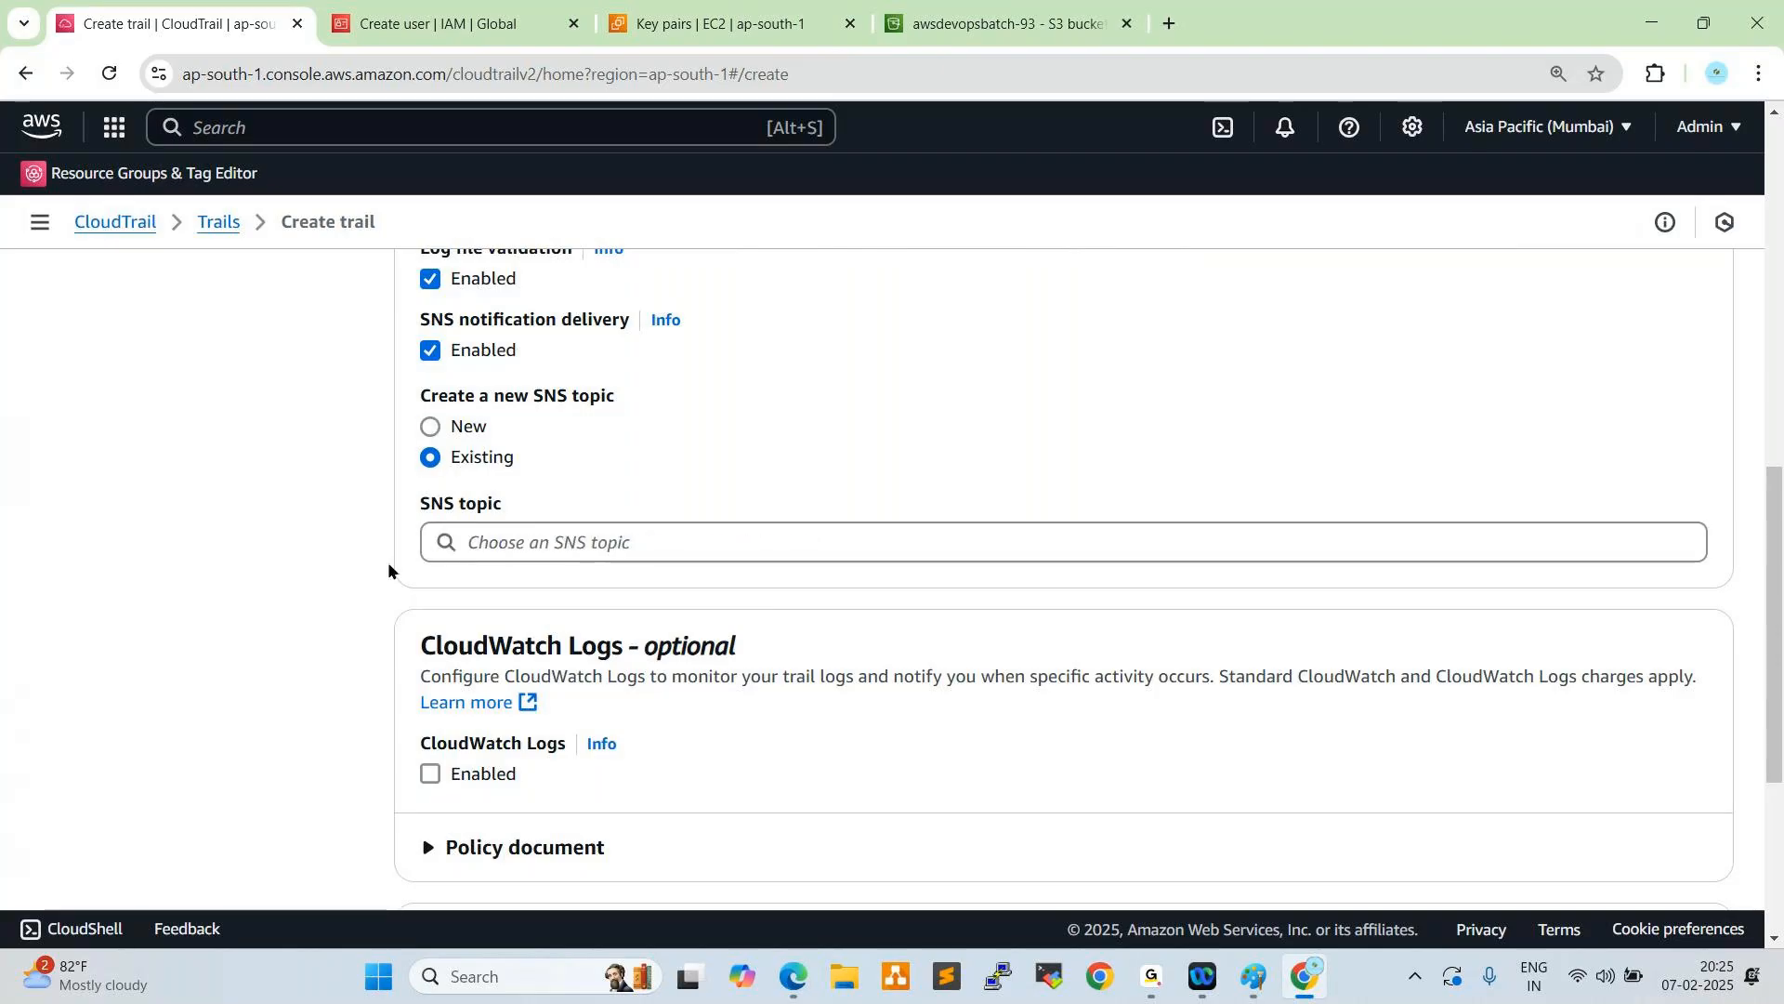
pyautogui.click(577, 544)
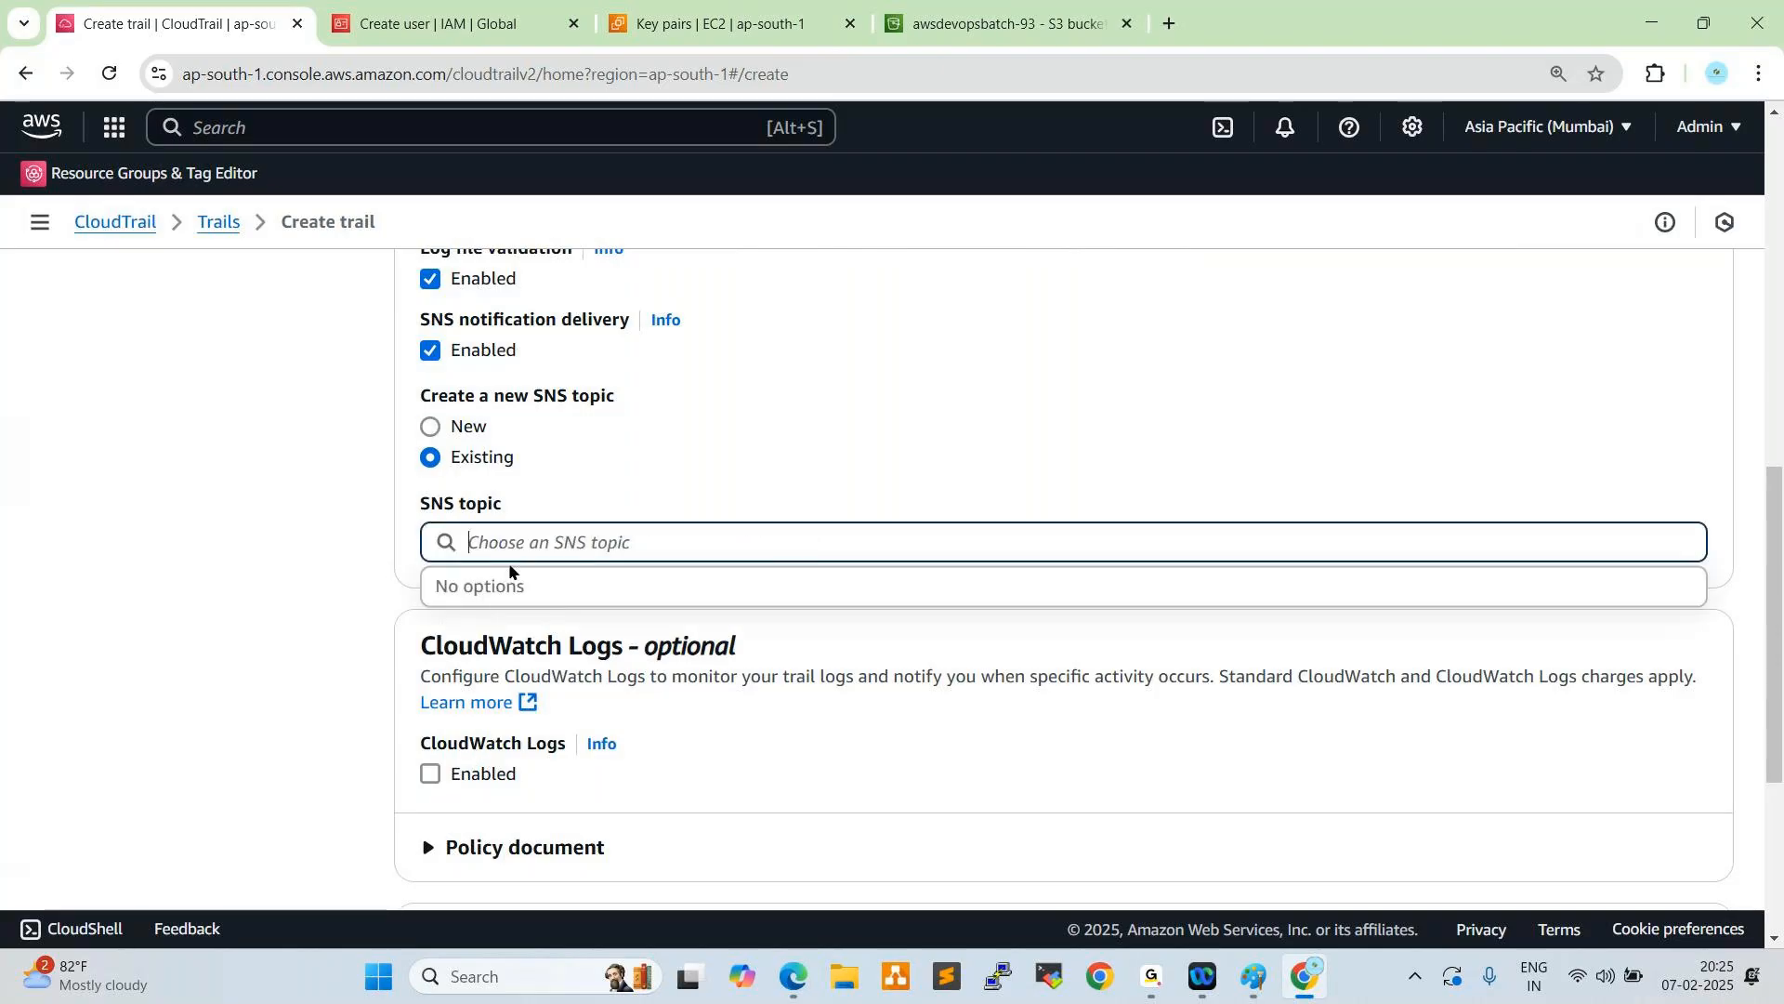
pyautogui.scroll(1, 669, 493)
pyautogui.click(429, 467)
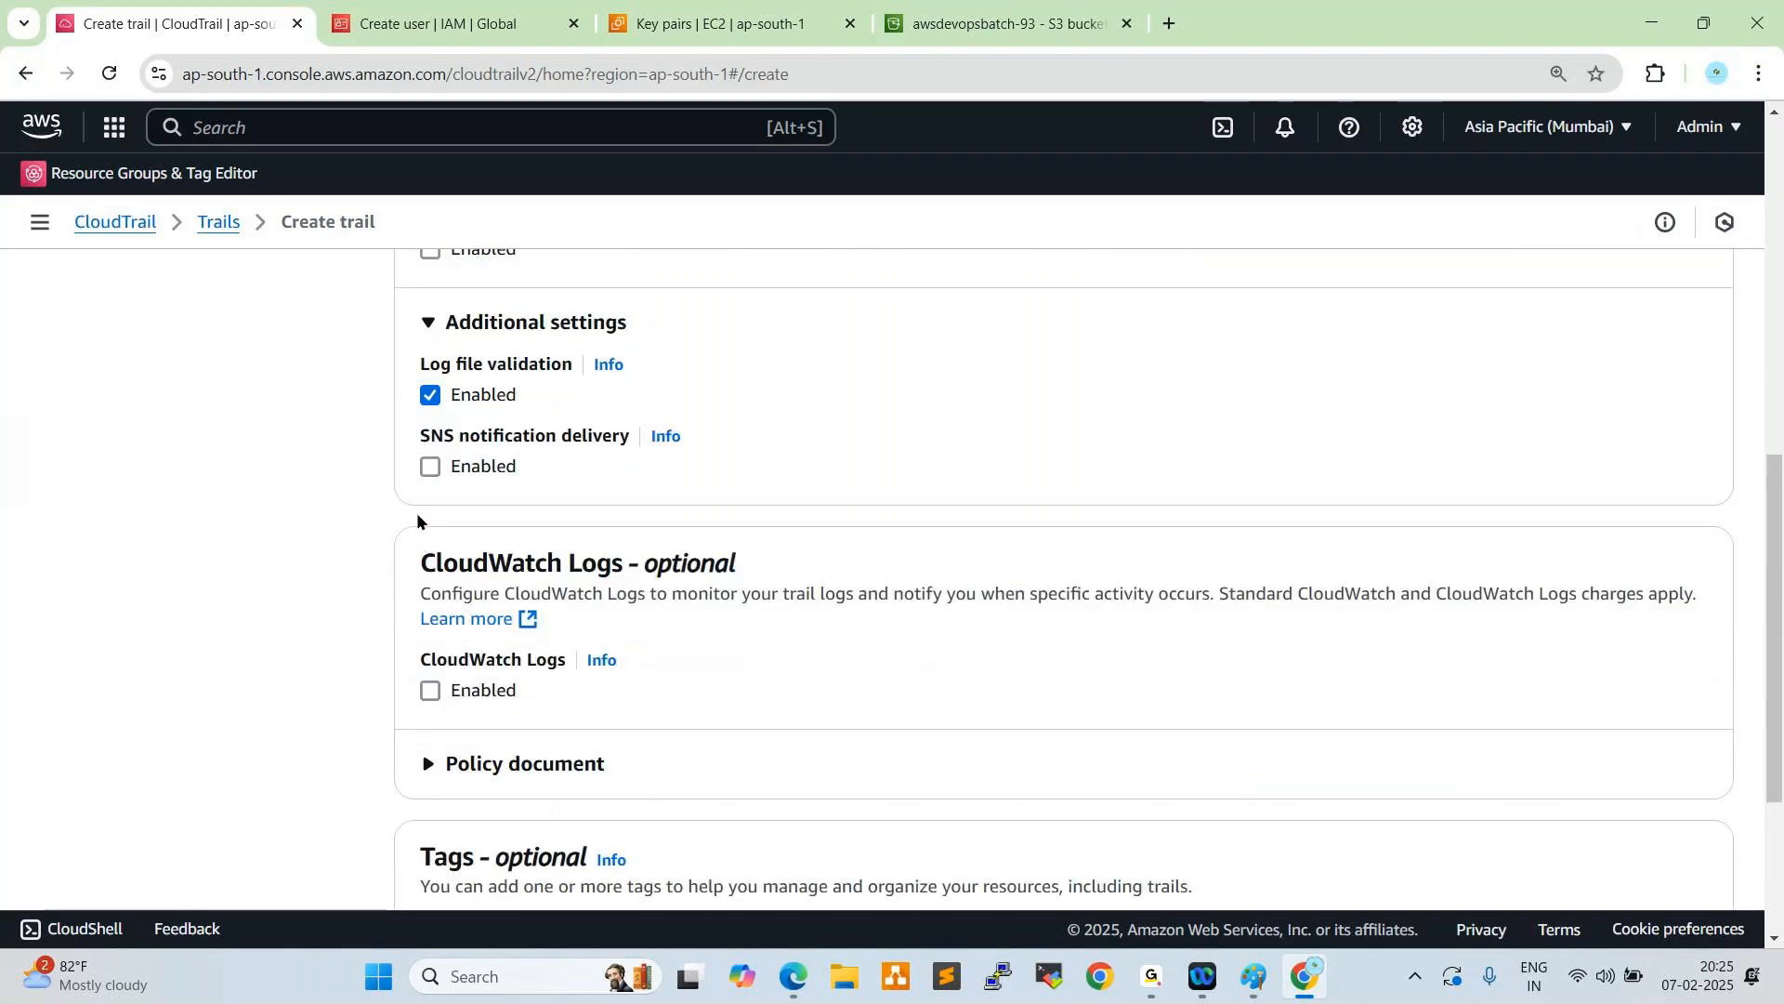
pyautogui.scroll(-1, 641, 506)
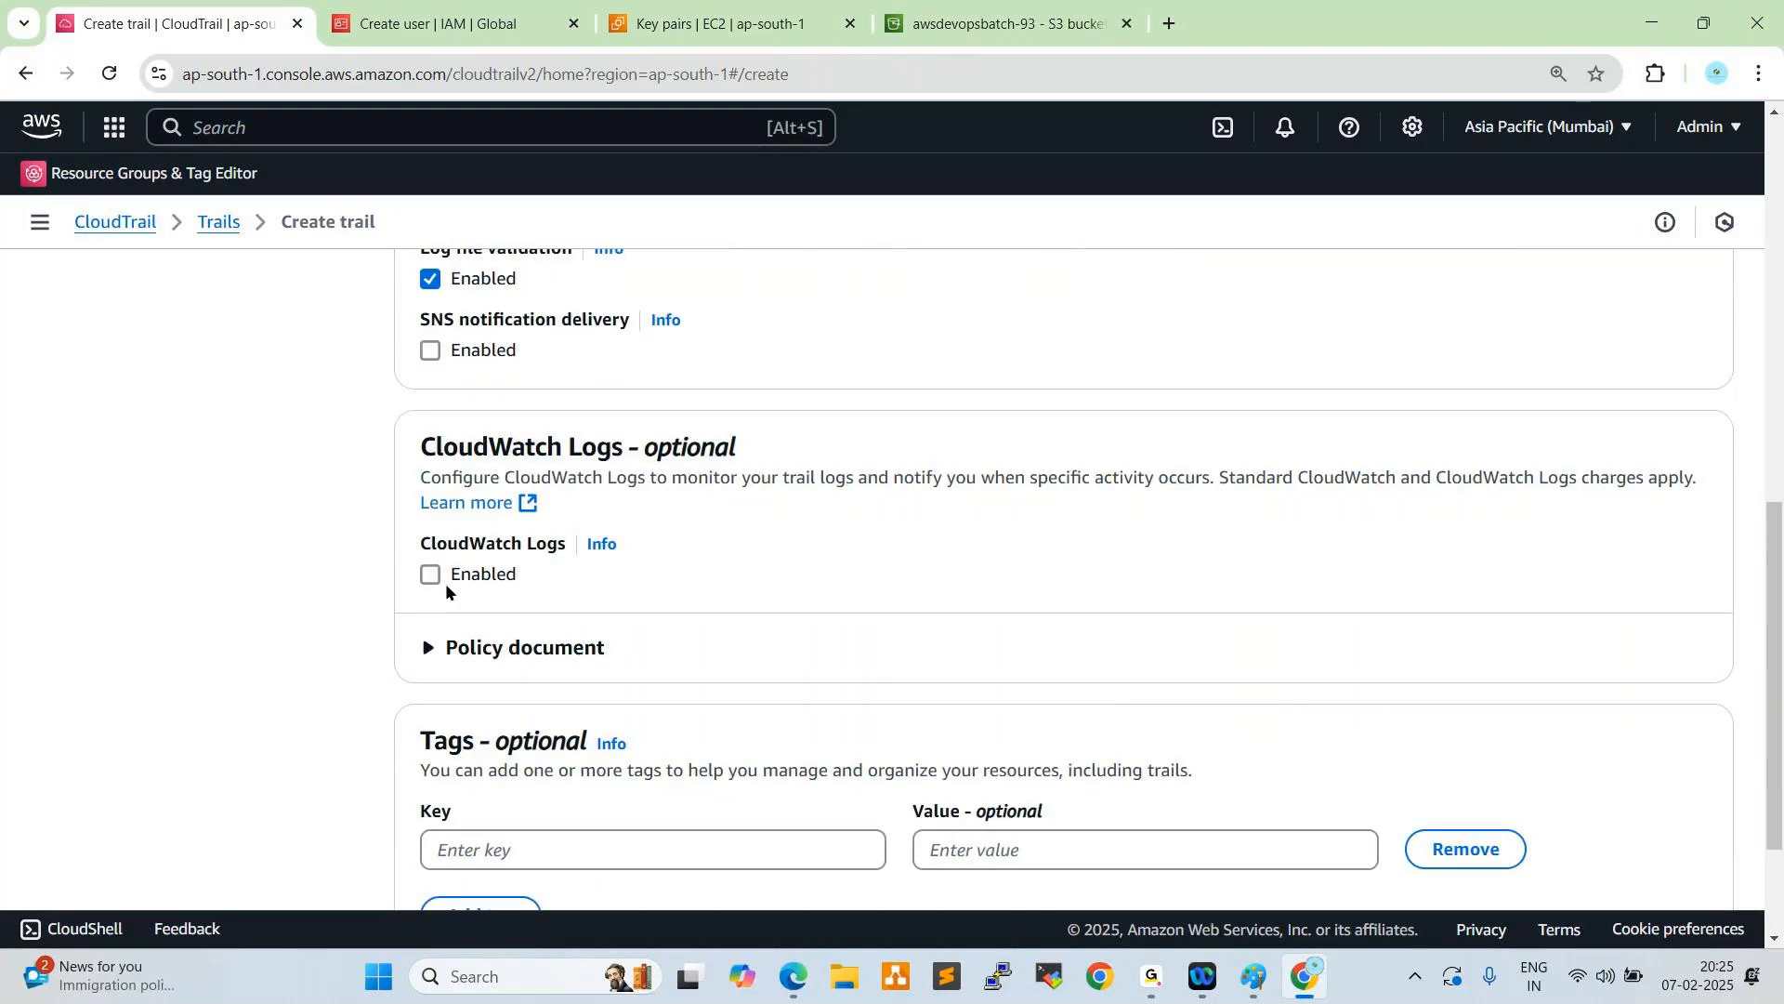
# - Tag the trail with the key Name and the value CloudTrail, and continue to choosing log events
pyautogui.scroll(-1, 444, 583)
pyautogui.click(518, 736)
pyautogui.write('Nam')
pyautogui.press('BackSpace')
pyautogui.write('me')
pyautogui.press('Tab')
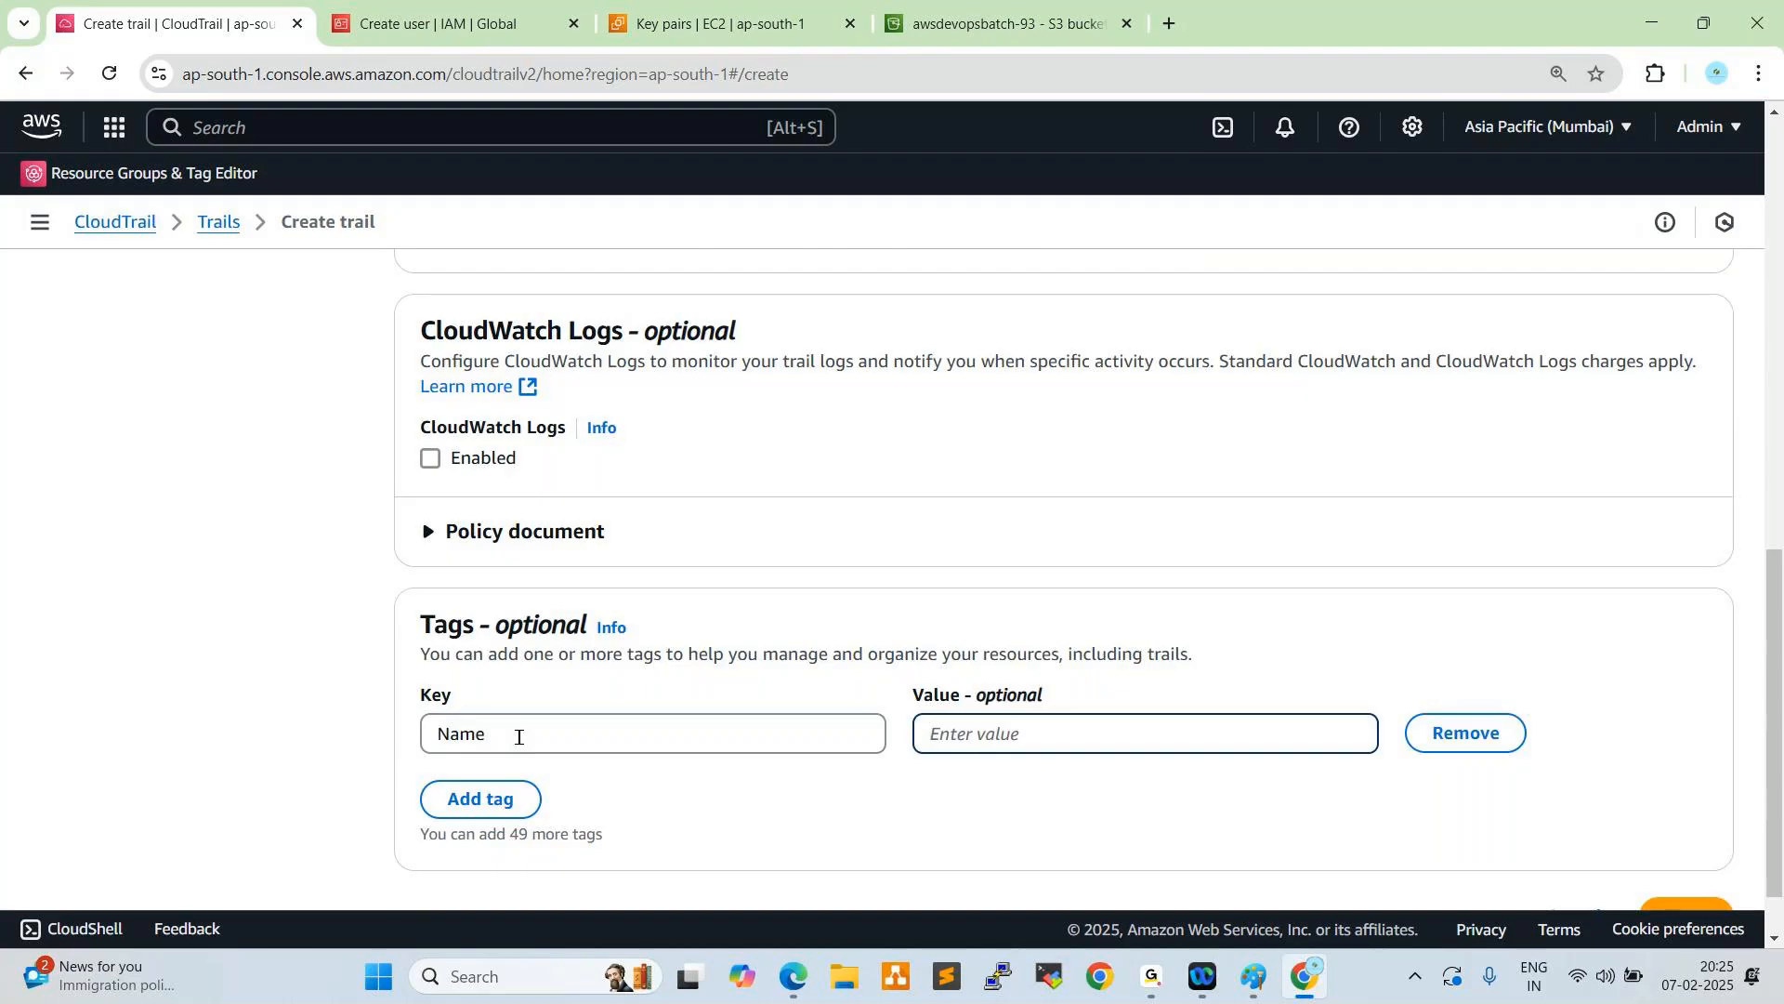
pyautogui.write('CloudTrao;')
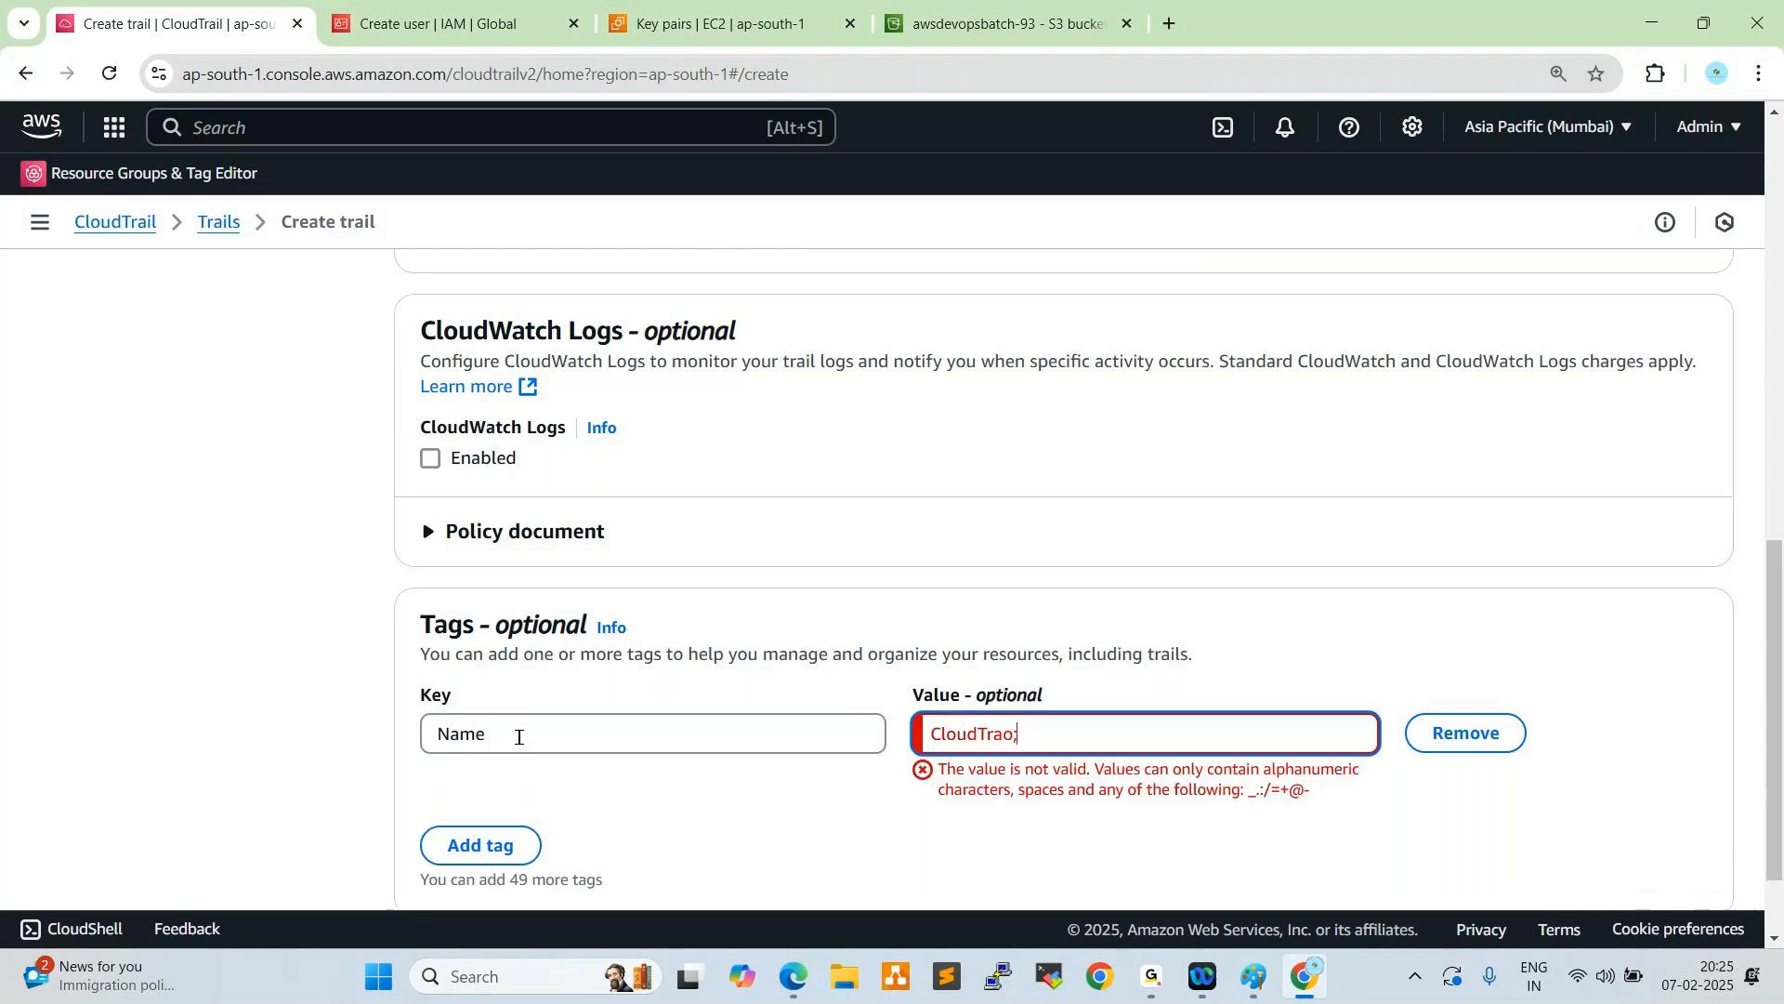
pyautogui.press('BackSpace')
pyautogui.write('l')
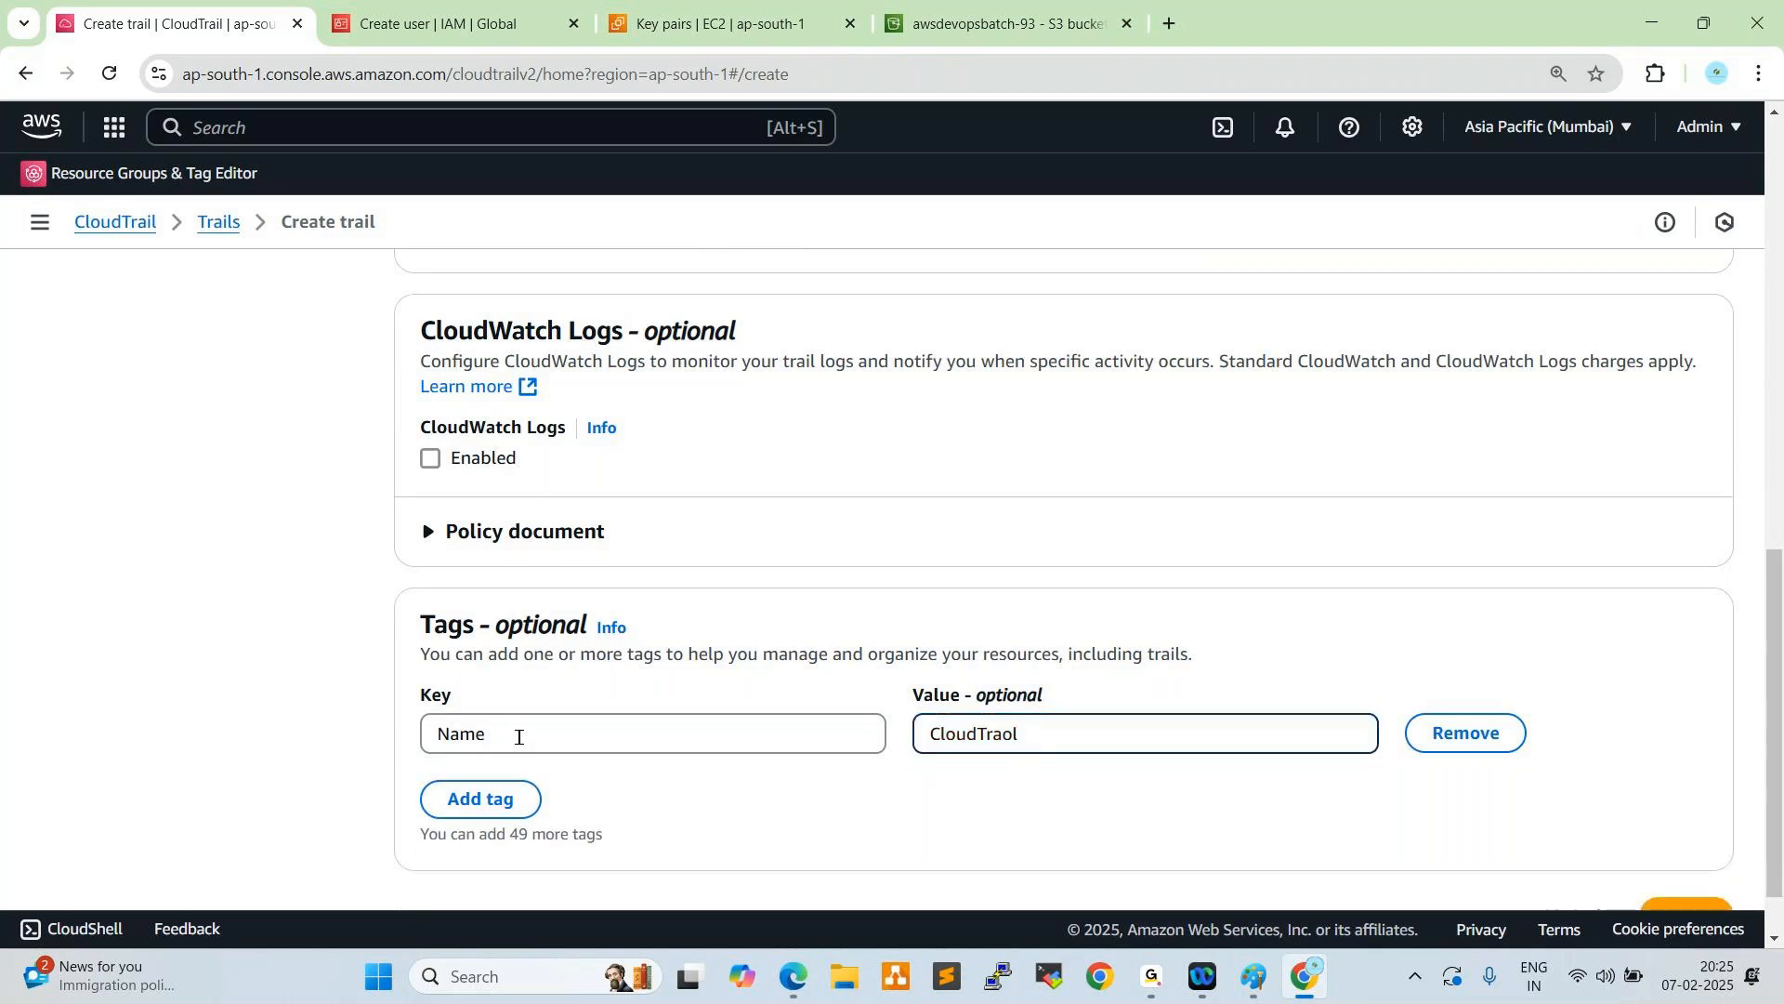
pyautogui.press('BackSpace')
pyautogui.press('BackSpace')
pyautogui.write('il')
pyautogui.scroll(-1, 1310, 430)
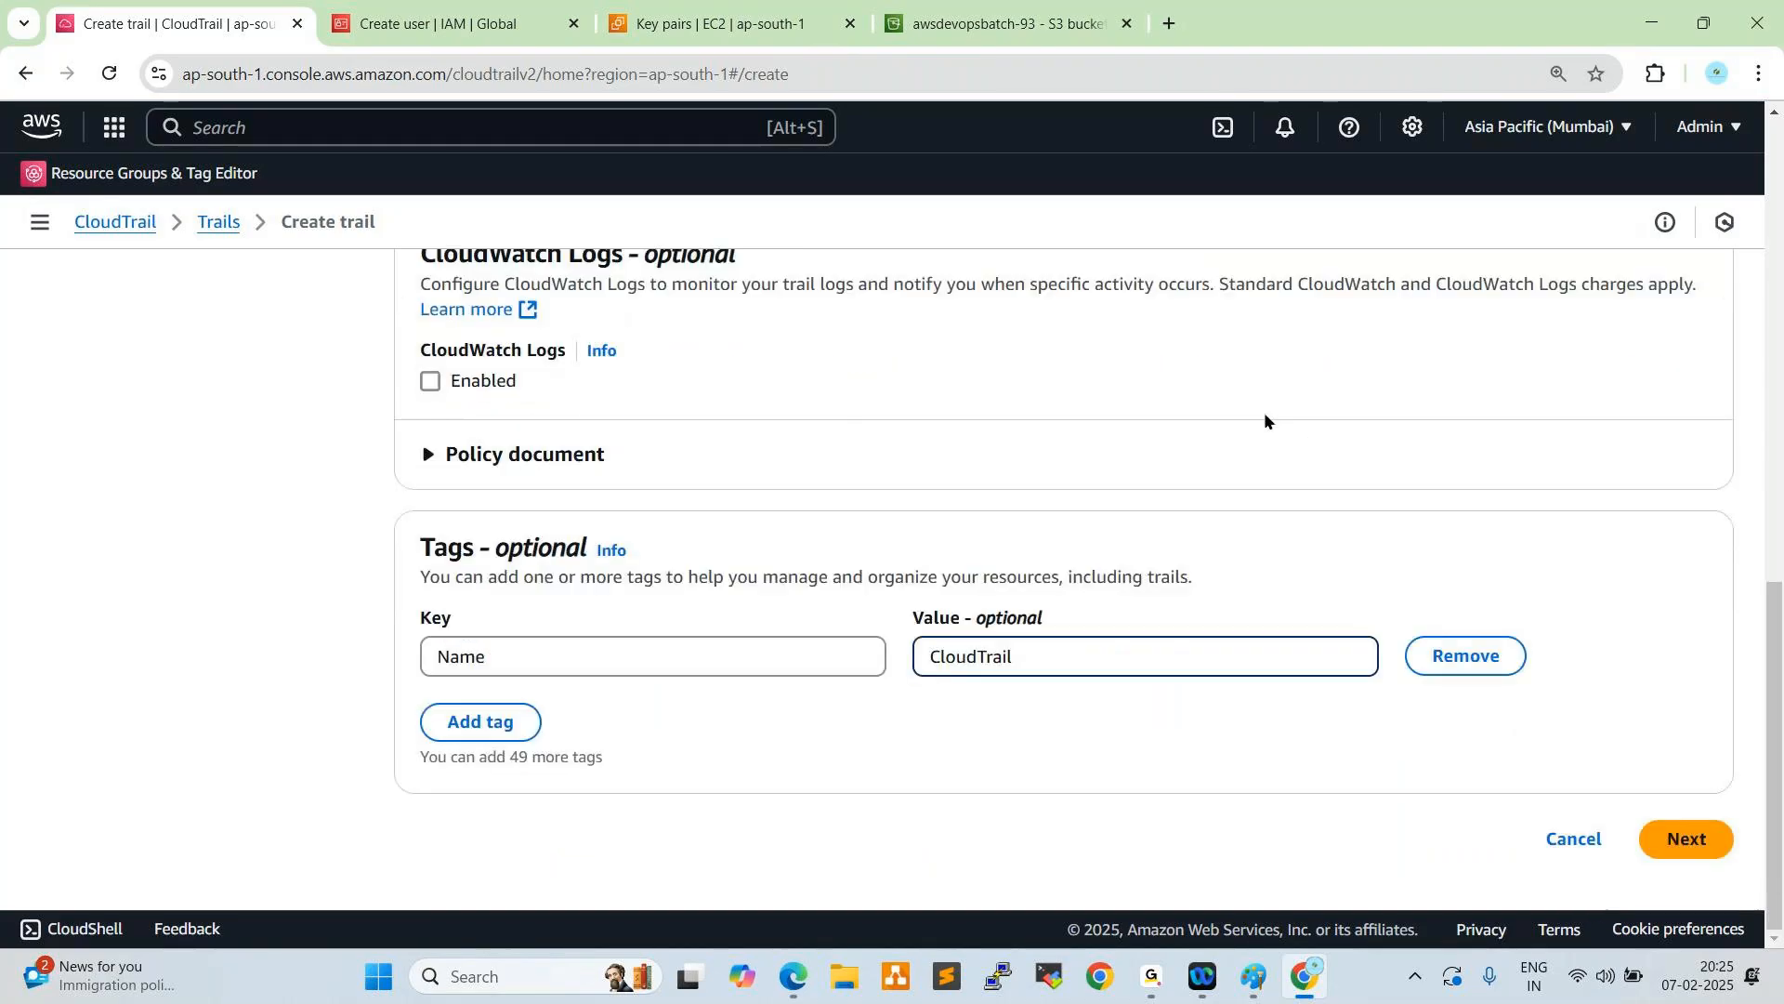
pyautogui.click(1662, 843)
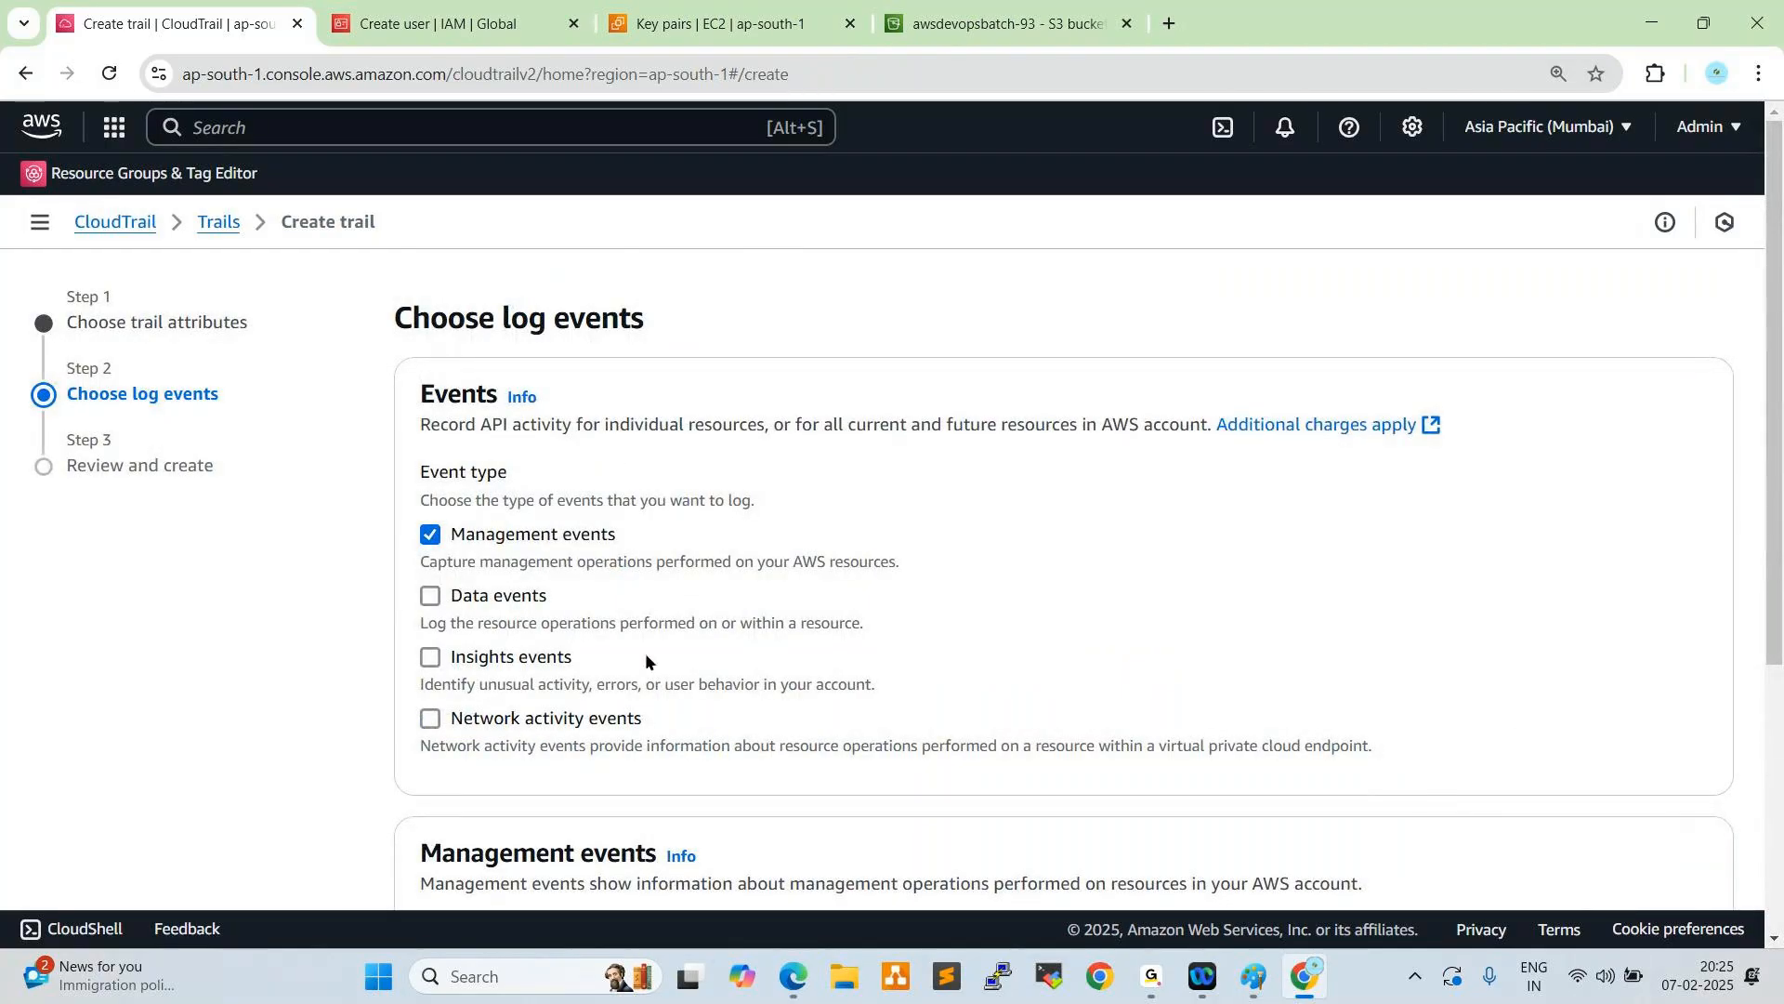
# - Include data events, Insights events and network activity events in the trail alongside management events
pyautogui.click(433, 594)
pyautogui.click(430, 656)
pyautogui.click(430, 718)
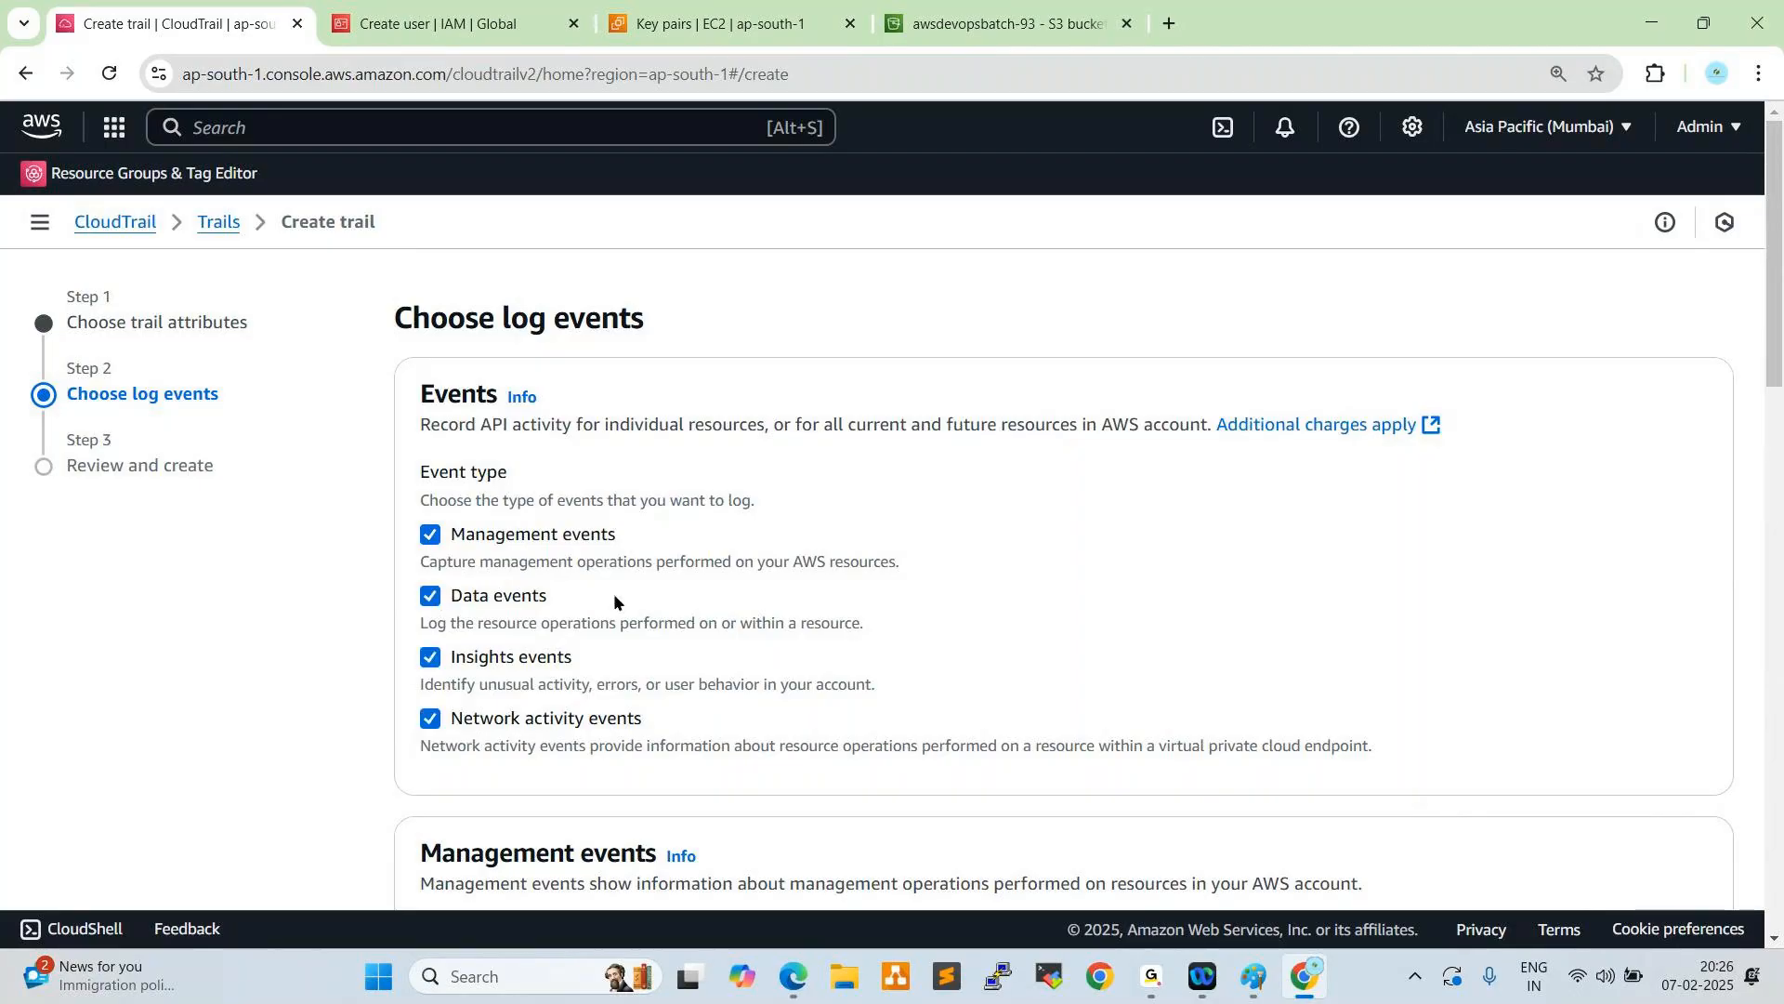
# - Enable both the API call rate and API error rate Insights types for the trail
pyautogui.scroll(-2, 626, 592)
pyautogui.scroll(-3, 604, 520)
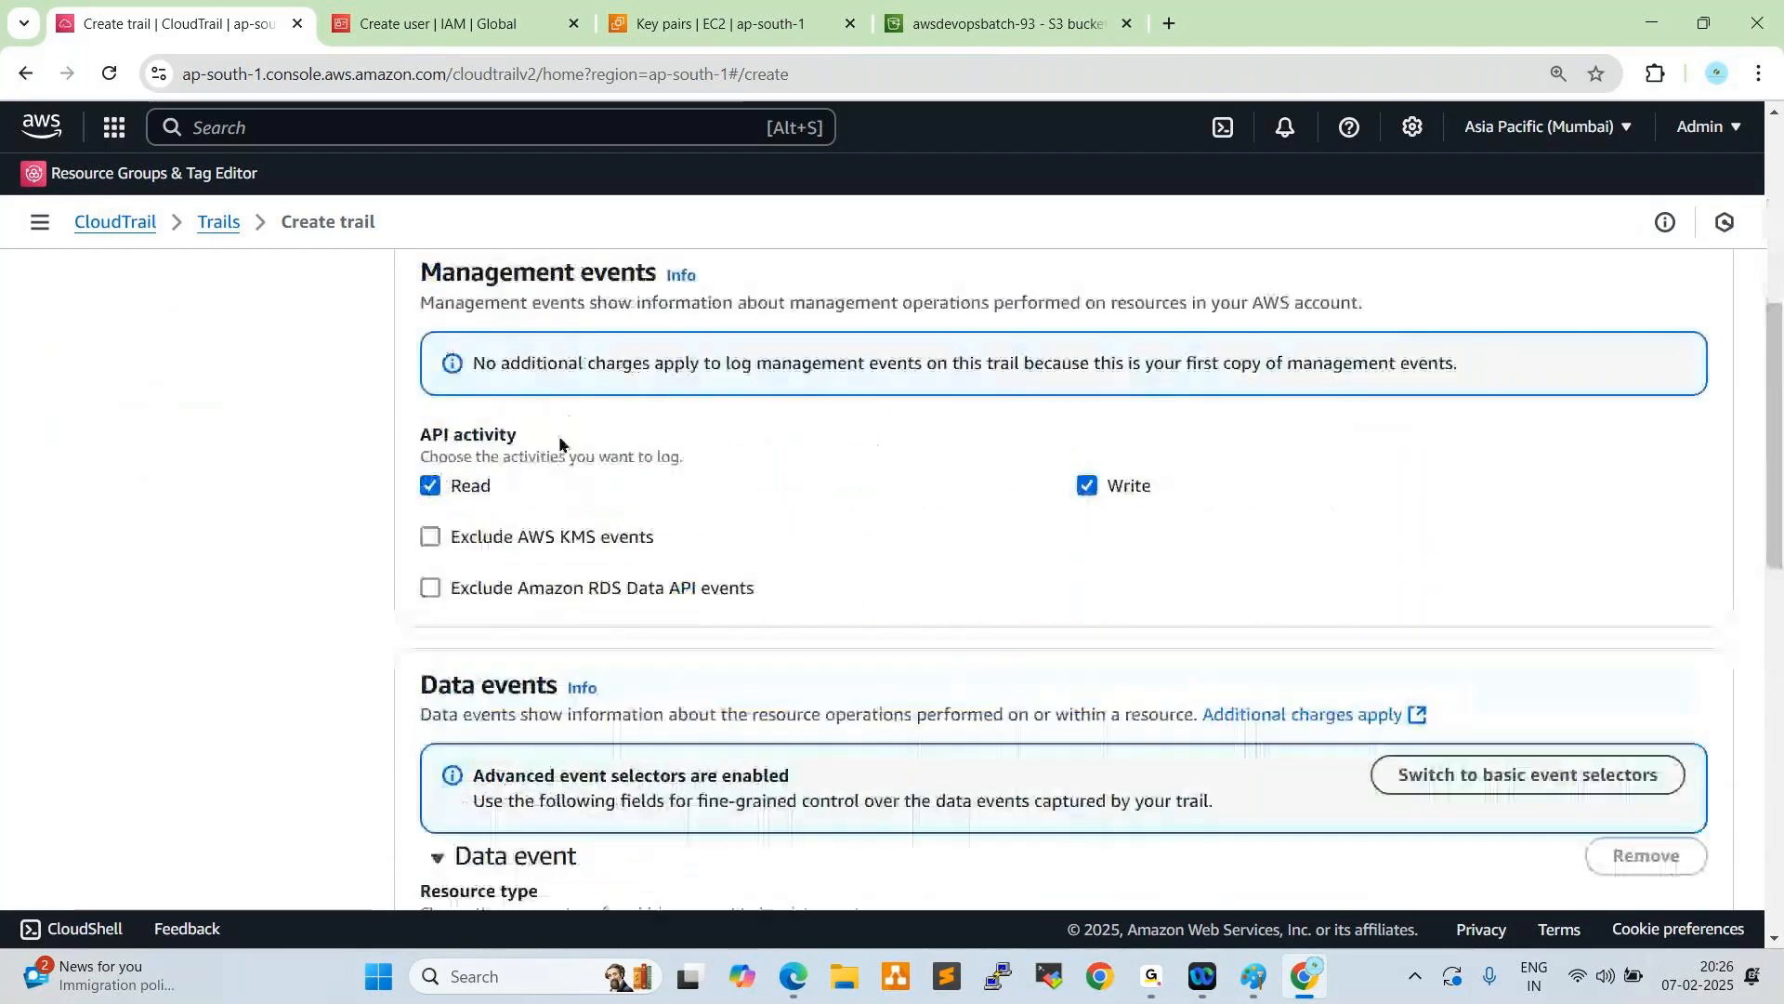
pyautogui.scroll(-3, 534, 585)
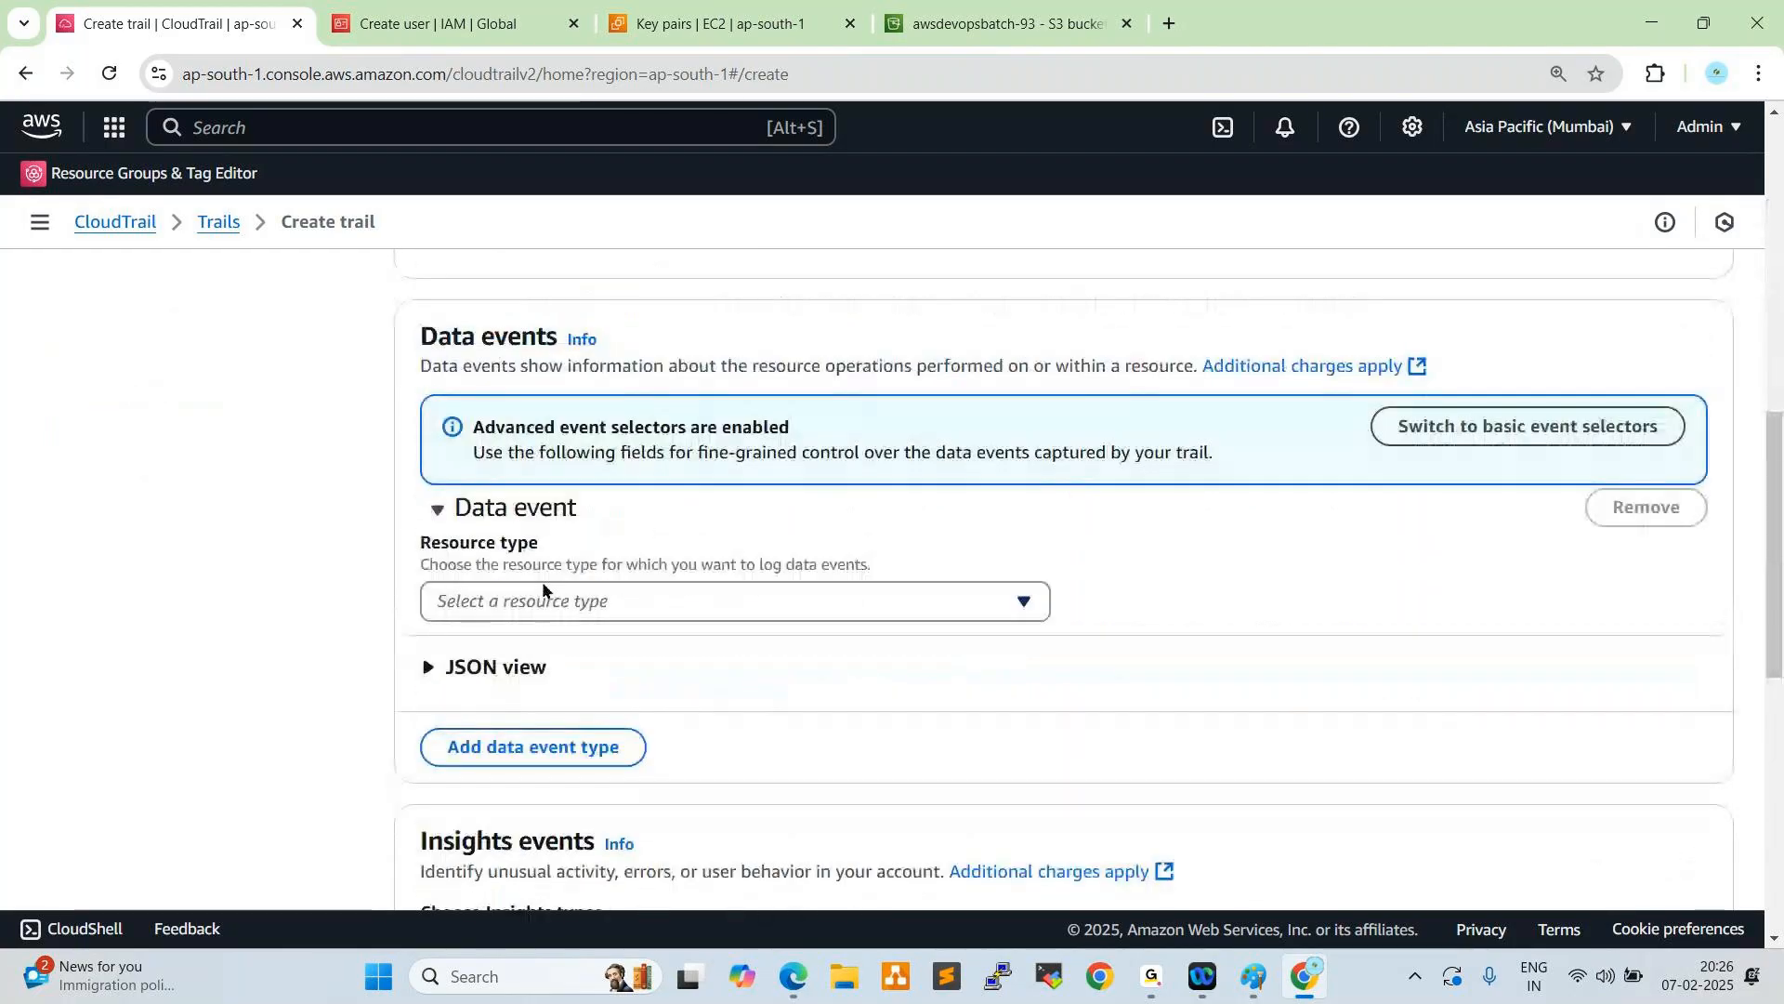
pyautogui.scroll(-4, 584, 490)
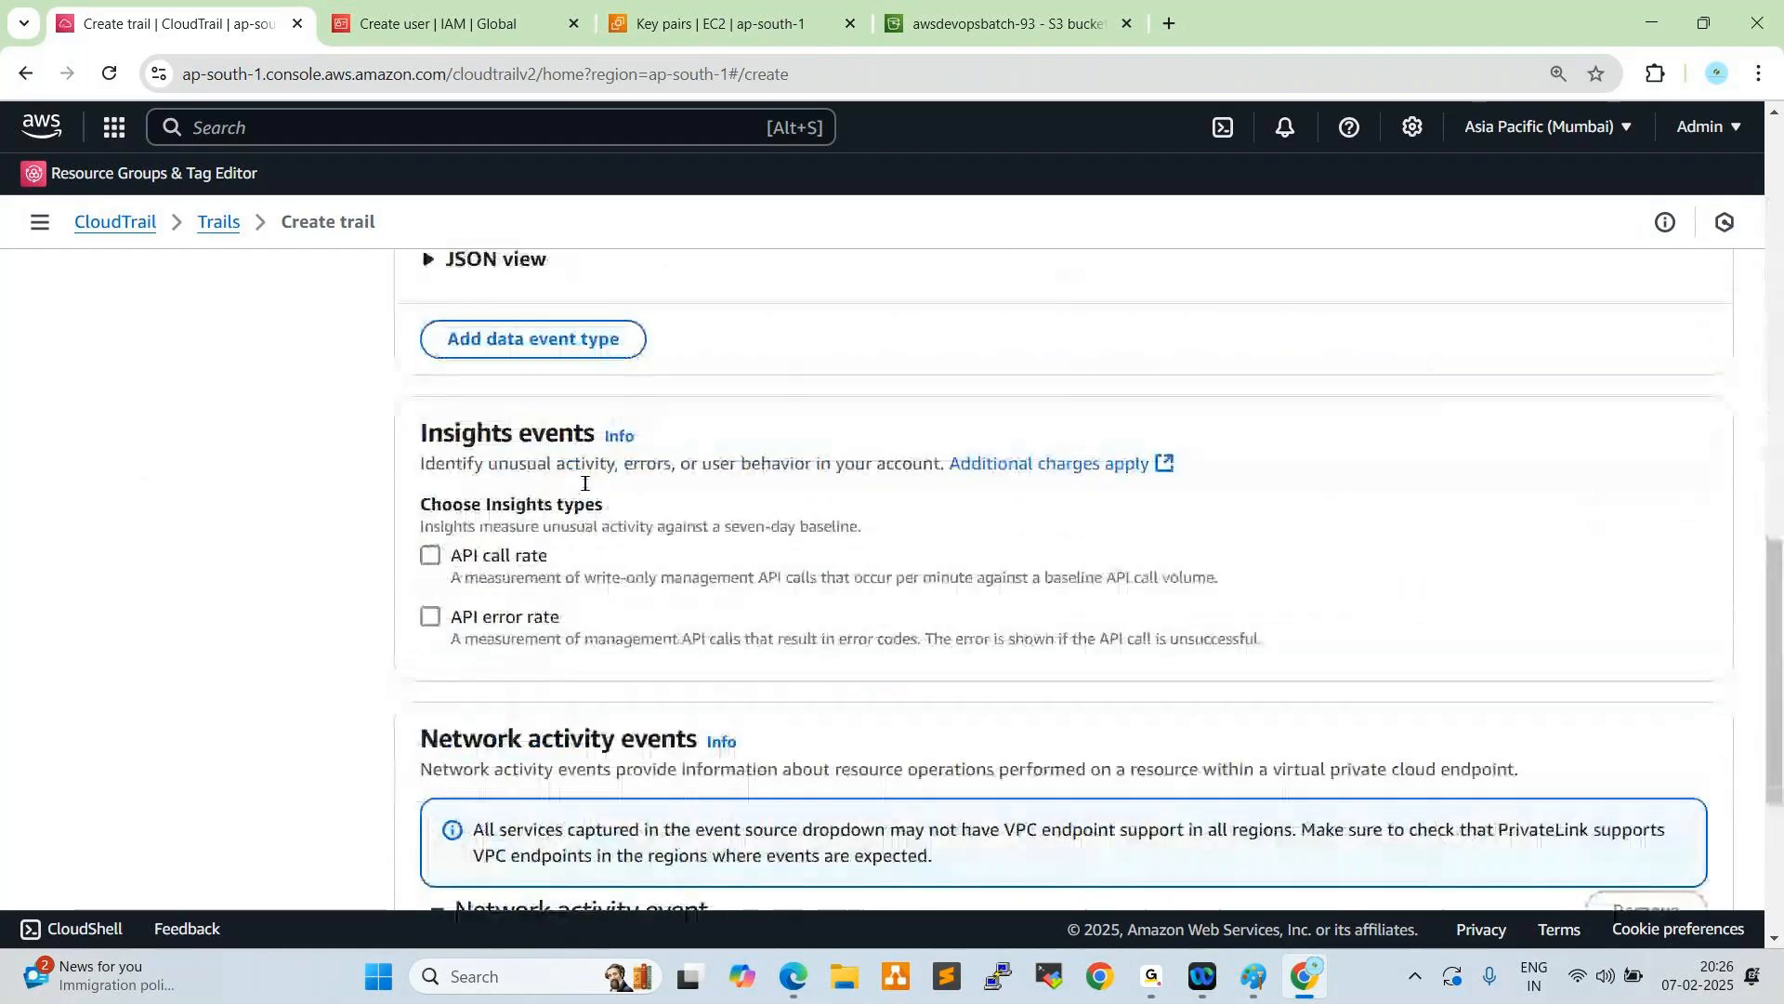
pyautogui.click(426, 500)
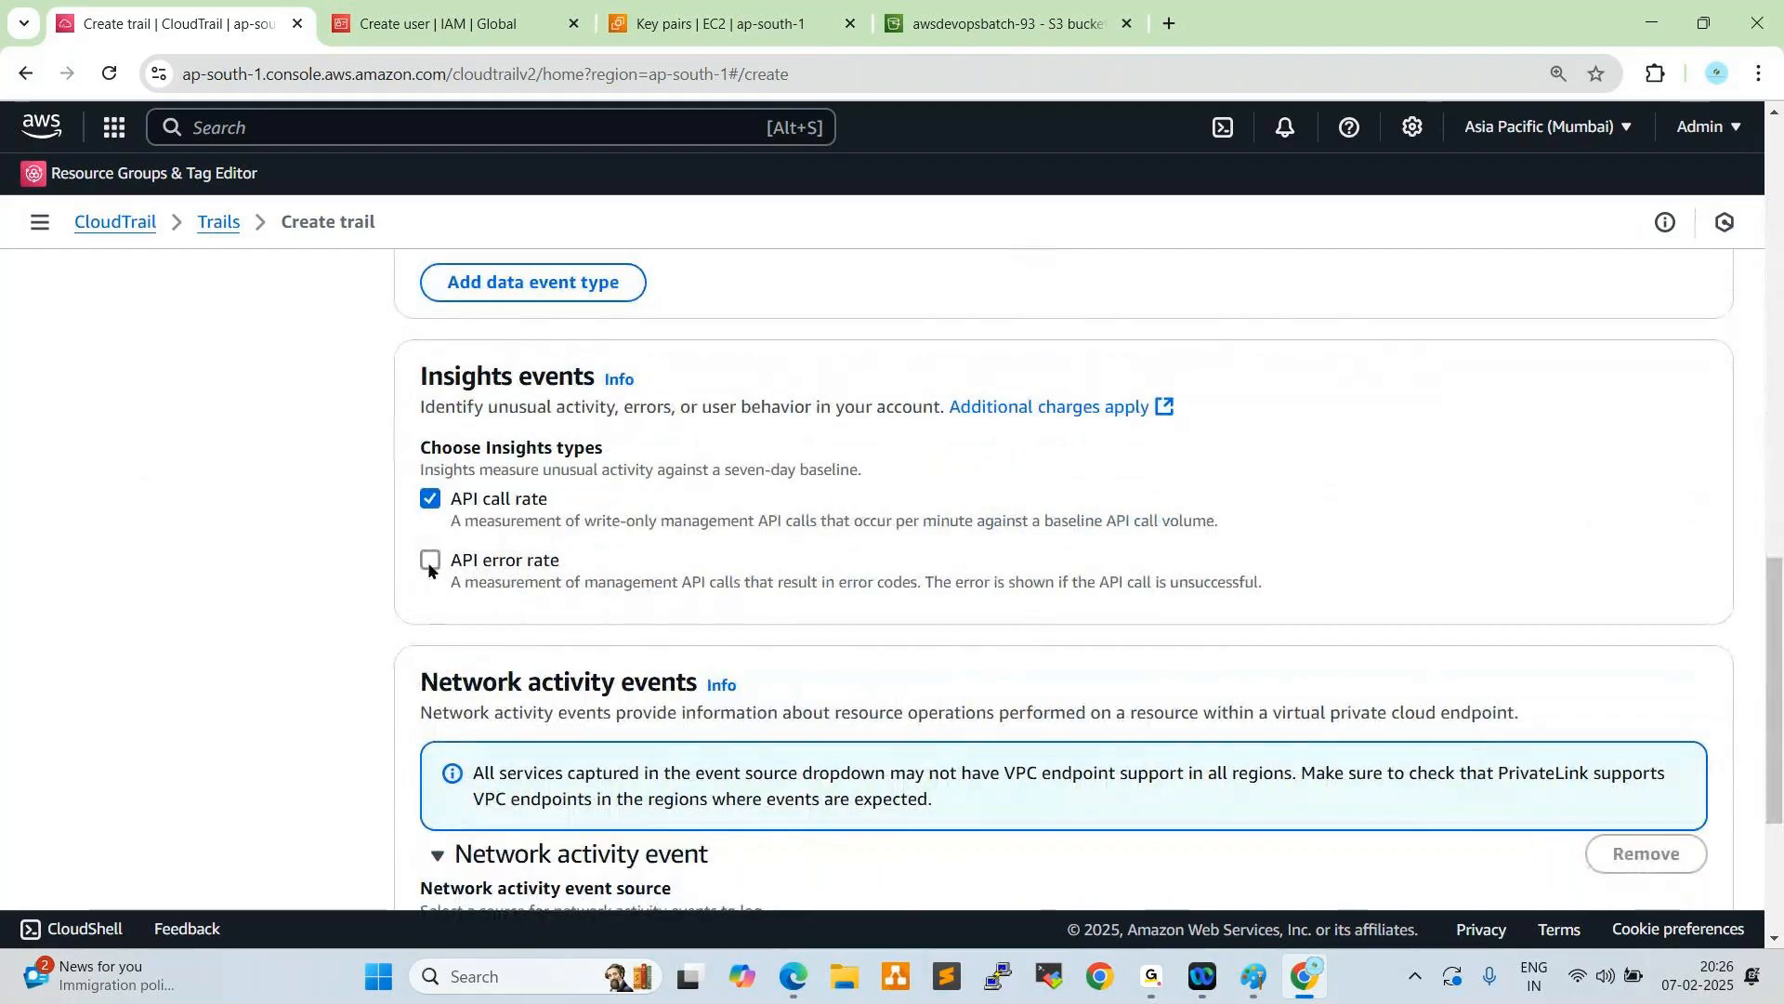
pyautogui.click(429, 561)
# - Look through the network activity event sources and try to continue without choosing one
pyautogui.scroll(-2, 513, 502)
pyautogui.scroll(-1, 573, 519)
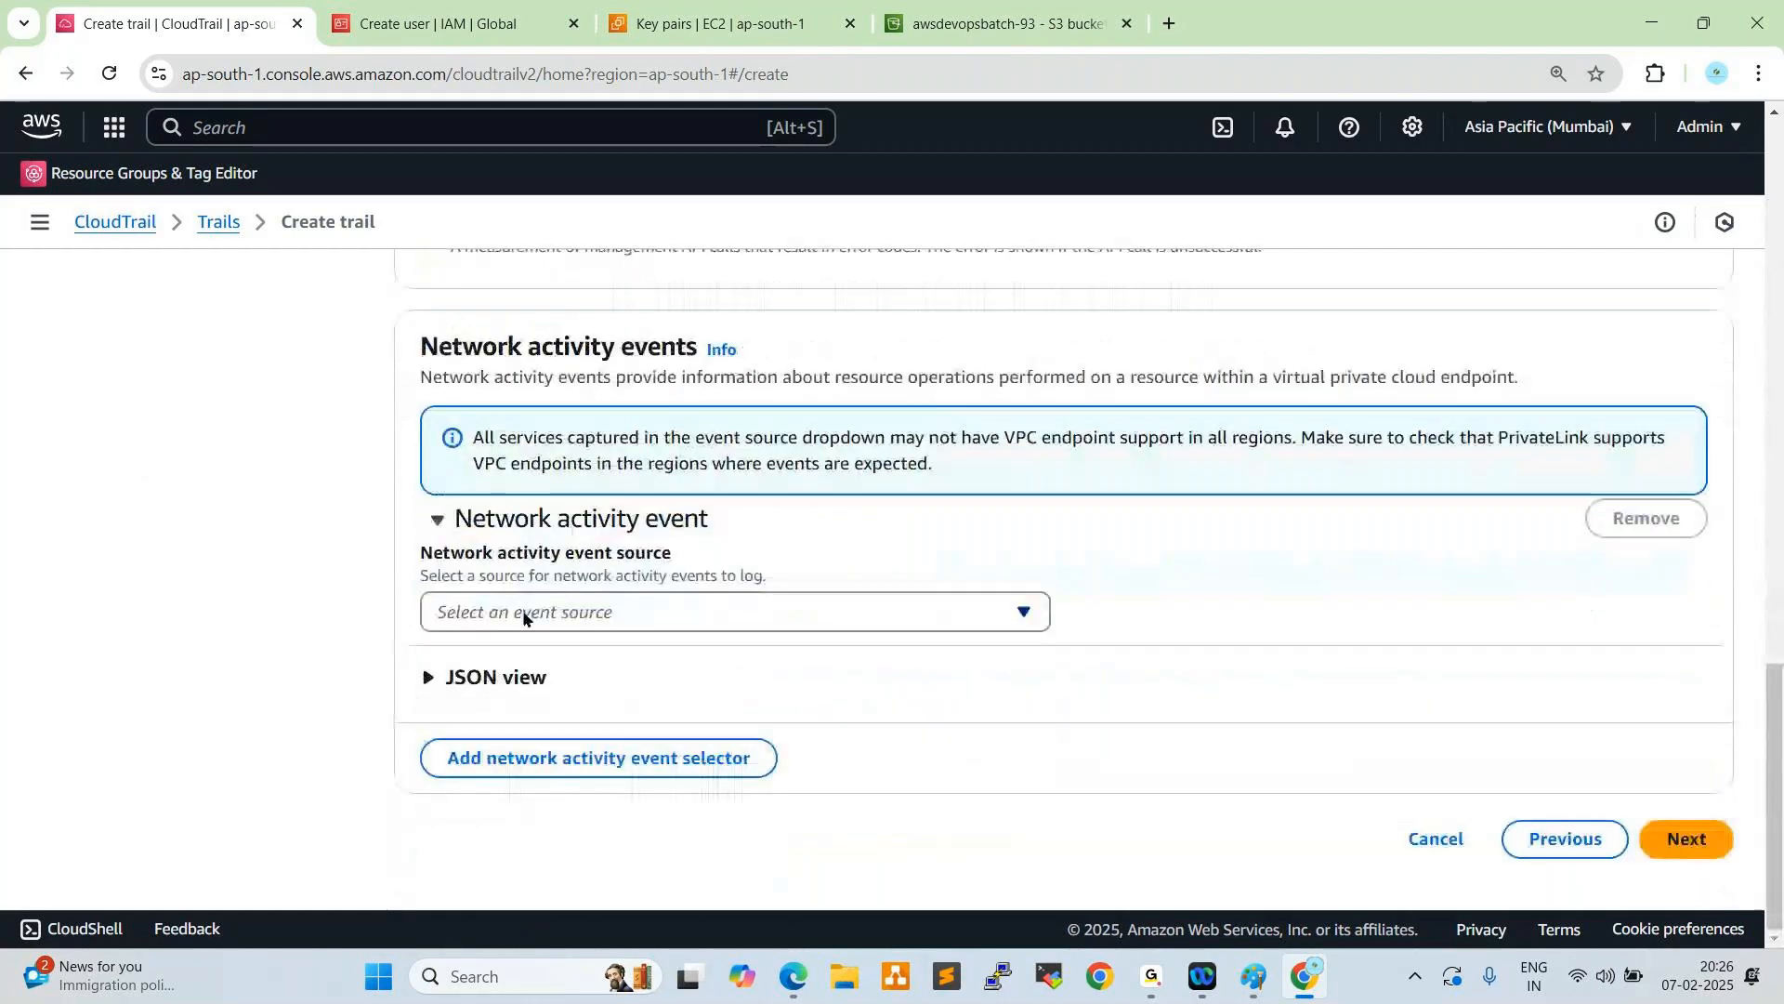
pyautogui.click(479, 613)
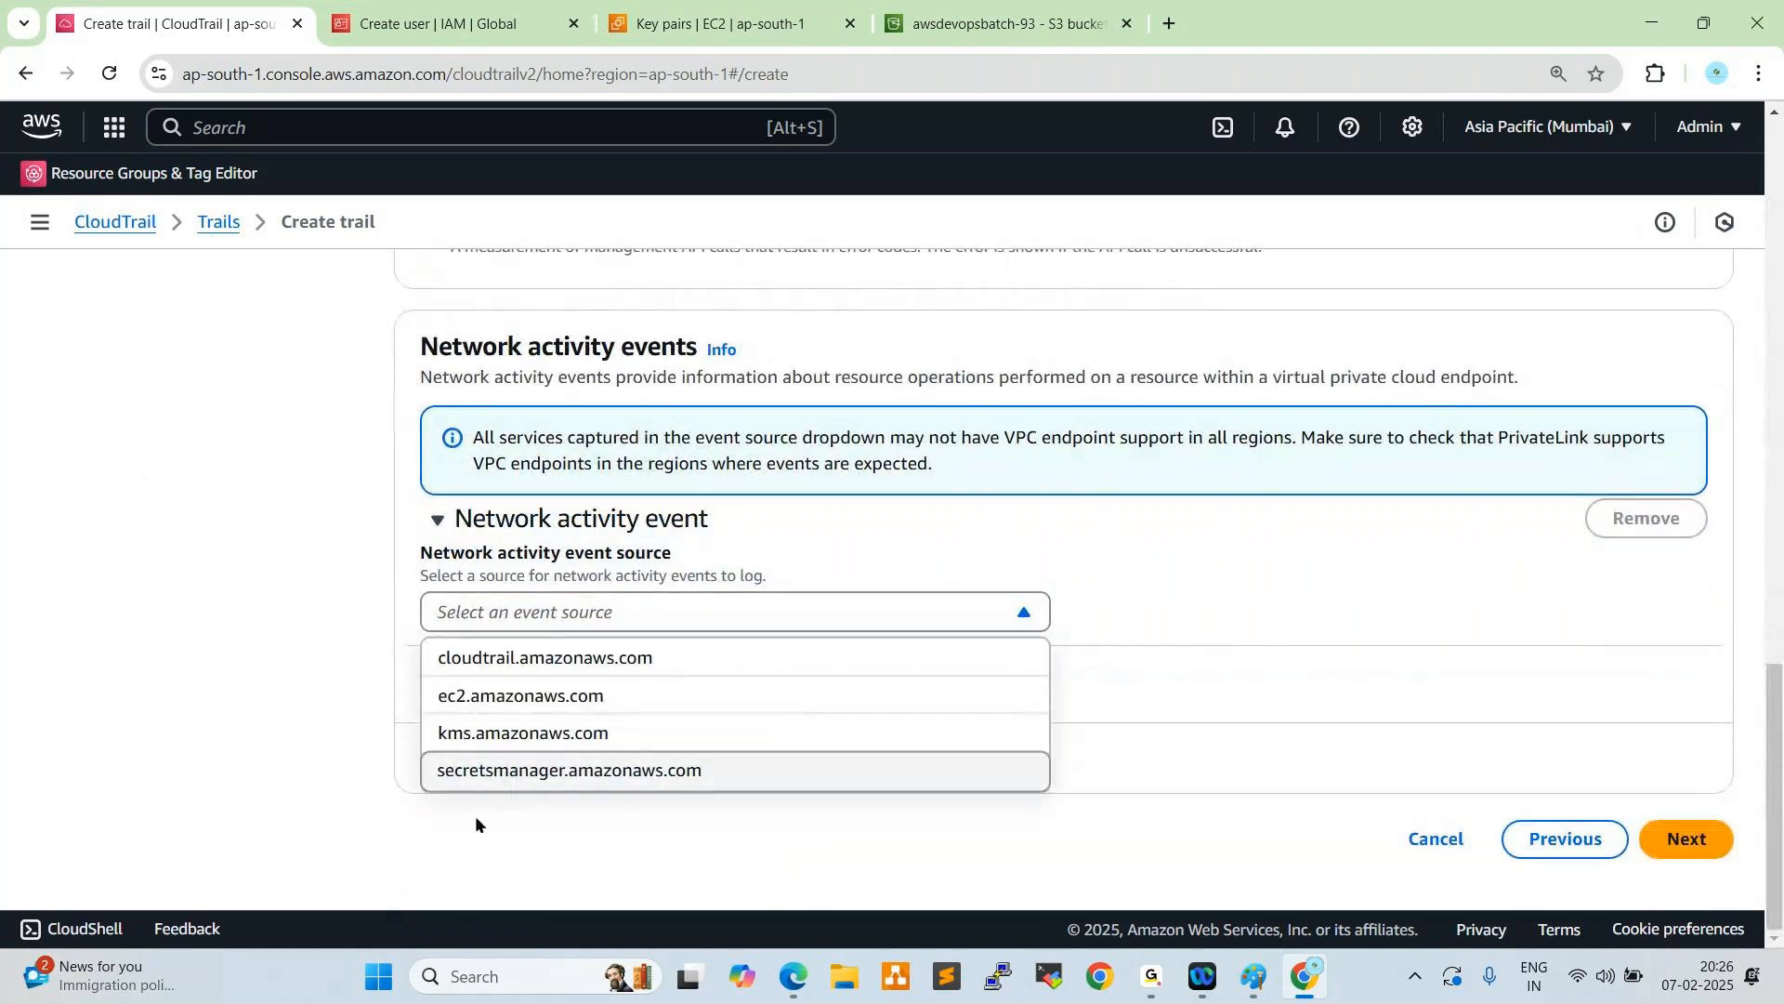
pyautogui.click(1065, 604)
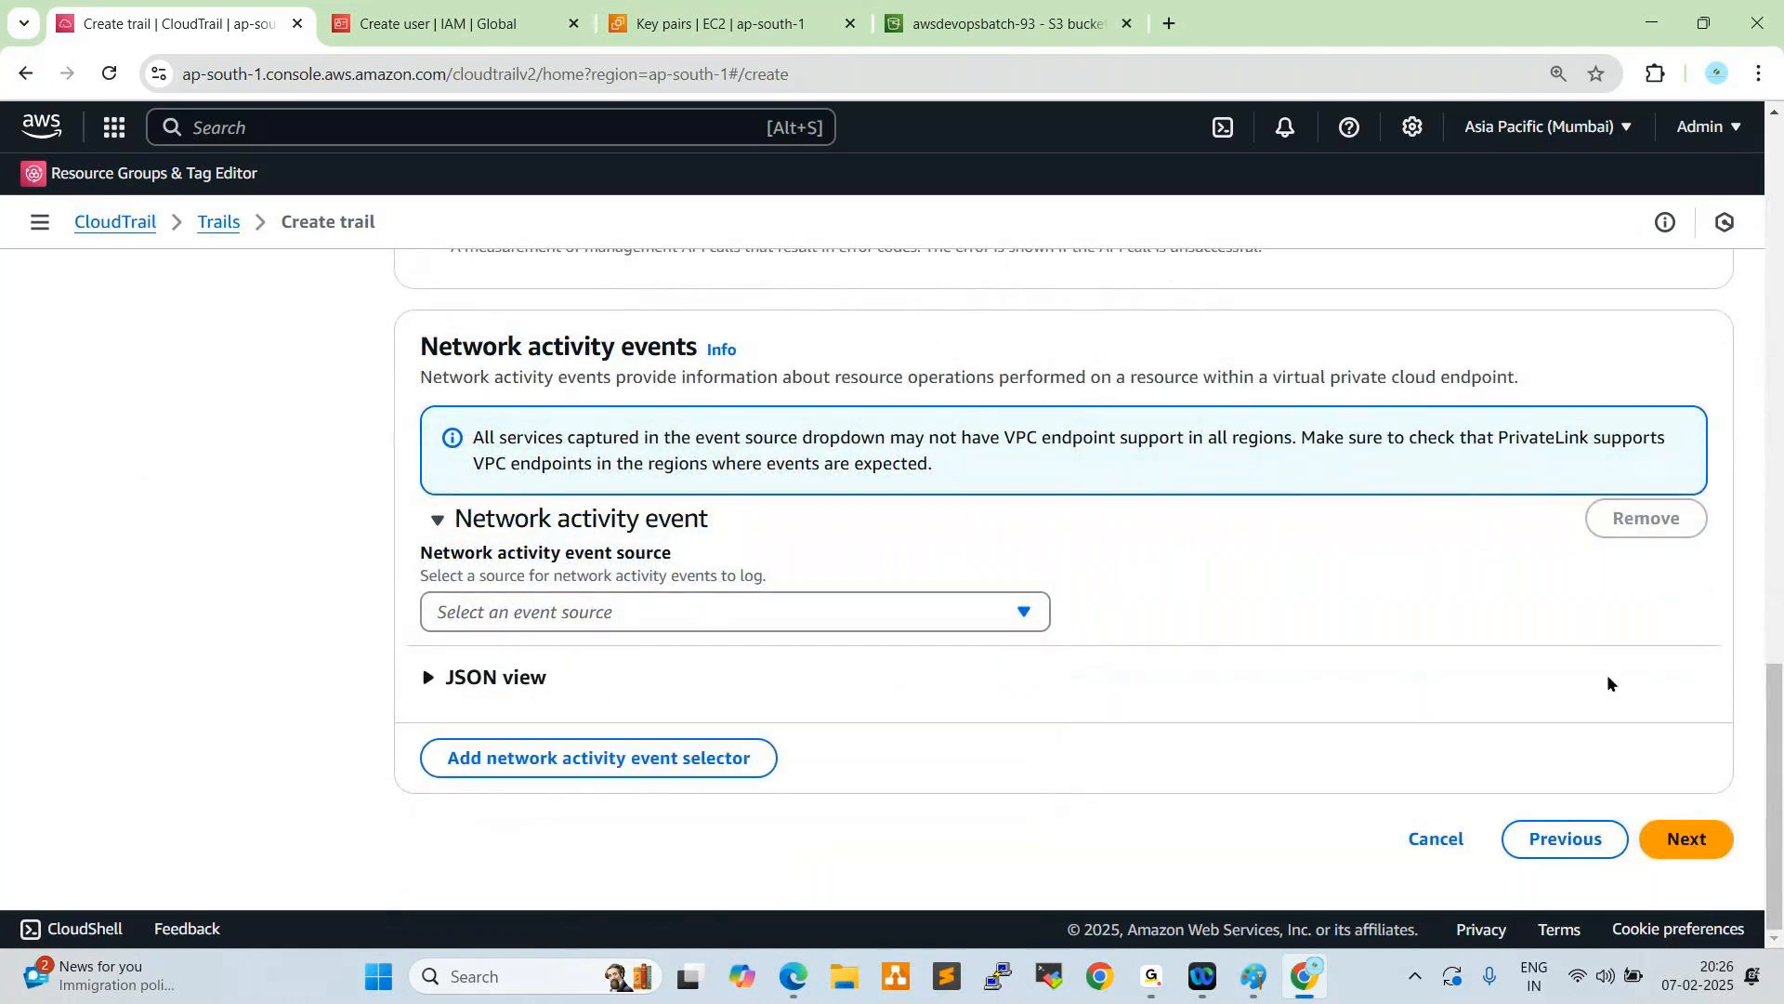
pyautogui.click(1684, 838)
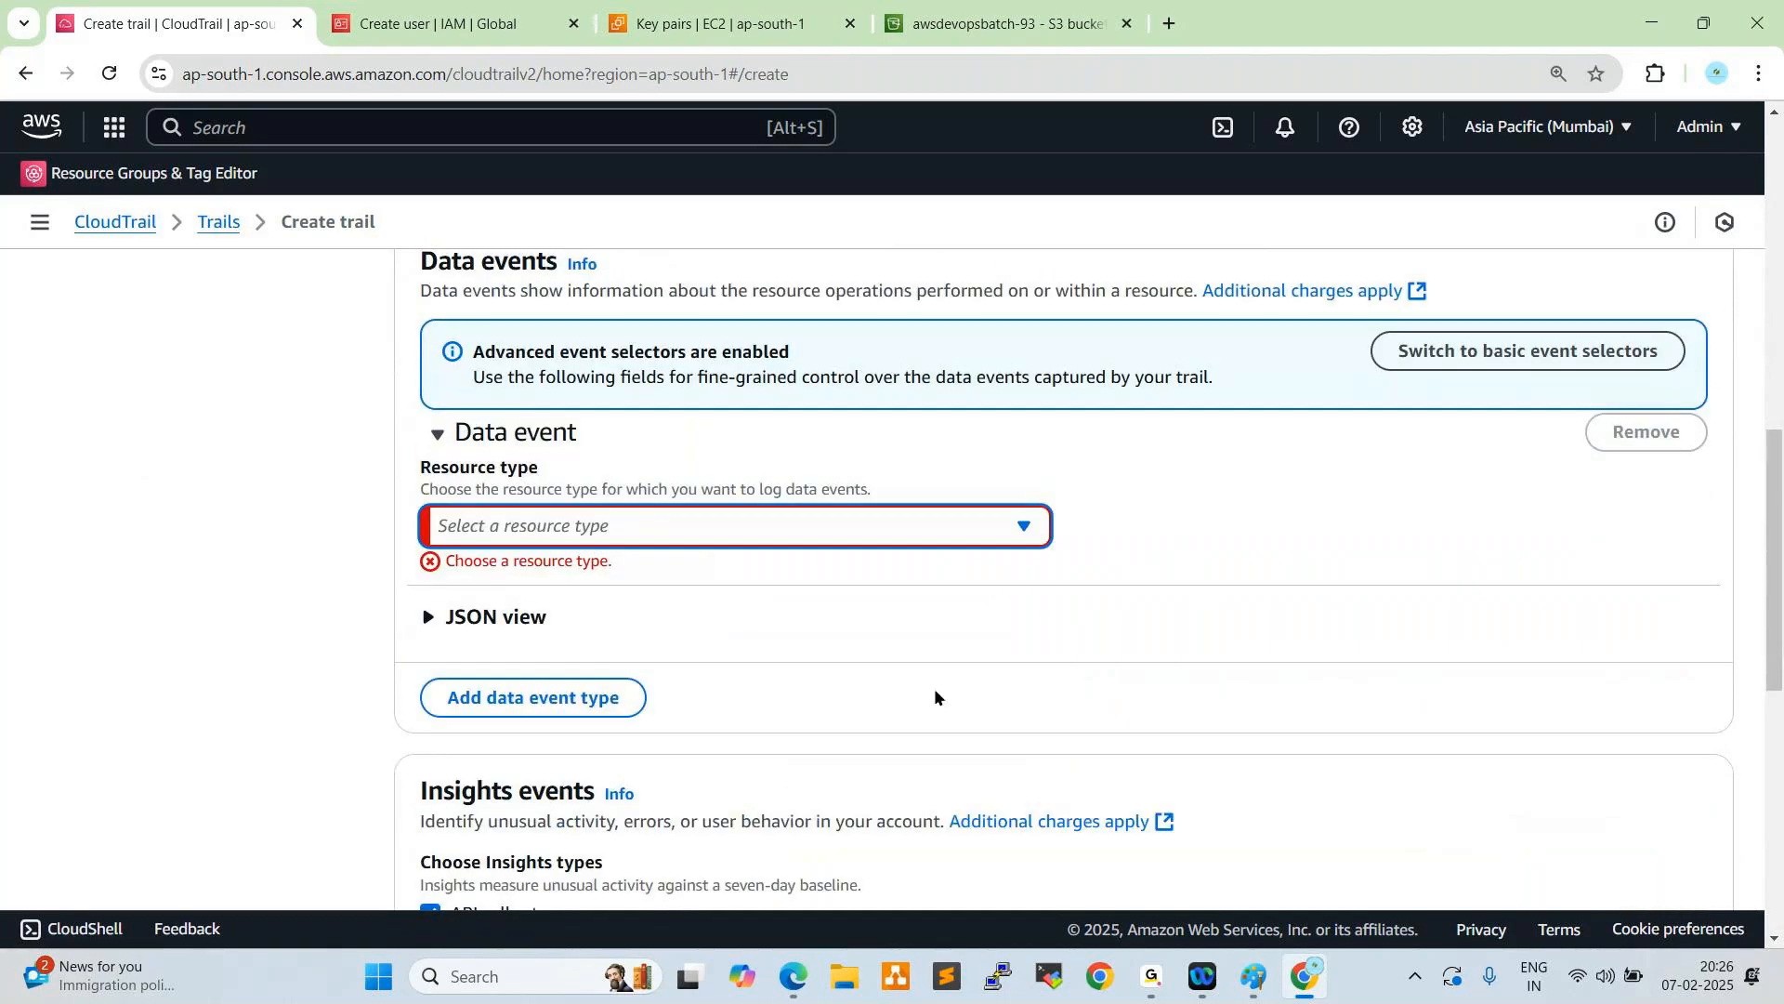
# - Set the data event resource type to S3 and the network activity event source to cloudtrail.amazonaws.com, and proceed to the review
pyautogui.click(678, 523)
pyautogui.press('Return')
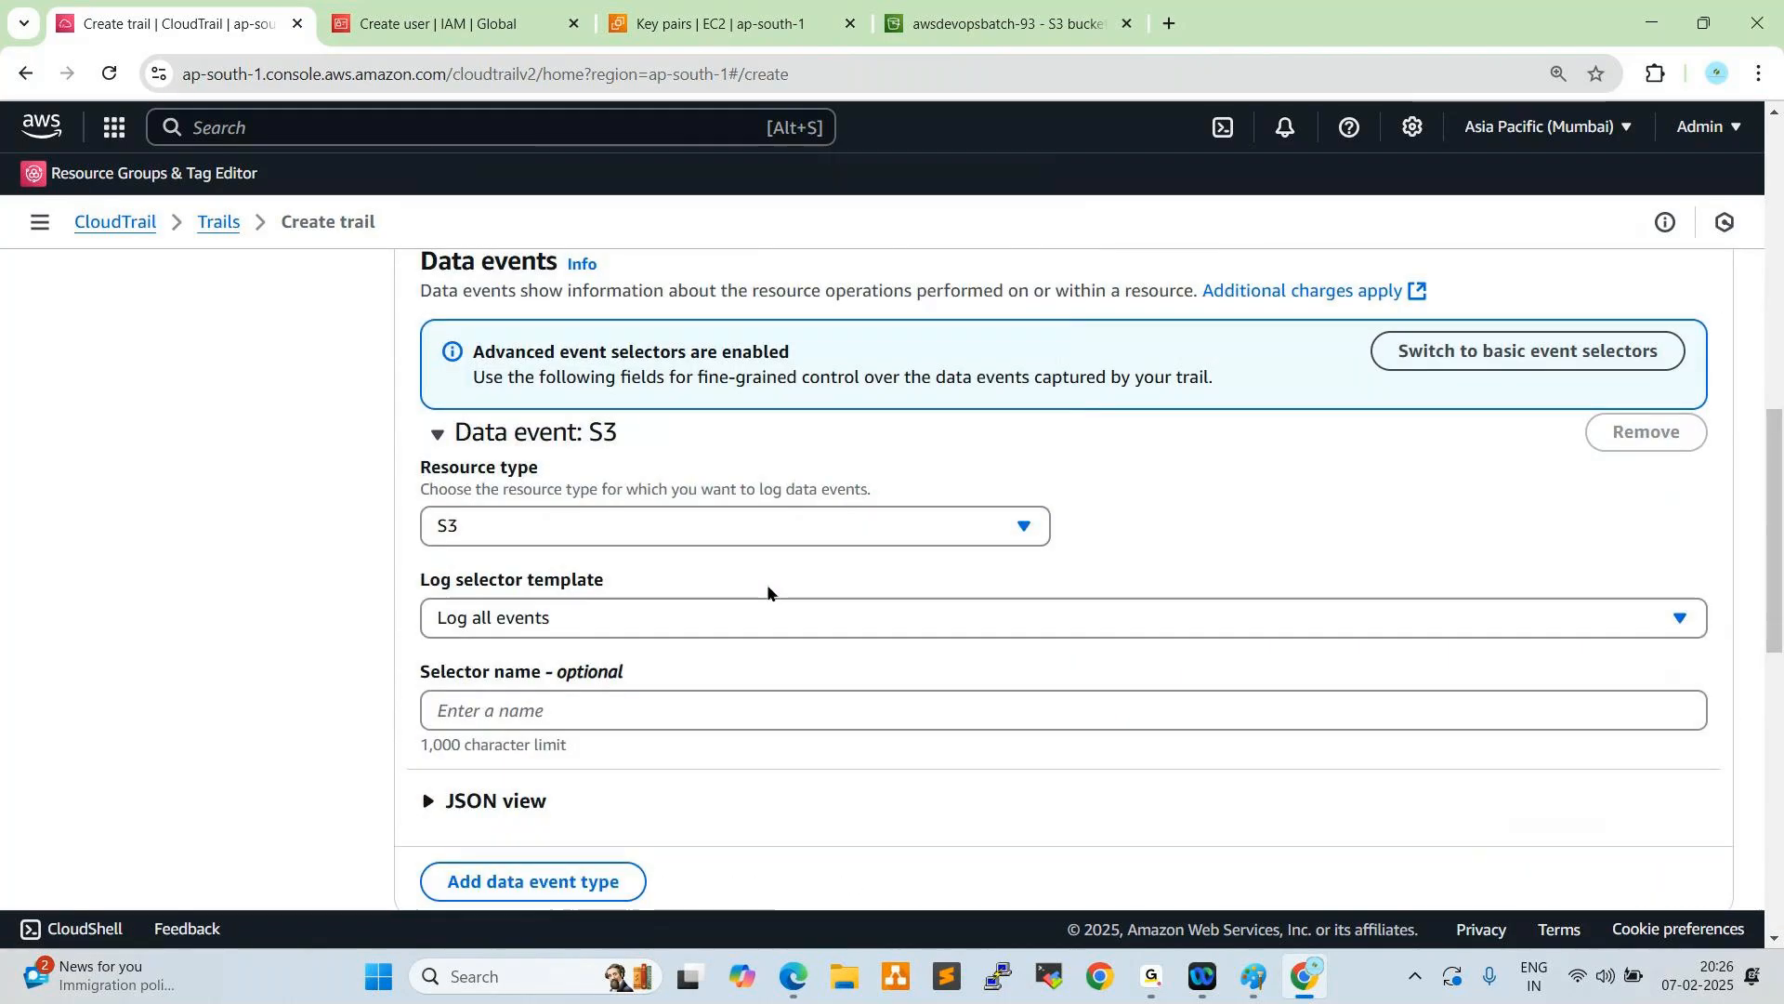
pyautogui.scroll(-2, 1058, 610)
pyautogui.scroll(-3, 1041, 597)
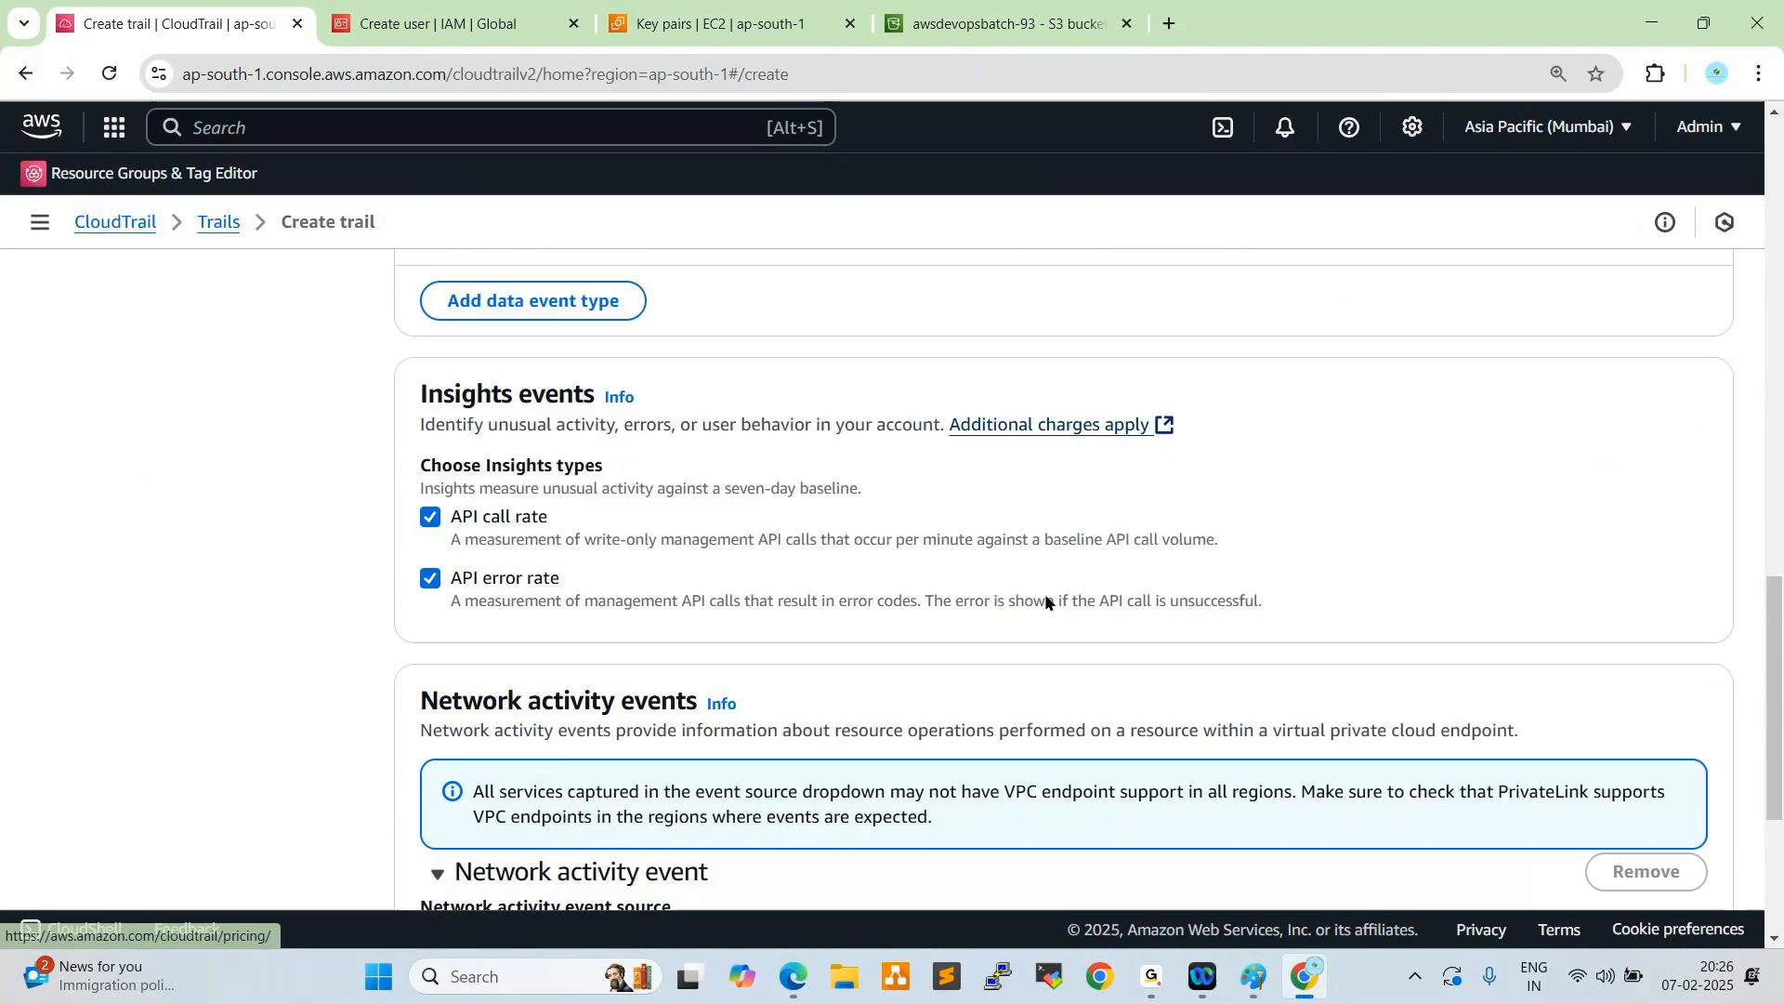
pyautogui.scroll(-3, 1068, 602)
pyautogui.click(633, 587)
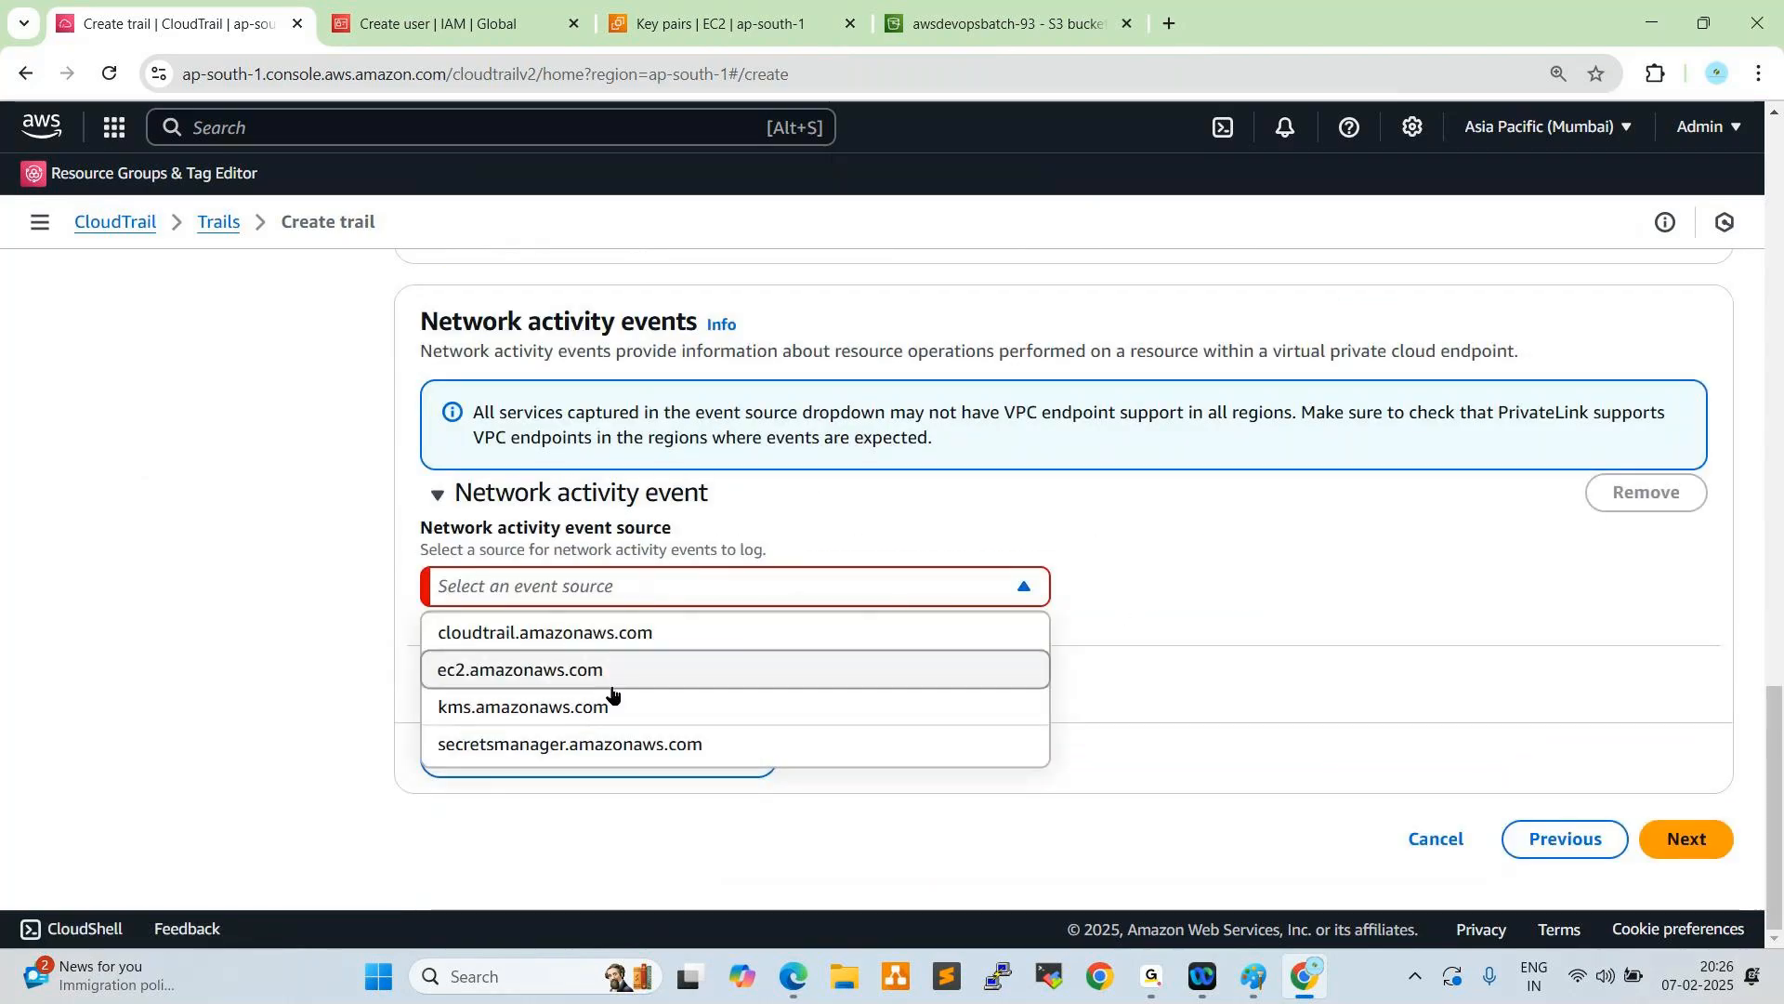
pyautogui.click(613, 638)
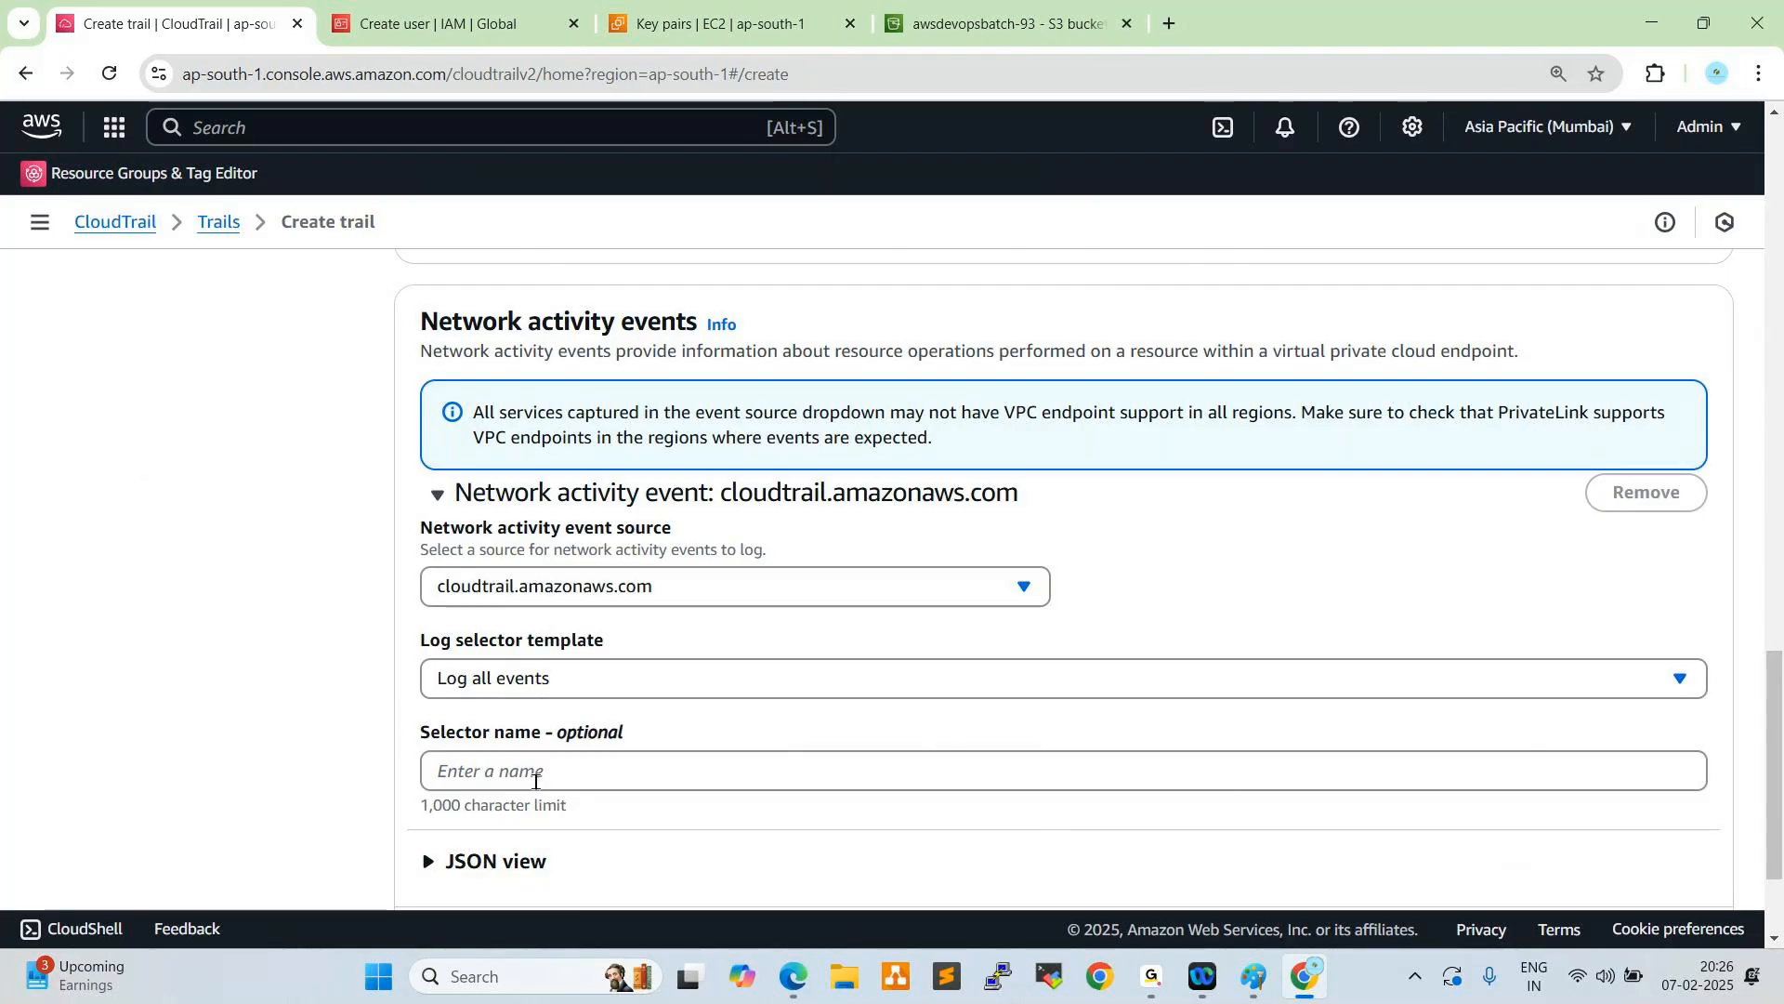
pyautogui.scroll(-2, 1545, 793)
pyautogui.click(1682, 841)
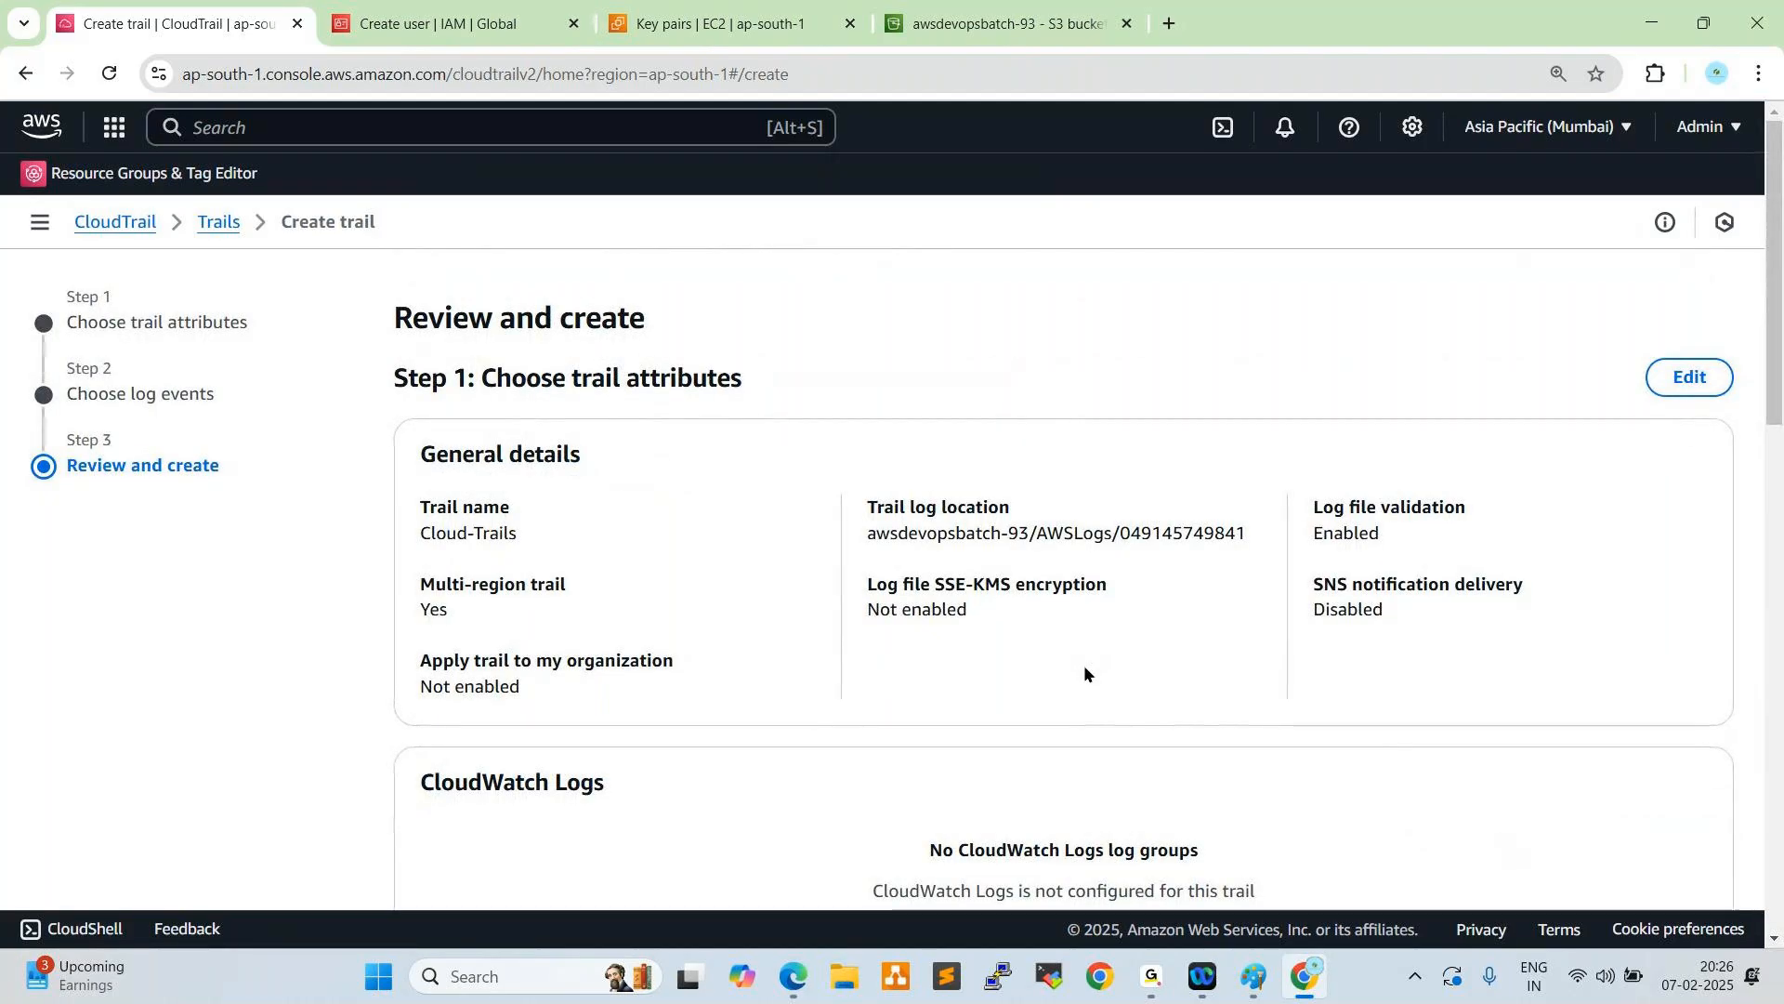
# - Review the Cloud-Trails configuration through to the network activity events and create the trail
pyautogui.scroll(-5, 1083, 665)
pyautogui.scroll(-5, 1083, 647)
pyautogui.scroll(-5, 1083, 645)
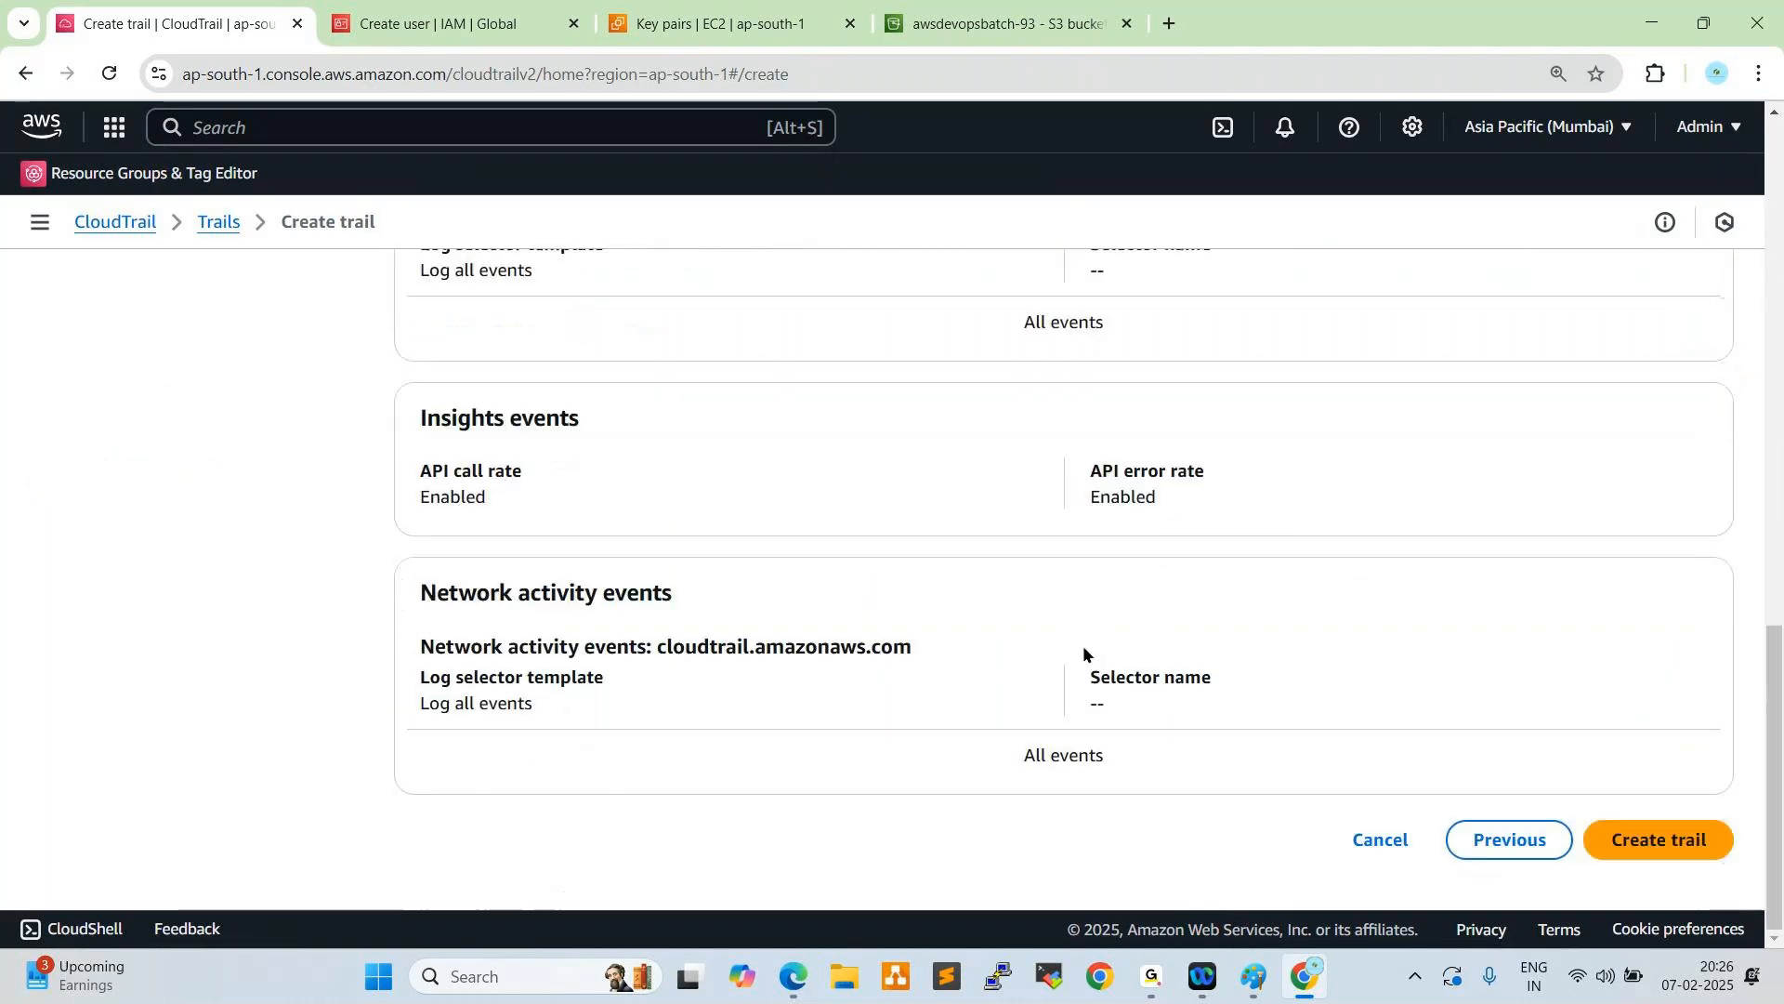
pyautogui.click(1653, 851)
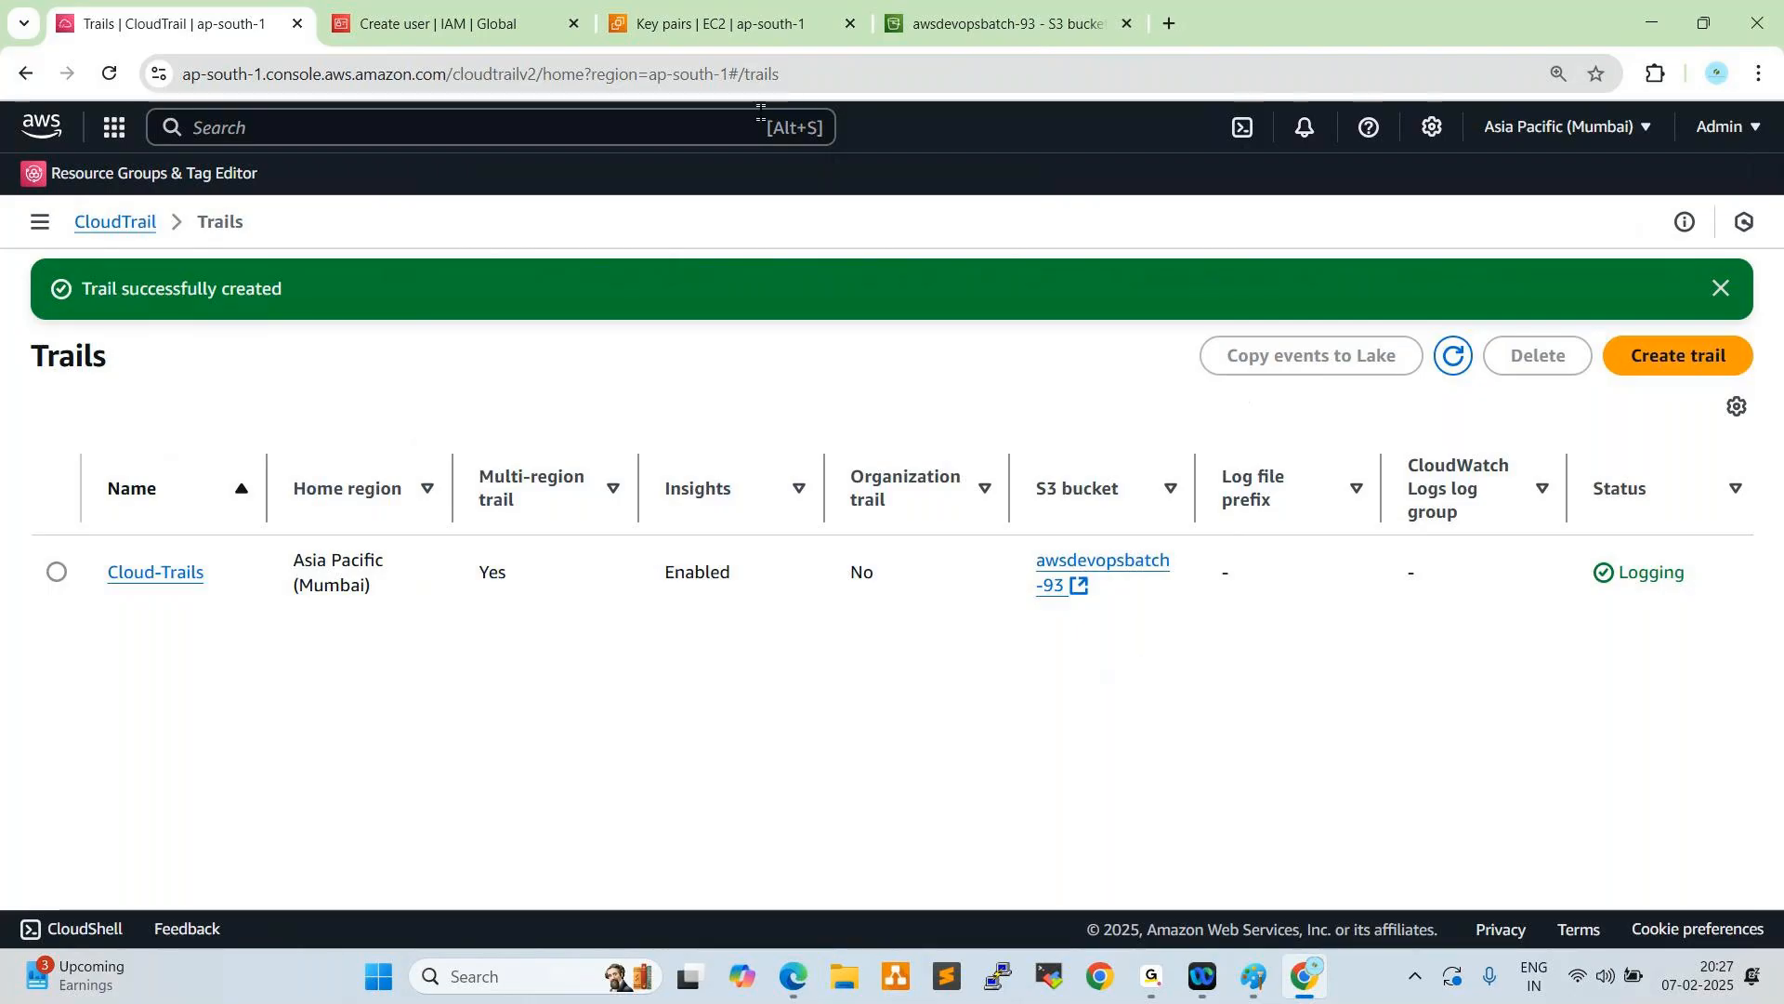
# - Switch to DevOps-User1's EC2 console in the Edge browser and stop the Test-Server instance
pyautogui.click(702, 26)
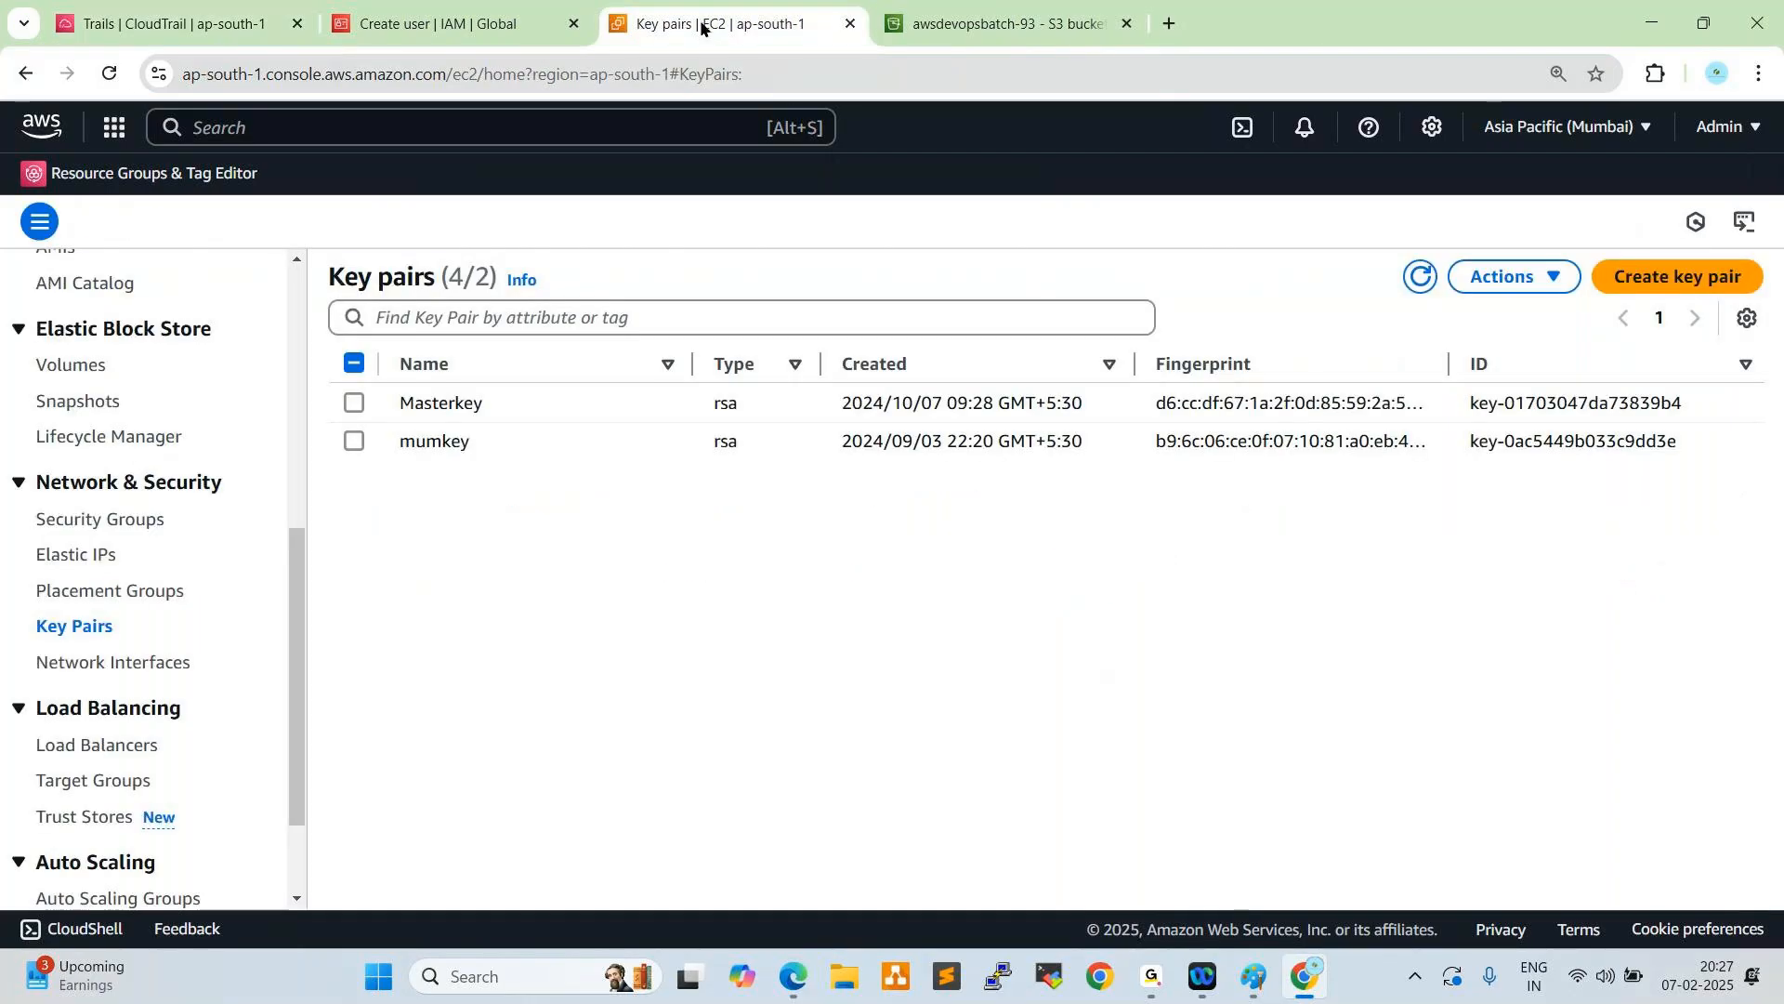
pyautogui.hotkey('alt', 'Tab')
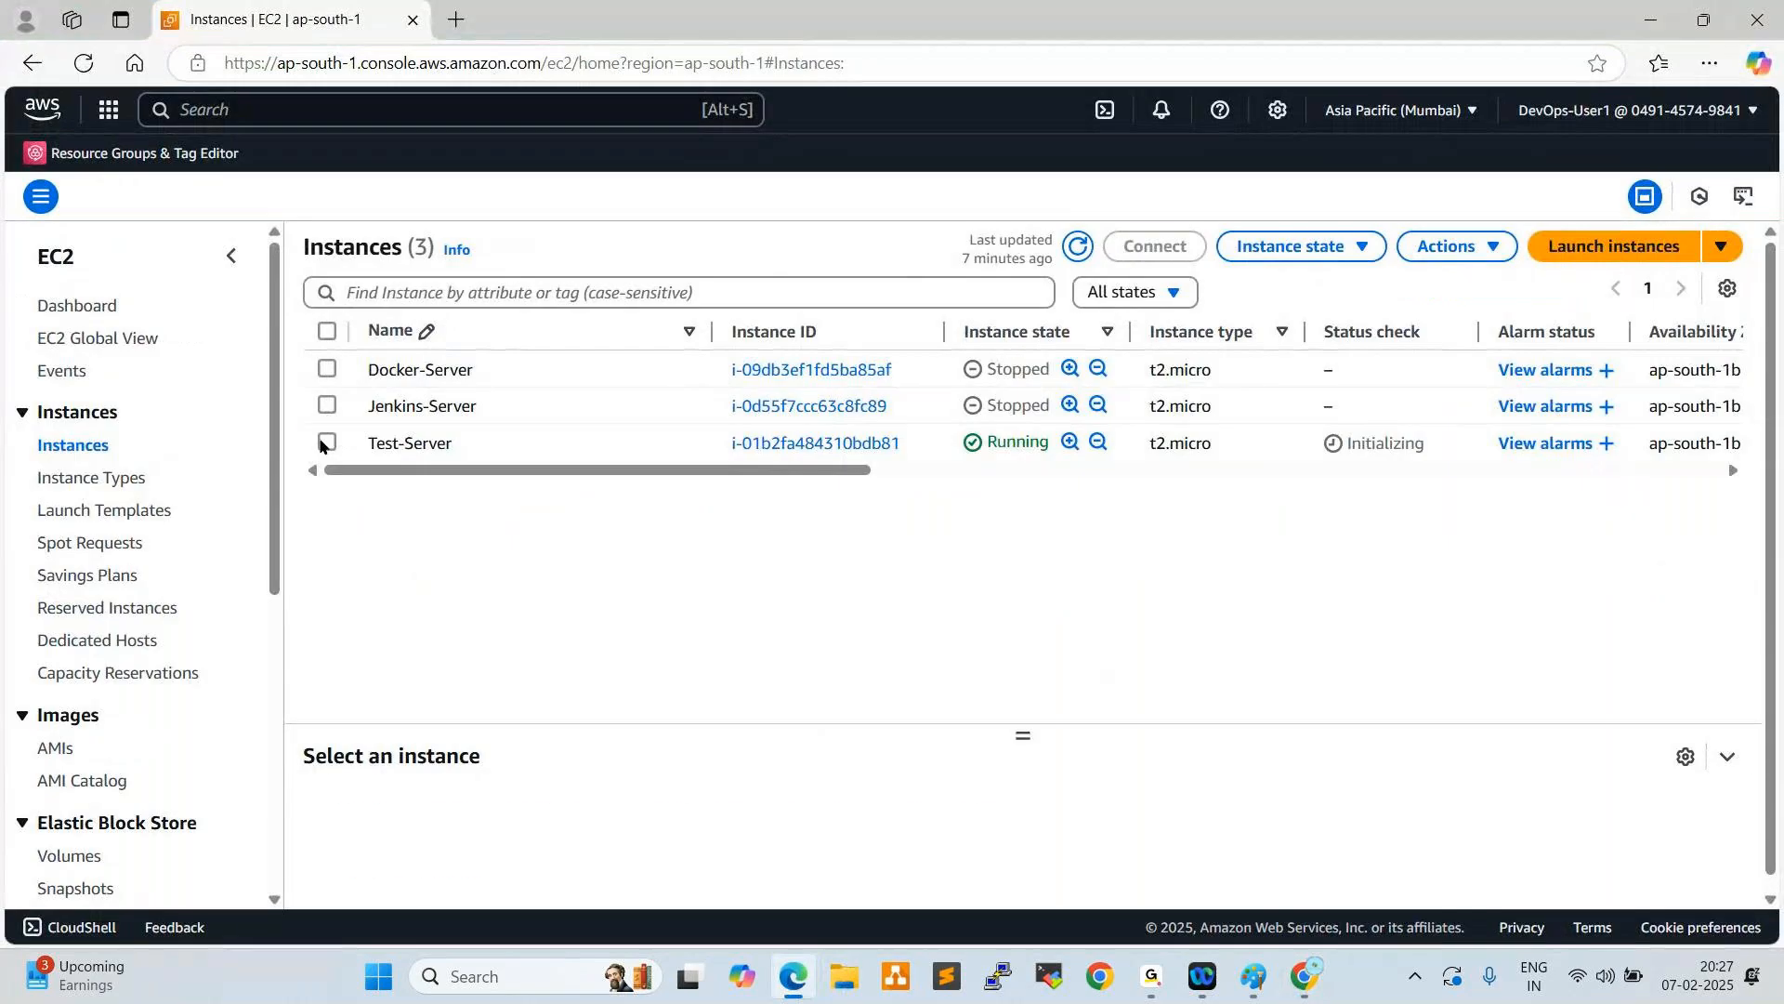
pyautogui.click(326, 442)
pyautogui.click(1288, 250)
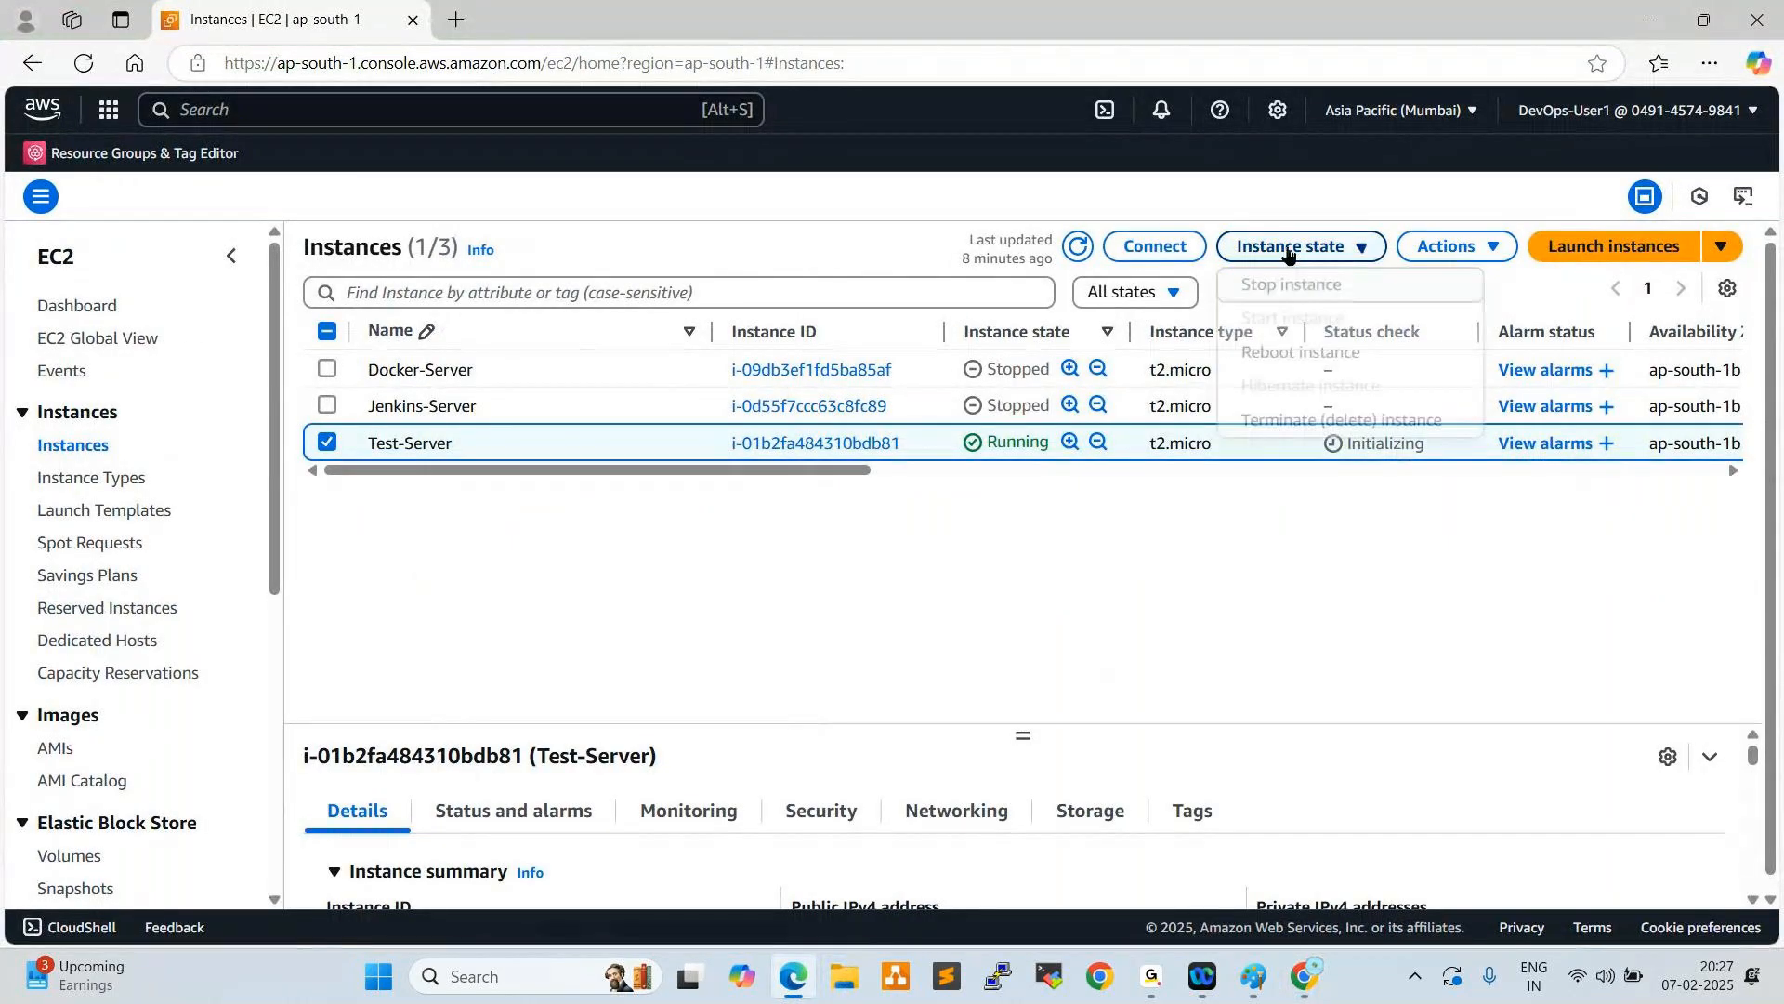
pyautogui.click(1286, 288)
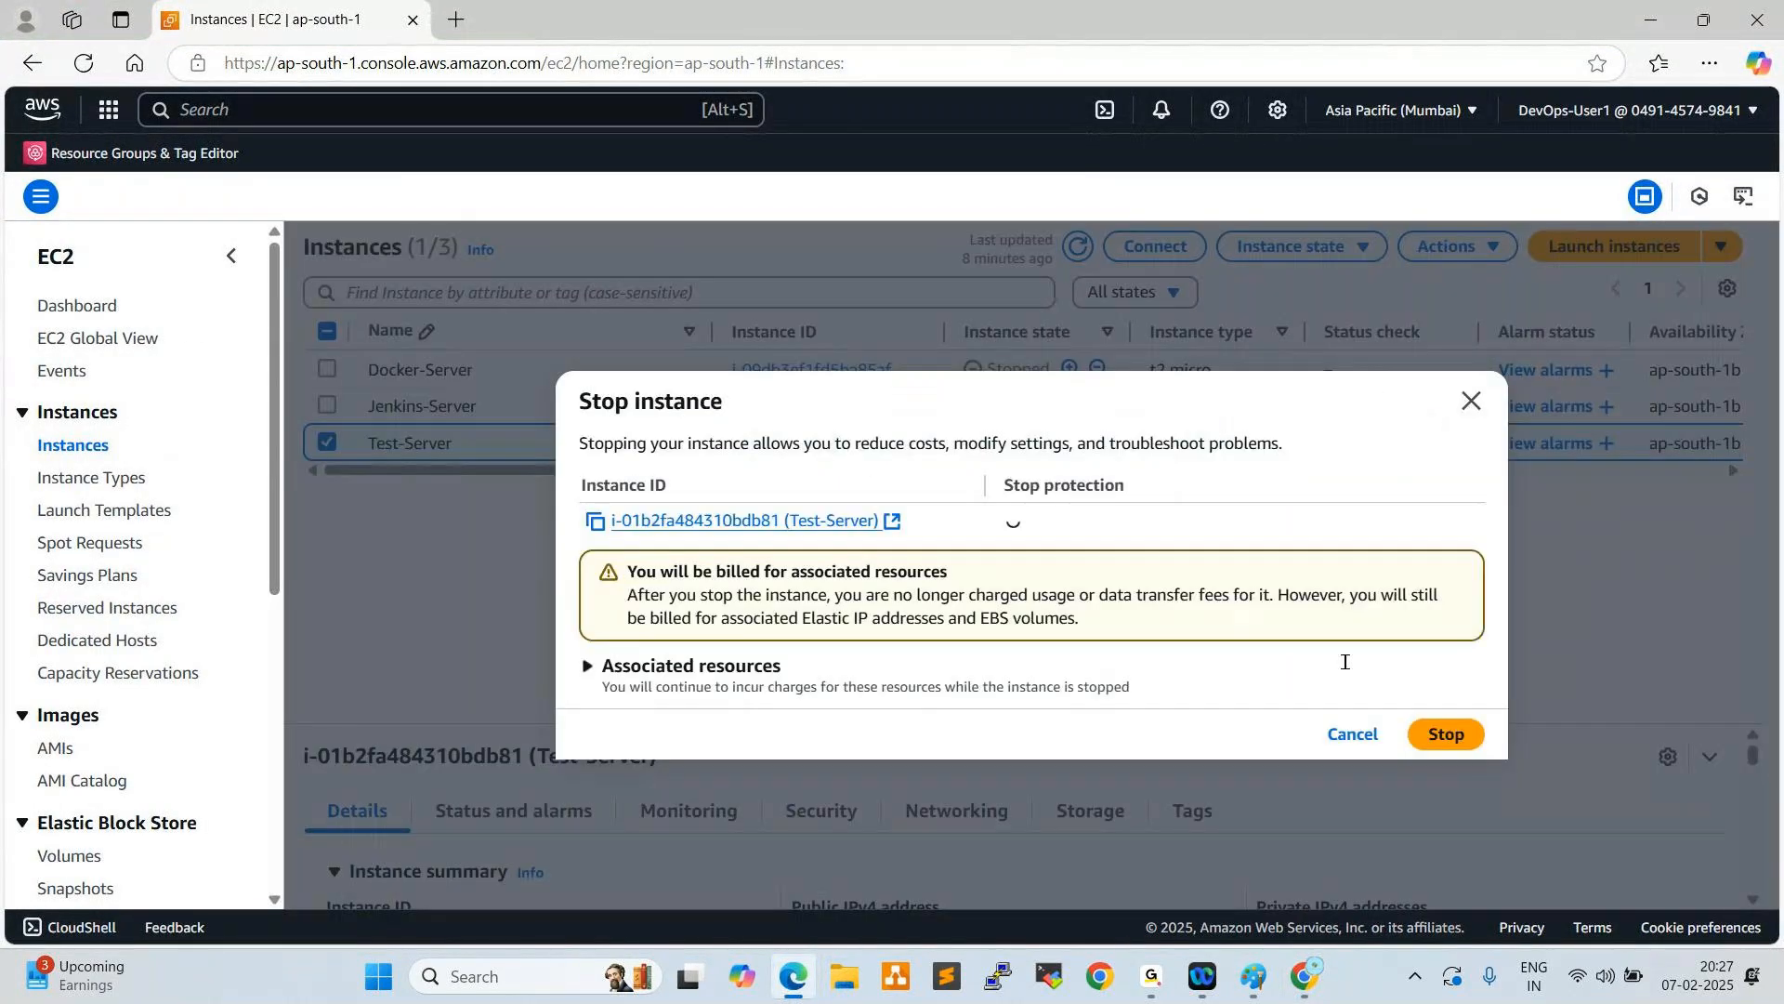
pyautogui.click(1445, 734)
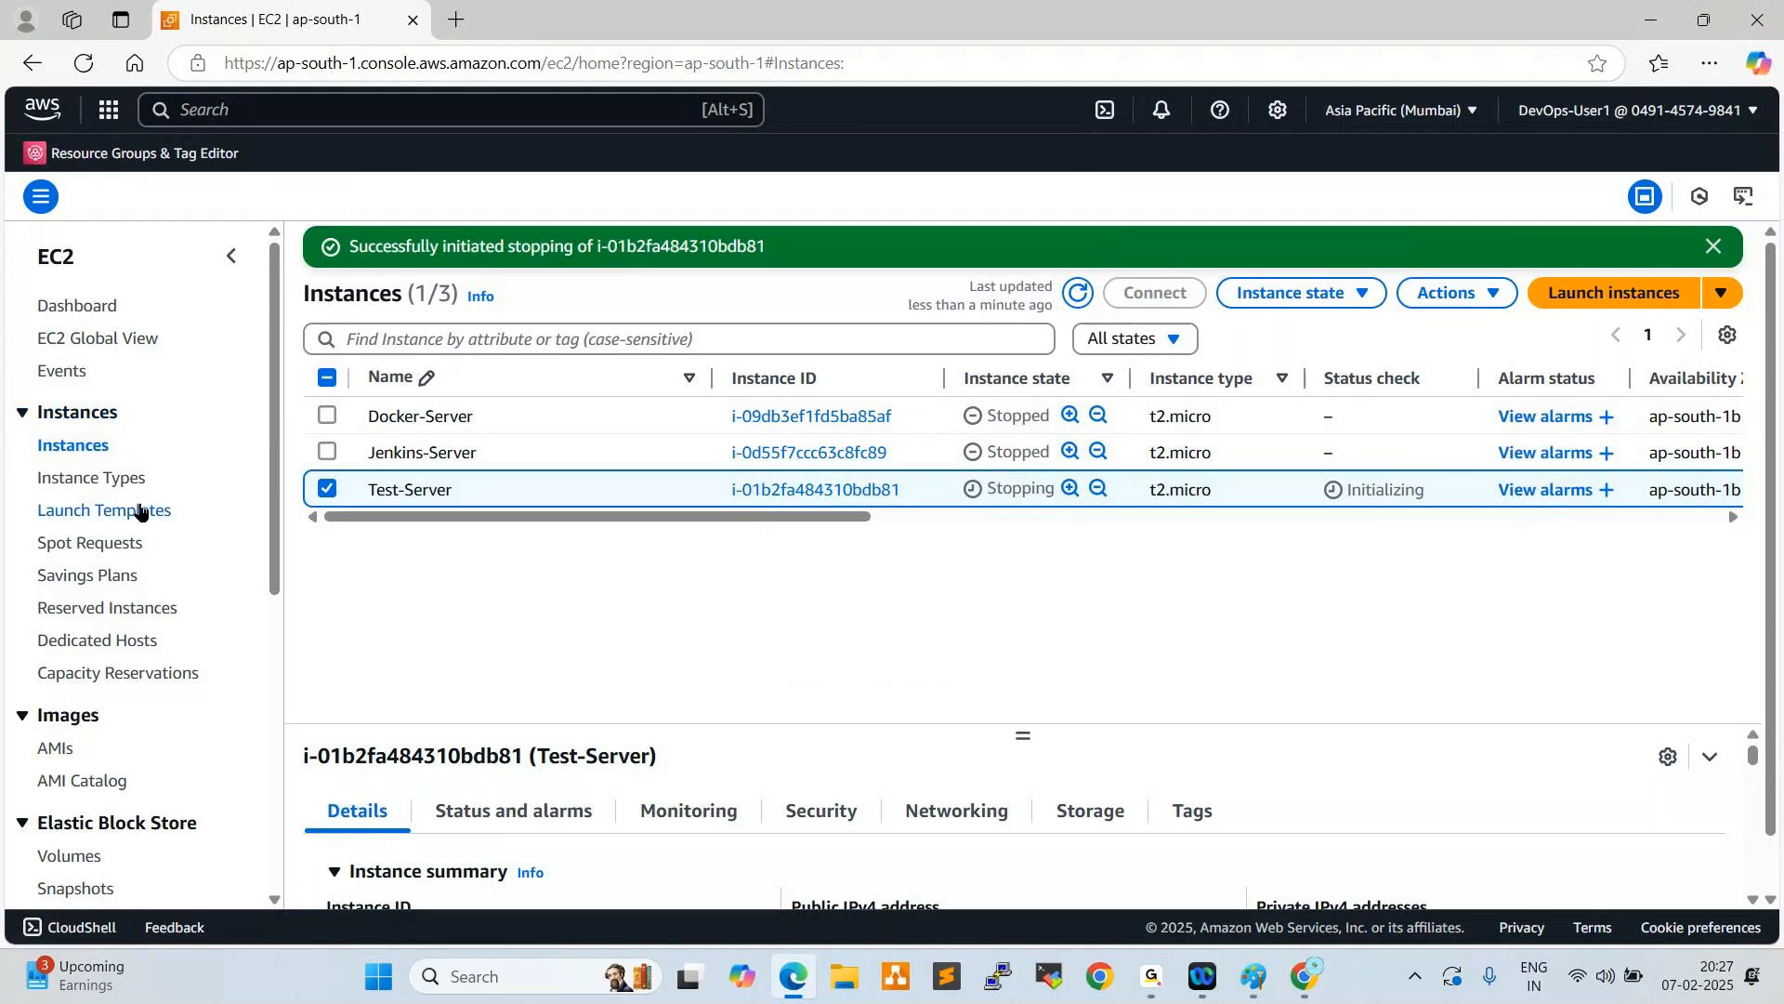
# - Start creating an EBS snapshot with Instance as the resource type and Docker-Server as the source instance
pyautogui.scroll(-1, 111, 666)
pyautogui.scroll(-3, 109, 665)
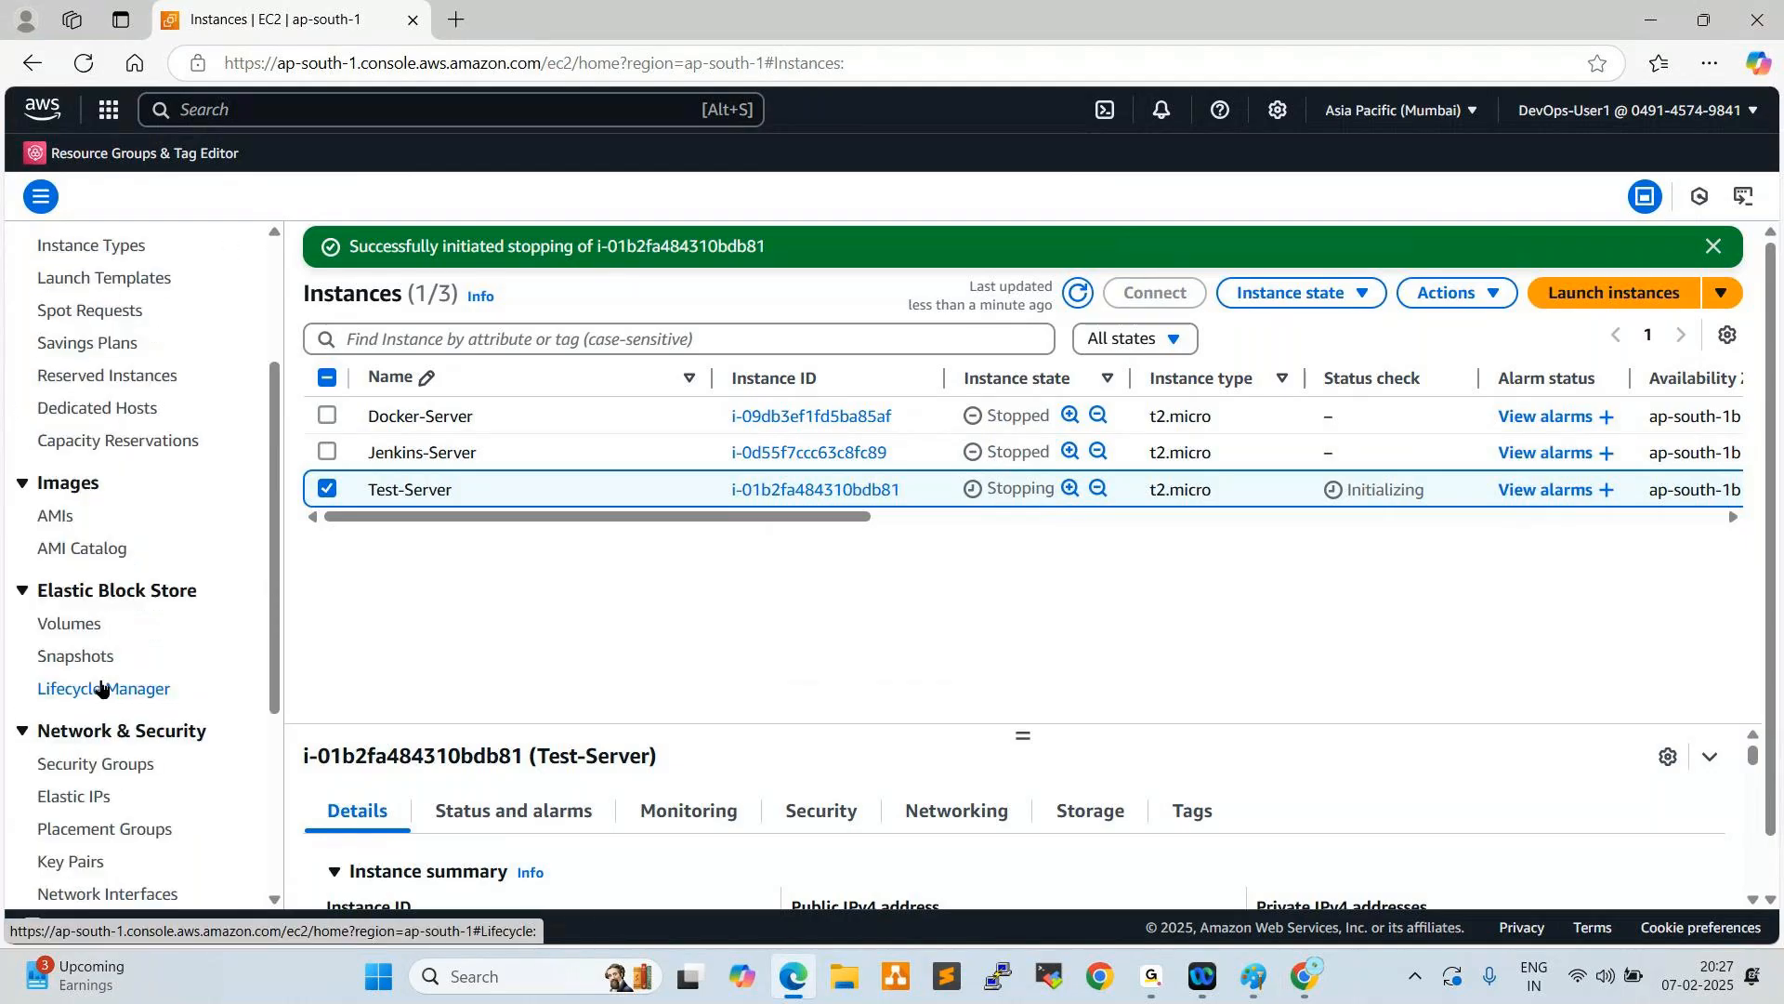
pyautogui.click(87, 656)
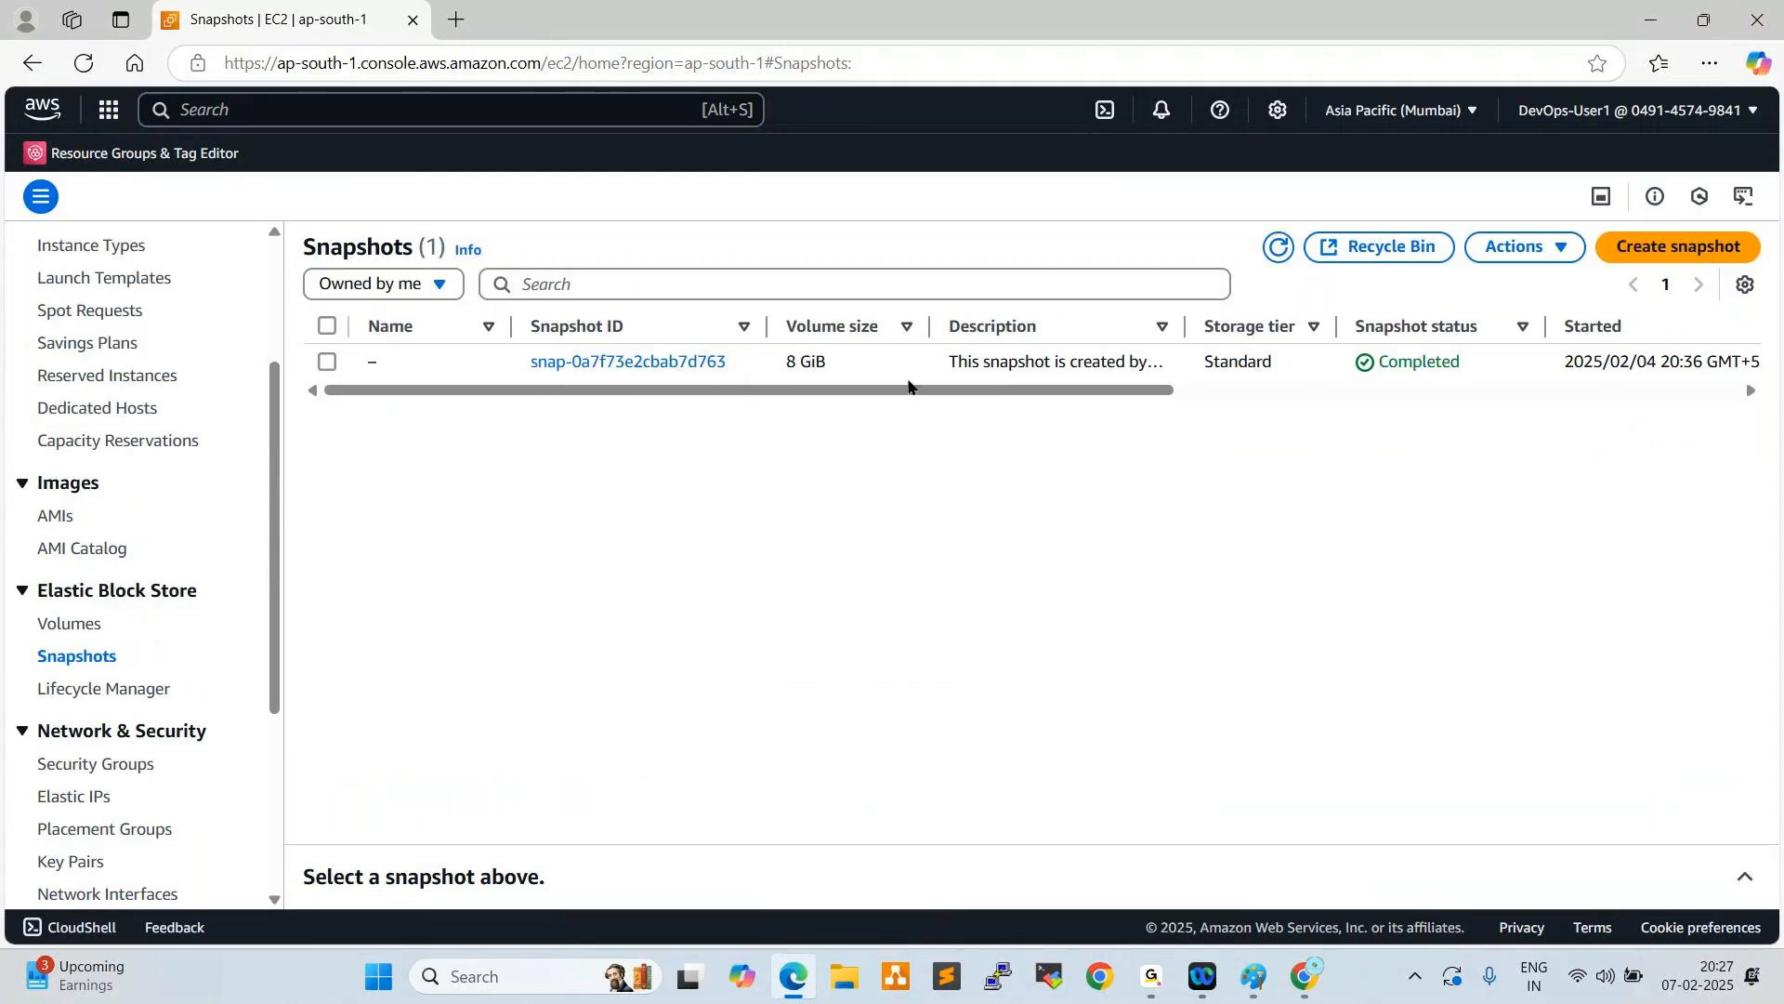
pyautogui.click(1625, 256)
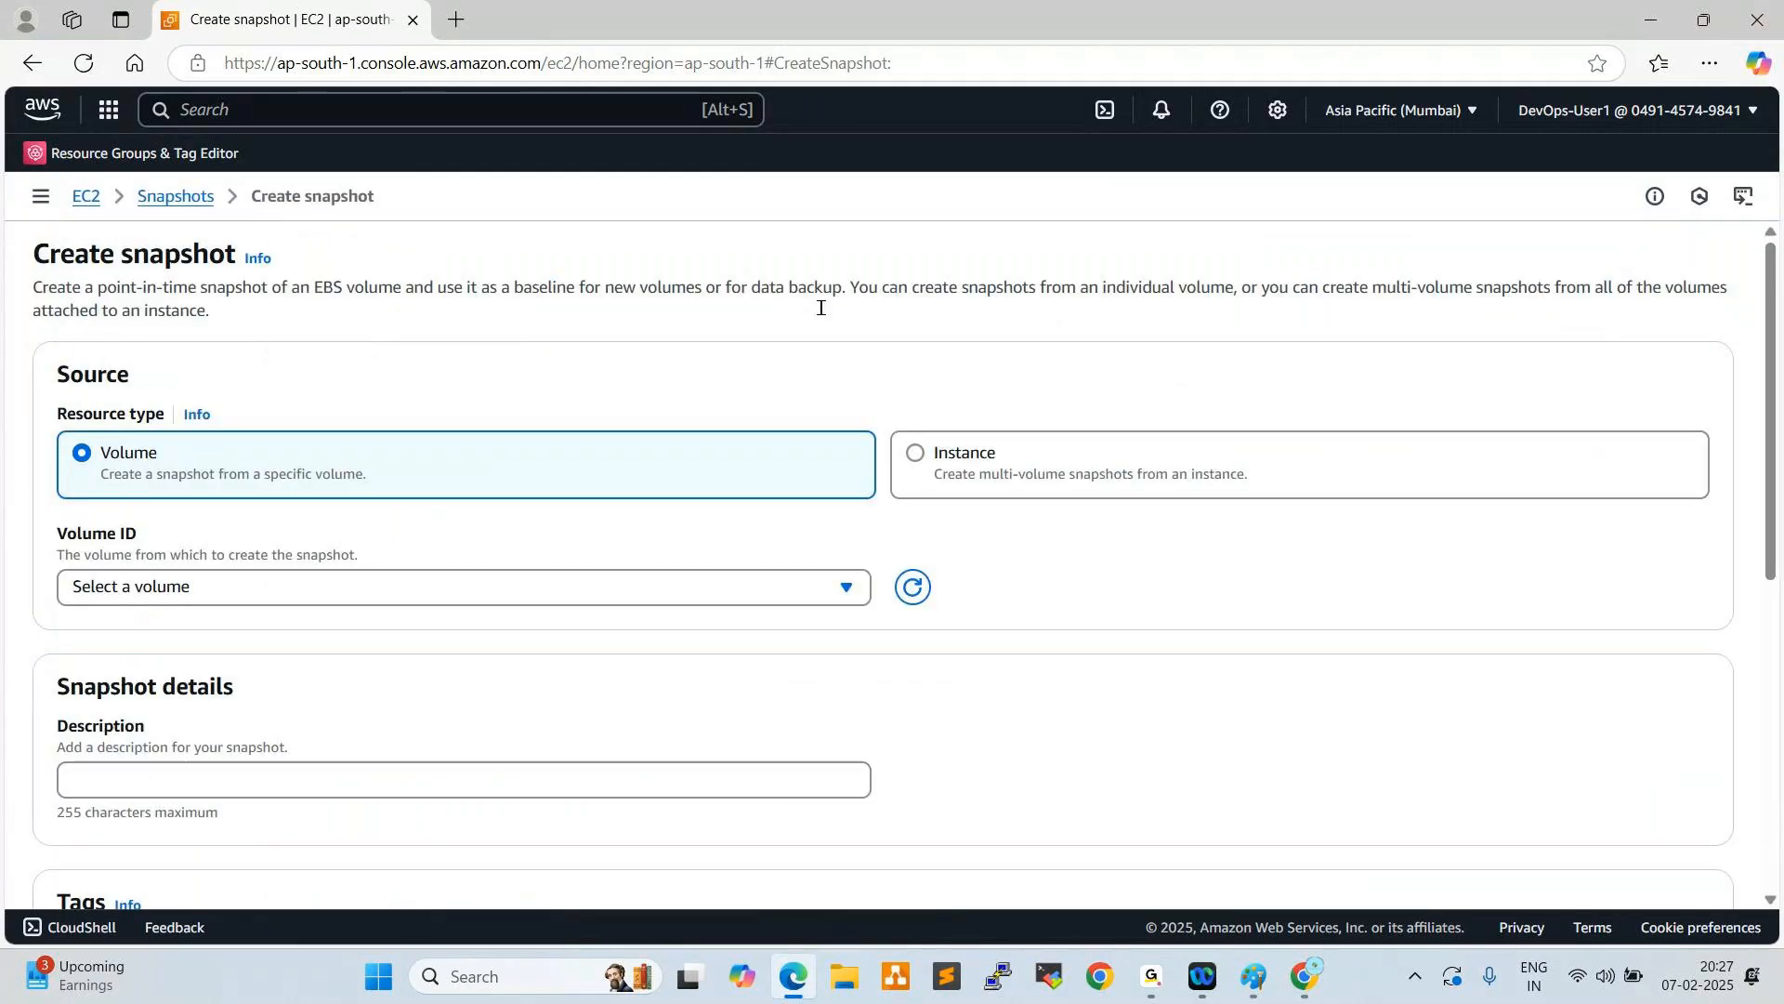
pyautogui.click(915, 457)
pyautogui.click(253, 587)
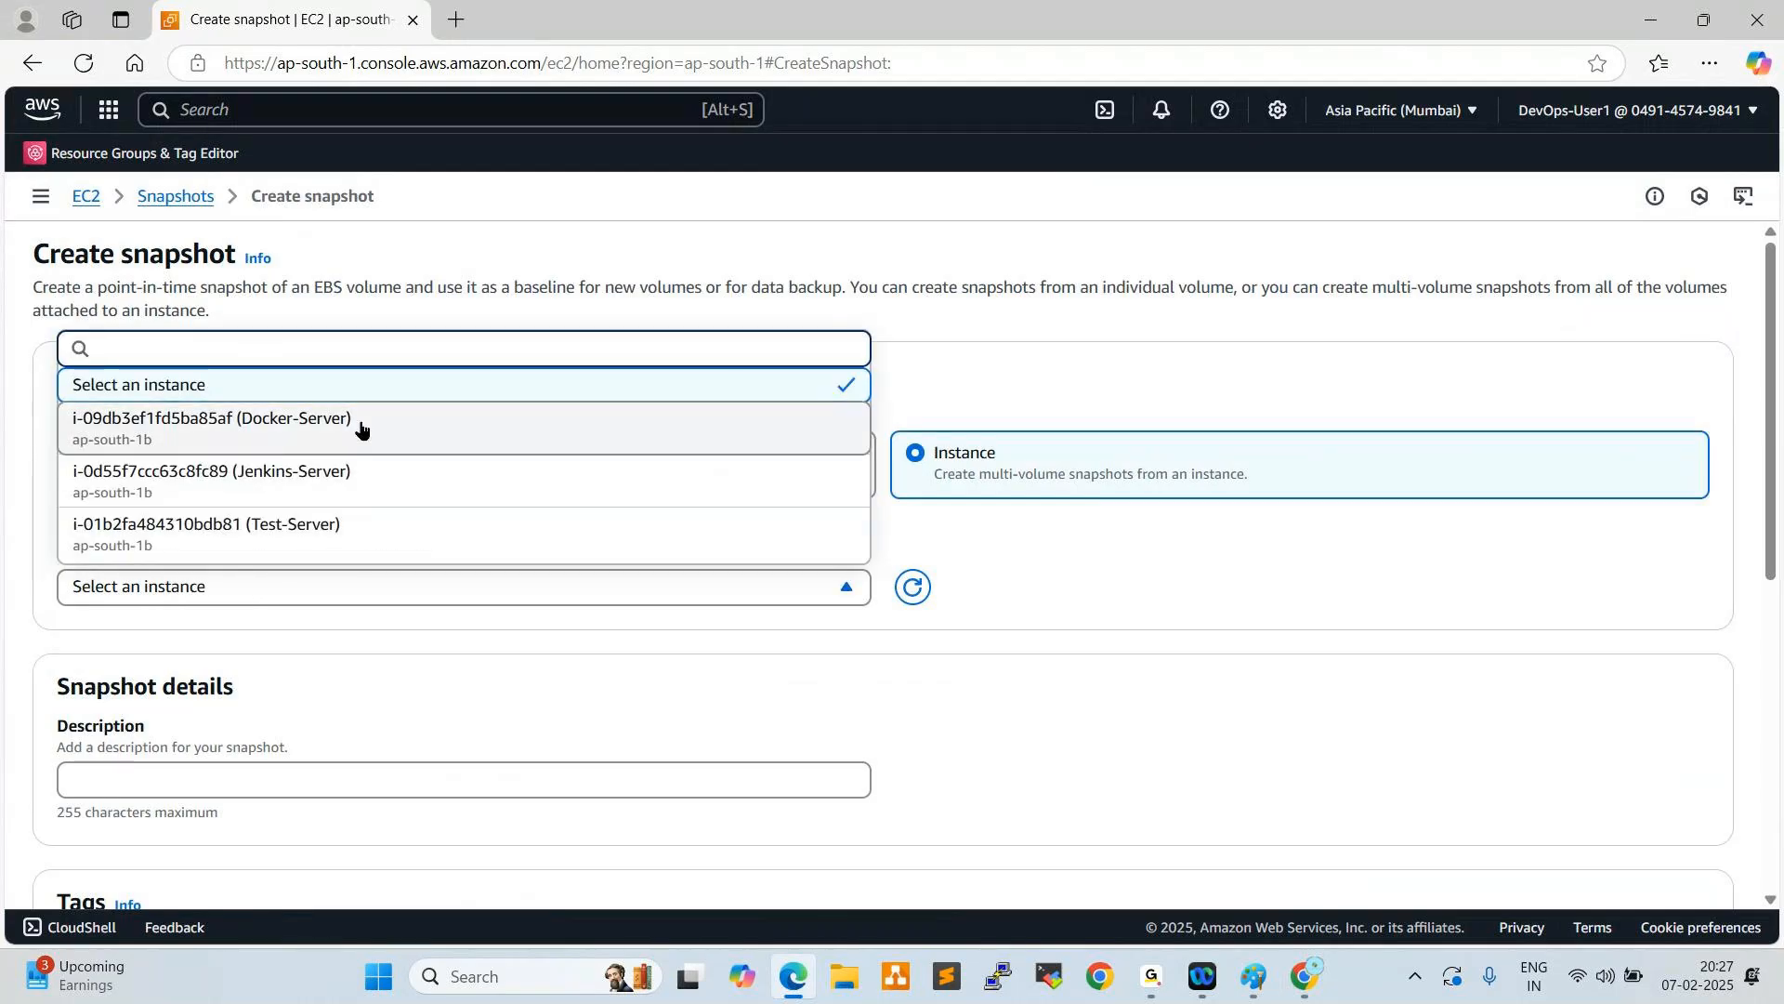
pyautogui.click(307, 422)
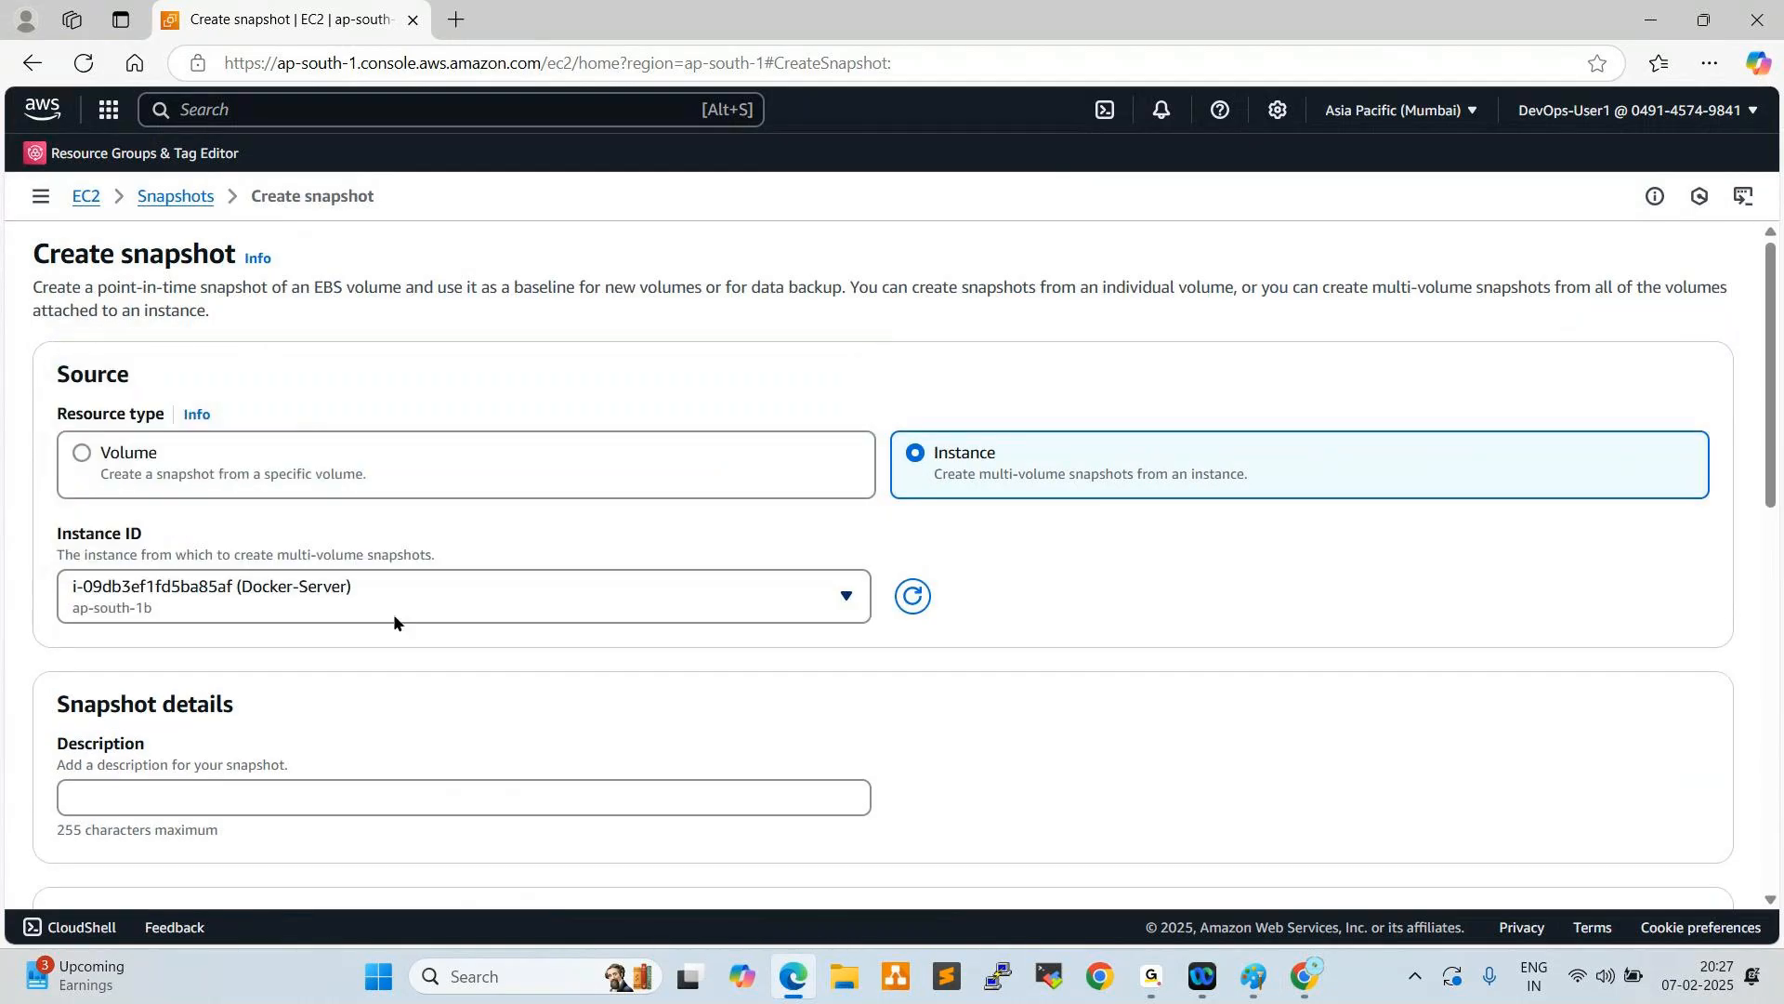
# - Describe the snapshot as "snap", keep the default volume and tag settings, and create it
pyautogui.scroll(-1, 465, 632)
pyautogui.scroll(-2, 544, 637)
pyautogui.click(234, 565)
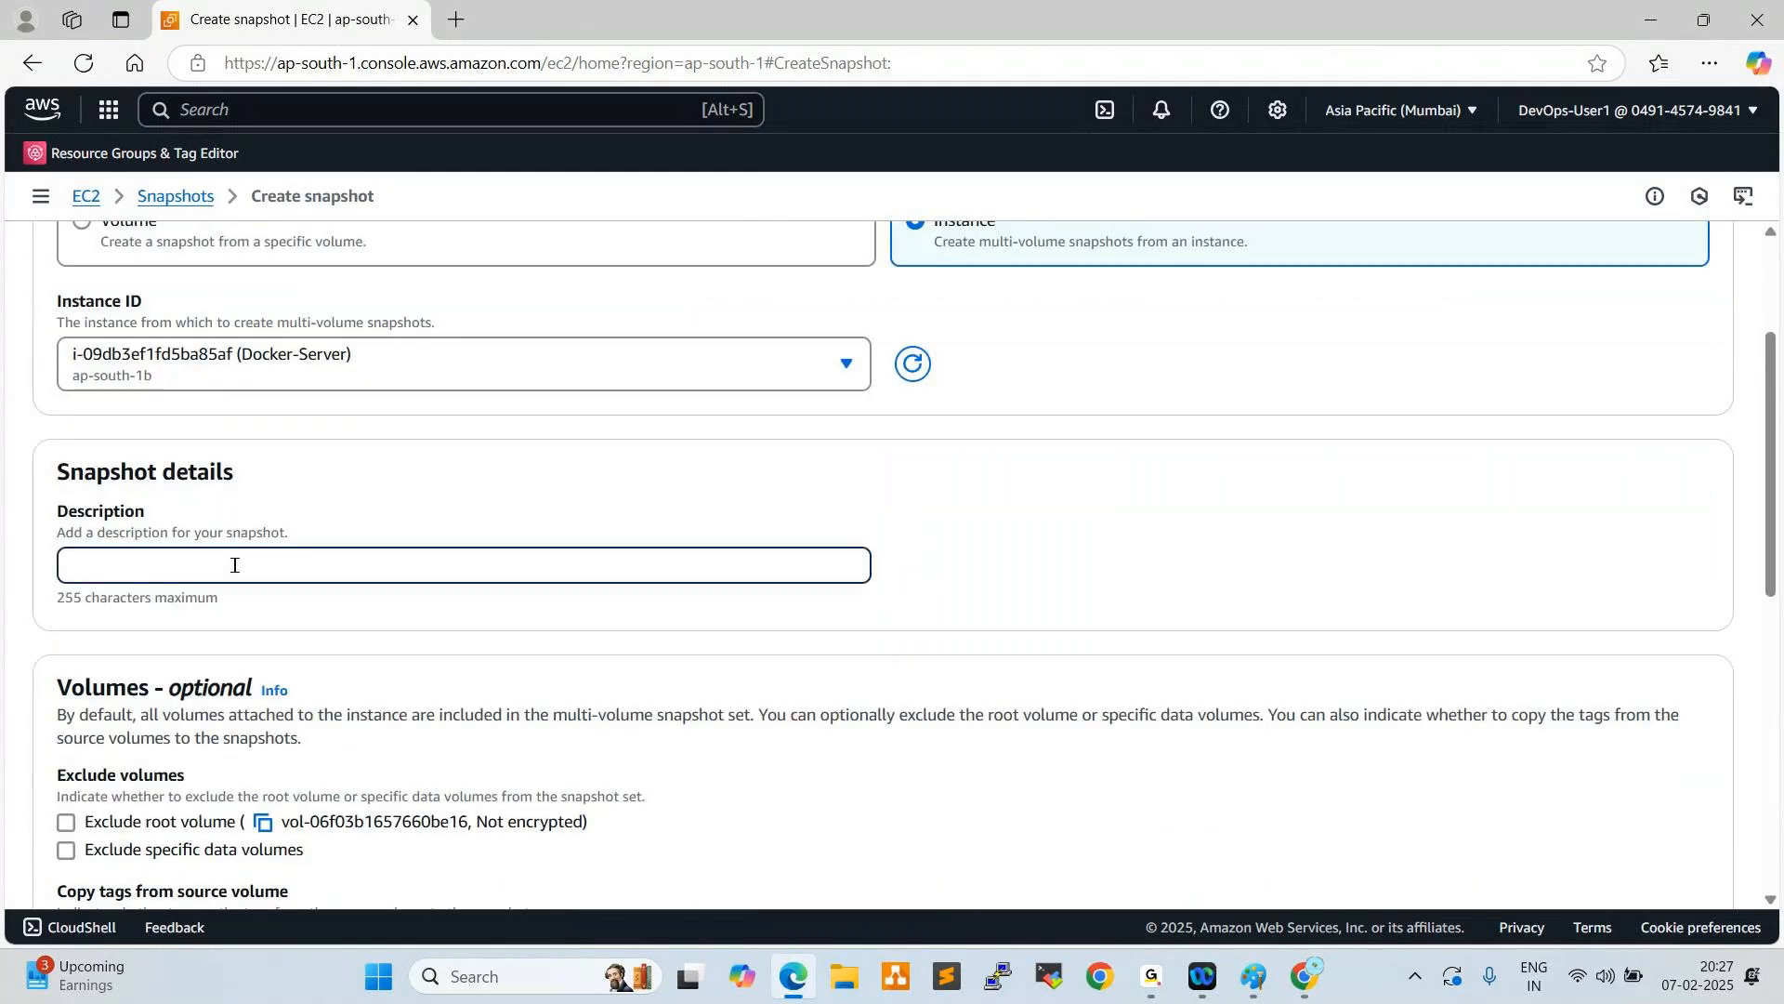
pyautogui.write('snap')
pyautogui.scroll(-3, 290, 581)
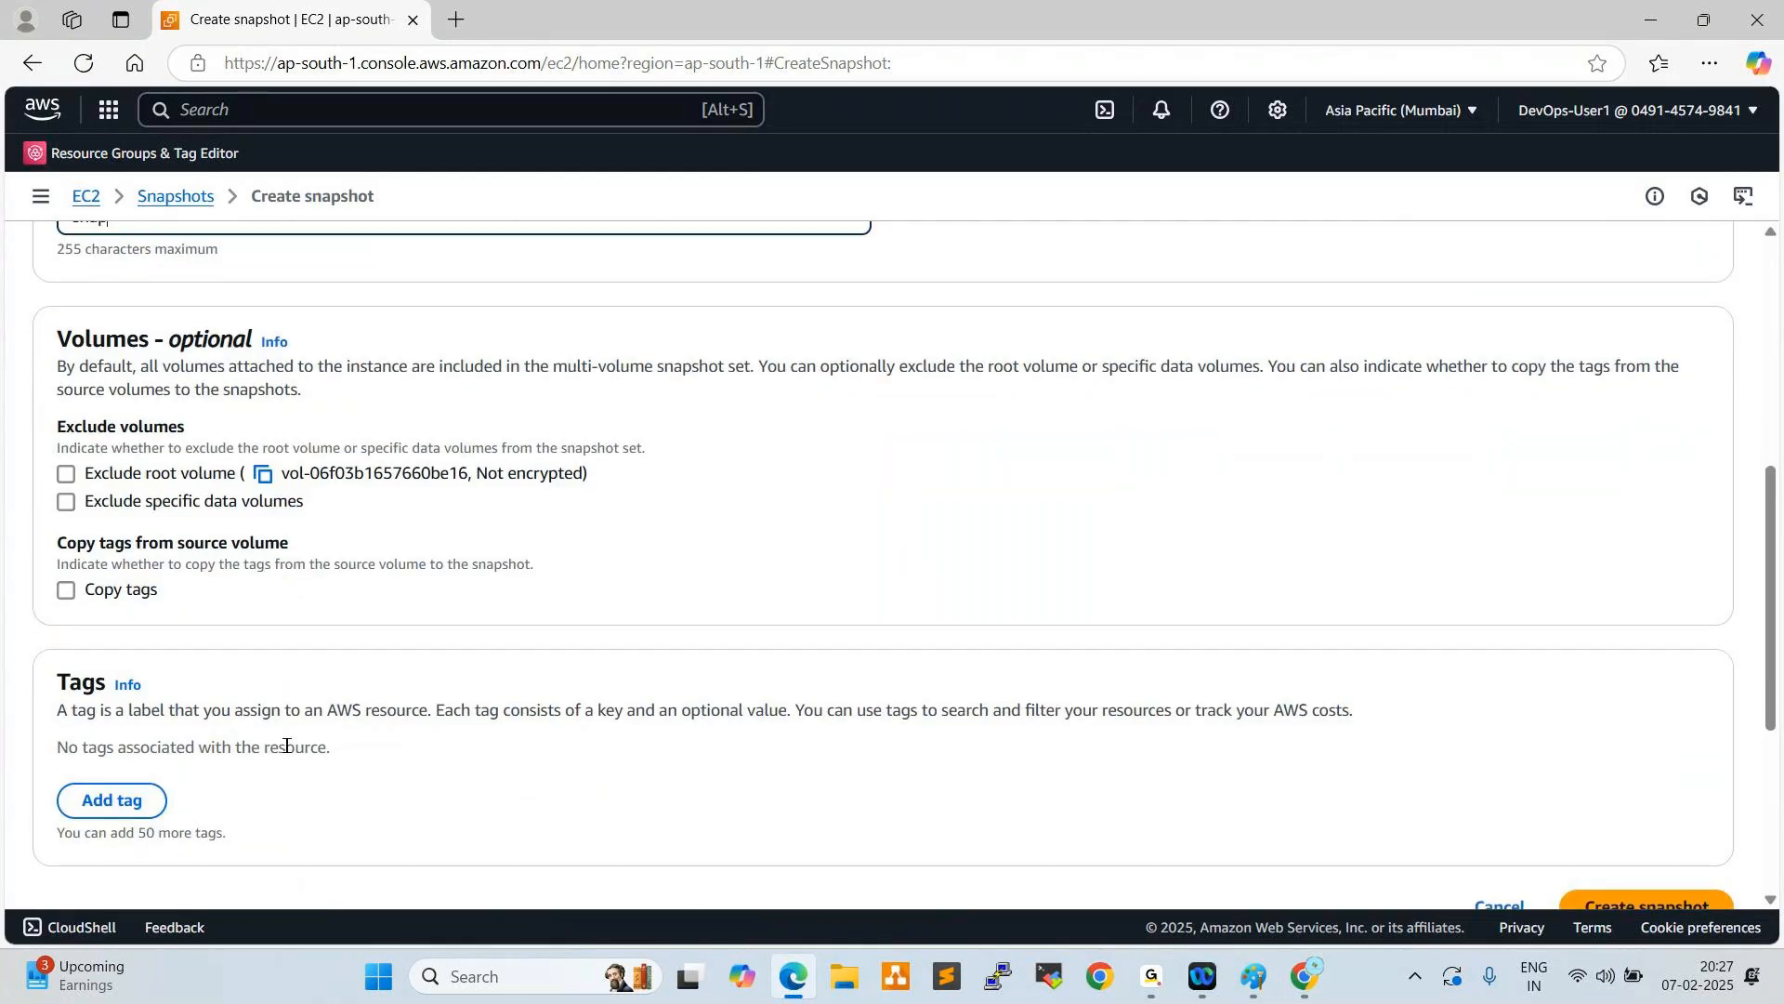
pyautogui.scroll(-2, 1140, 624)
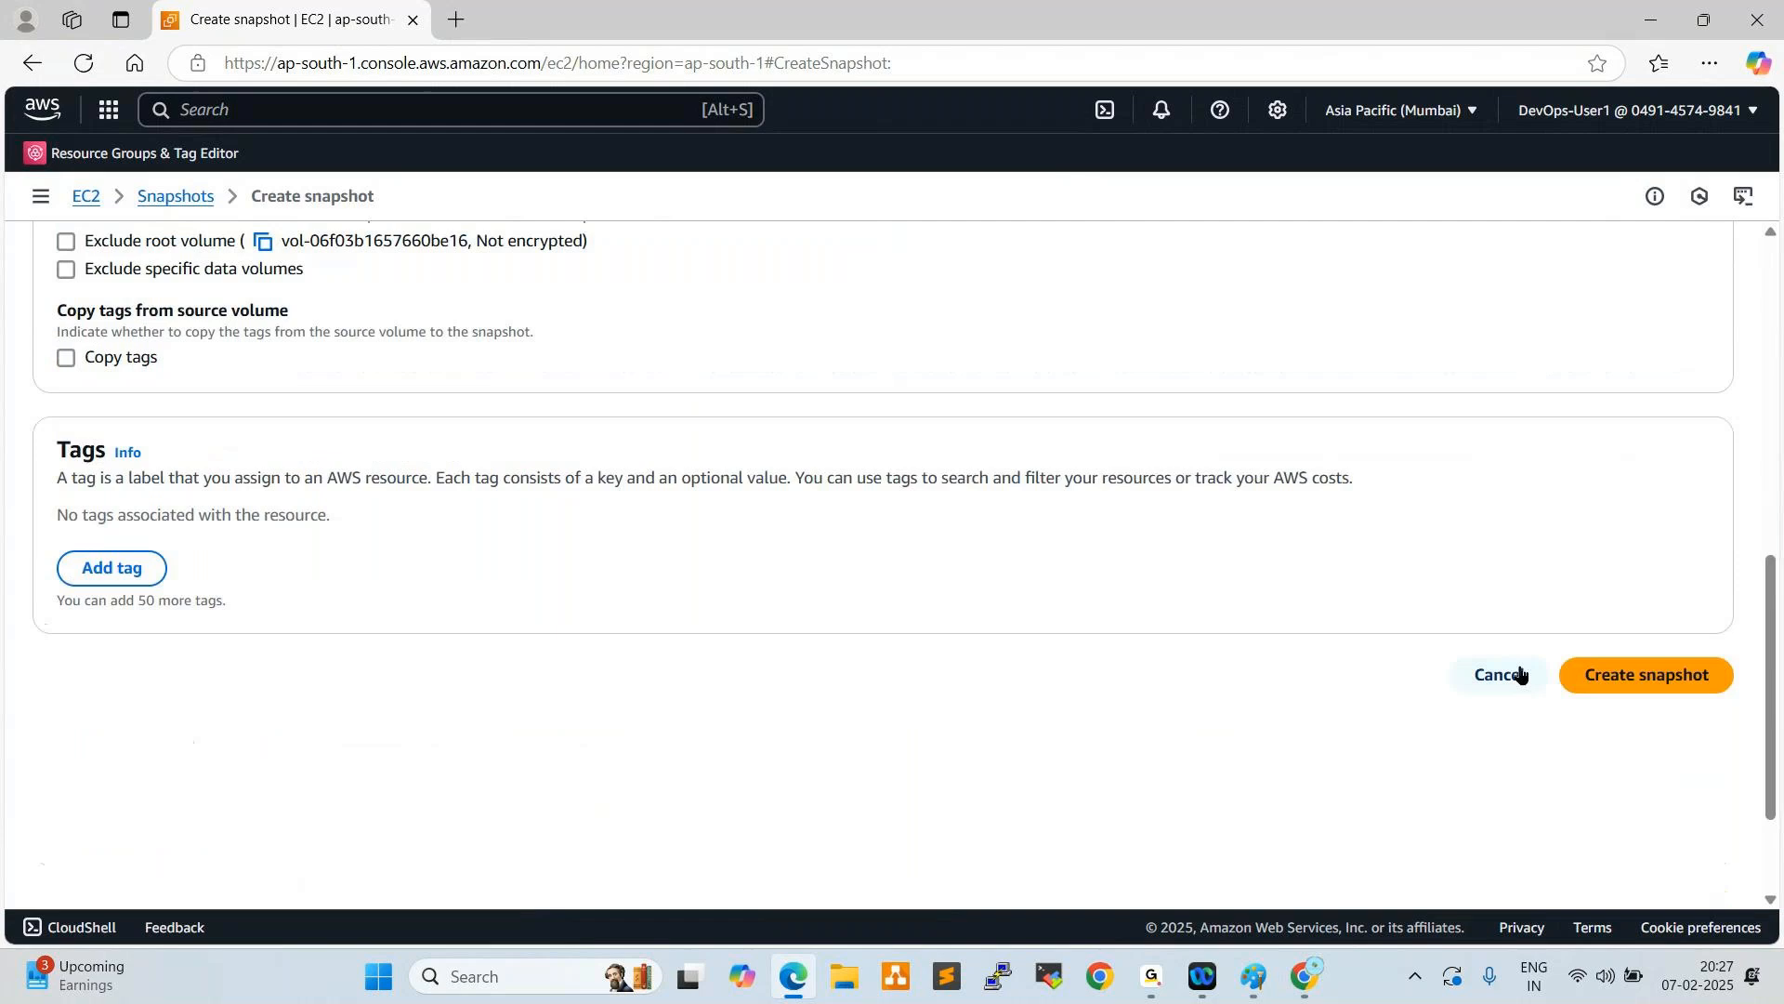
pyautogui.click(1633, 673)
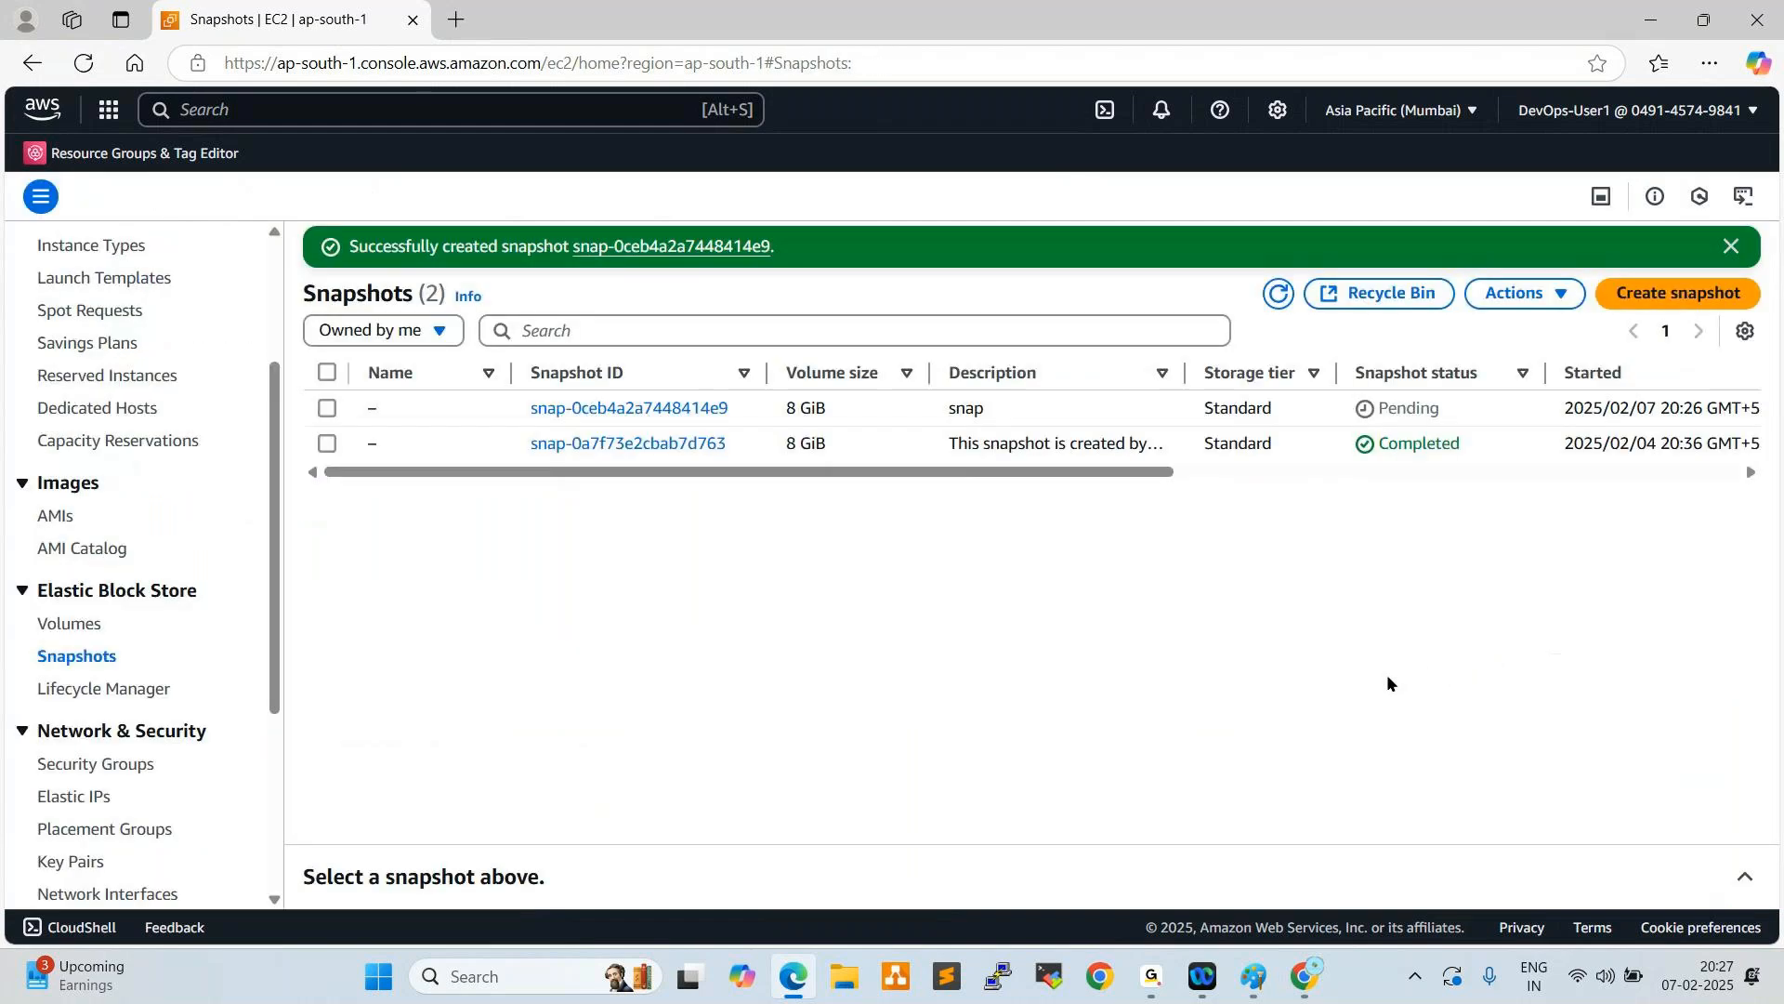
# - Check the new snapshot's status, refresh the snapshot list and dismiss the creation notification
pyautogui.moveTo(1441, 410); pyautogui.dragTo(1388, 410)
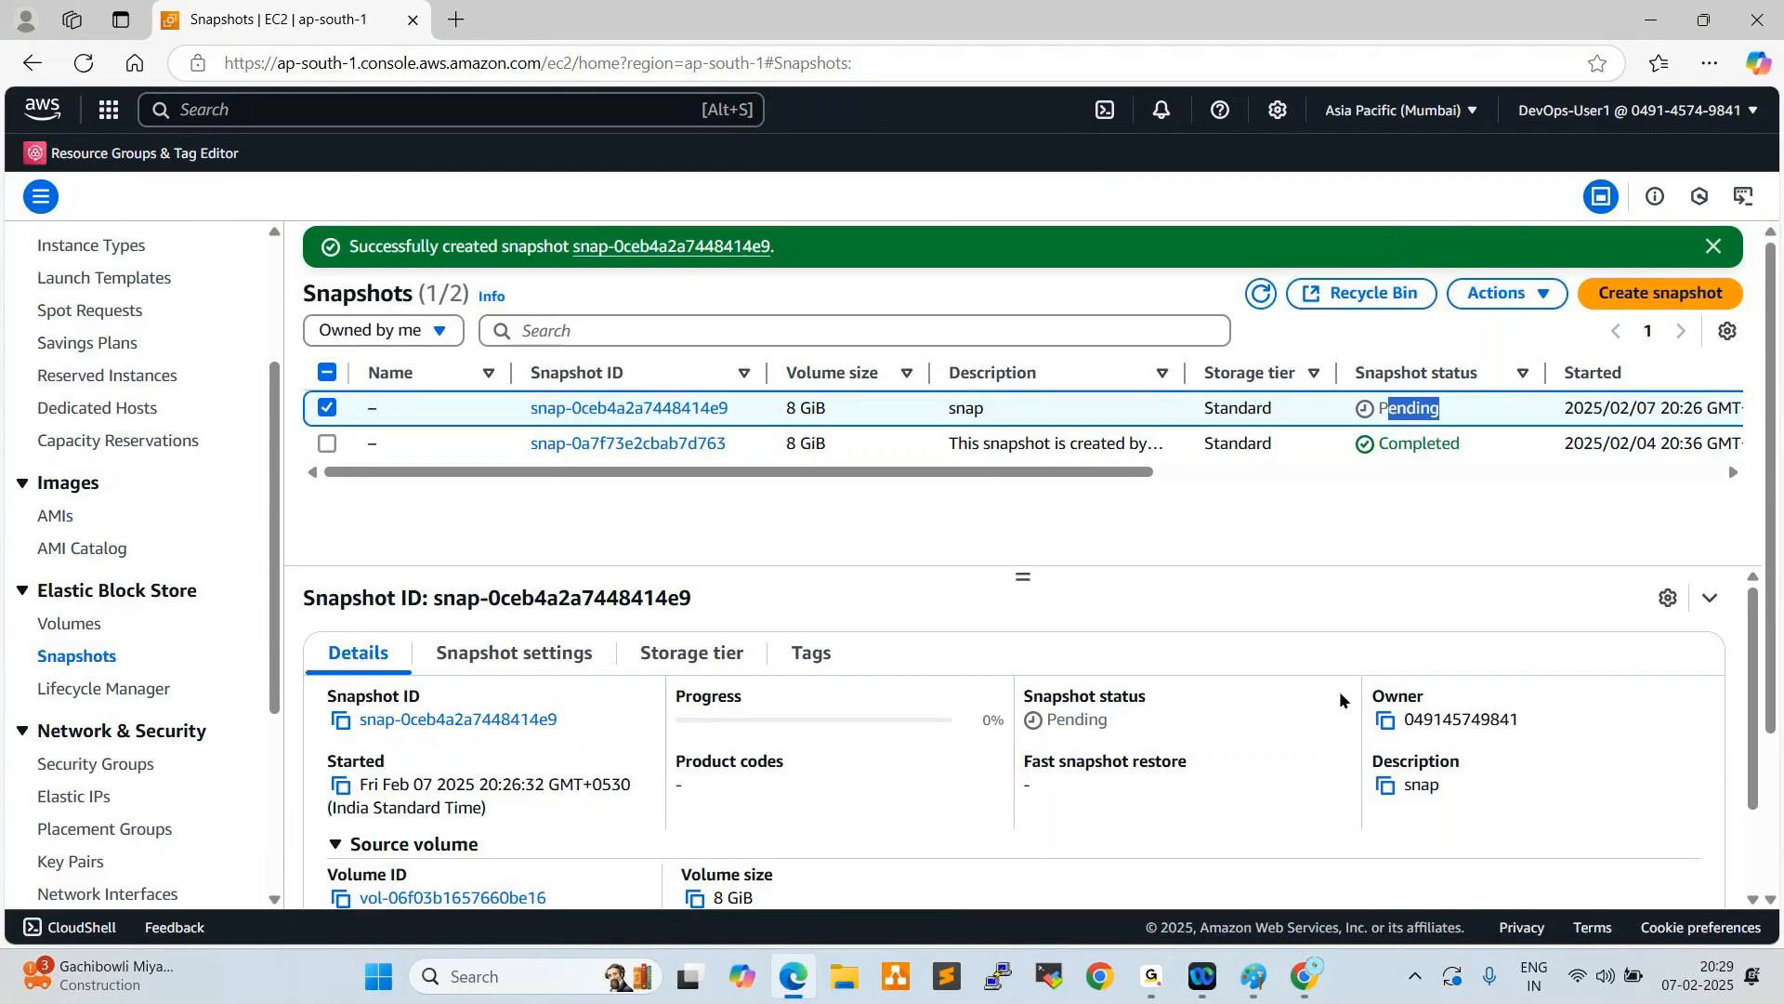
pyautogui.click(1261, 296)
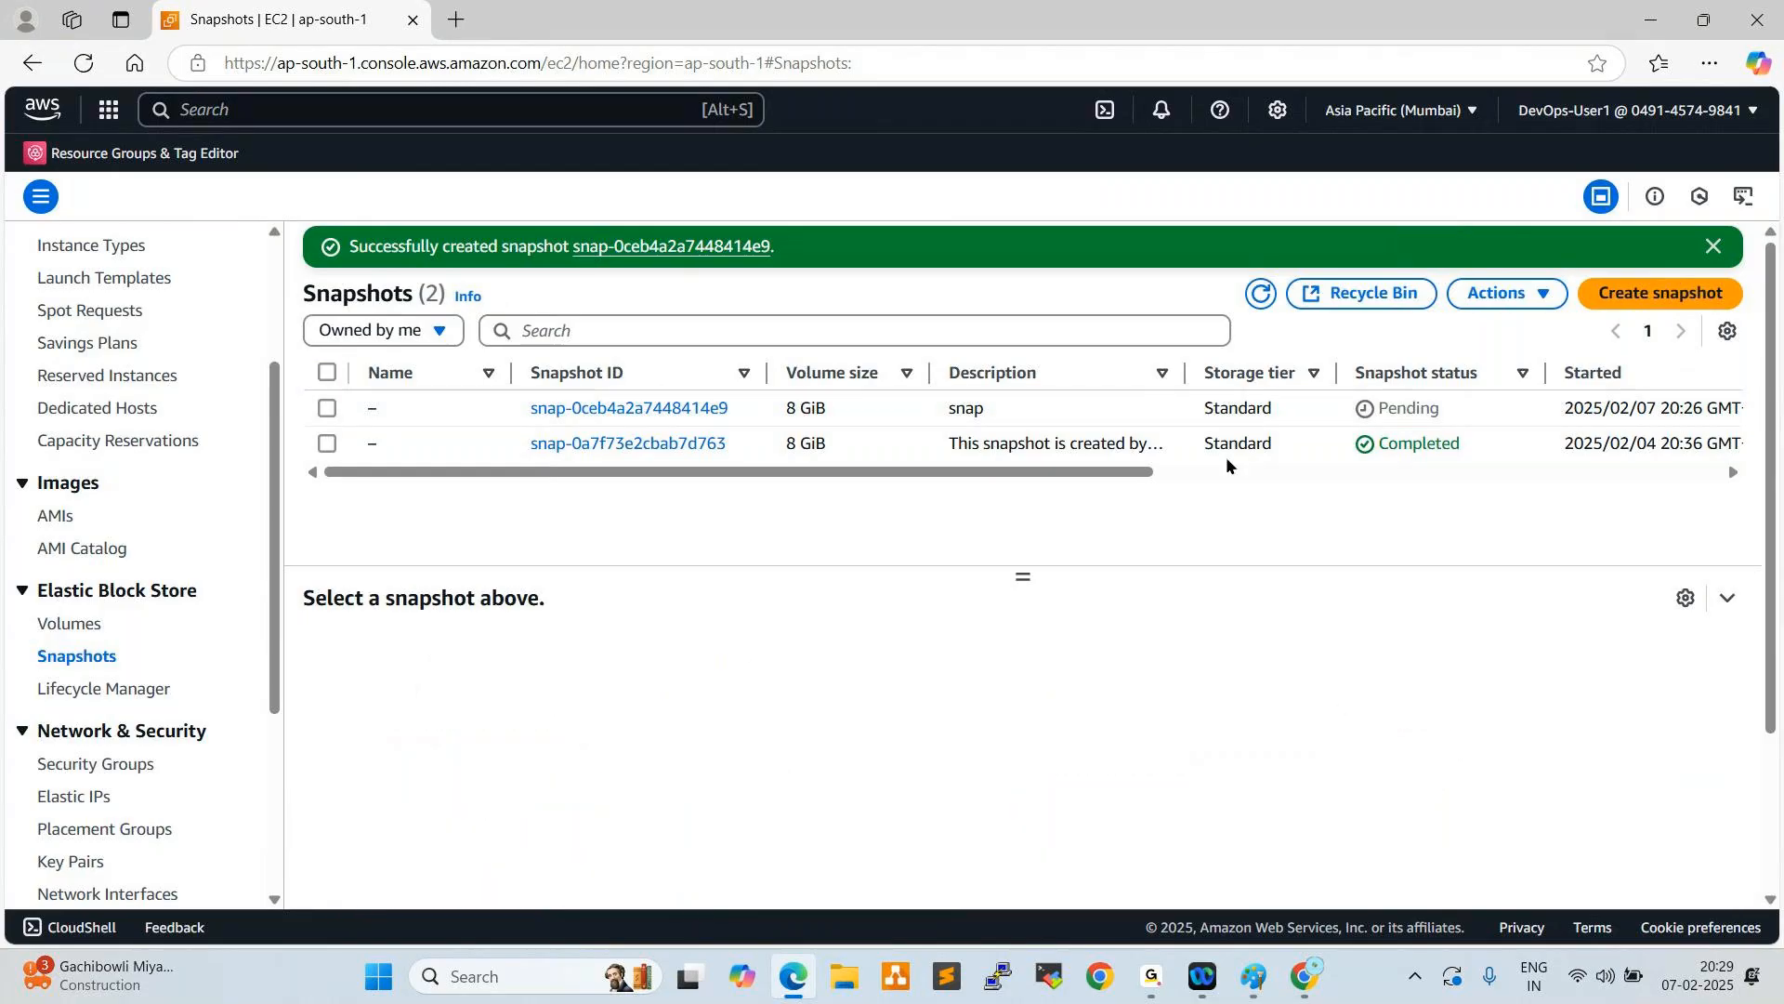
pyautogui.click(1716, 248)
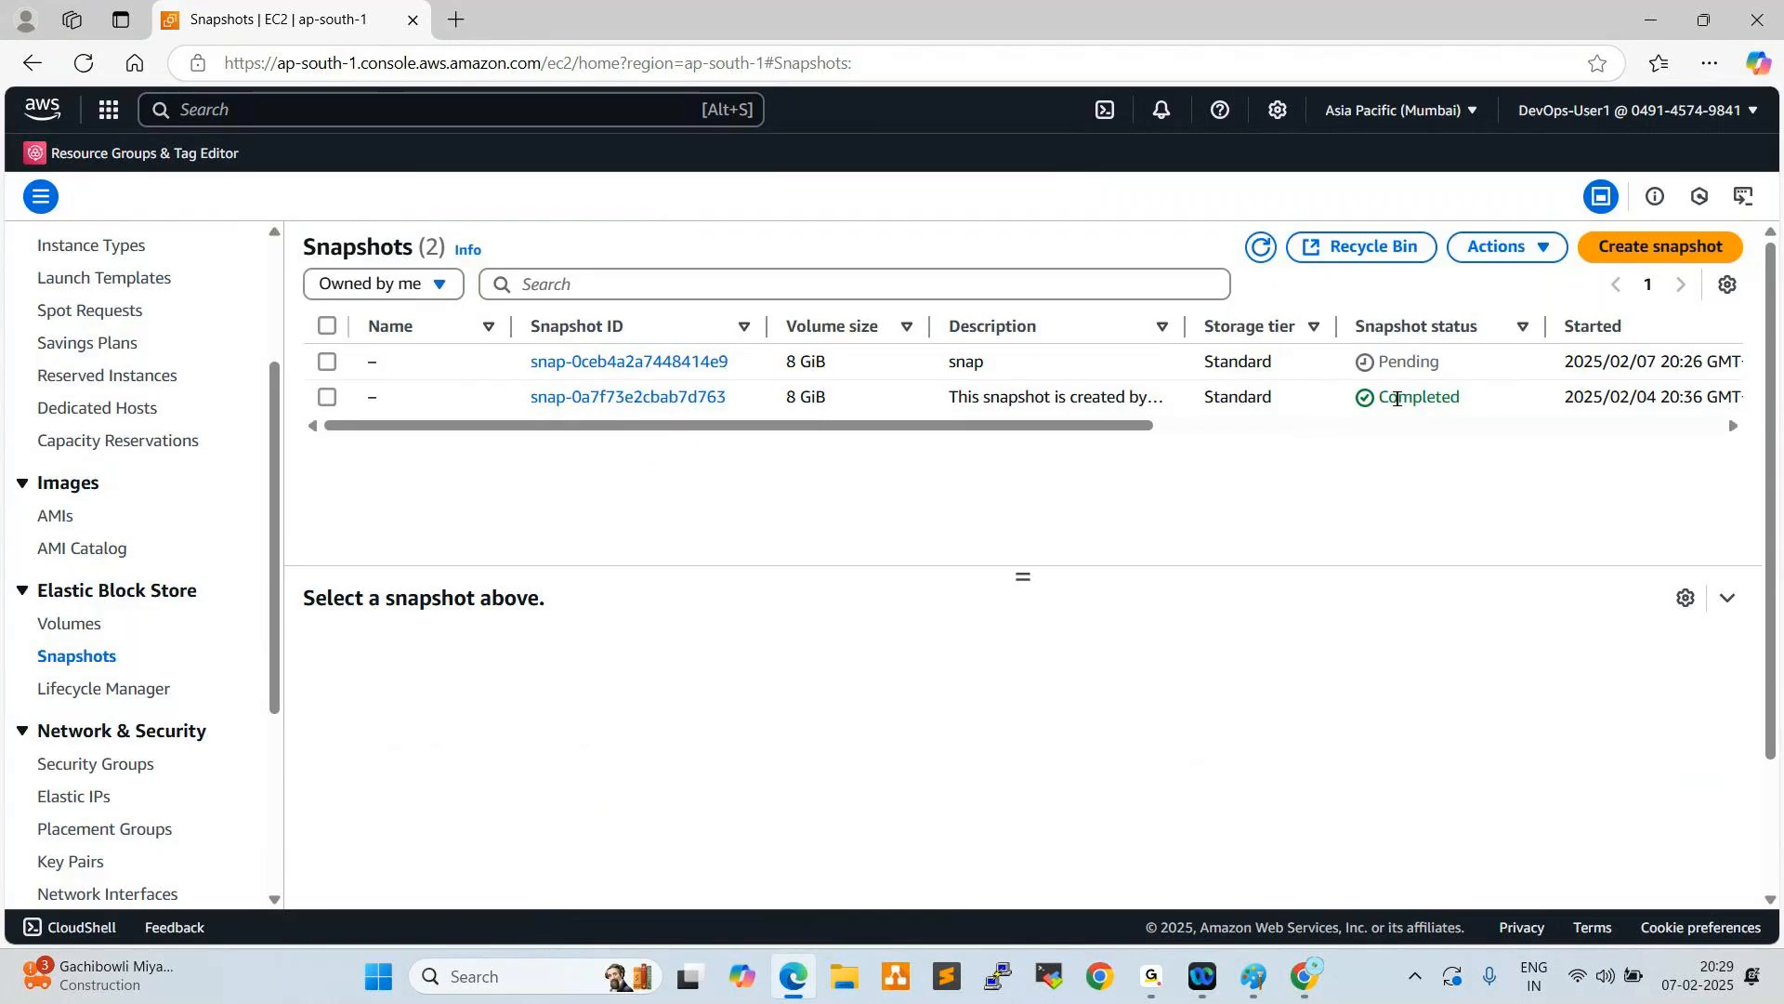
pyautogui.moveTo(1149, 993)
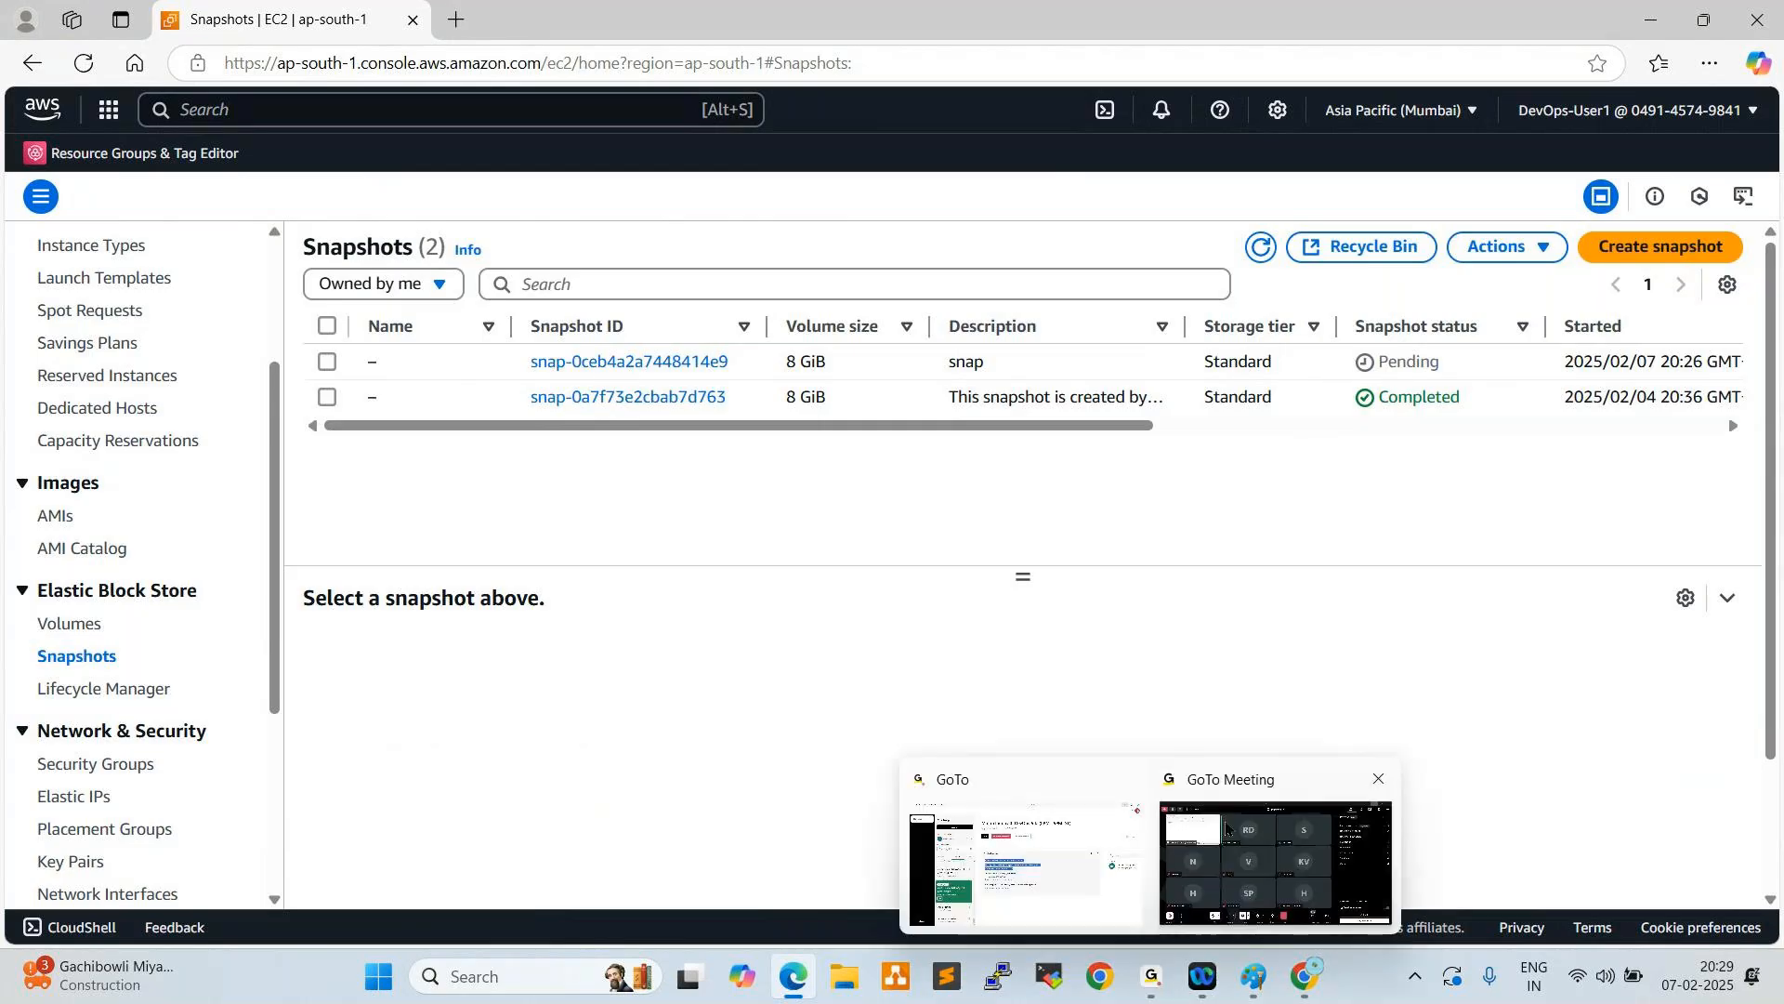
pyautogui.click(1240, 790)
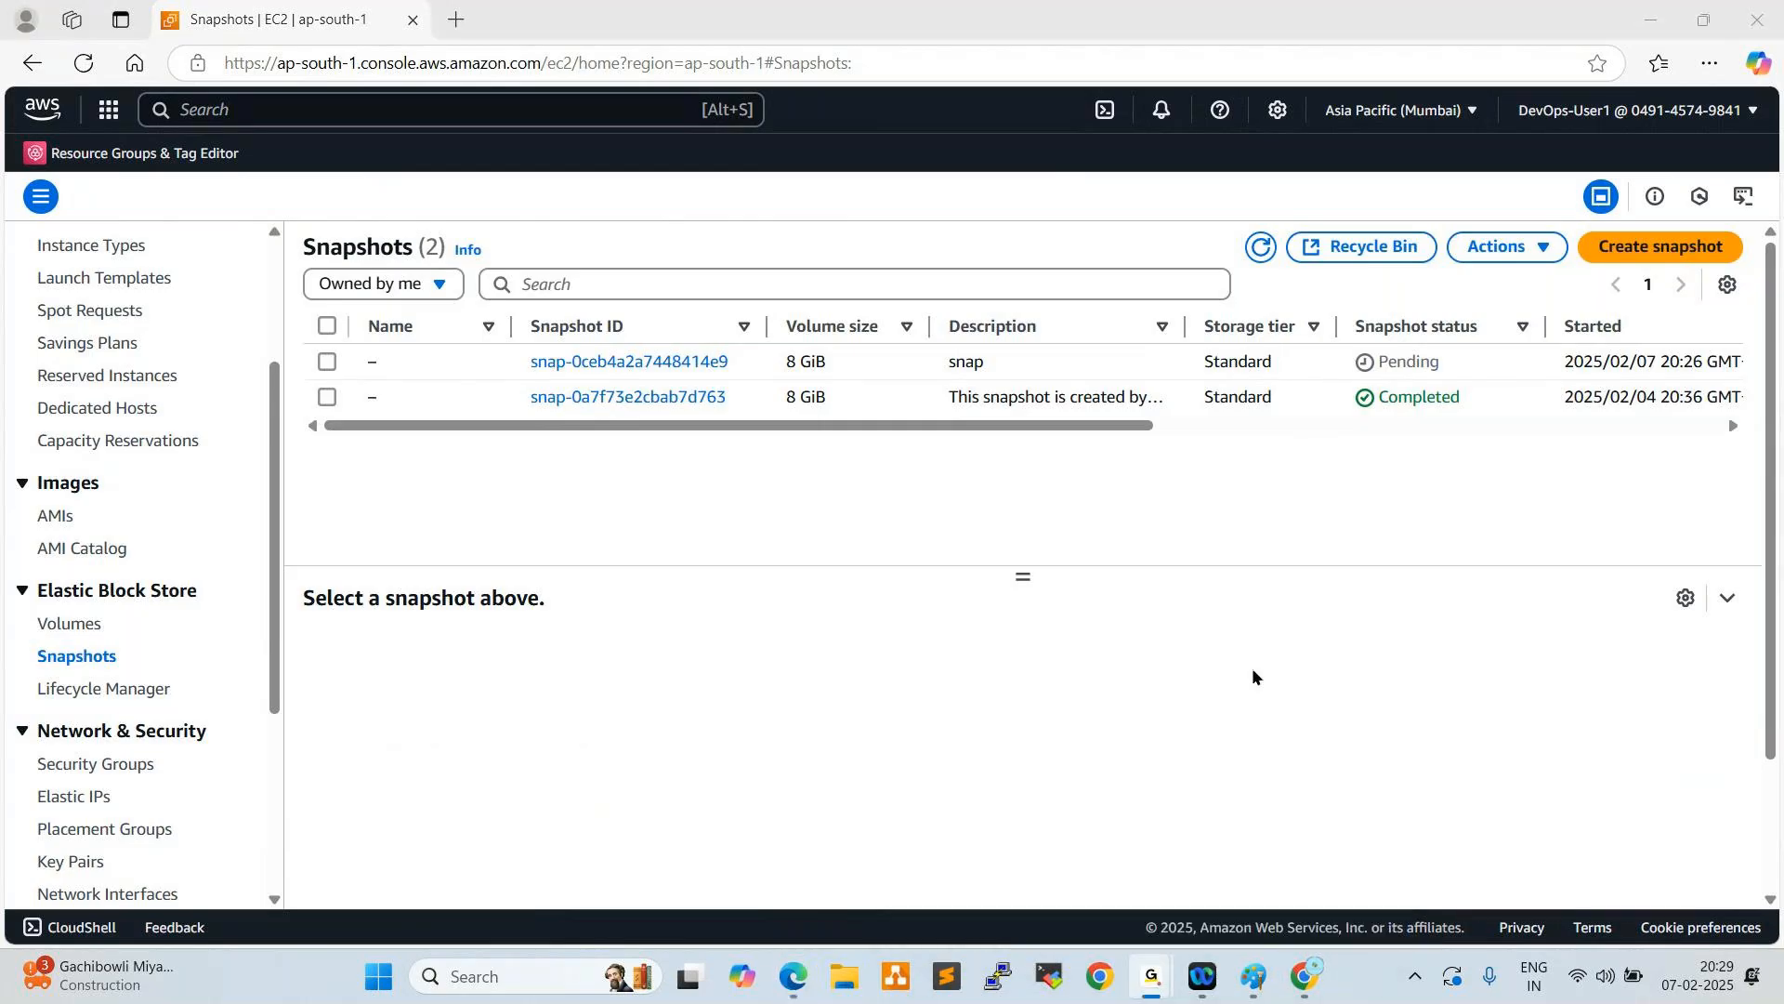
pyautogui.click(1648, 22)
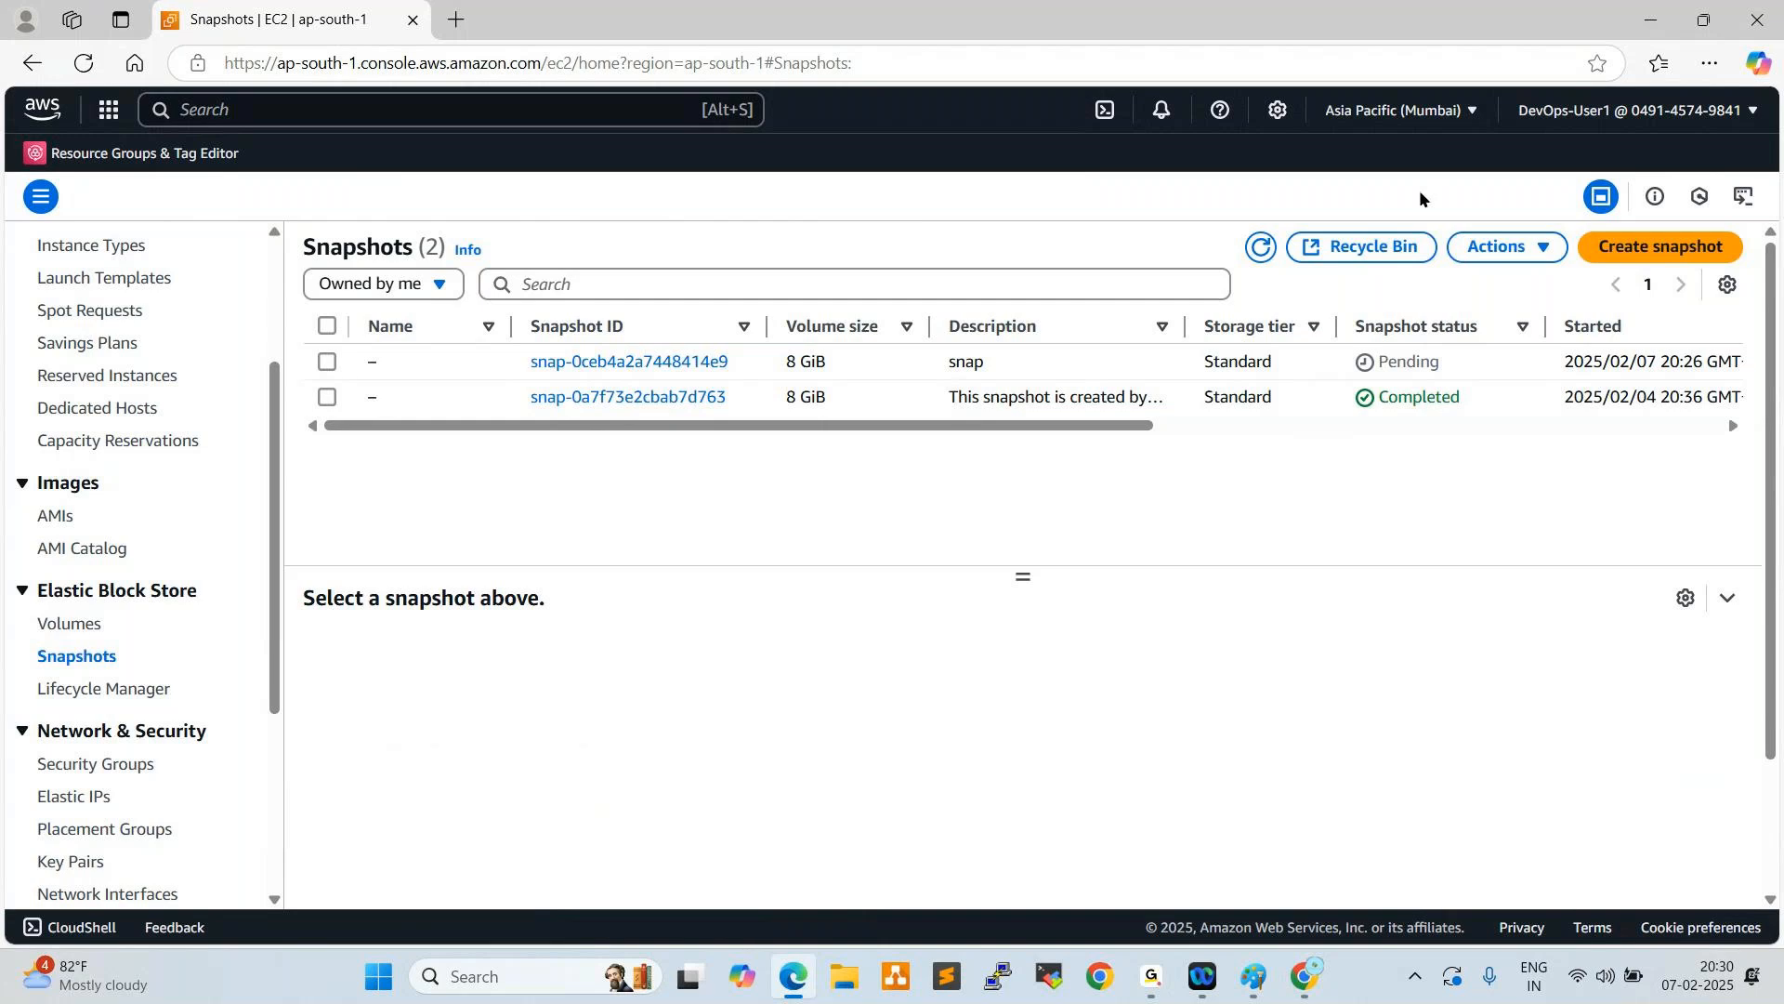
# - Reload the snapshot list and examine the status of the snapshot described as "snap" again
pyautogui.click(1261, 246)
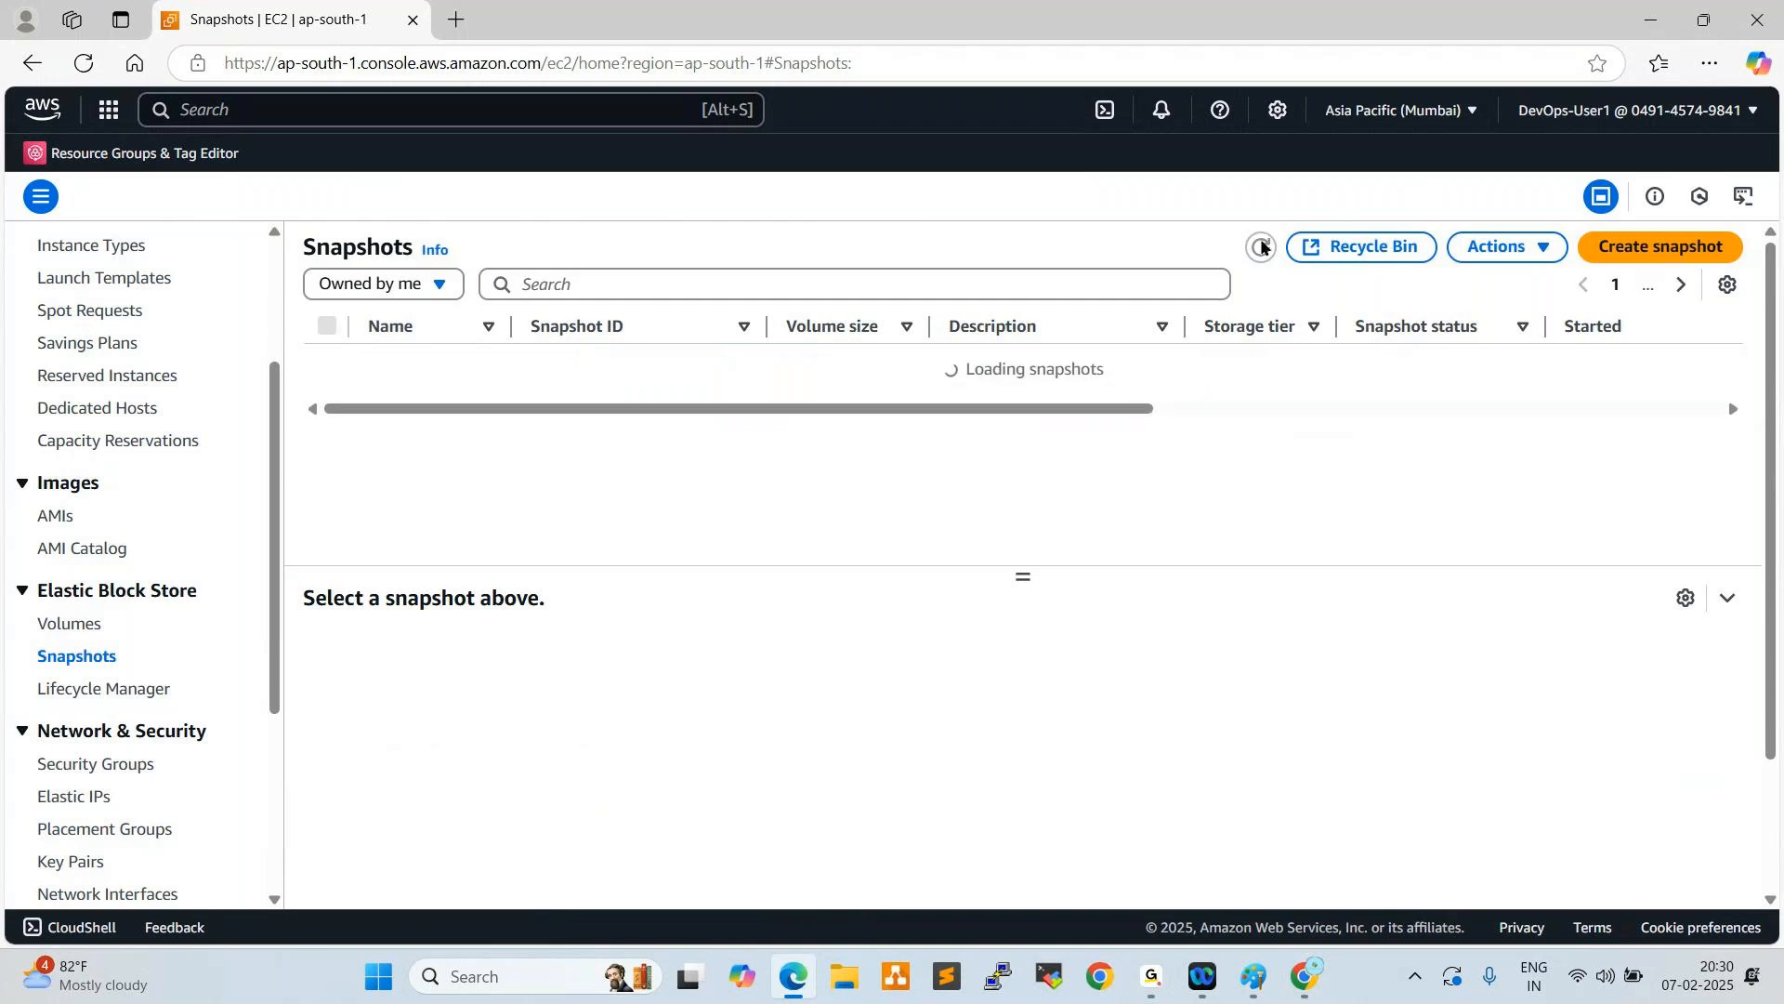
pyautogui.moveTo(1446, 370); pyautogui.dragTo(1359, 369)
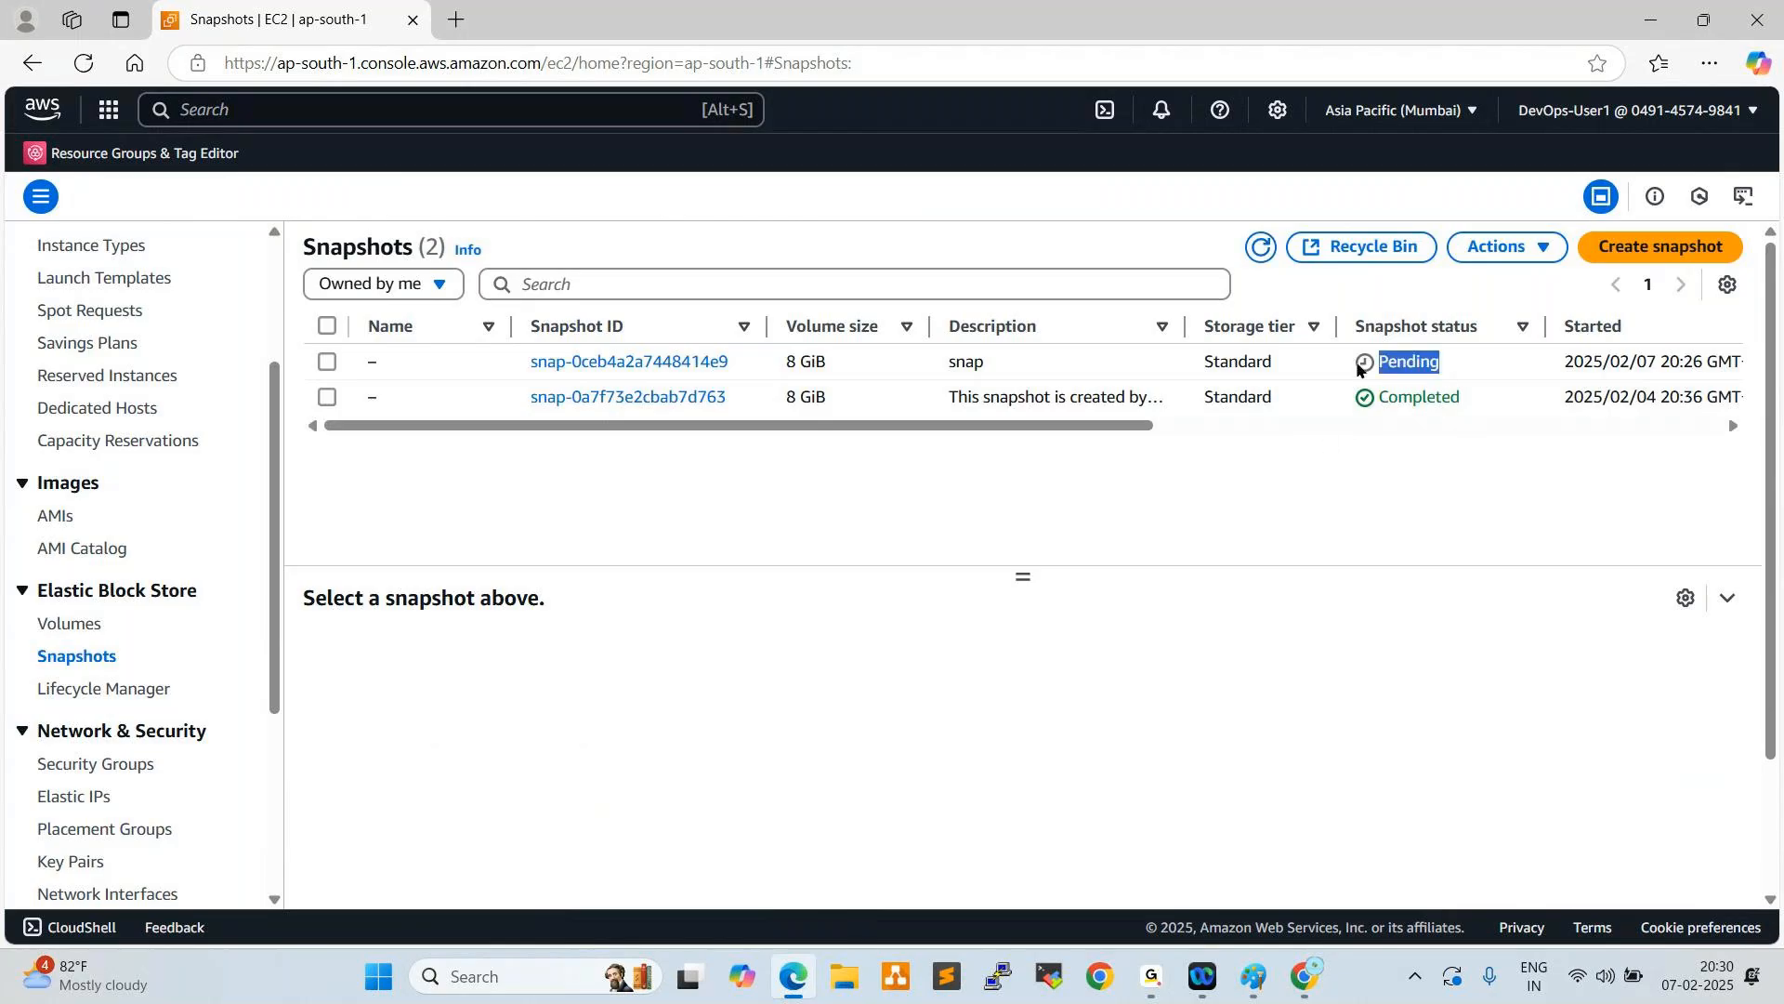
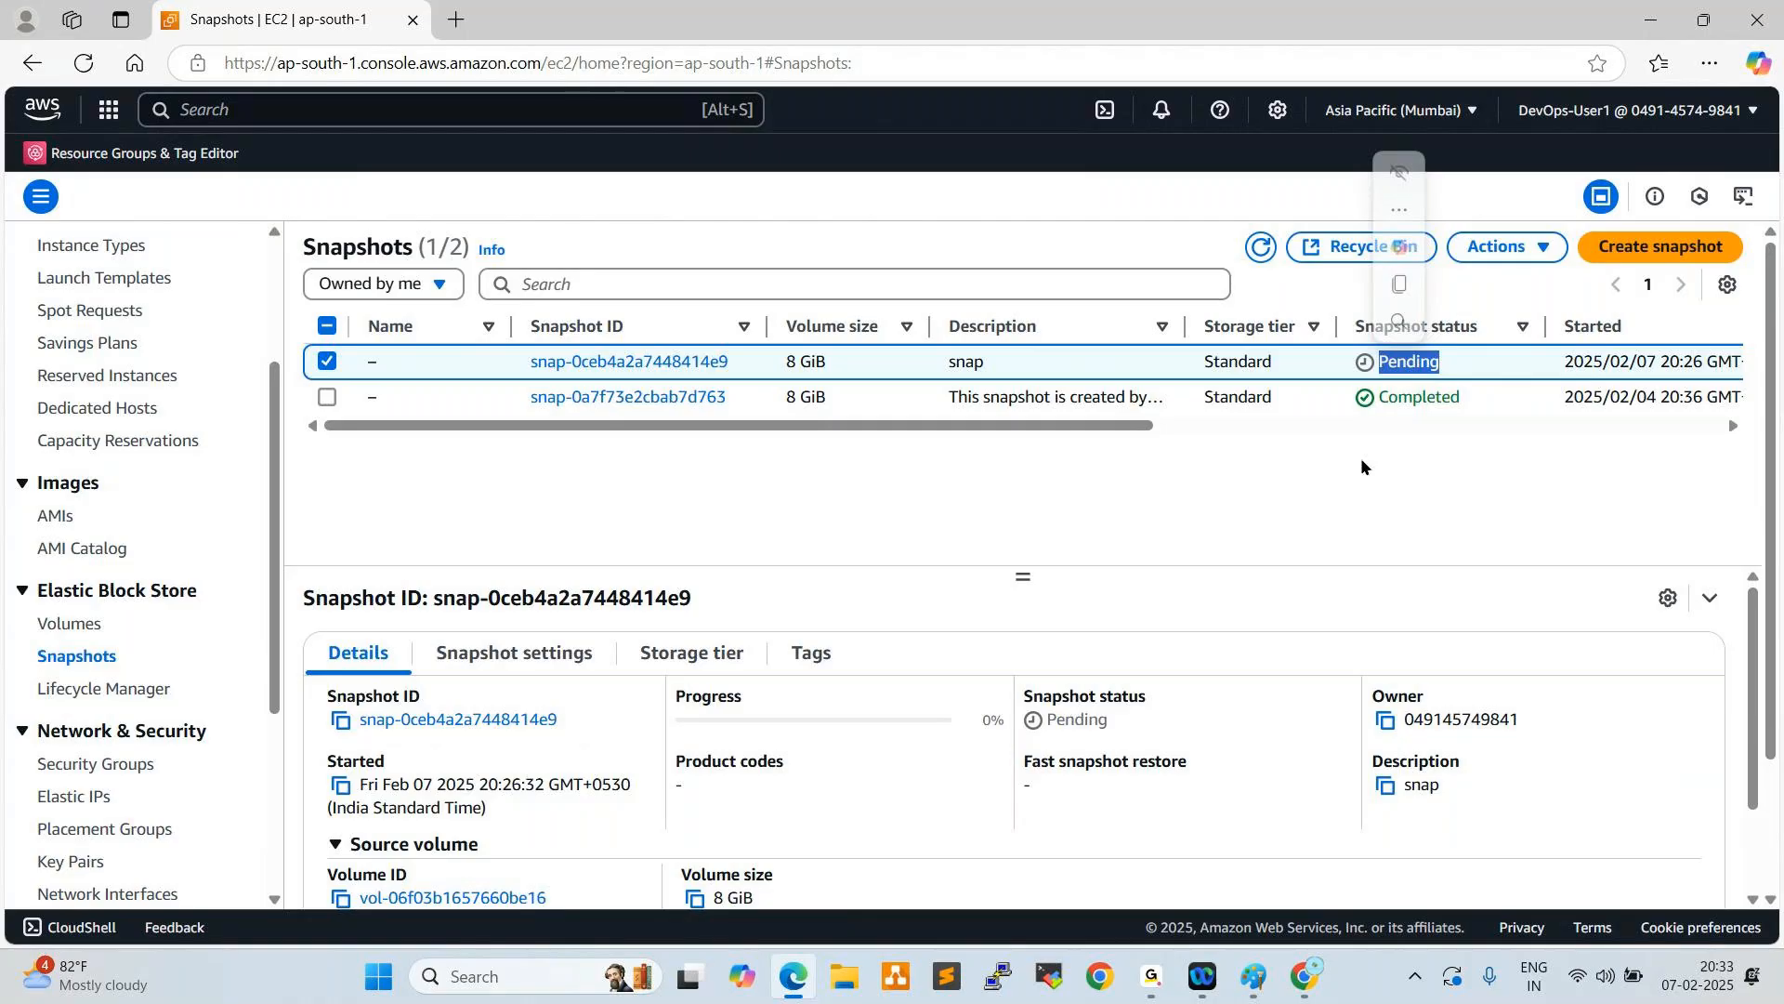
# - Refresh the snapshot list and check whether the snapshot described as "snap" has finished
pyautogui.click(1261, 246)
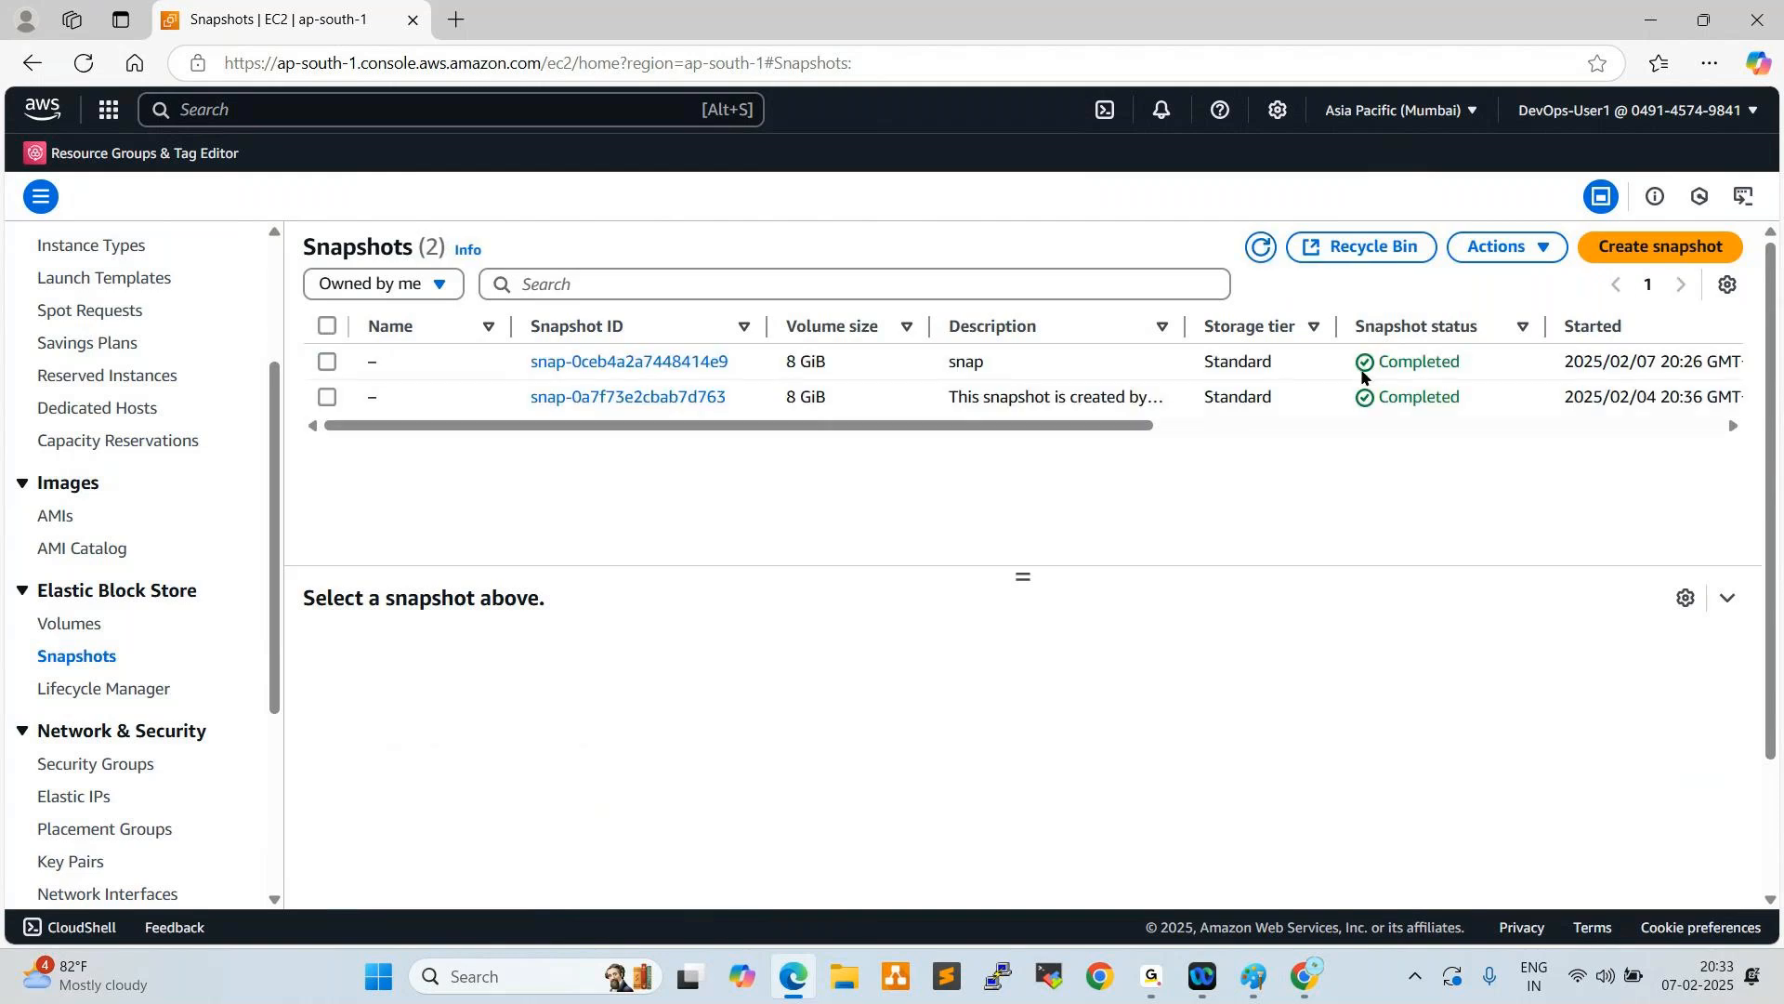
pyautogui.moveTo(1461, 371); pyautogui.dragTo(1364, 369)
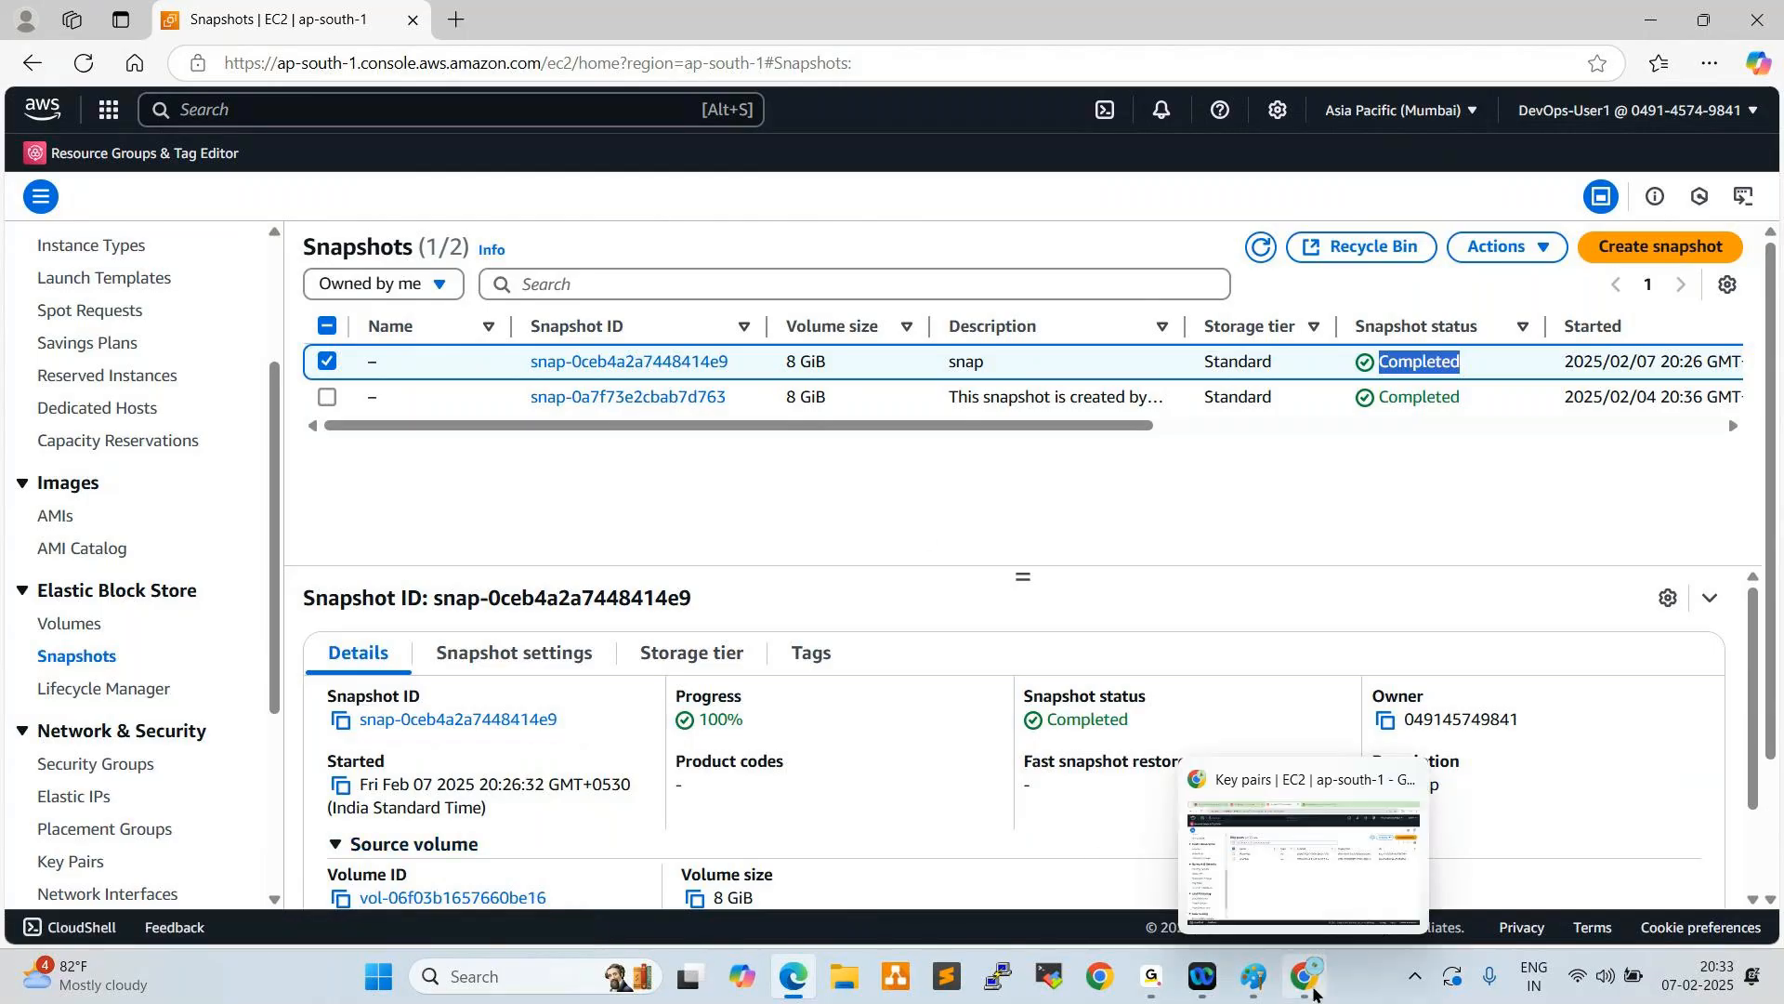
# - Switch to the Admin session's IAM page in Chrome, leave DevOps-User1's password page without retrieving the password, and start creating another user
pyautogui.click(1309, 987)
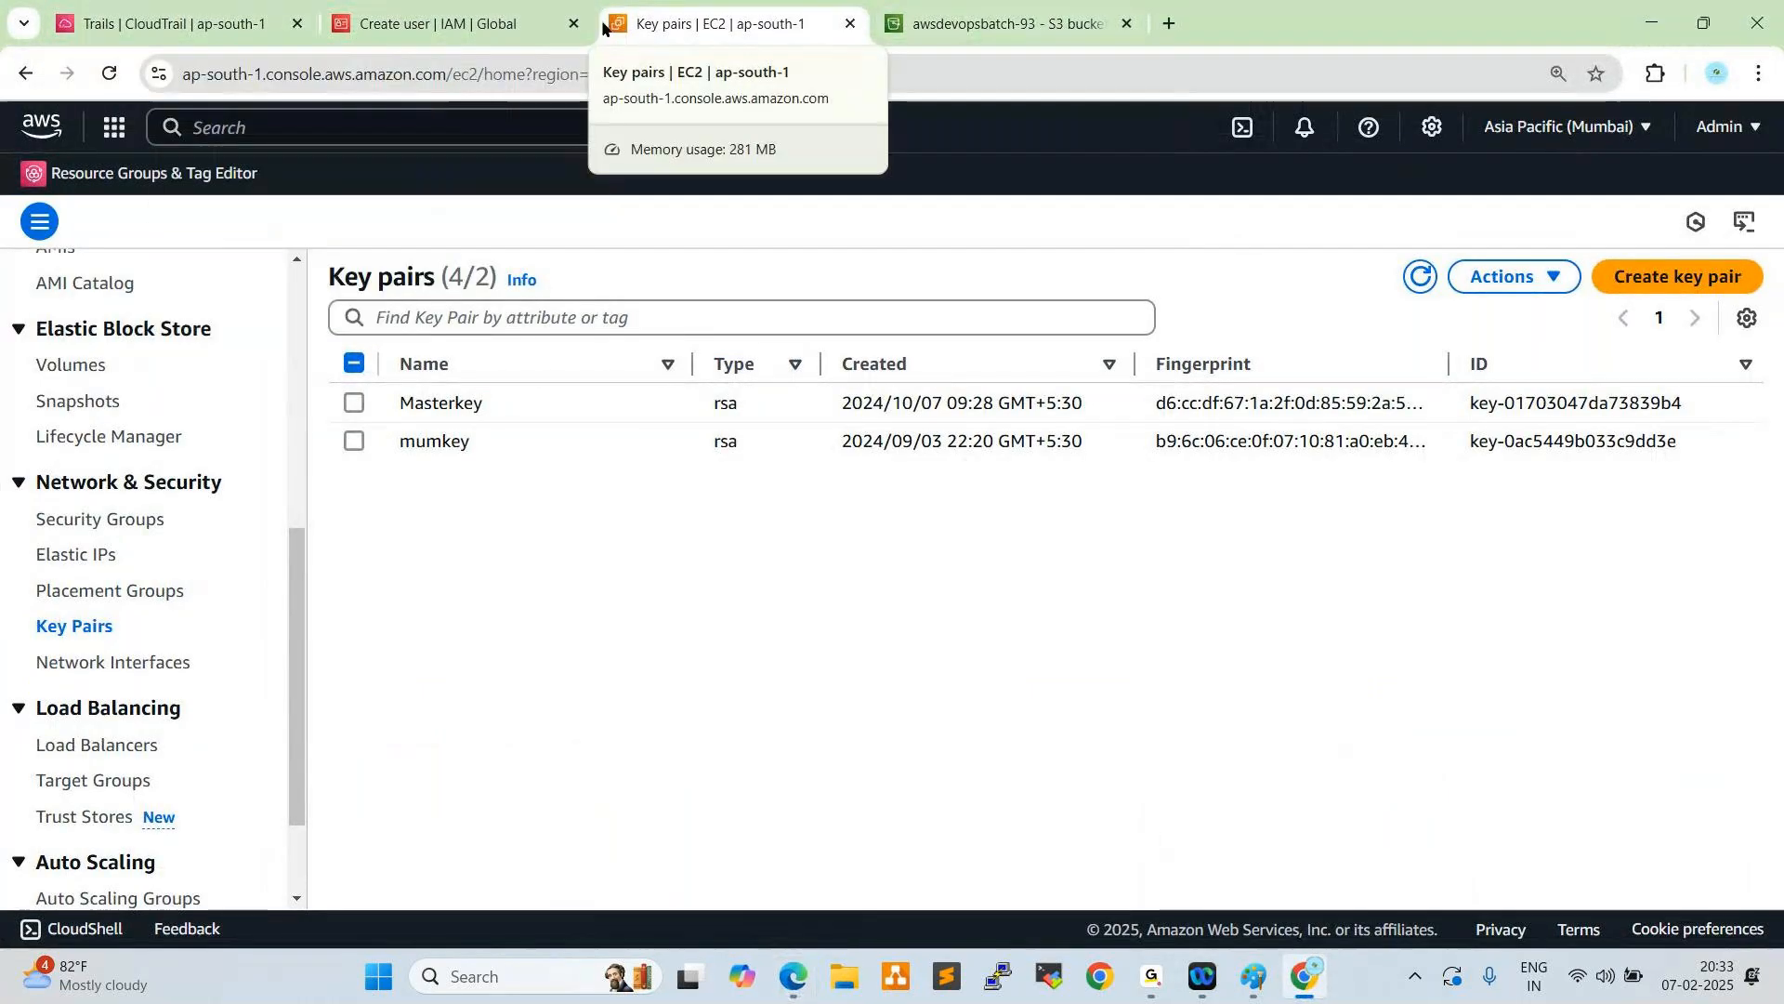
pyautogui.click(525, 22)
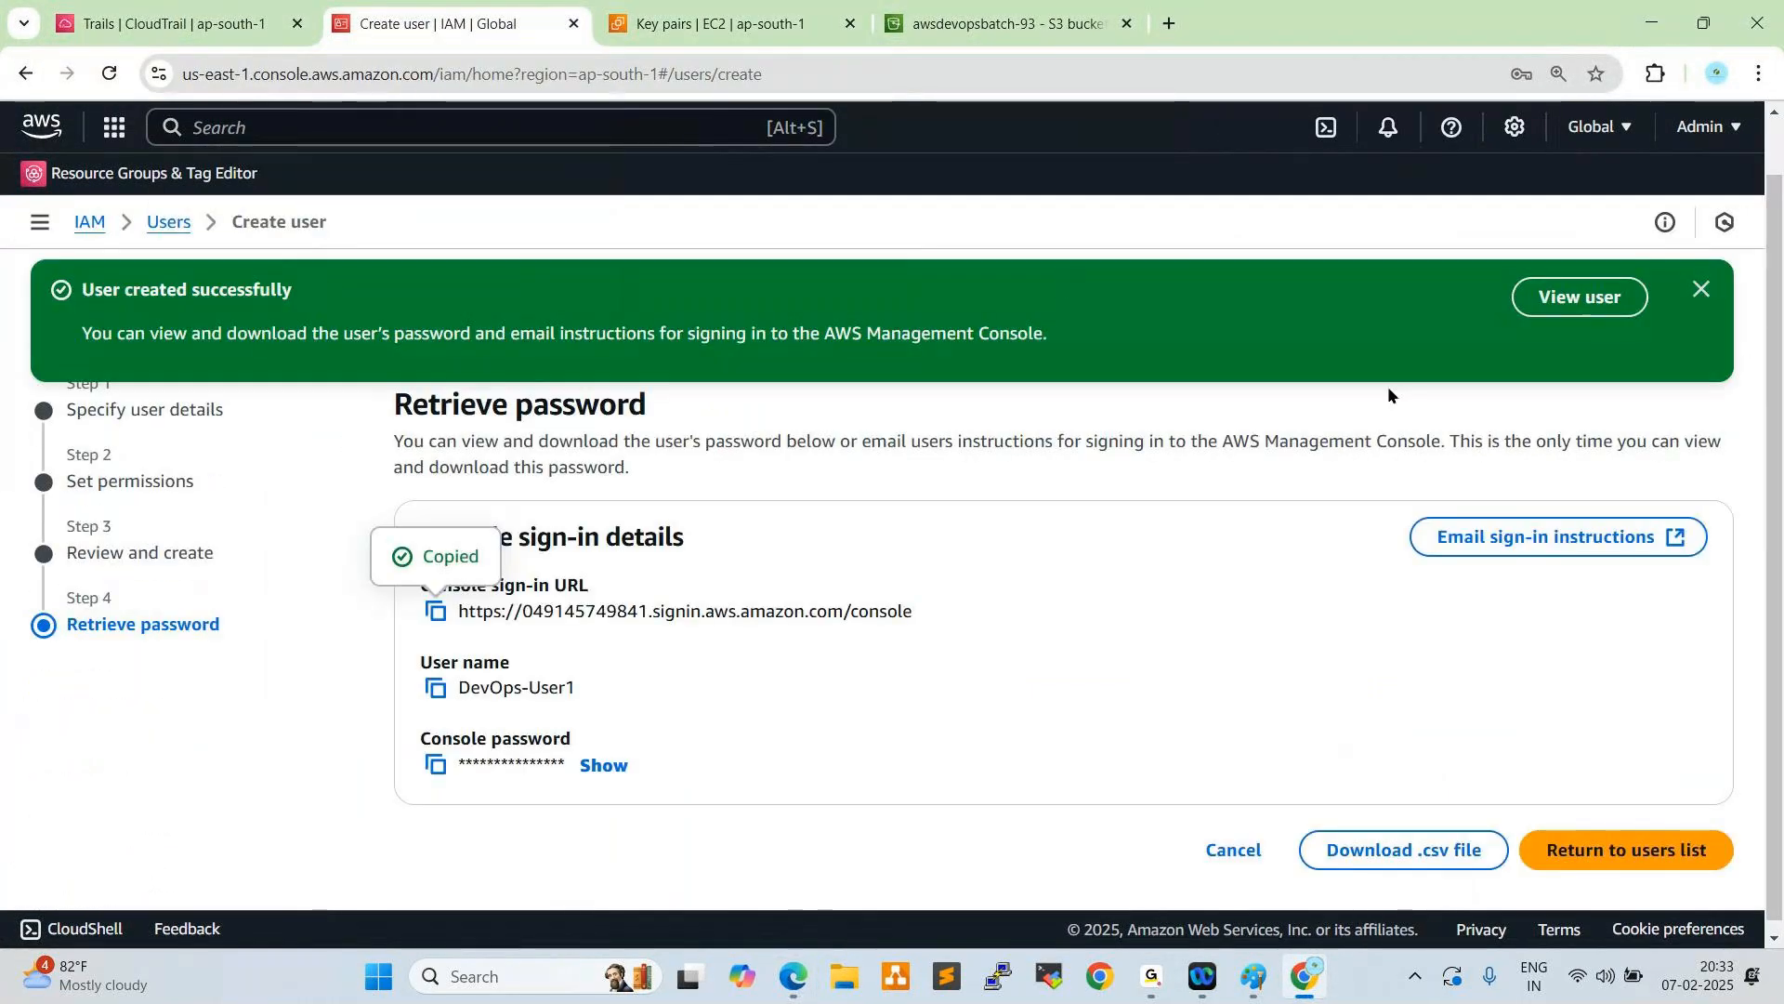
pyautogui.click(1705, 290)
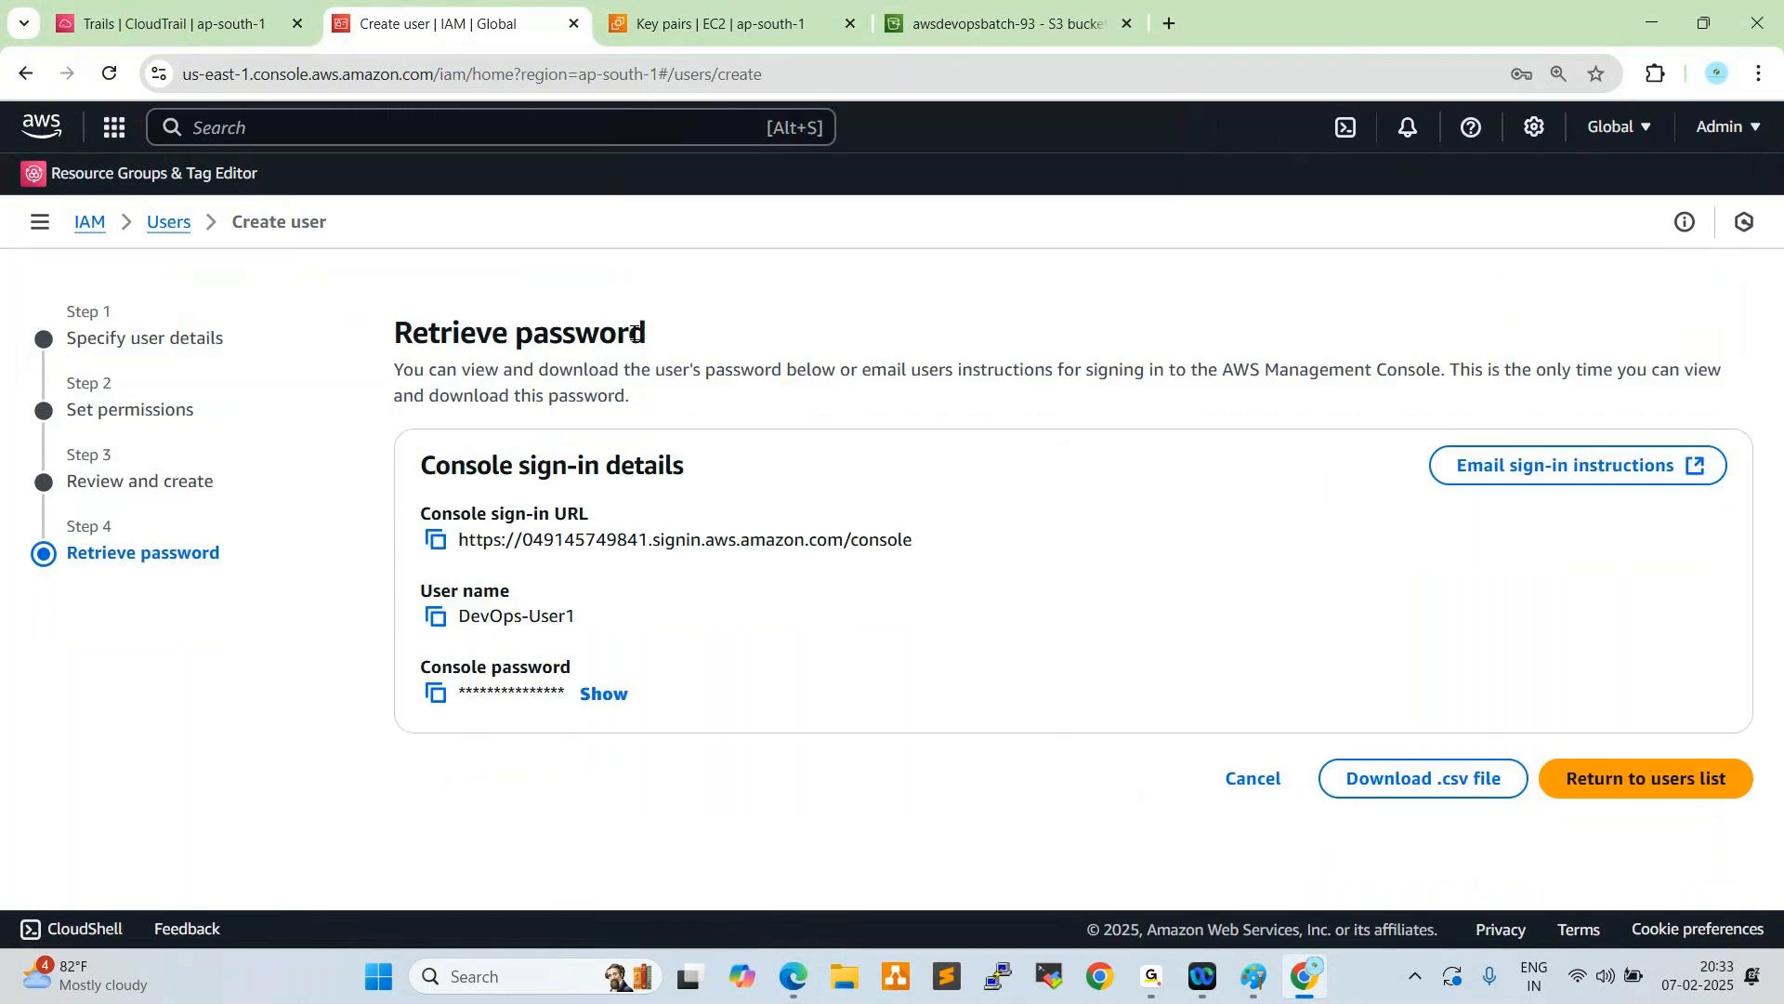
pyautogui.click(174, 229)
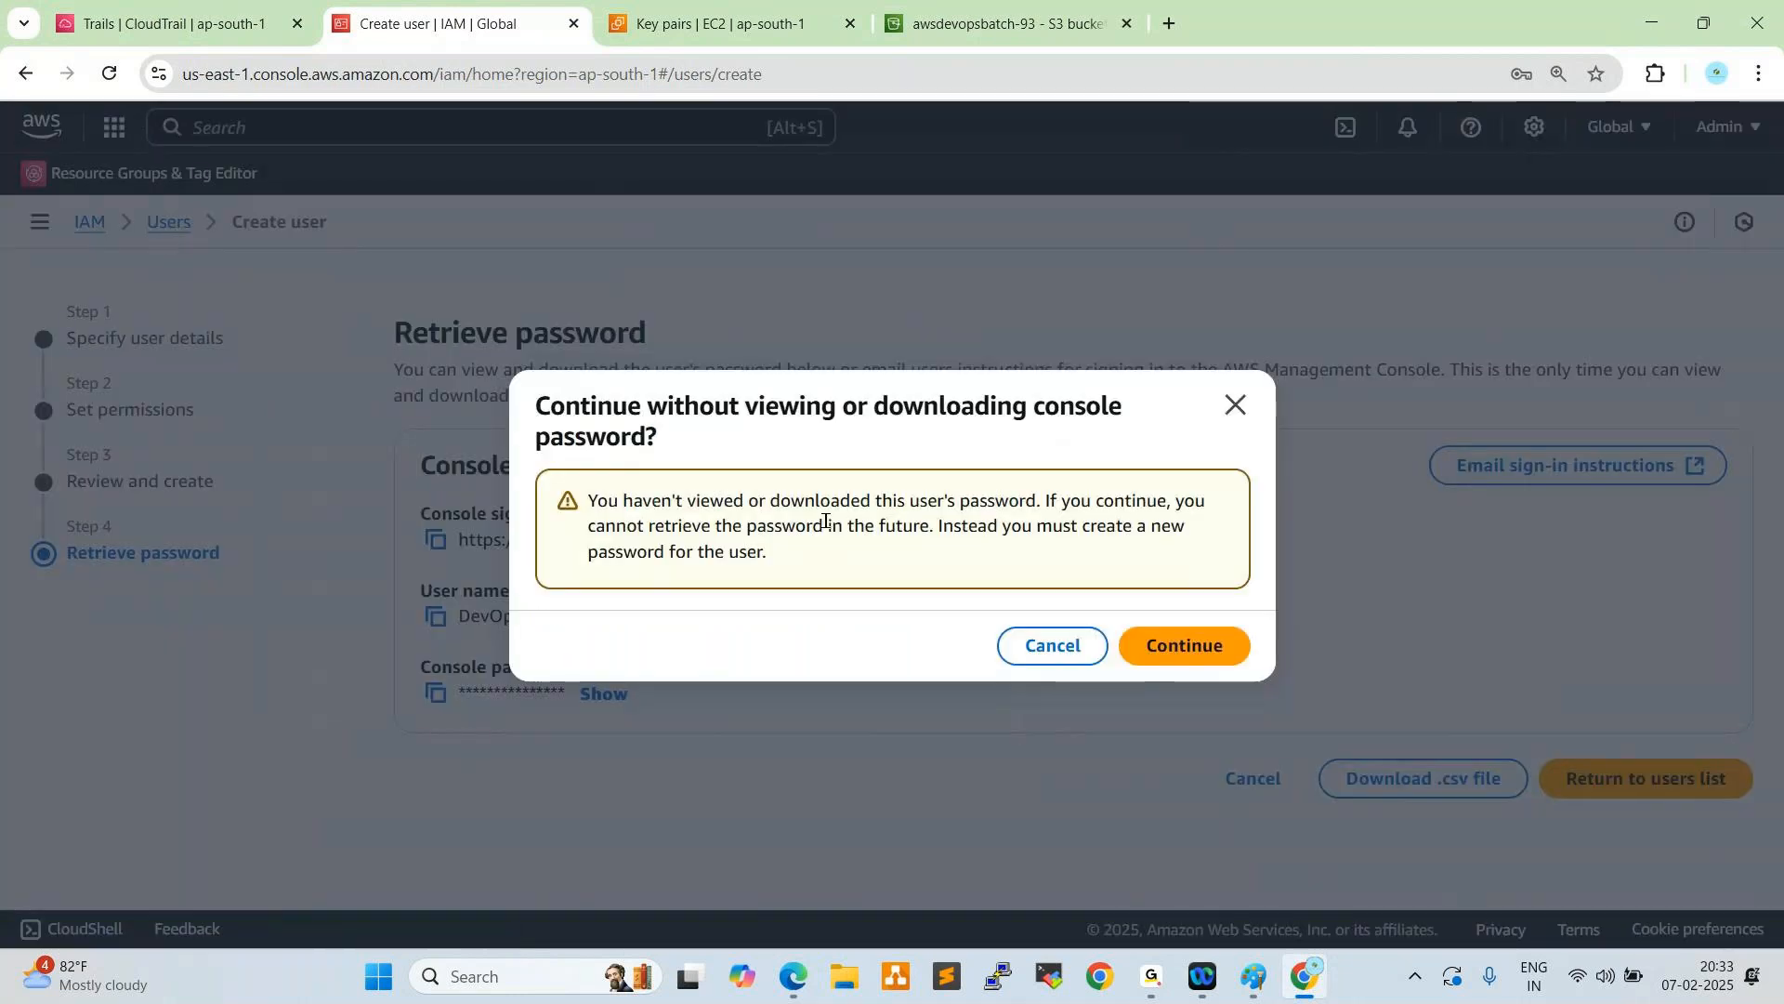
pyautogui.click(1162, 645)
pyautogui.click(1678, 309)
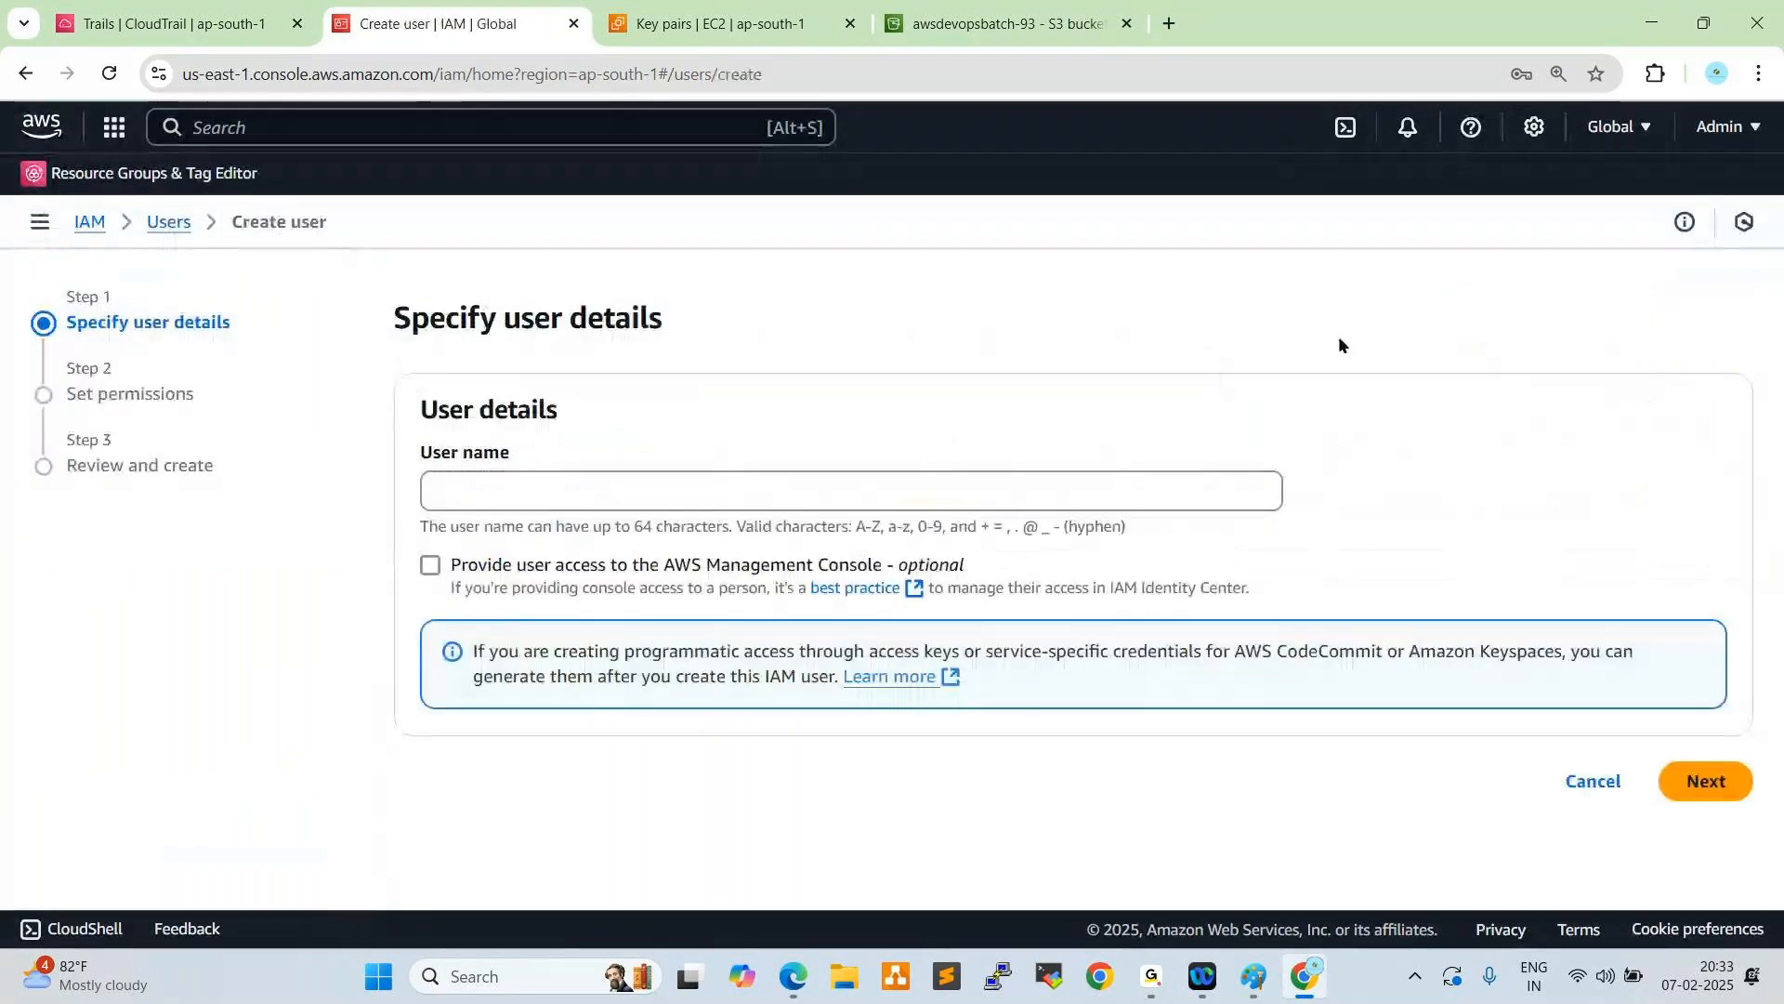
# - Name the new user Cloud-User and provide AWS Management Console access with the IAM user type
pyautogui.click(805, 488)
pyautogui.write('Cloud')
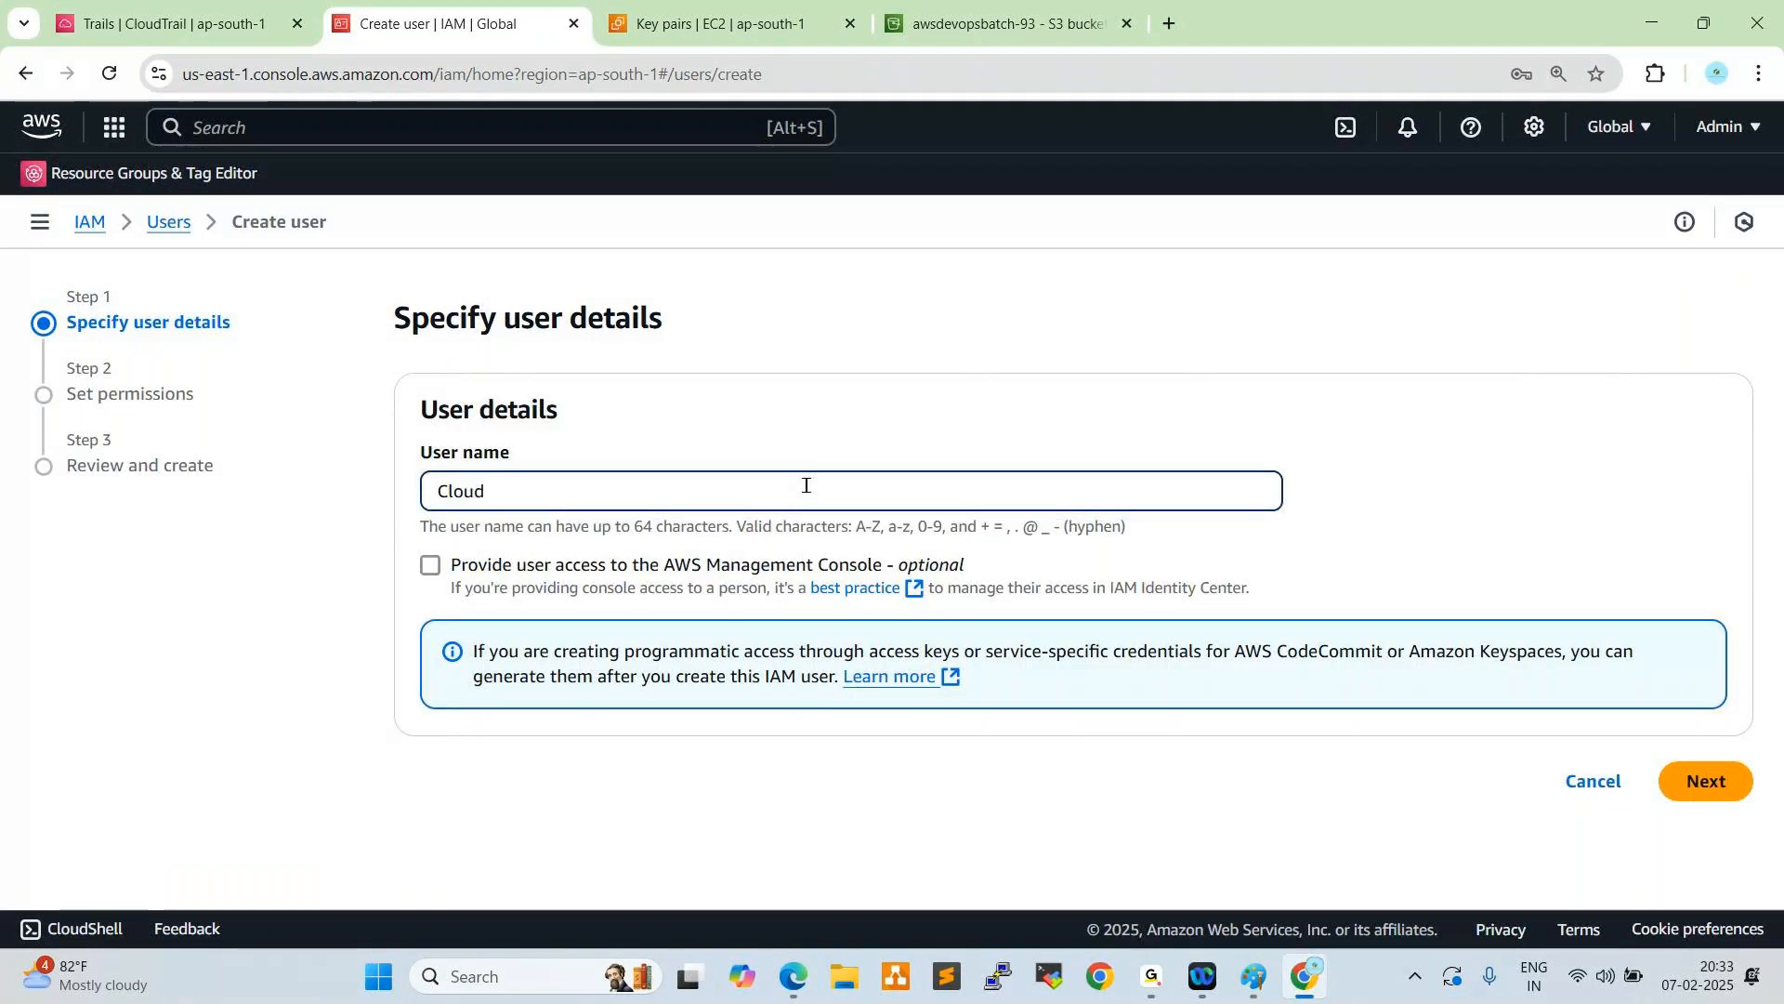
pyautogui.write('-User1')
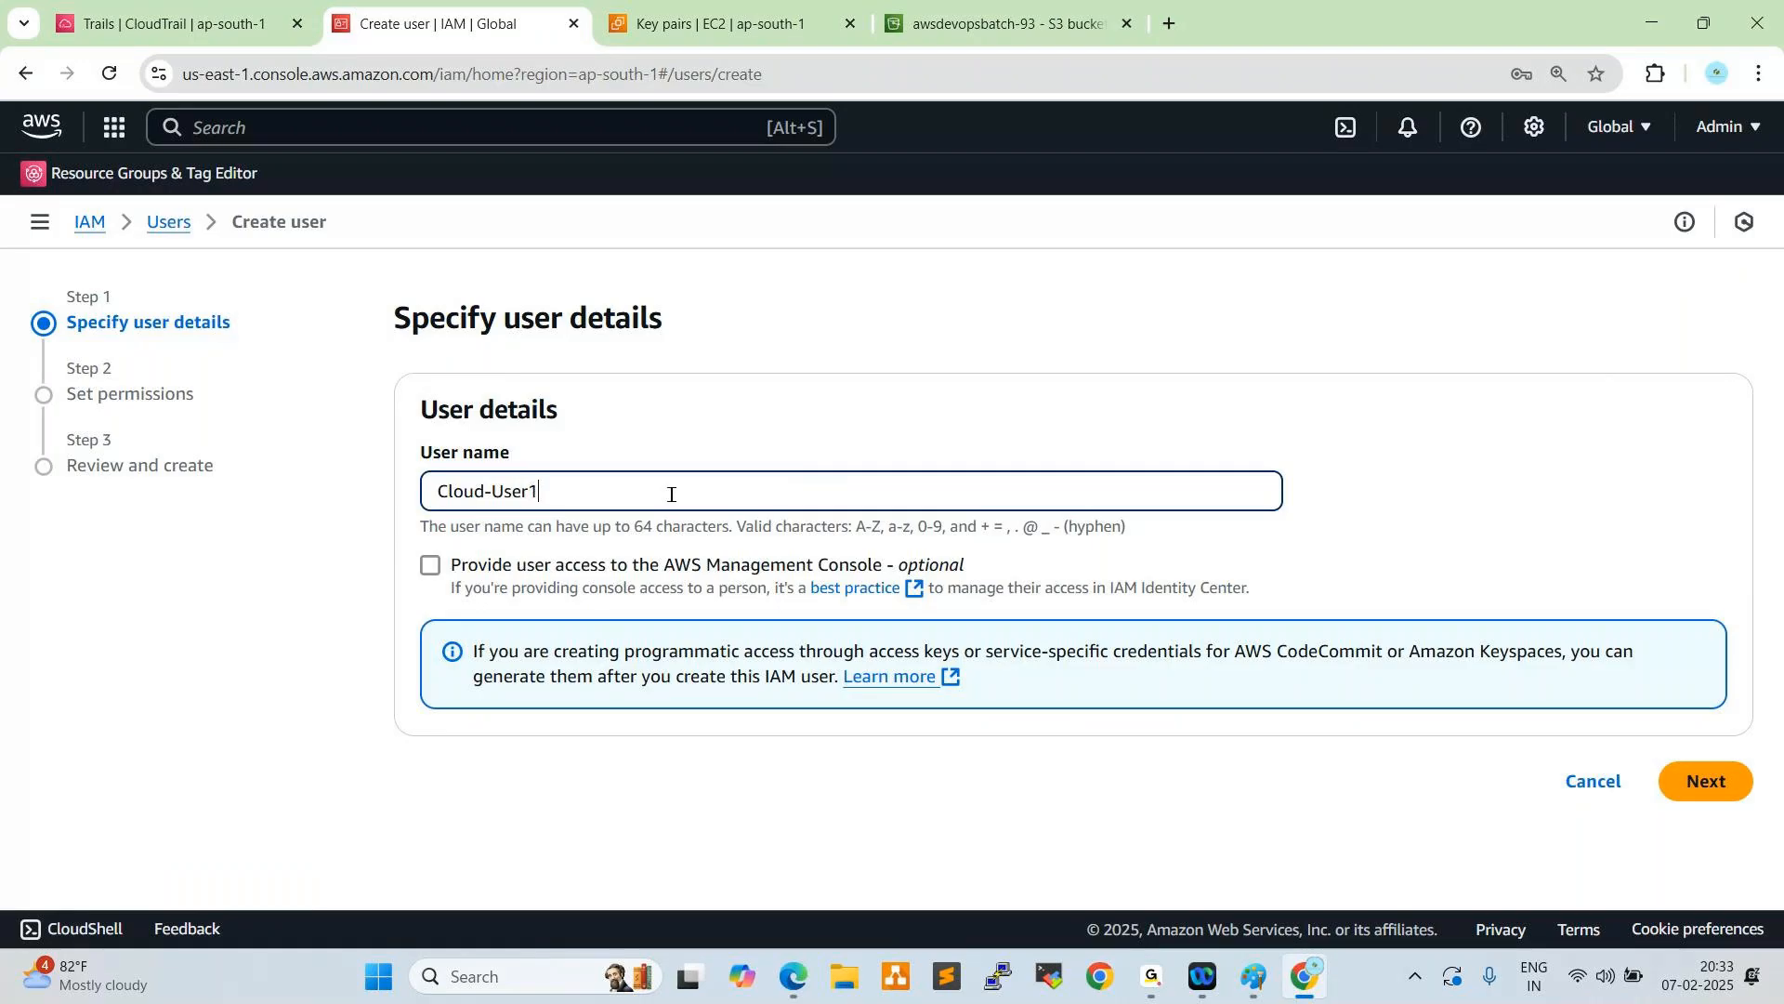
pyautogui.click(429, 565)
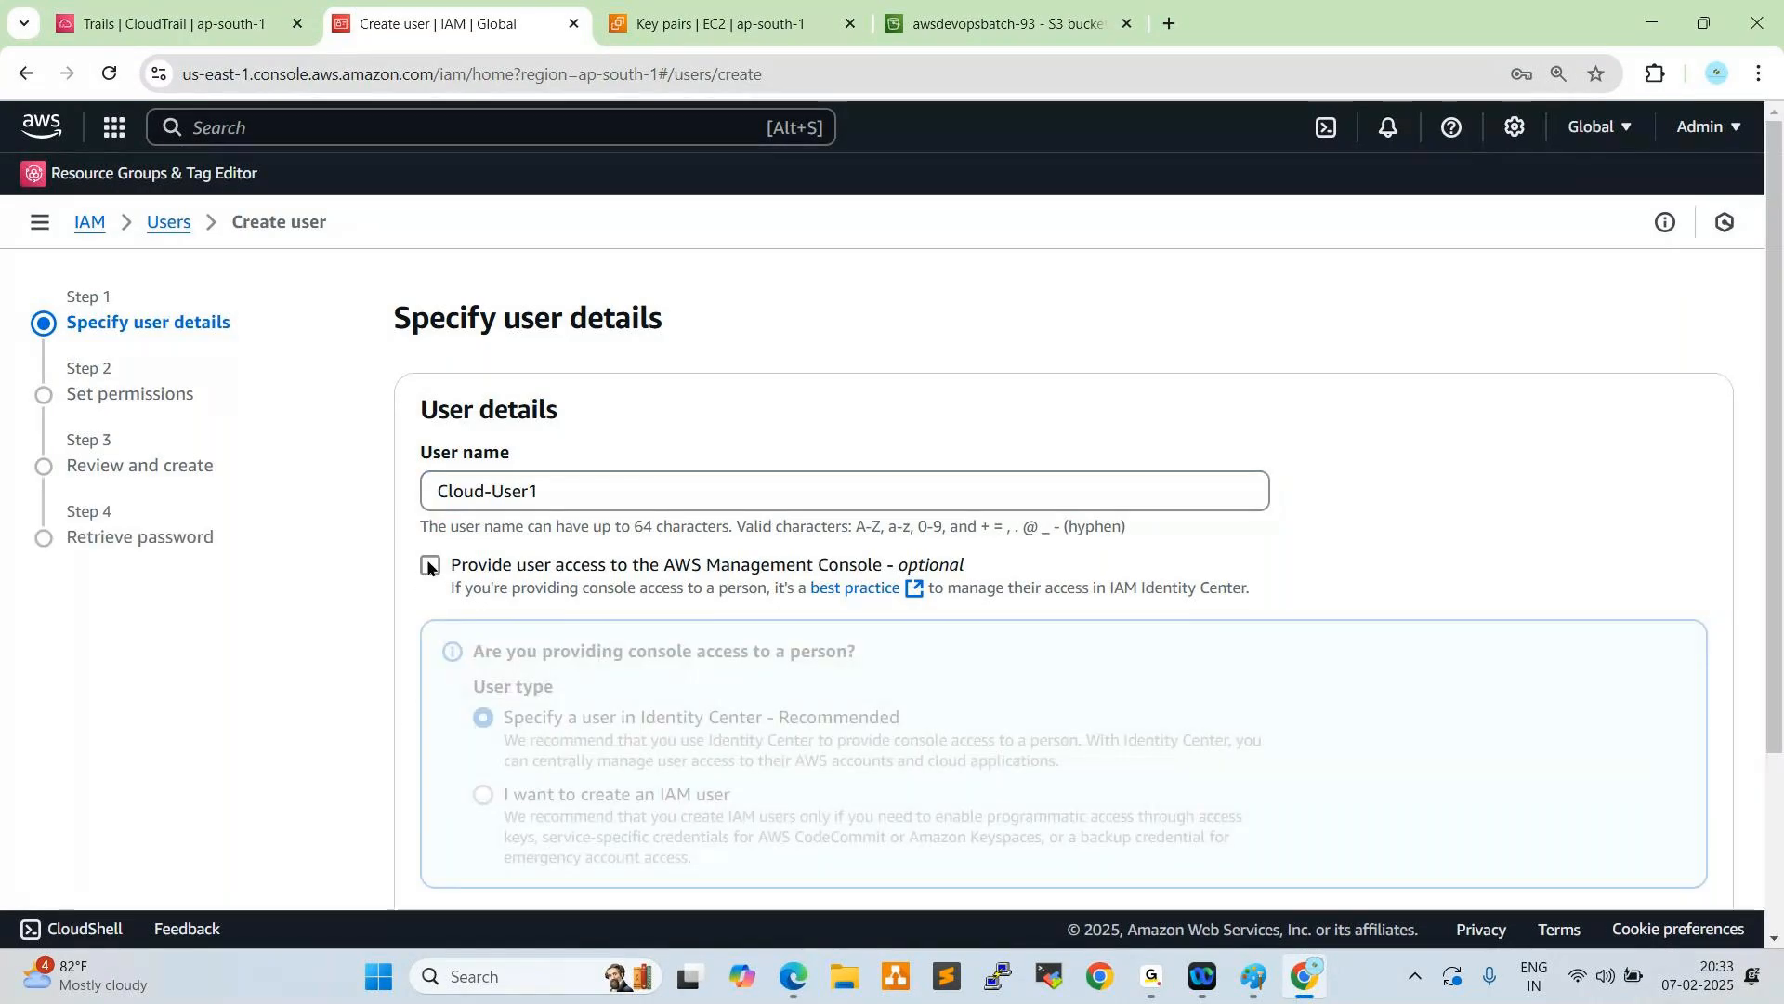
pyautogui.click(577, 498)
pyautogui.press('BackSpace')
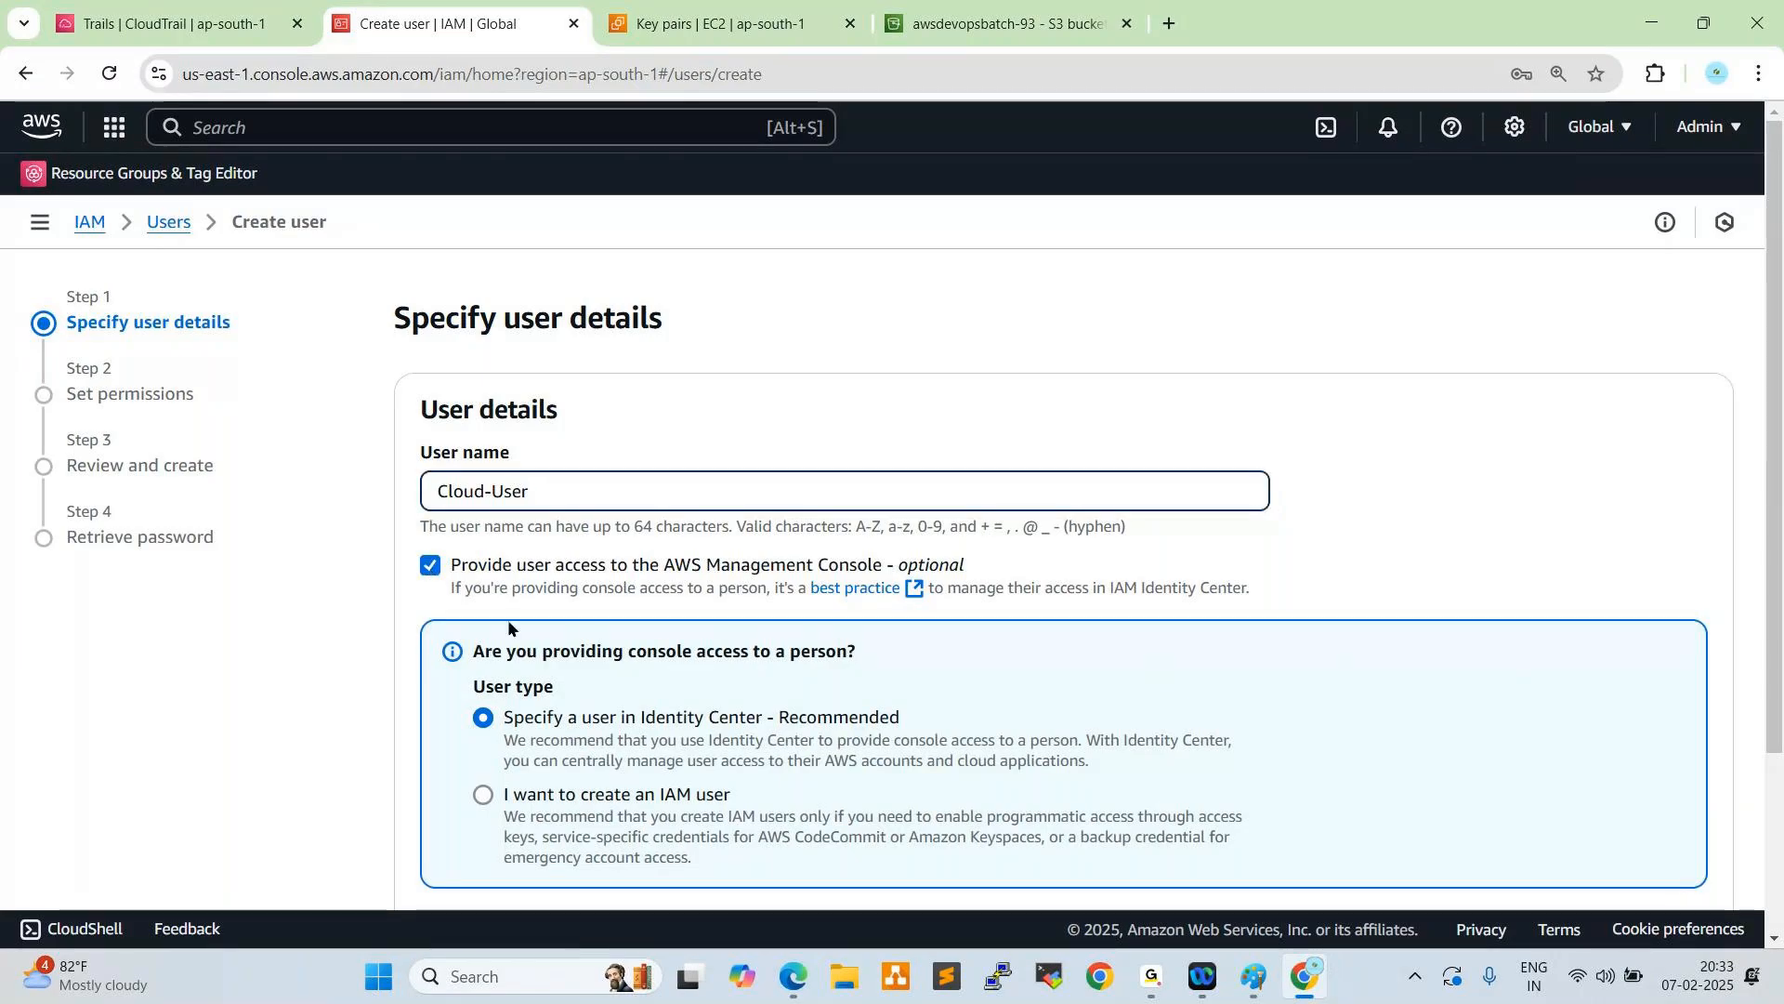
pyautogui.scroll(-2, 508, 629)
pyautogui.click(482, 562)
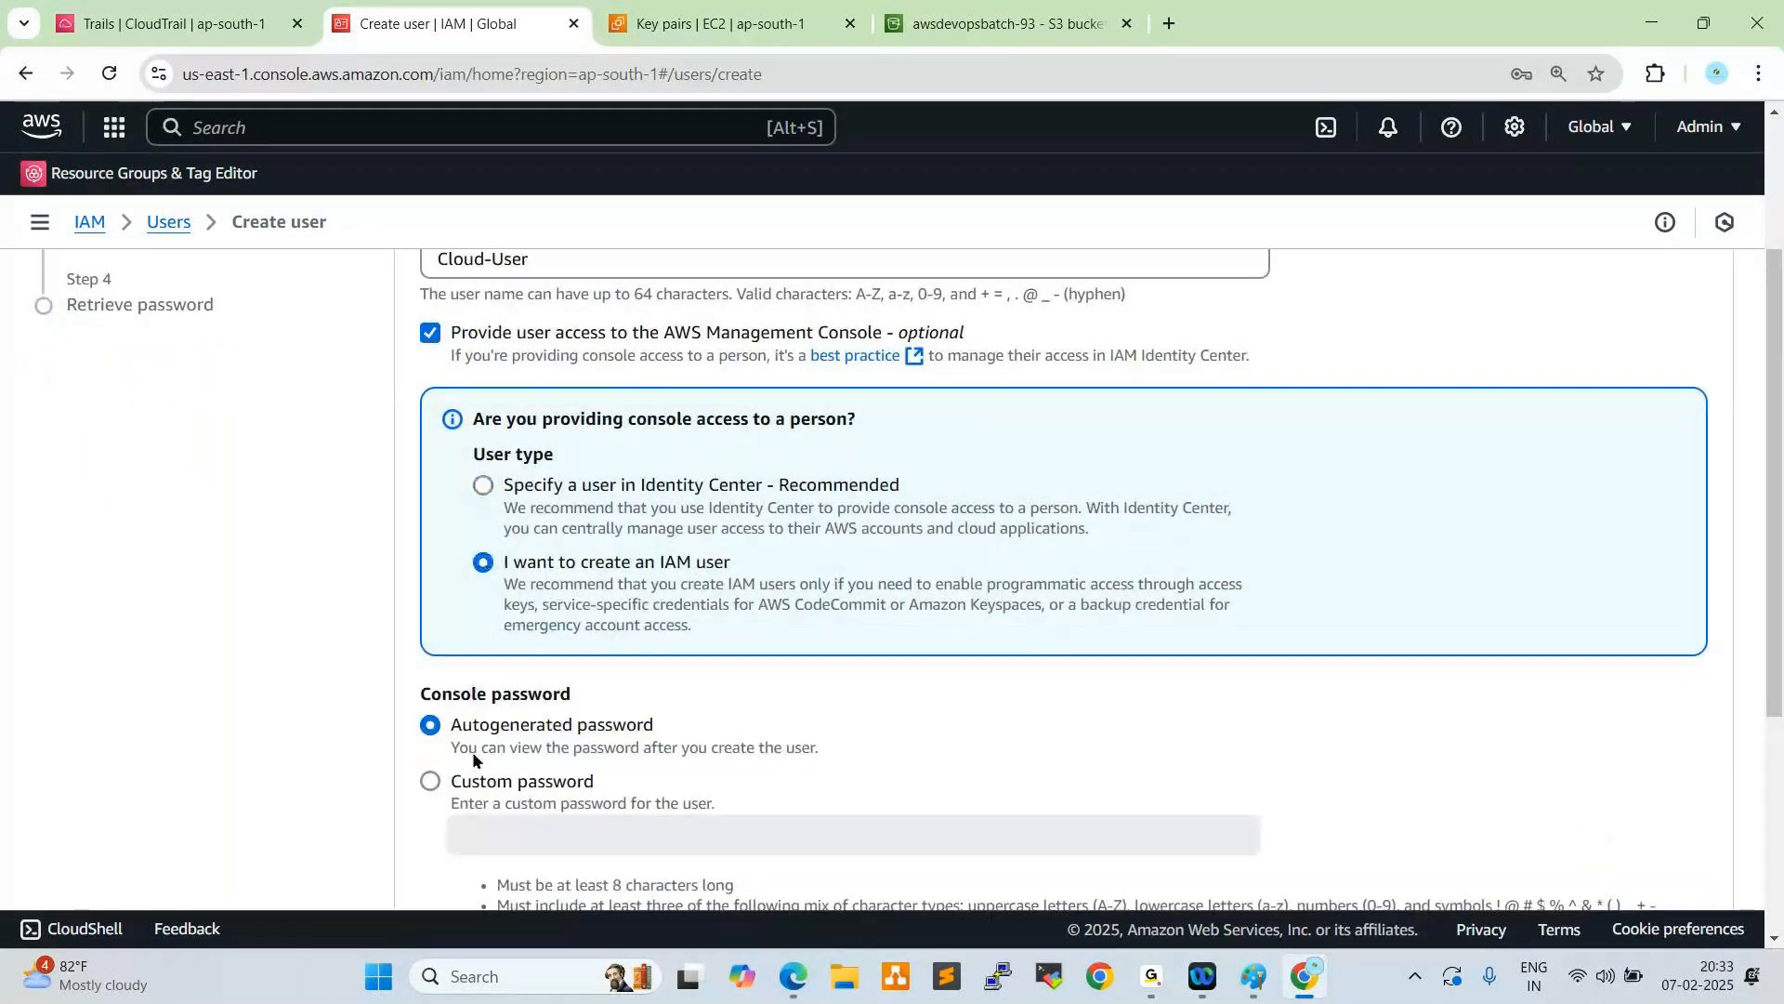
# - Enter a custom console password, keep the required password change at next sign-in, and continue to the permissions
pyautogui.click(430, 781)
pyautogui.scroll(-1, 558, 697)
pyautogui.click(526, 719)
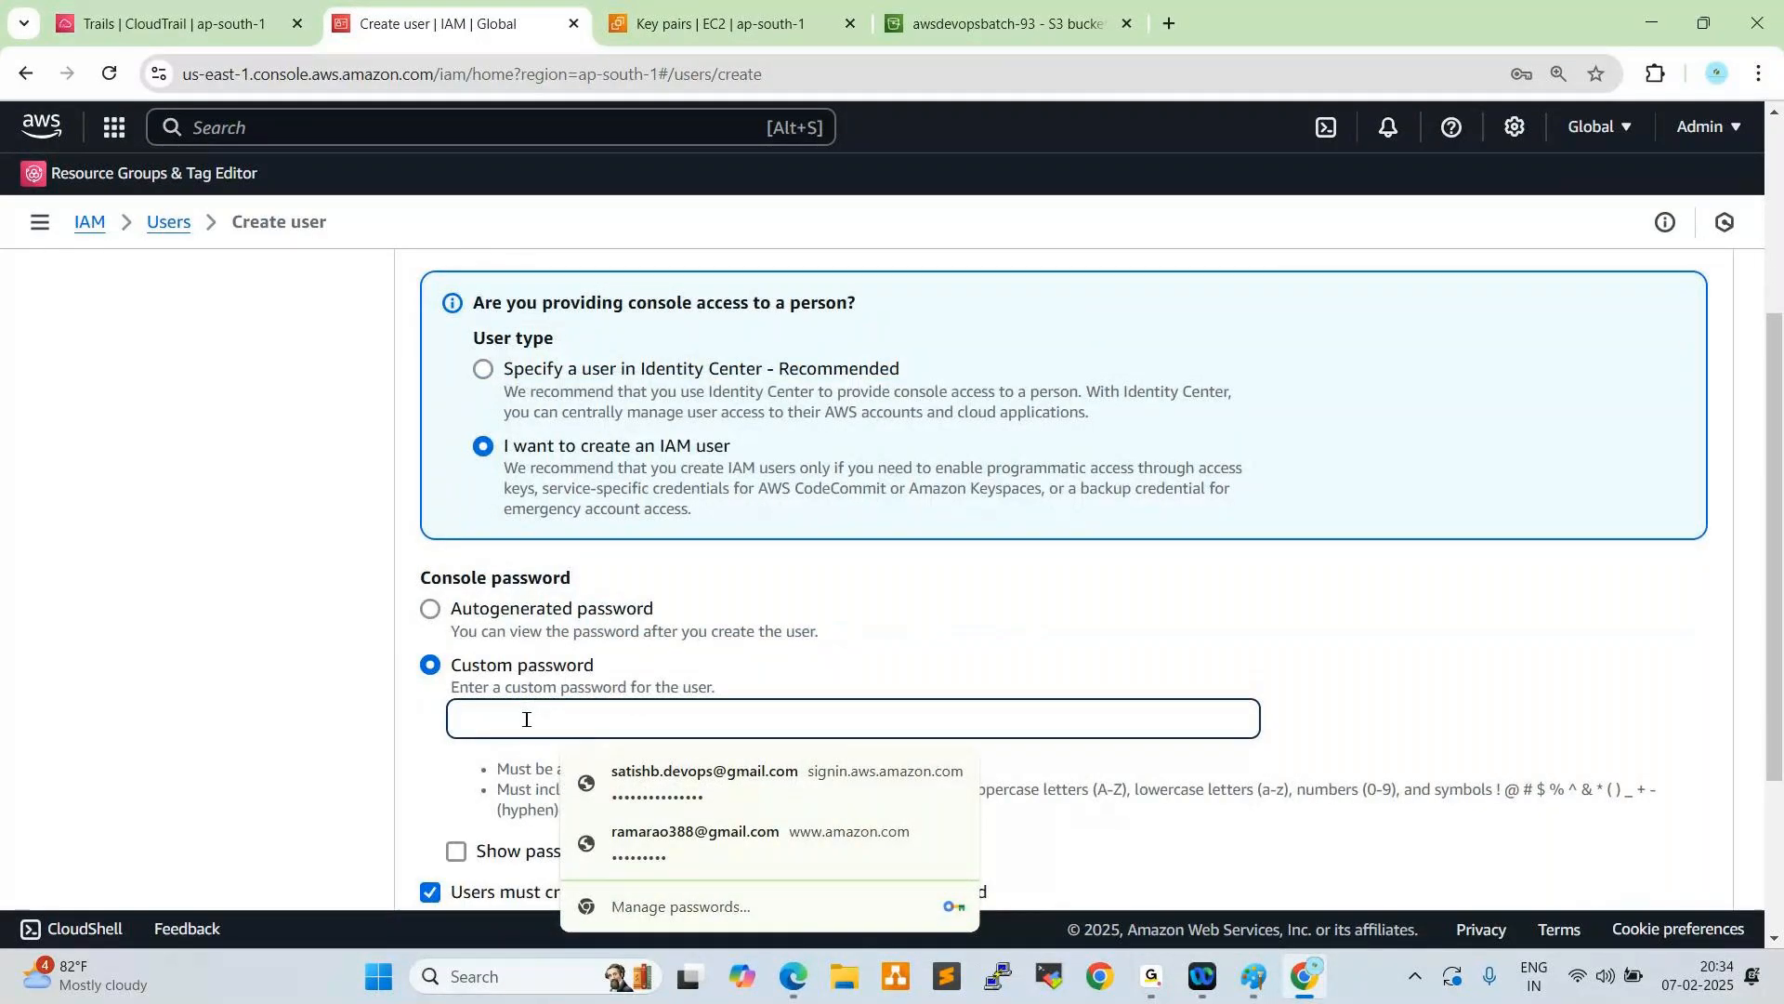
pyautogui.write('••••••••••')
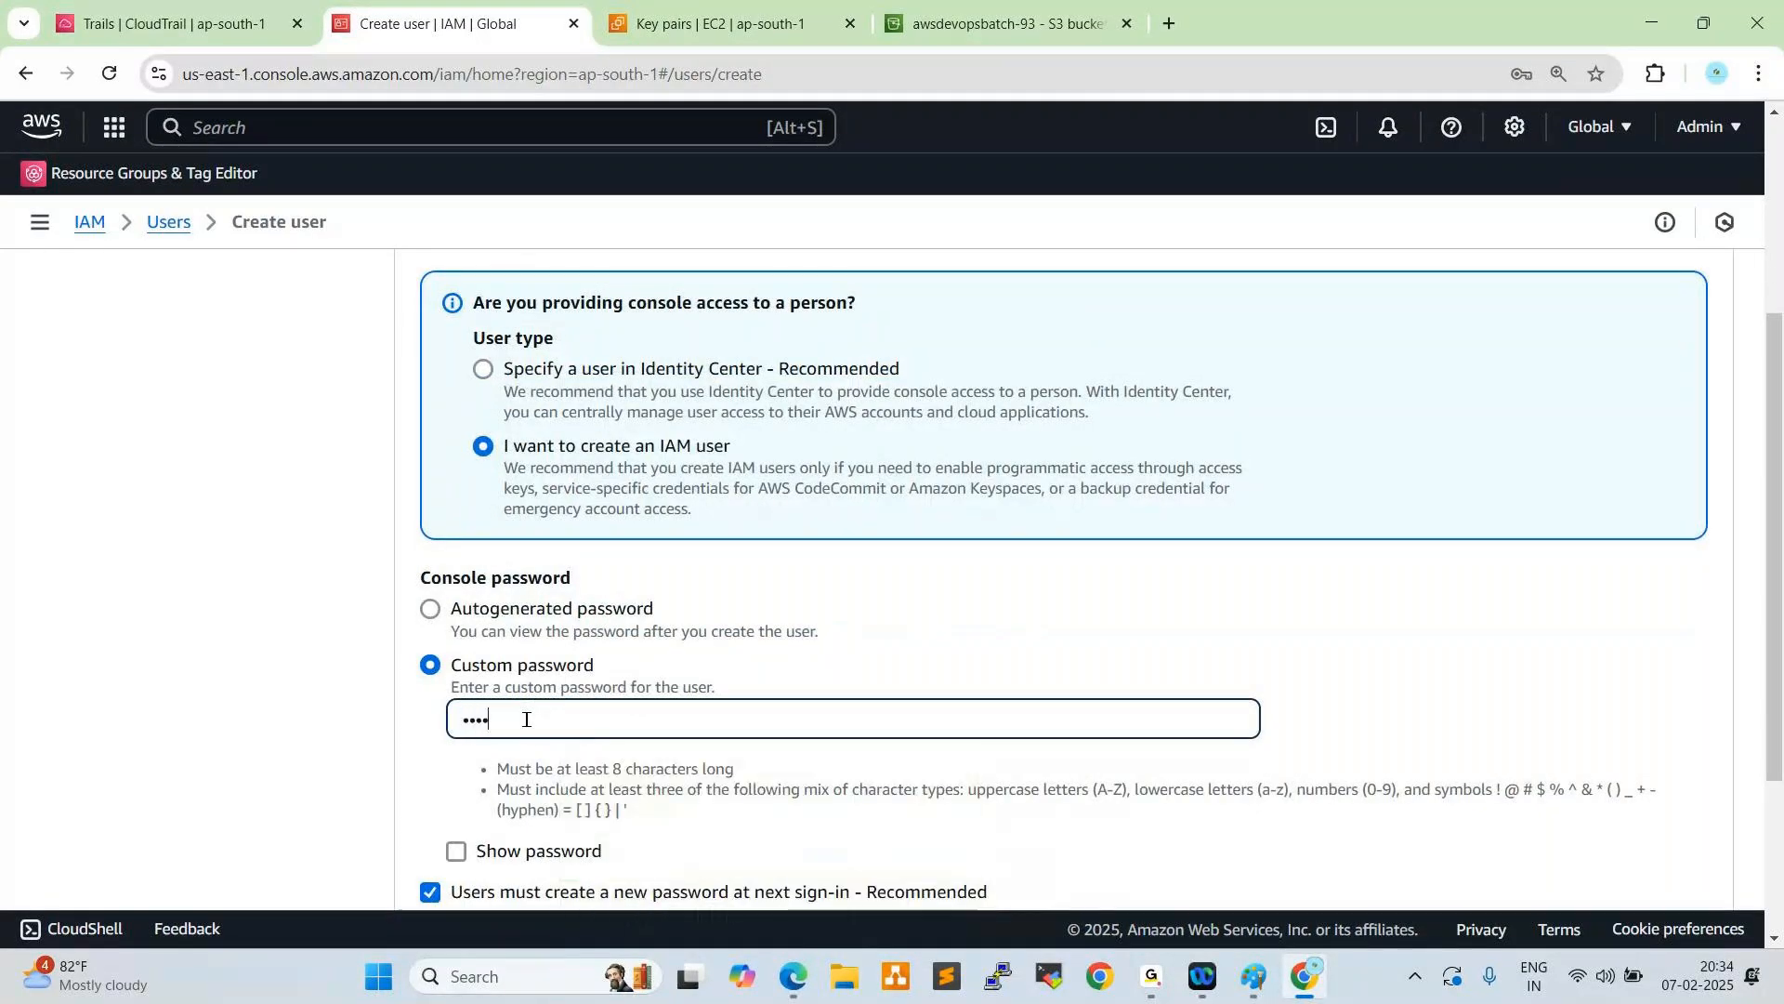
pyautogui.write('••••')
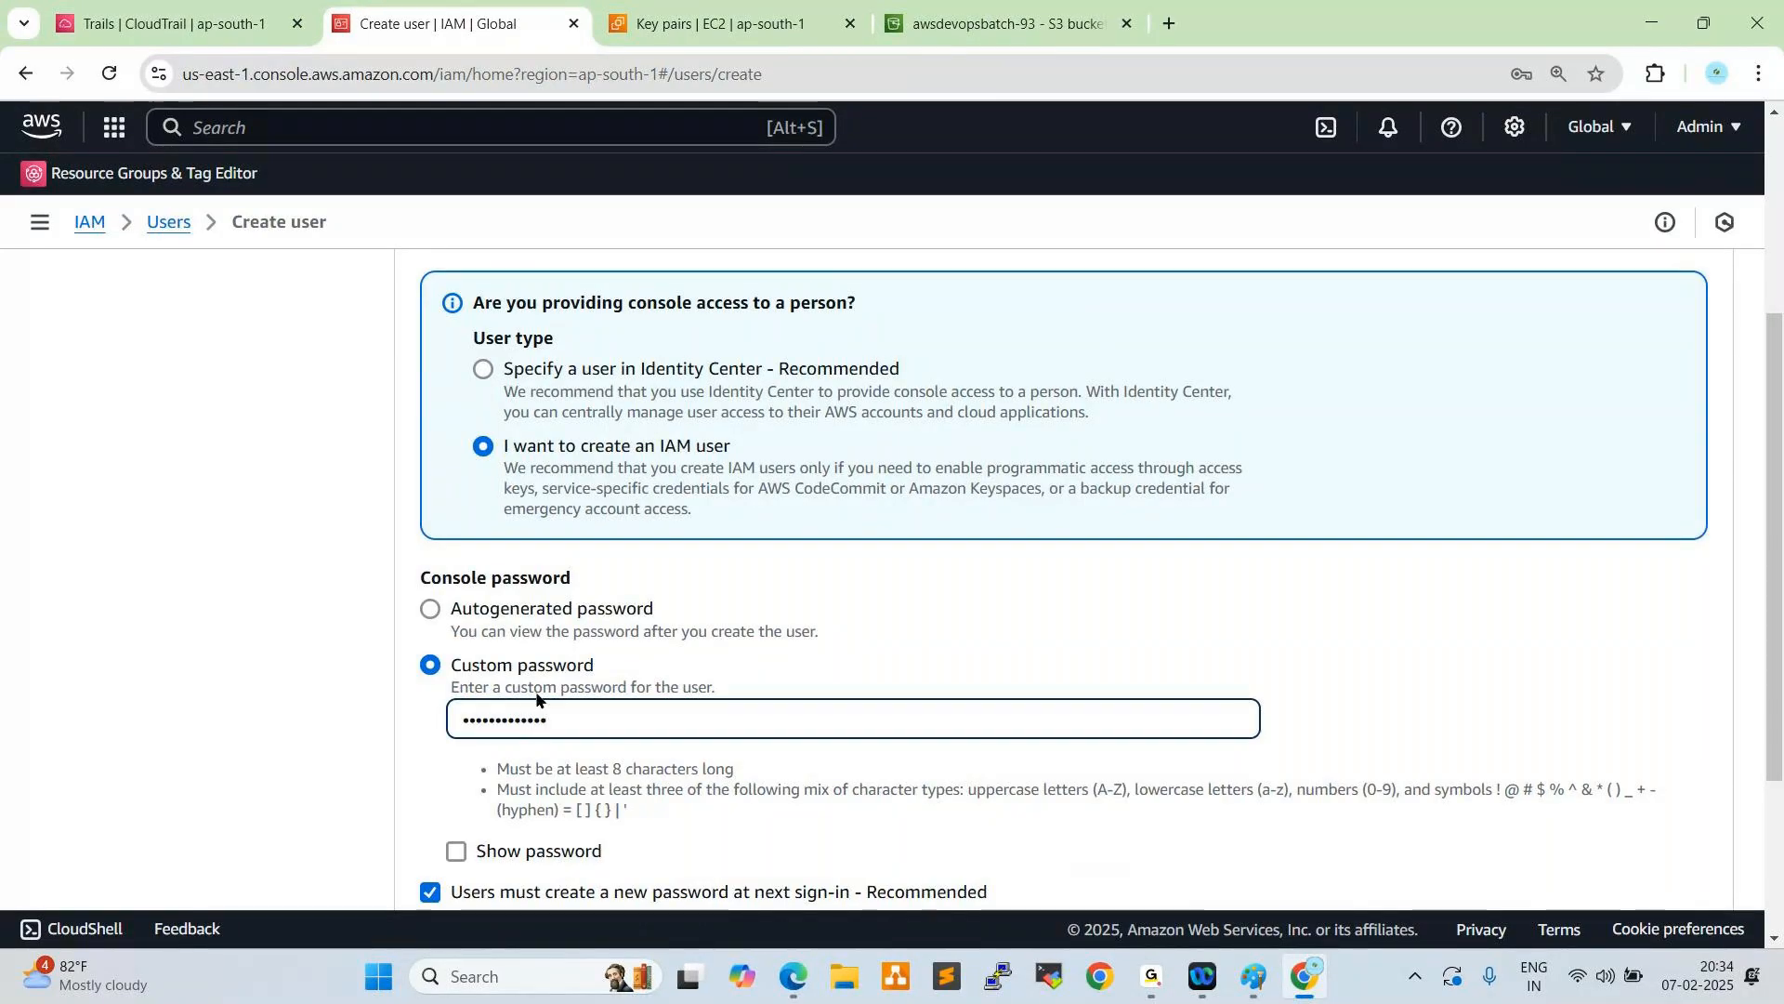
pyautogui.scroll(-3, 535, 734)
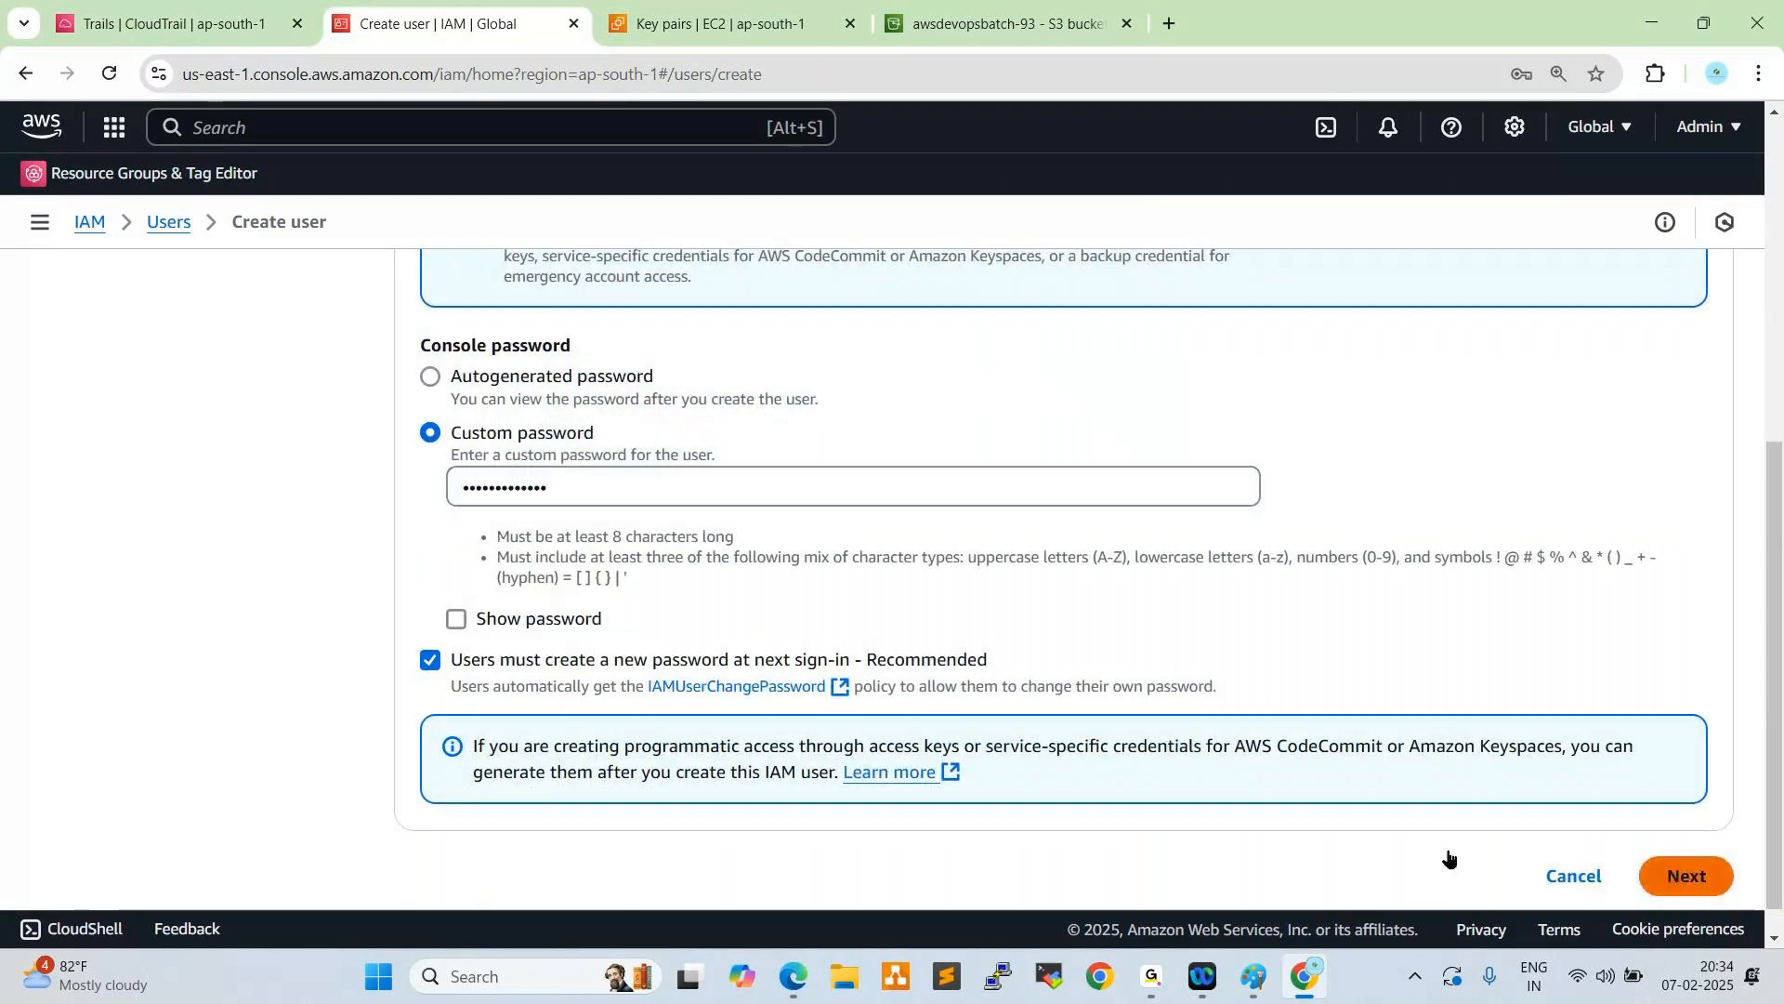
pyautogui.click(1687, 875)
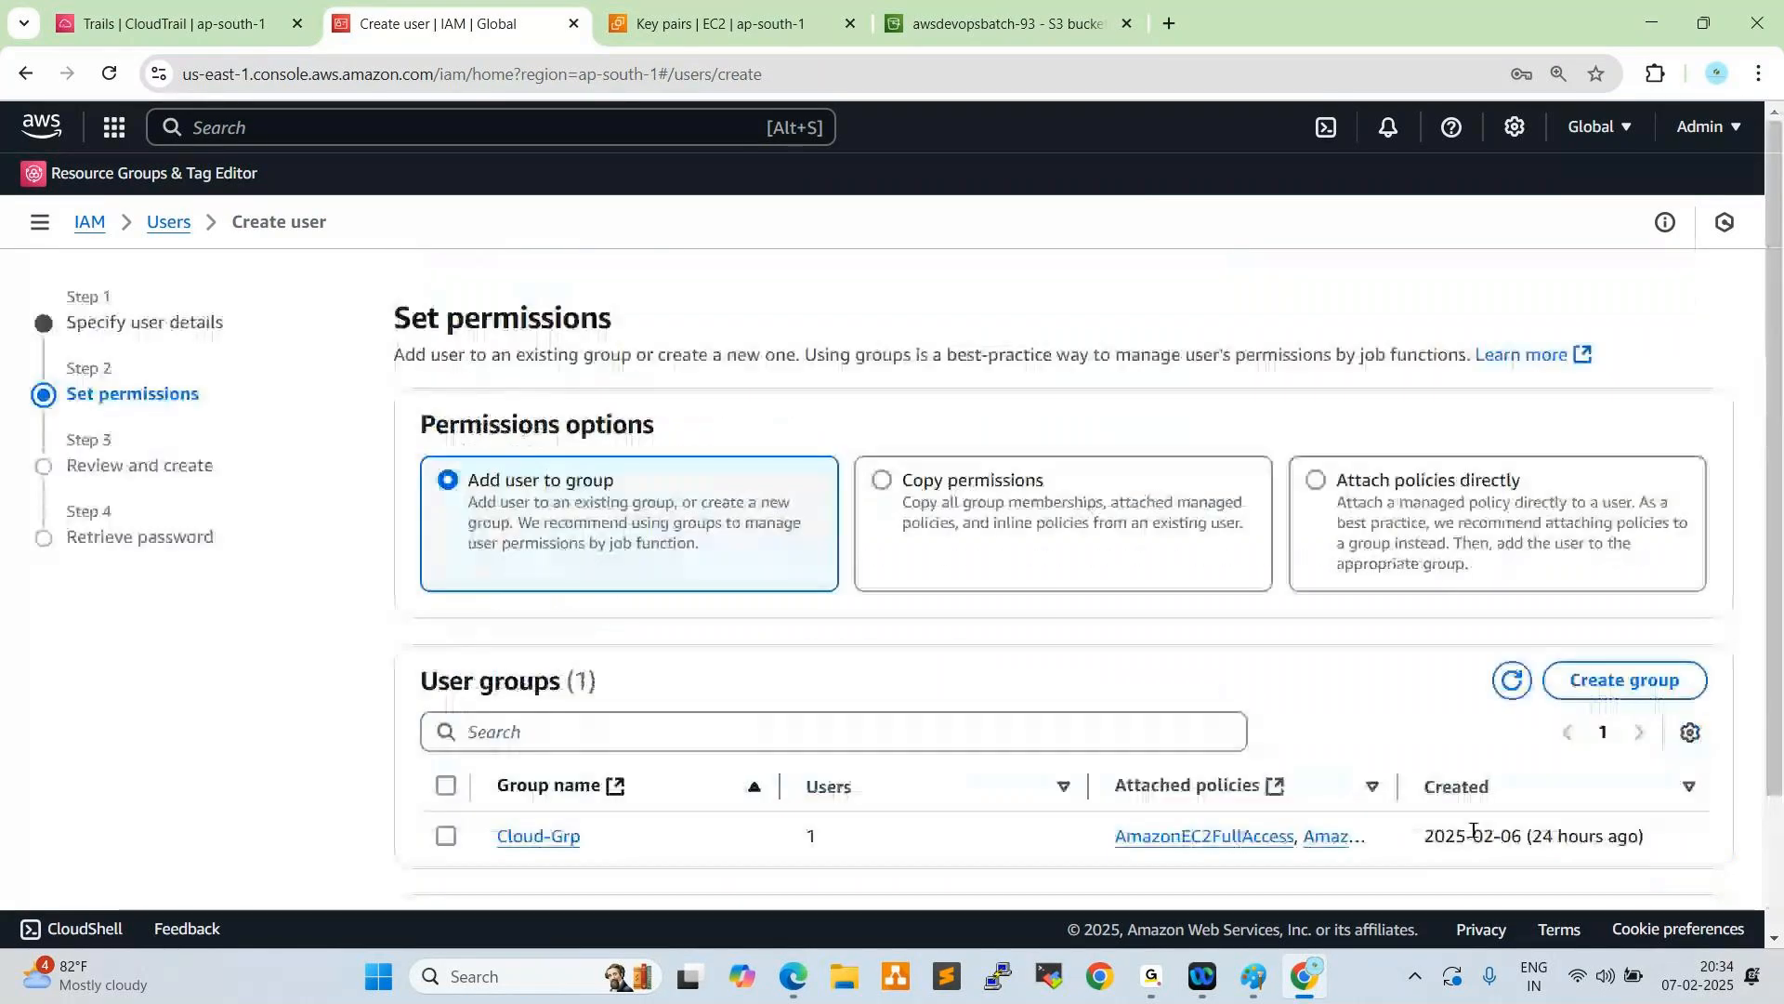
# - Choose to attach policies directly, filter the policies by "Admin" and select AdministratorAccess
pyautogui.click(1317, 481)
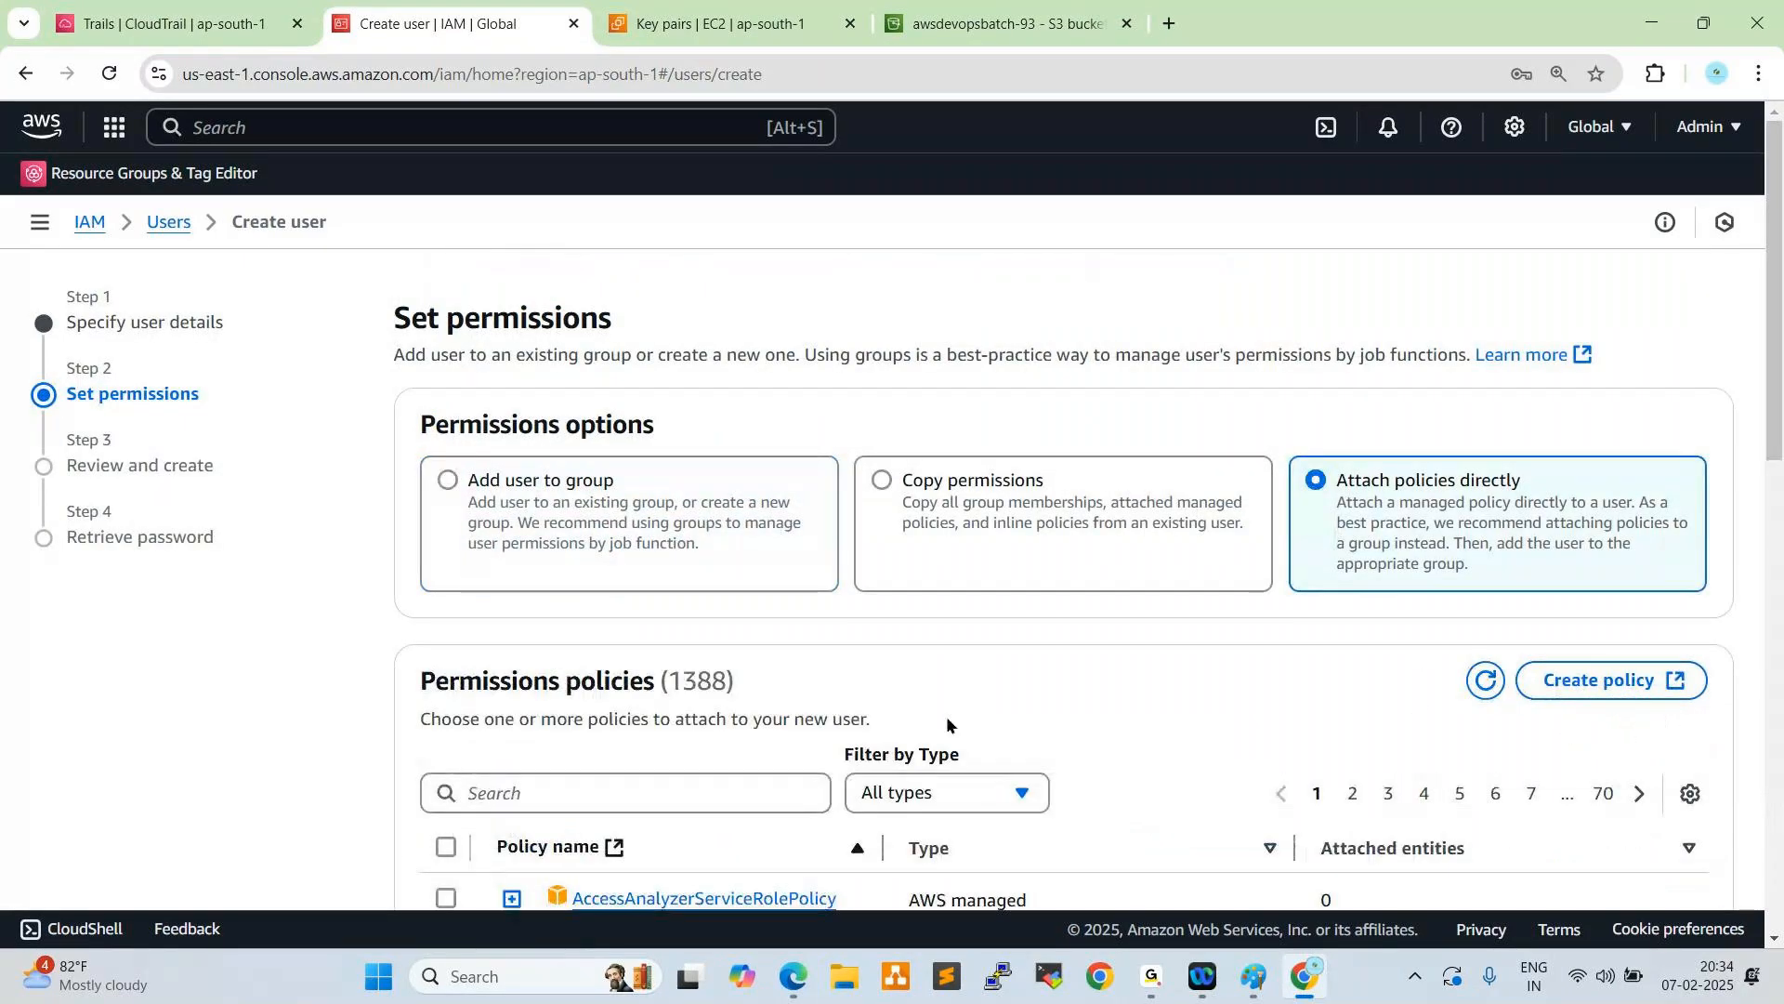
pyautogui.scroll(-1, 946, 723)
pyautogui.click(685, 678)
pyautogui.write('Admin')
pyautogui.click(446, 781)
# - Find and select the AmazonEC2FullAccess and AmazonVPCFullAccess policies for the user as well
pyautogui.doubleClick(493, 677)
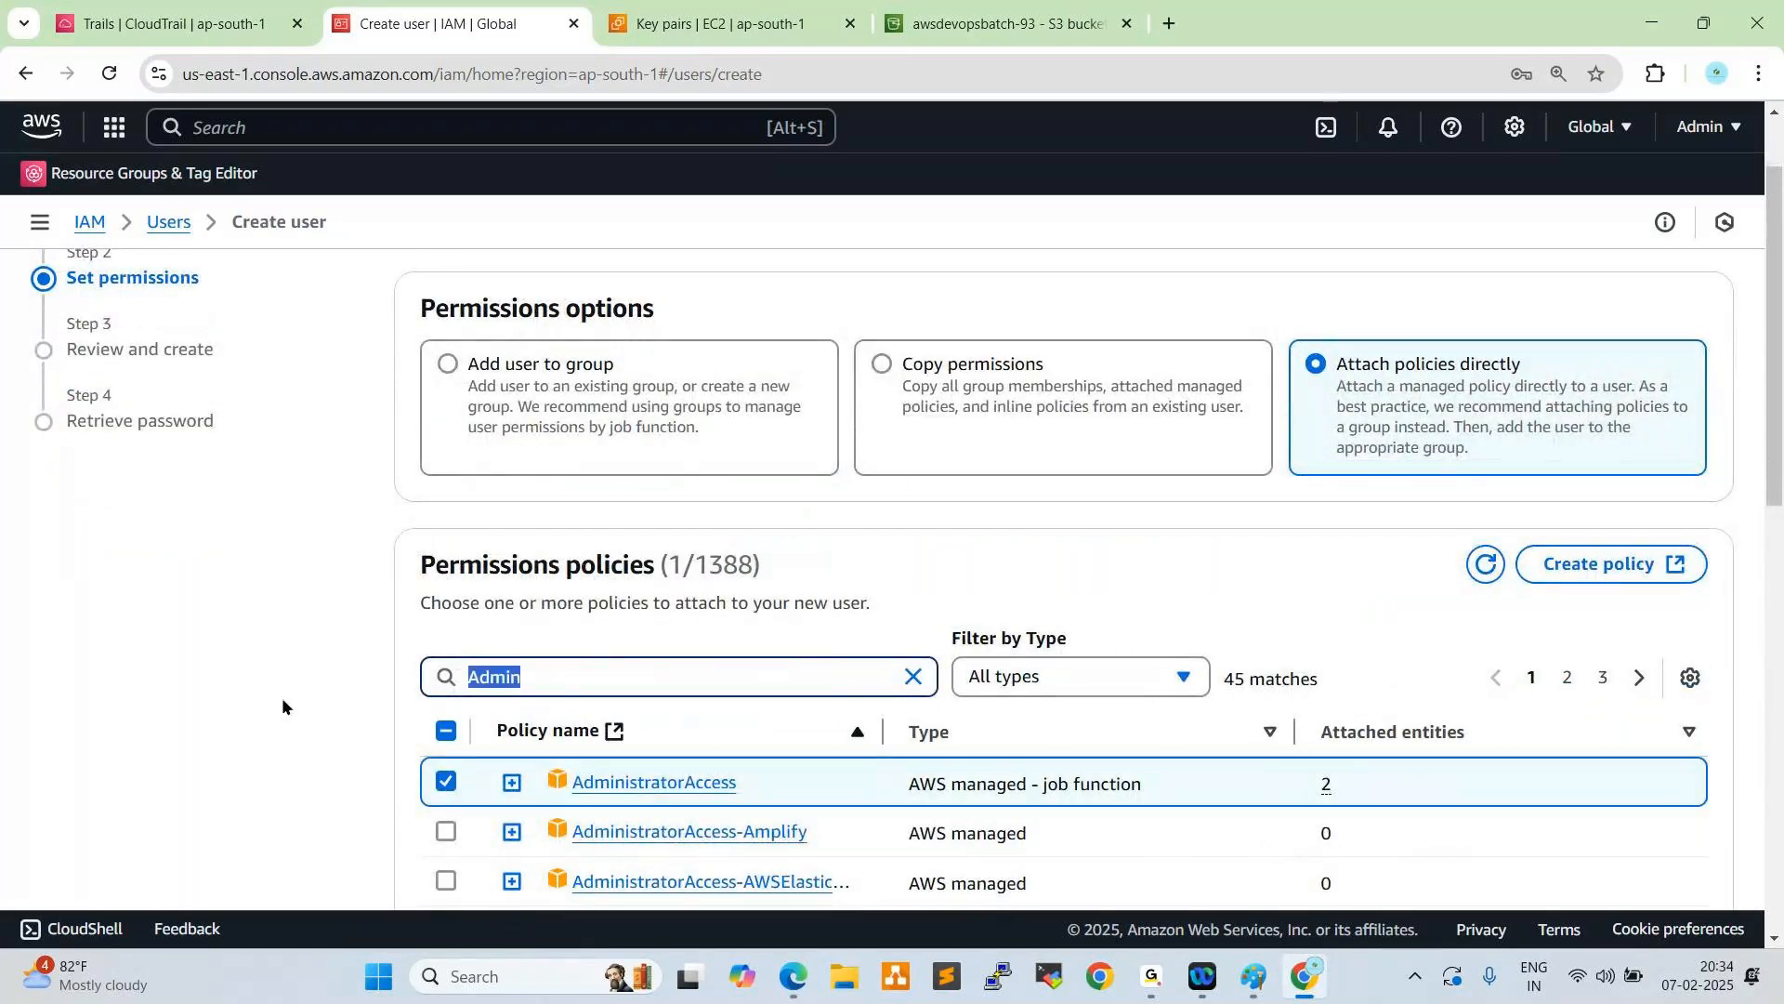
pyautogui.write('Ec2')
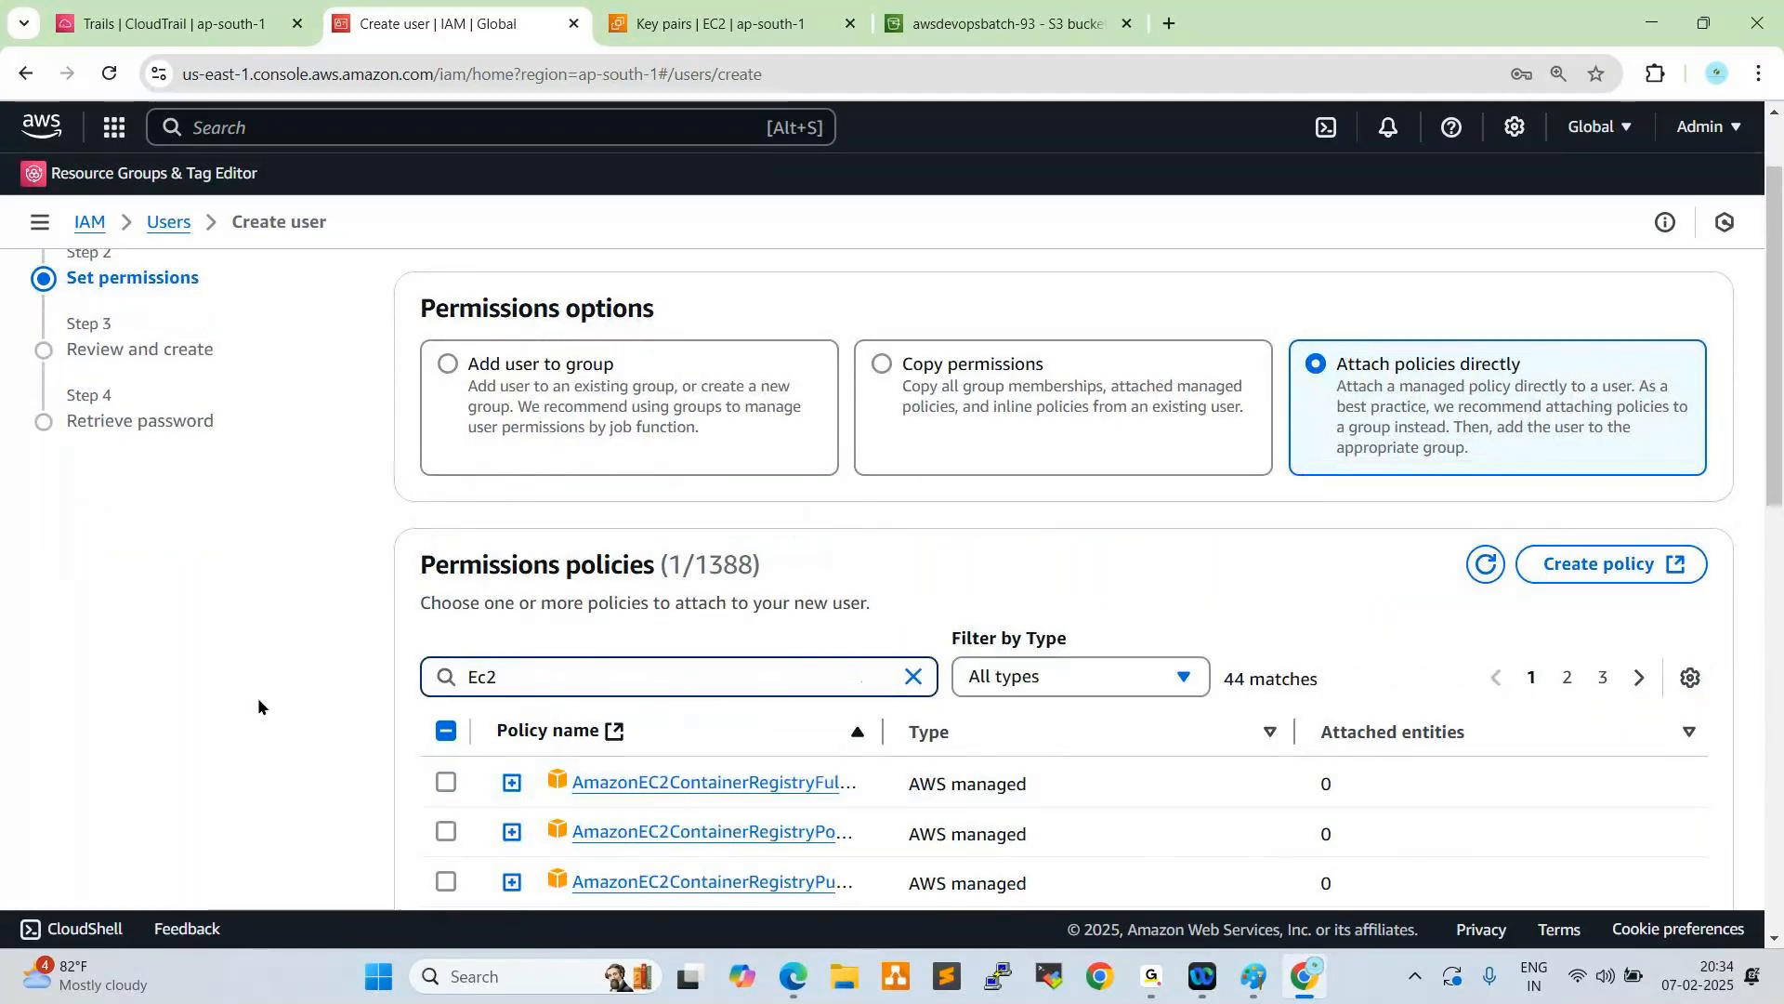
pyautogui.write('g')
pyautogui.press('BackSpace')
pyautogui.write('f')
pyautogui.click(446, 783)
pyautogui.moveTo(561, 695); pyautogui.dragTo(368, 671)
pyautogui.write('V')
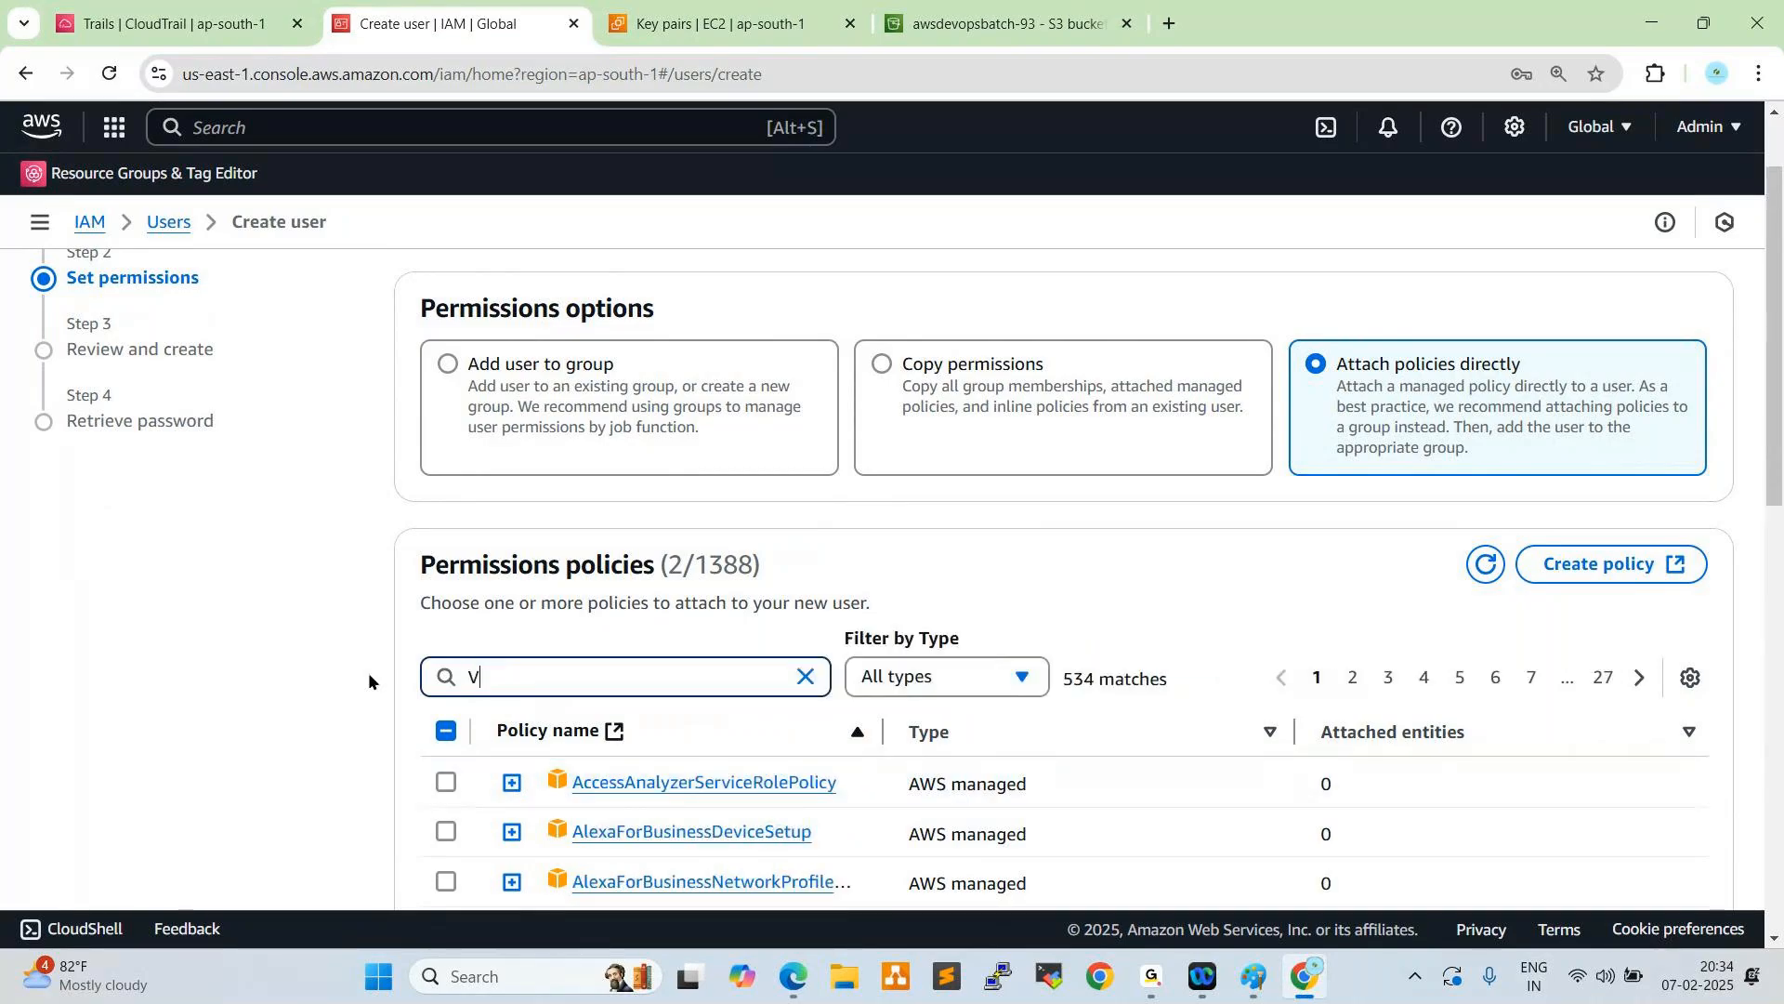
pyautogui.write('PCf')
pyautogui.click(446, 784)
# - Proceed to the review of Cloud-User's permissions, leave tags empty and create the user
pyautogui.scroll(-2, 597, 725)
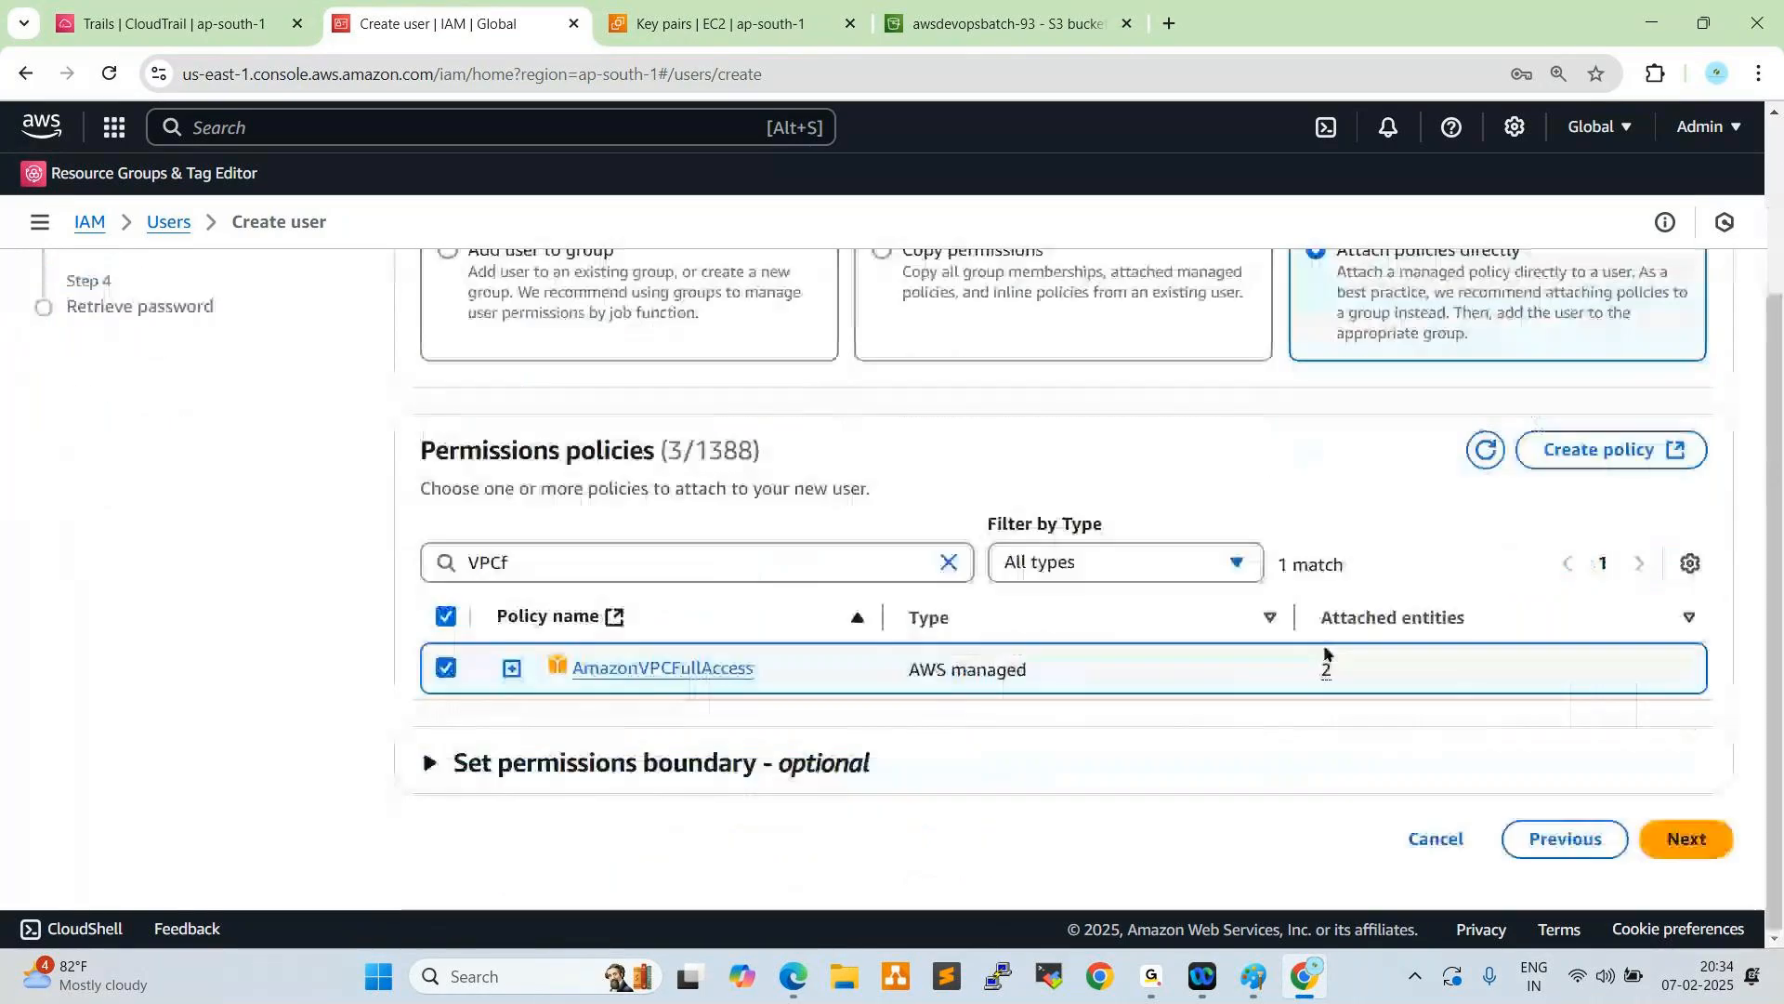
pyautogui.click(1683, 837)
pyautogui.scroll(-3, 1041, 723)
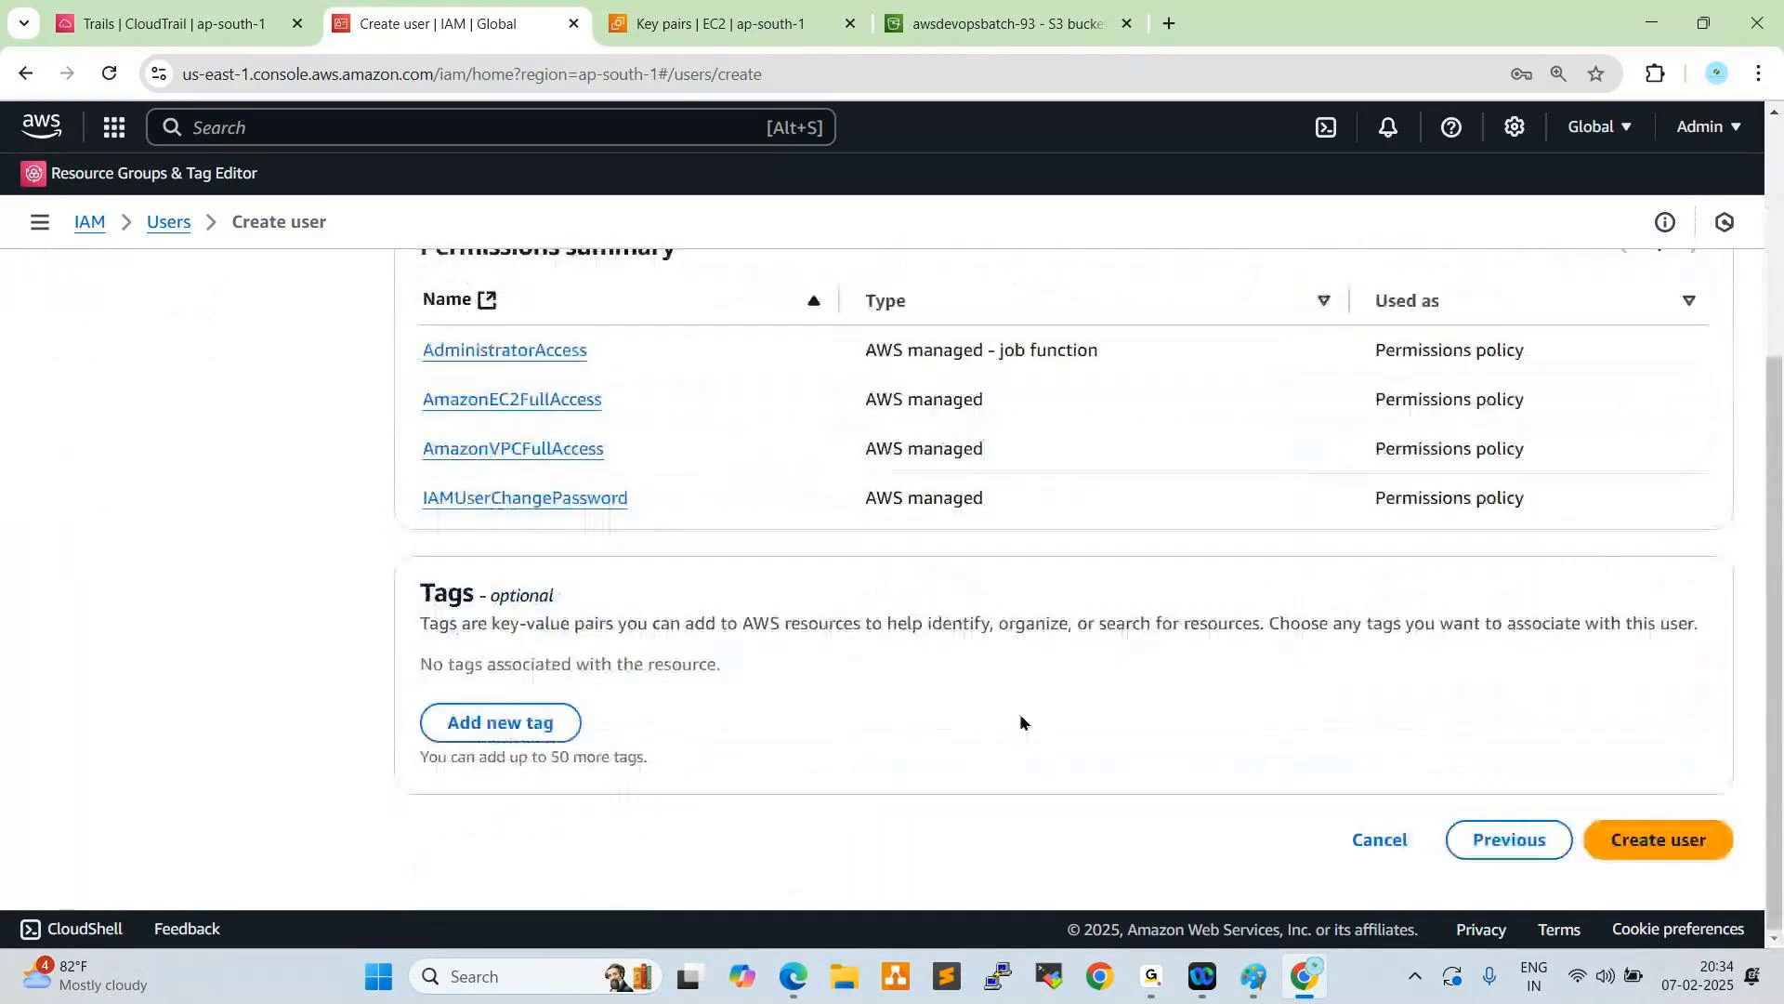
pyautogui.click(1663, 840)
pyautogui.scroll(2, 845, 642)
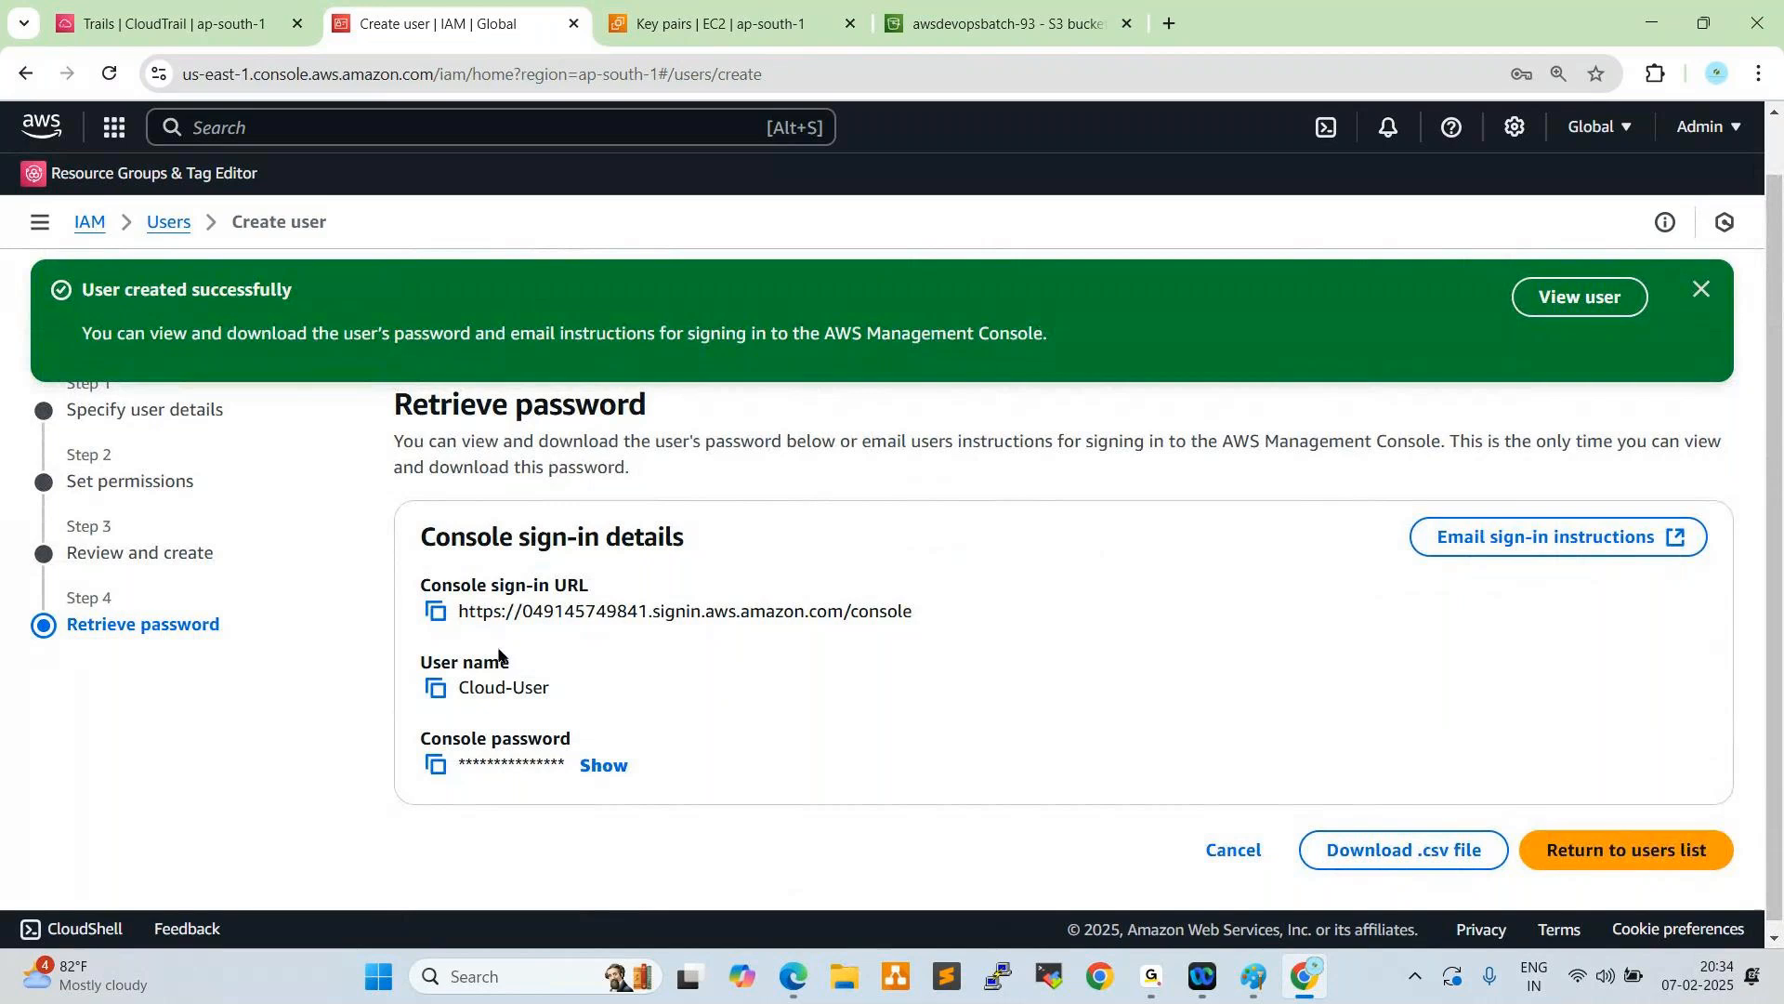
# - Copy the console sign-in URL and open it in a new Microsoft Edge tab
pyautogui.click(434, 612)
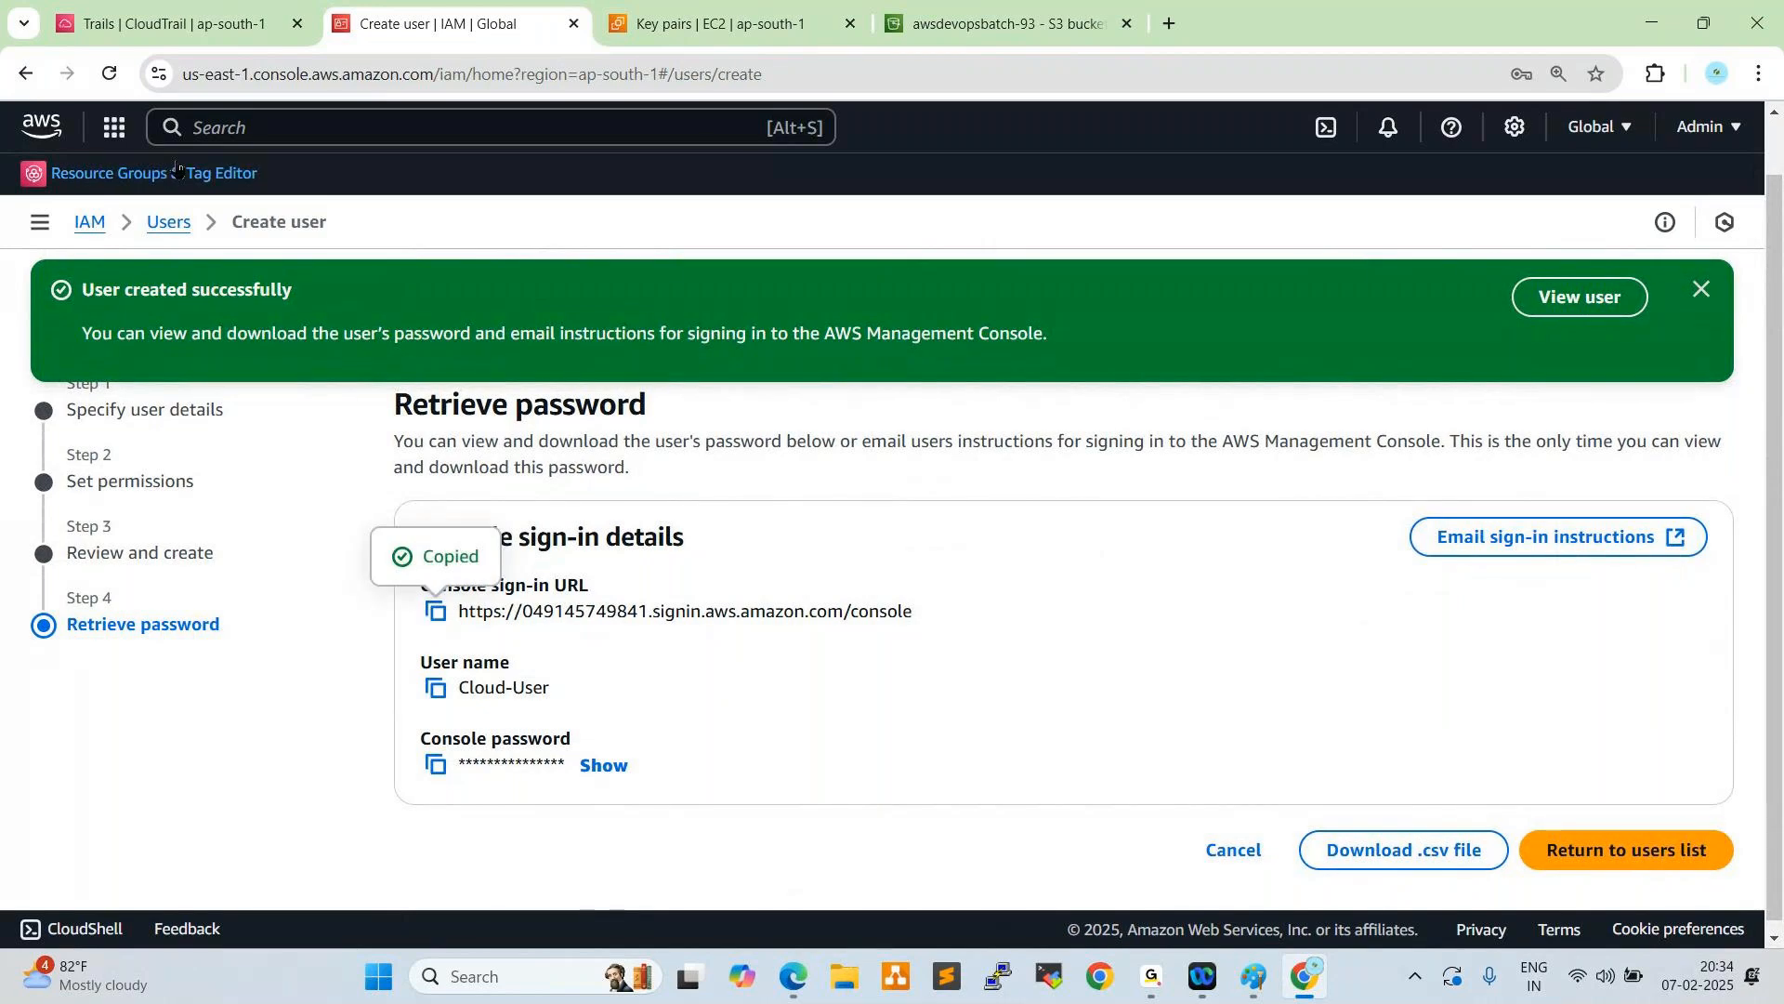
pyautogui.click(793, 976)
pyautogui.hotkey('ctrl', 't')
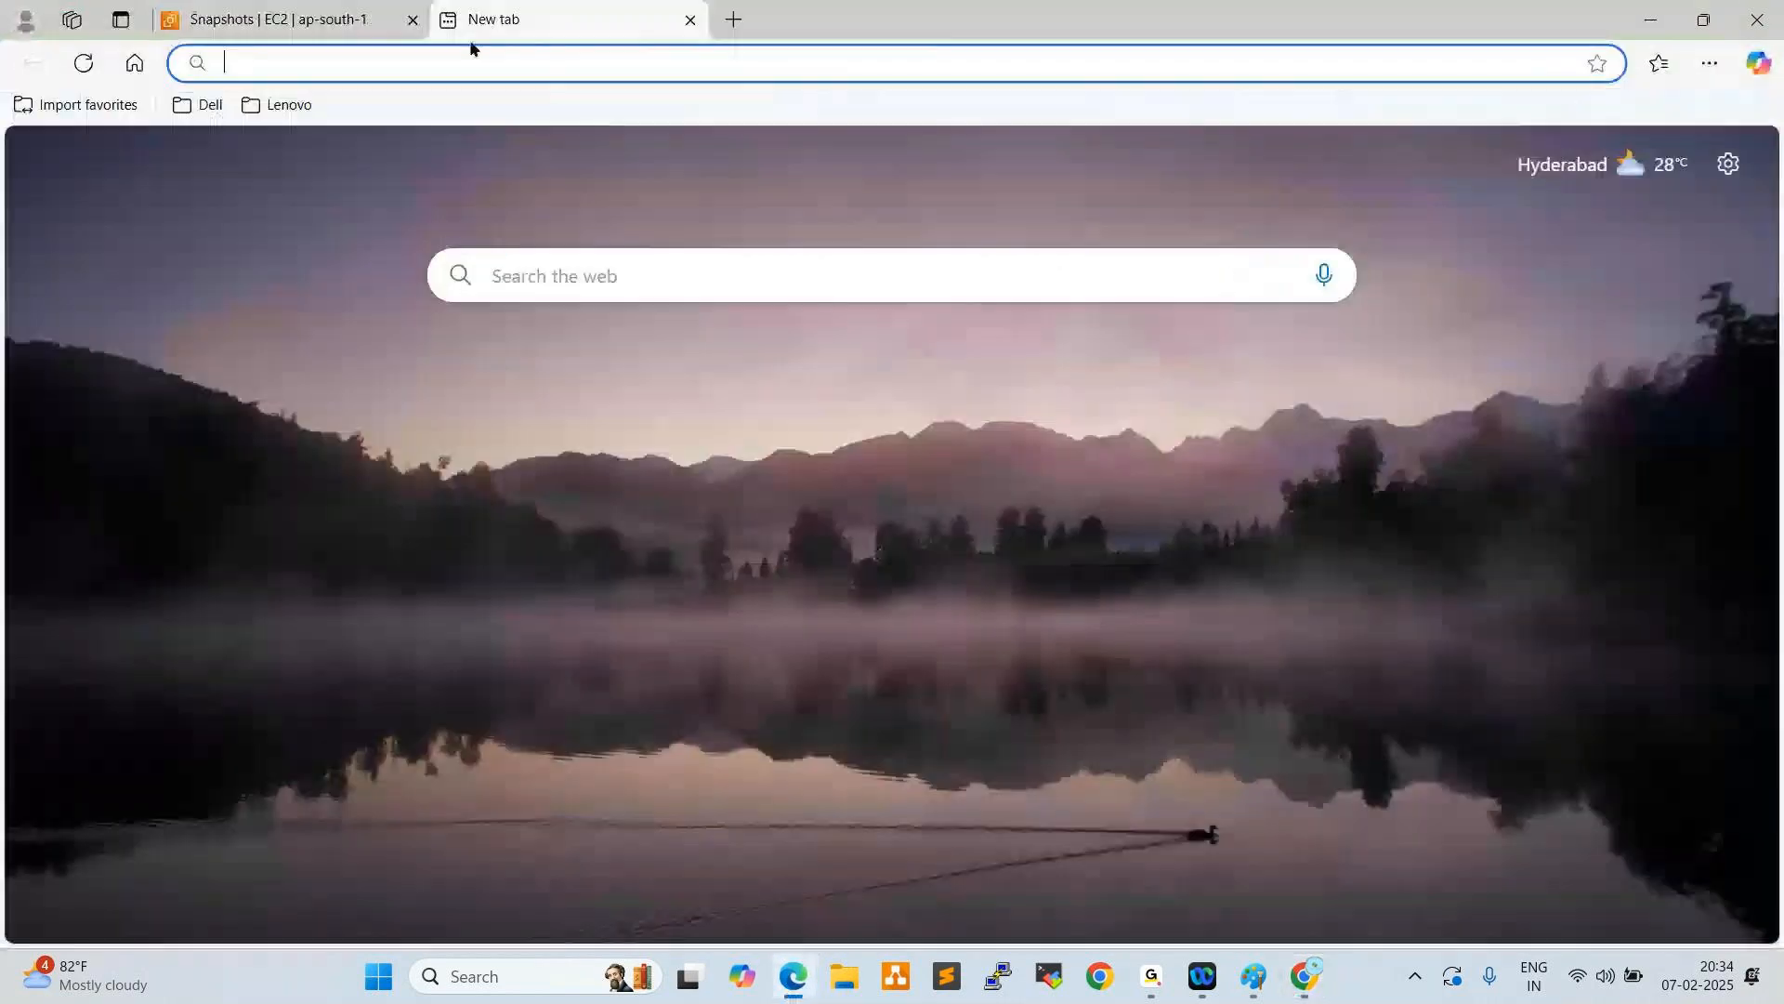
pyautogui.hotkey('ctrl', 'v')
pyautogui.press('Return')
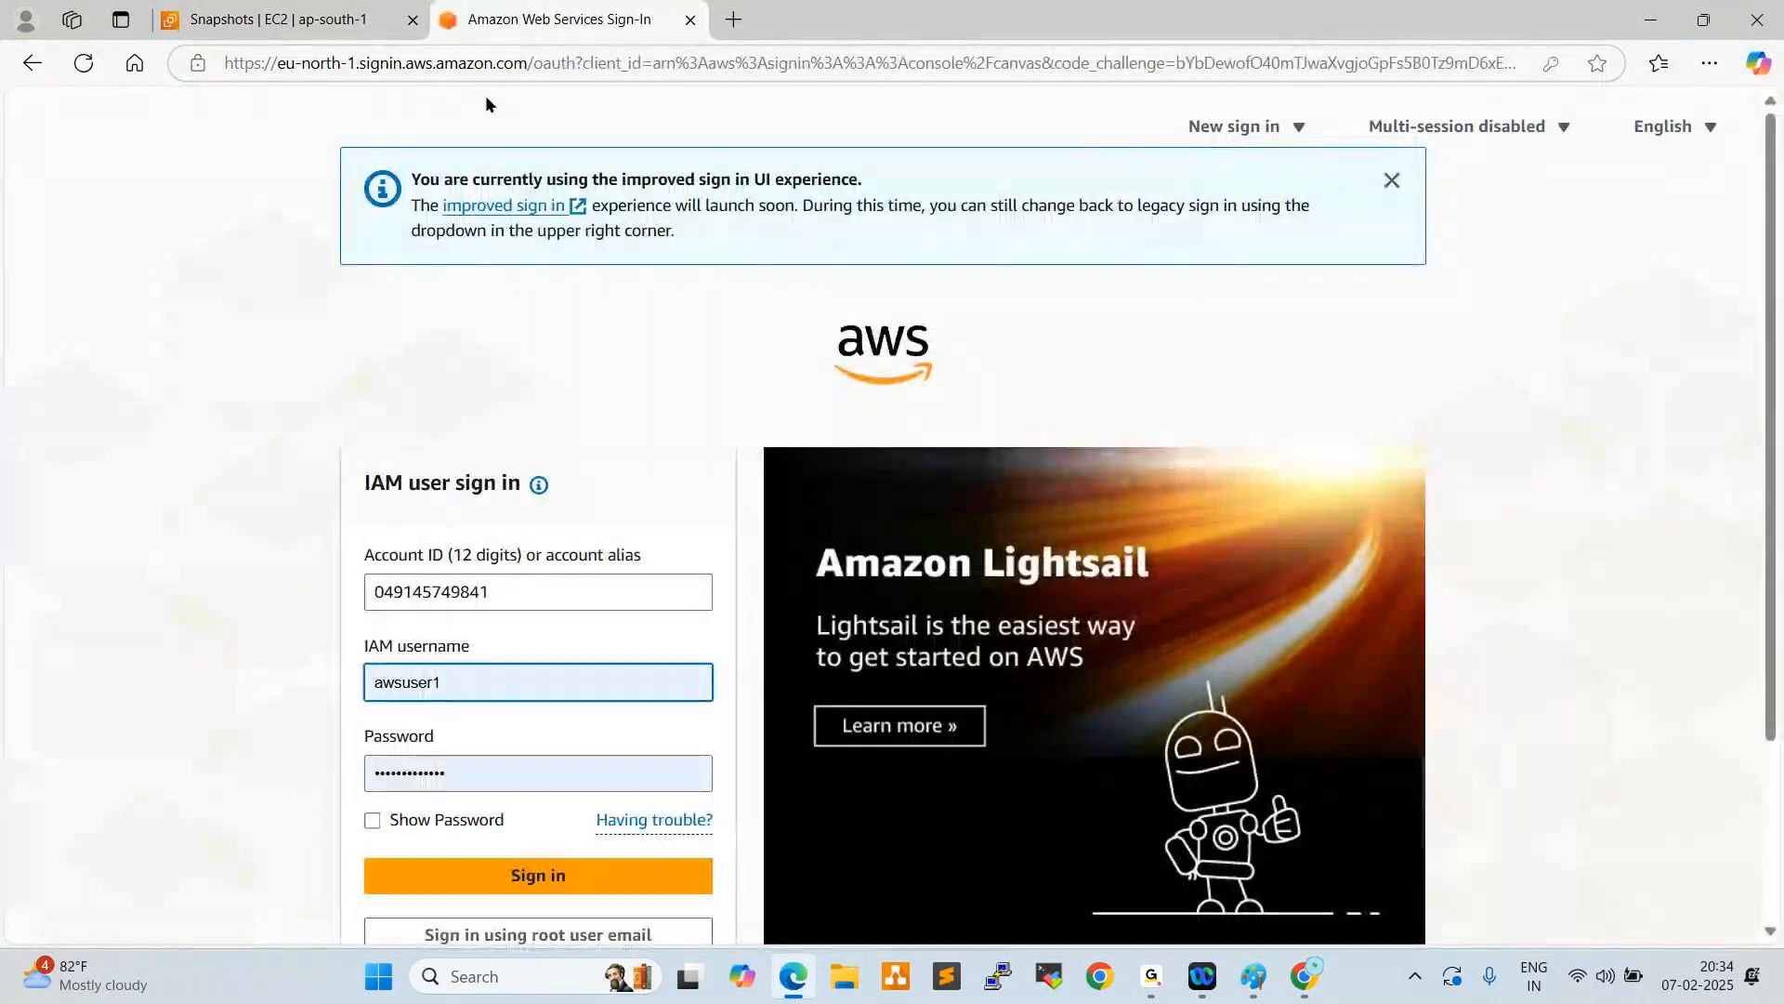
# - Replace the IAM username with Cloud-User and sign in with the prefilled password
pyautogui.doubleClick(496, 685)
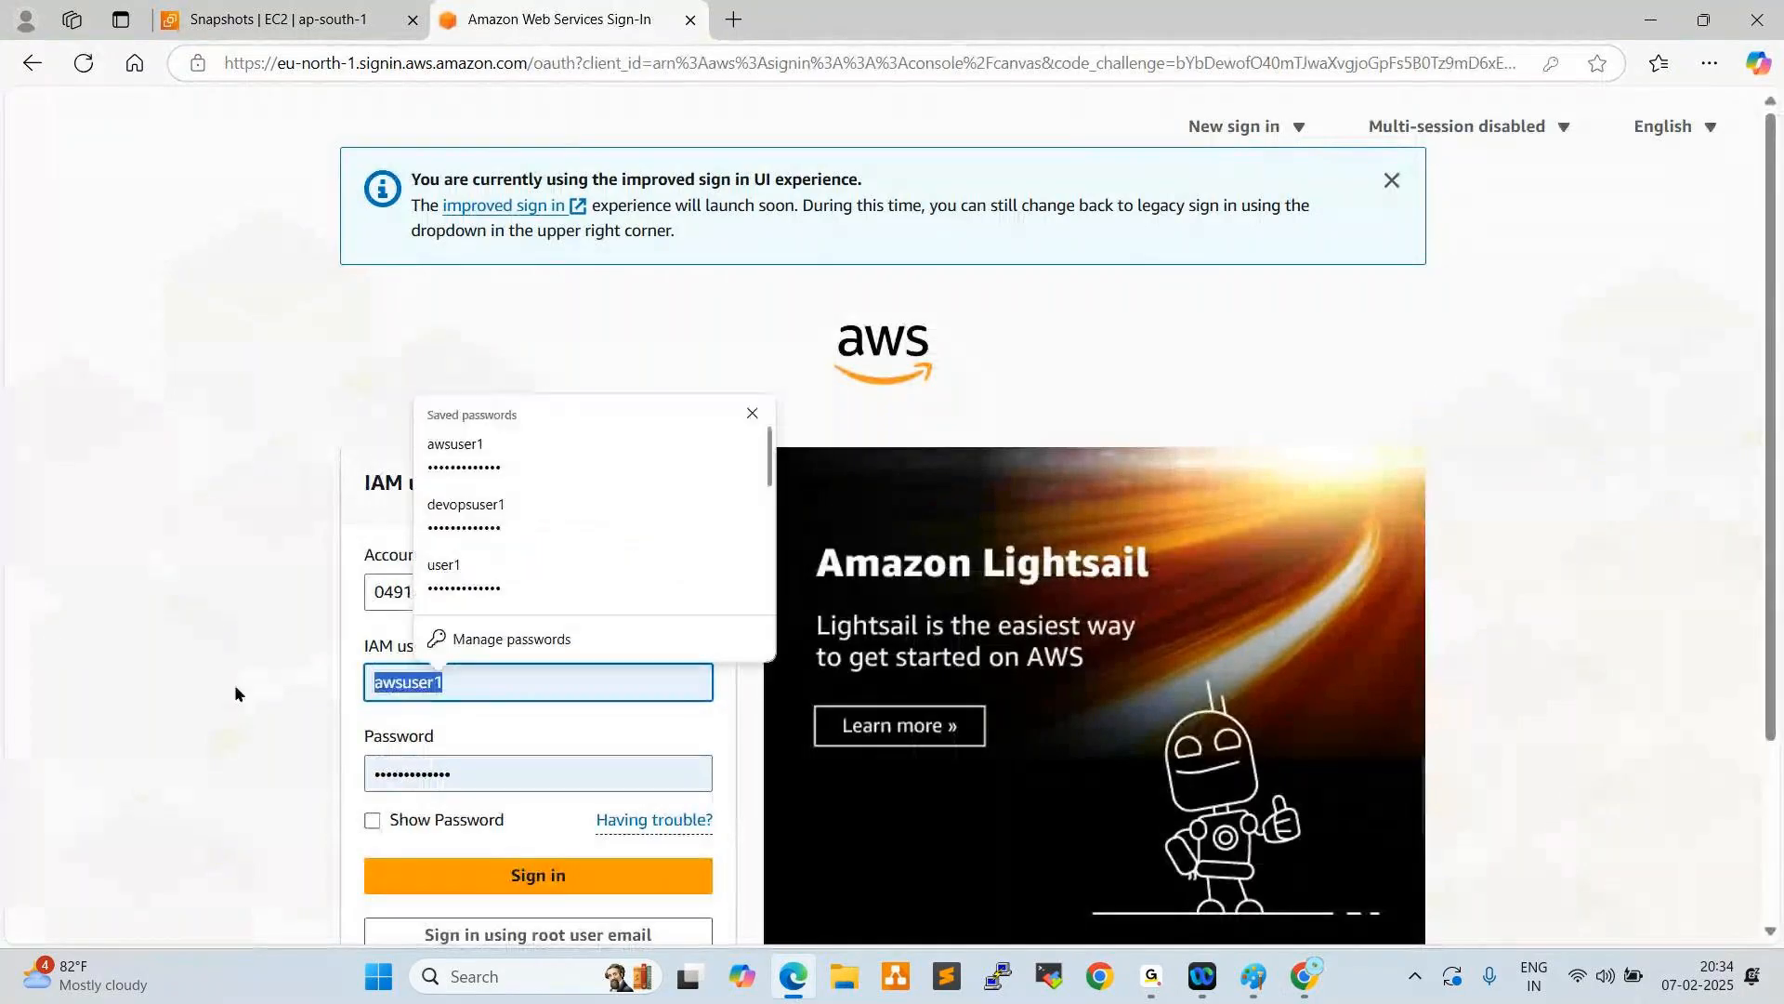
pyautogui.write('Cloud')
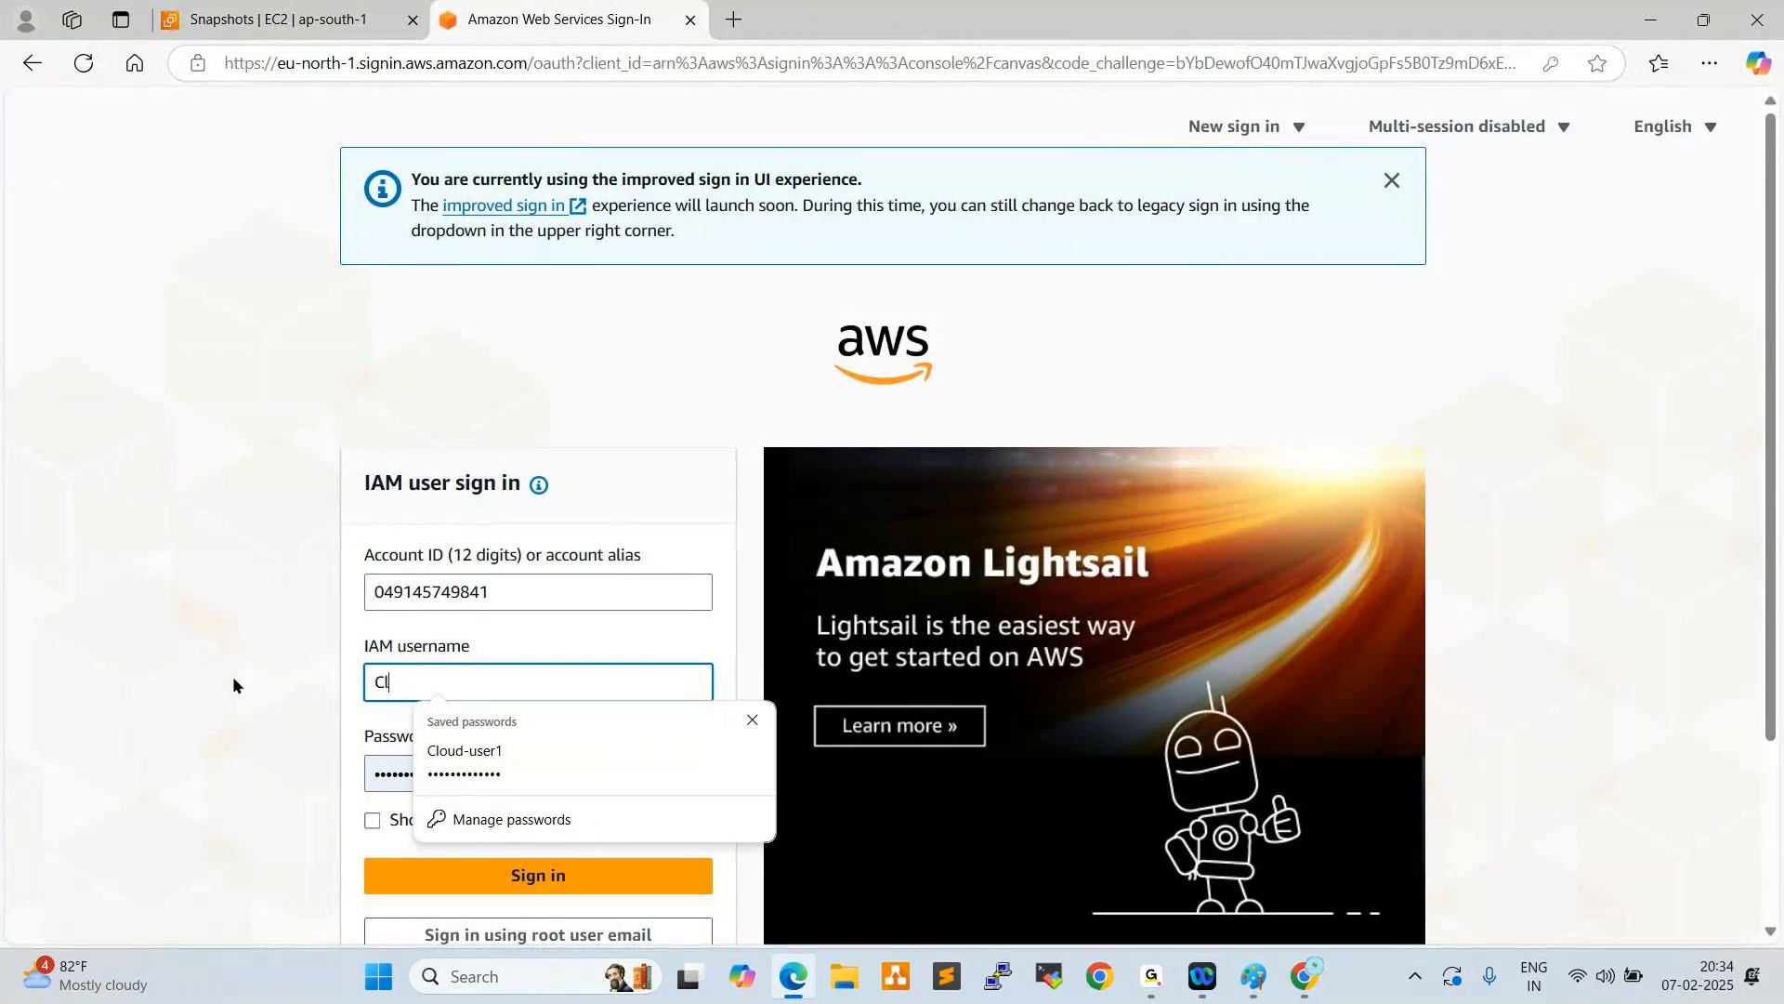
pyautogui.write('-User')
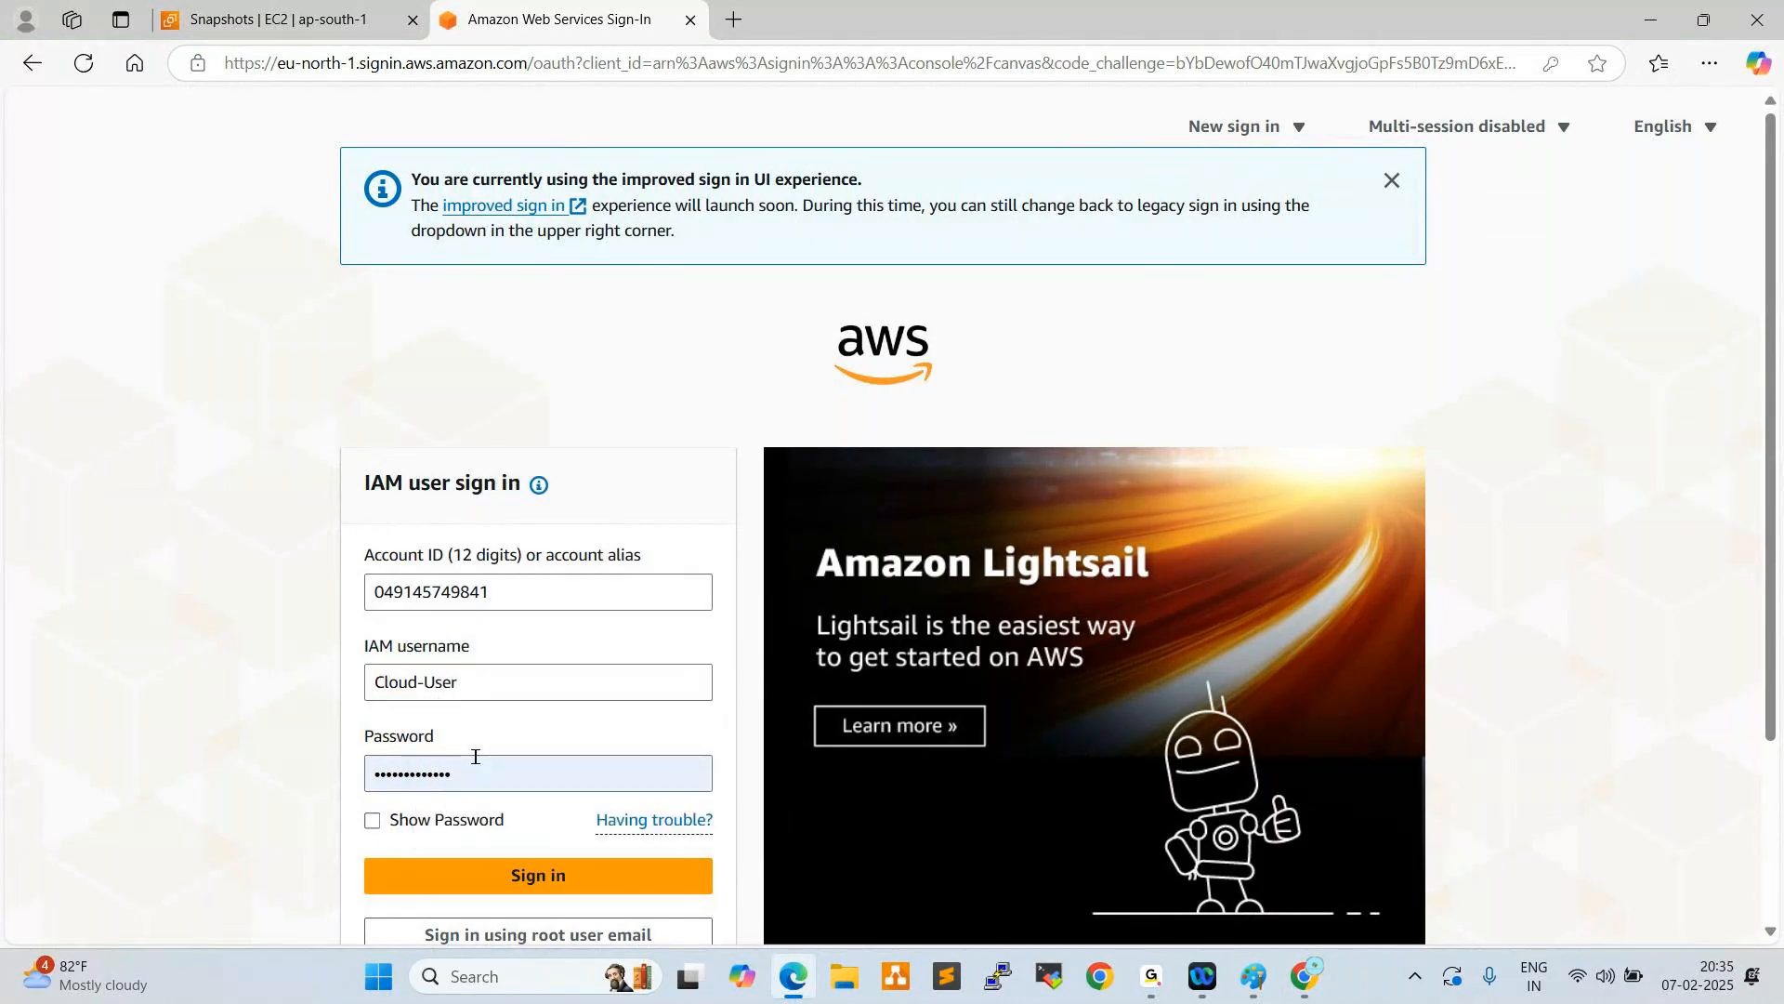
pyautogui.click(534, 877)
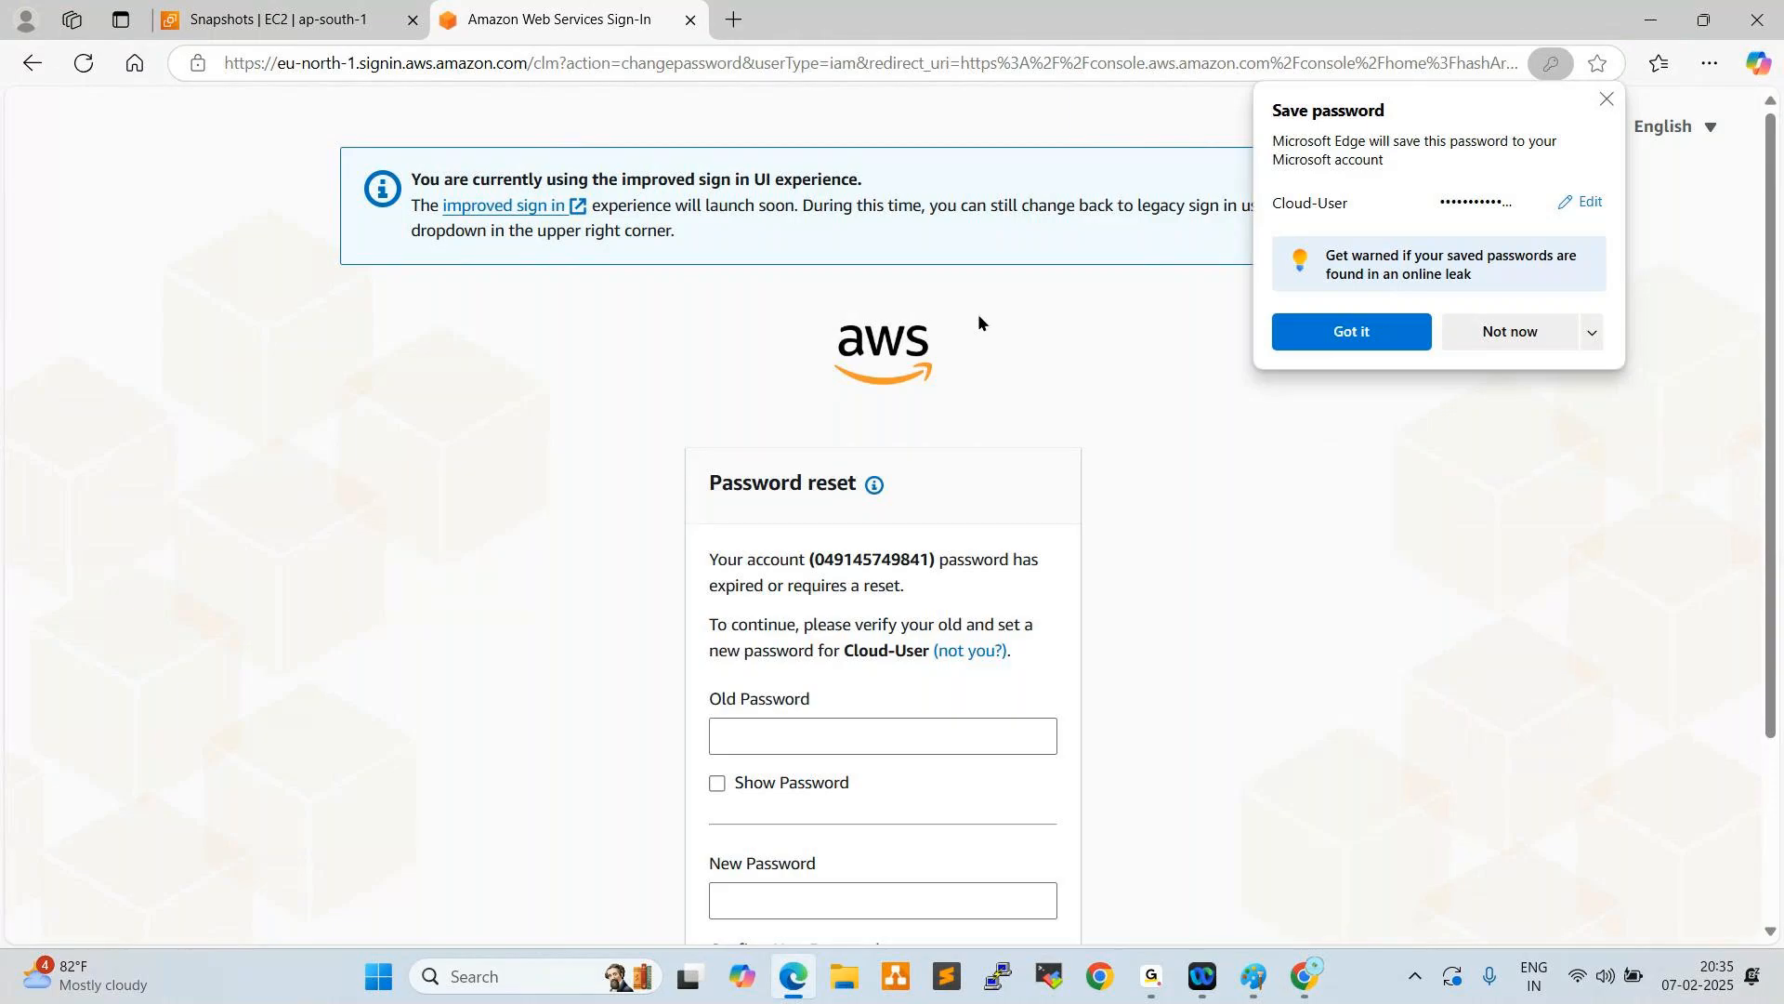
# - Reset Cloud-User's password by entering the old password, entering and confirming a new password, and submitting the change
pyautogui.scroll(-3, 836, 446)
pyautogui.click(780, 478)
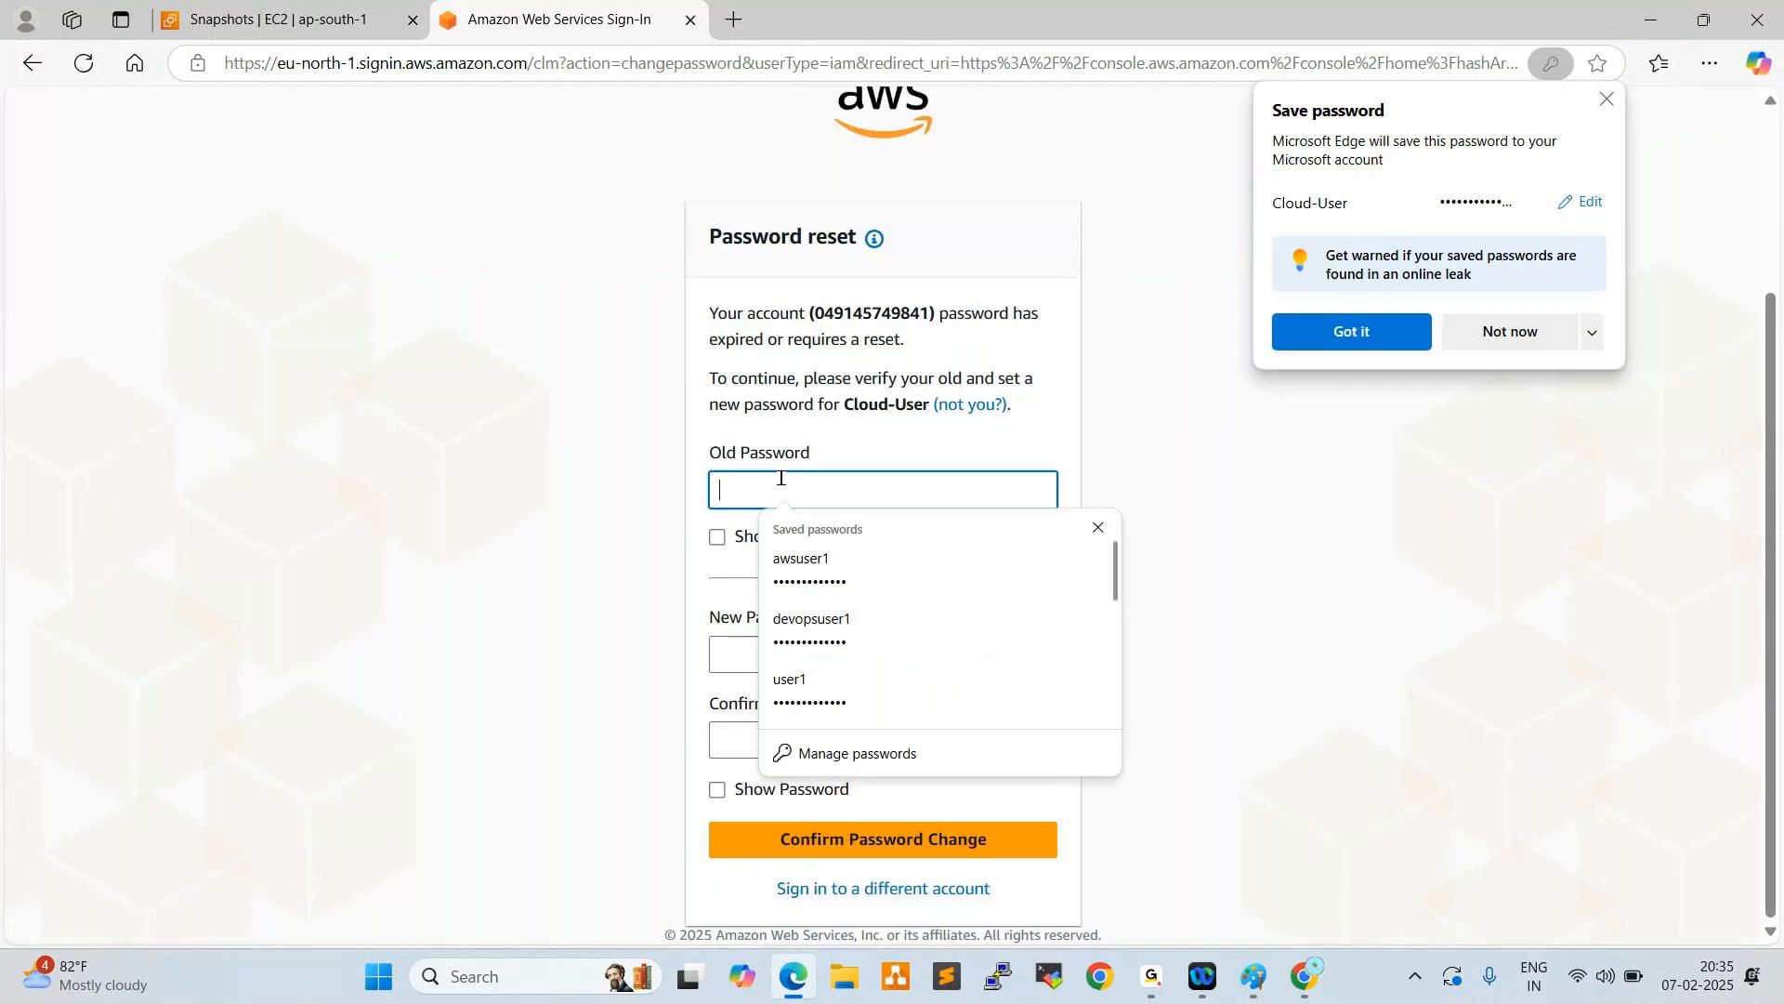
pyautogui.write('•••••••••')
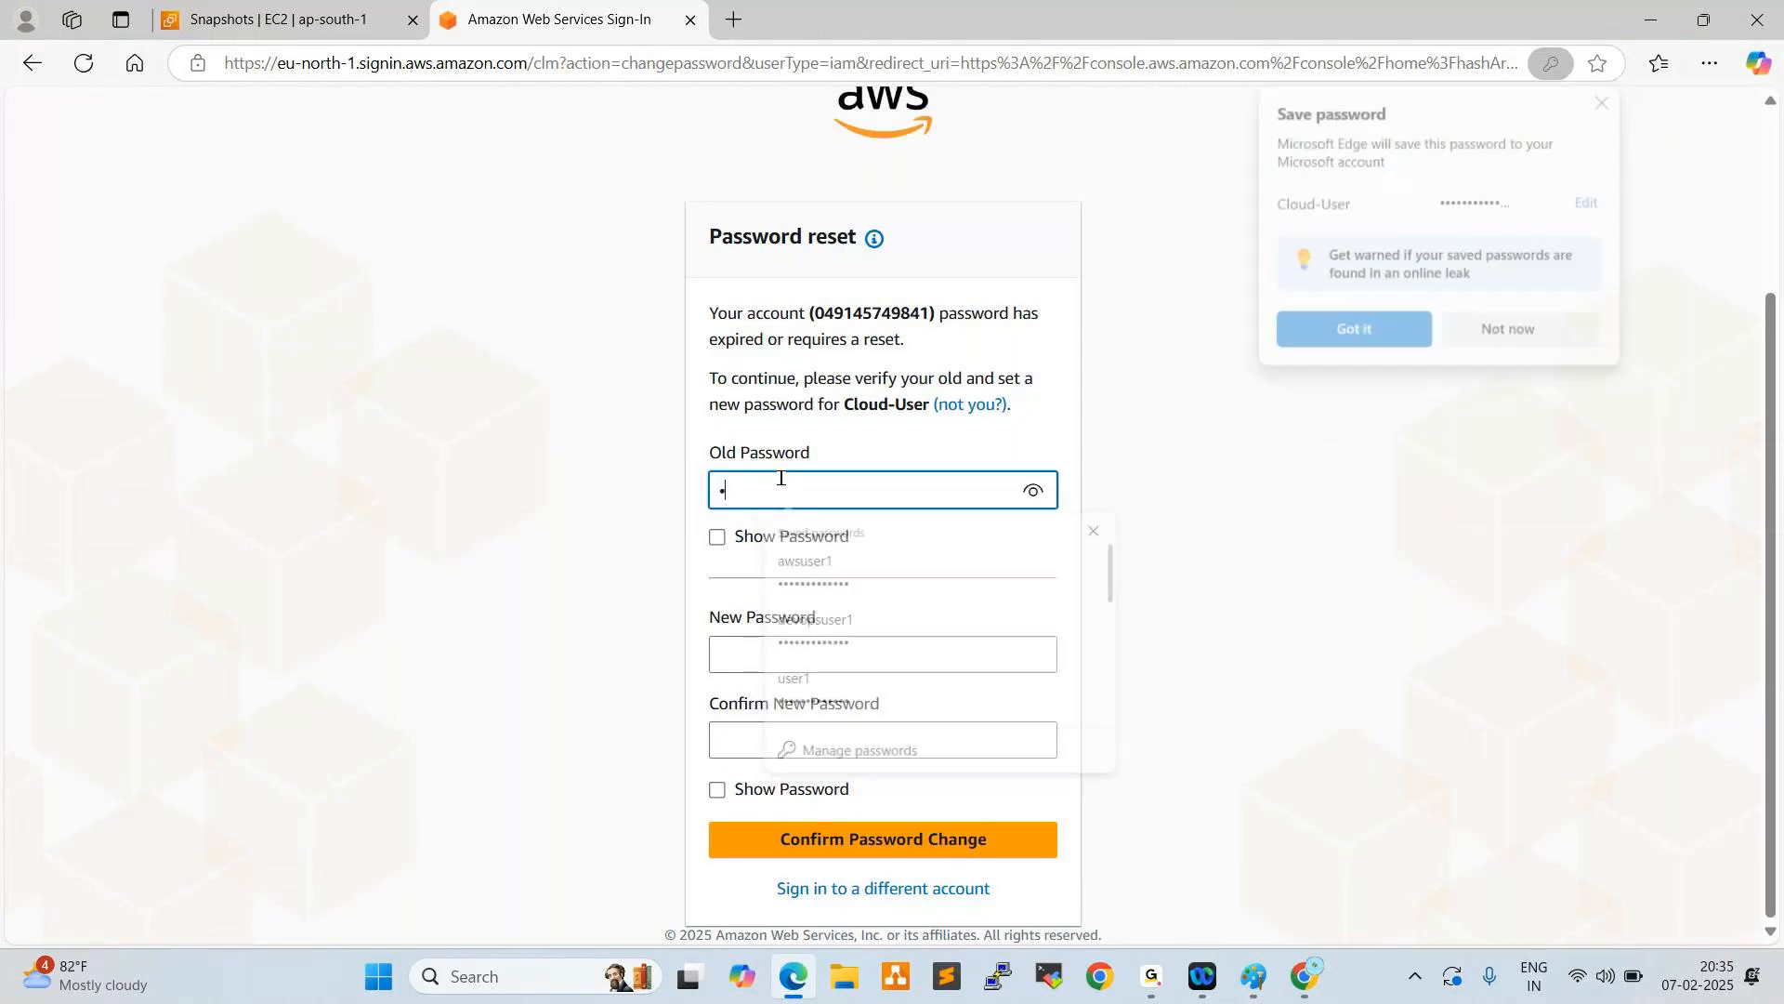
pyautogui.write('••••')
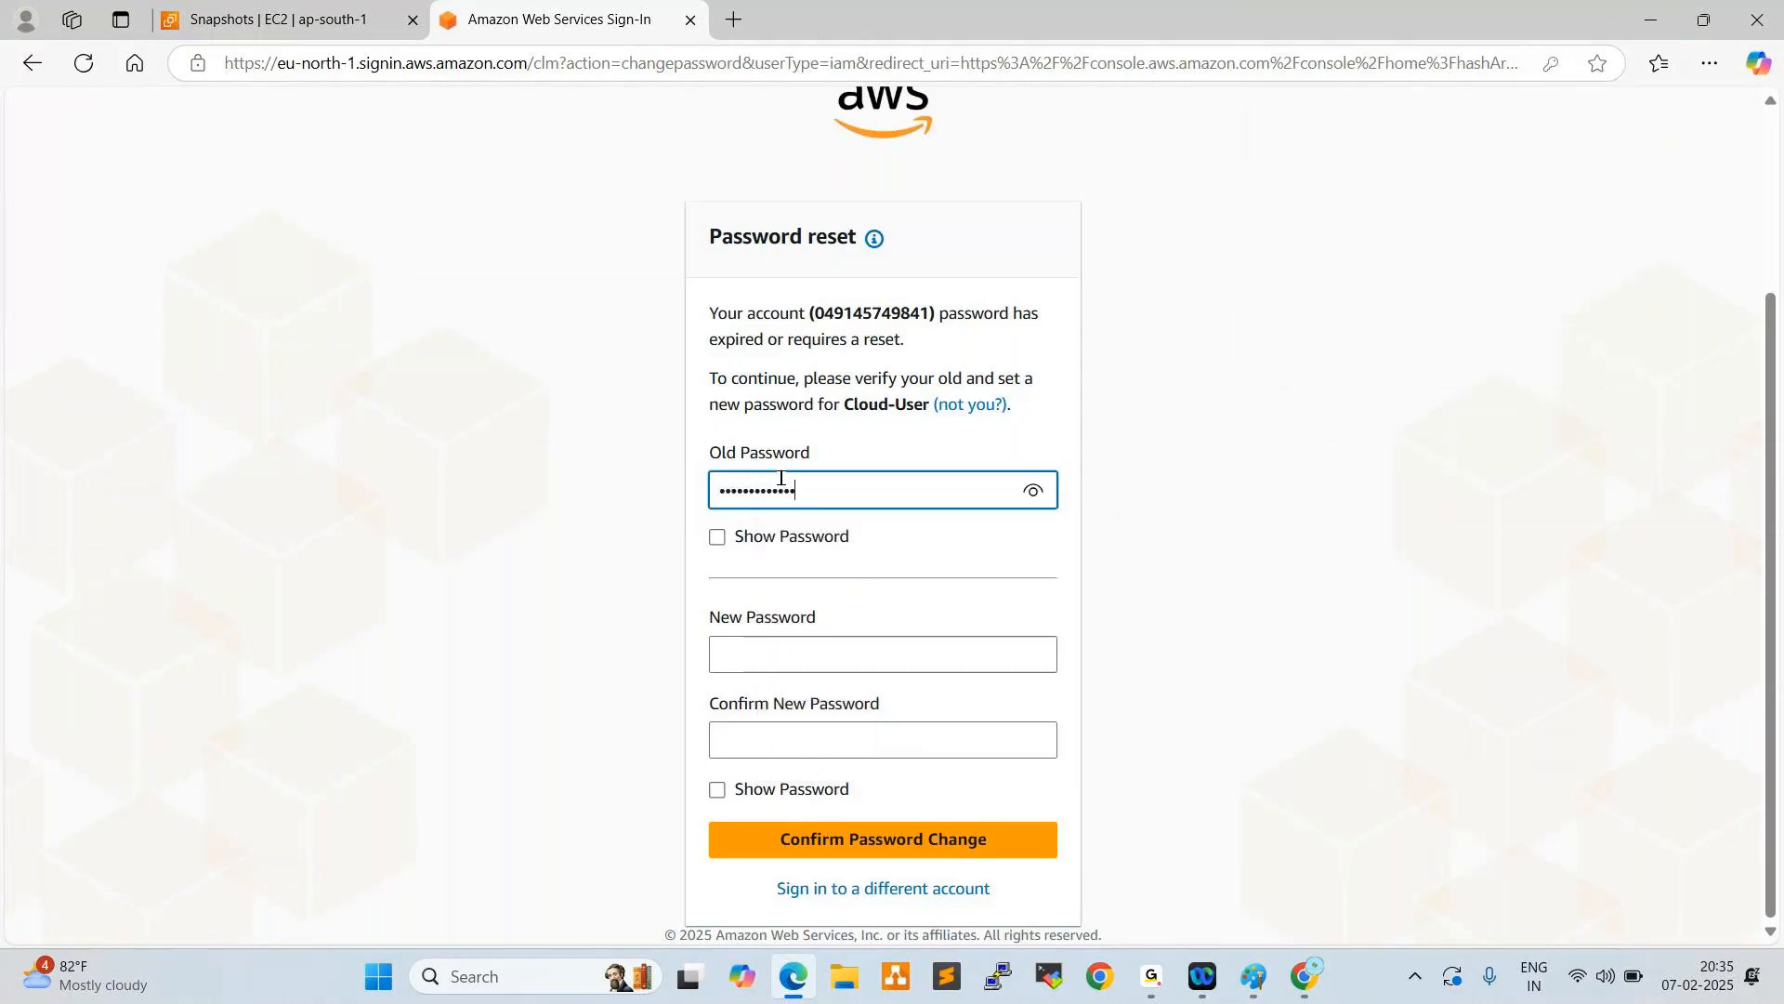
pyautogui.press('Tab')
pyautogui.press('Tab')
pyautogui.write('•••••••••••••••')
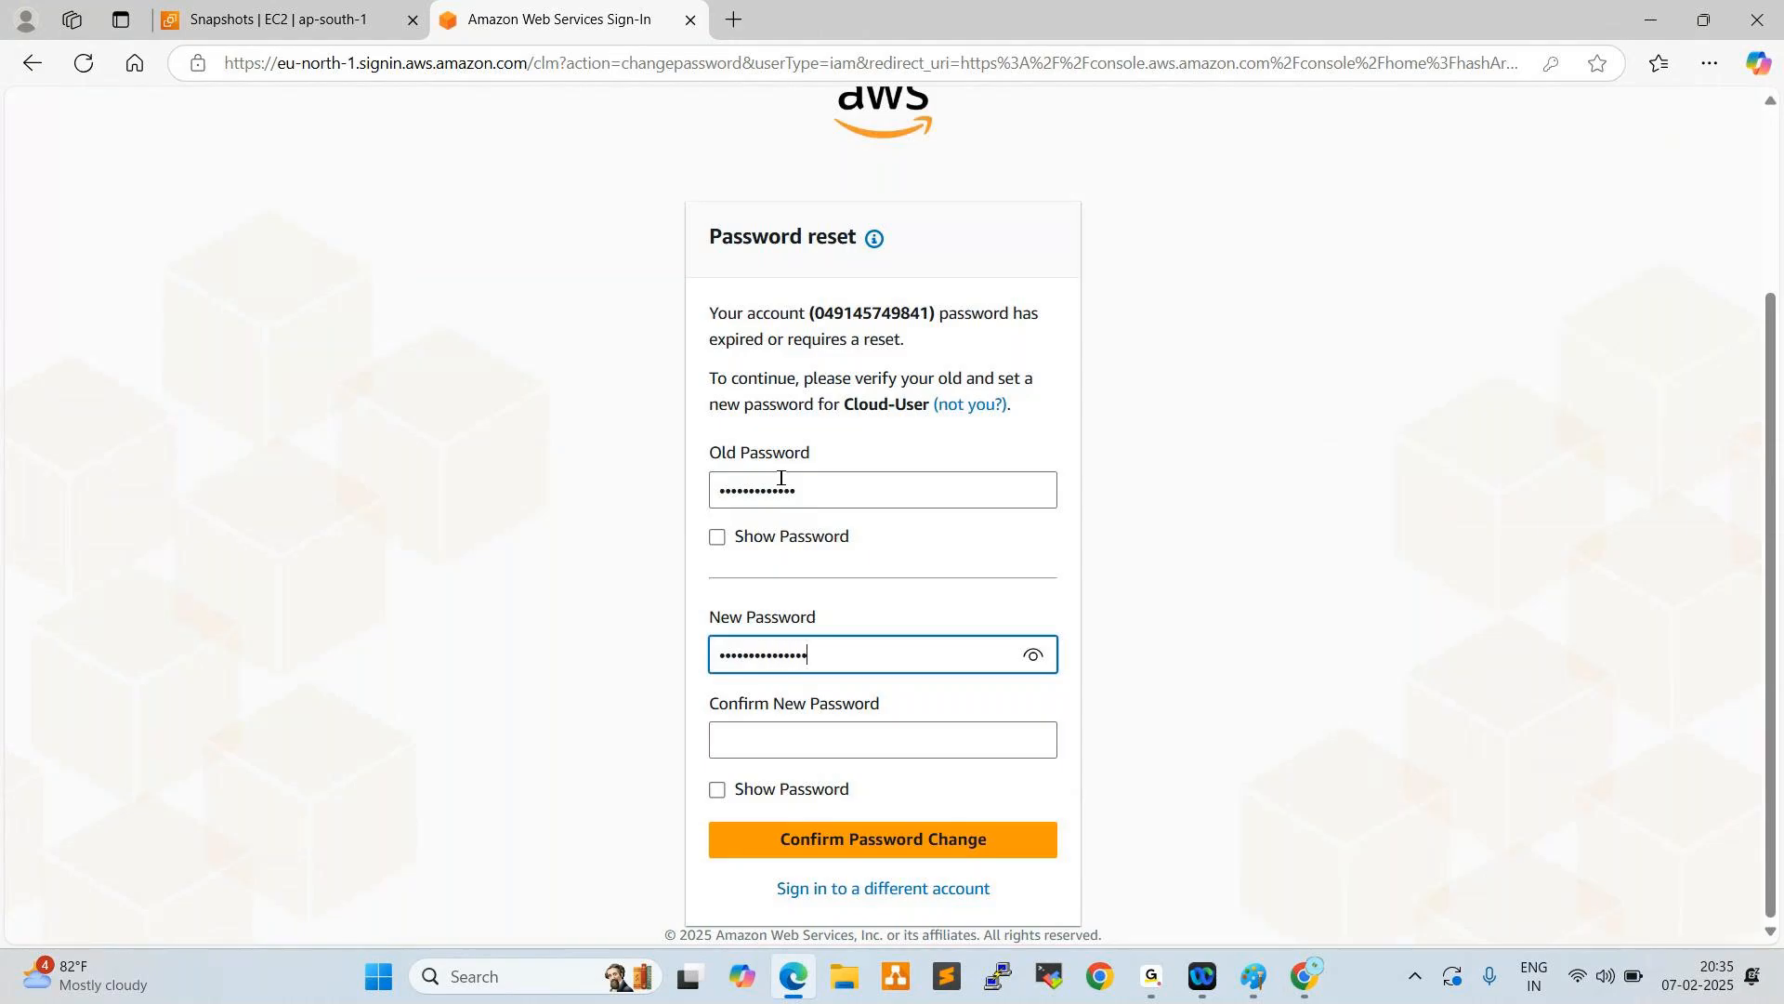
pyautogui.press('Tab')
pyautogui.write('•••')
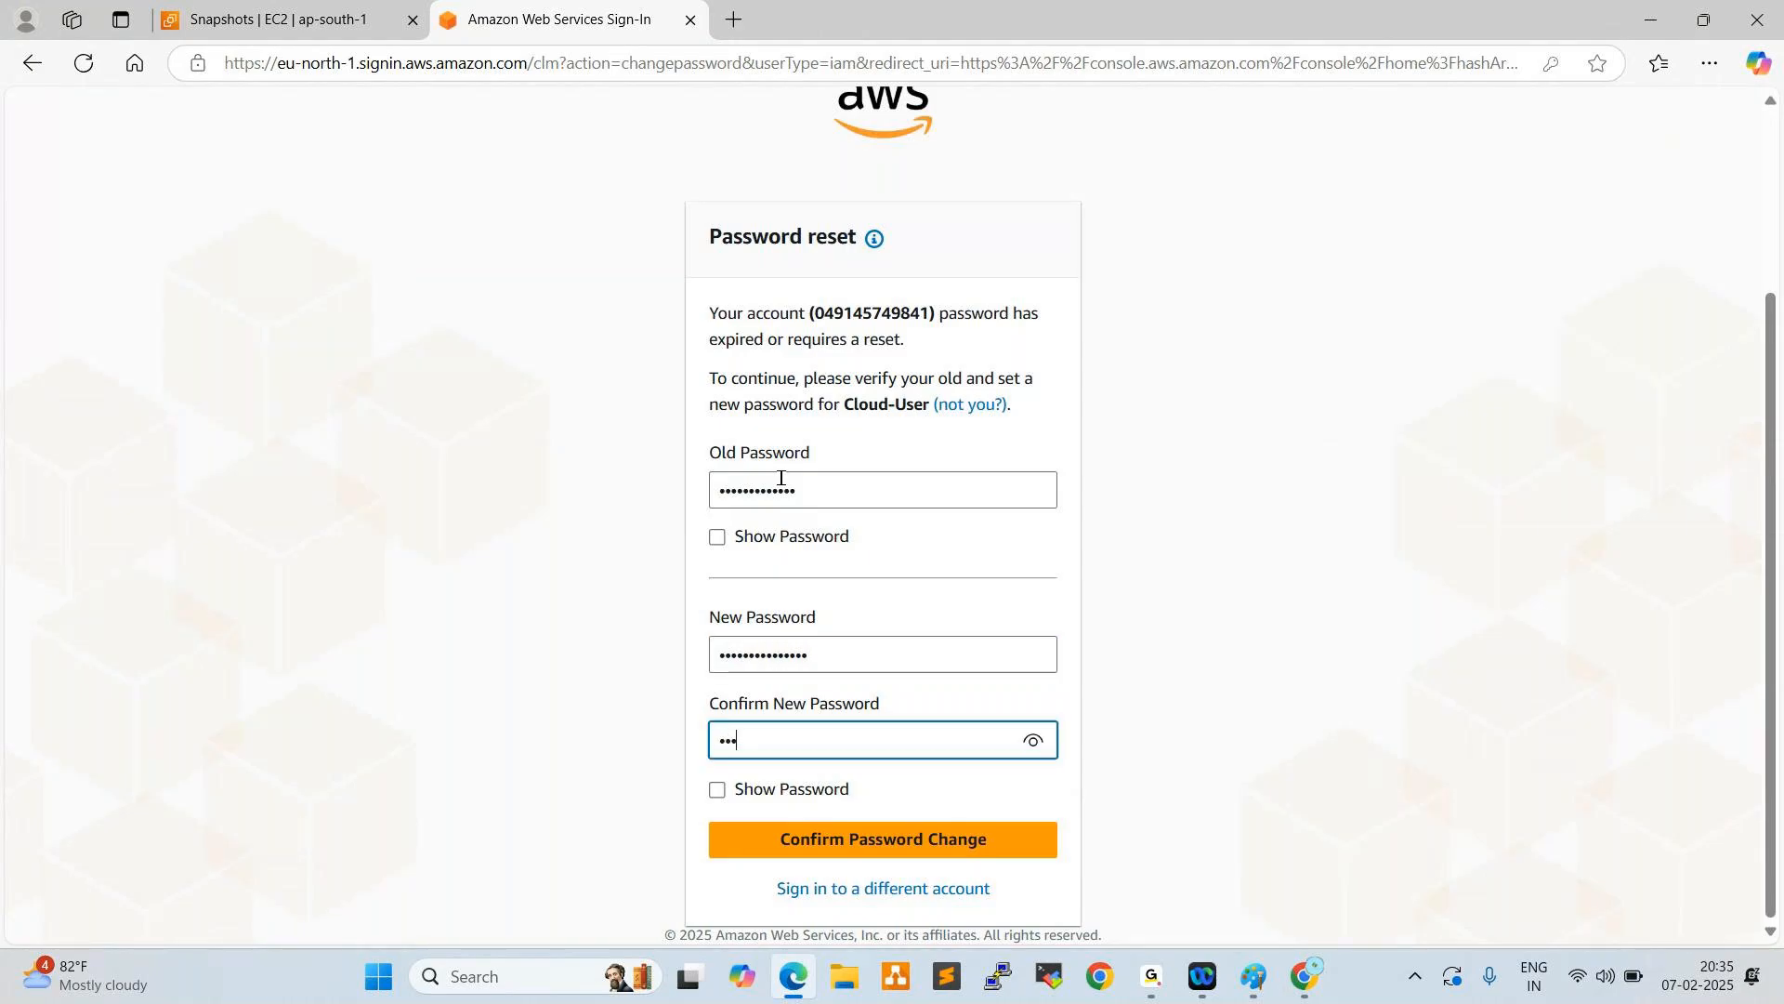
pyautogui.write('••••••••••••')
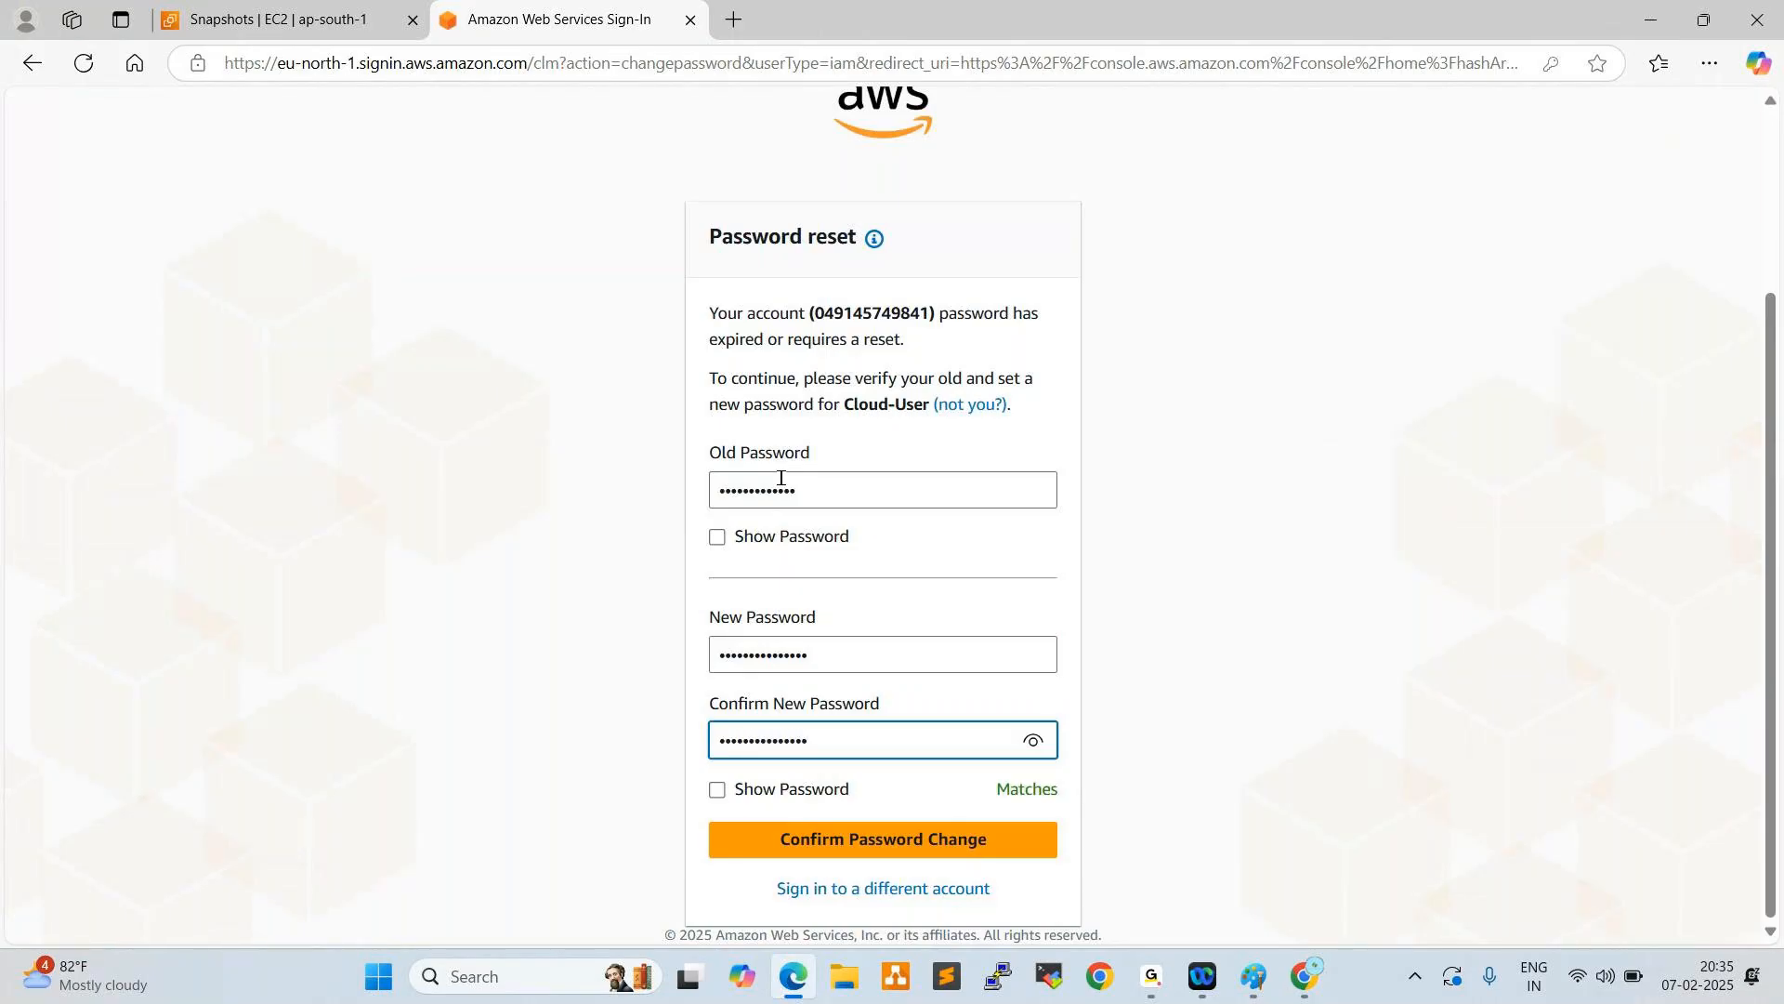
pyautogui.click(815, 848)
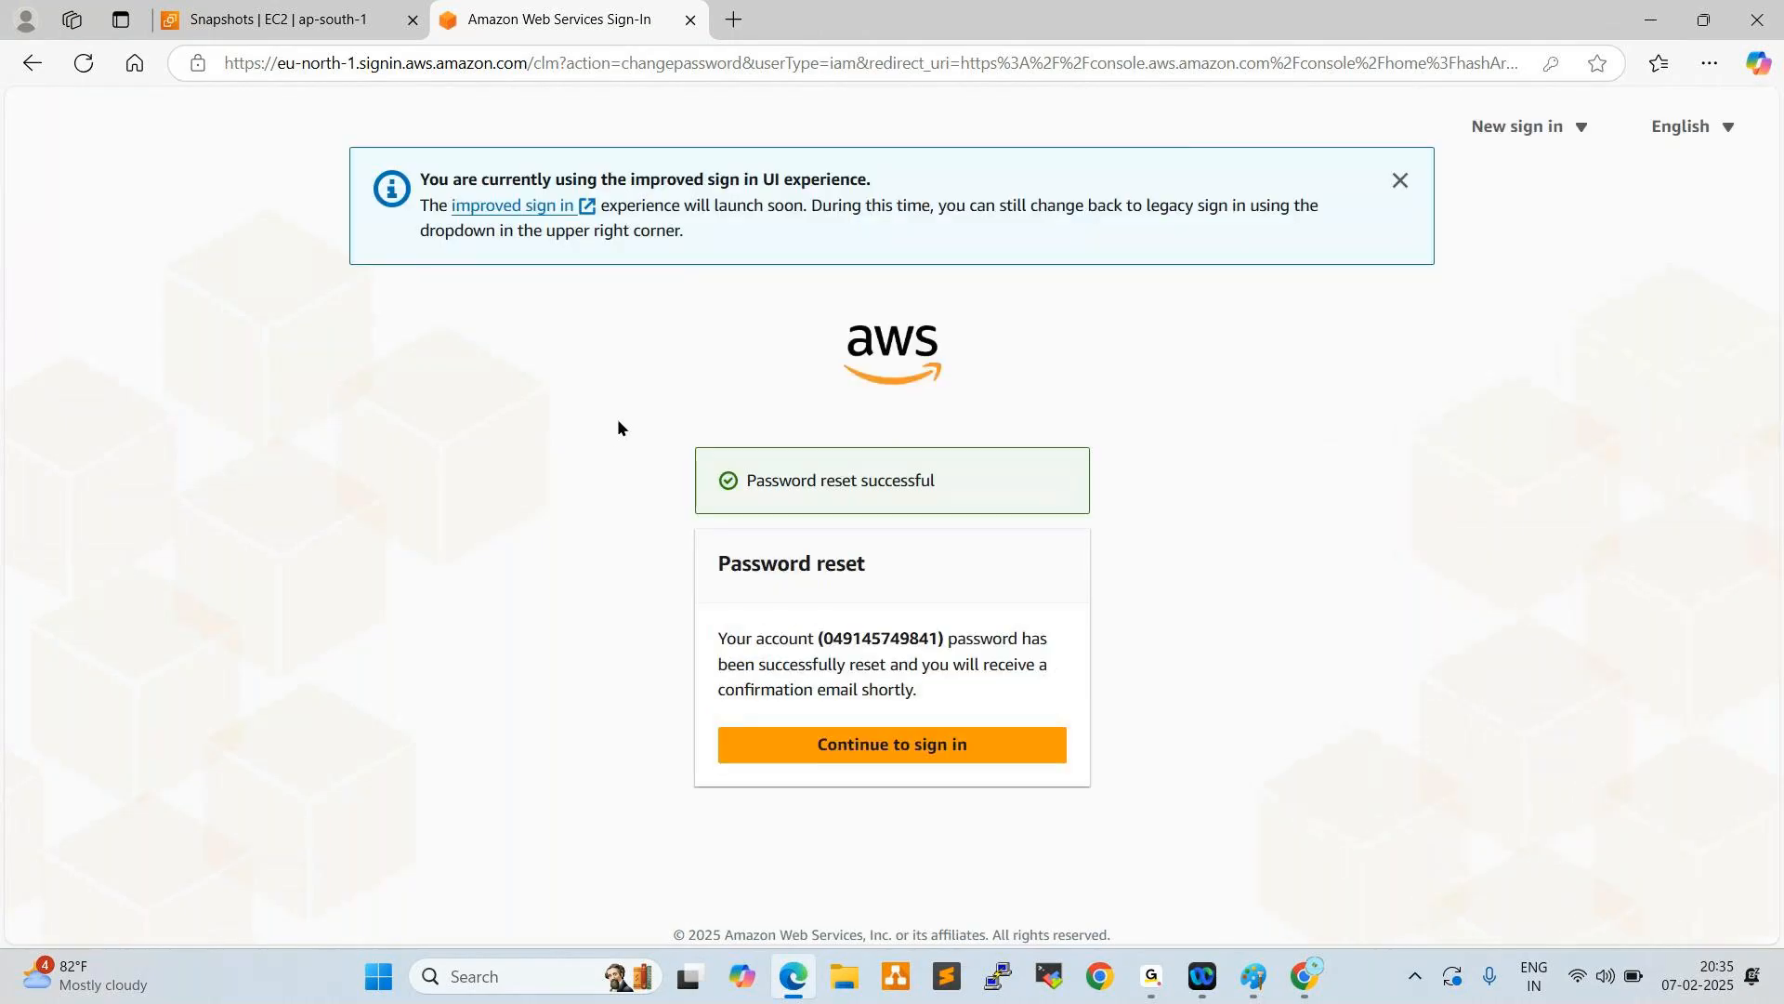
# - Continue signing in to the AWS console as Cloud-User and check the DevOps-User1 session in the earlier Snapshots tab
pyautogui.moveTo(719, 563); pyautogui.dragTo(866, 566)
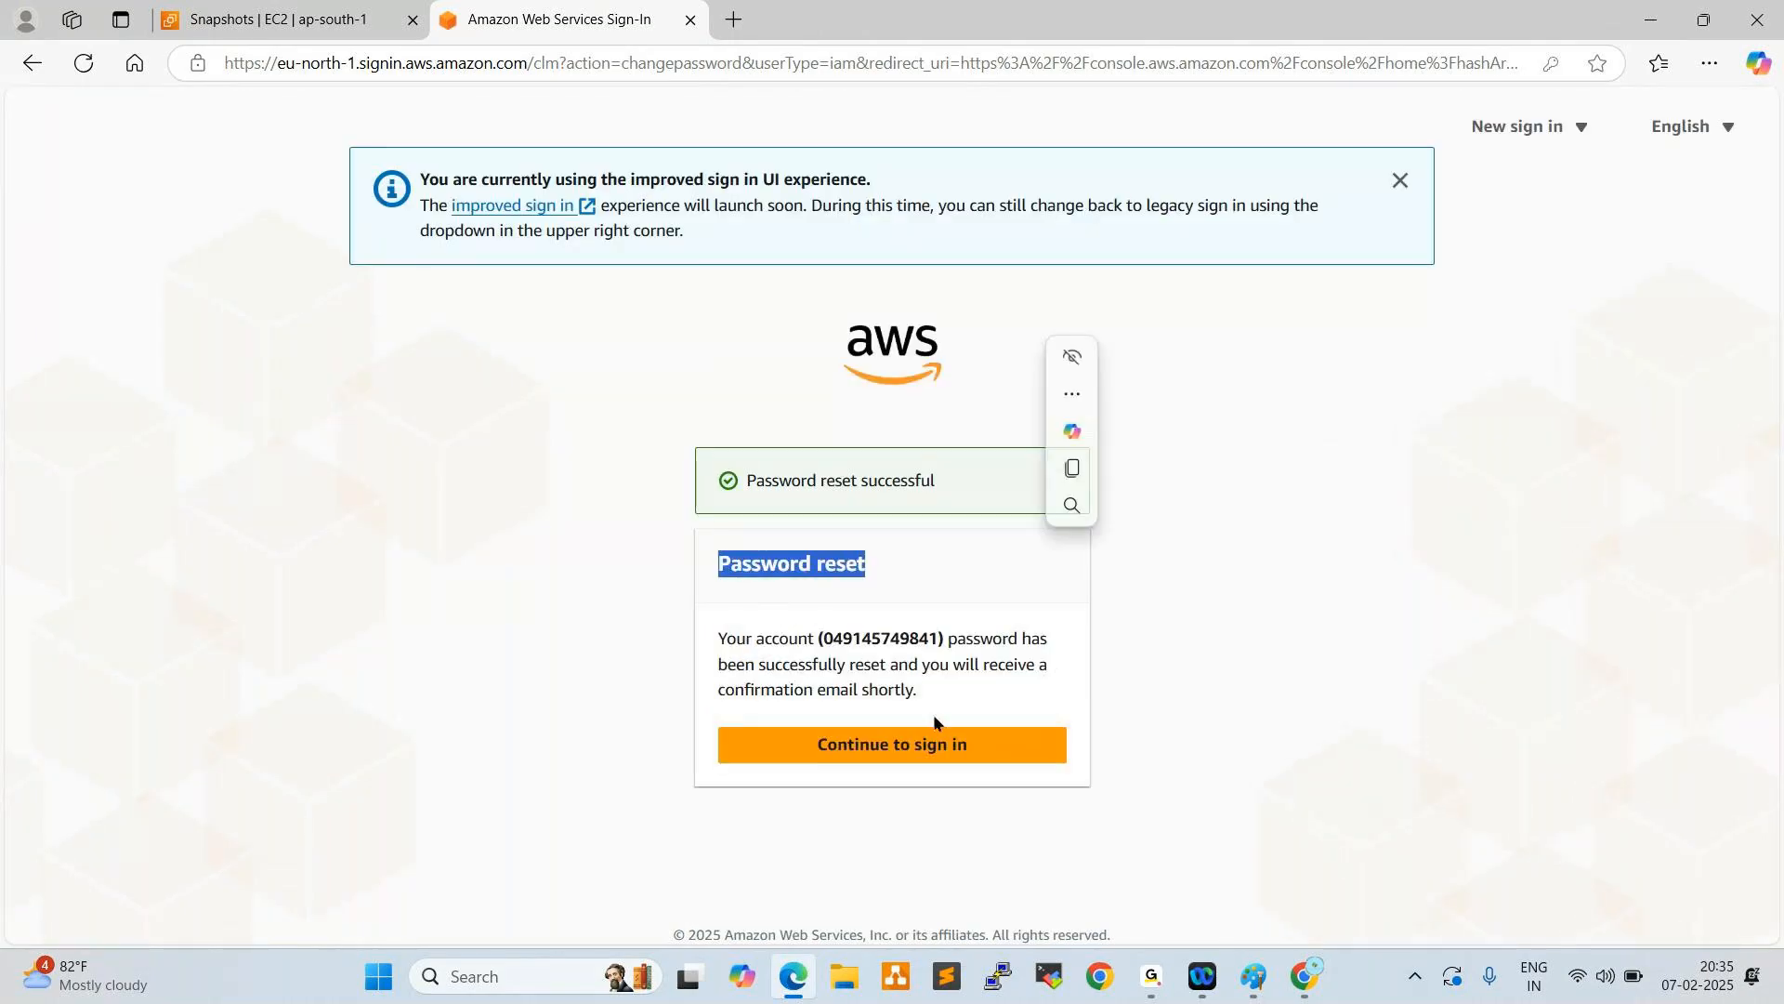
pyautogui.click(880, 747)
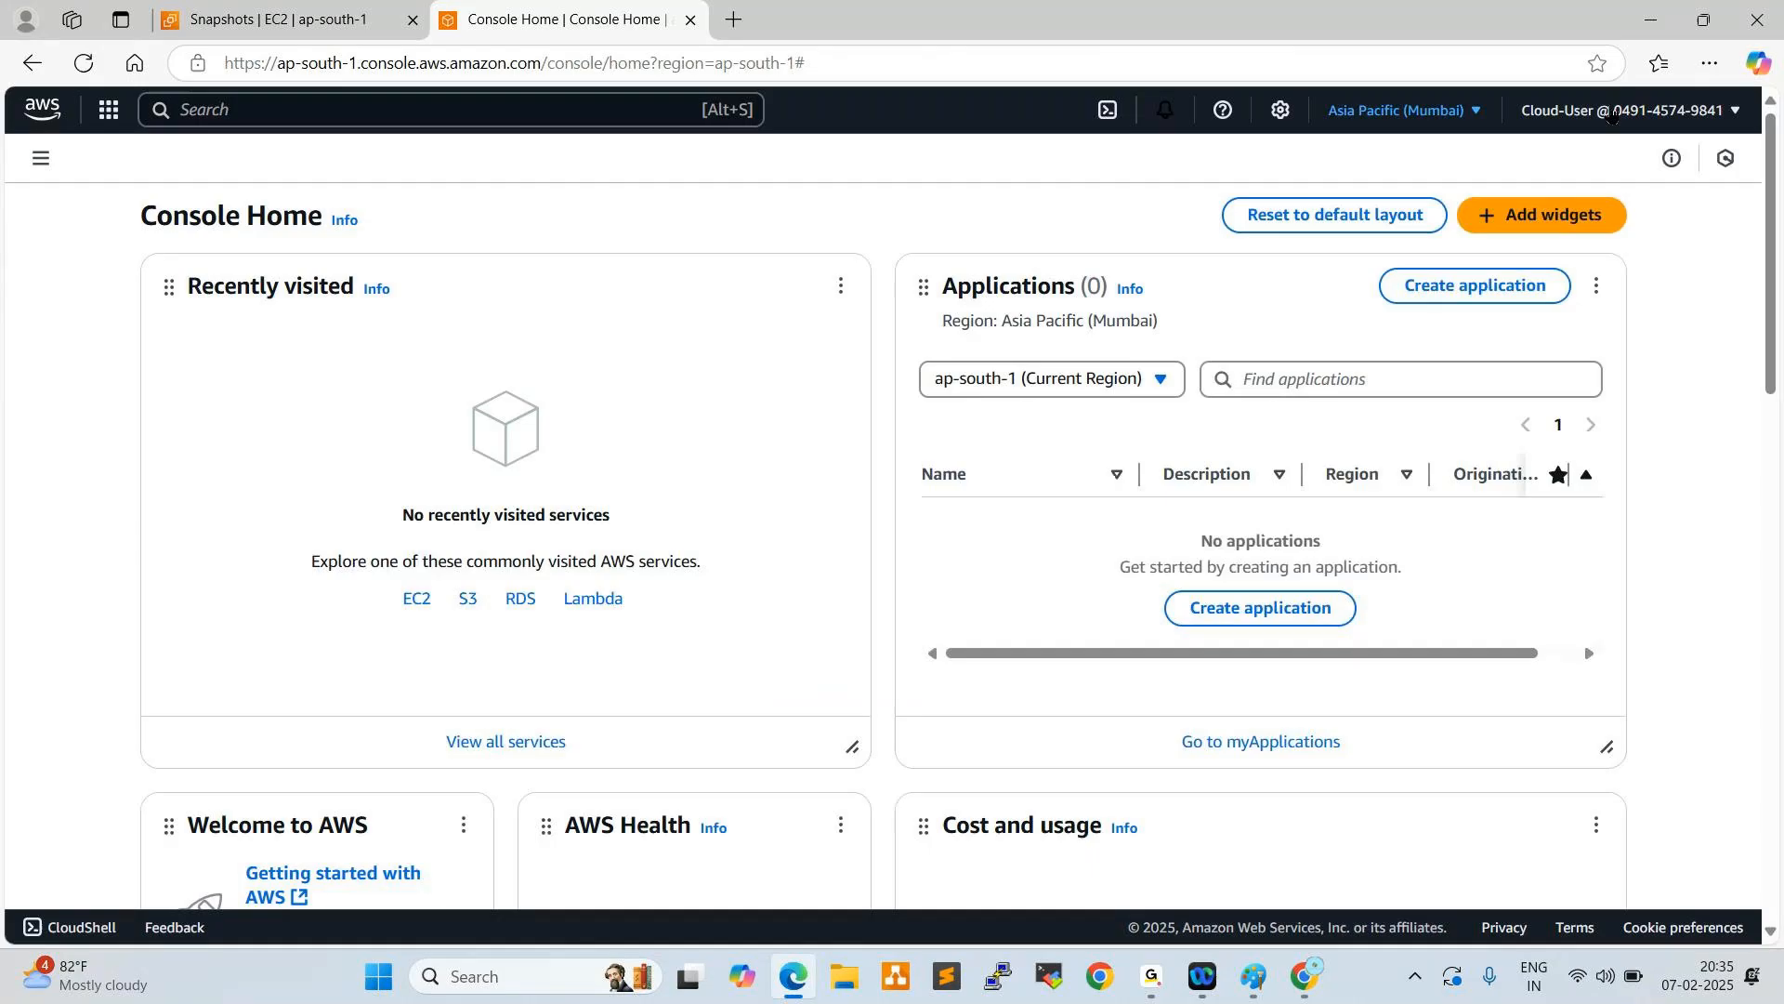
pyautogui.click(298, 19)
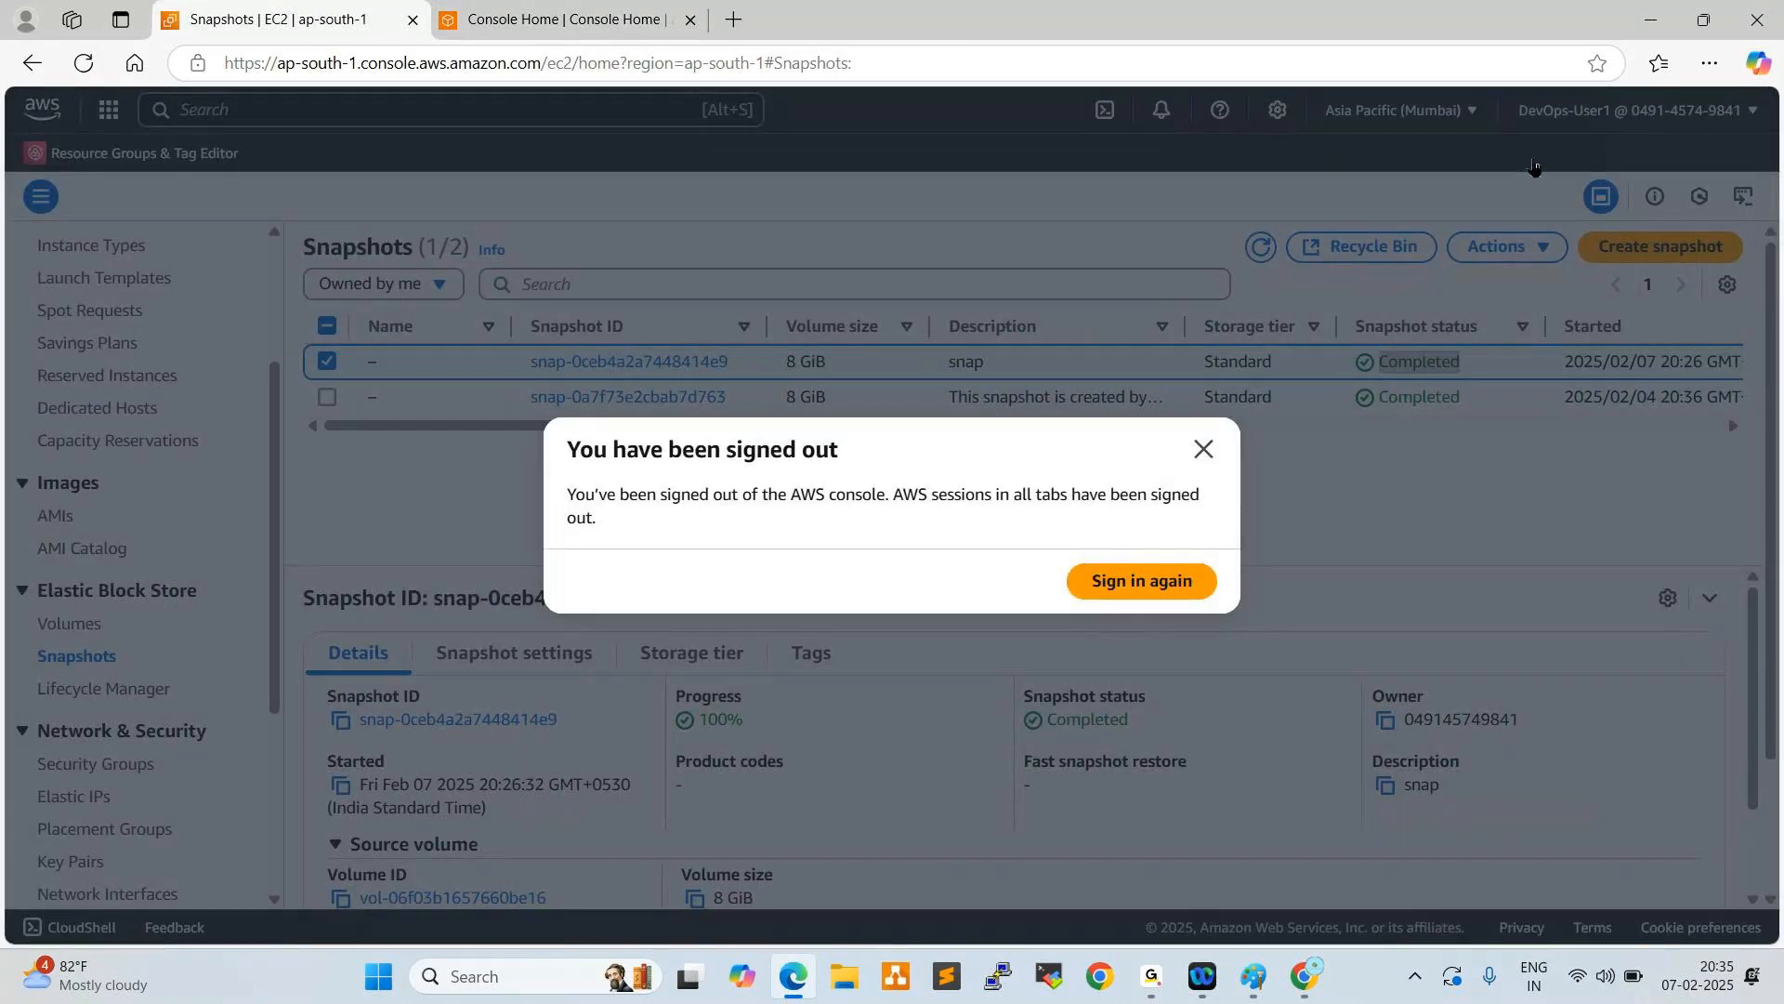
pyautogui.hotkey('ctrl', 'Tab')
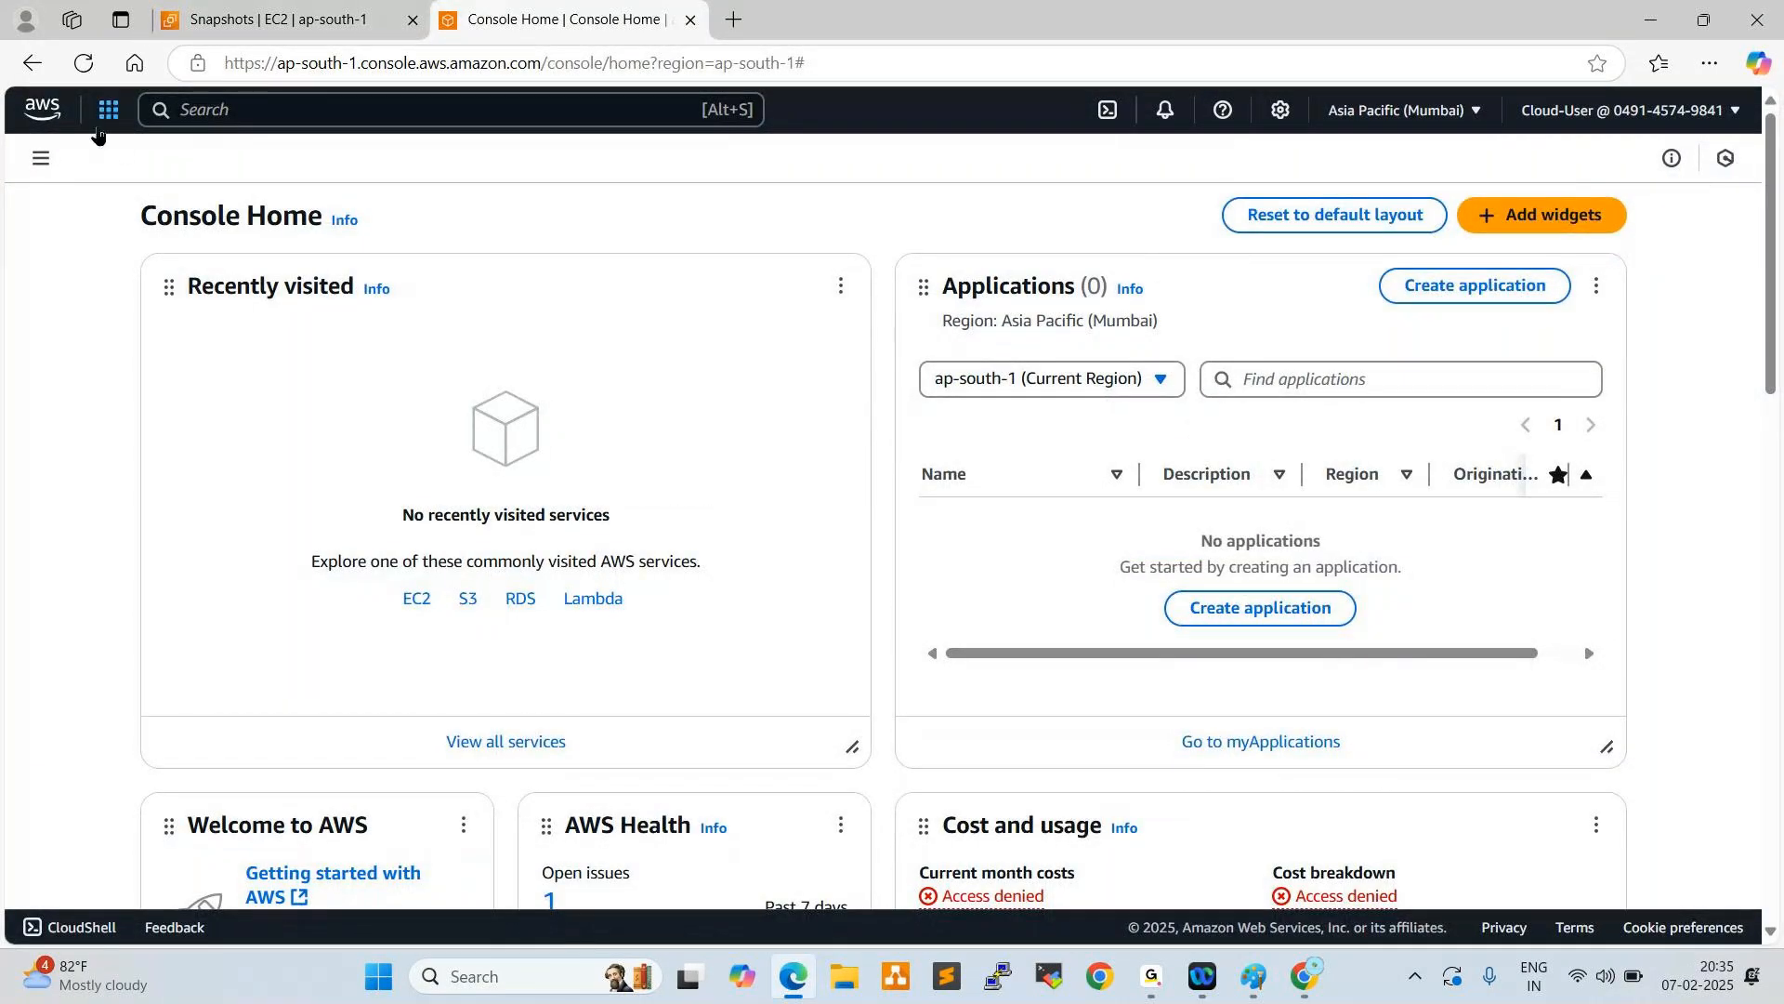
# - Open the EC2 instances list as Cloud-User and start the Test-Server instance
pyautogui.click(40, 158)
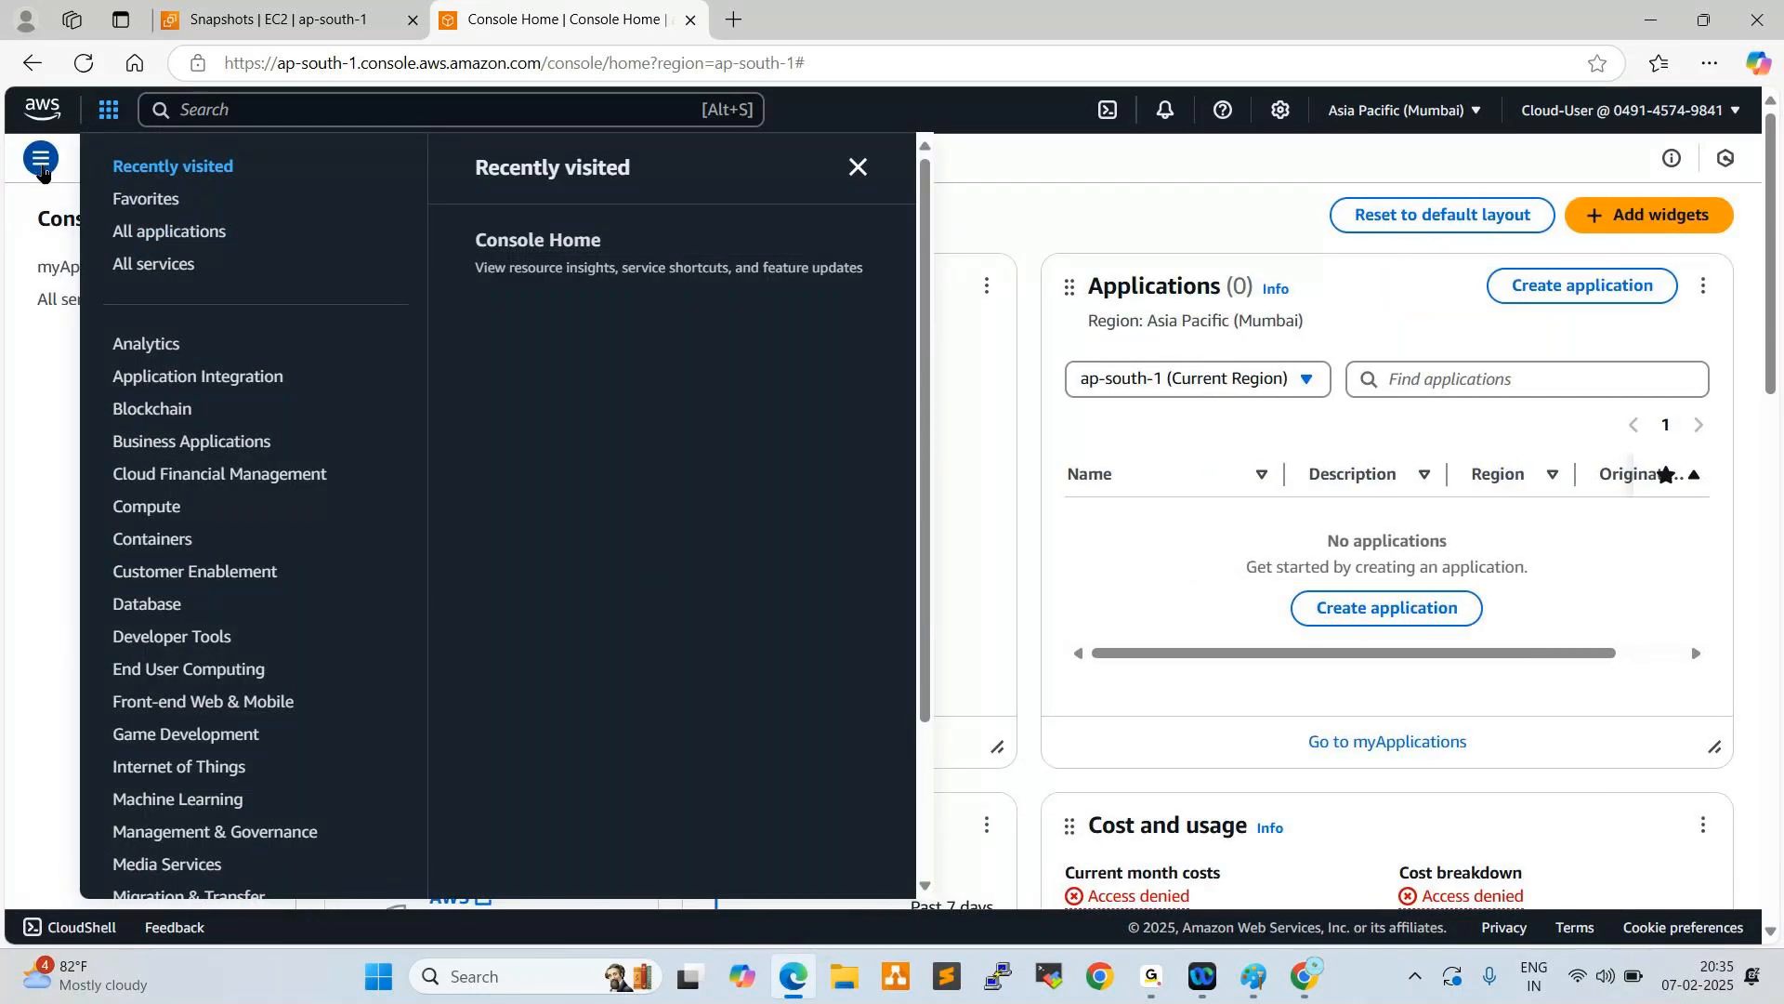
pyautogui.click(164, 521)
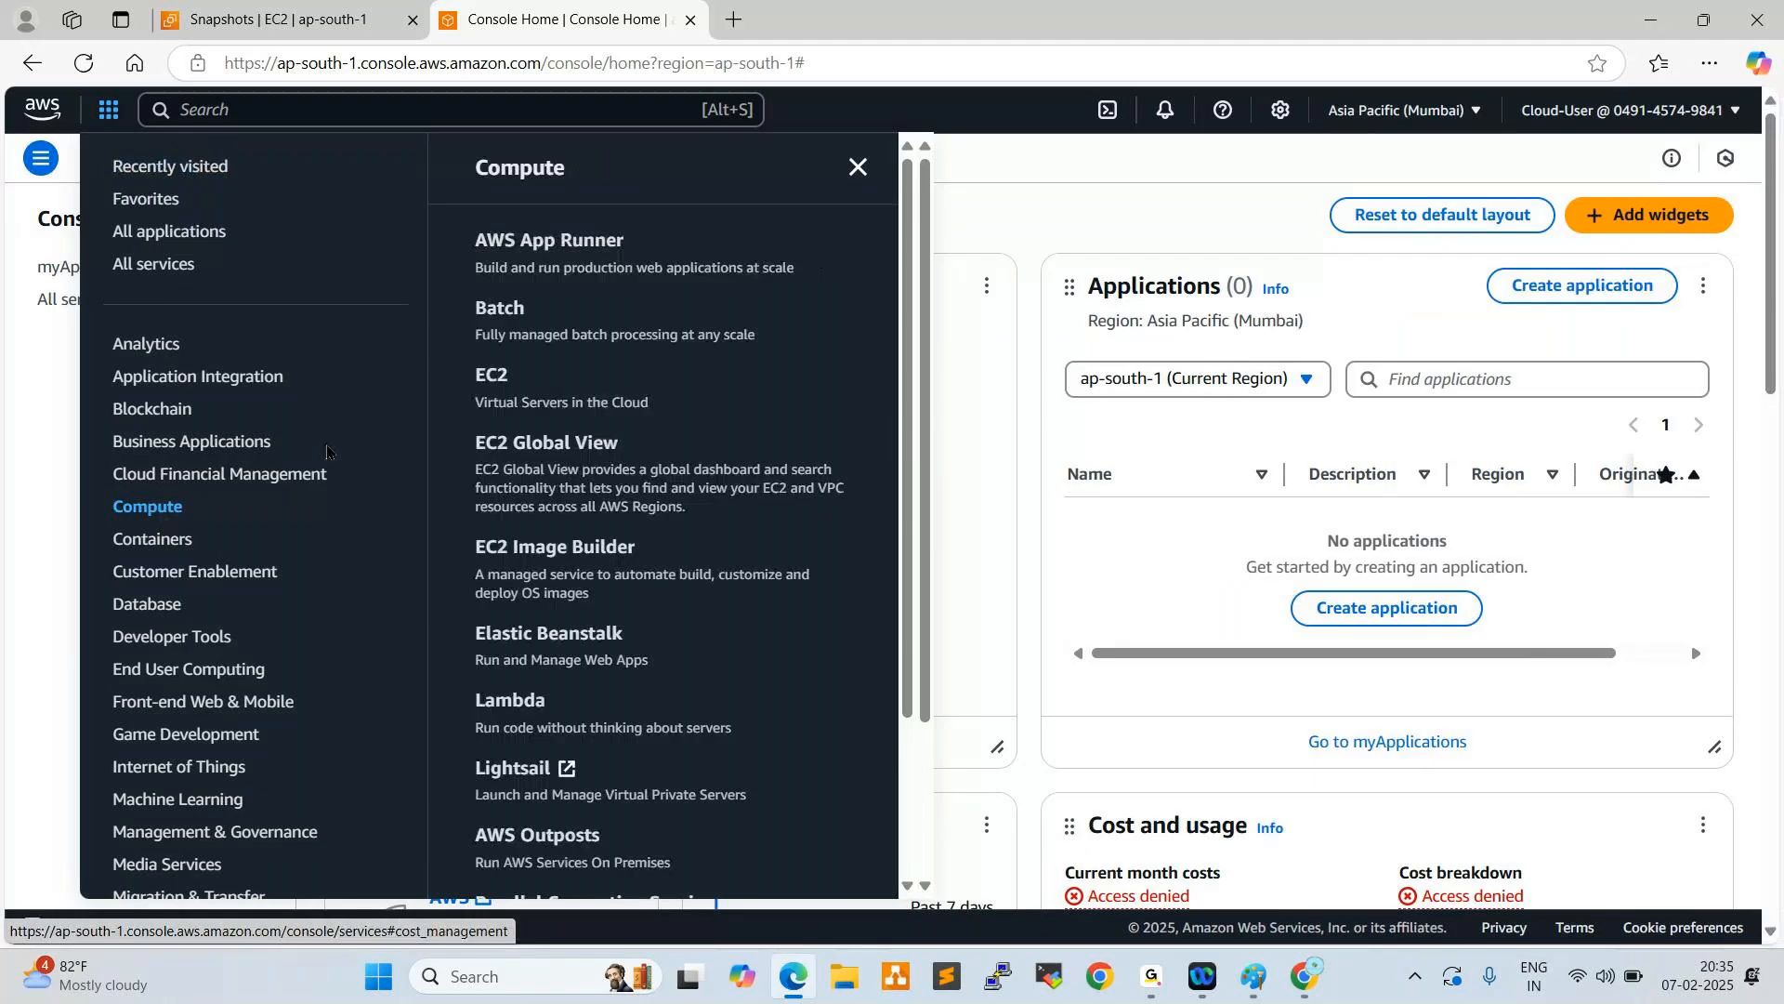
pyautogui.click(492, 383)
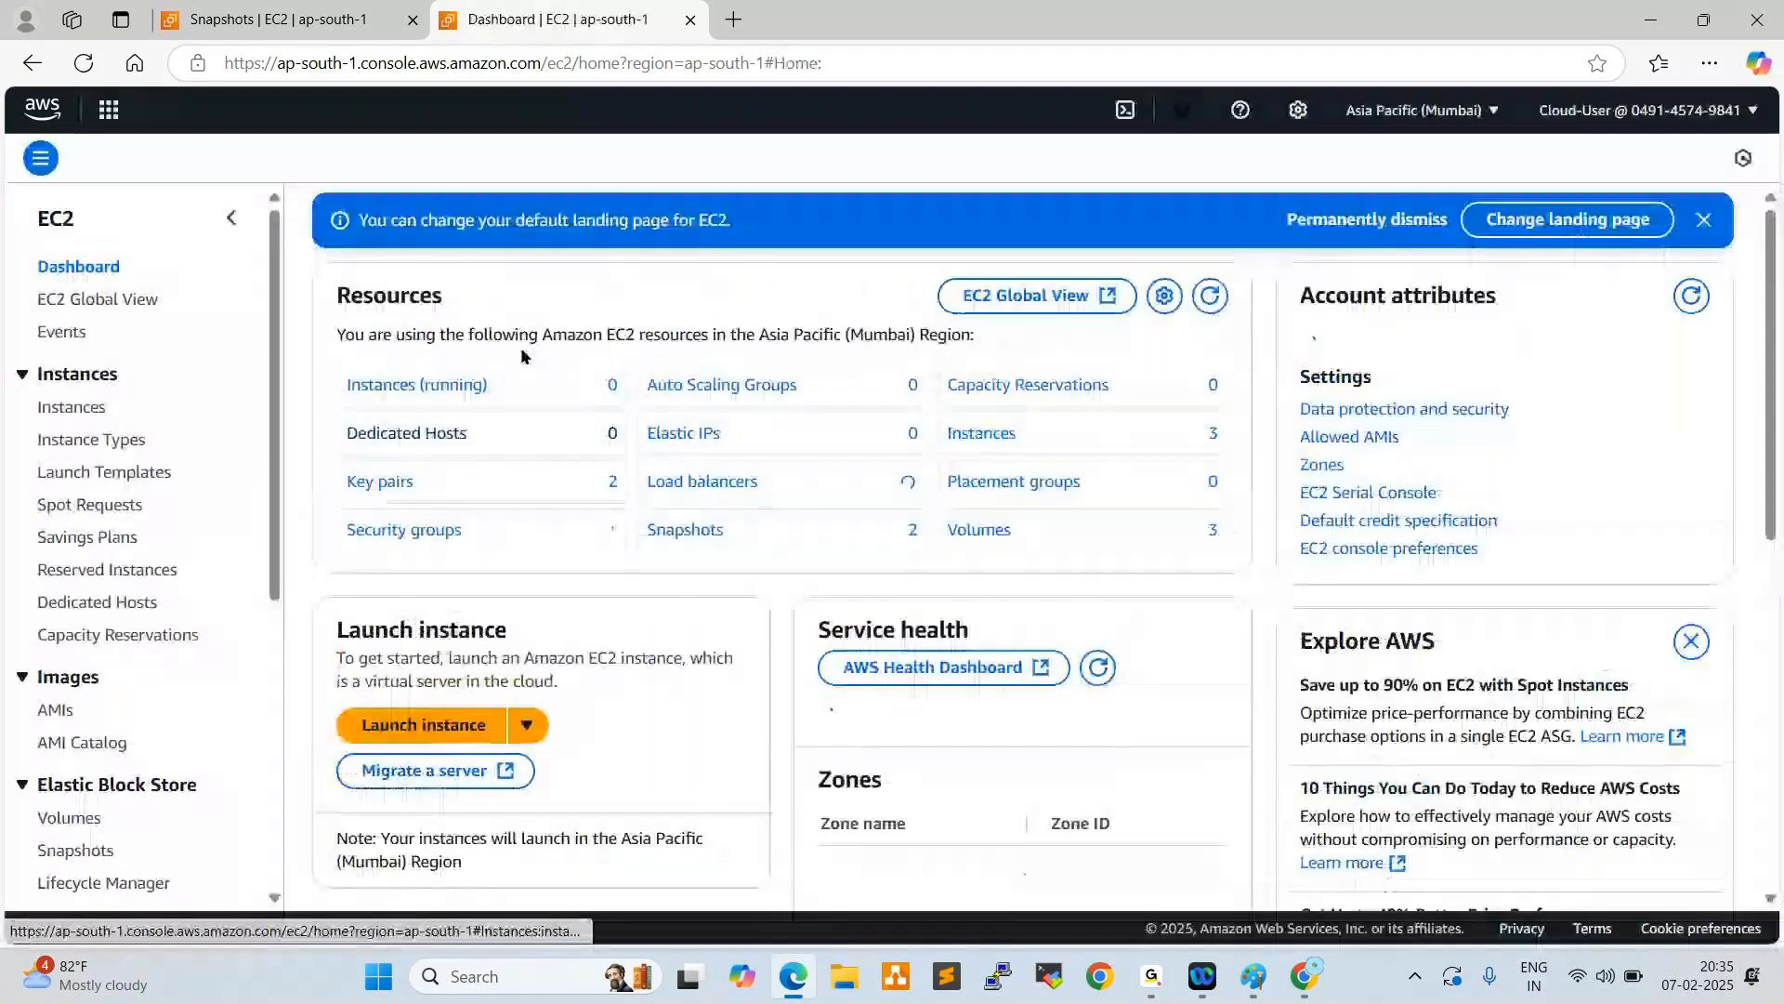
pyautogui.click(94, 448)
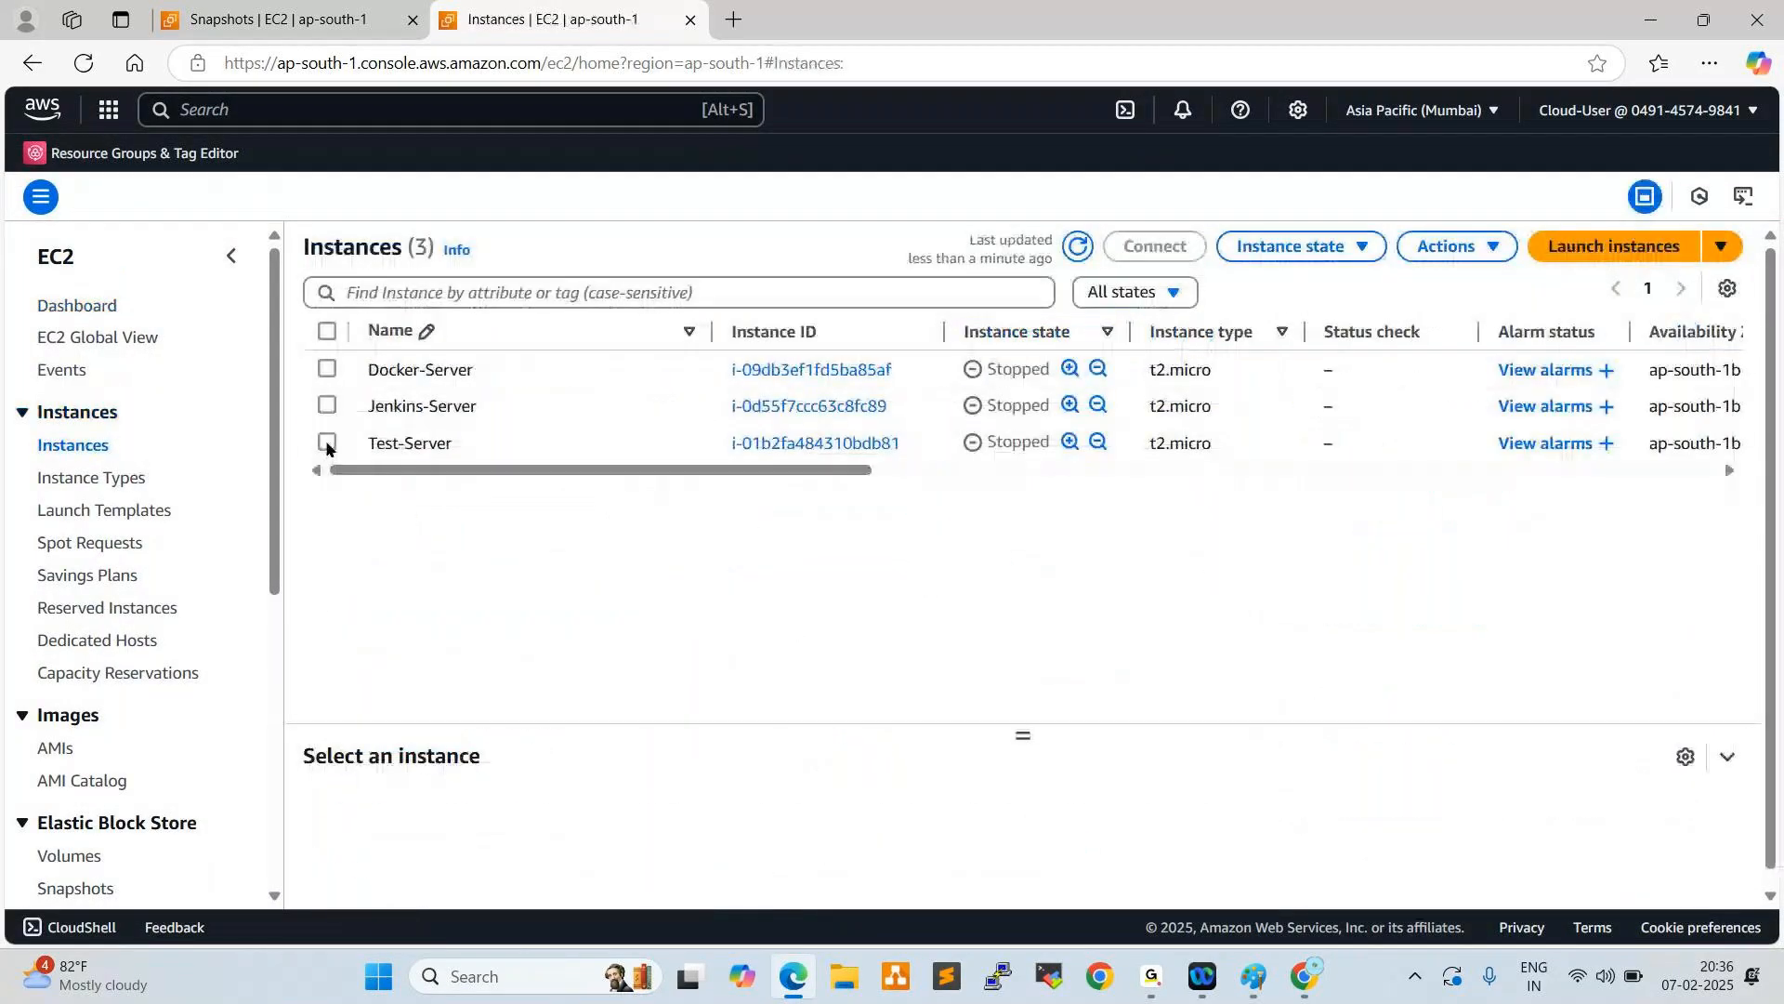
pyautogui.click(328, 445)
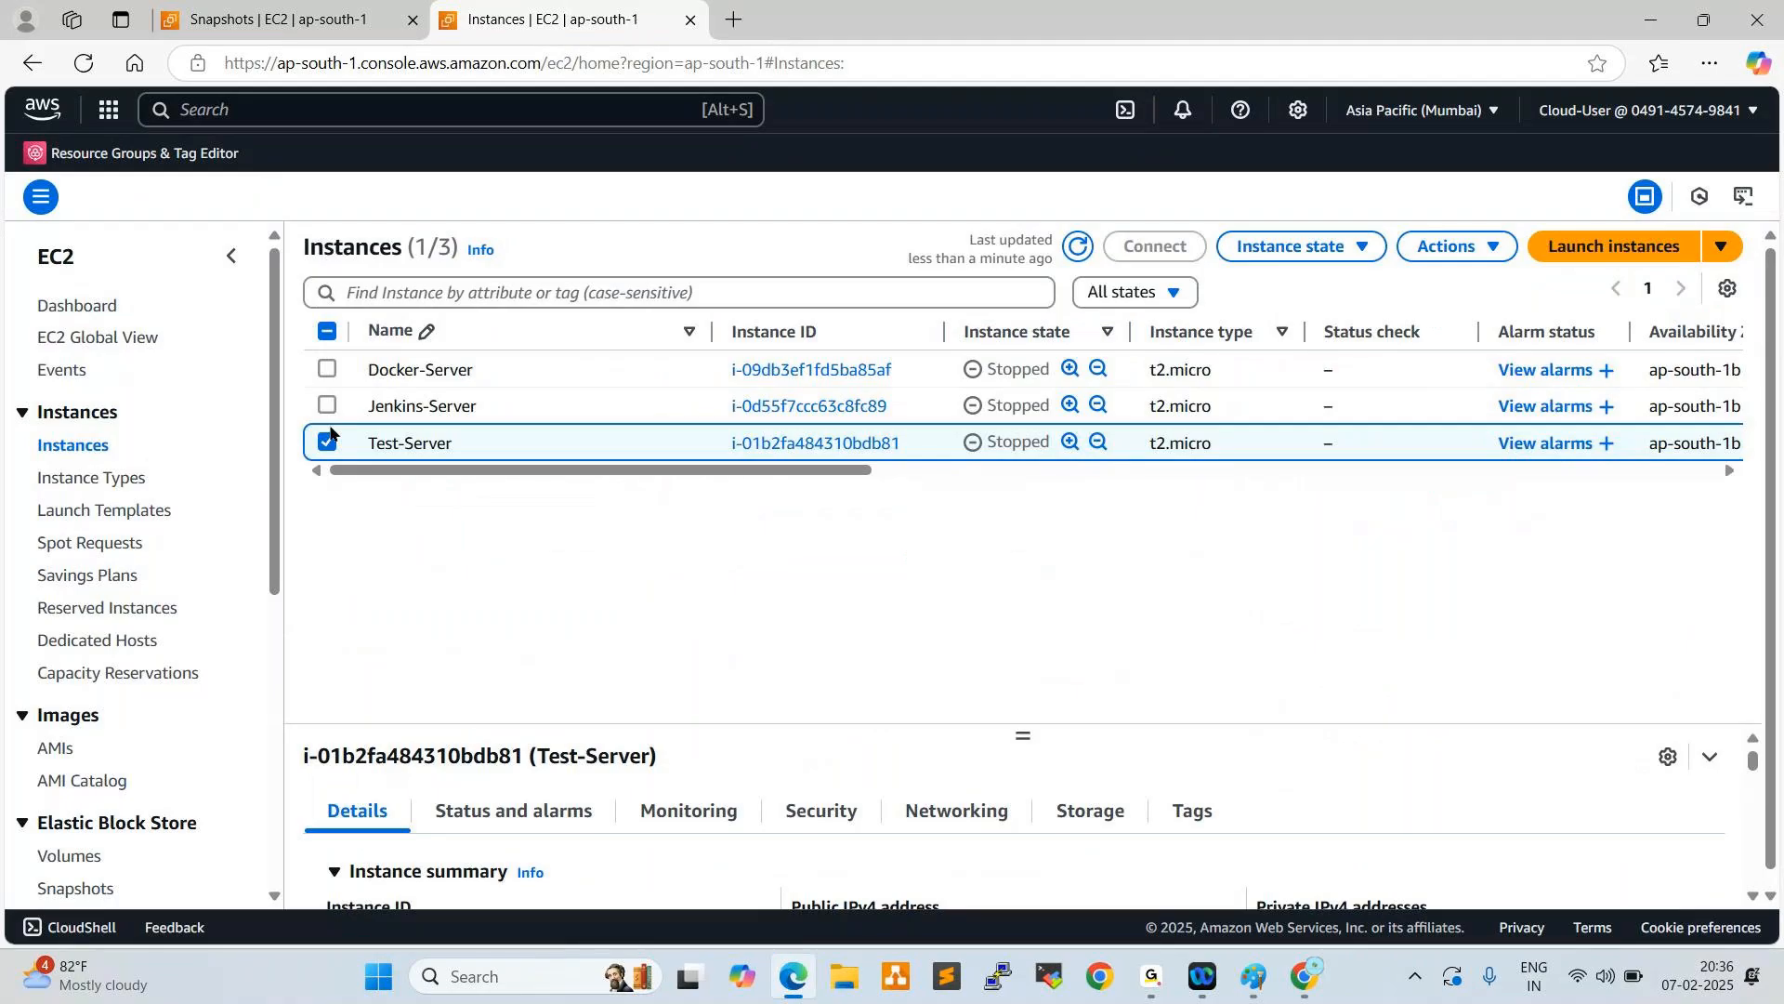
pyautogui.click(1331, 249)
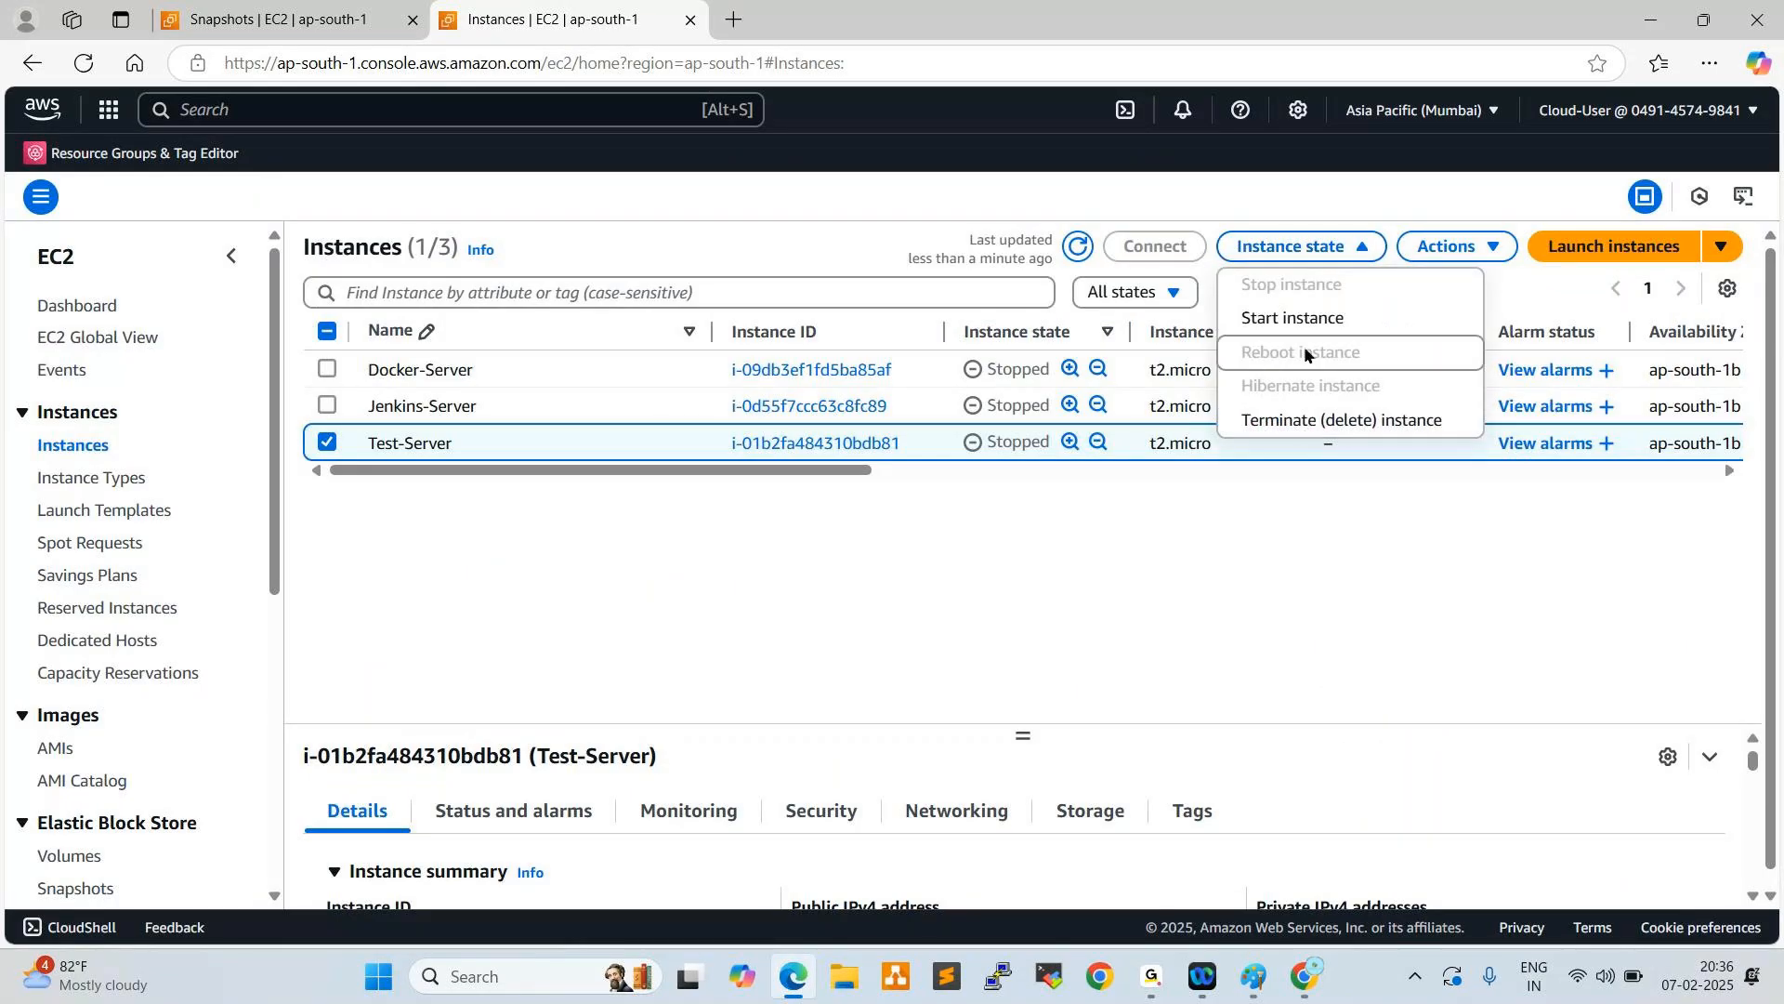
pyautogui.click(1299, 318)
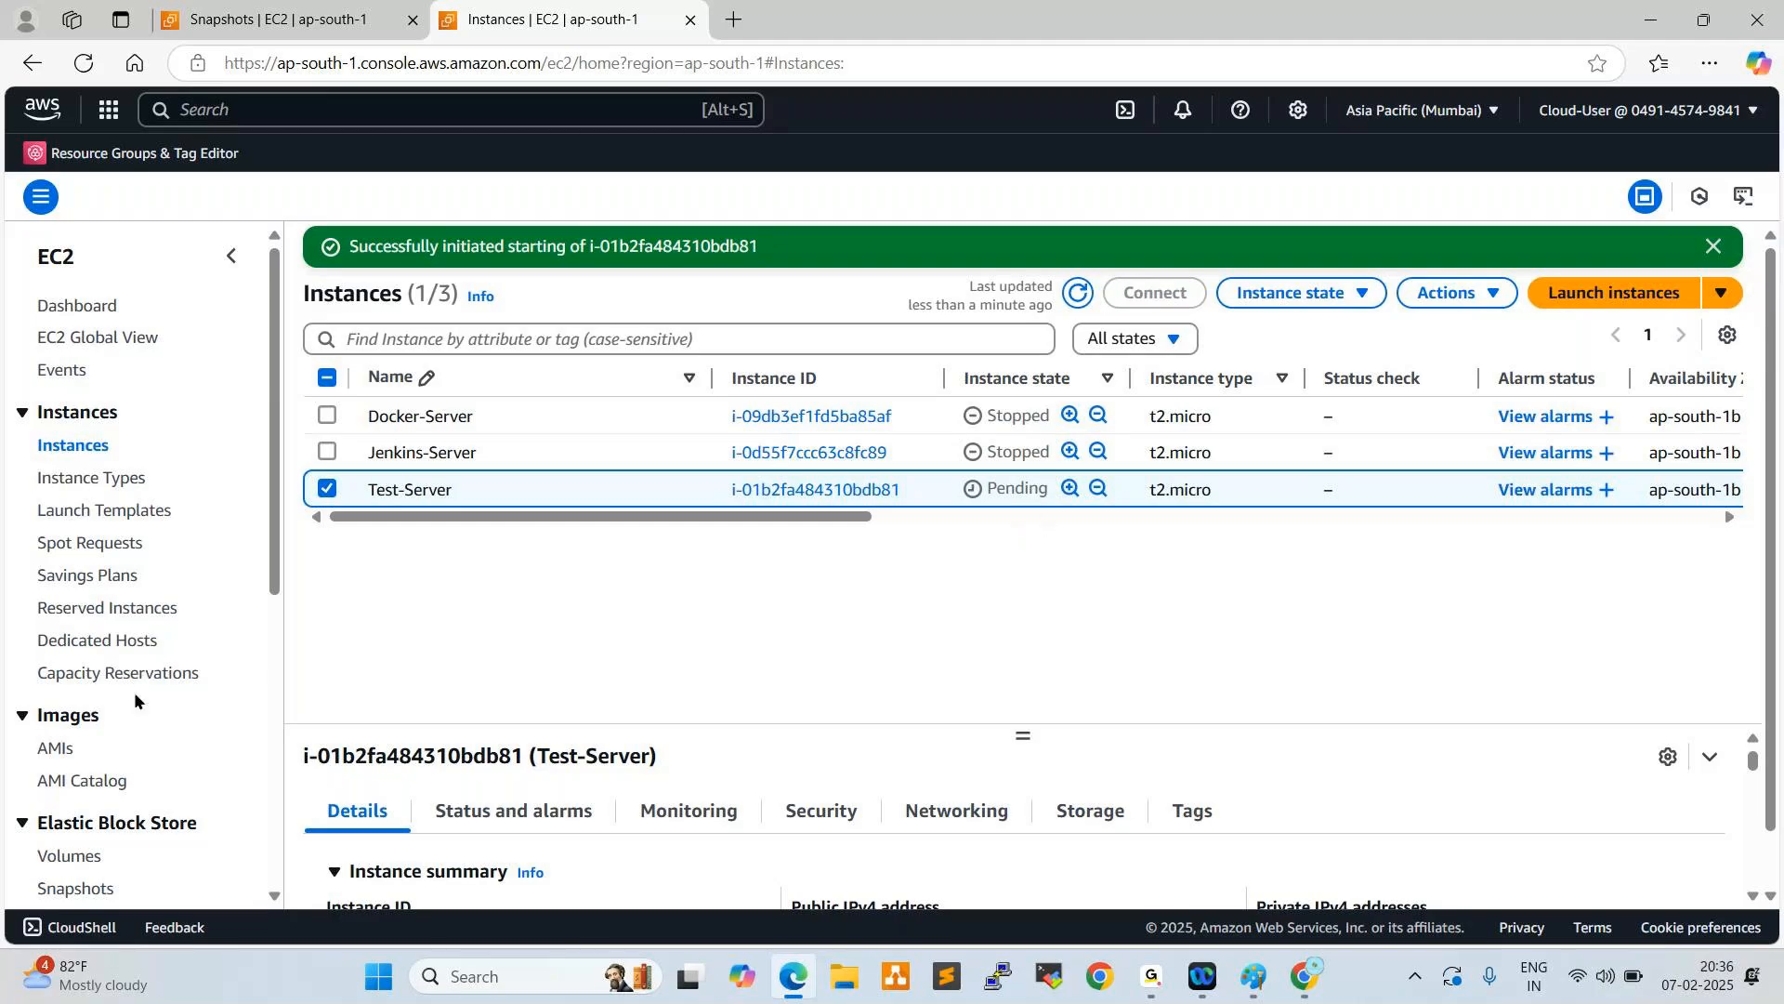
# - Delete the EBS snapshot with the description "snap", confirming the deletion with "delete"
pyautogui.scroll(-1, 120, 710)
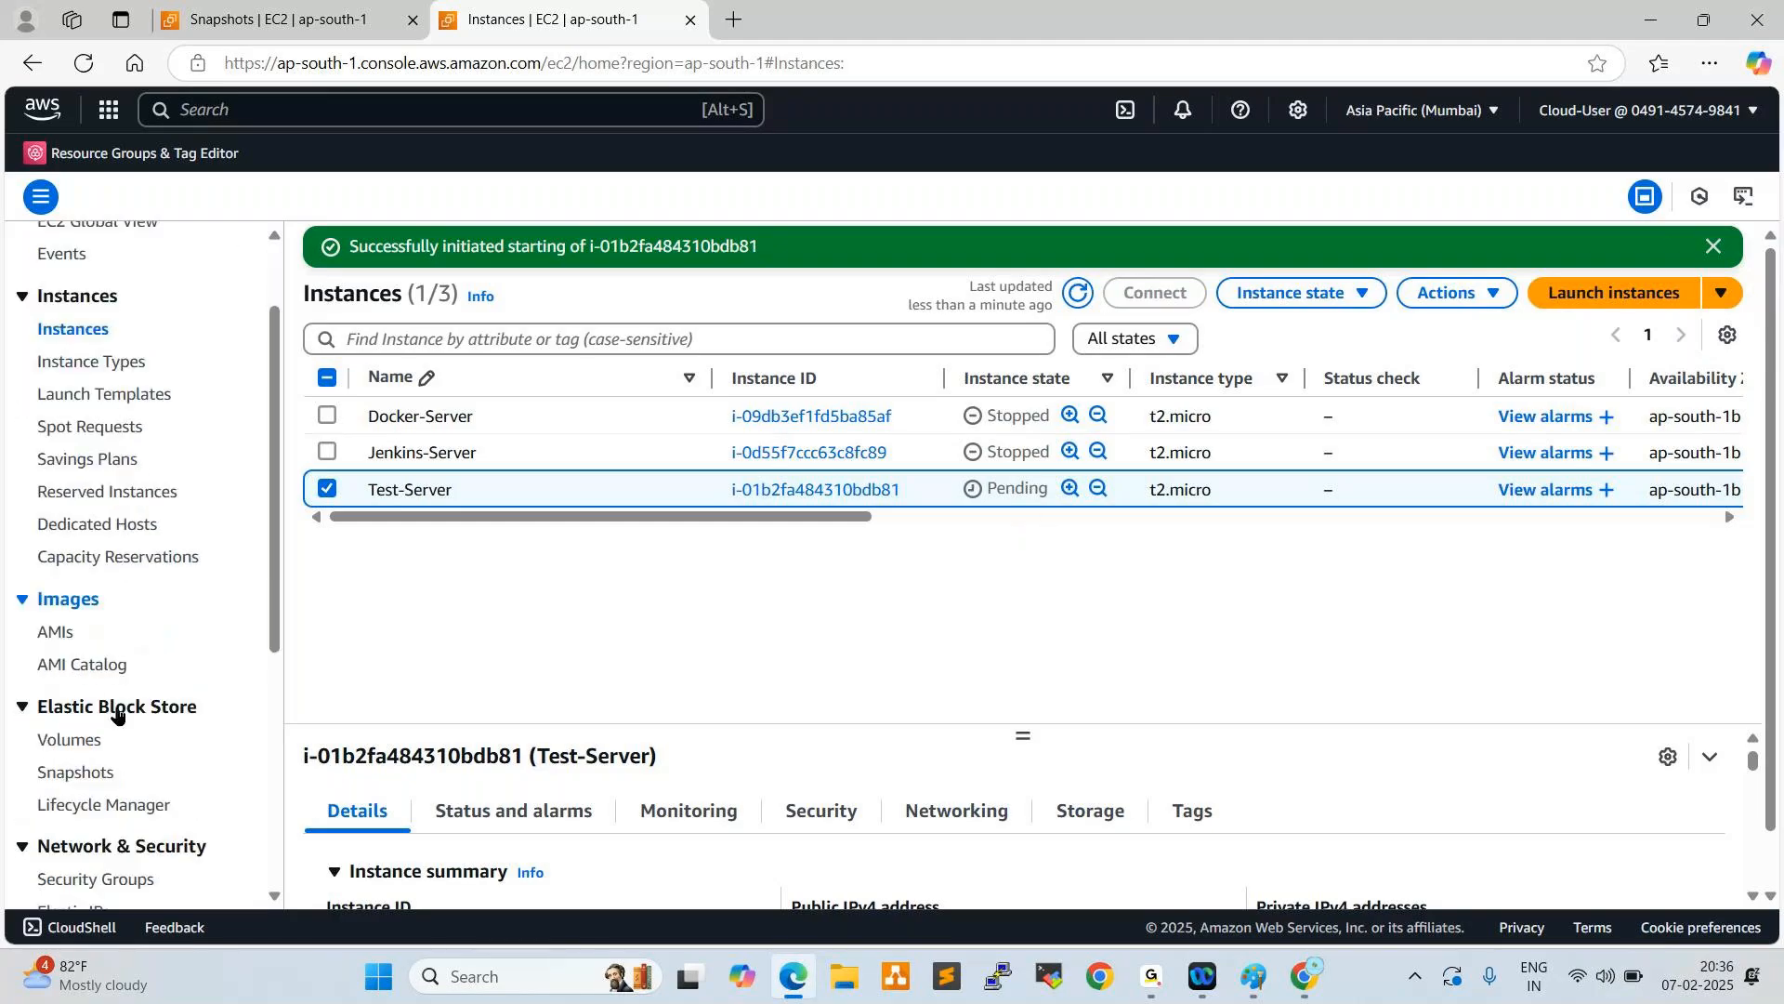
pyautogui.click(96, 780)
pyautogui.moveTo(369, 351)
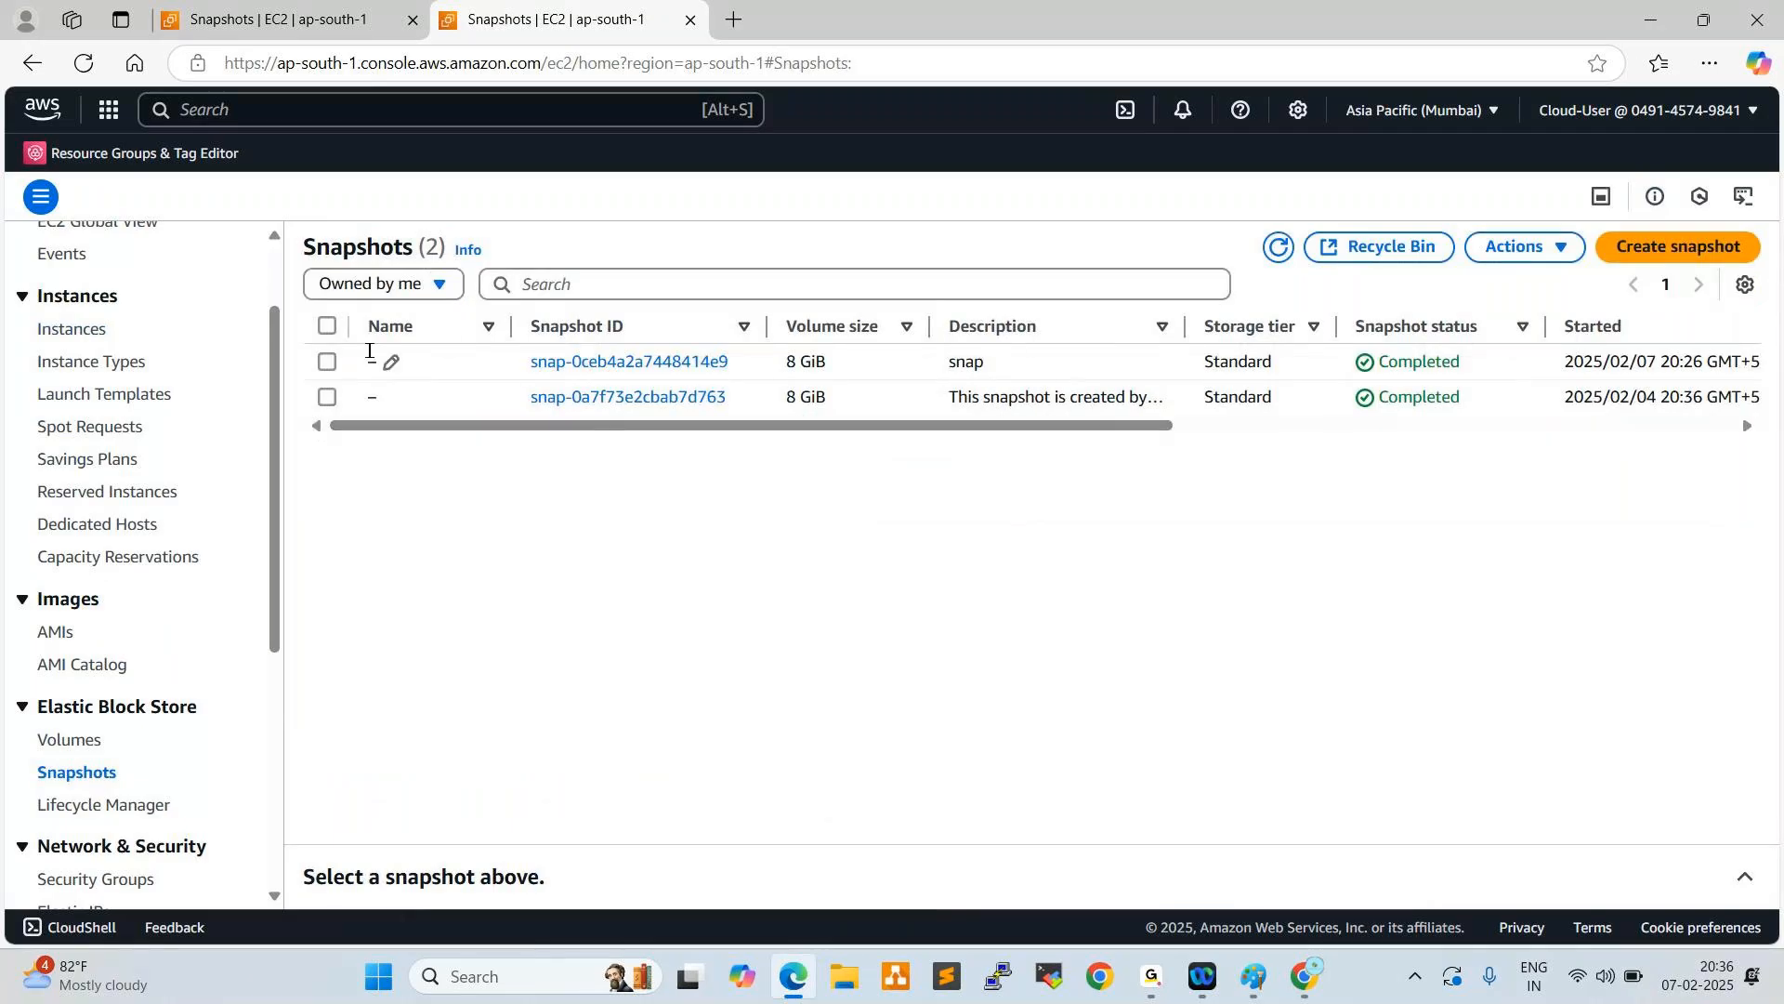
pyautogui.click(506, 373)
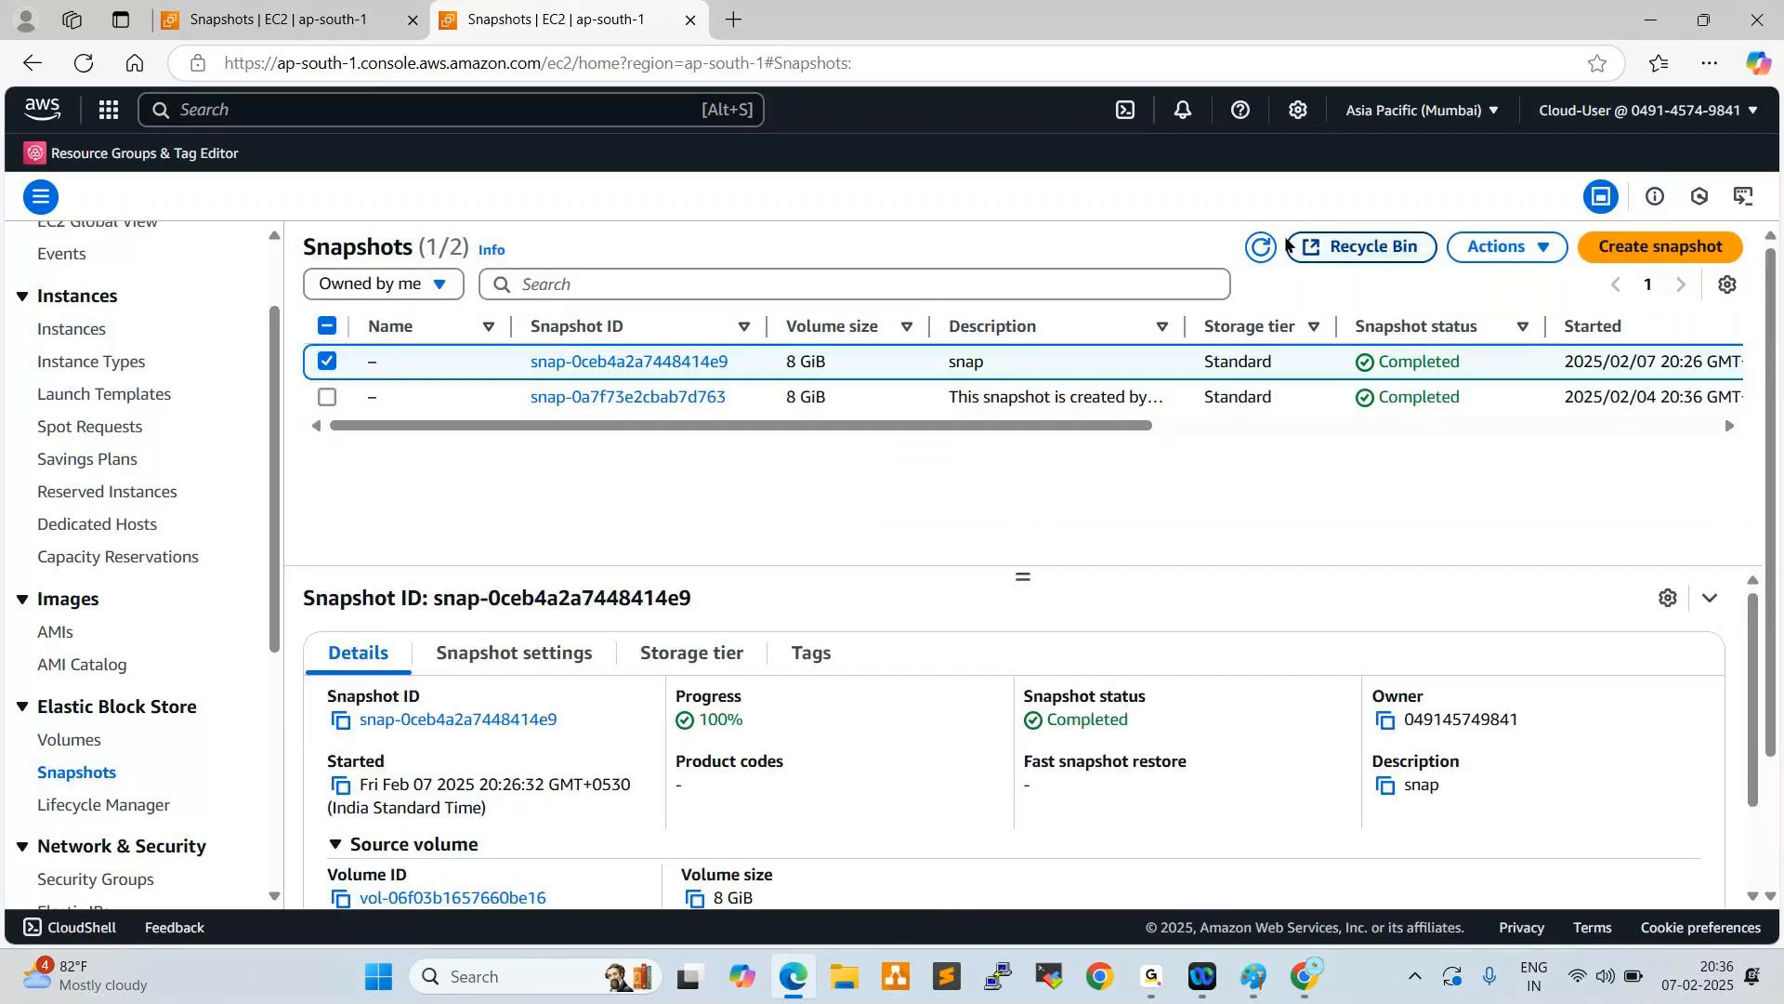
pyautogui.click(1501, 246)
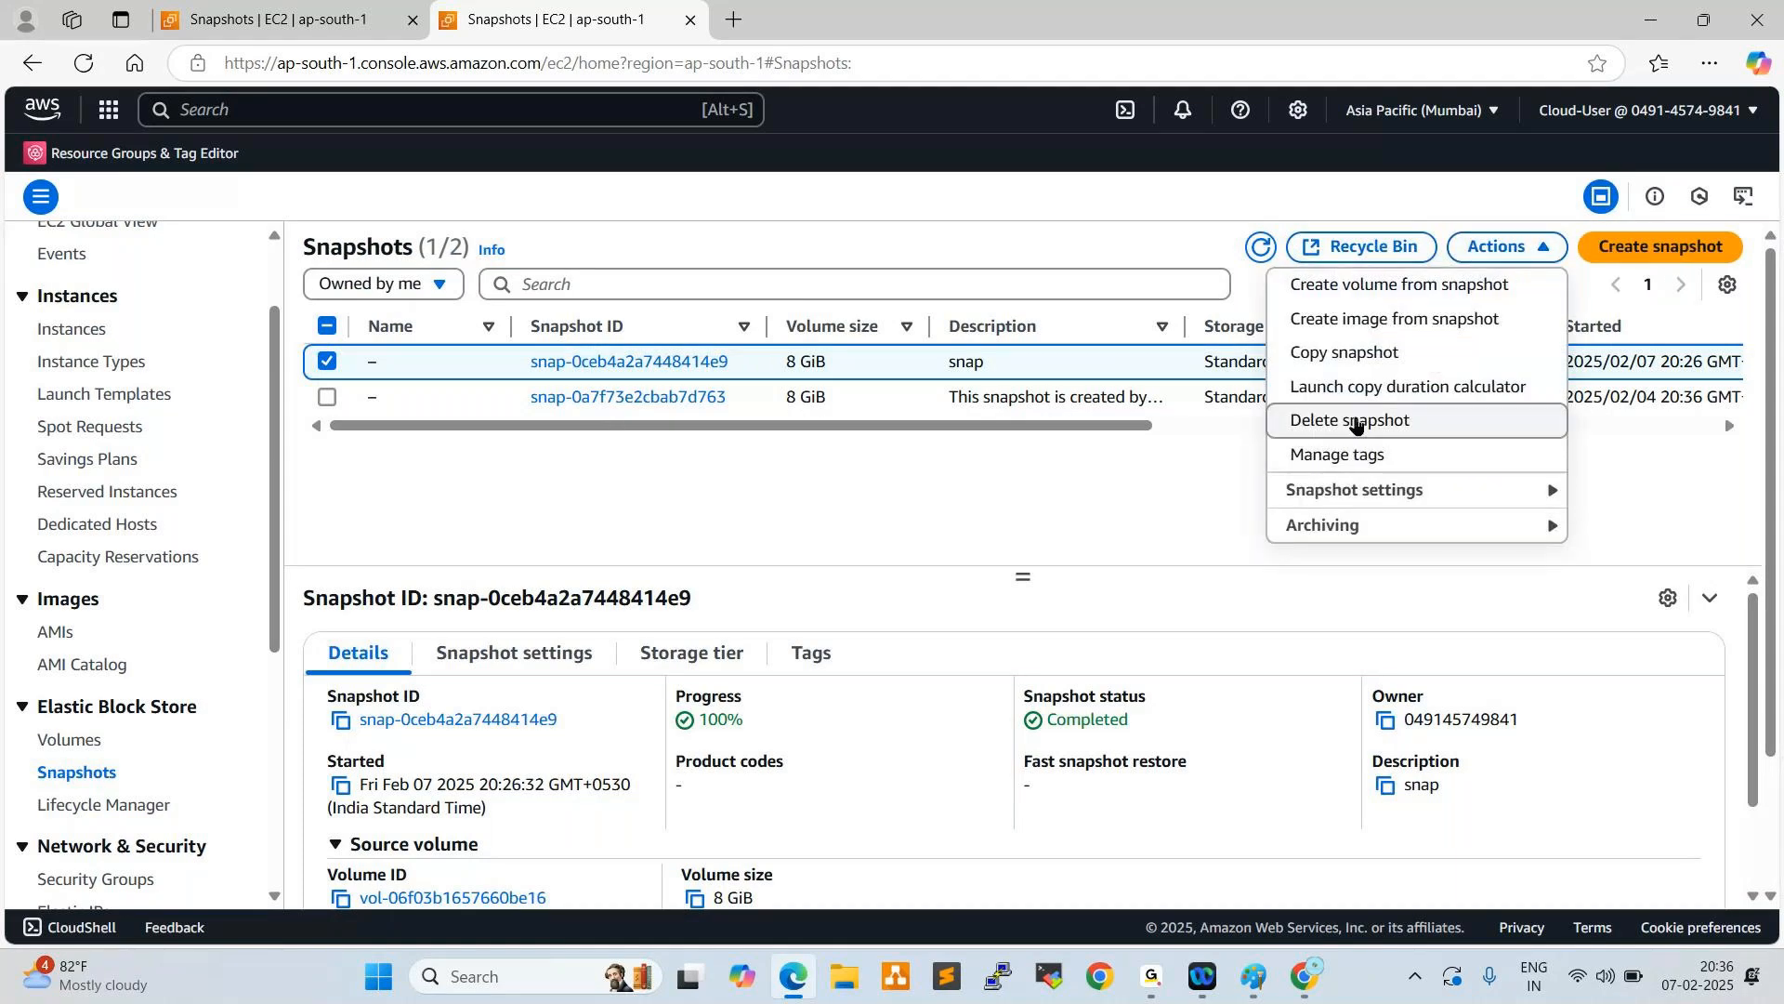
pyautogui.click(1352, 420)
pyautogui.click(912, 595)
pyautogui.write('de')
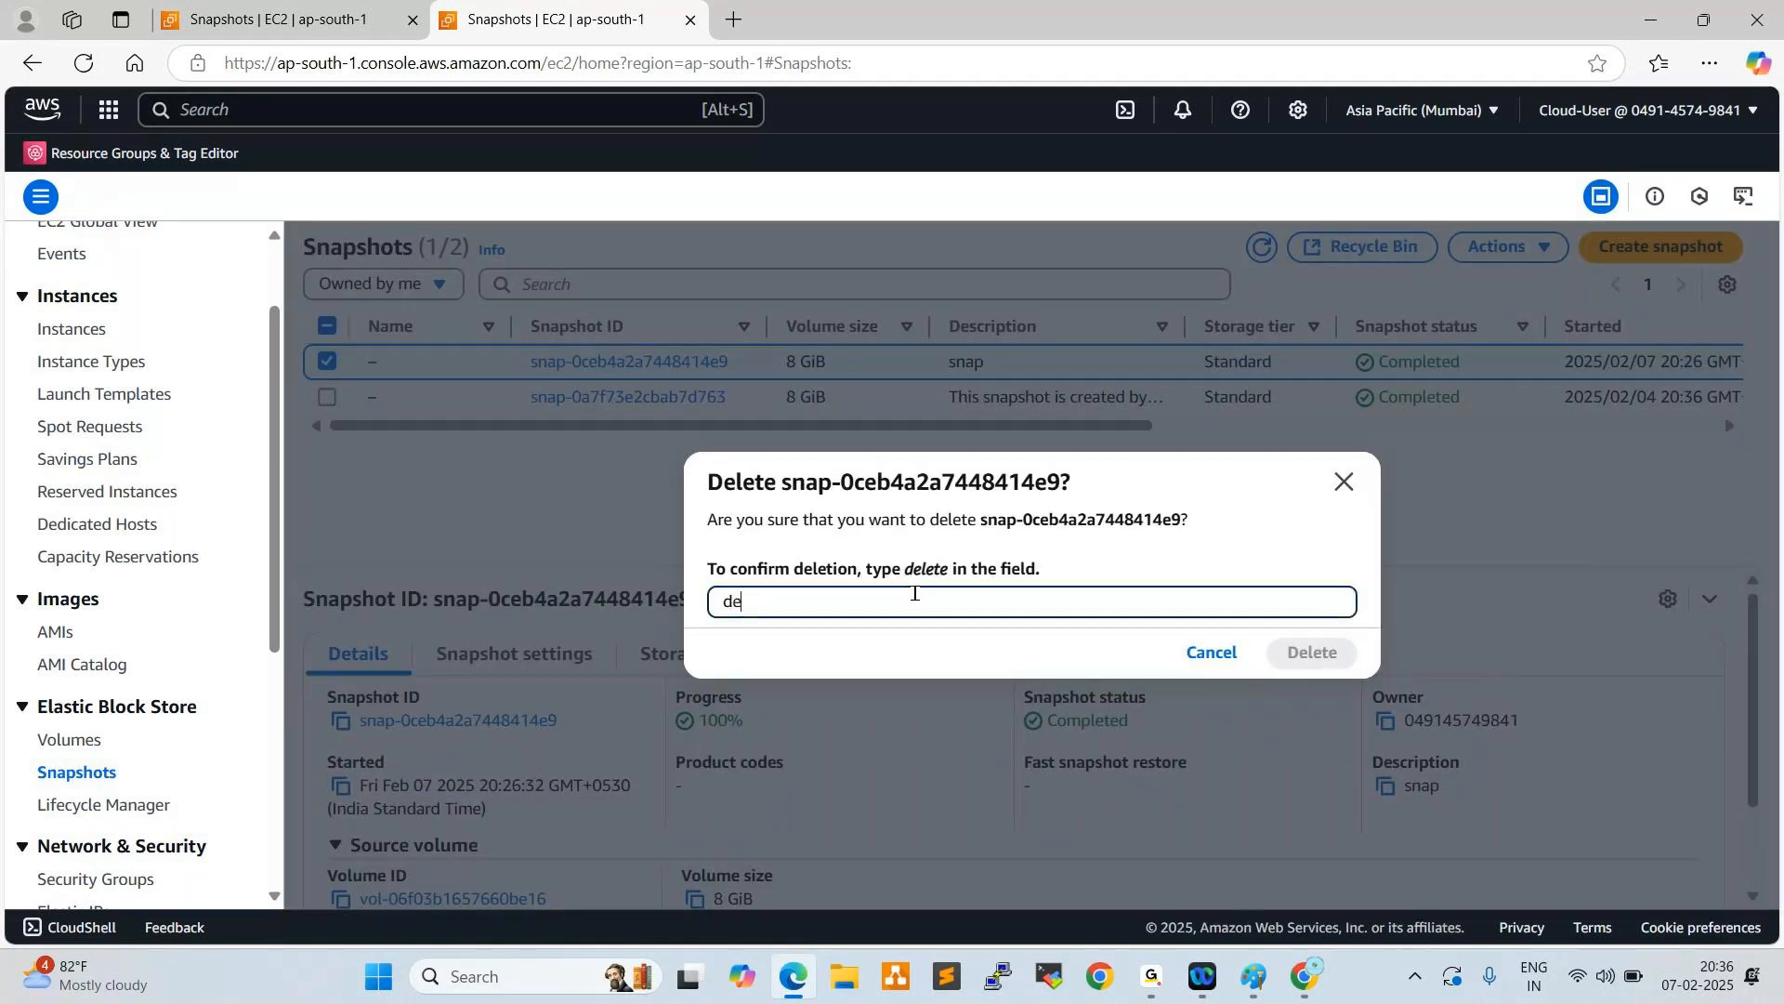
pyautogui.write('lete')
pyautogui.click(1308, 652)
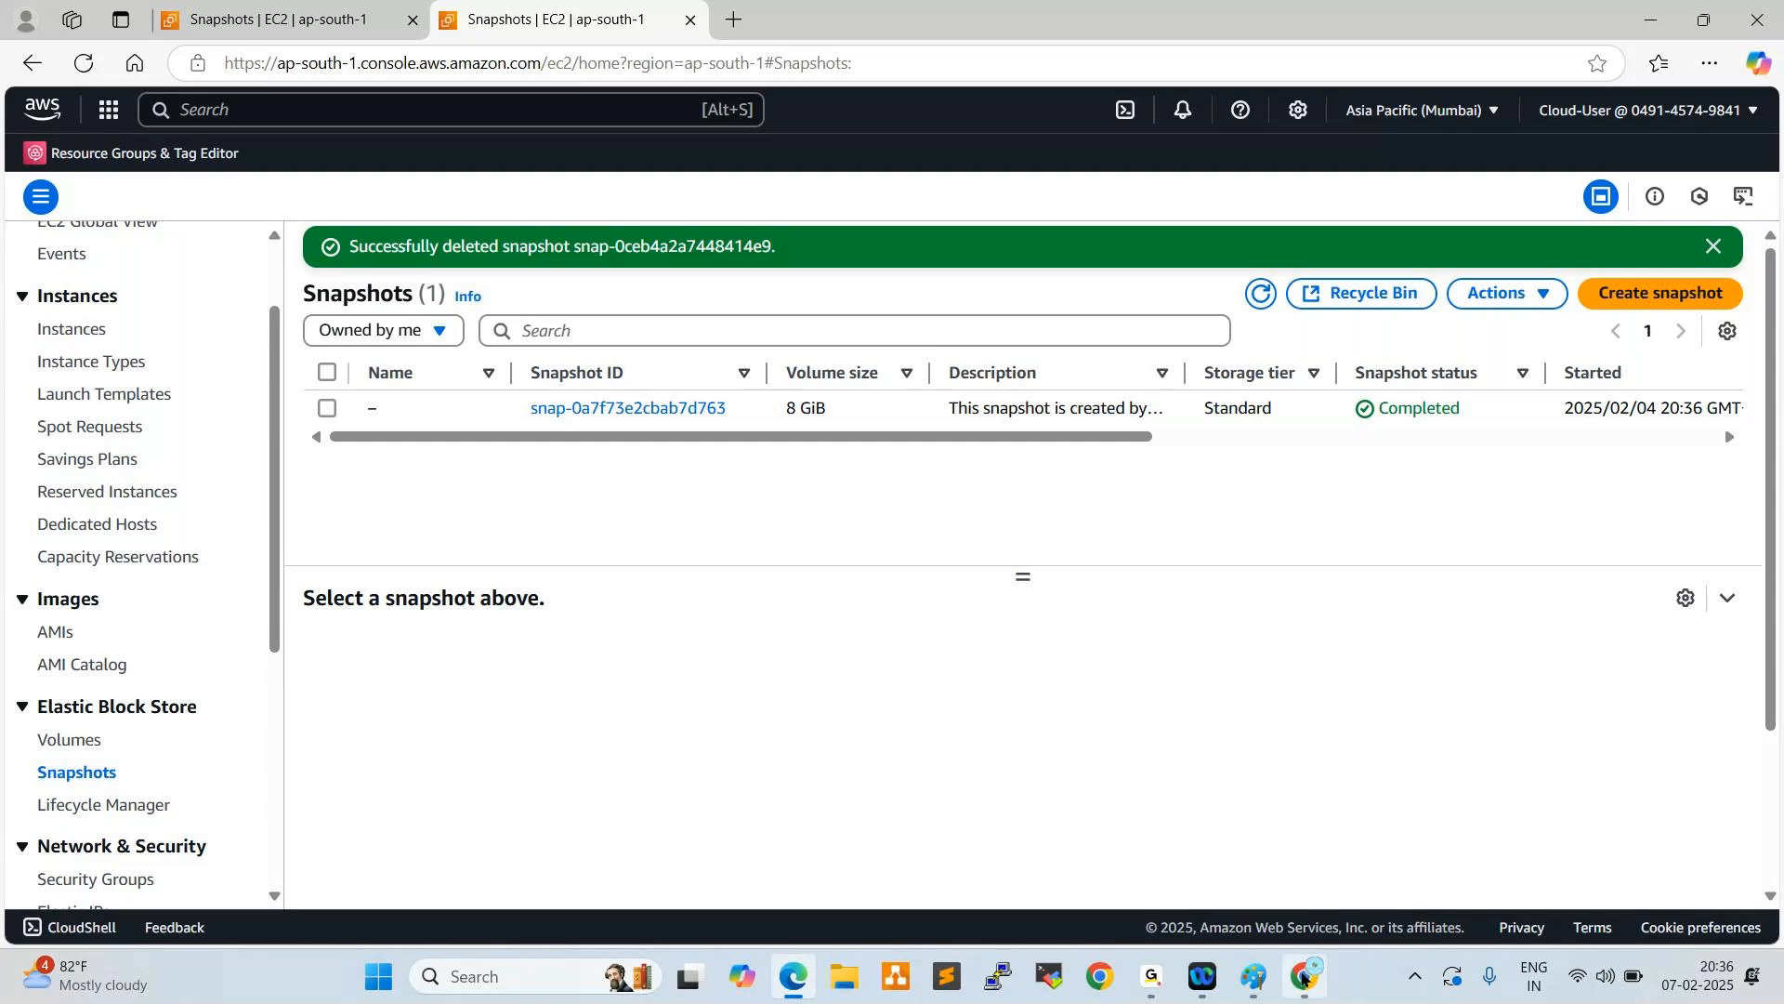
# - Switch to the Admin session in Google Chrome and open the EC2 instances list in place of the awsdevopsbatch-93 bucket page
pyautogui.click(1305, 976)
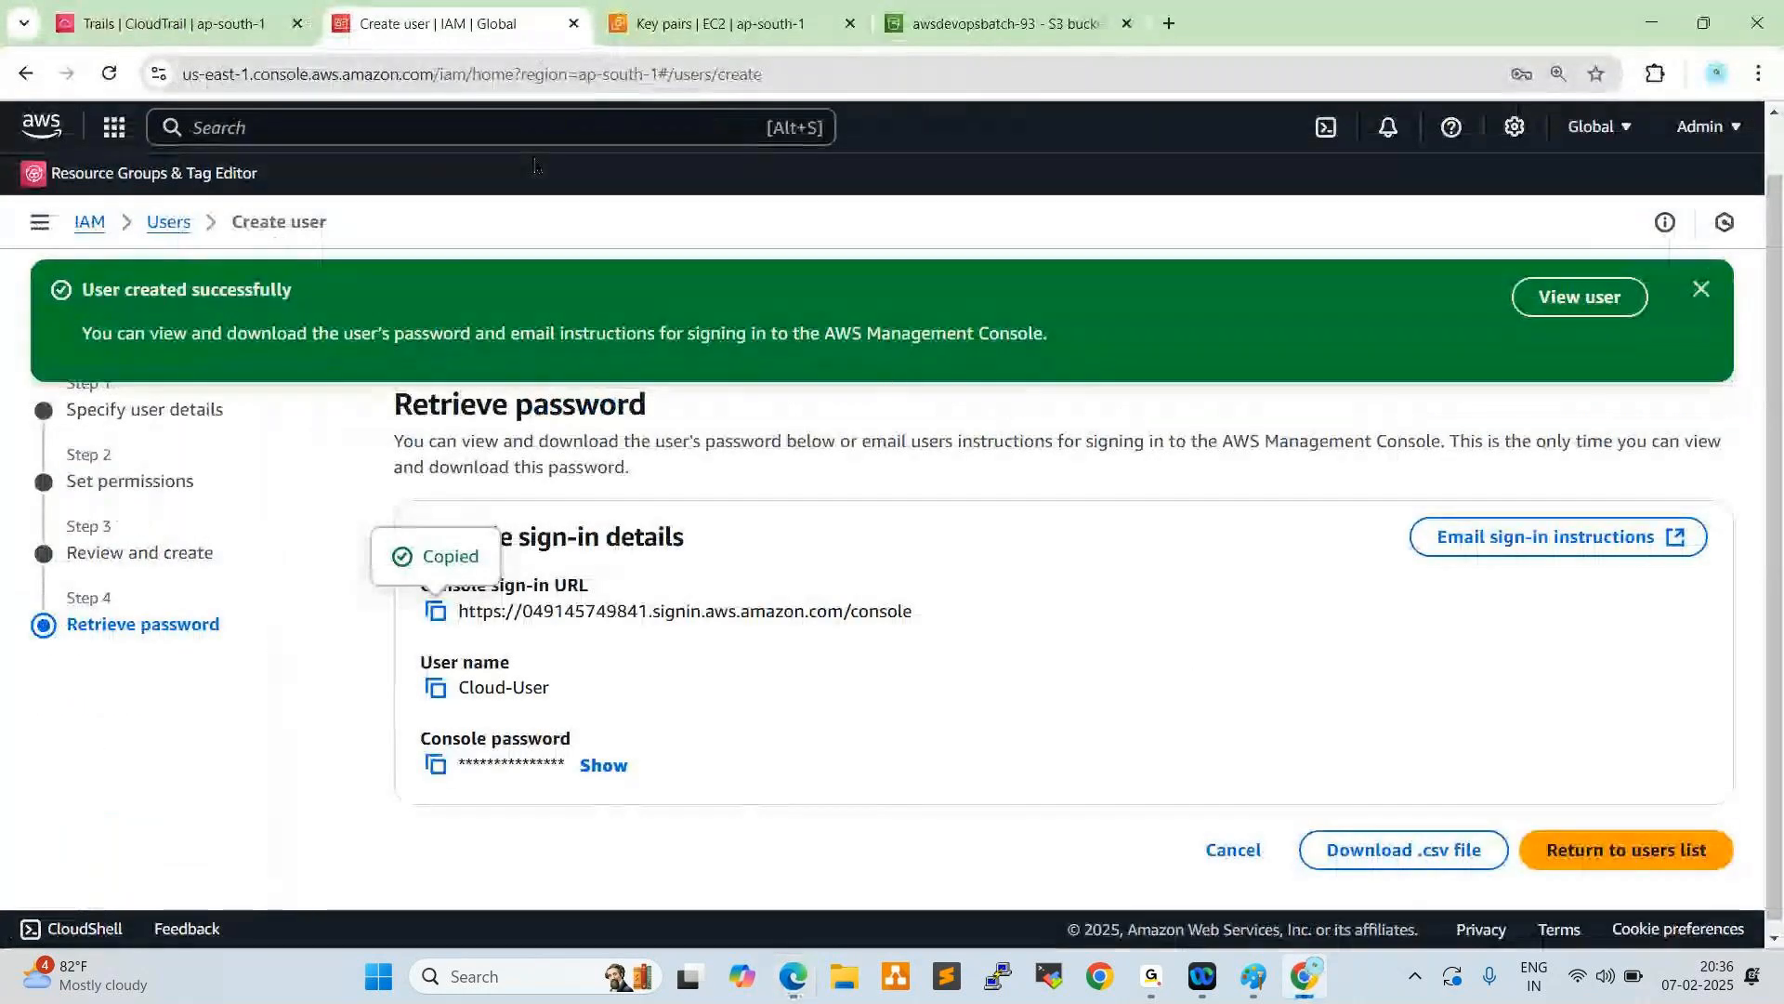
pyautogui.click(666, 35)
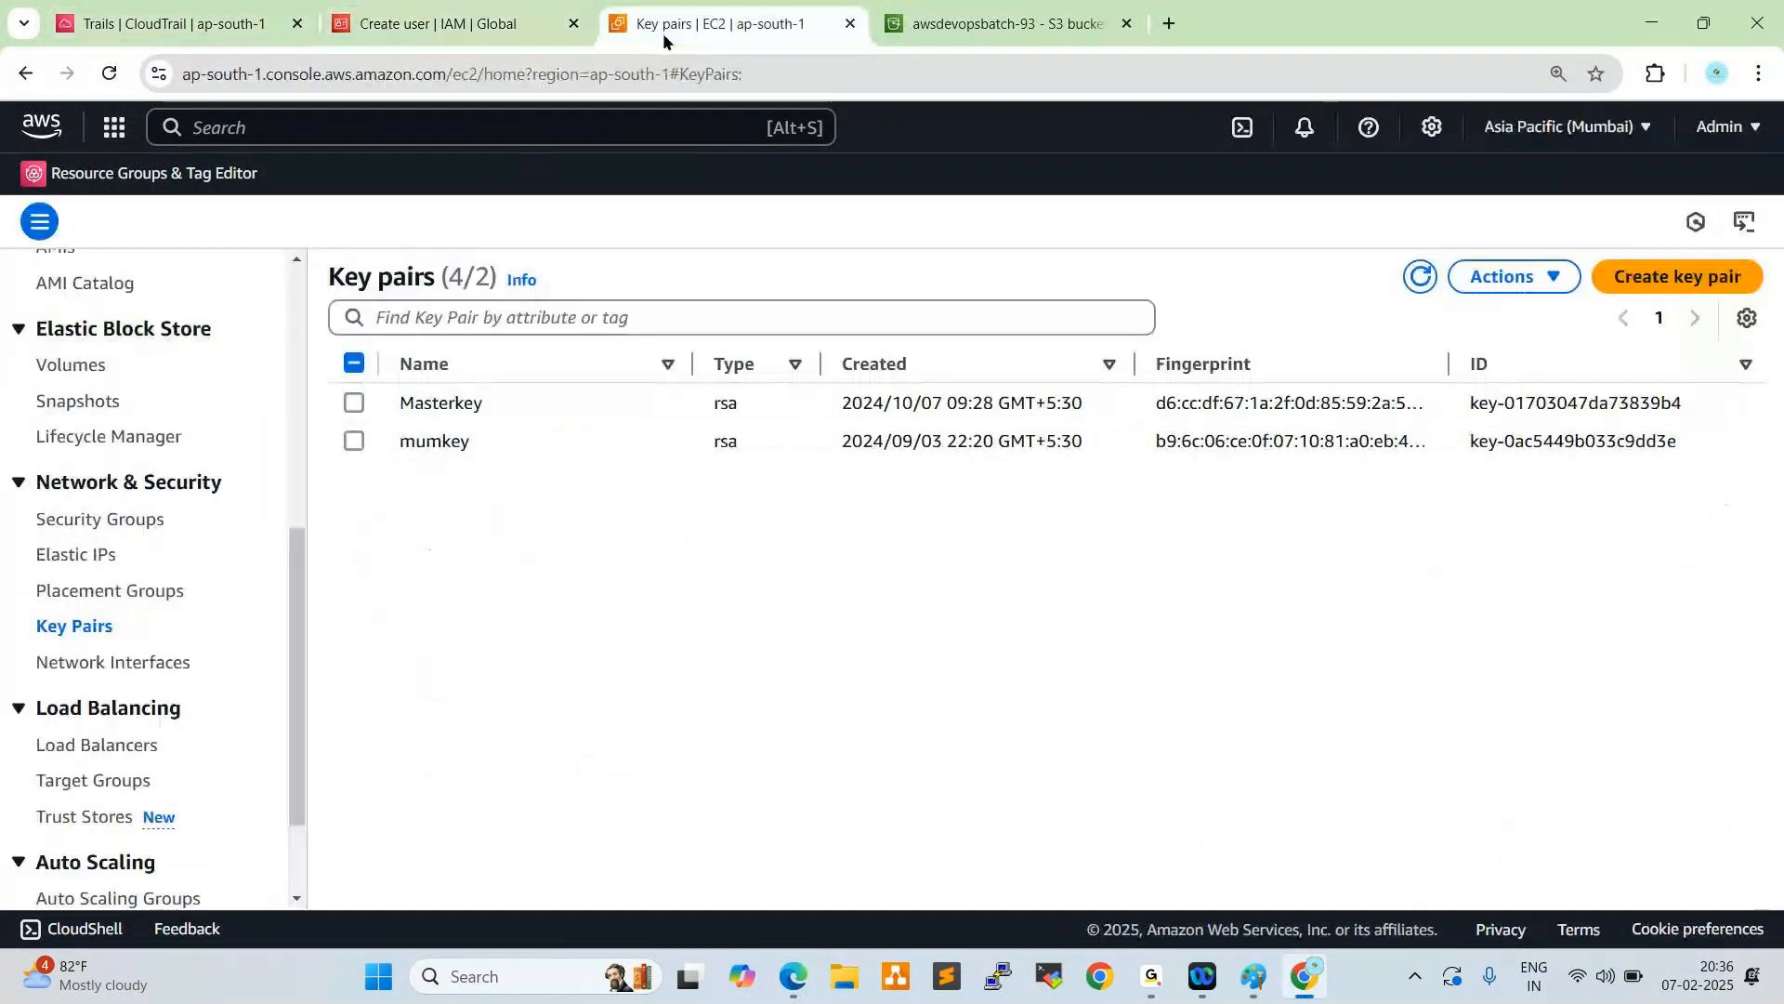
pyautogui.click(232, 28)
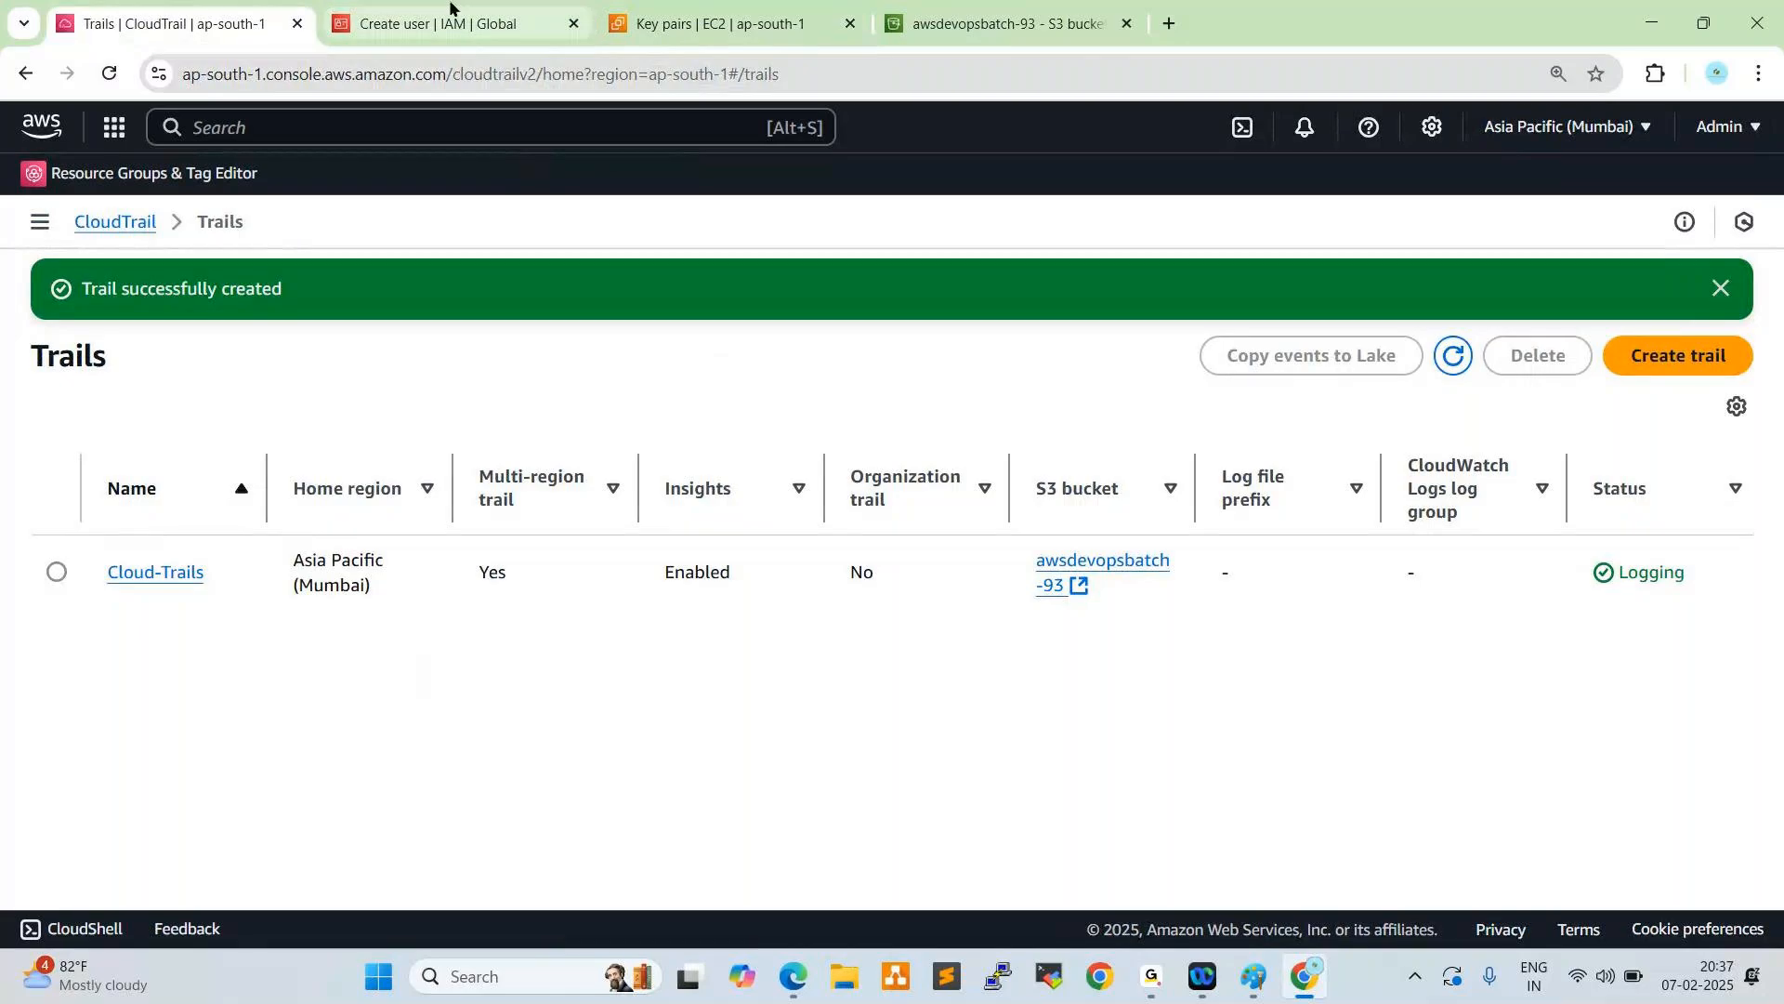
pyautogui.click(549, 26)
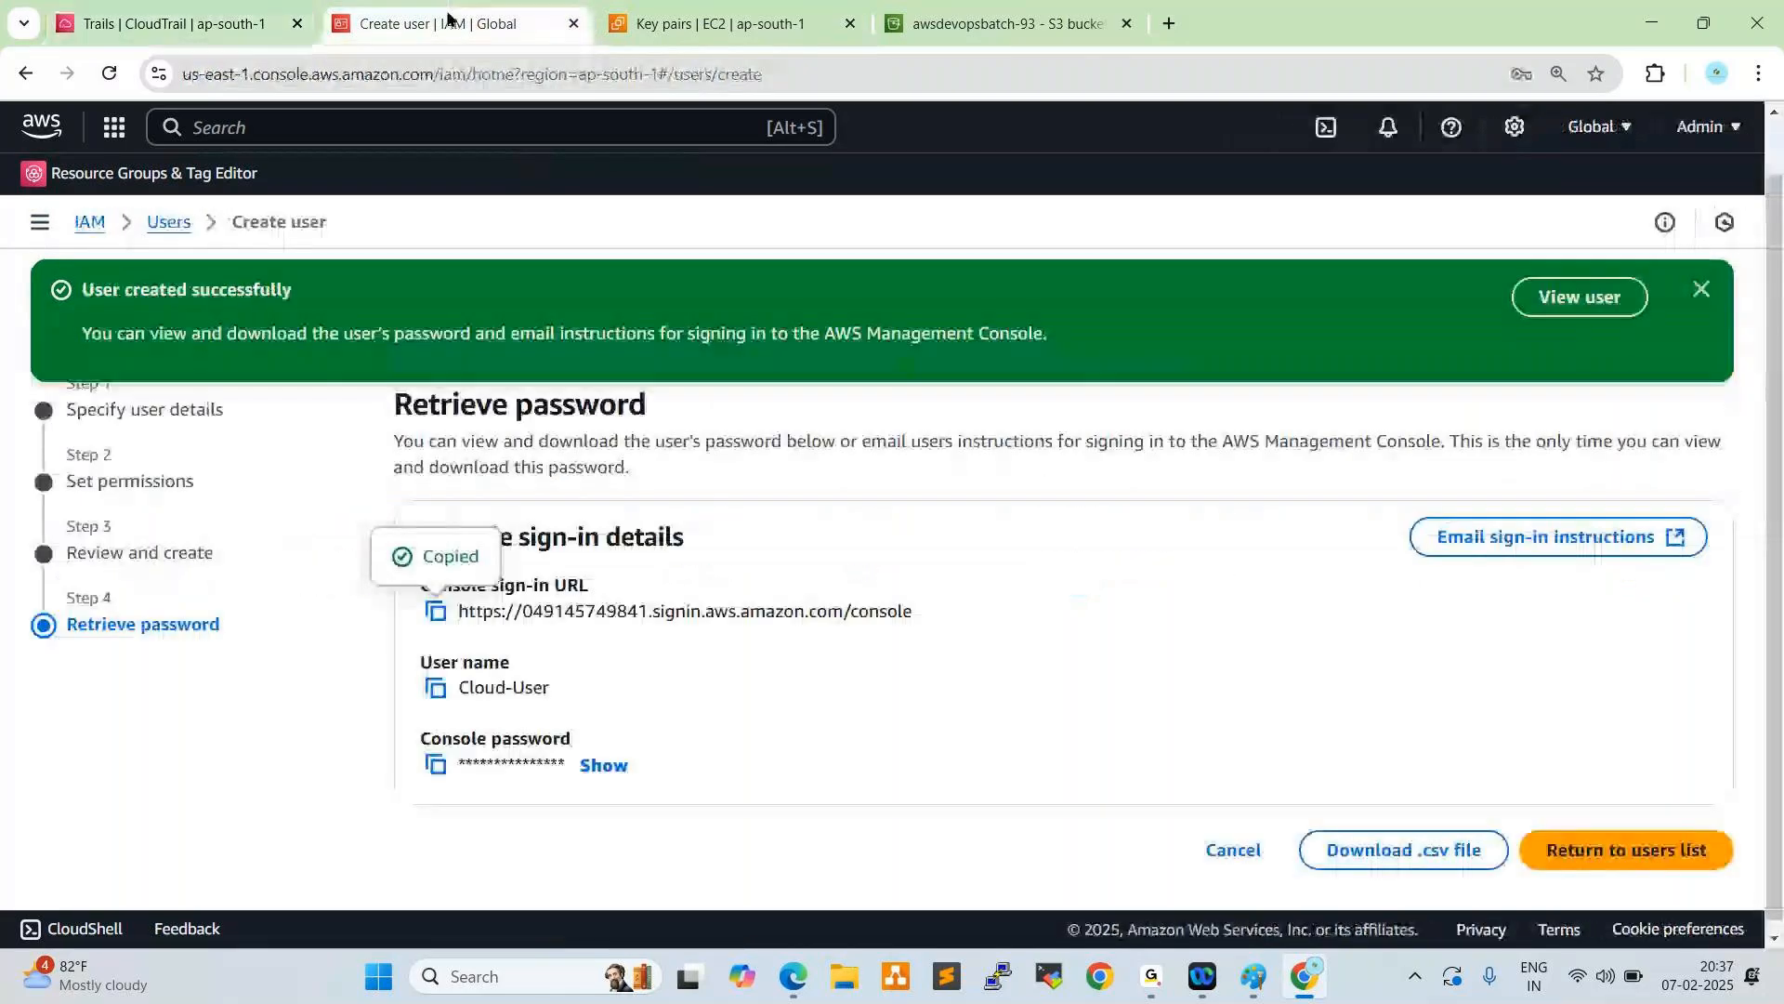
pyautogui.click(790, 28)
pyautogui.click(999, 20)
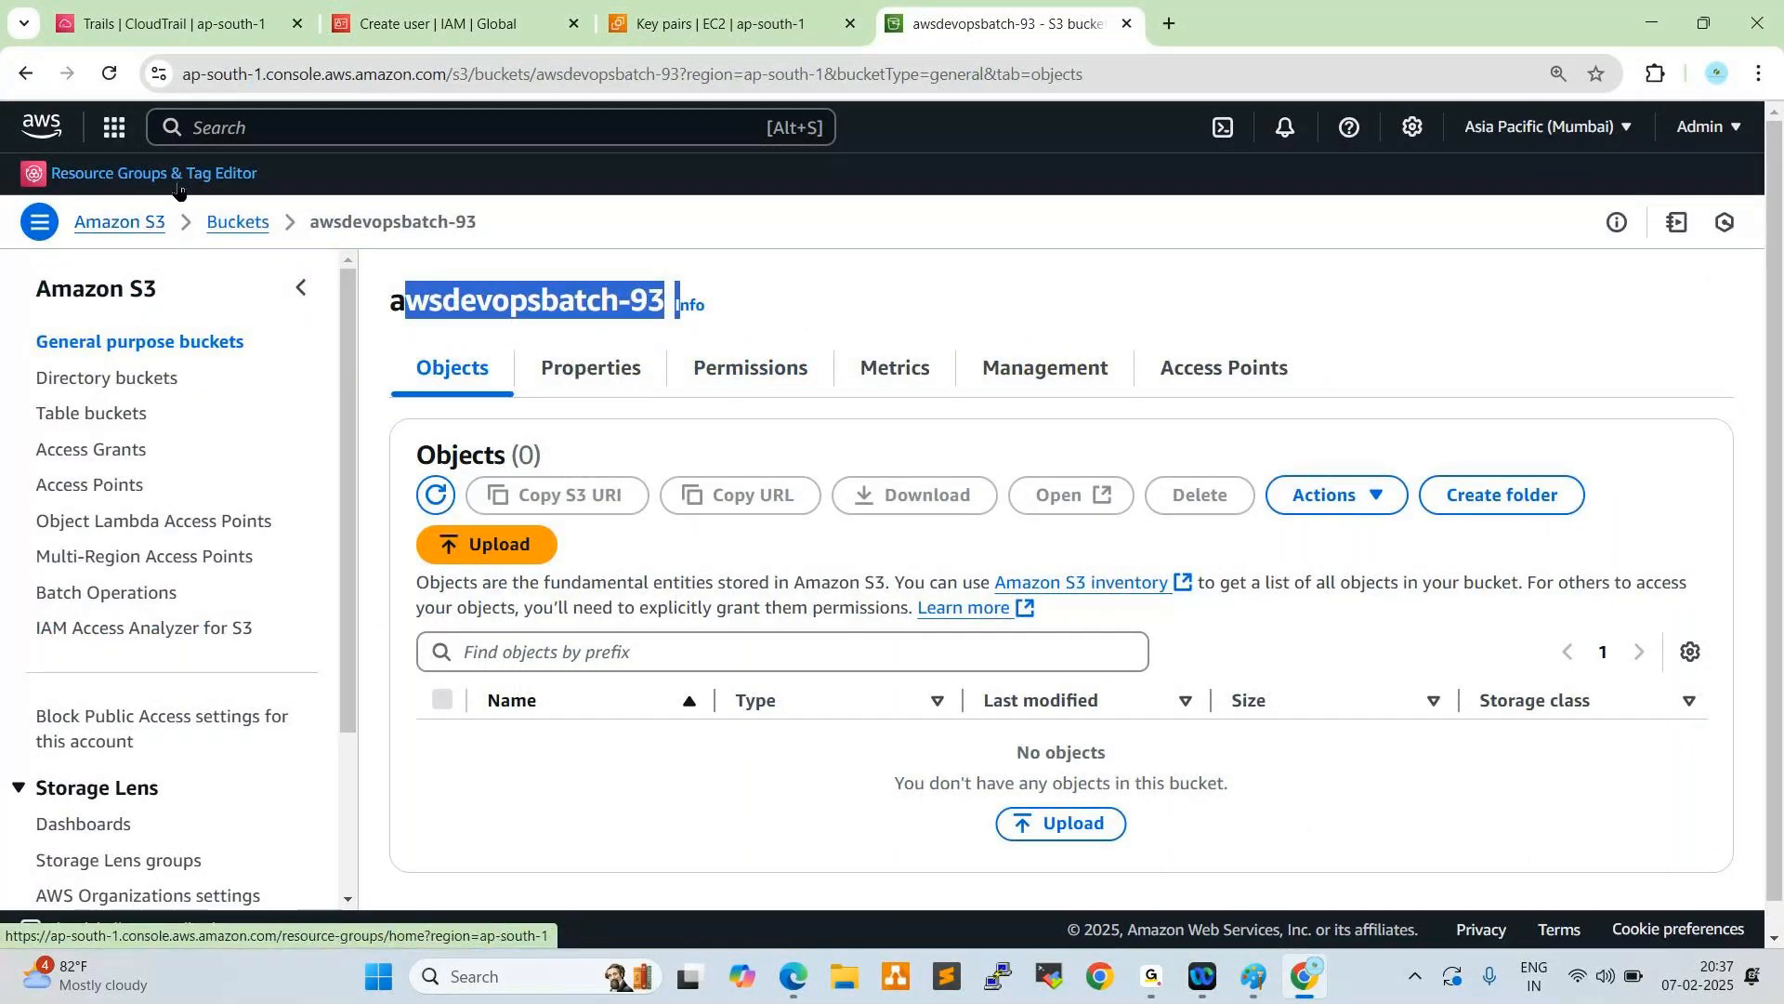
pyautogui.click(114, 127)
pyautogui.click(545, 355)
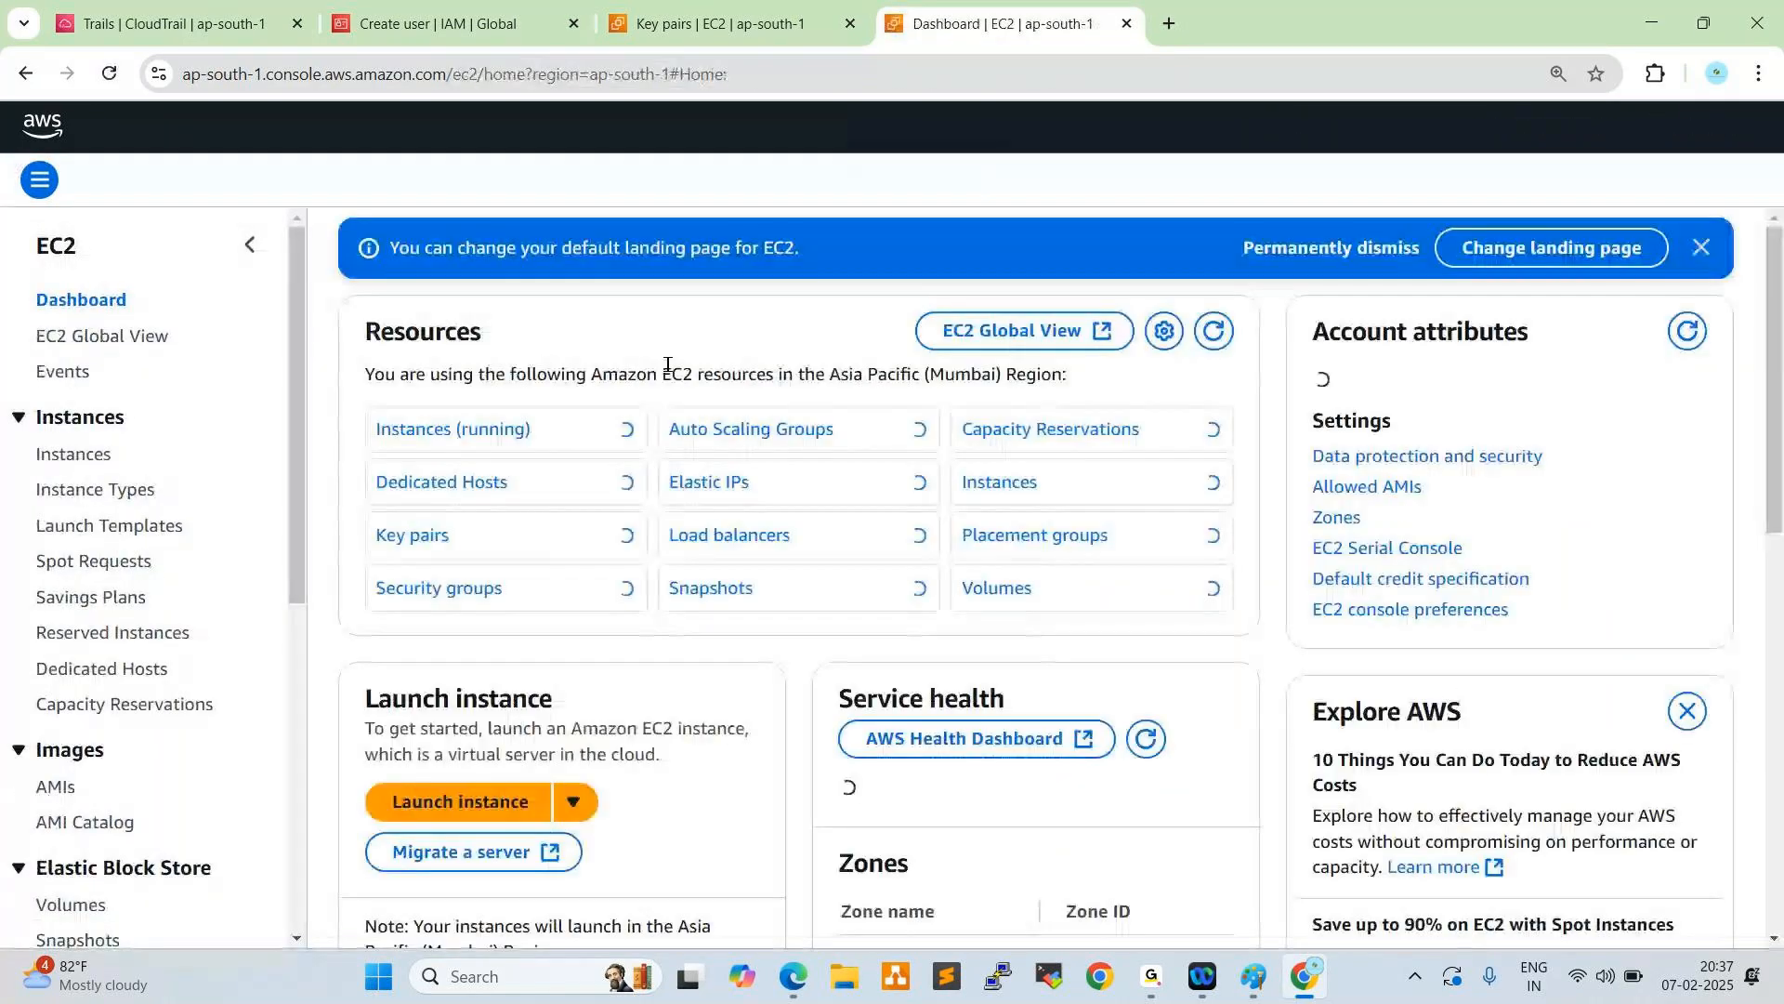
pyautogui.click(75, 454)
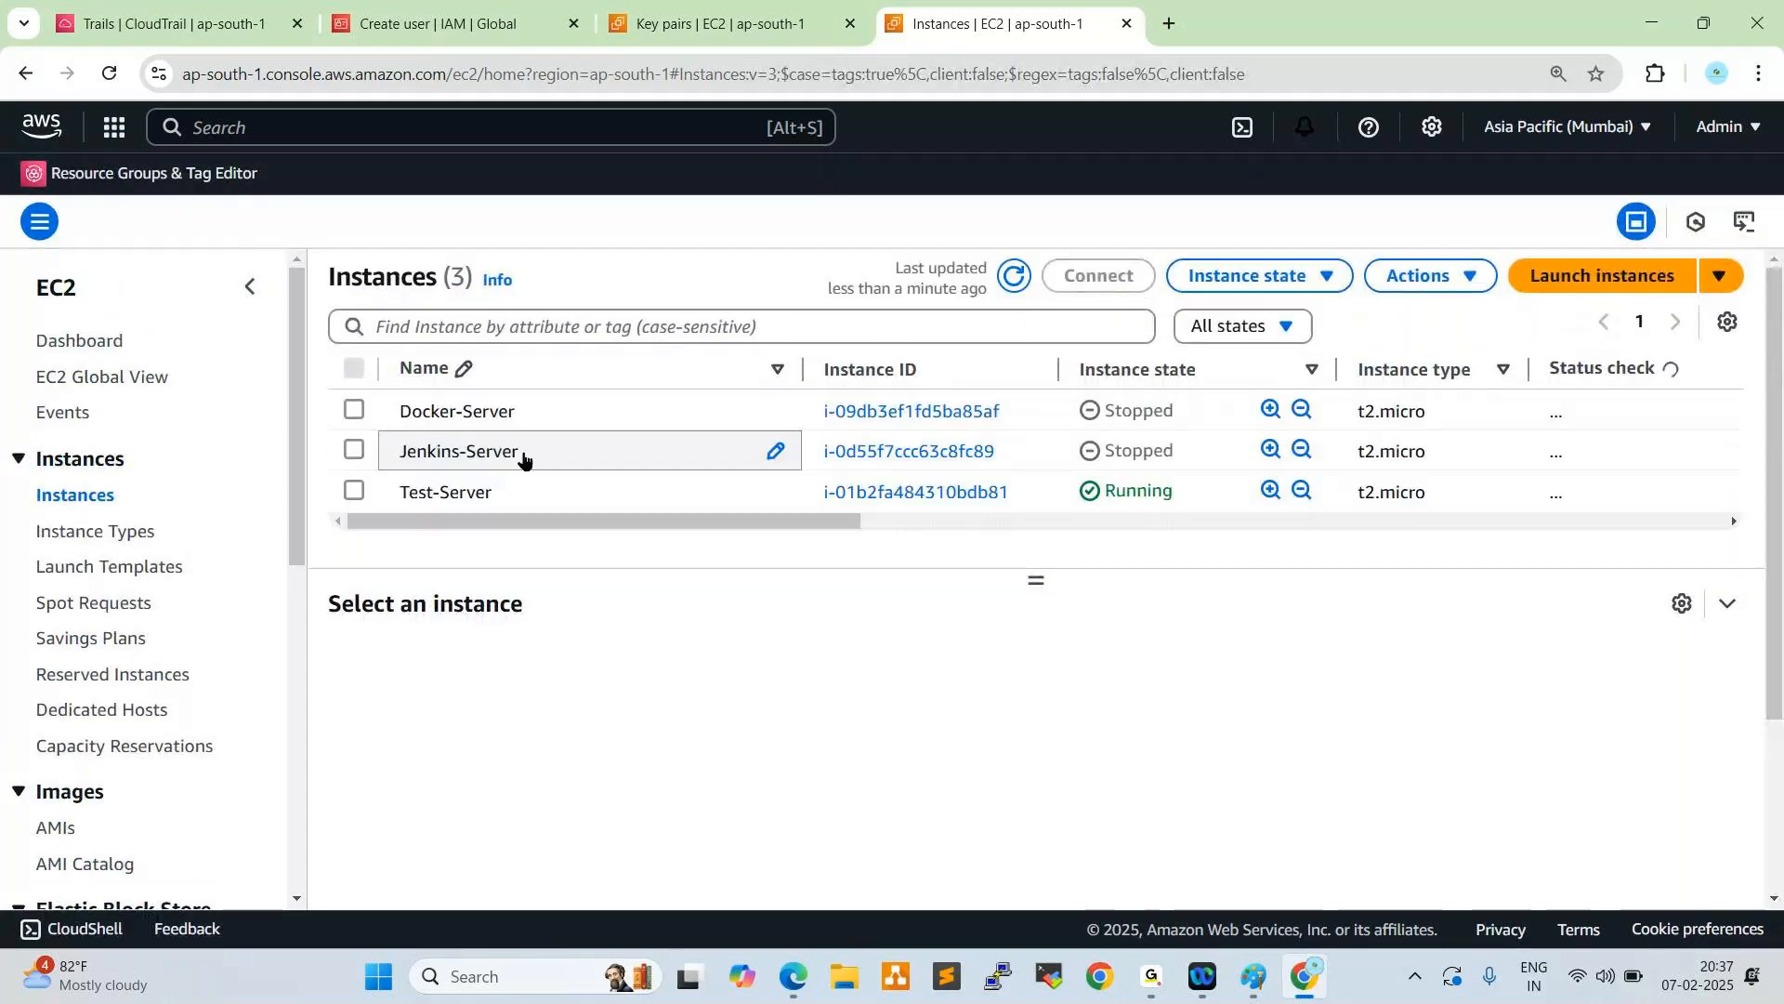
# - Terminate the Test-Server instance from the Admin account and go back to the Key pairs page
pyautogui.click(593, 502)
pyautogui.click(1247, 275)
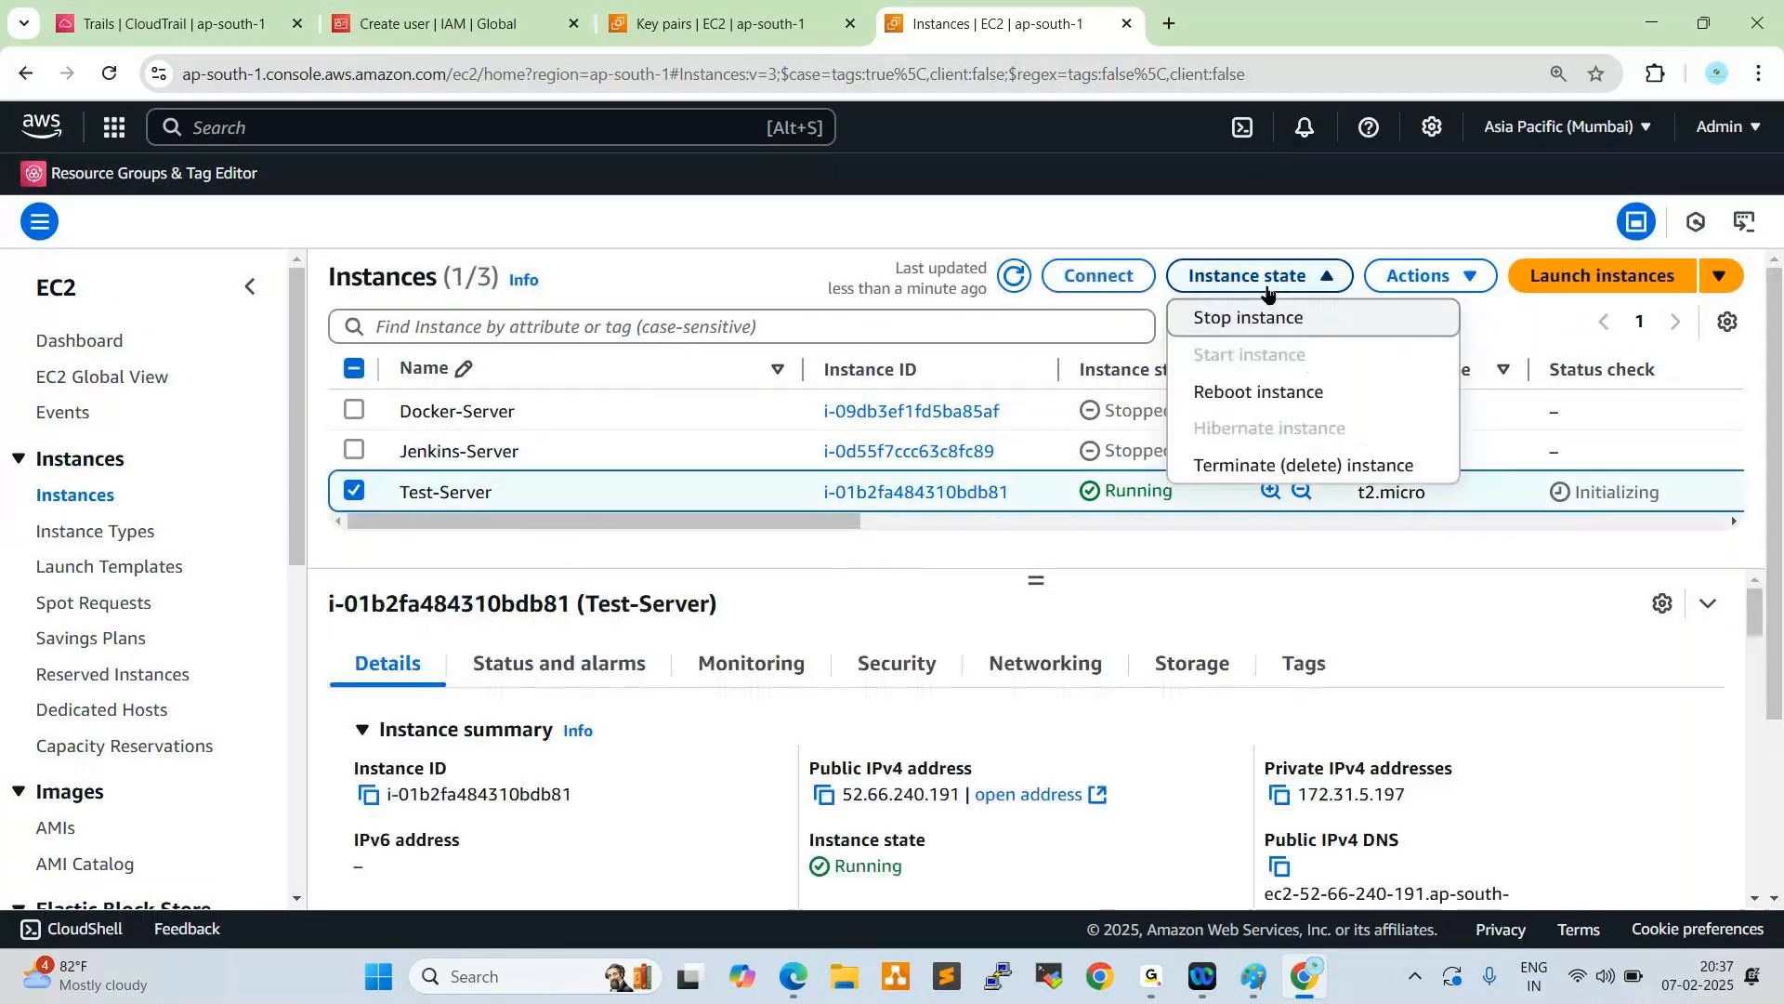
pyautogui.click(1247, 465)
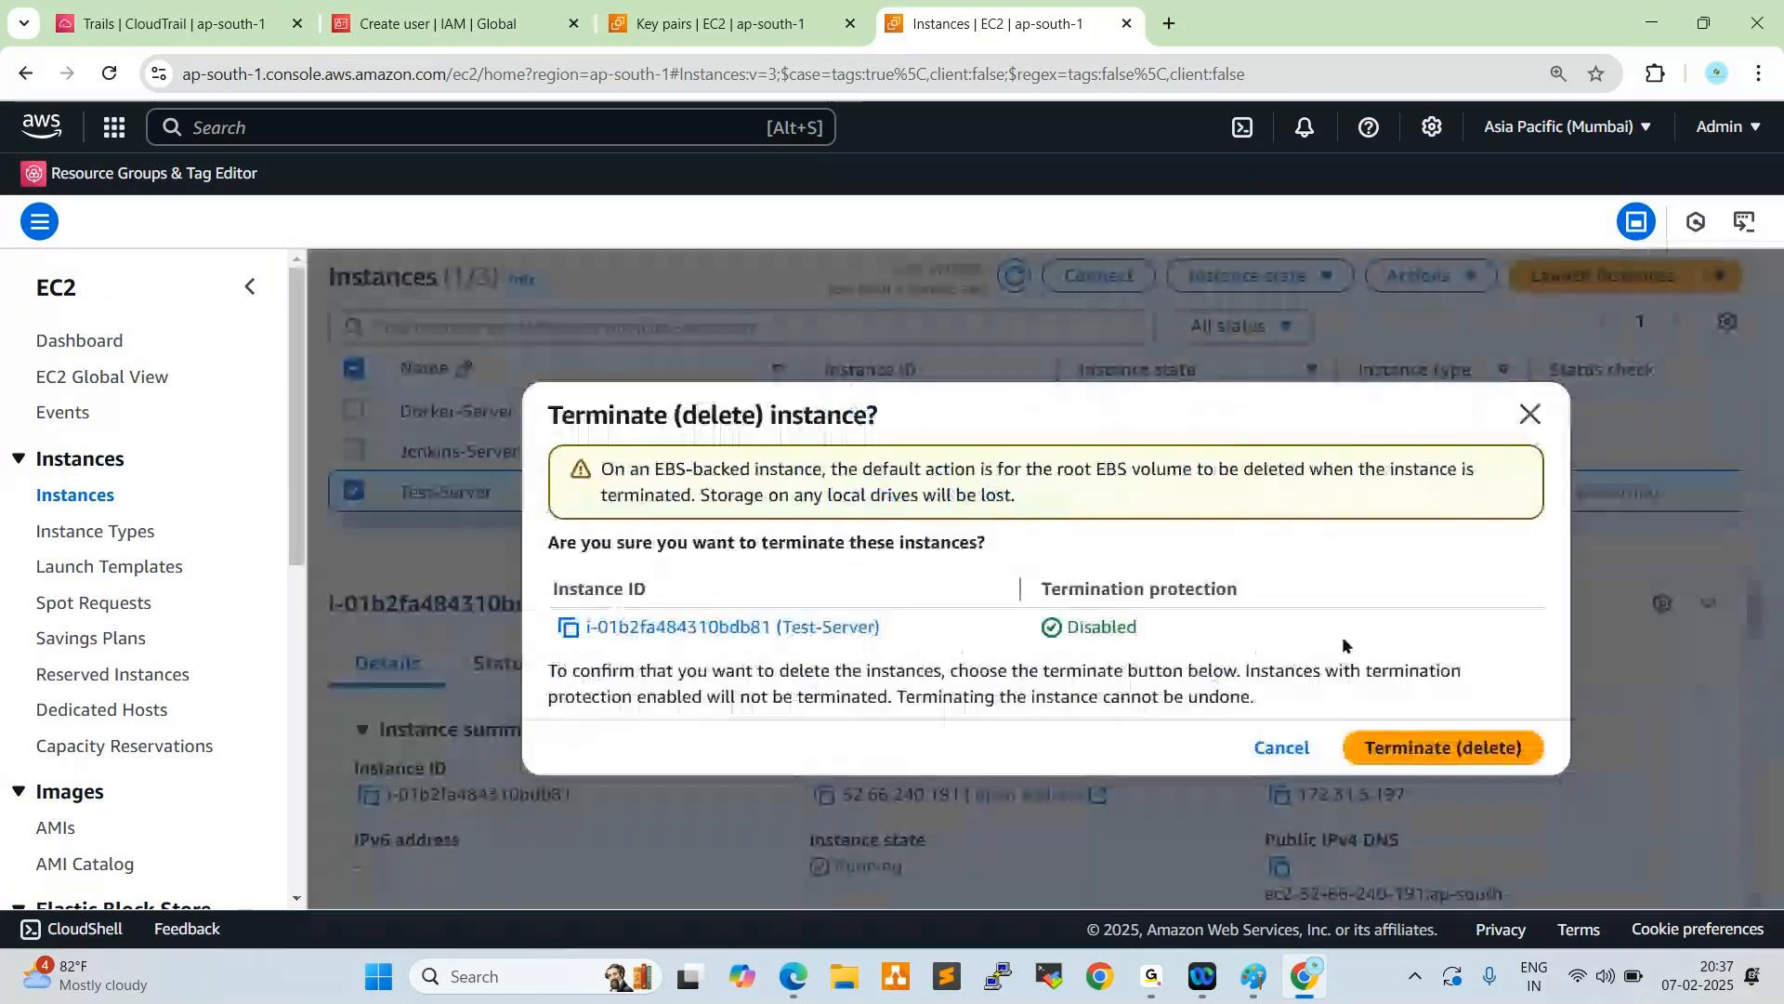
pyautogui.click(1387, 754)
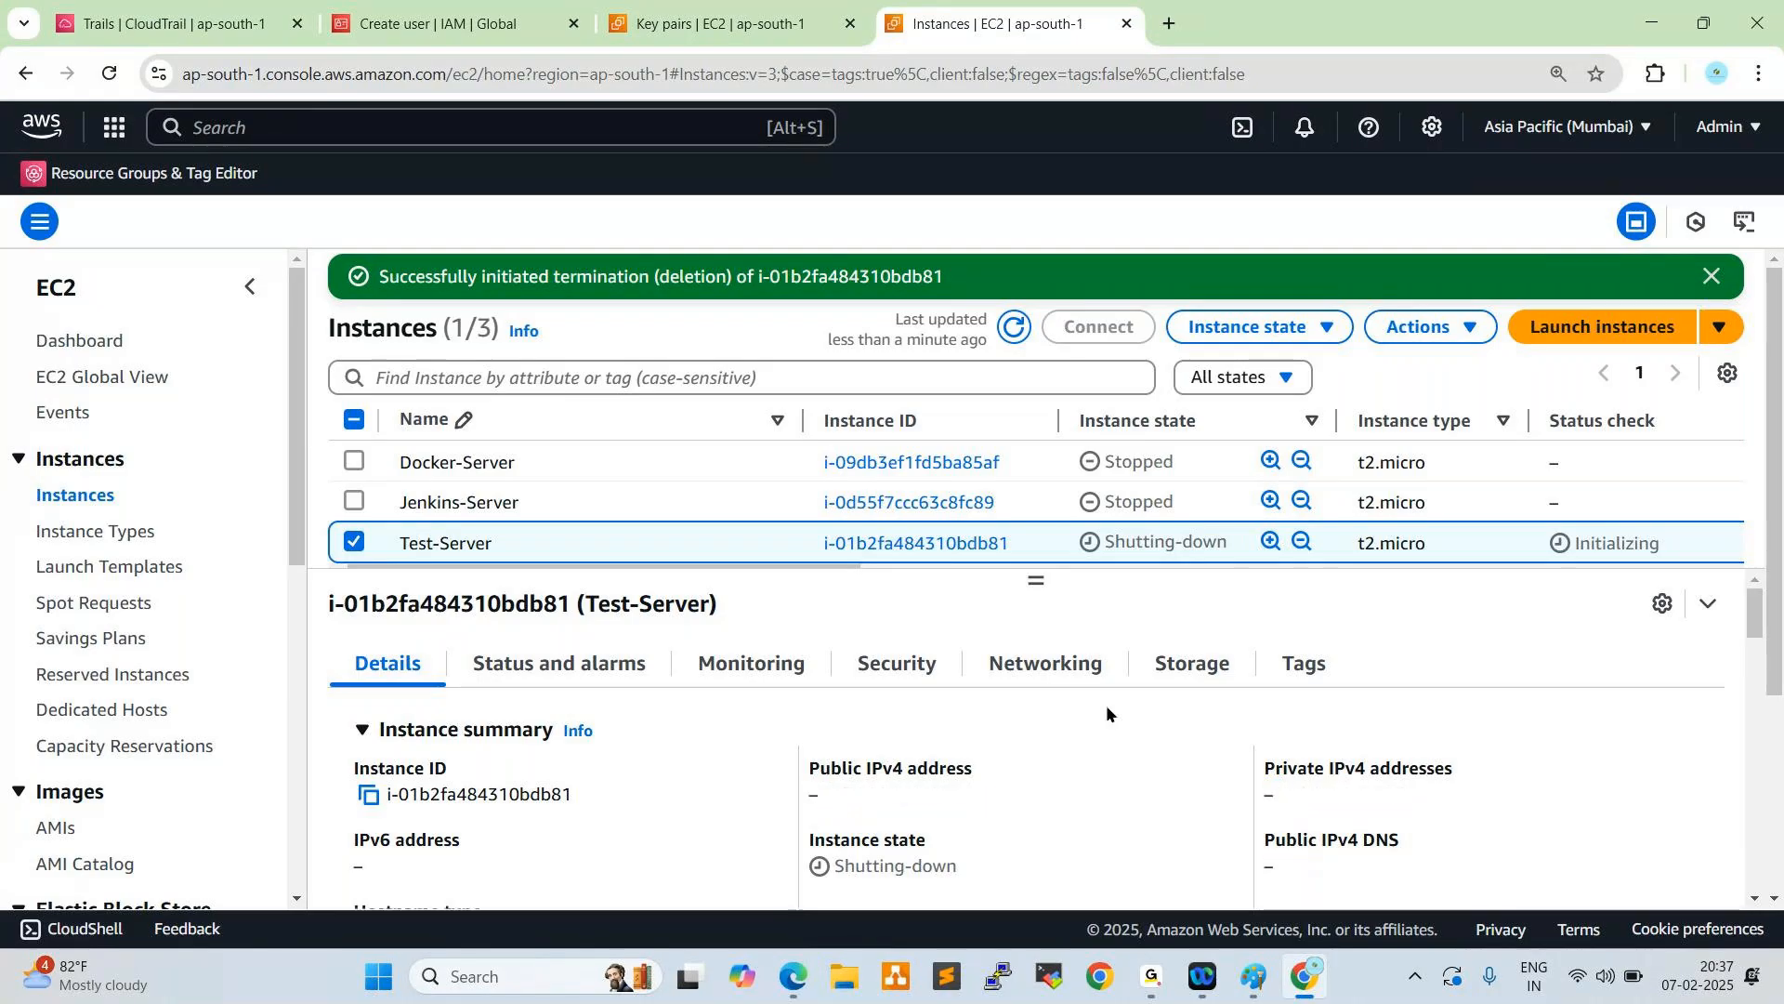
pyautogui.click(720, 23)
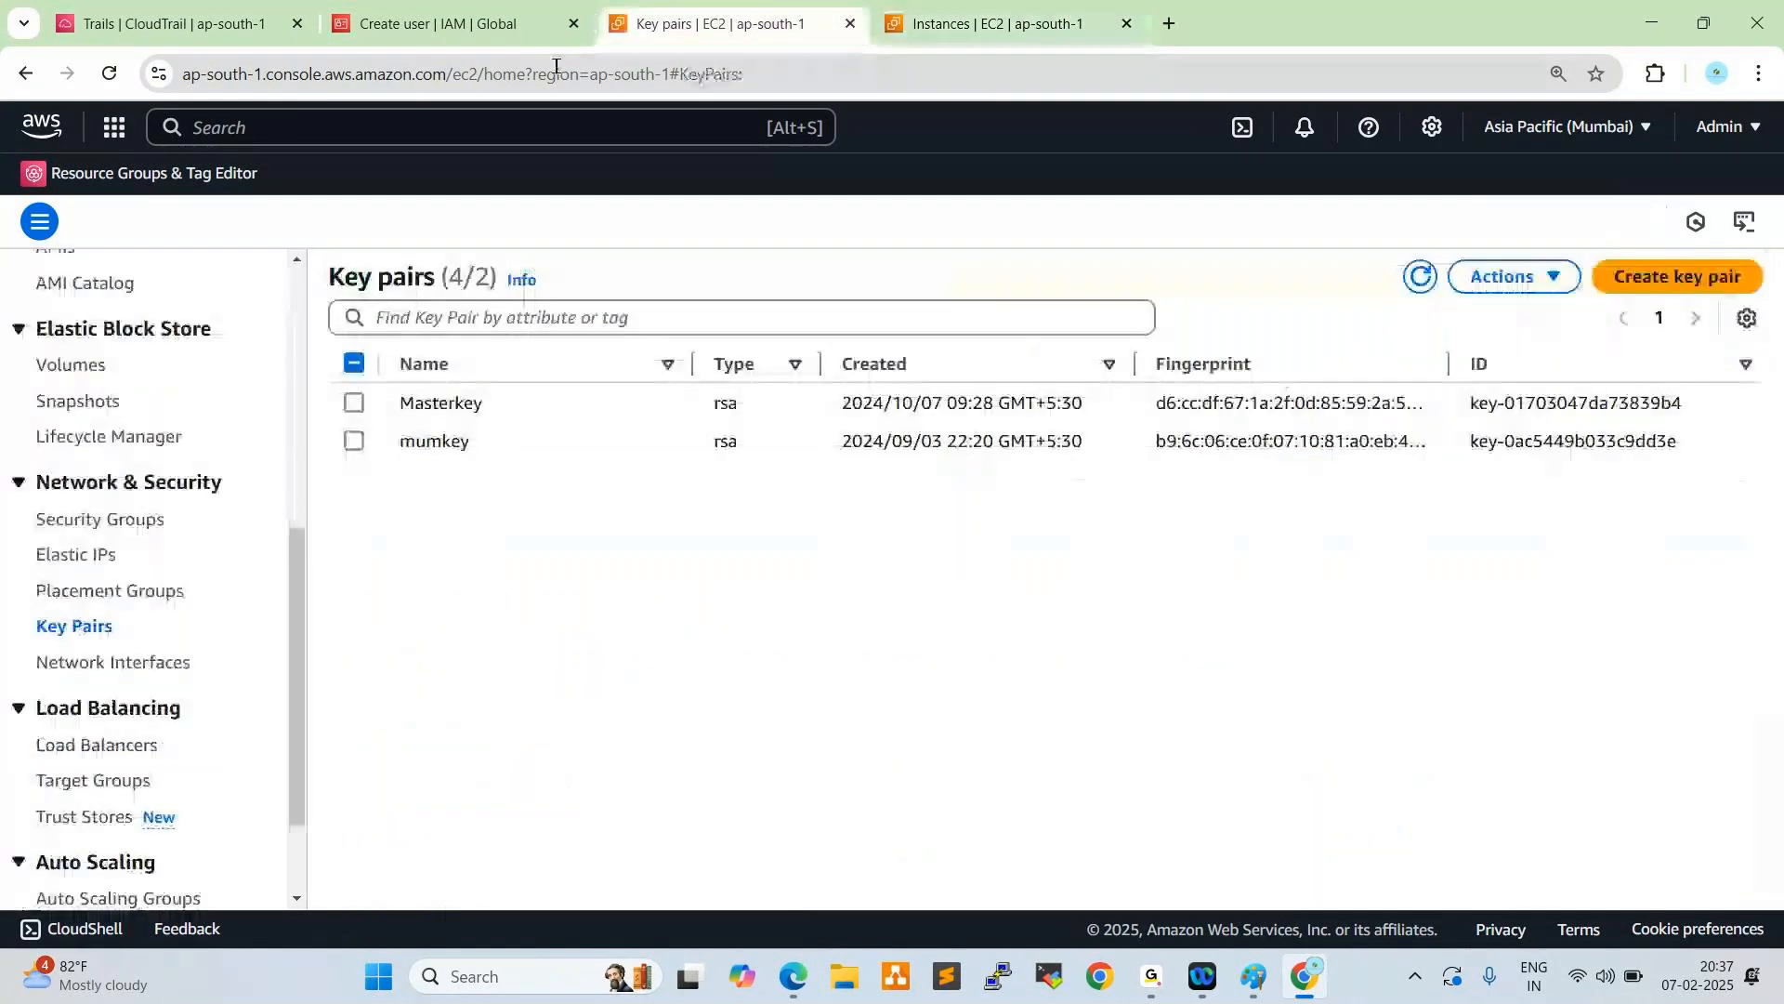
# - Open the S3 service in place of the CloudTrail trails page and enter the awsdevopsbatch-93 bucket
pyautogui.click(499, 28)
pyautogui.click(163, 23)
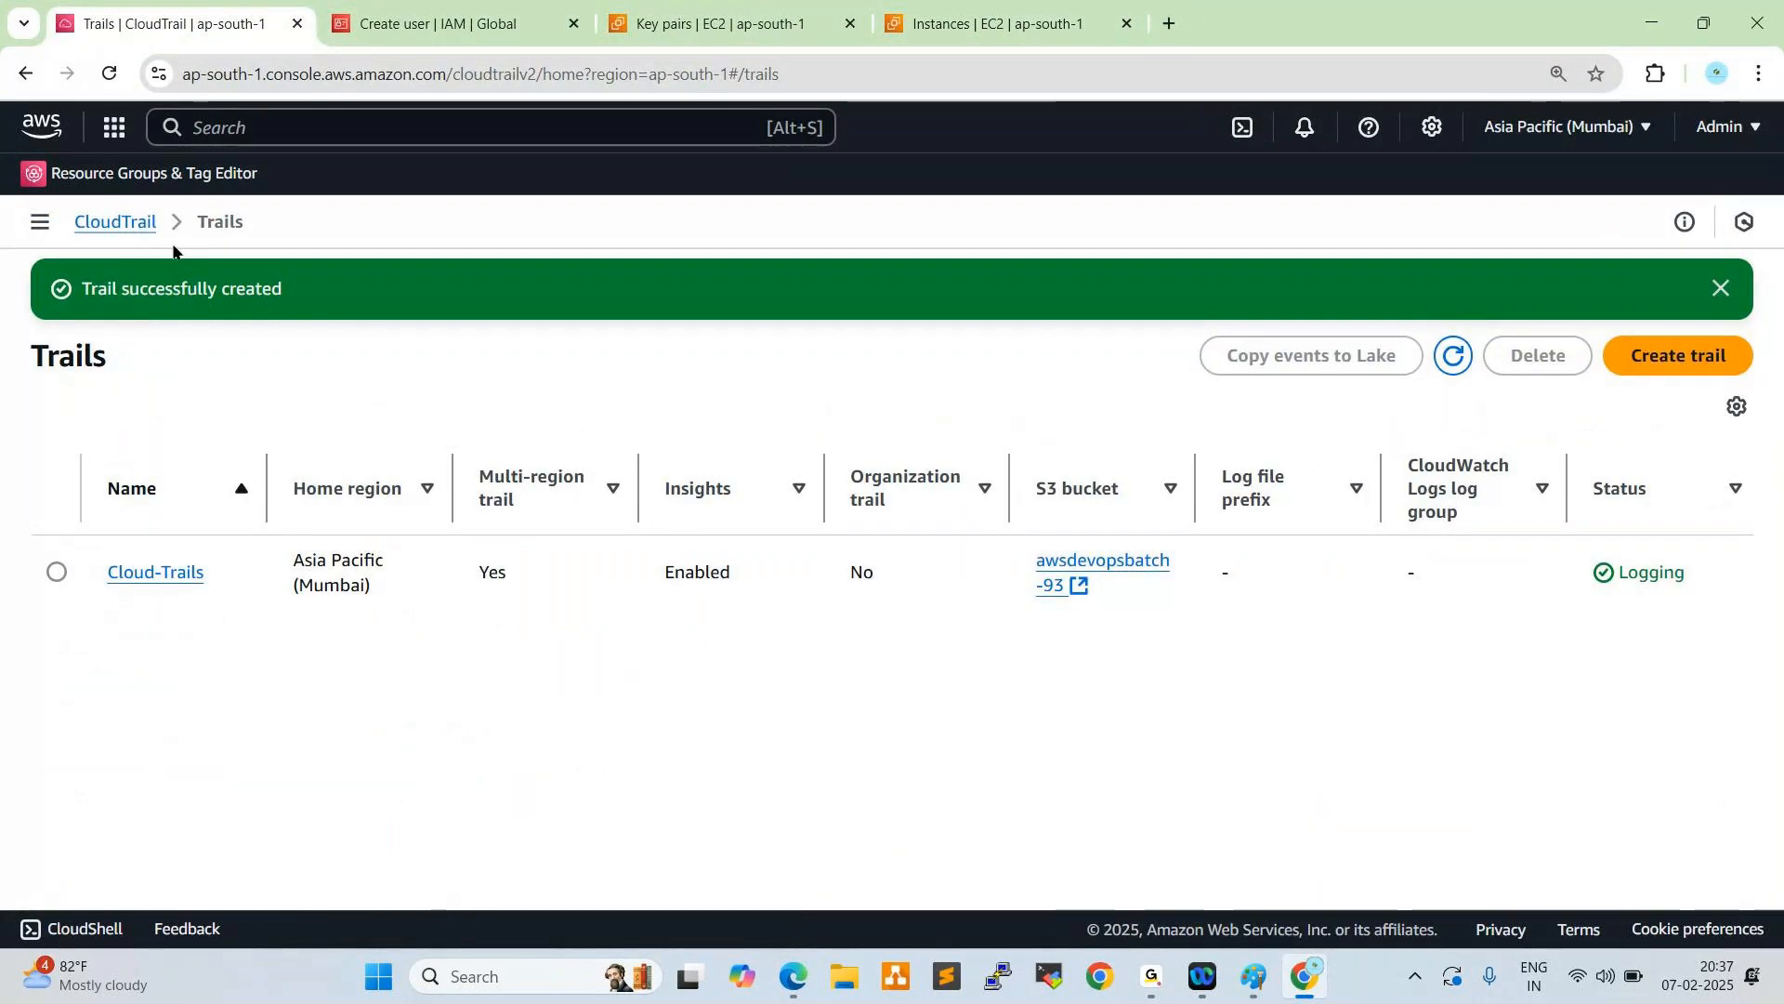
pyautogui.click(114, 127)
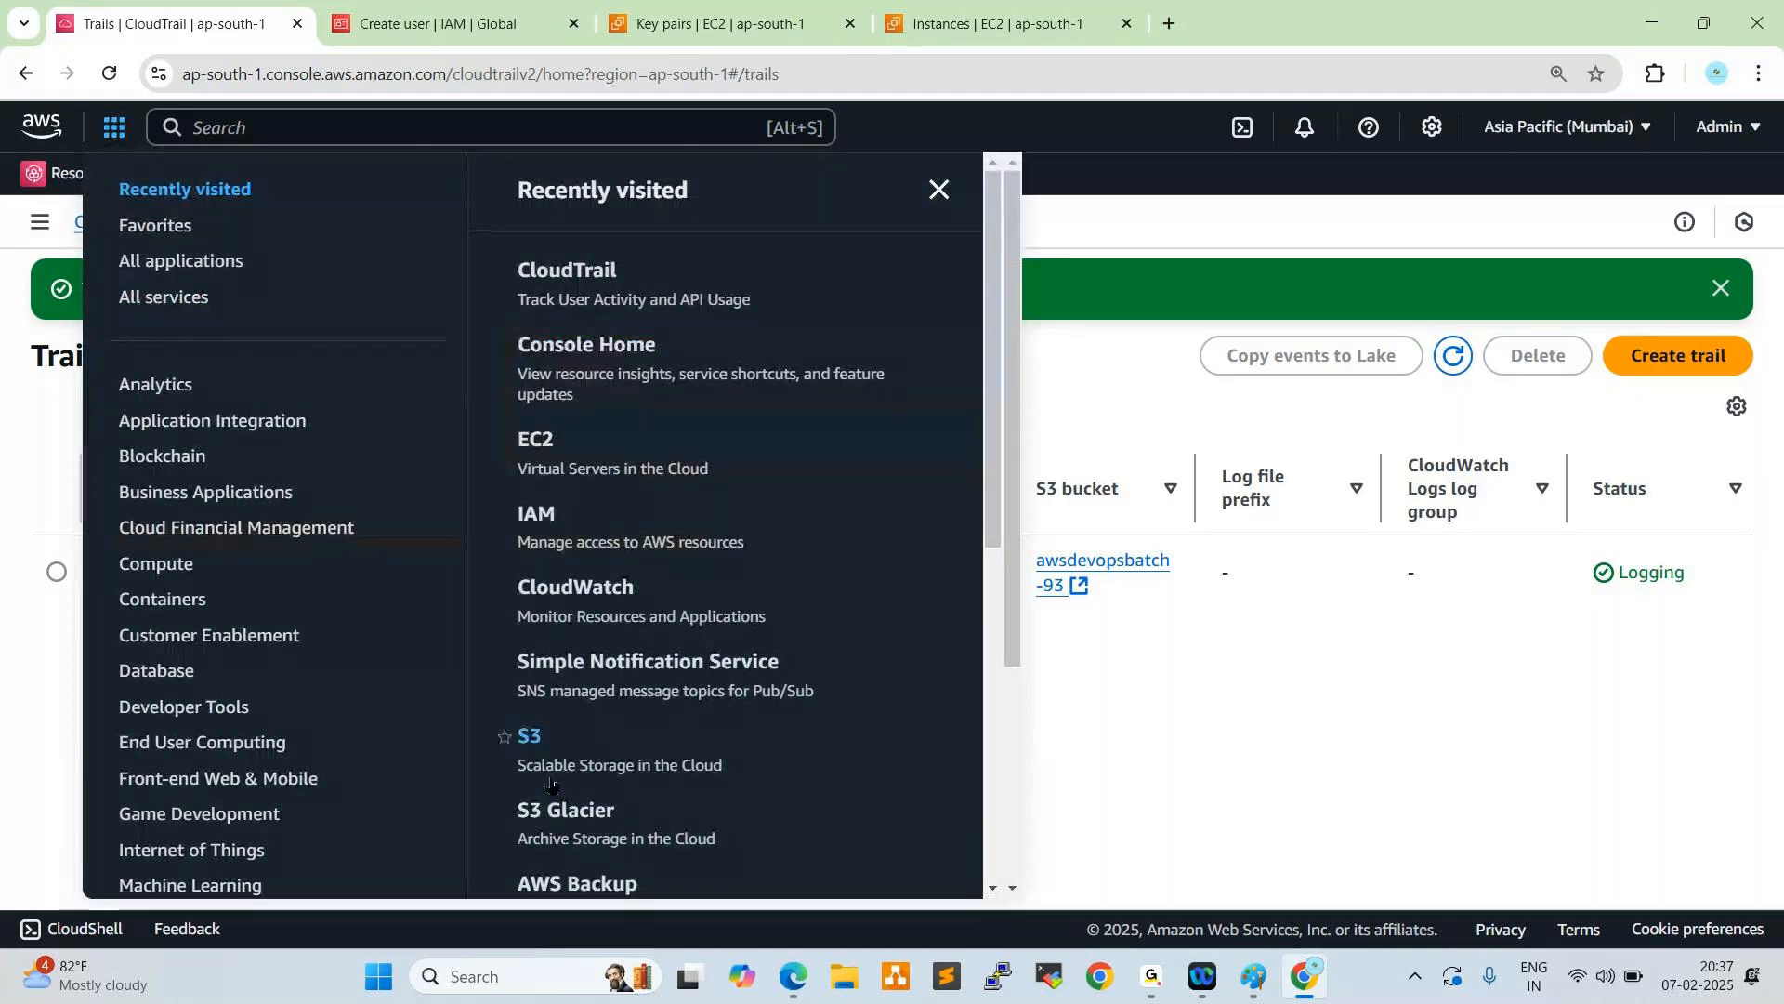
pyautogui.click(539, 744)
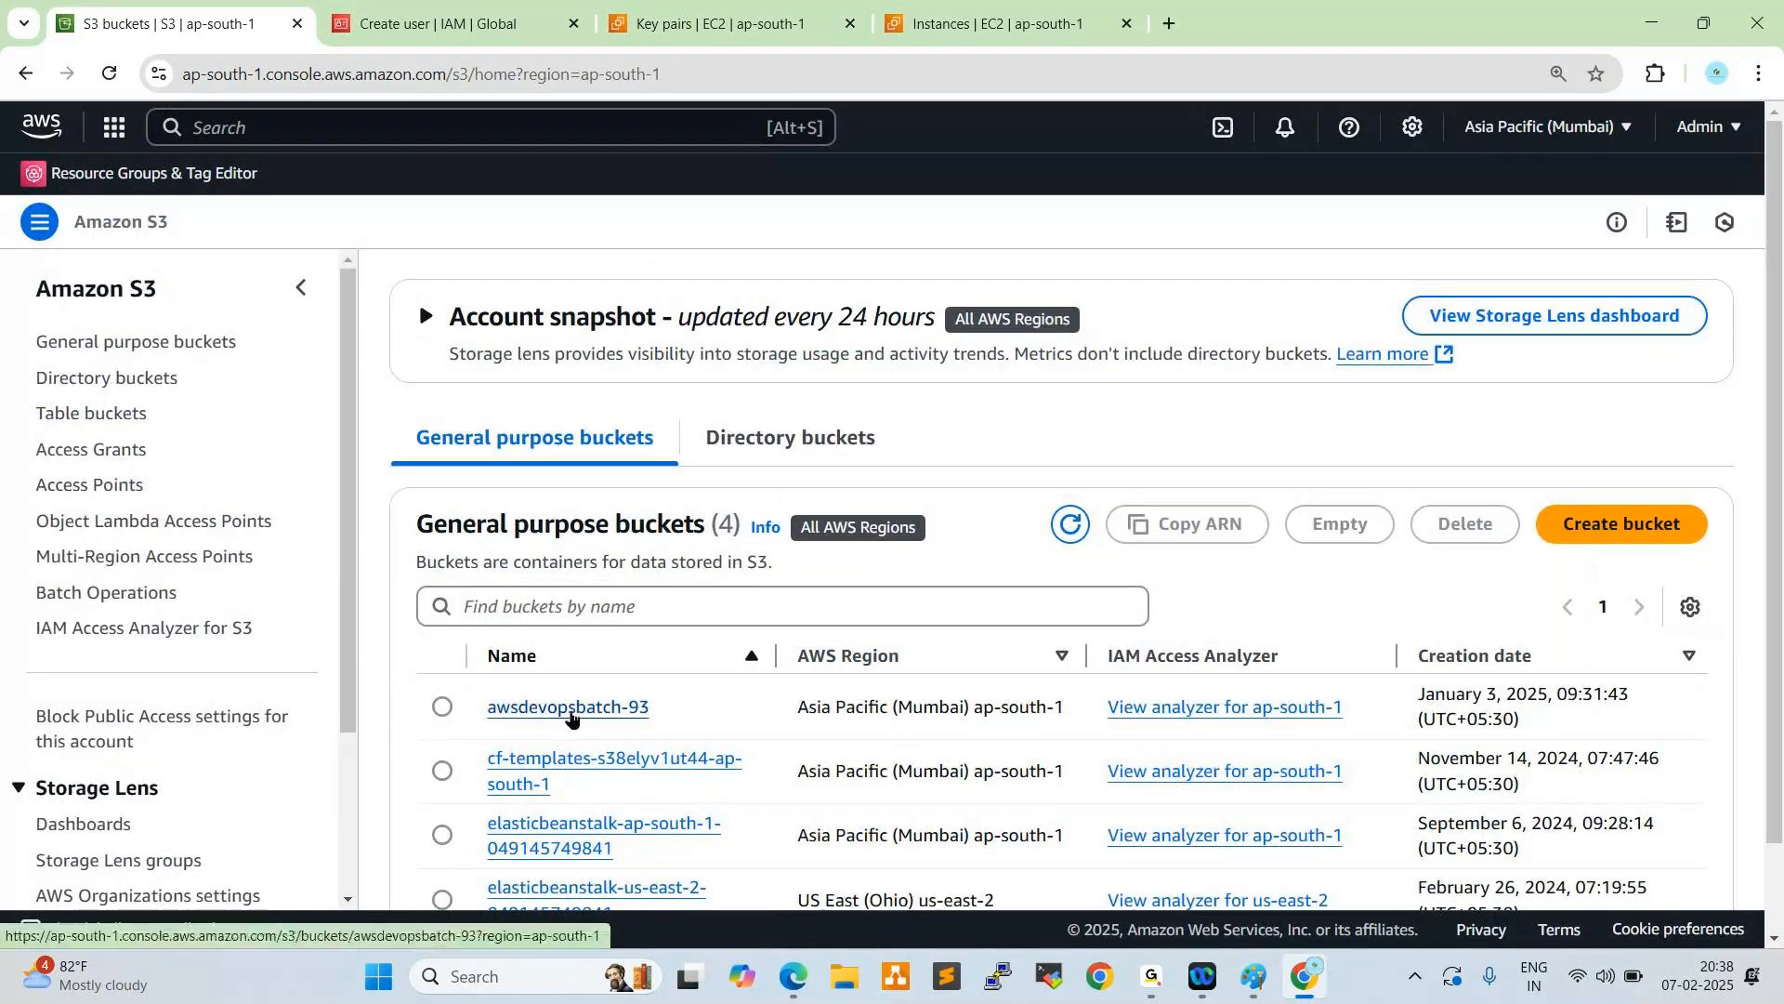
pyautogui.click(573, 714)
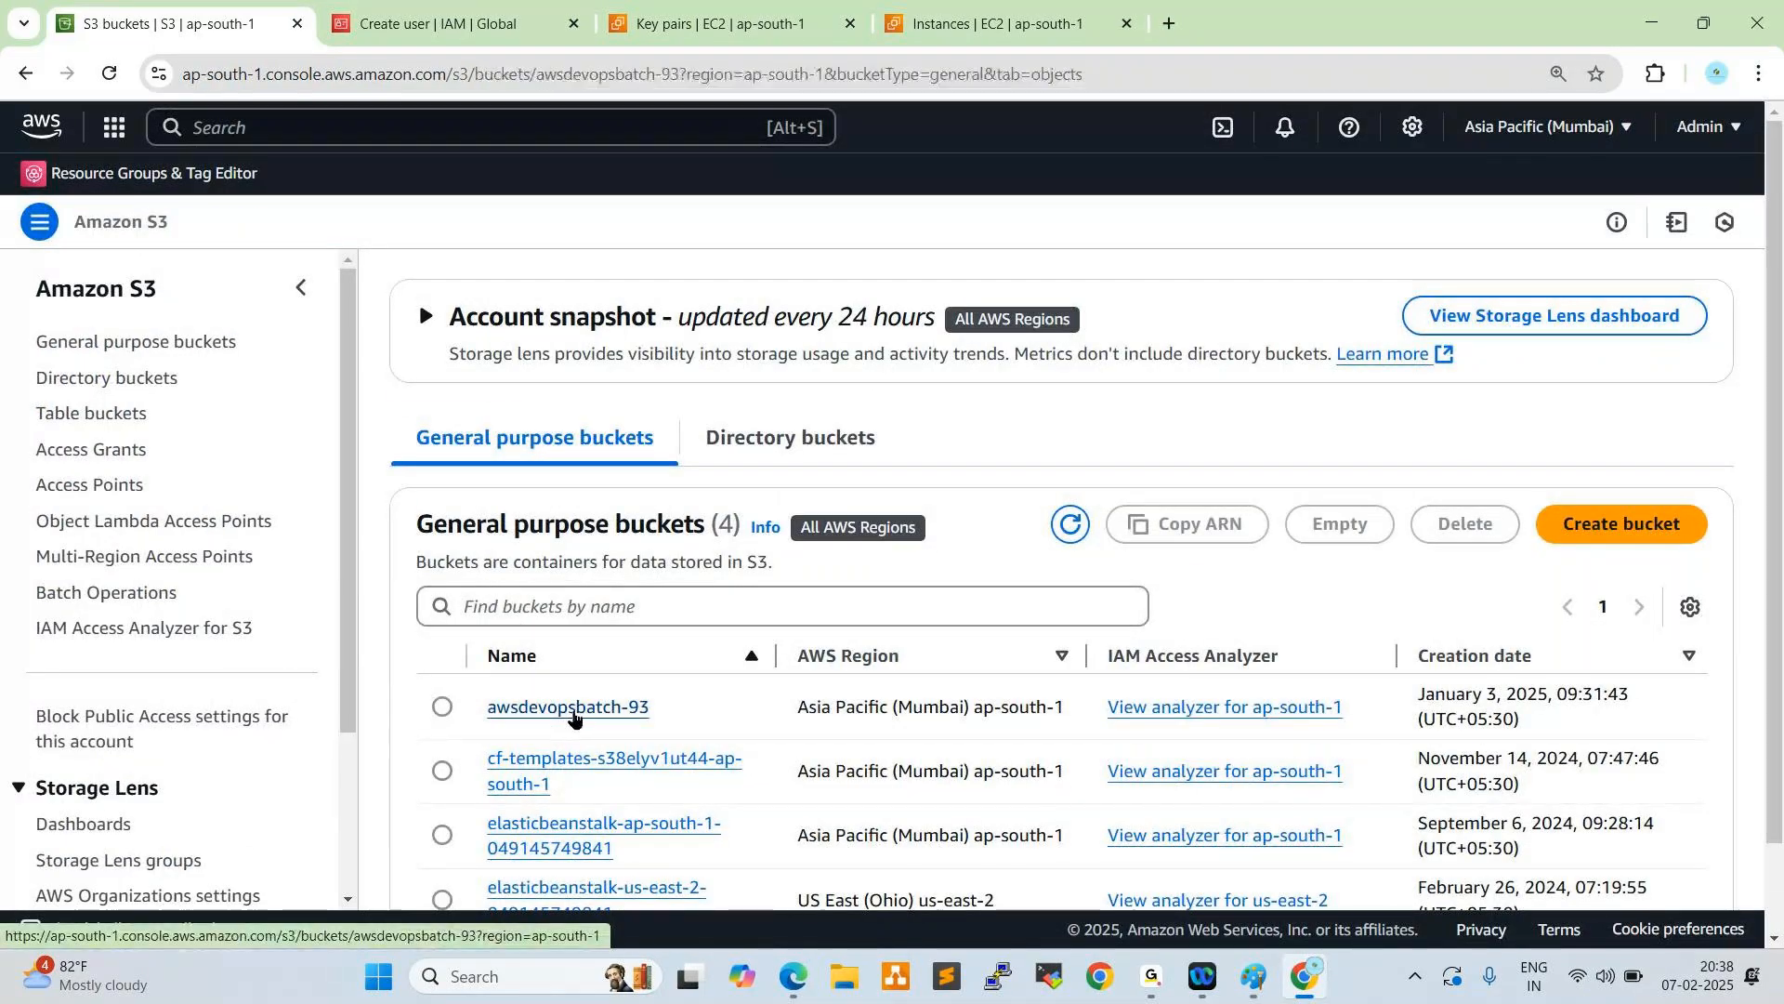
# - Browse the bucket's AWSLogs folder through the account folder to CloudTrail/ap-south-1/2025/02/07 and list its log files
pyautogui.click(554, 756)
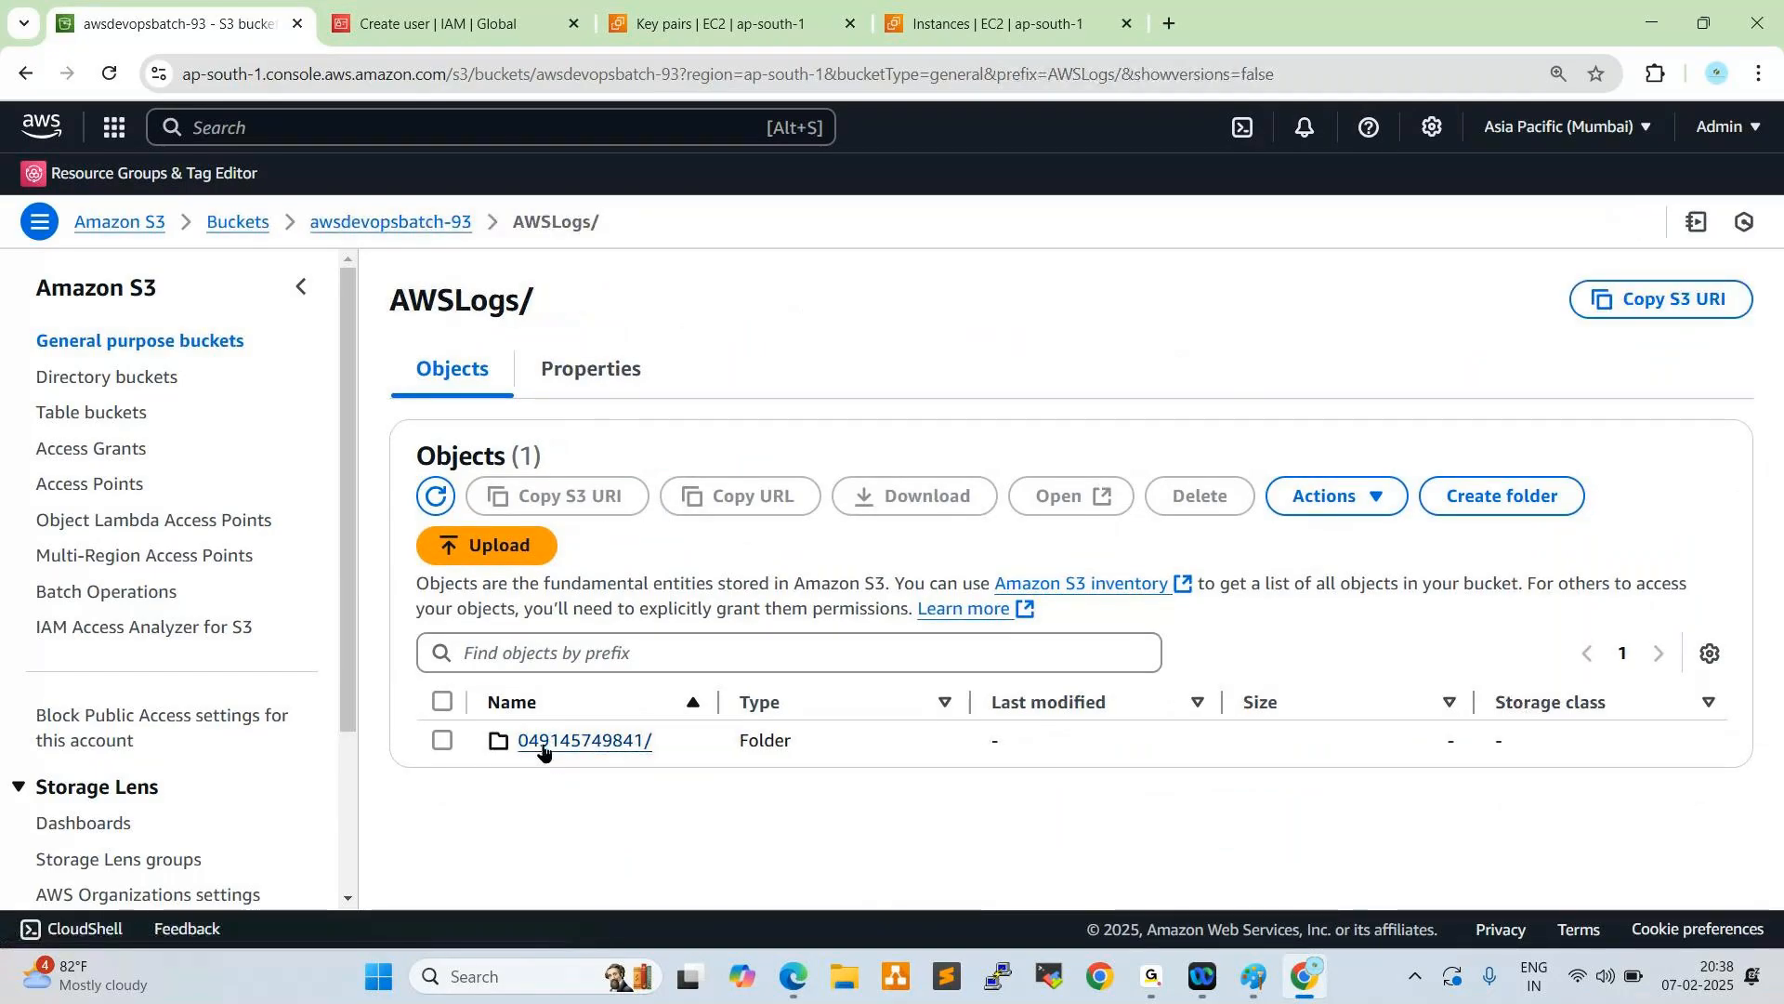
pyautogui.click(547, 743)
pyautogui.scroll(-1, 775, 451)
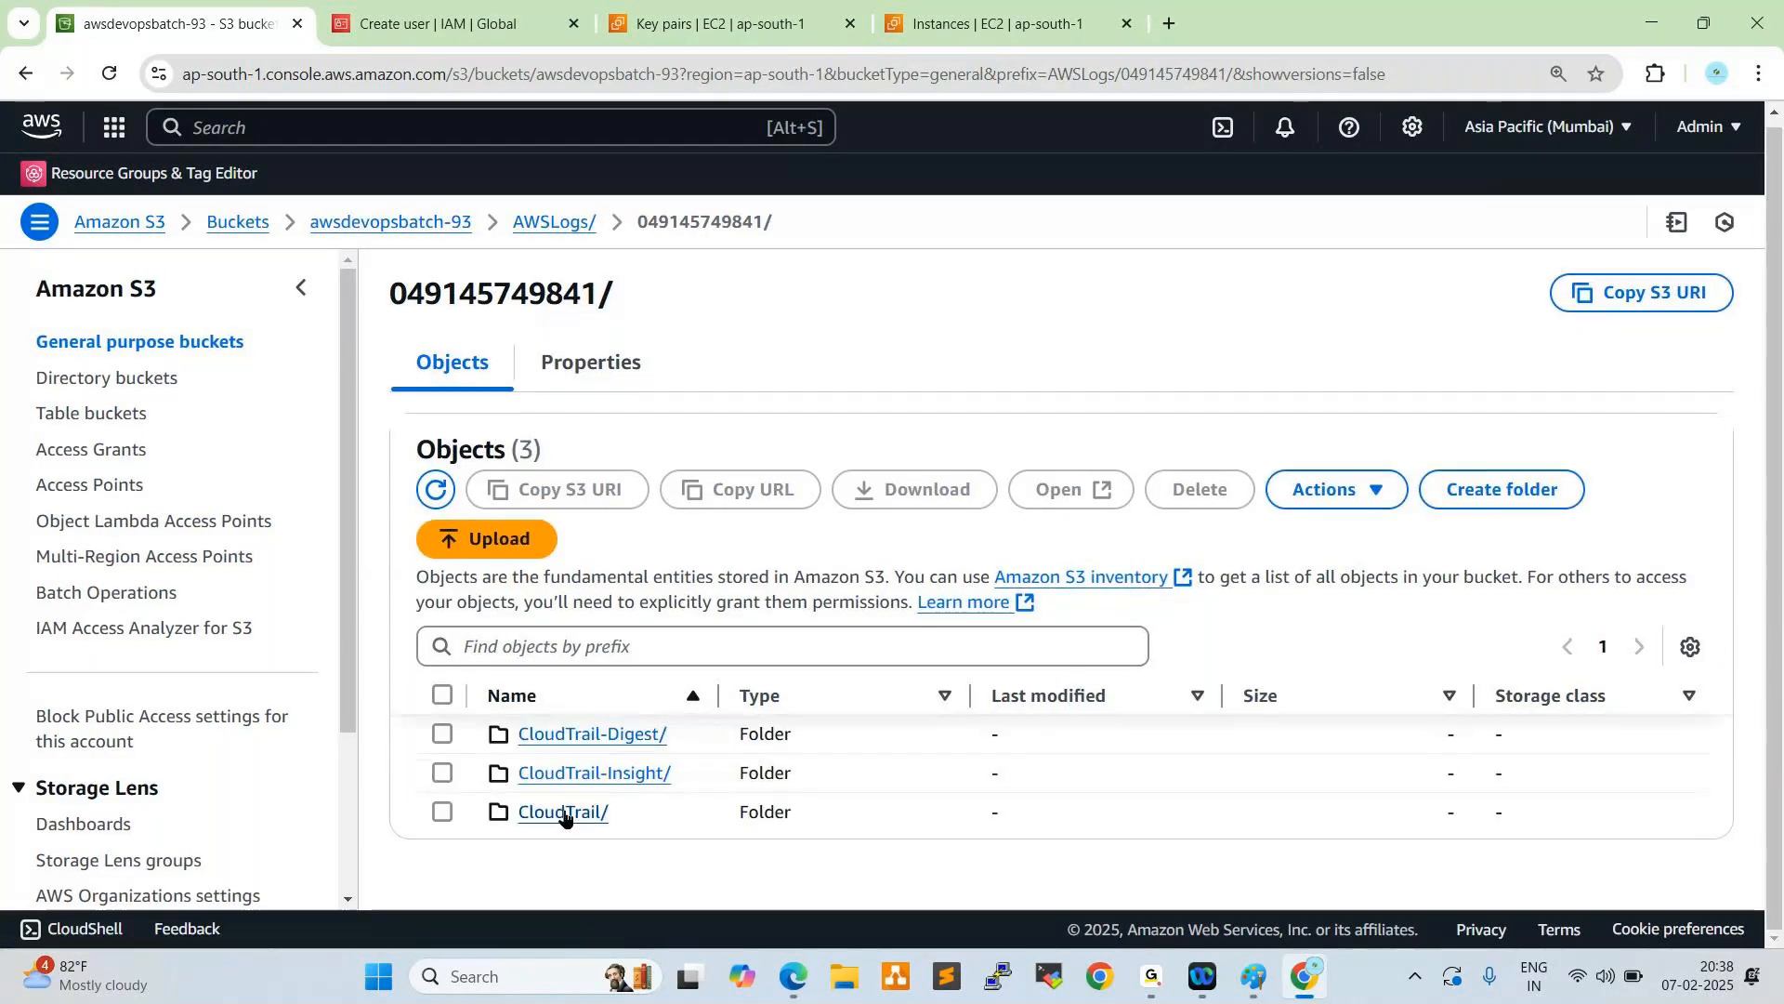
pyautogui.click(564, 813)
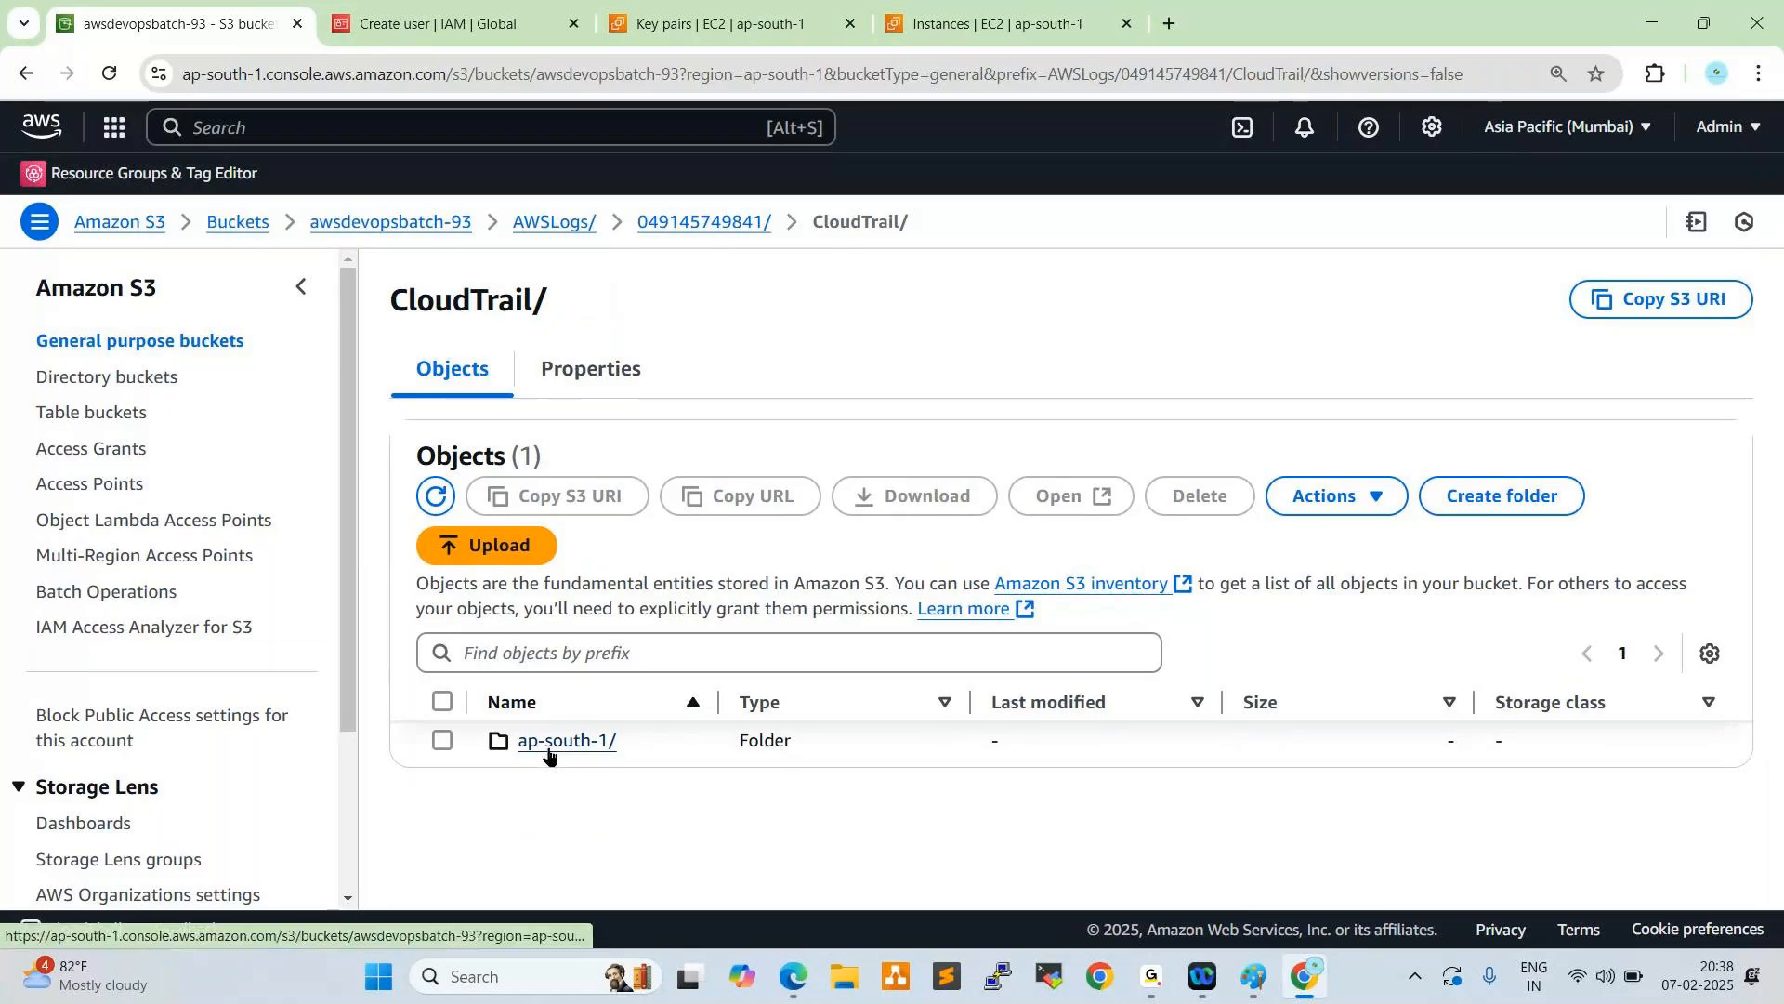
pyautogui.click(577, 741)
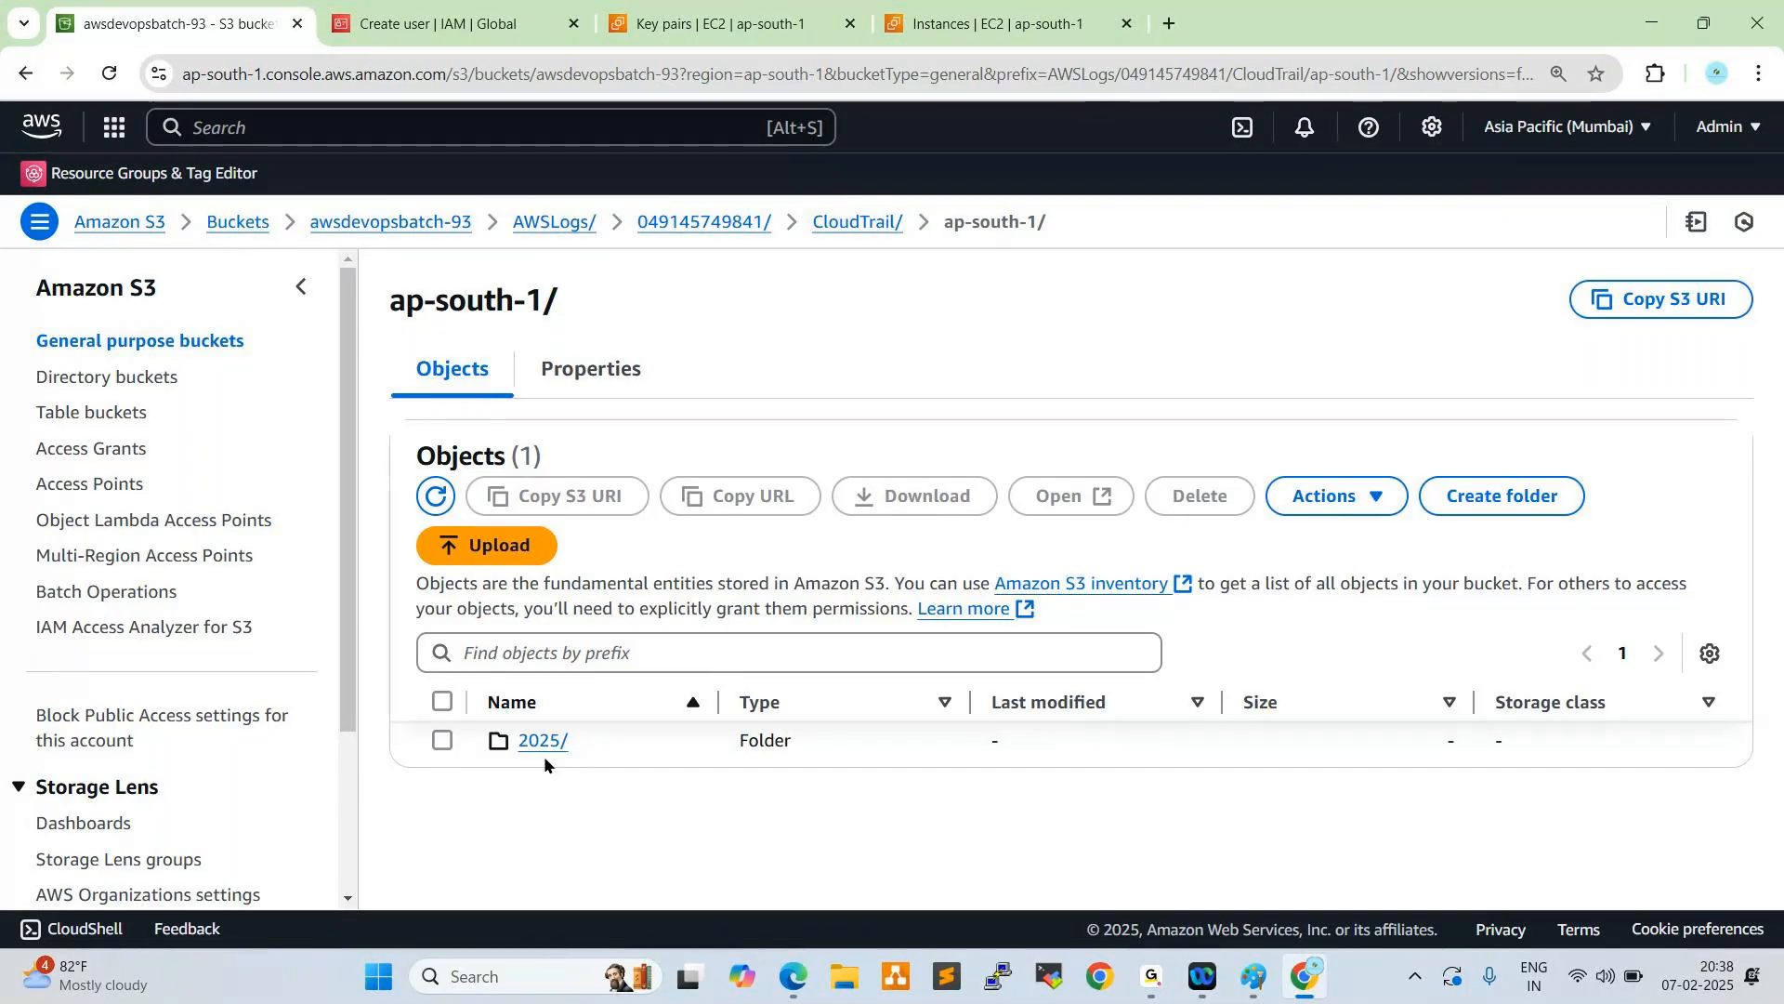
pyautogui.click(543, 741)
pyautogui.click(532, 744)
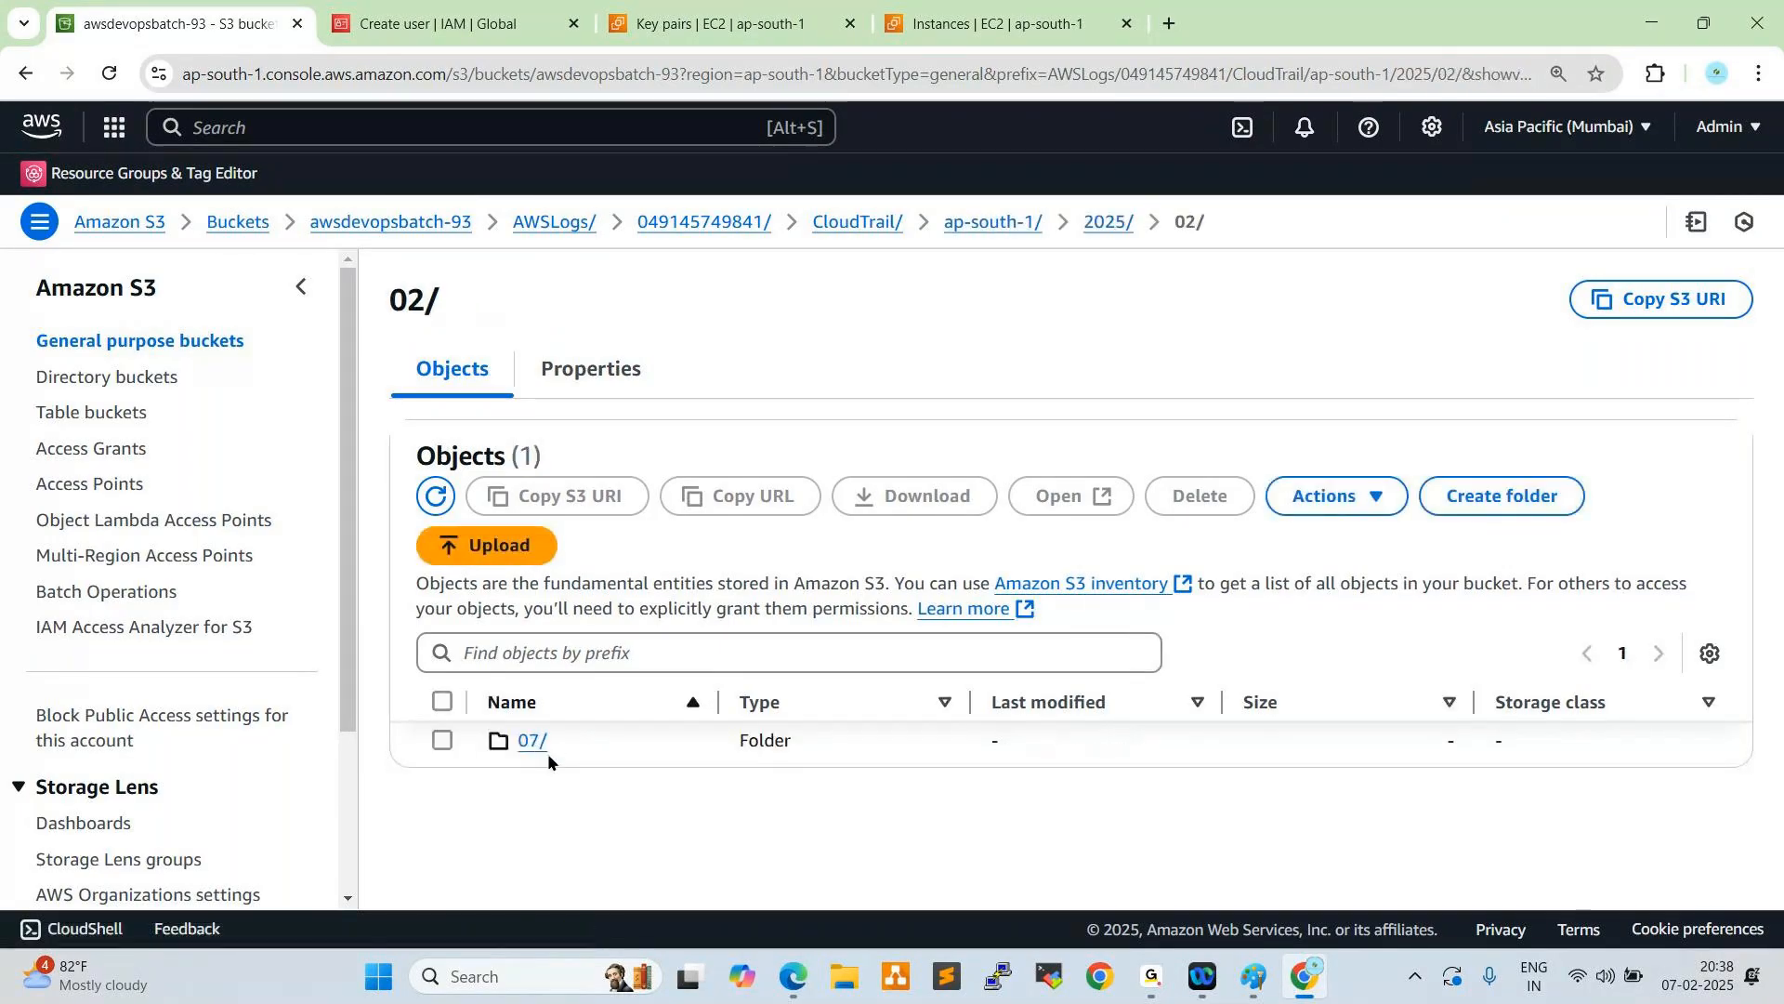
pyautogui.click(534, 744)
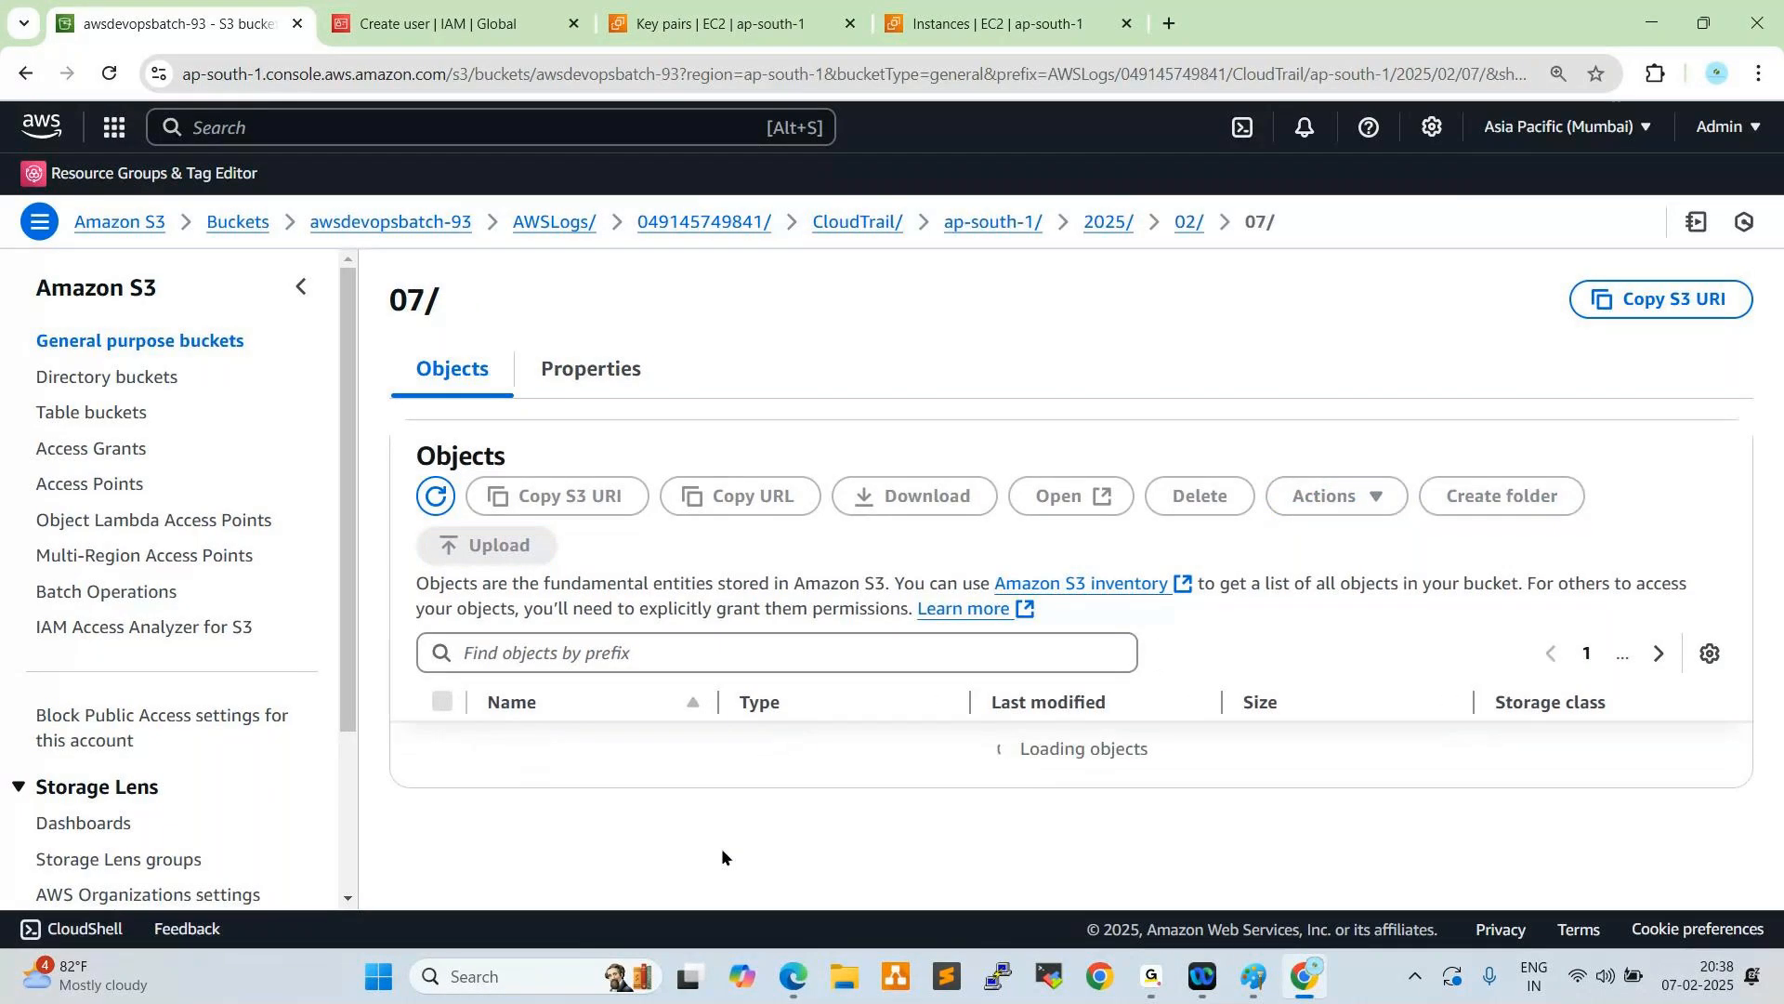
pyautogui.scroll(-2, 714, 744)
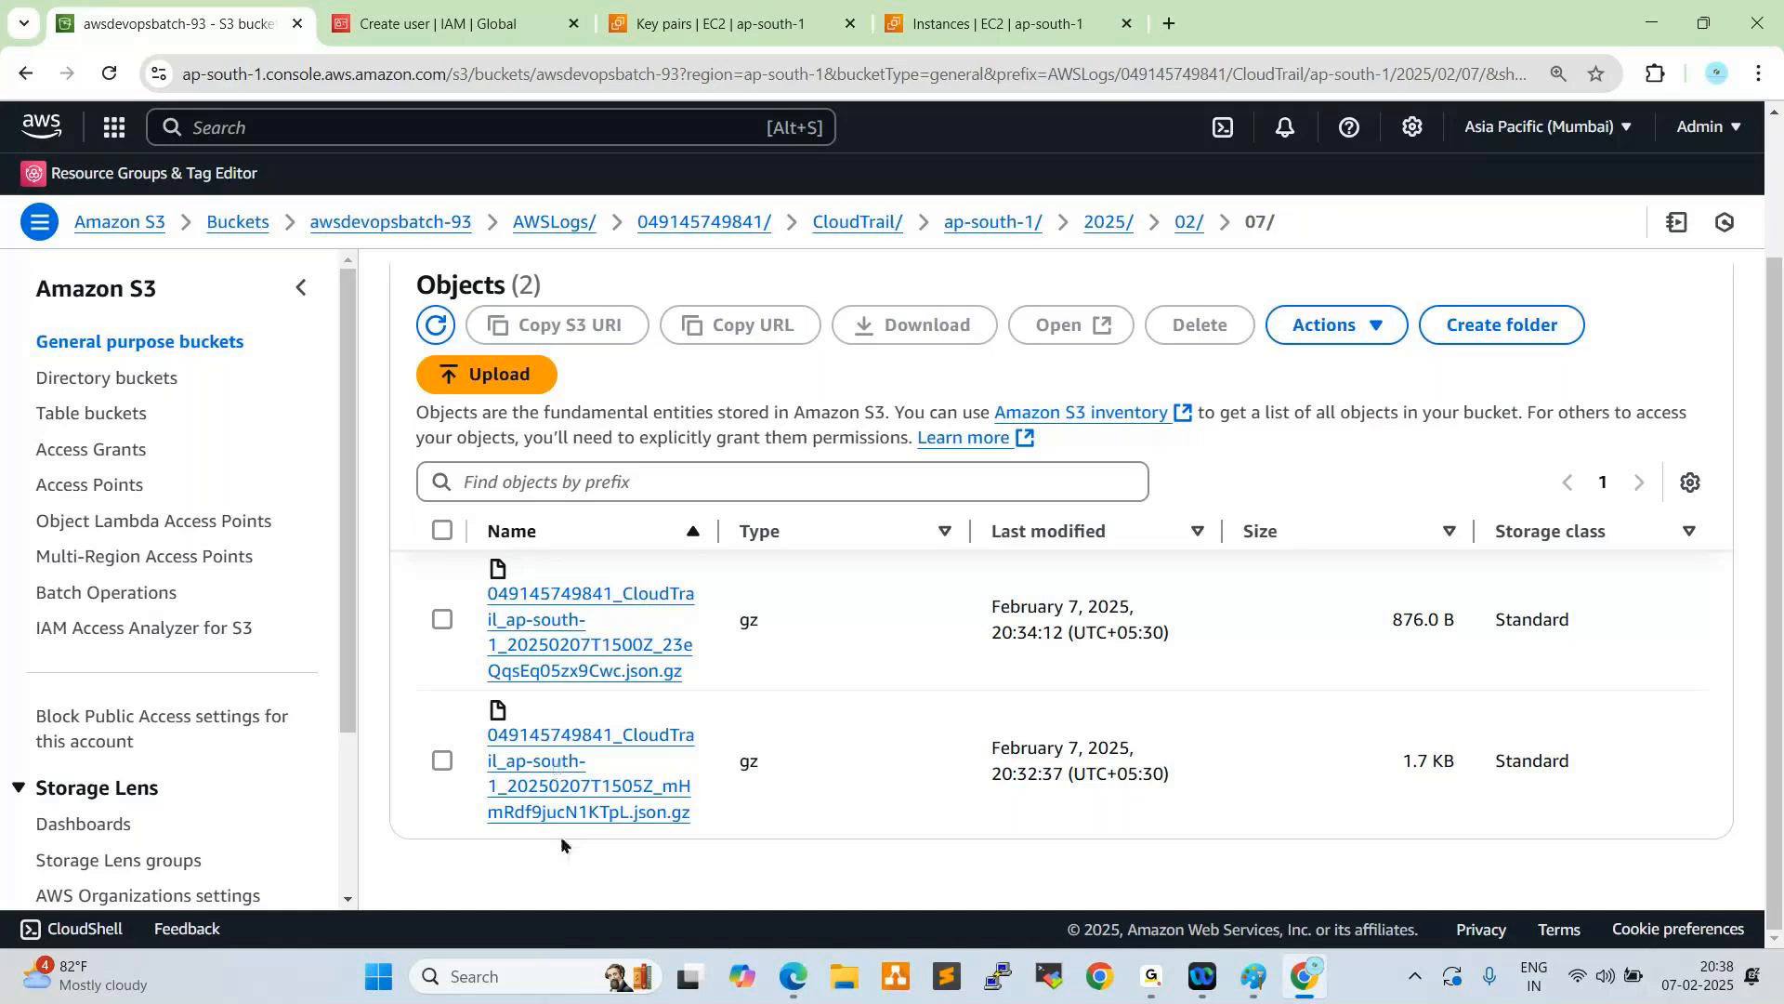
# - Open the object page of the ap-south-1 20250207T1500Z log file and review its properties, tags and metadata
pyautogui.click(556, 658)
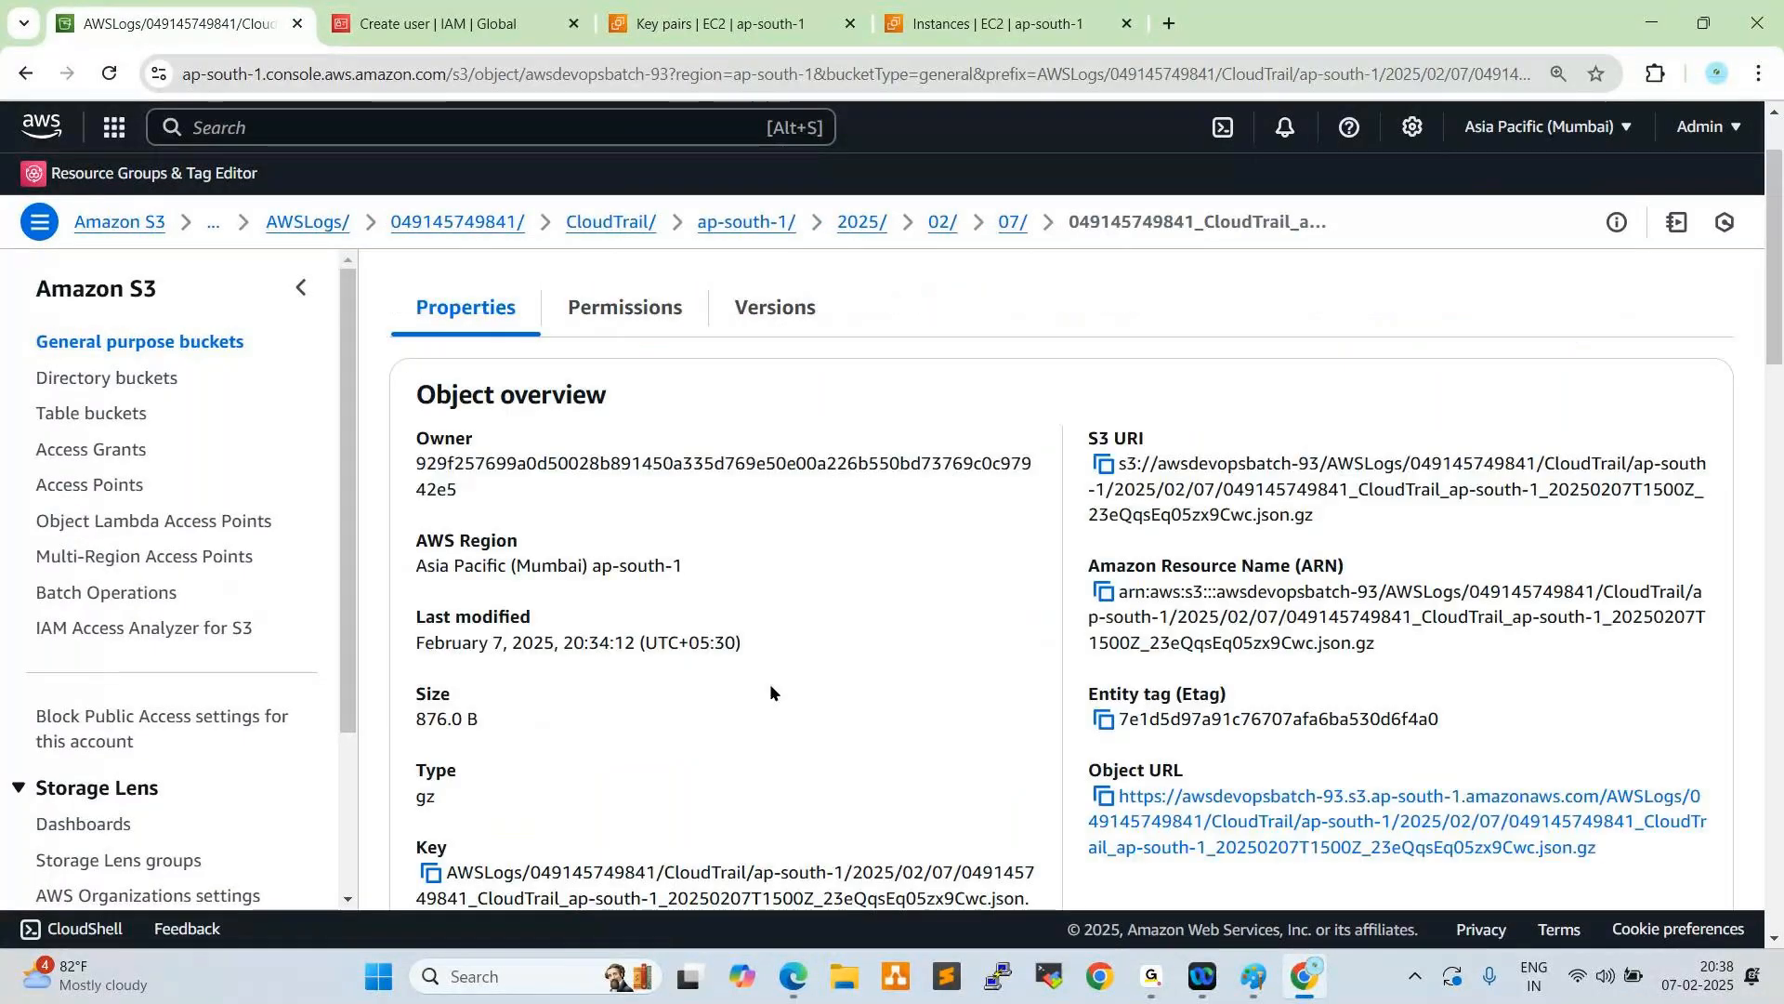
pyautogui.scroll(-5, 769, 689)
pyautogui.scroll(-1, 772, 692)
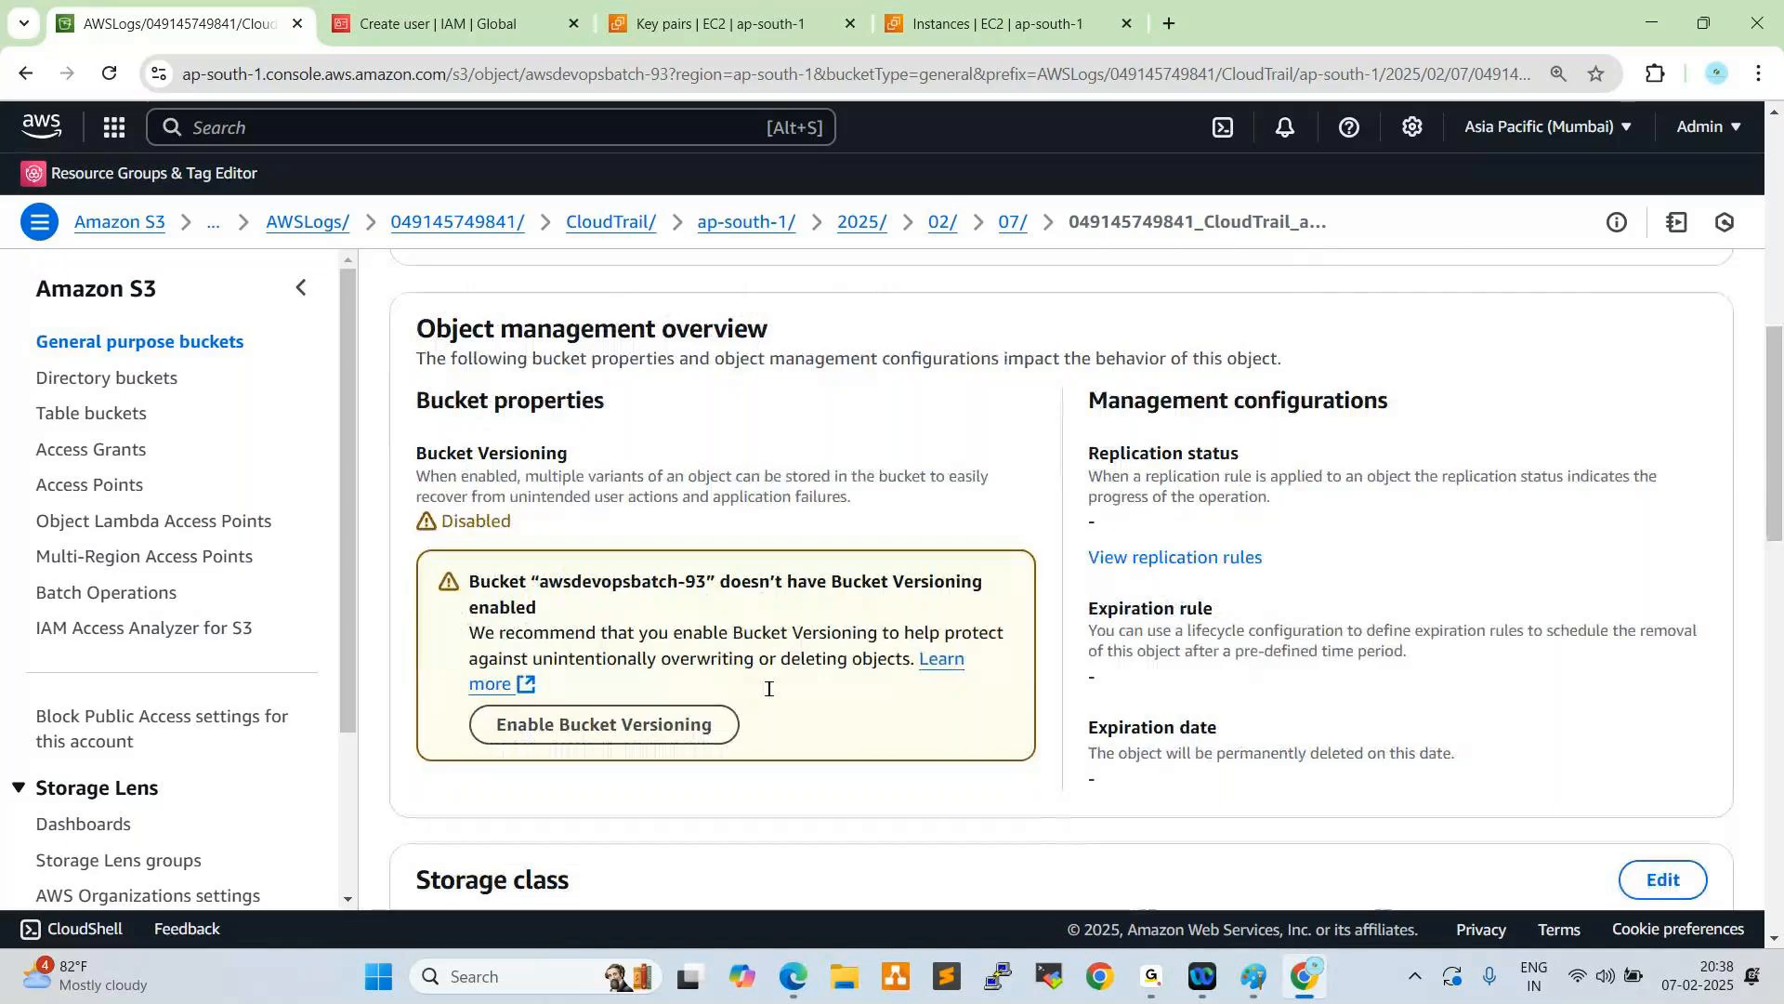
pyautogui.scroll(-8, 766, 690)
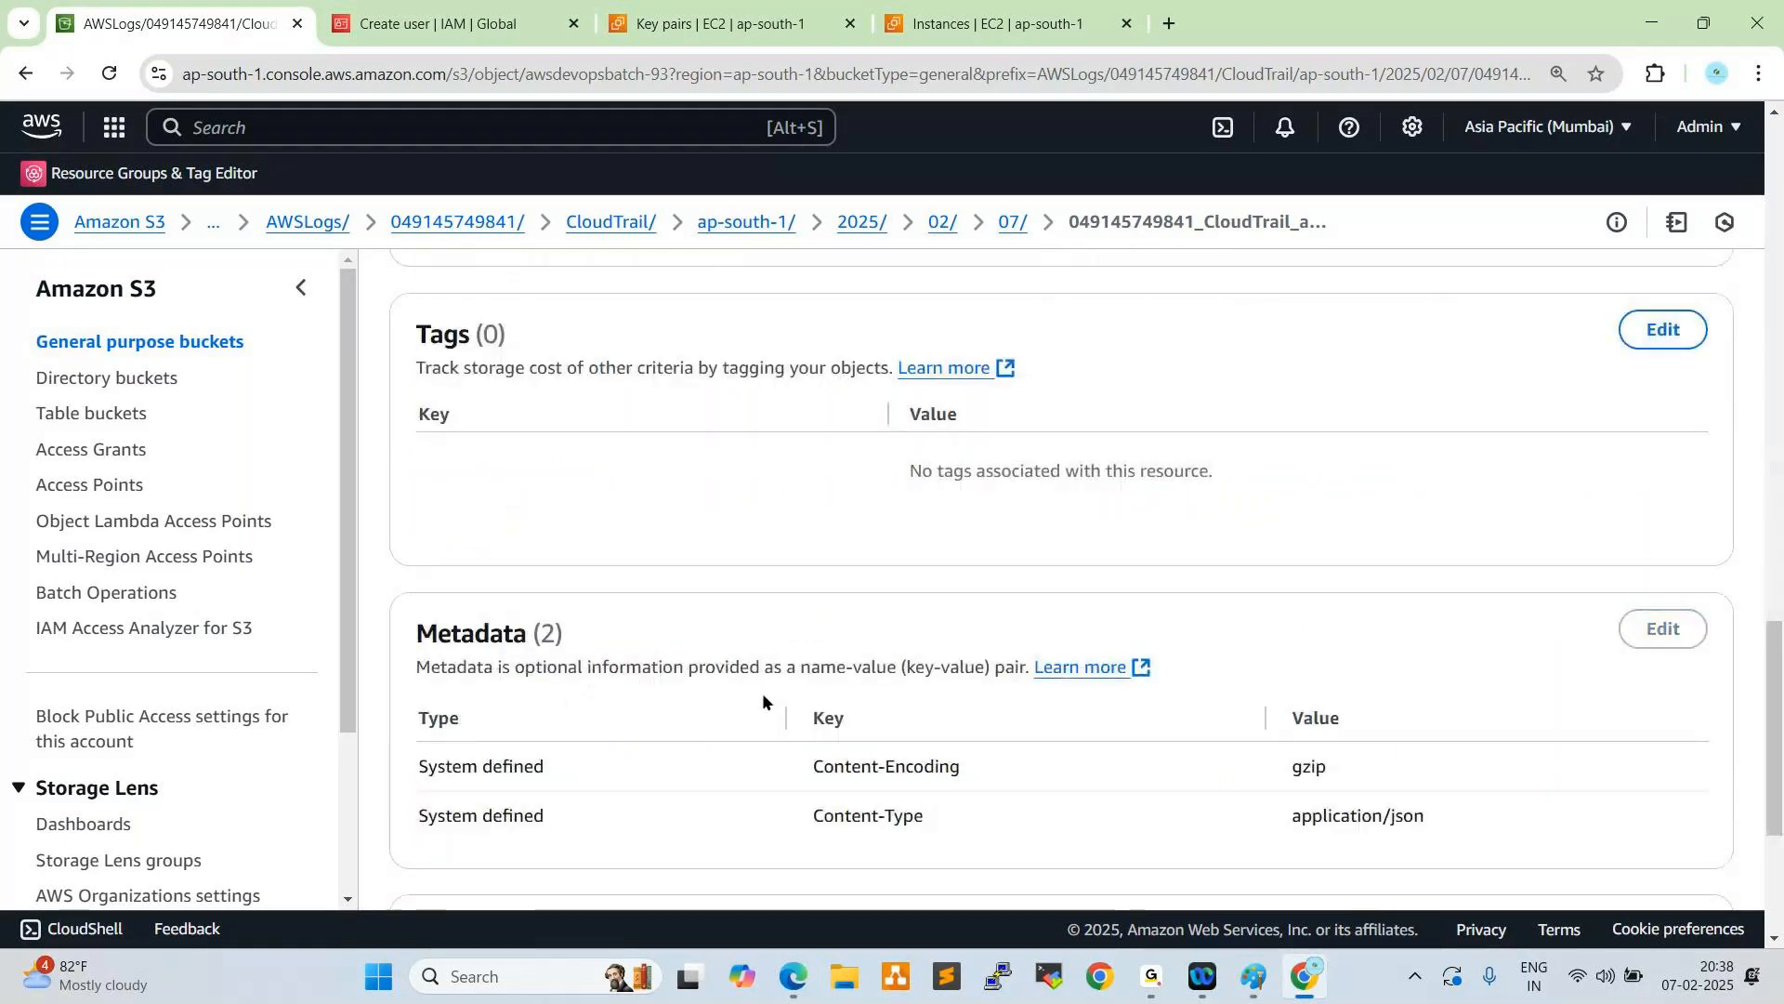
pyautogui.scroll(5, 762, 693)
pyautogui.scroll(8, 756, 694)
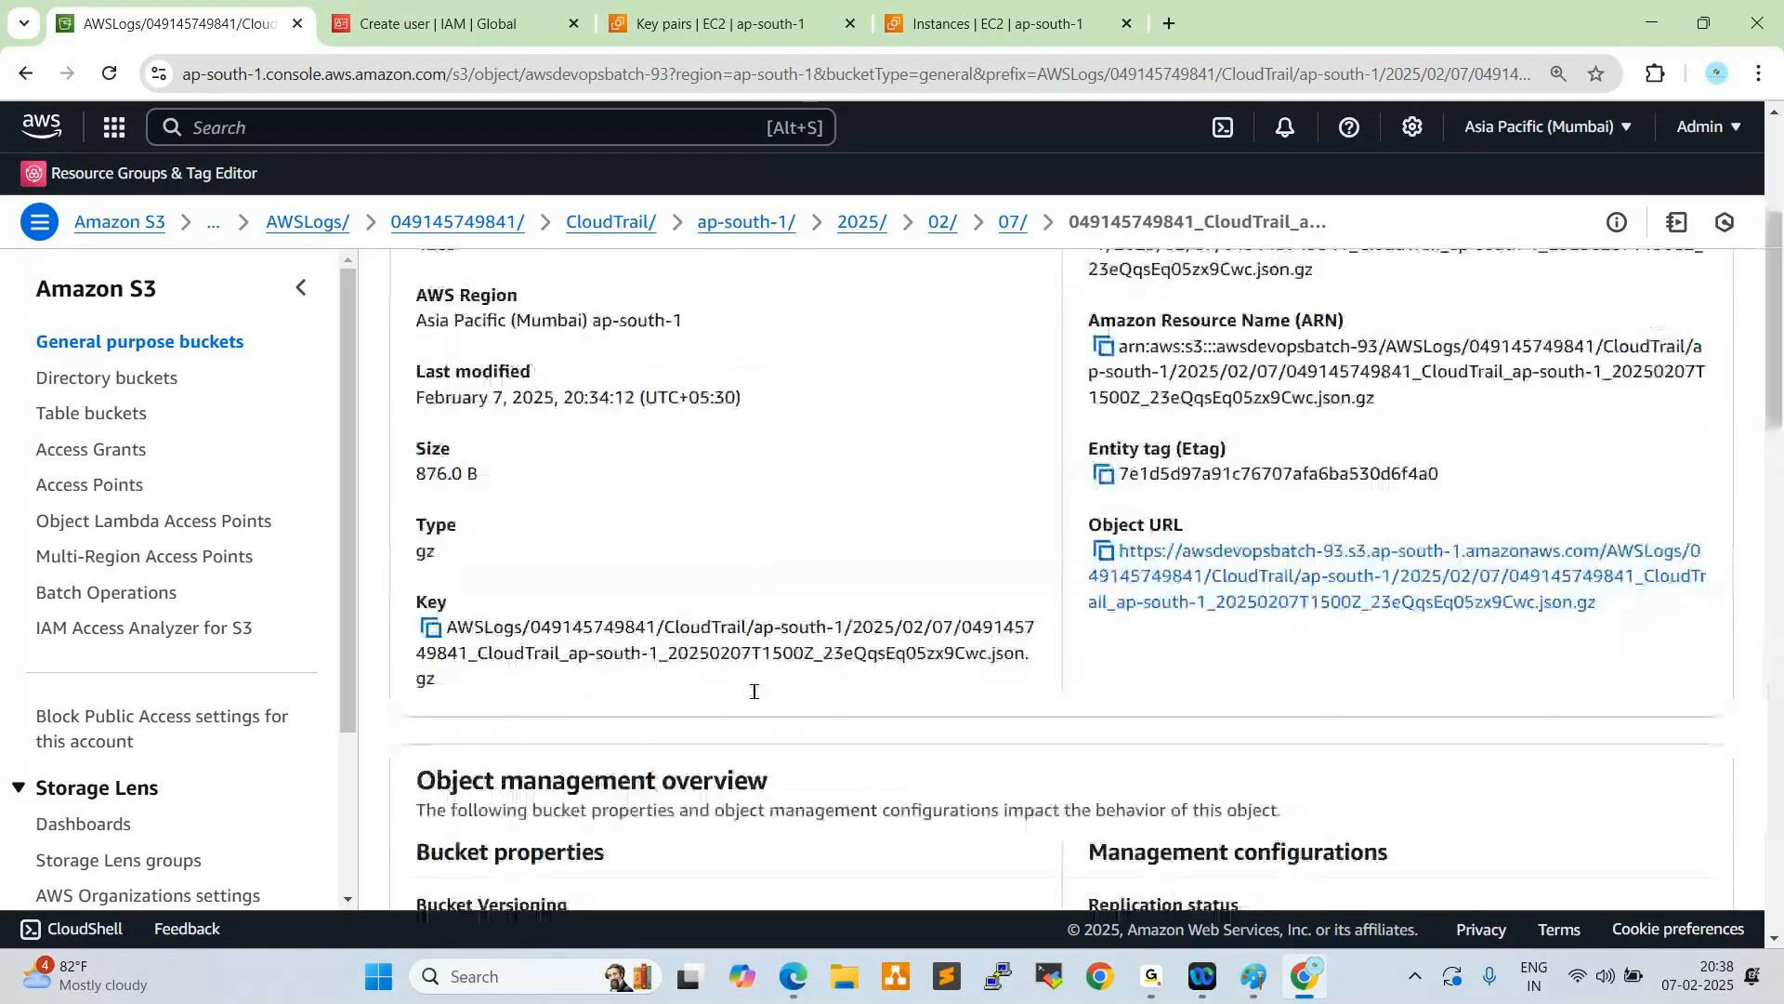
pyautogui.scroll(3, 753, 692)
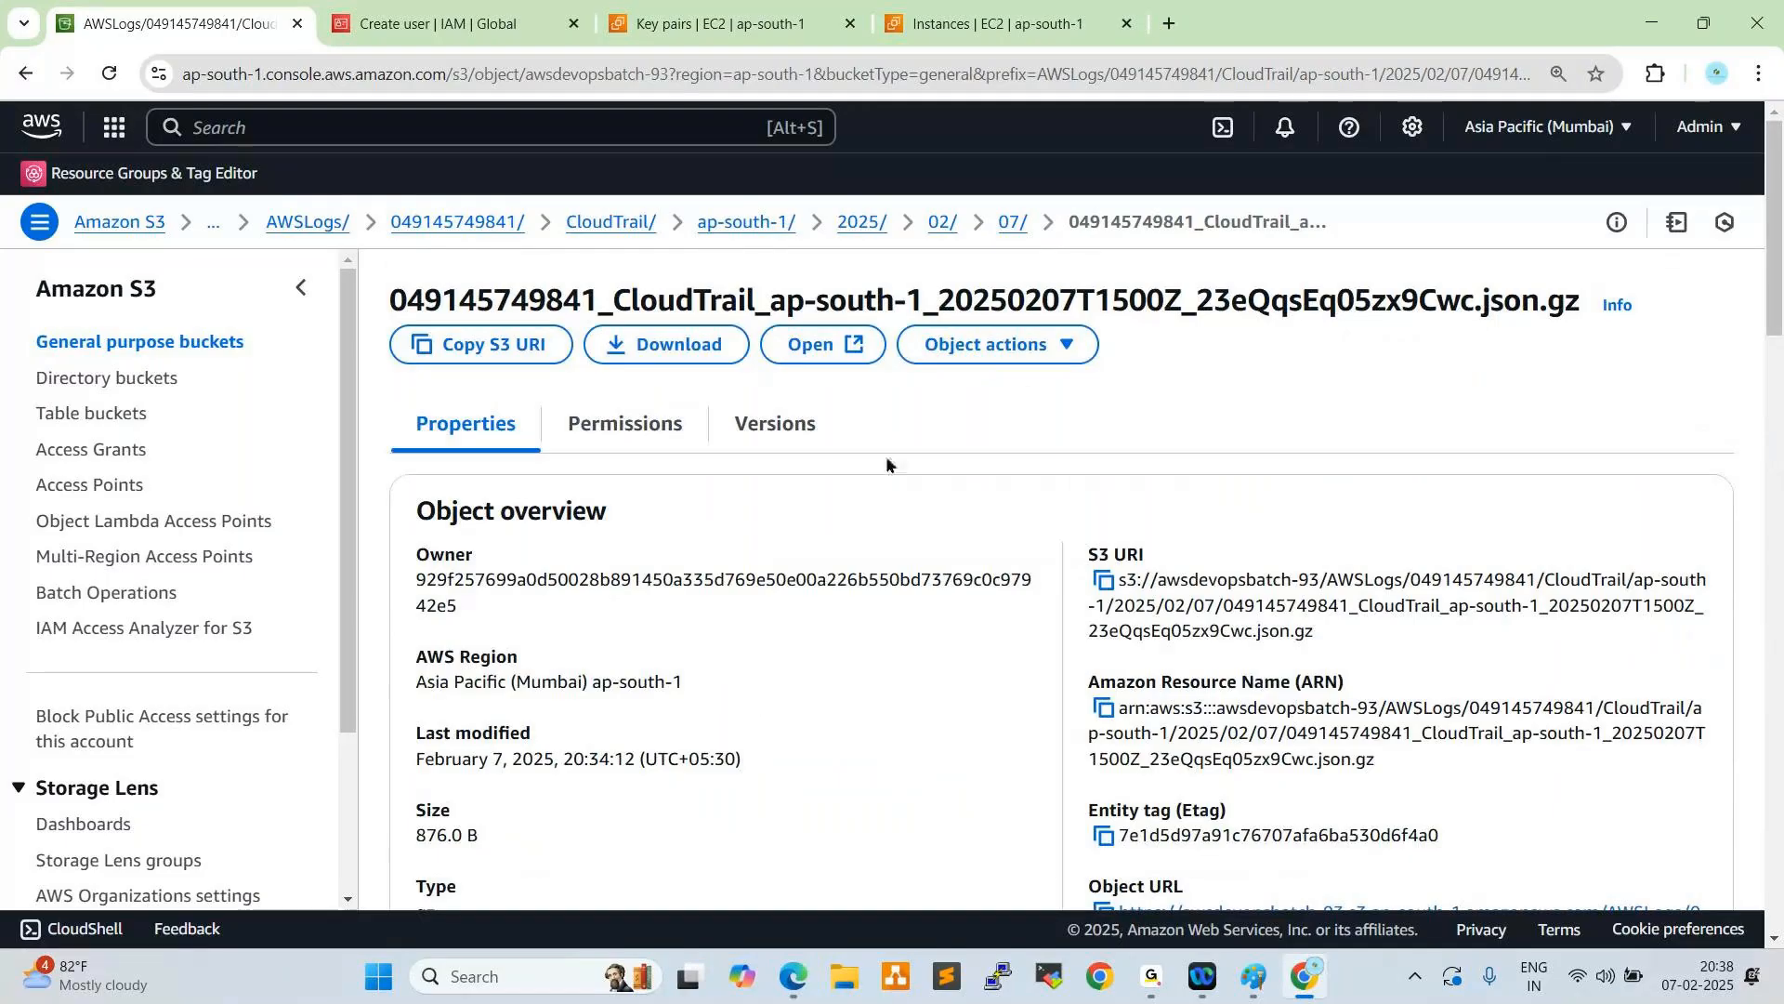
# - Open the log file's JSON content and examine the user identity, access key, request and host header fields of its events
pyautogui.click(812, 345)
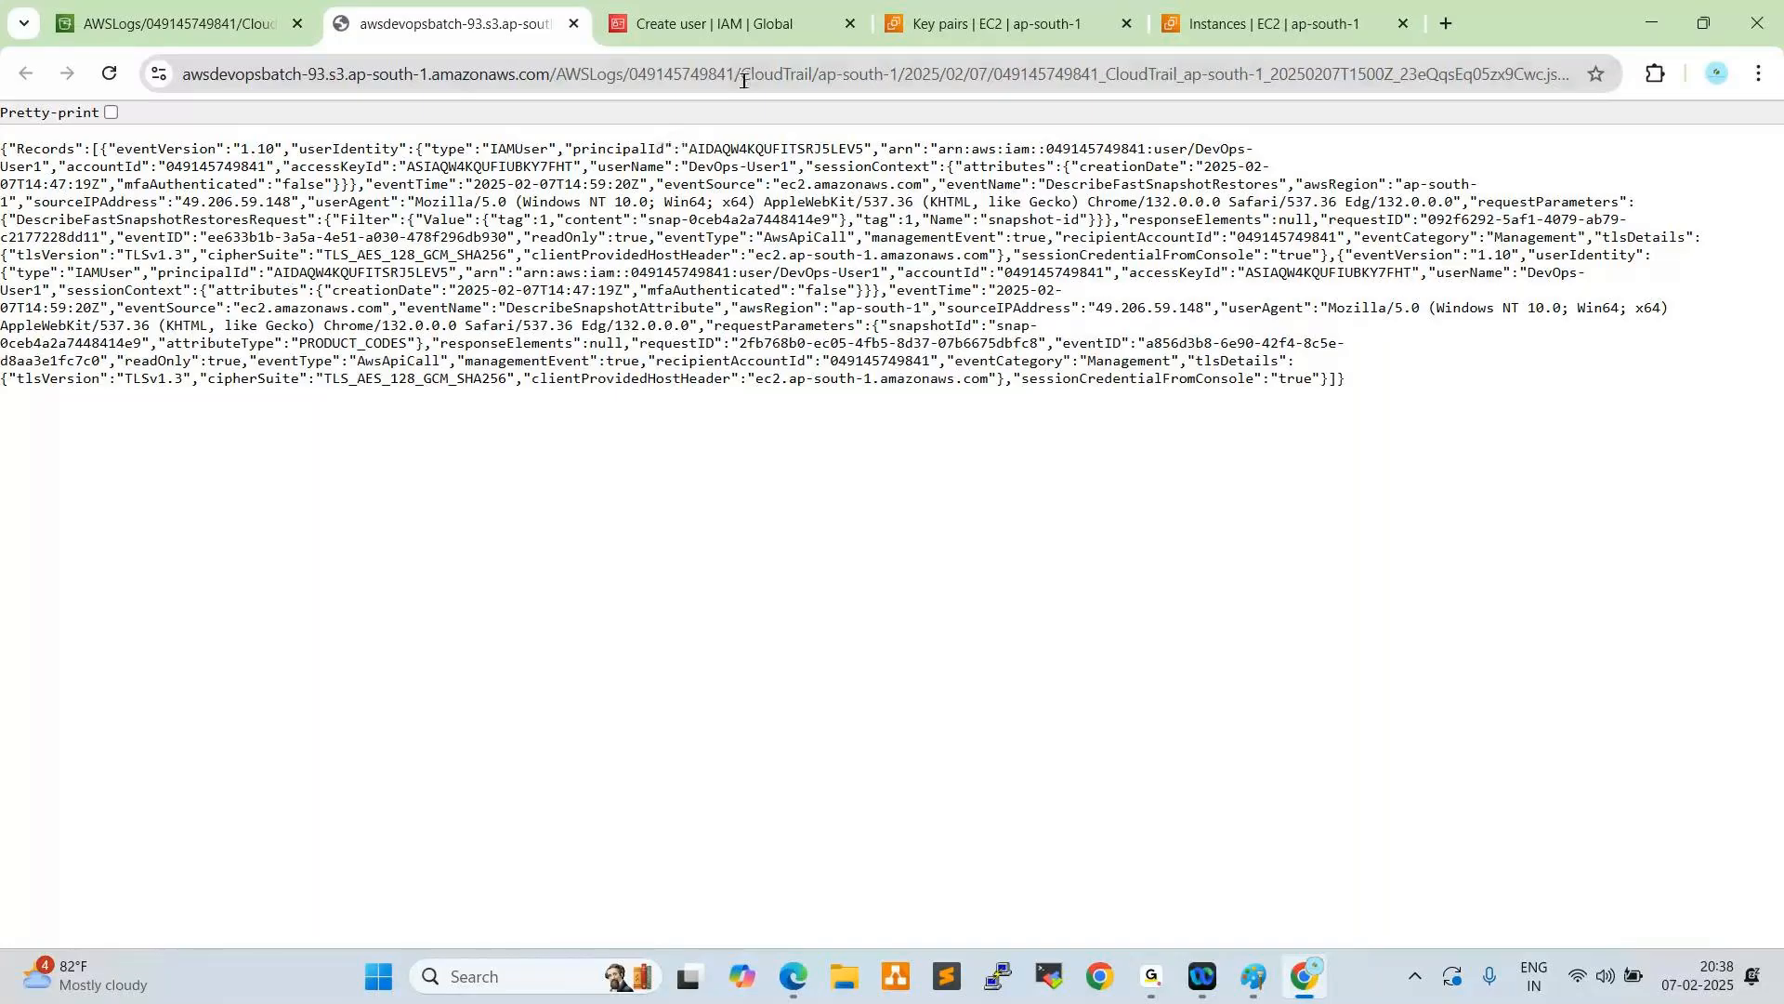
pyautogui.moveTo(1196, 149); pyautogui.dragTo(830, 175)
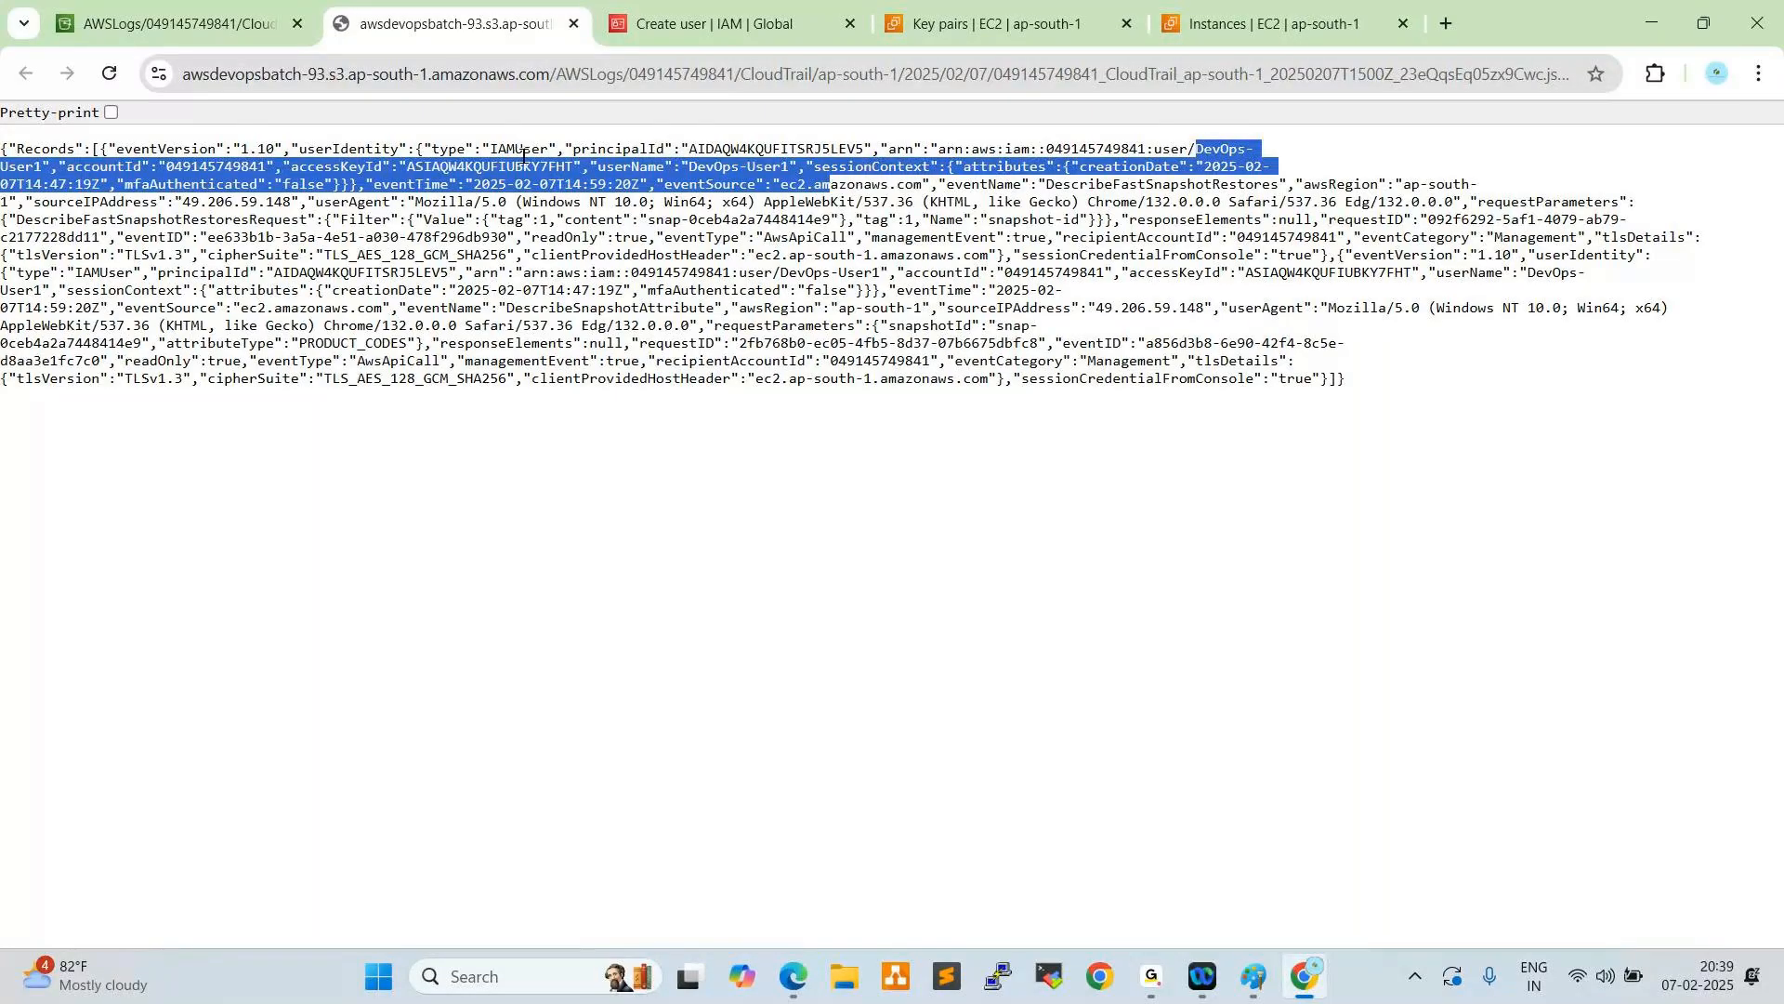
pyautogui.click(170, 410)
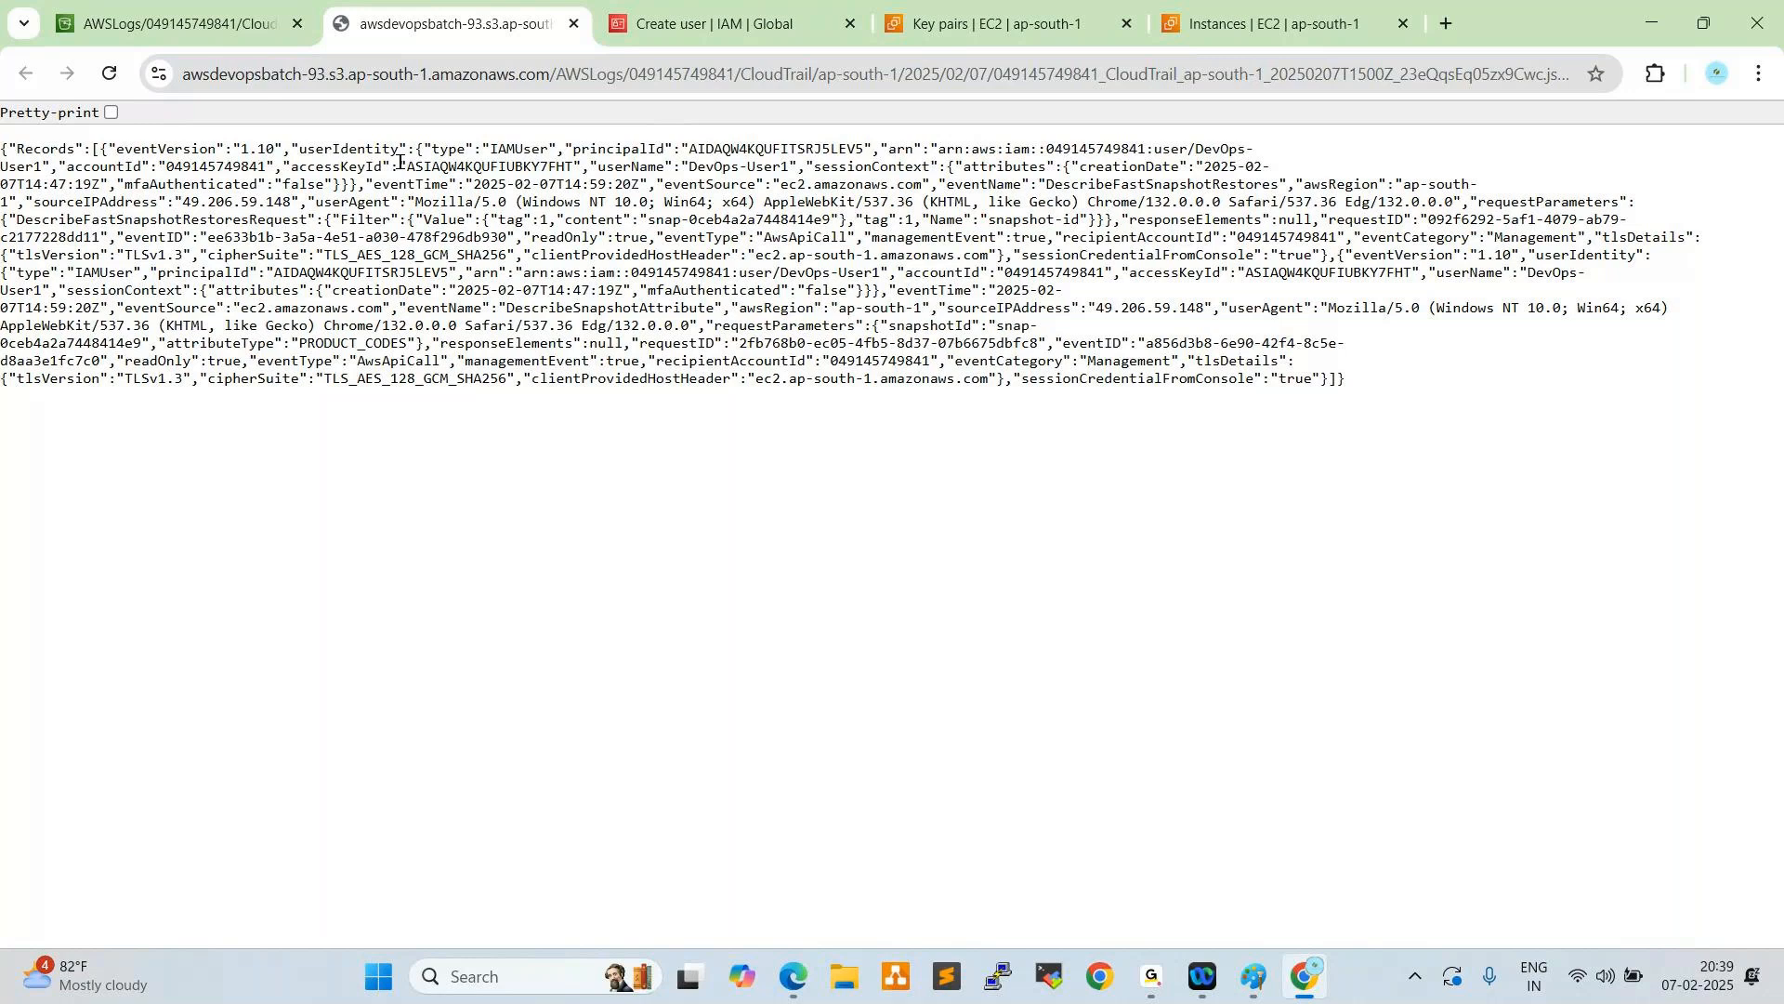
pyautogui.moveTo(400, 166); pyautogui.dragTo(598, 166)
pyautogui.moveTo(275, 166); pyautogui.dragTo(506, 168)
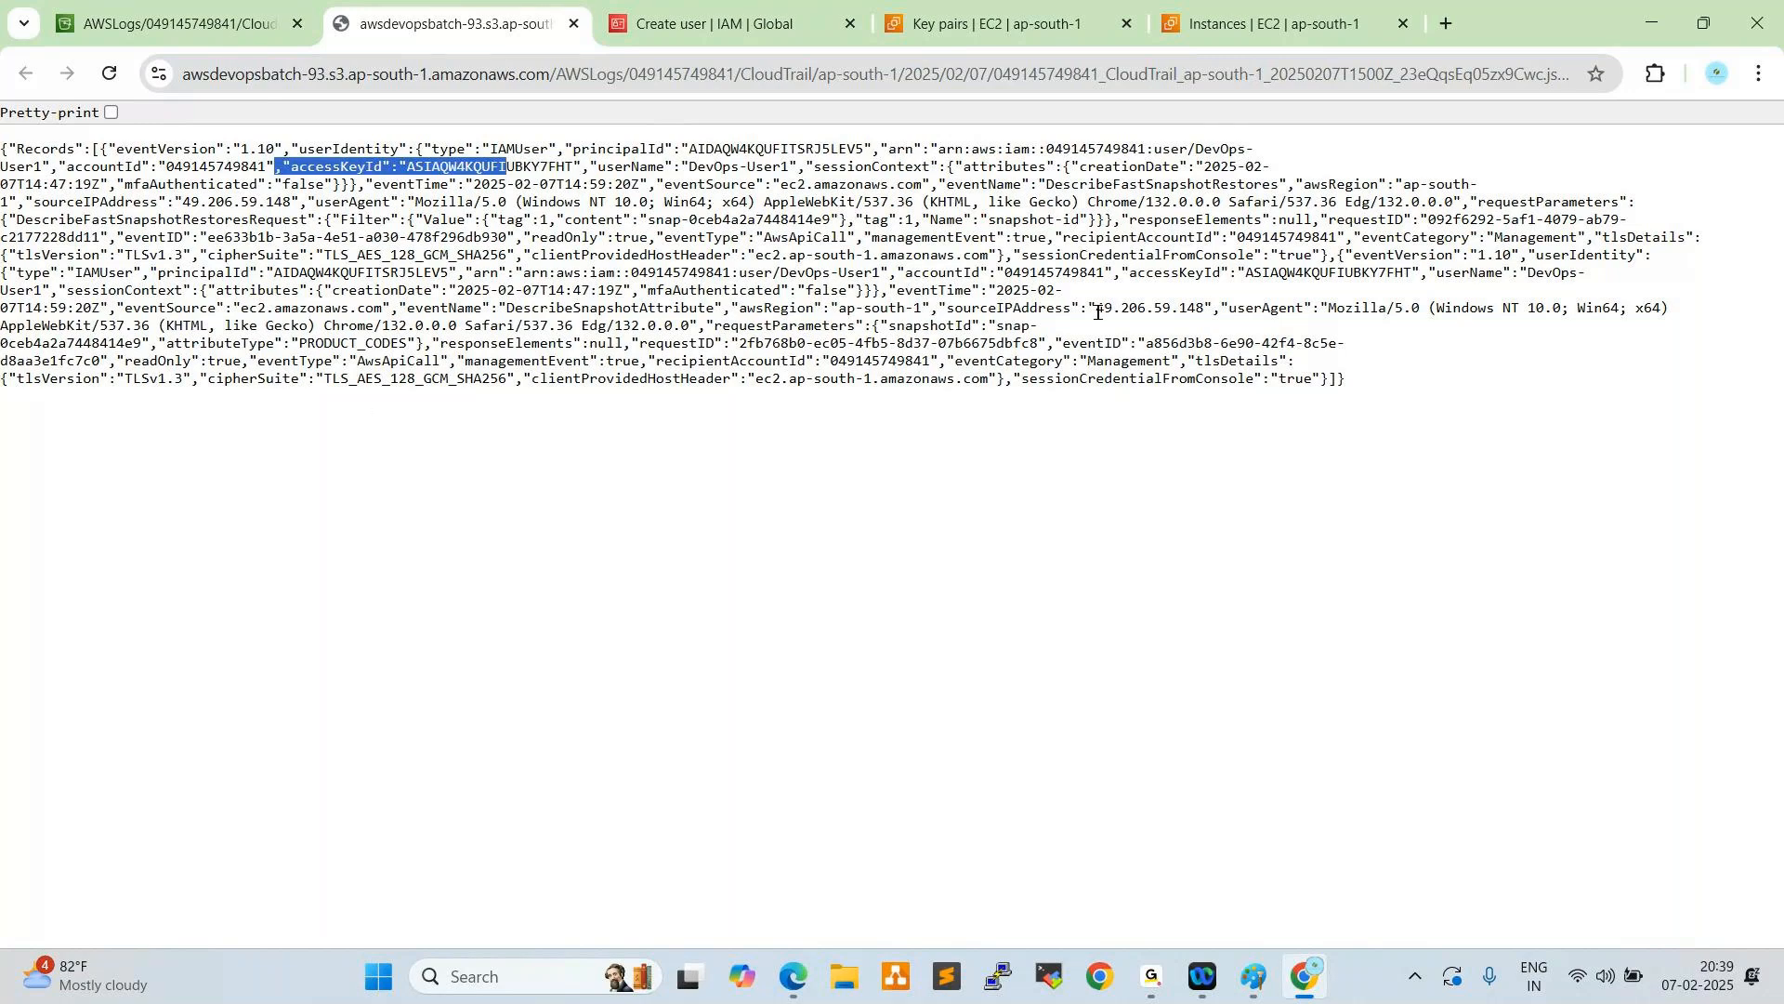
pyautogui.moveTo(1121, 221); pyautogui.dragTo(1331, 238)
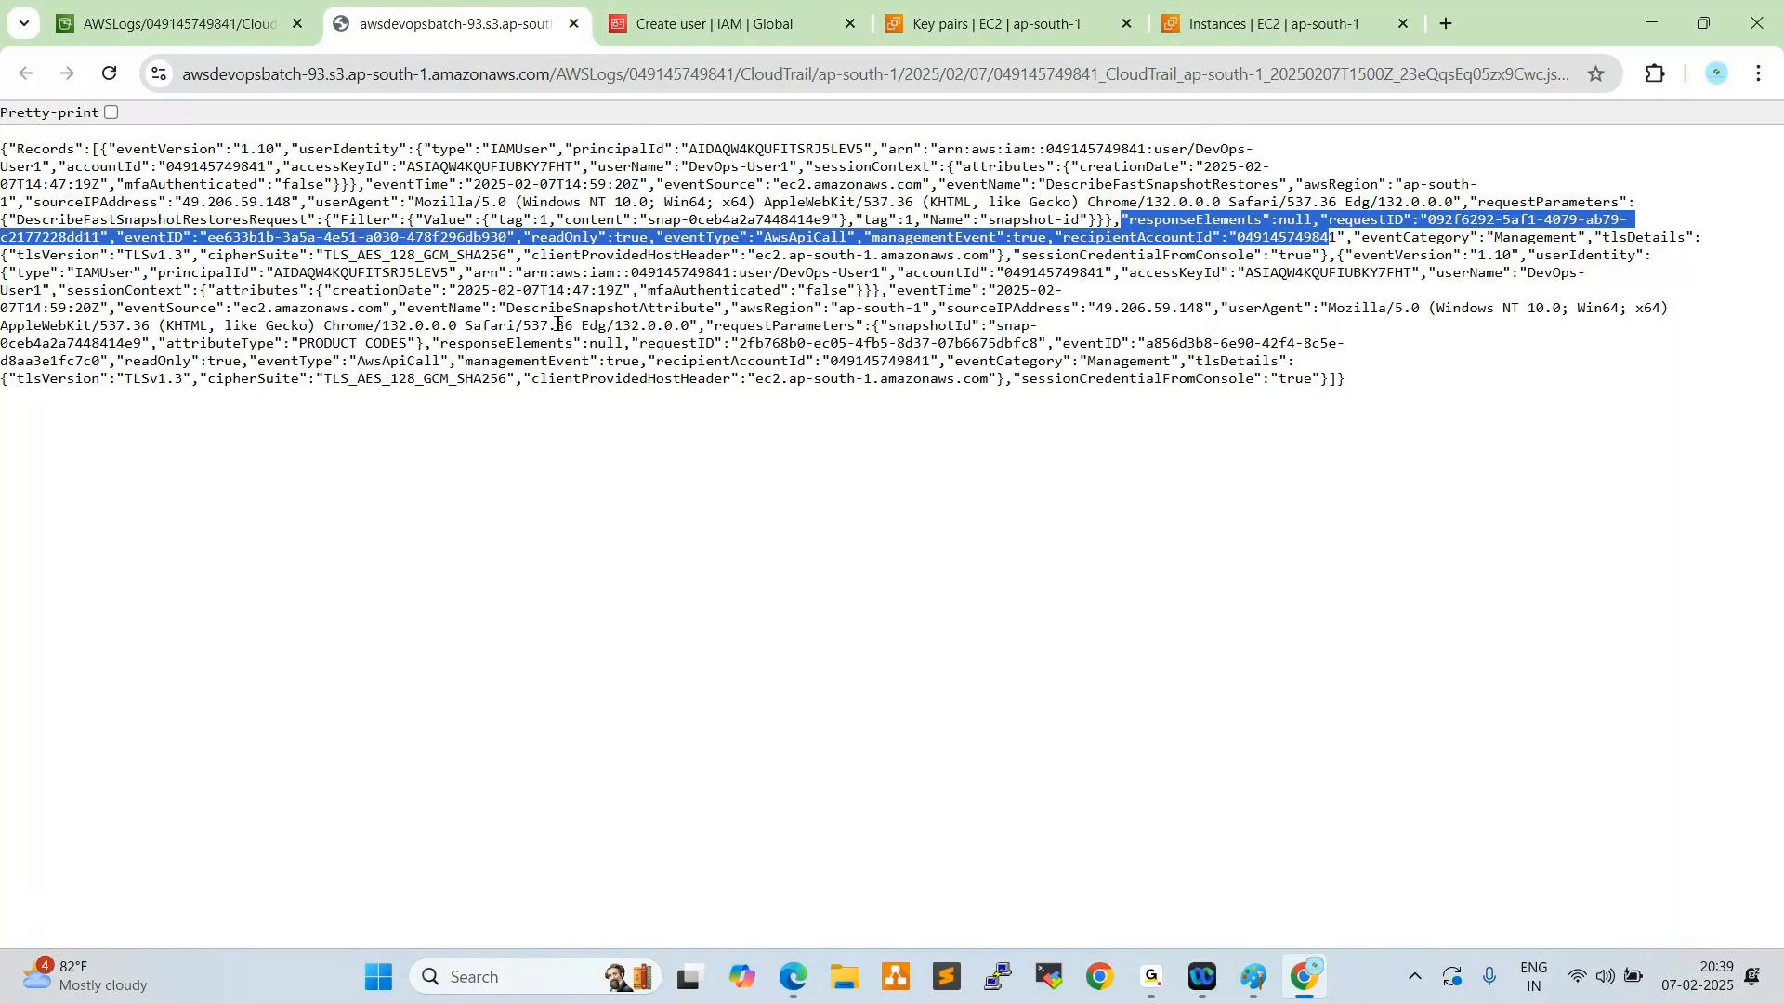
pyautogui.moveTo(531, 378); pyautogui.dragTo(749, 379)
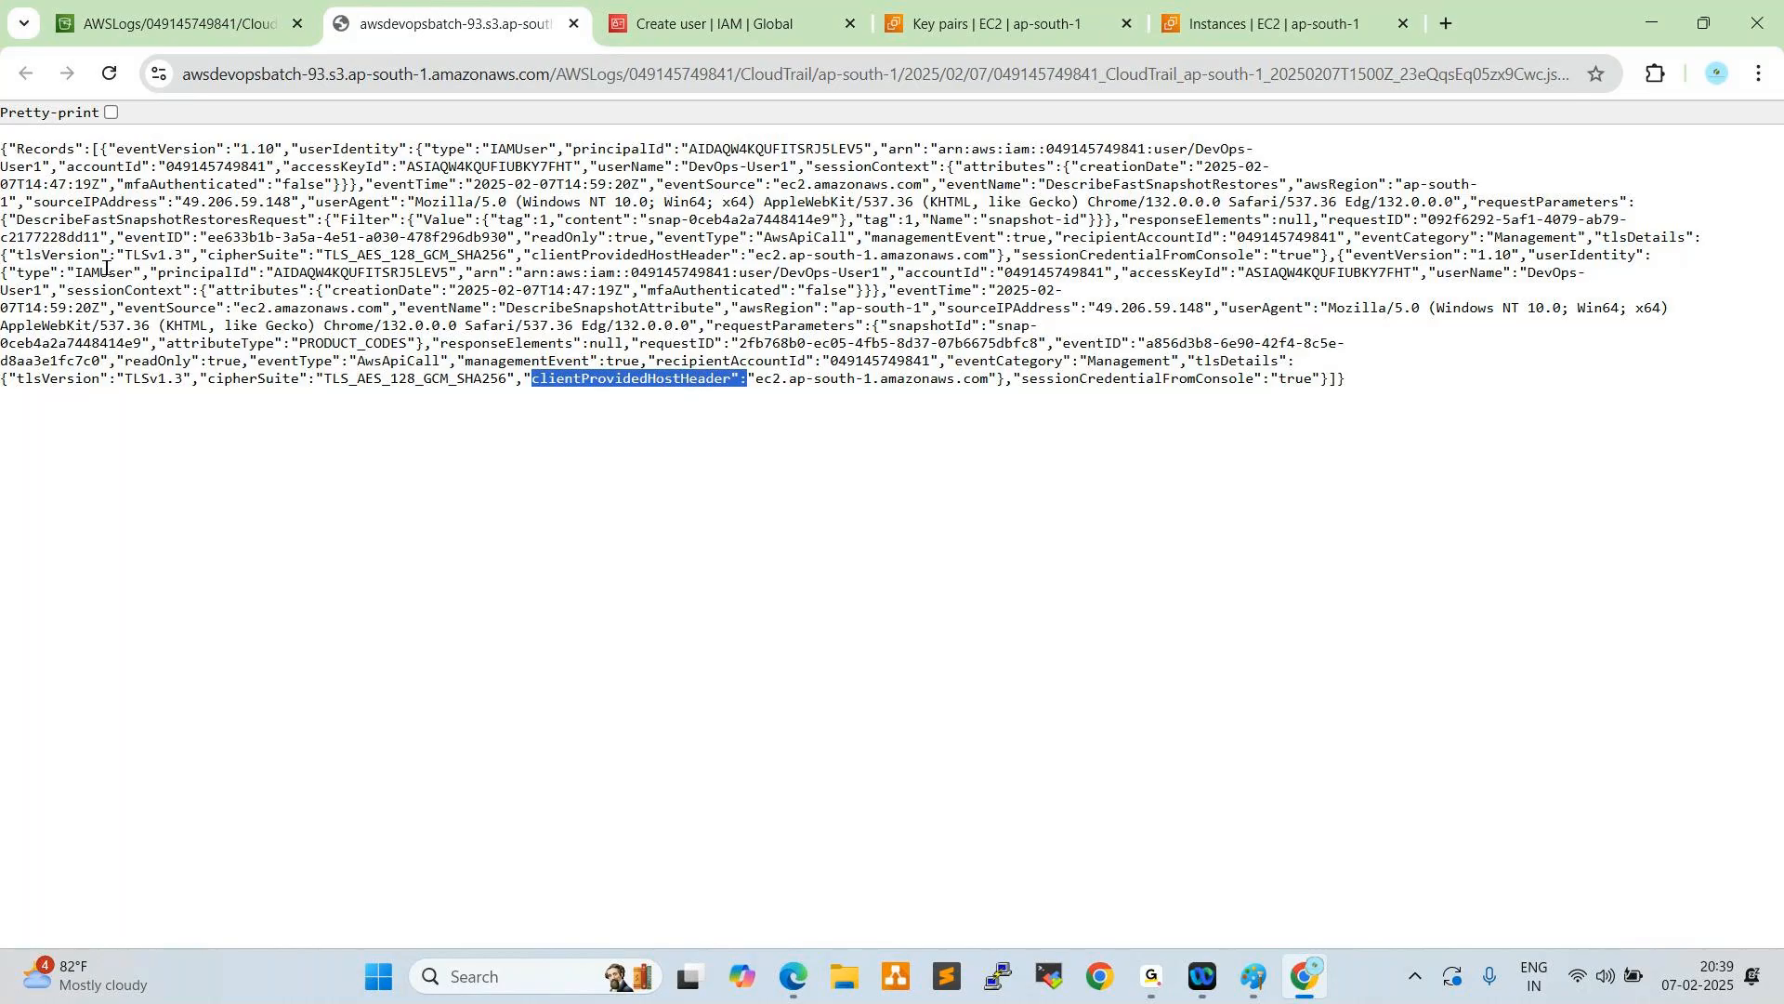
# - Return from the log content to the S3 general purpose buckets and reopen the awsdevopsbatch-93 bucket
pyautogui.click(168, 20)
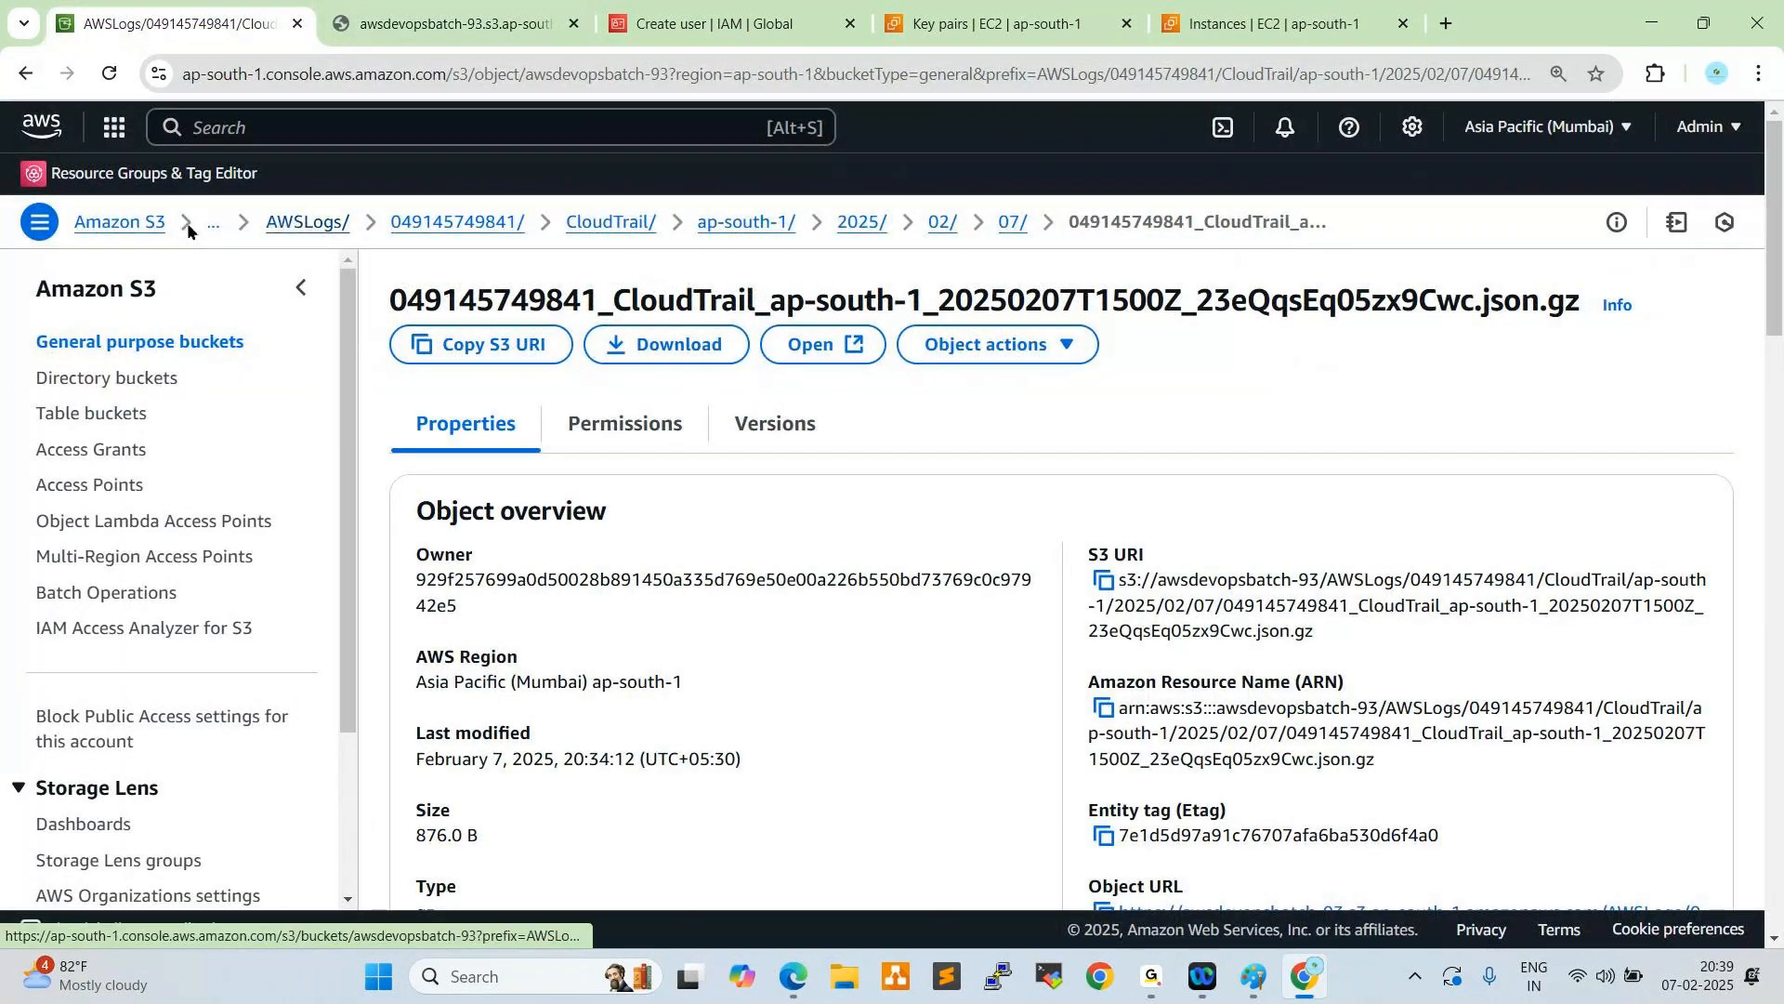
pyautogui.click(122, 224)
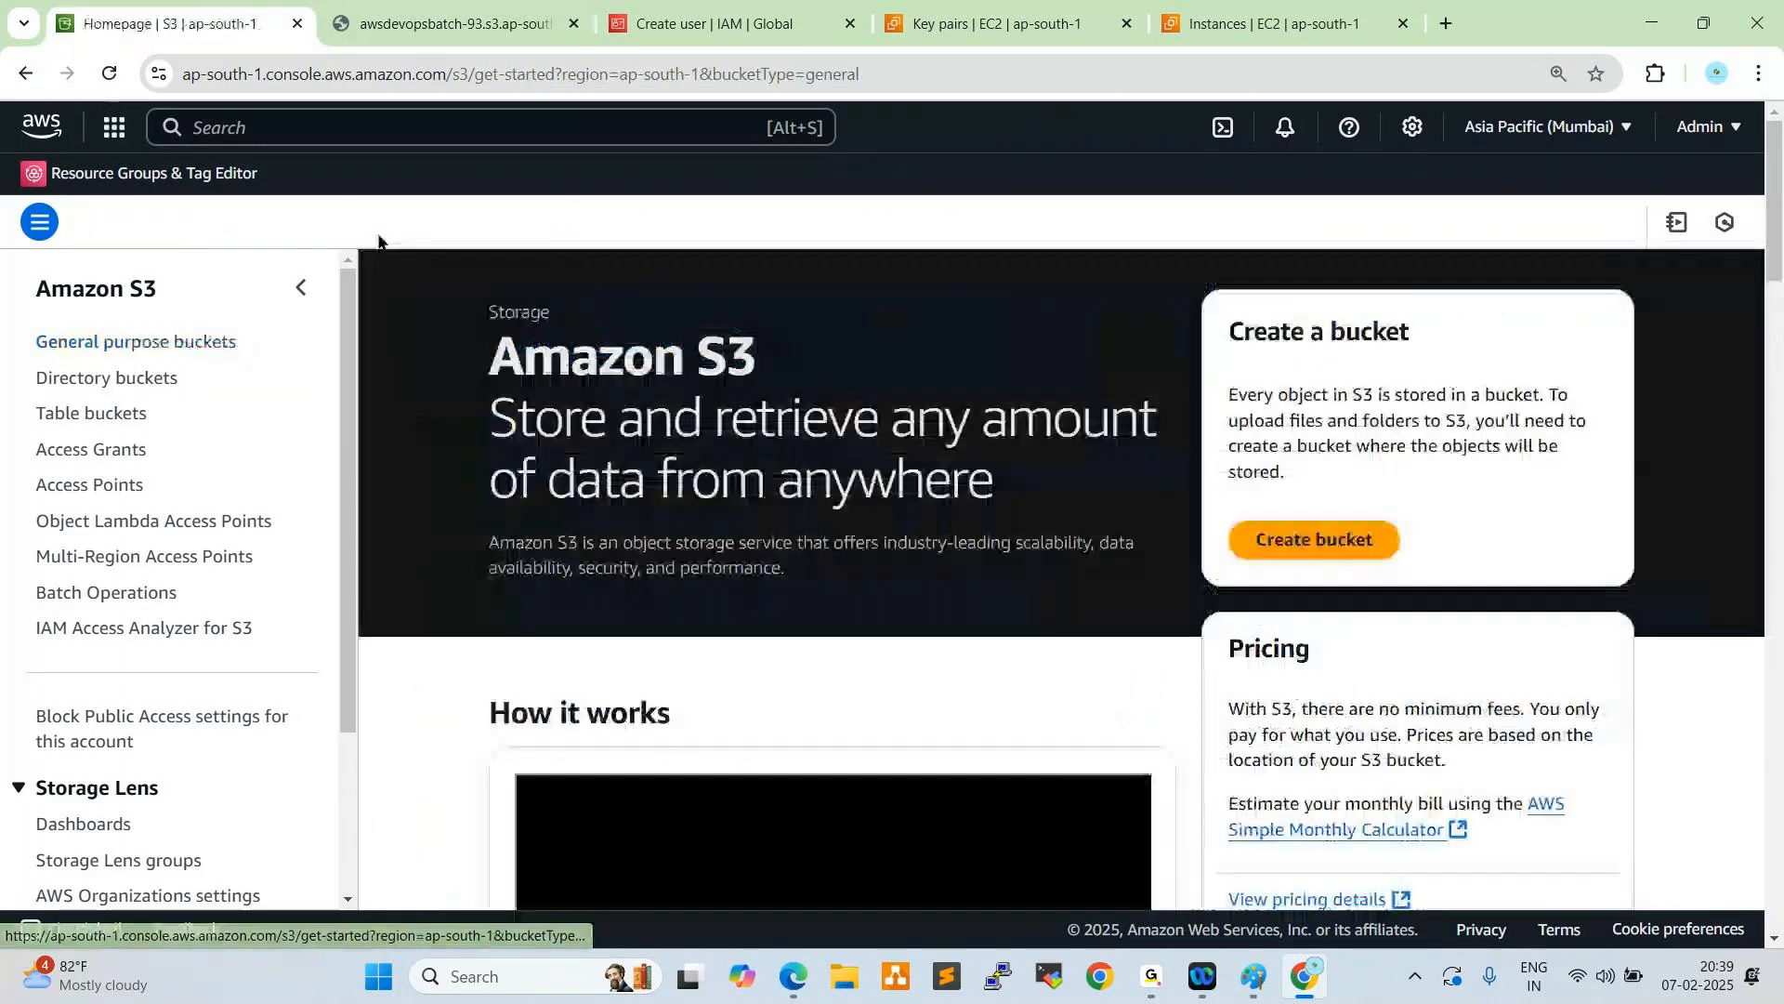
pyautogui.click(128, 381)
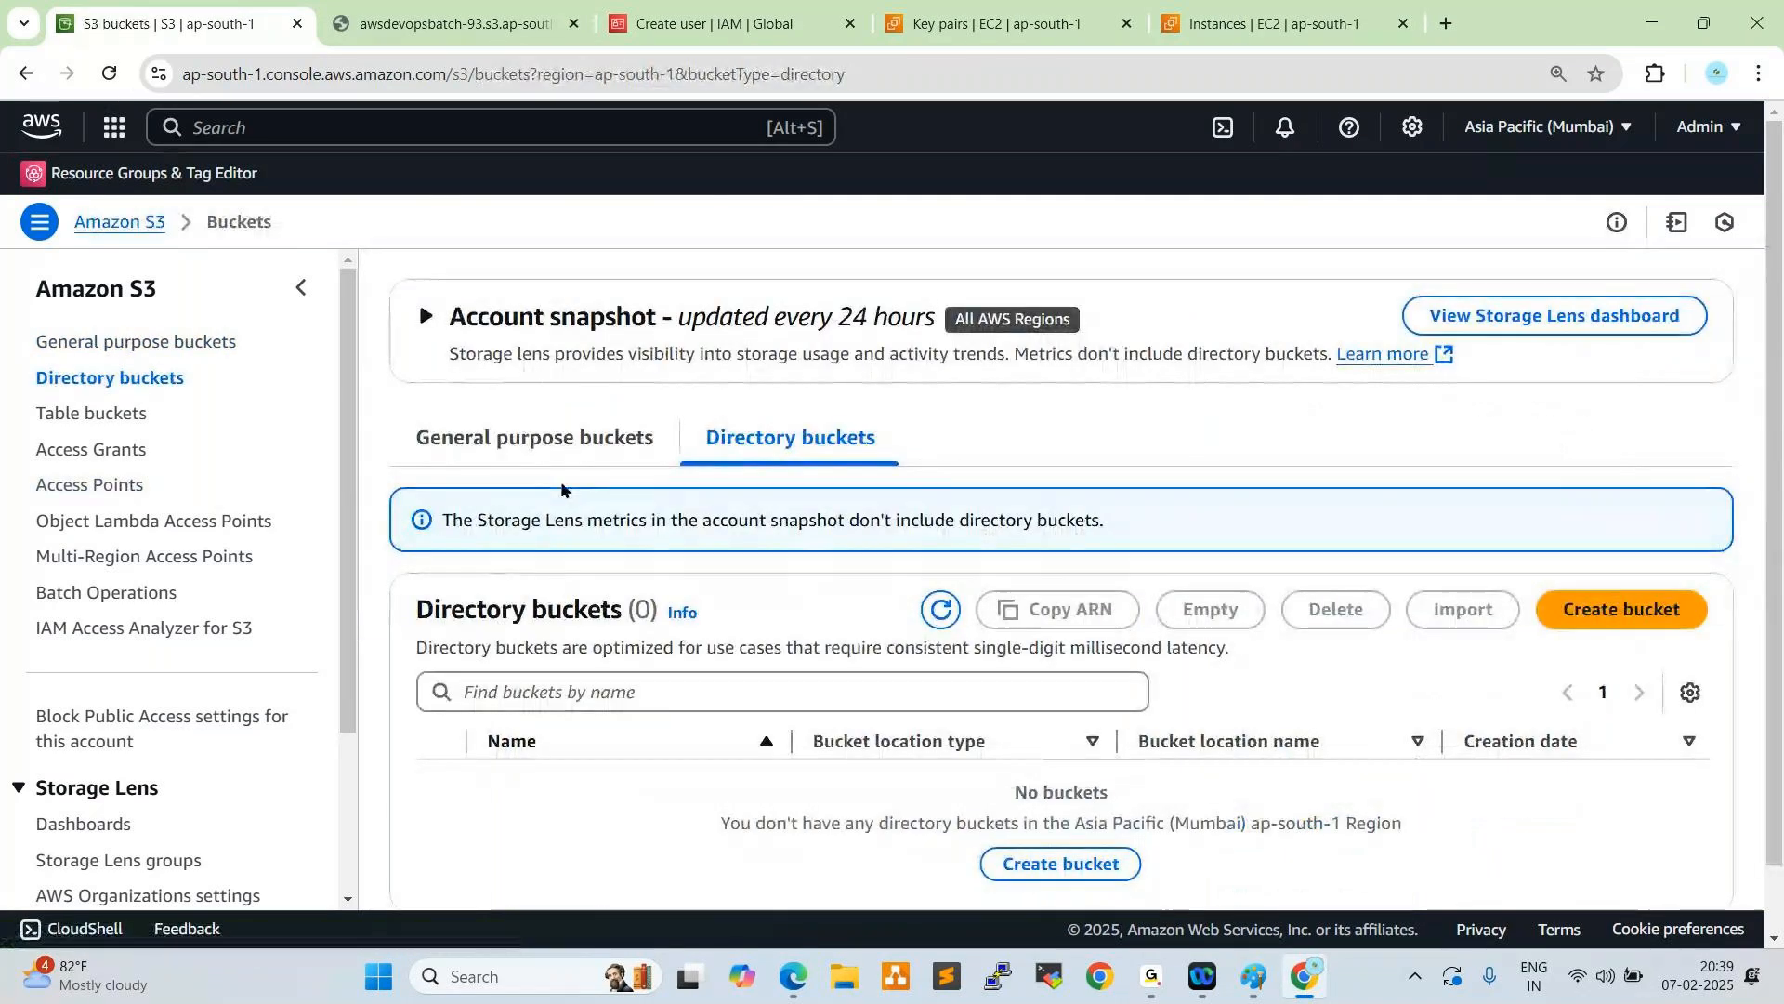
pyautogui.scroll(-1, 354, 491)
pyautogui.click(171, 346)
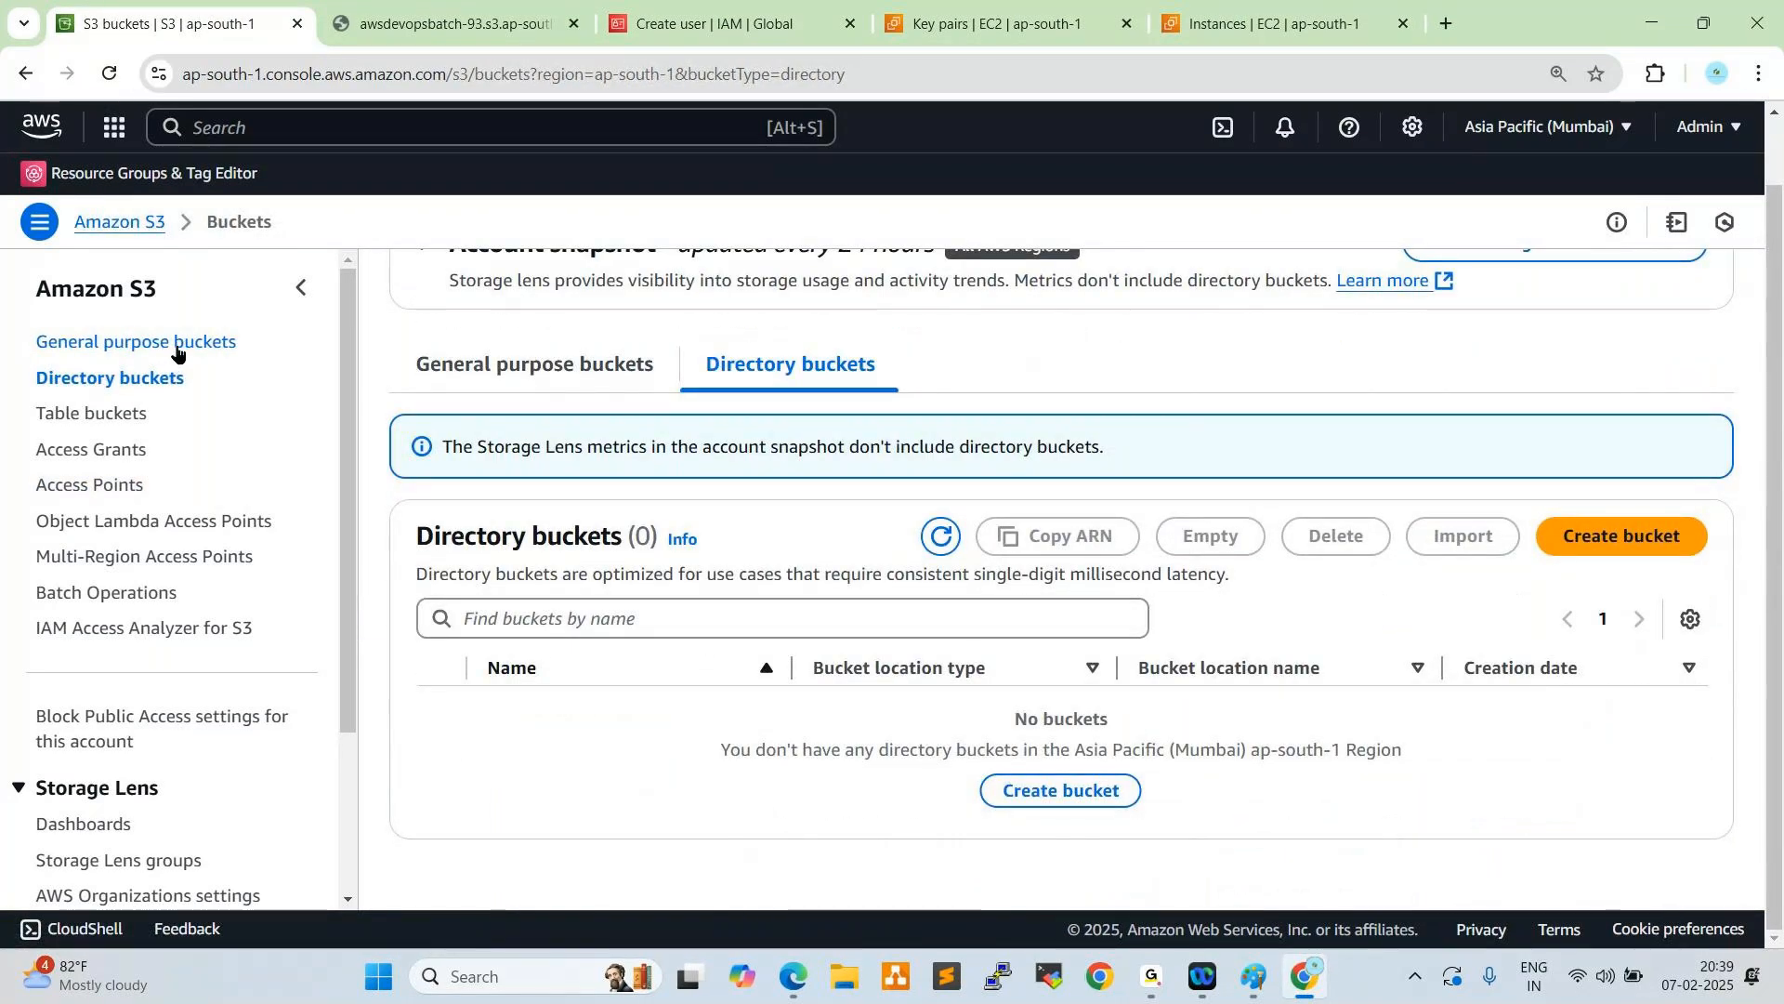
pyautogui.click(578, 713)
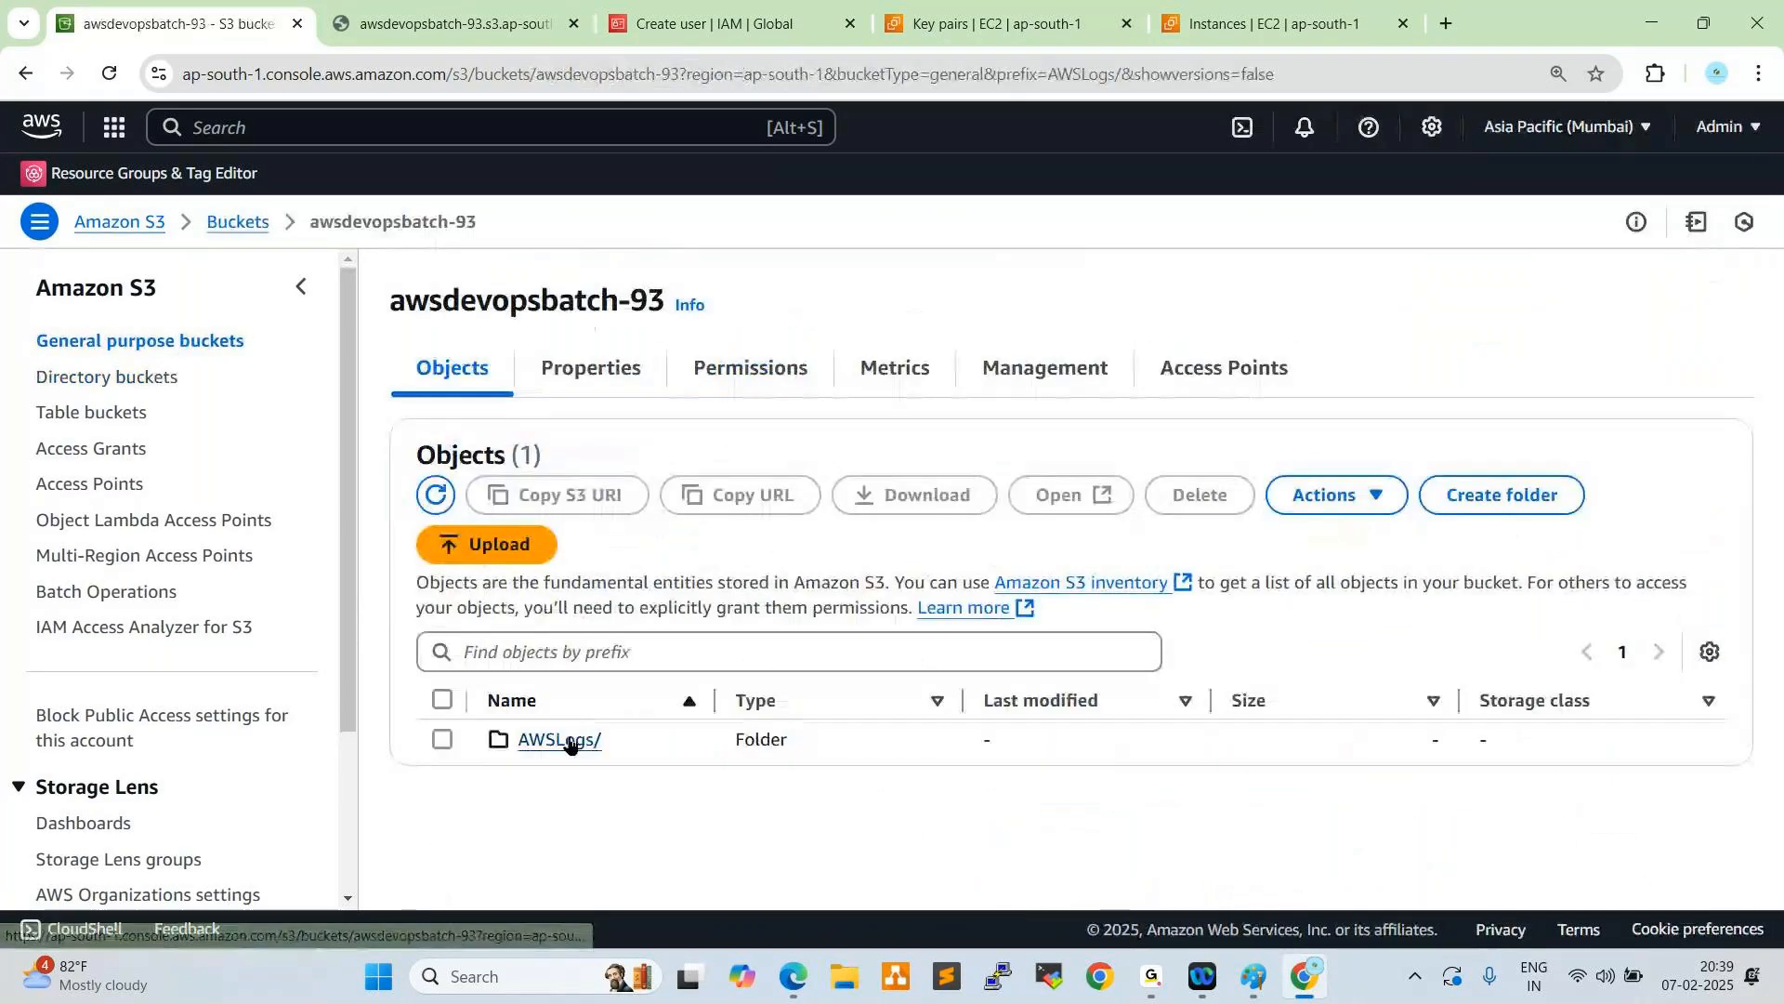
# - Browse from AWSLogs through the account folder to CloudTrail/us-east-1/2025/02/07 and list its log files
pyautogui.click(572, 741)
pyautogui.click(586, 741)
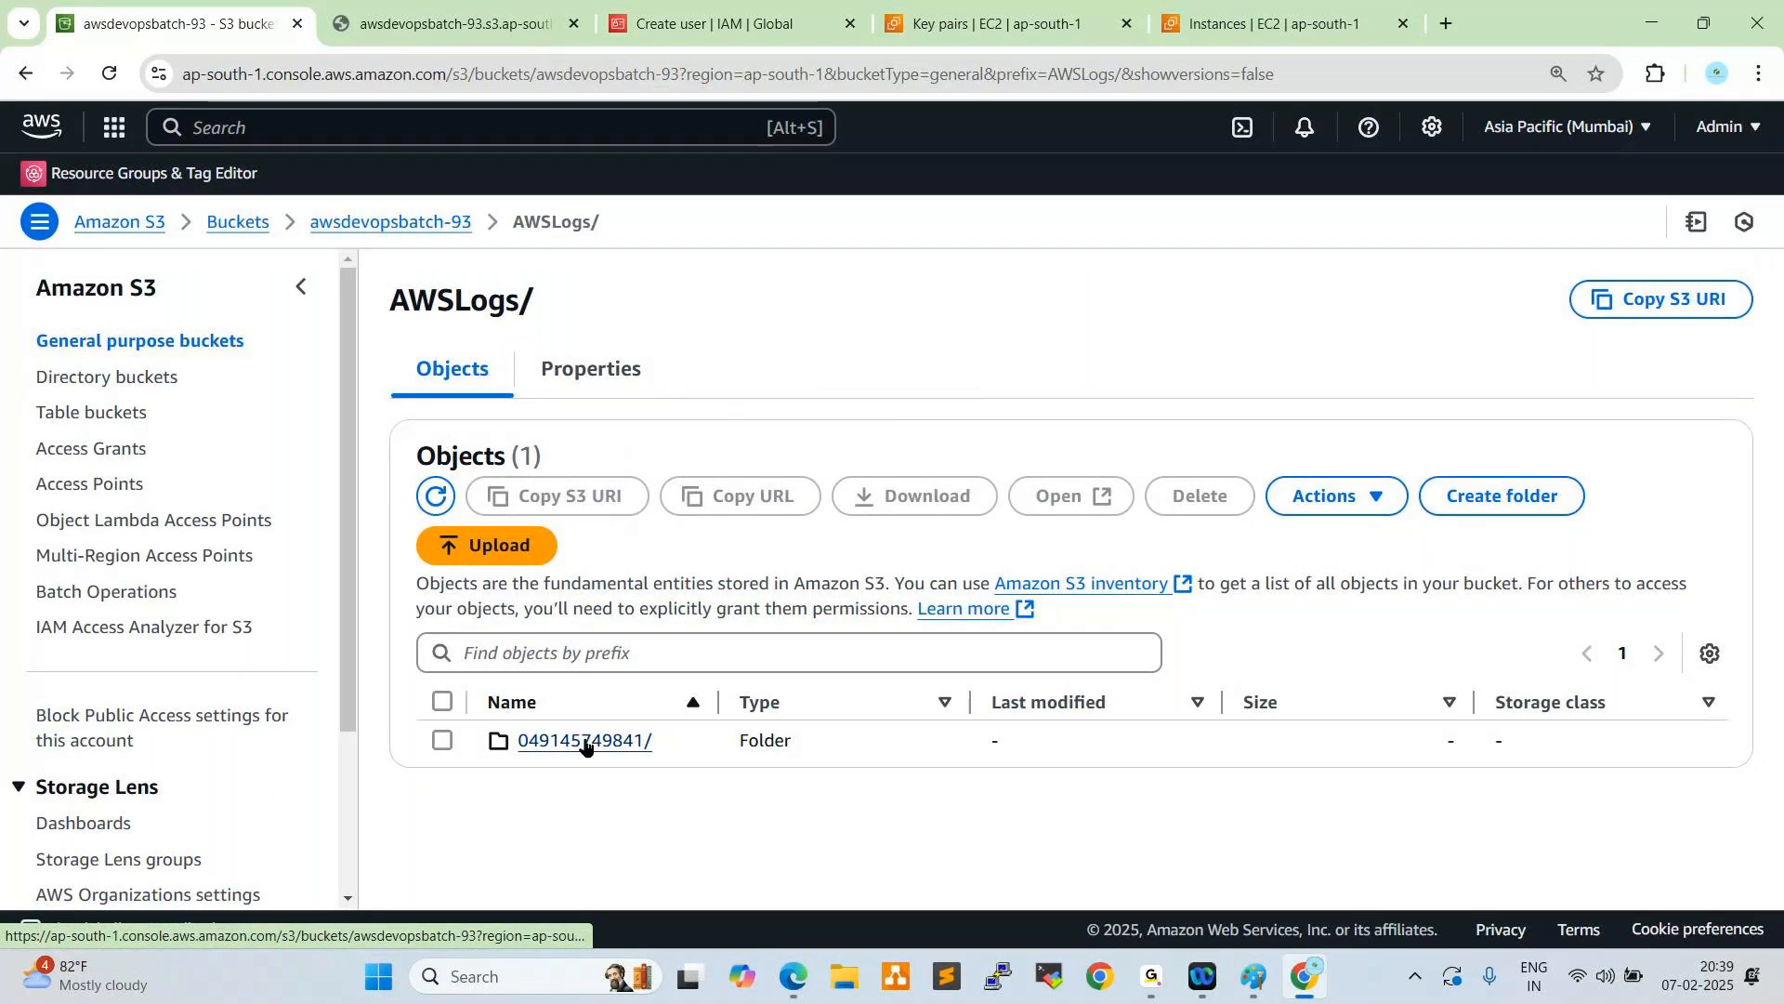
pyautogui.click(586, 741)
pyautogui.click(565, 779)
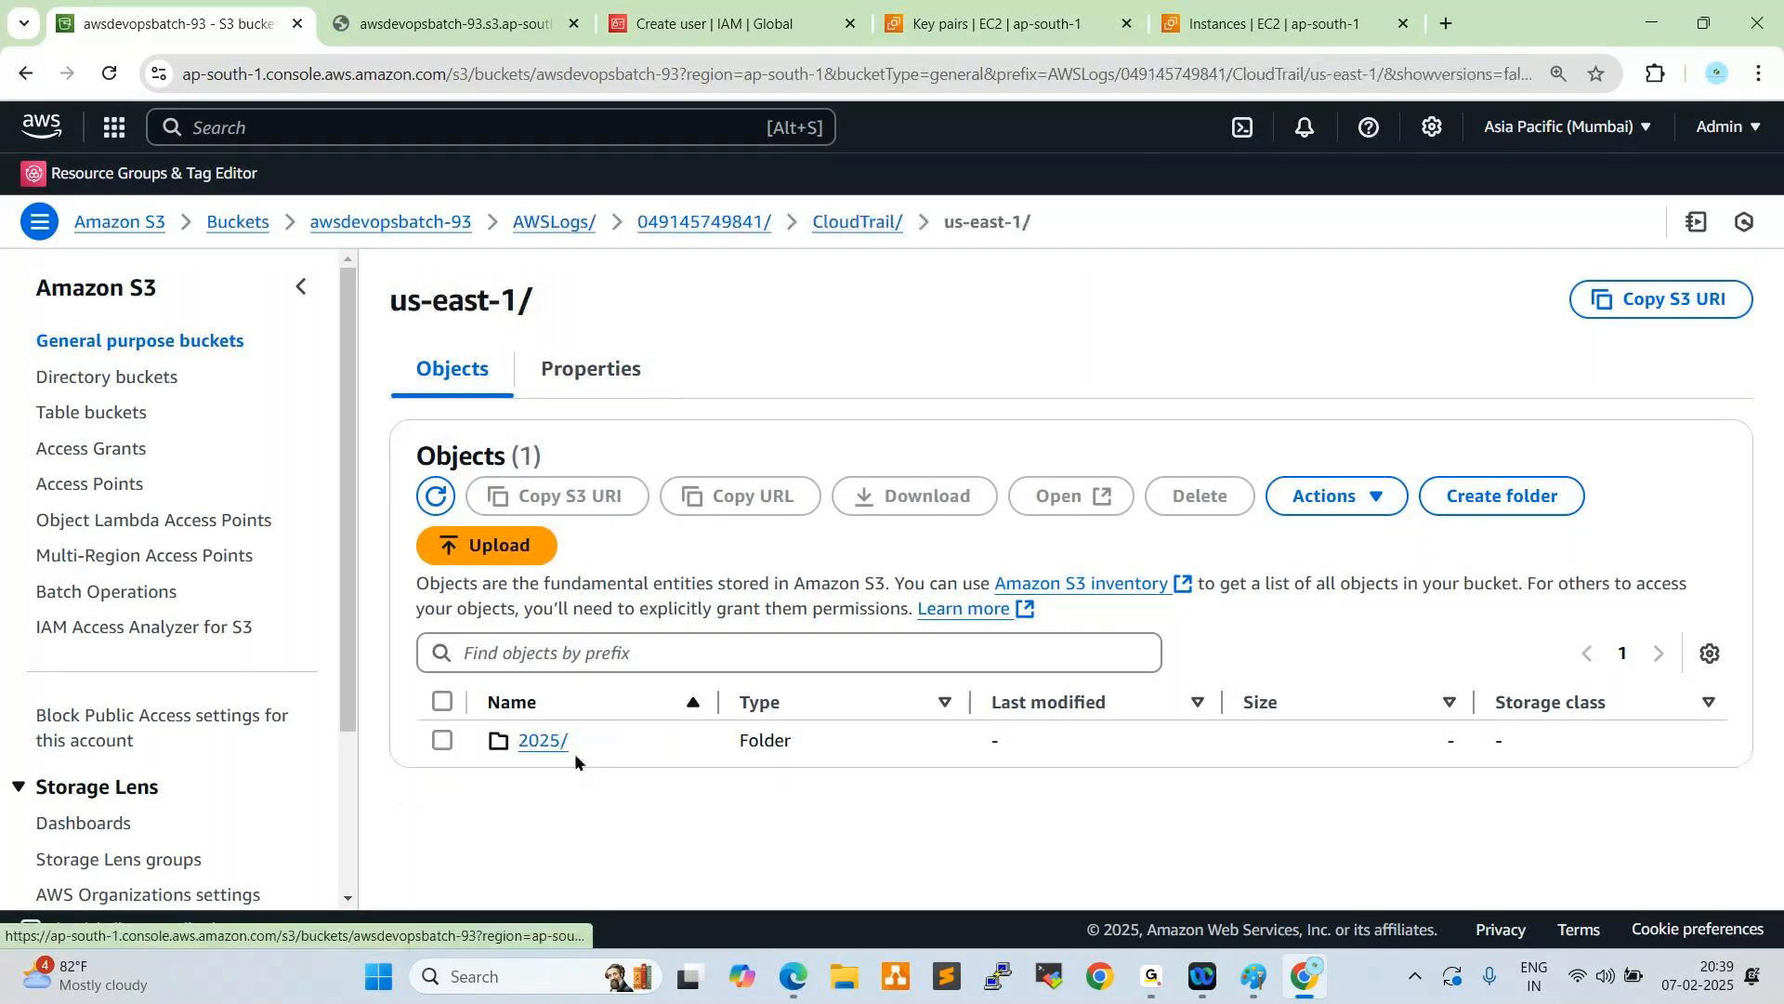
pyautogui.click(539, 740)
pyautogui.click(535, 741)
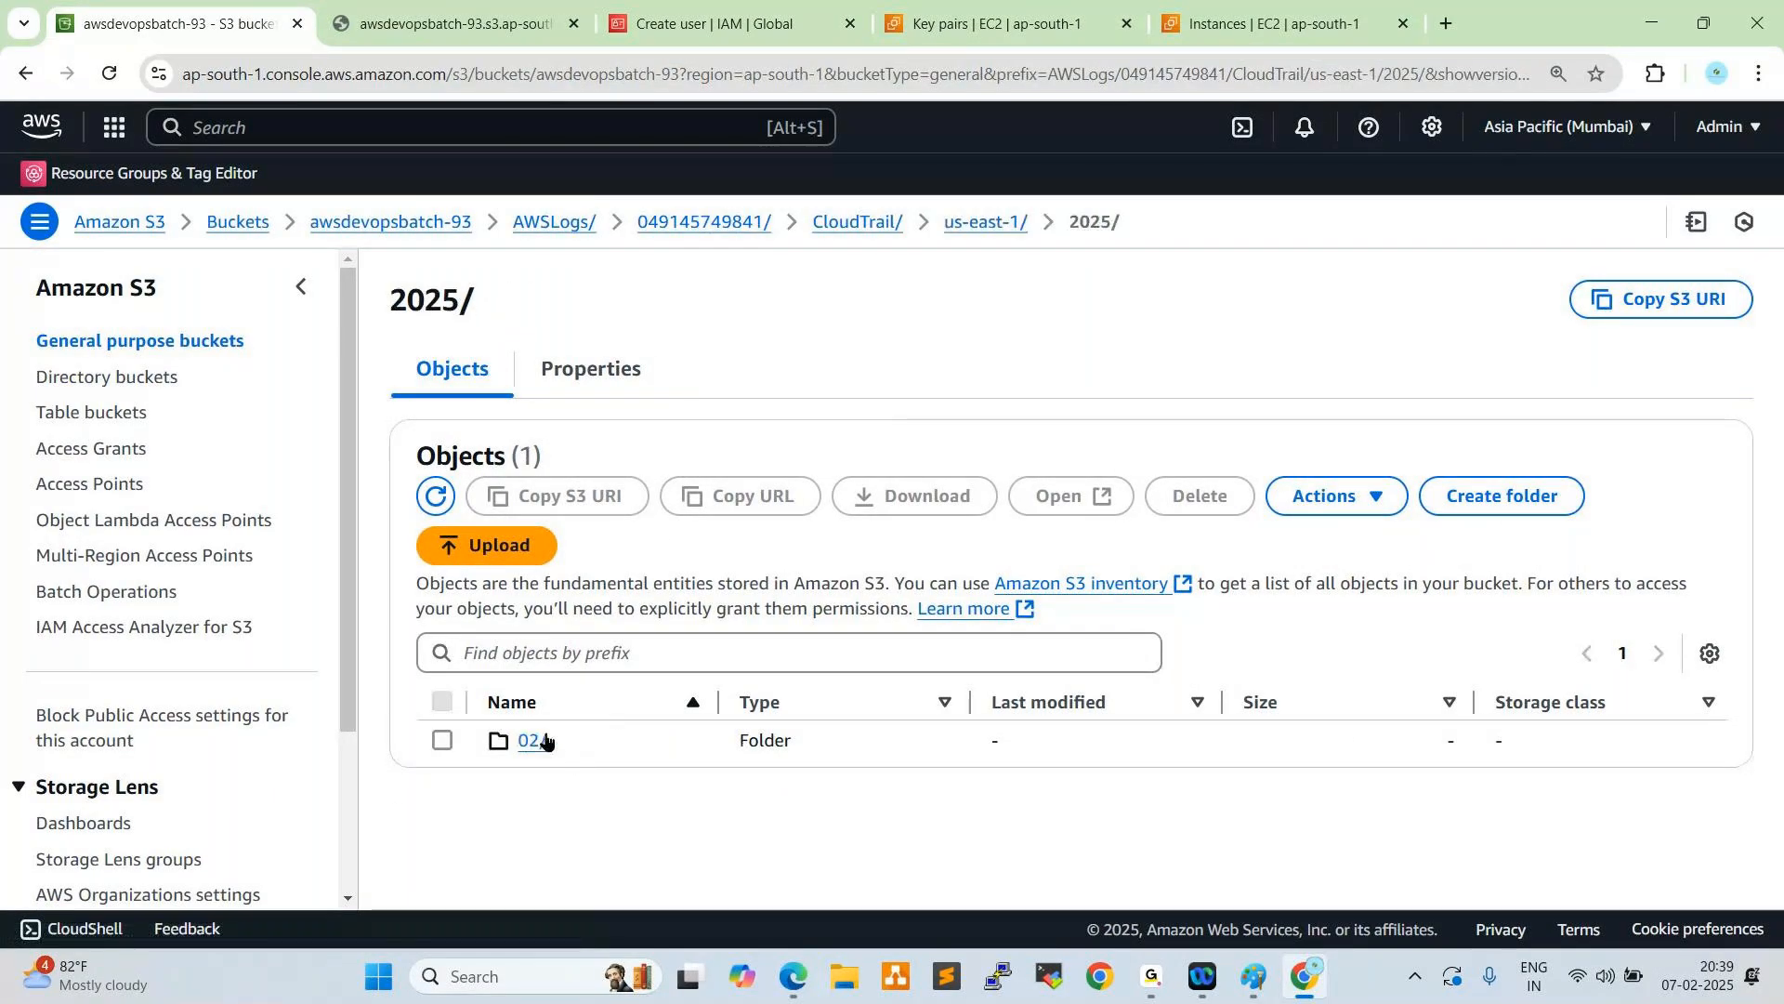
pyautogui.click(533, 740)
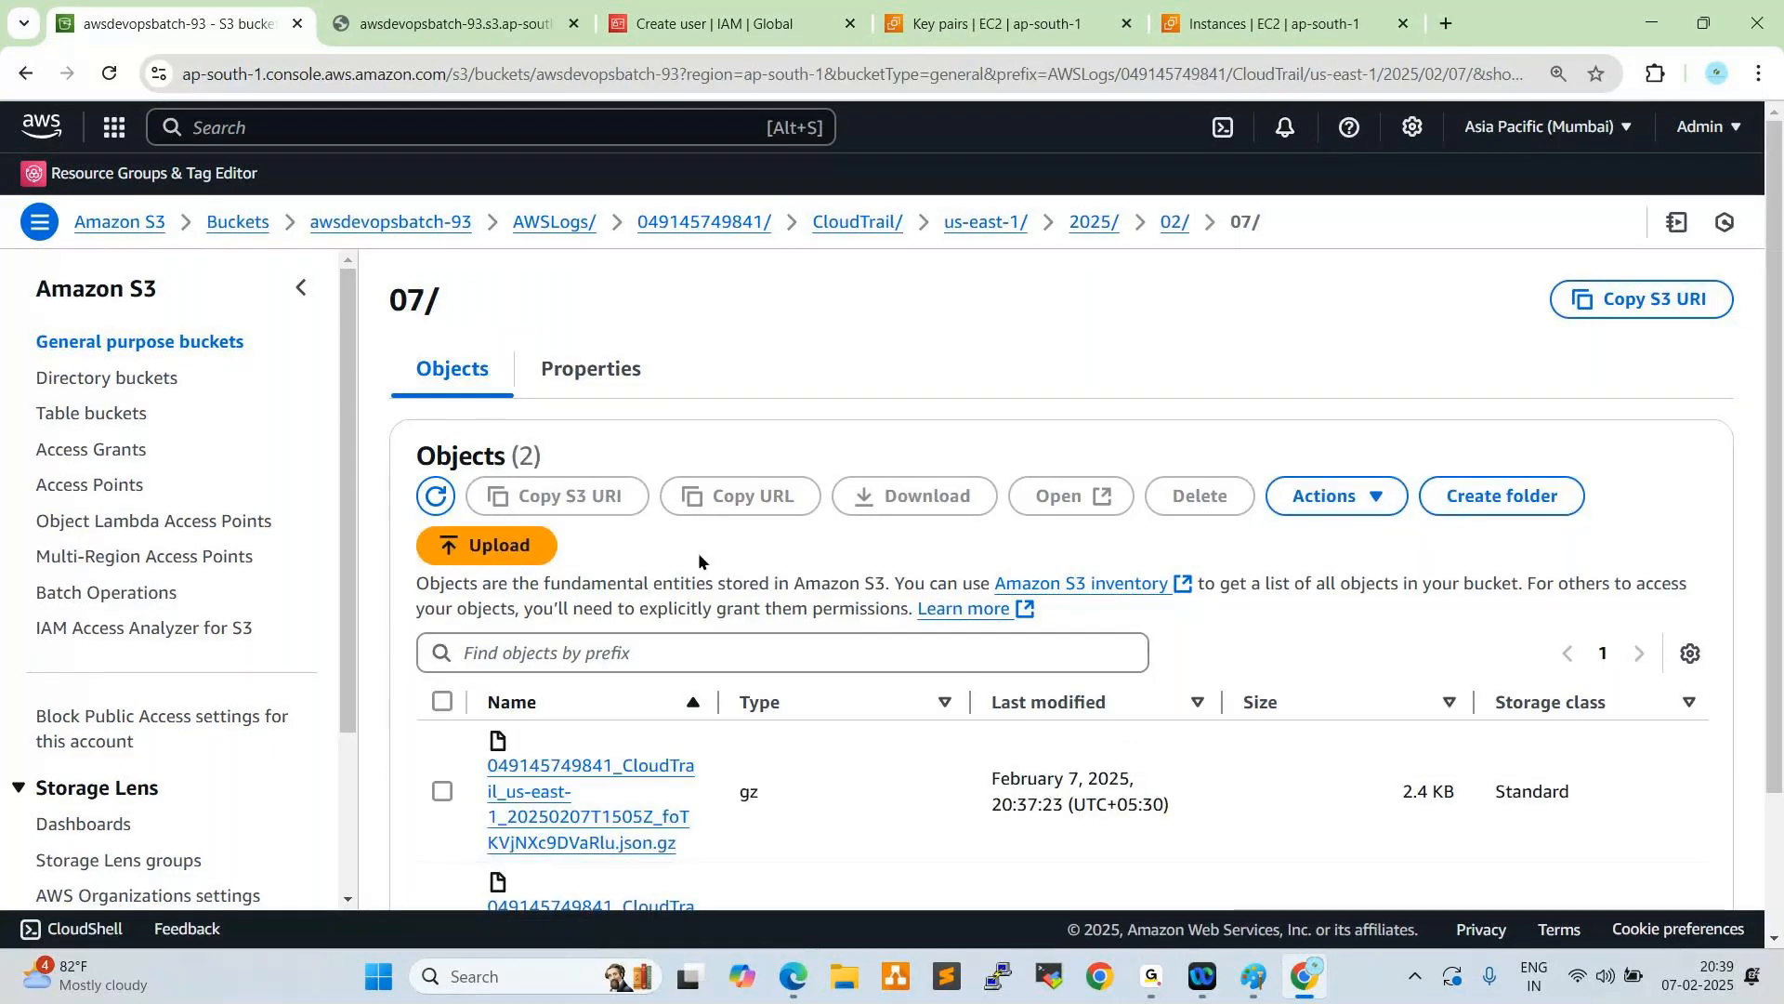
pyautogui.scroll(-3, 699, 552)
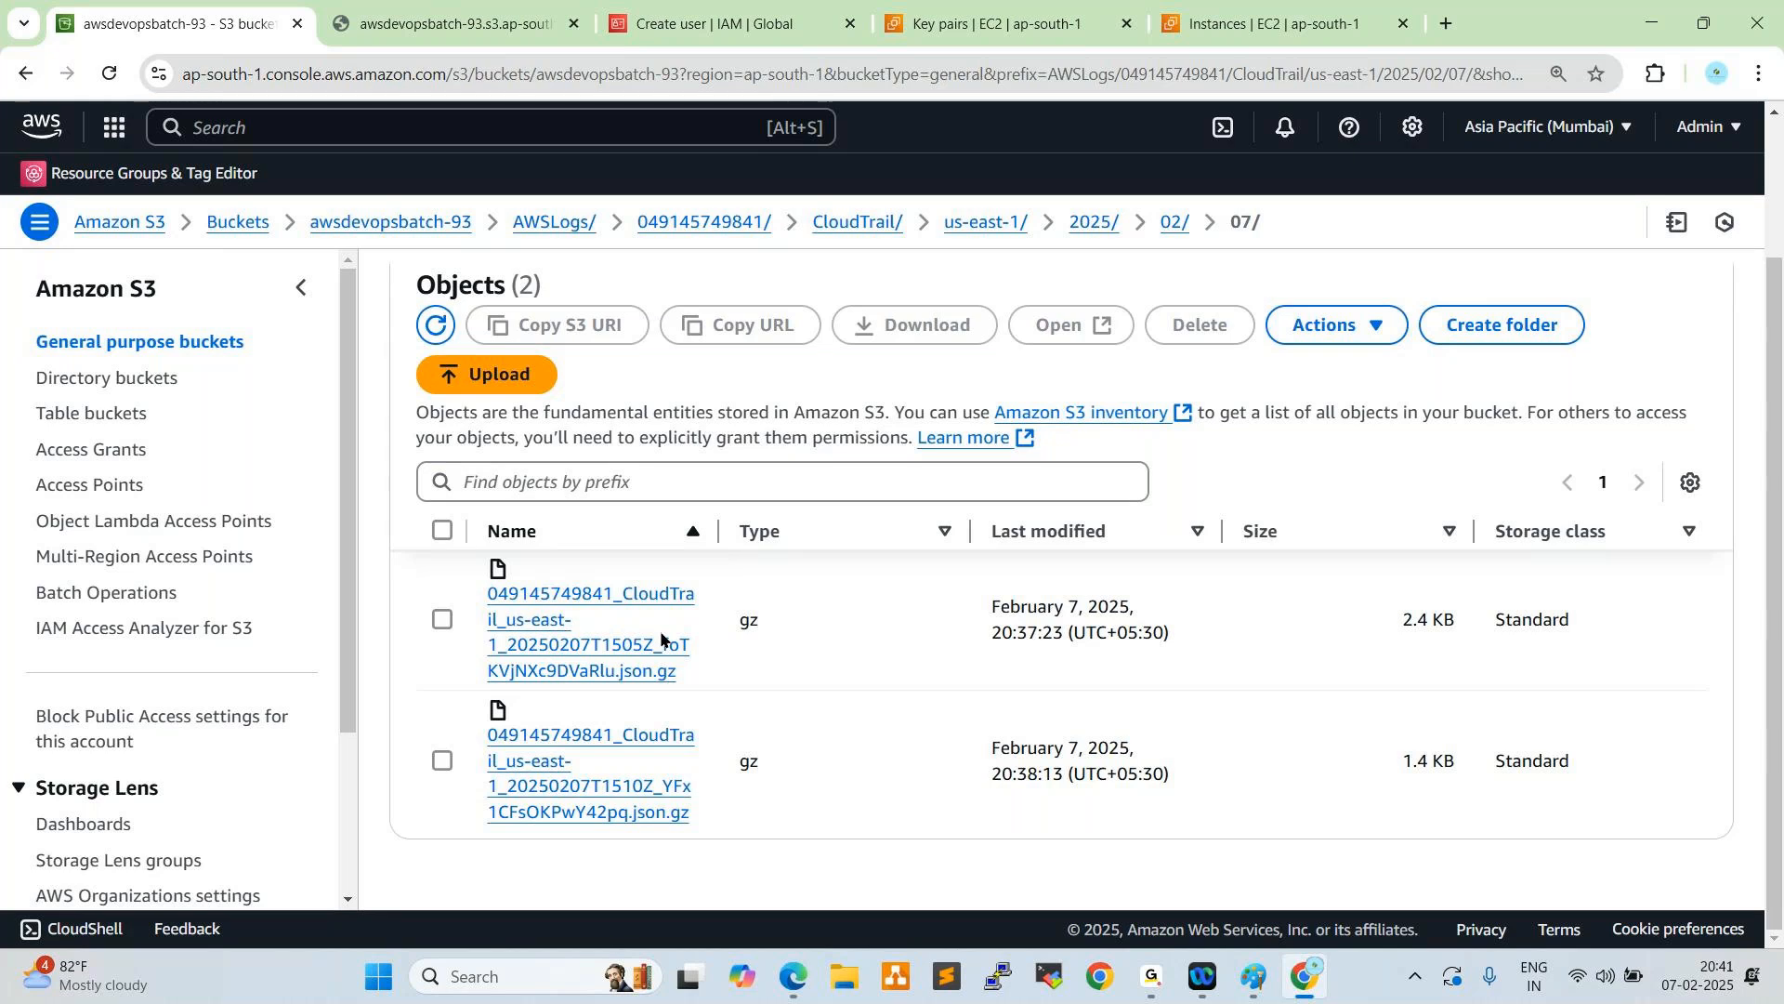
pyautogui.click(442, 28)
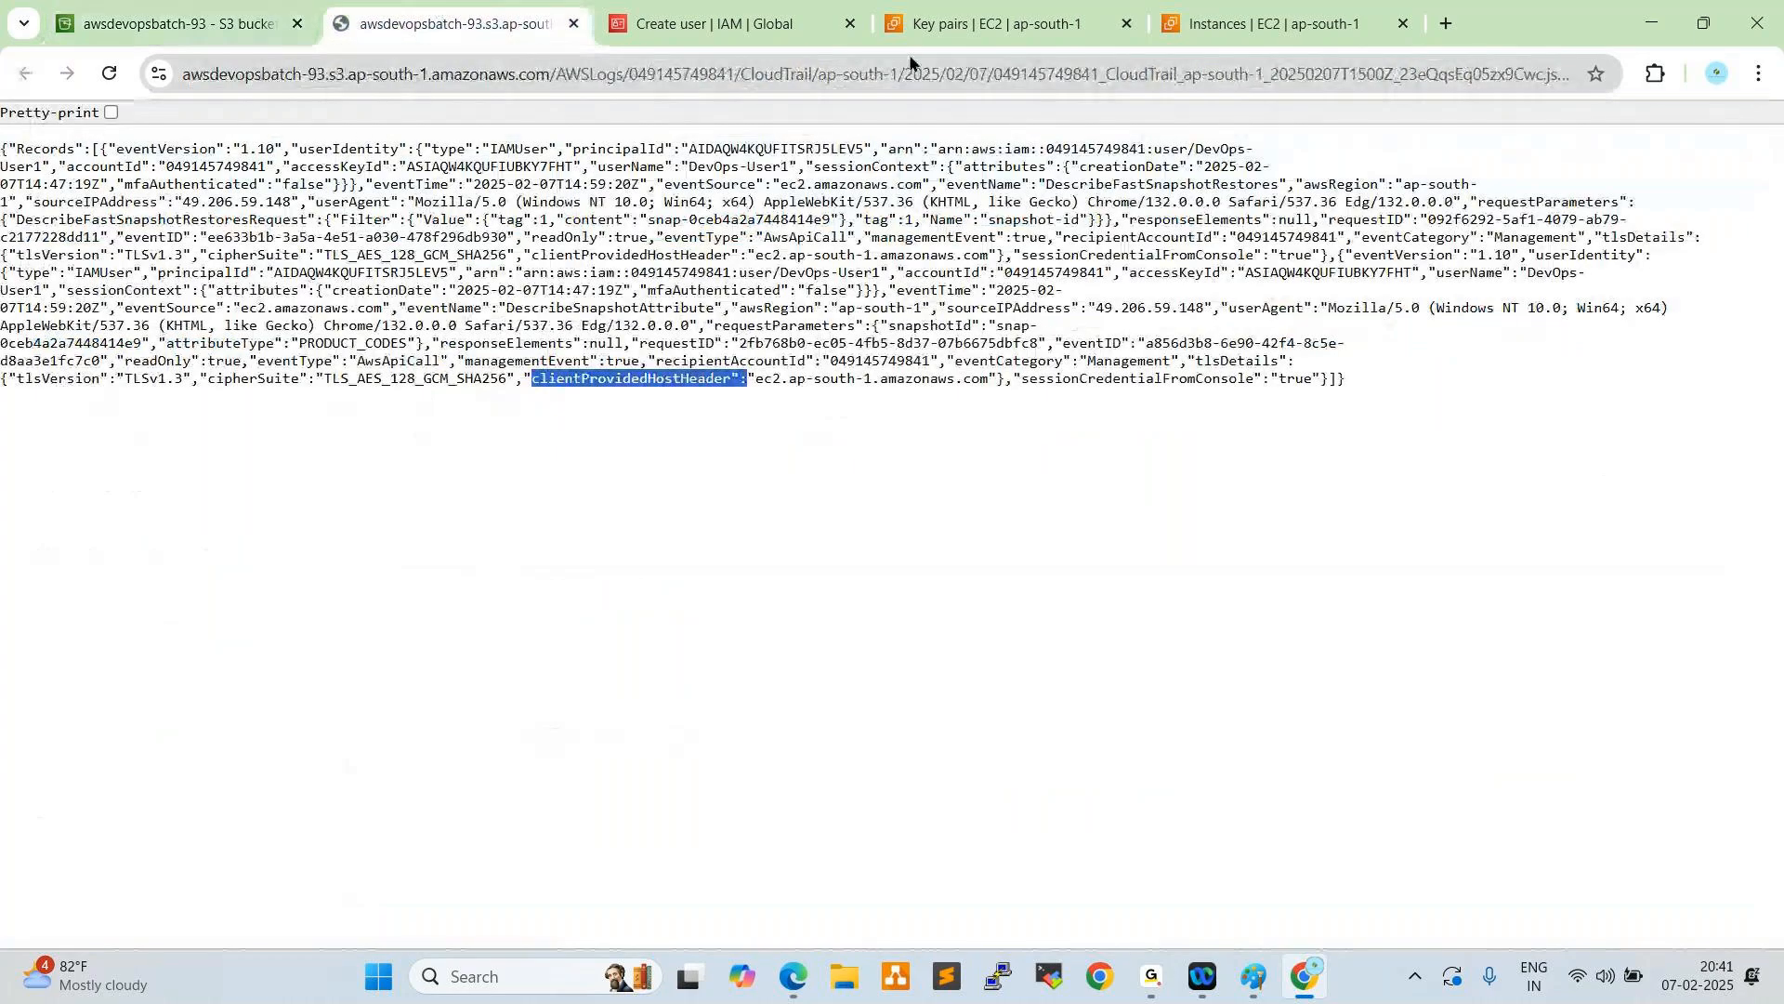
pyautogui.click(1217, 26)
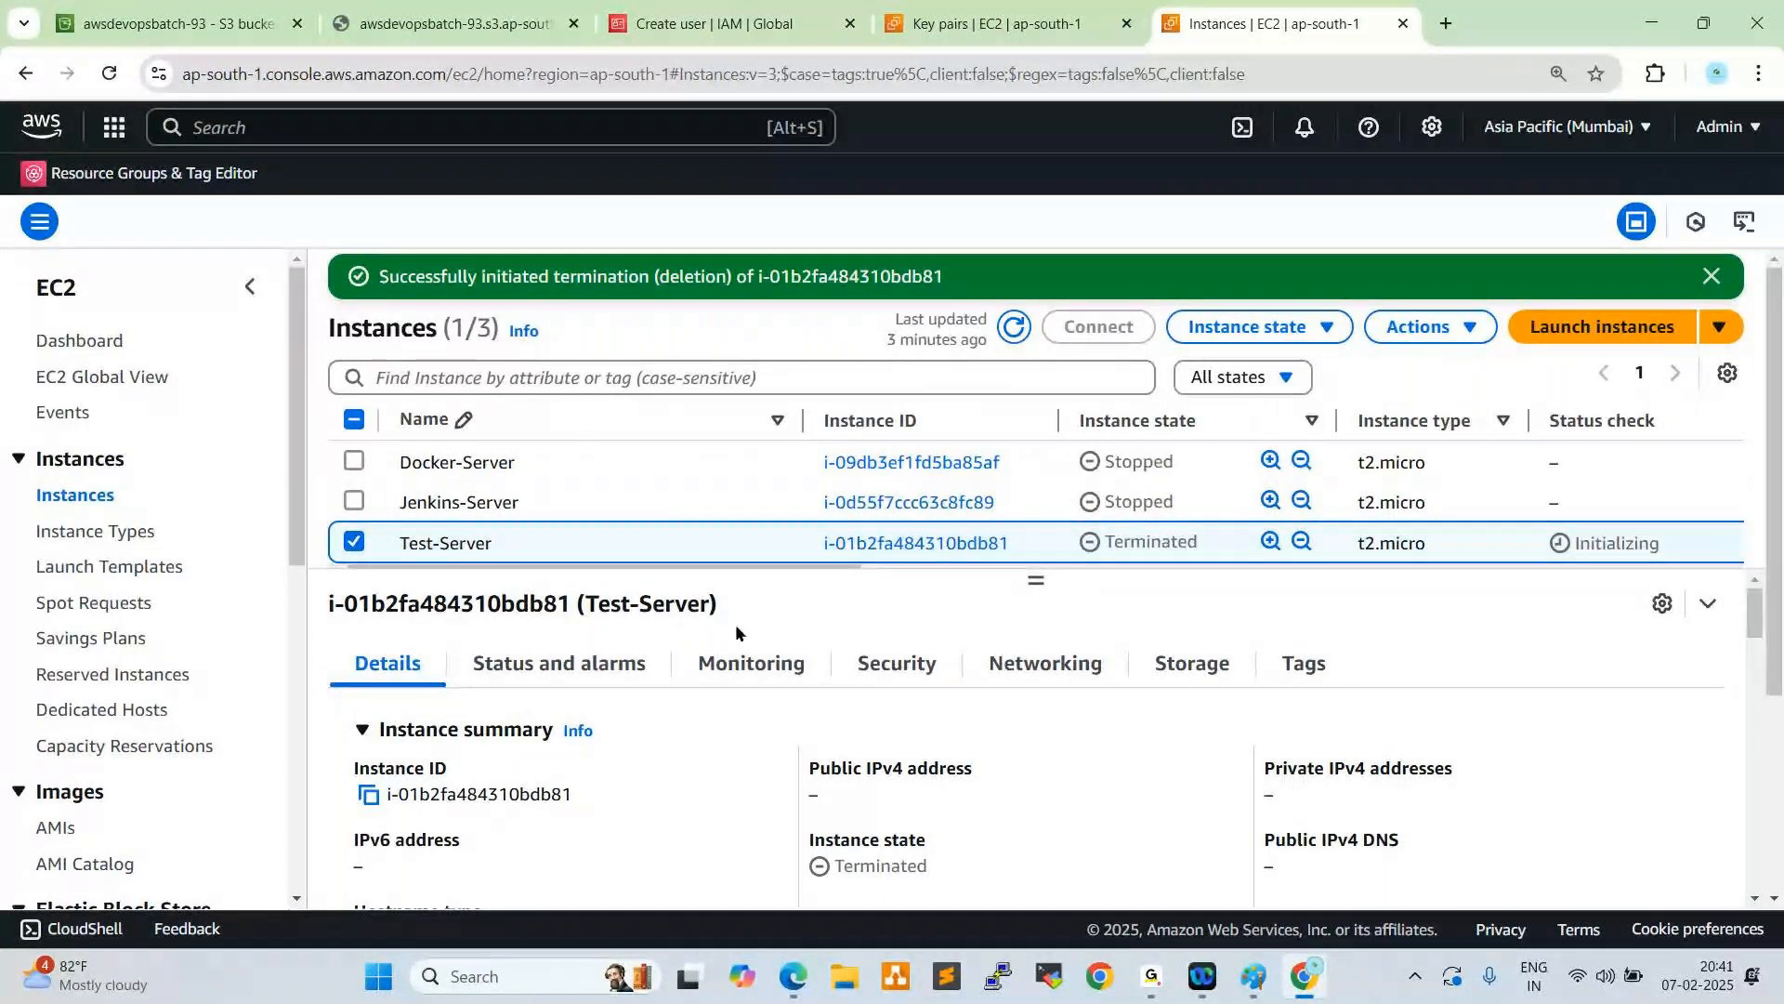
pyautogui.click(929, 24)
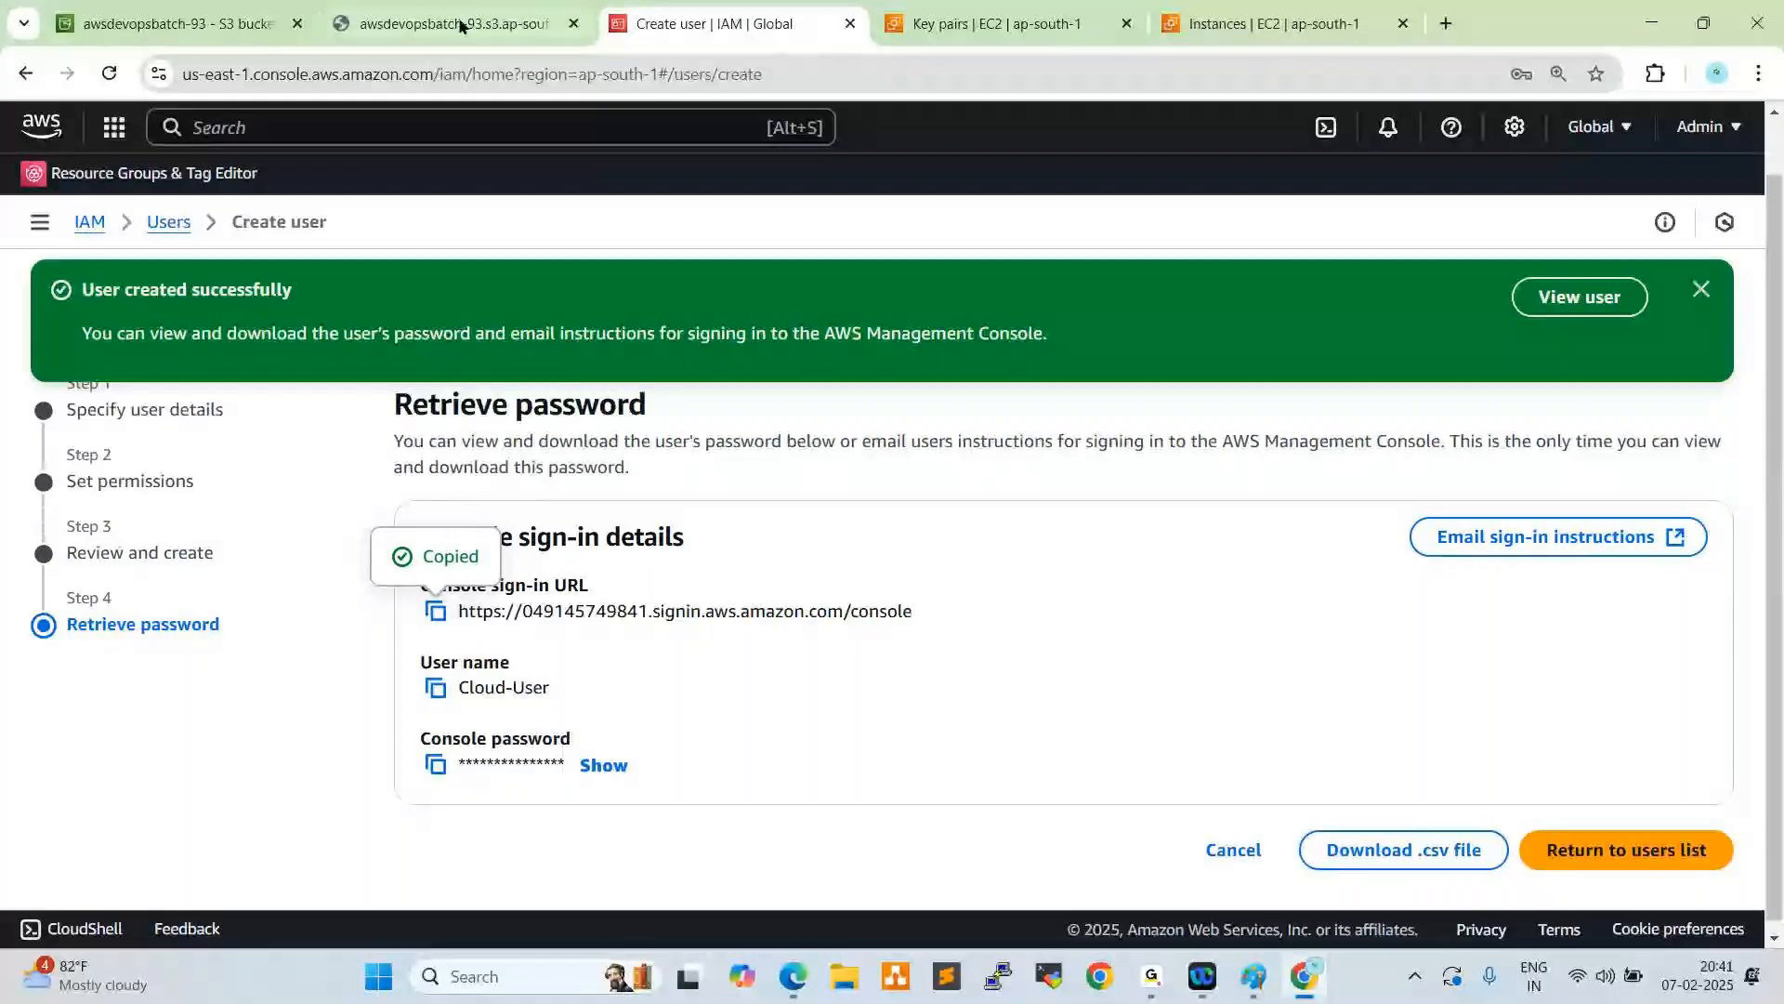
# - Return the S3 console to the general purpose buckets list and close the page showing the log file's JSON content
pyautogui.click(226, 24)
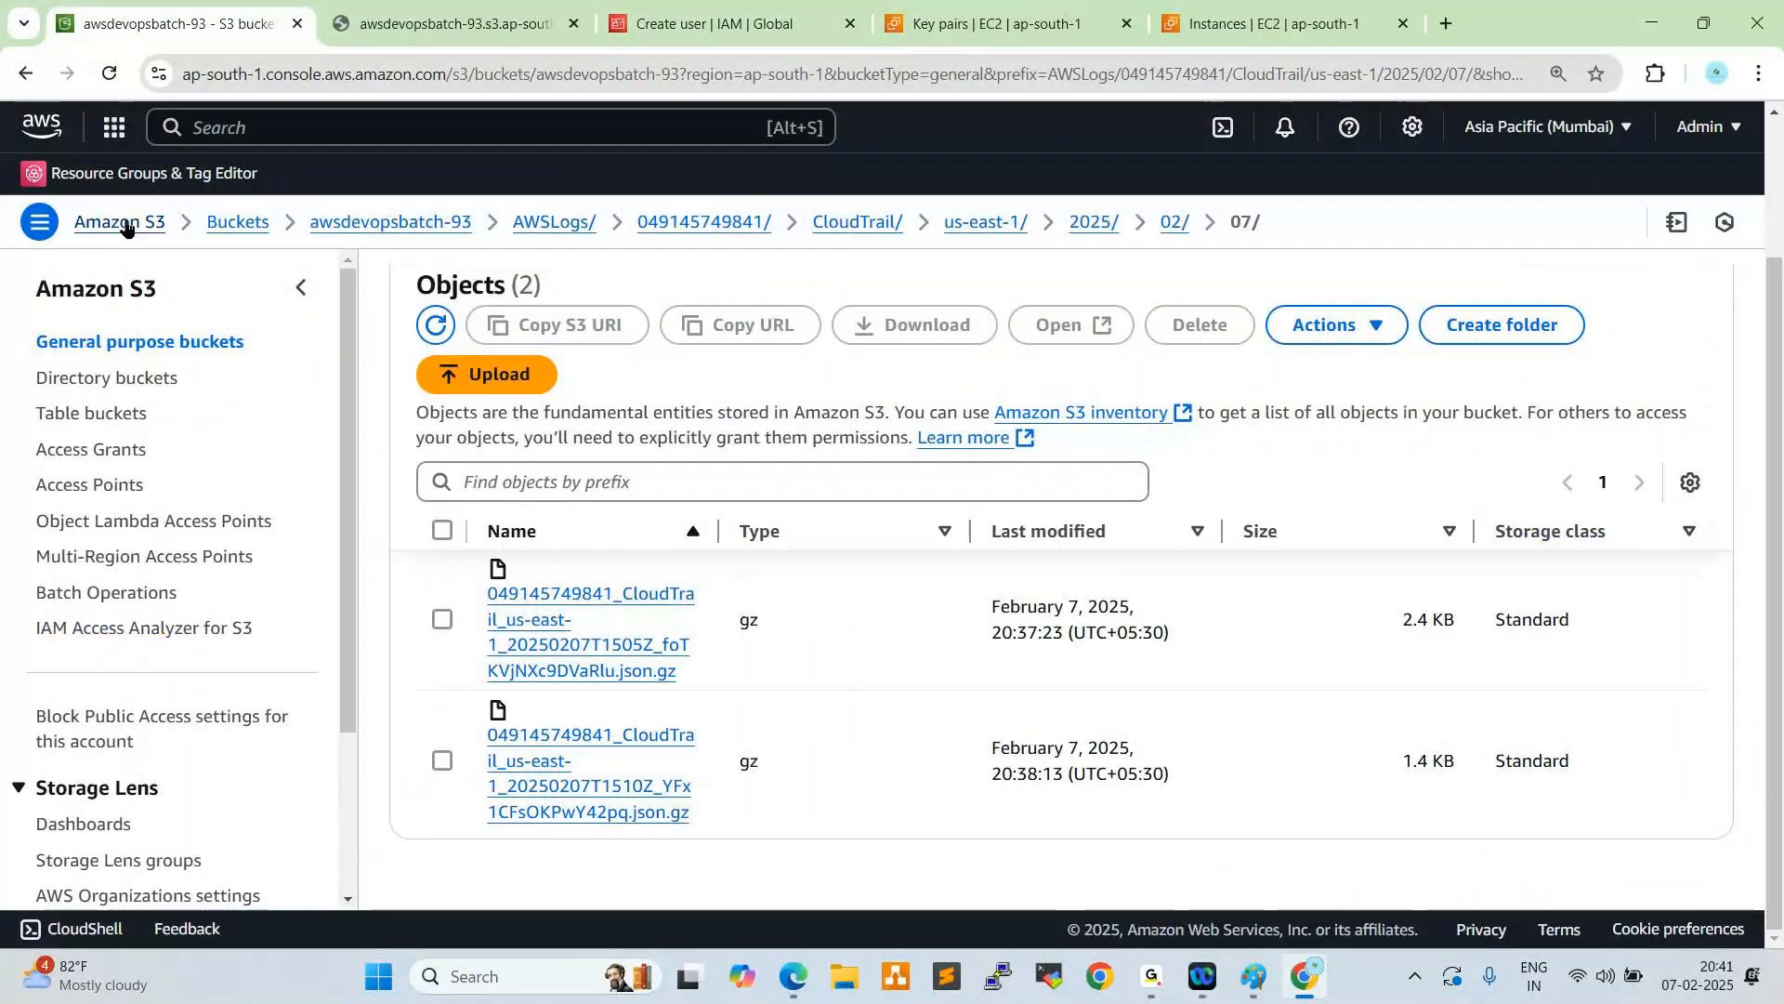
pyautogui.click(221, 228)
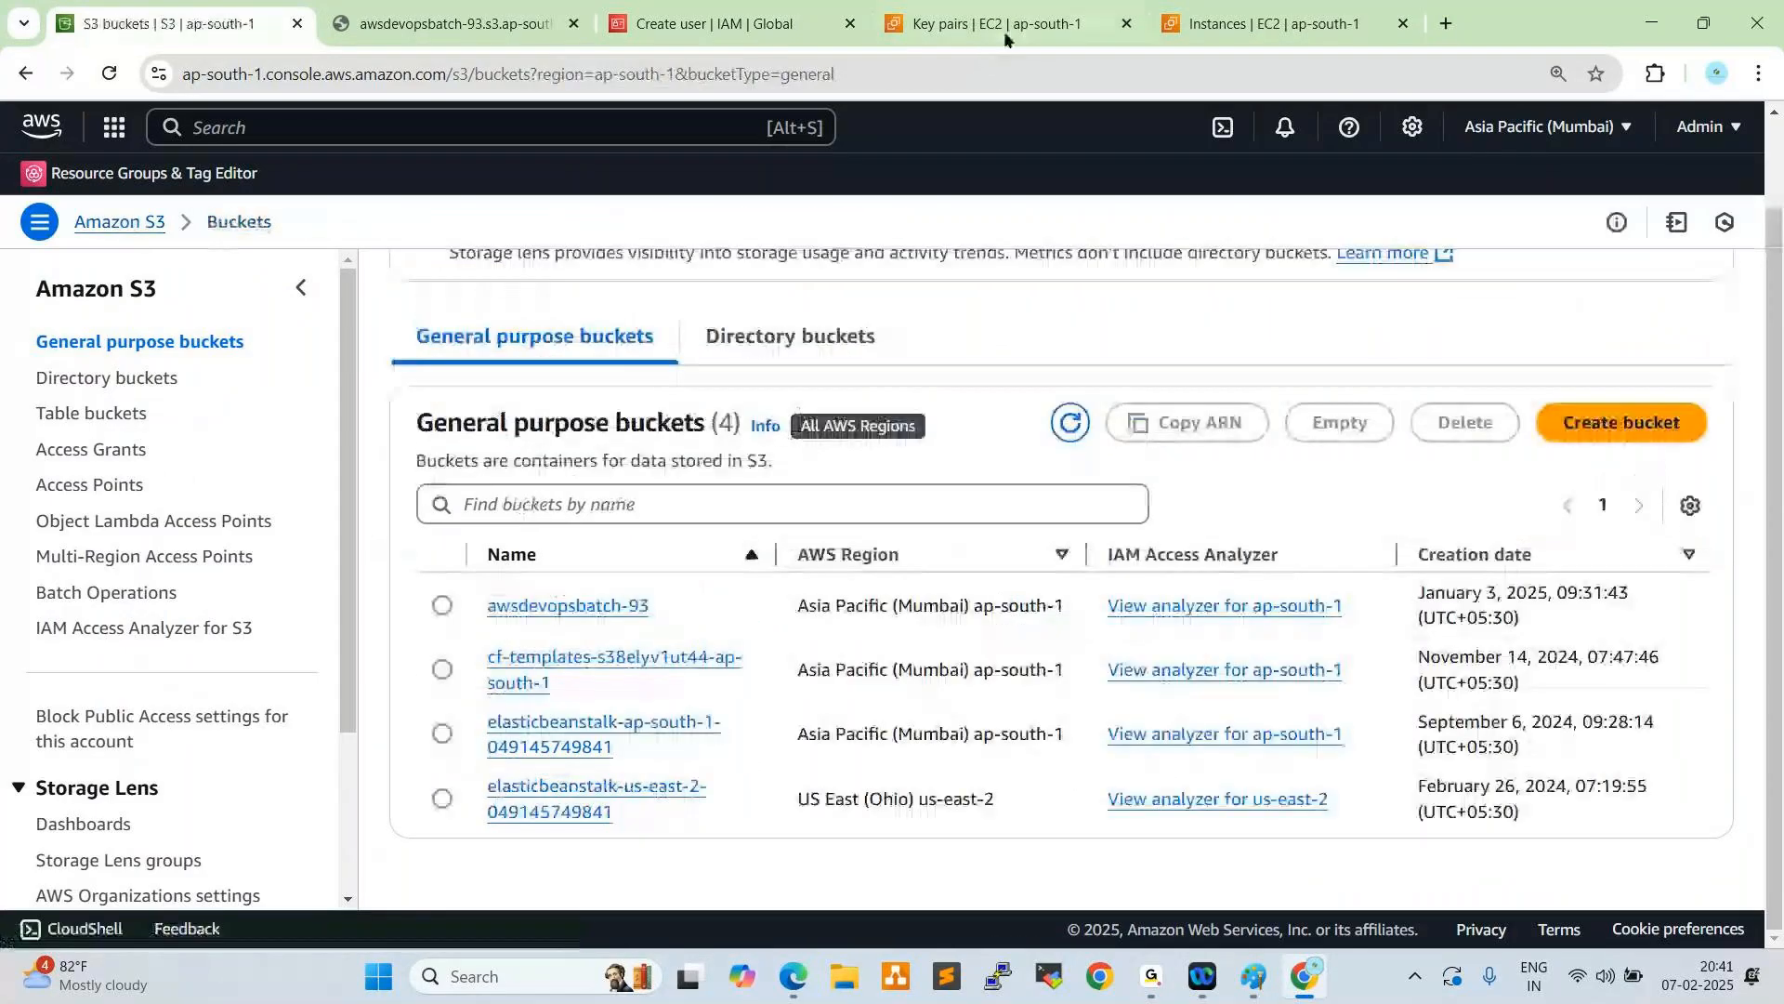
pyautogui.click(999, 32)
pyautogui.click(783, 28)
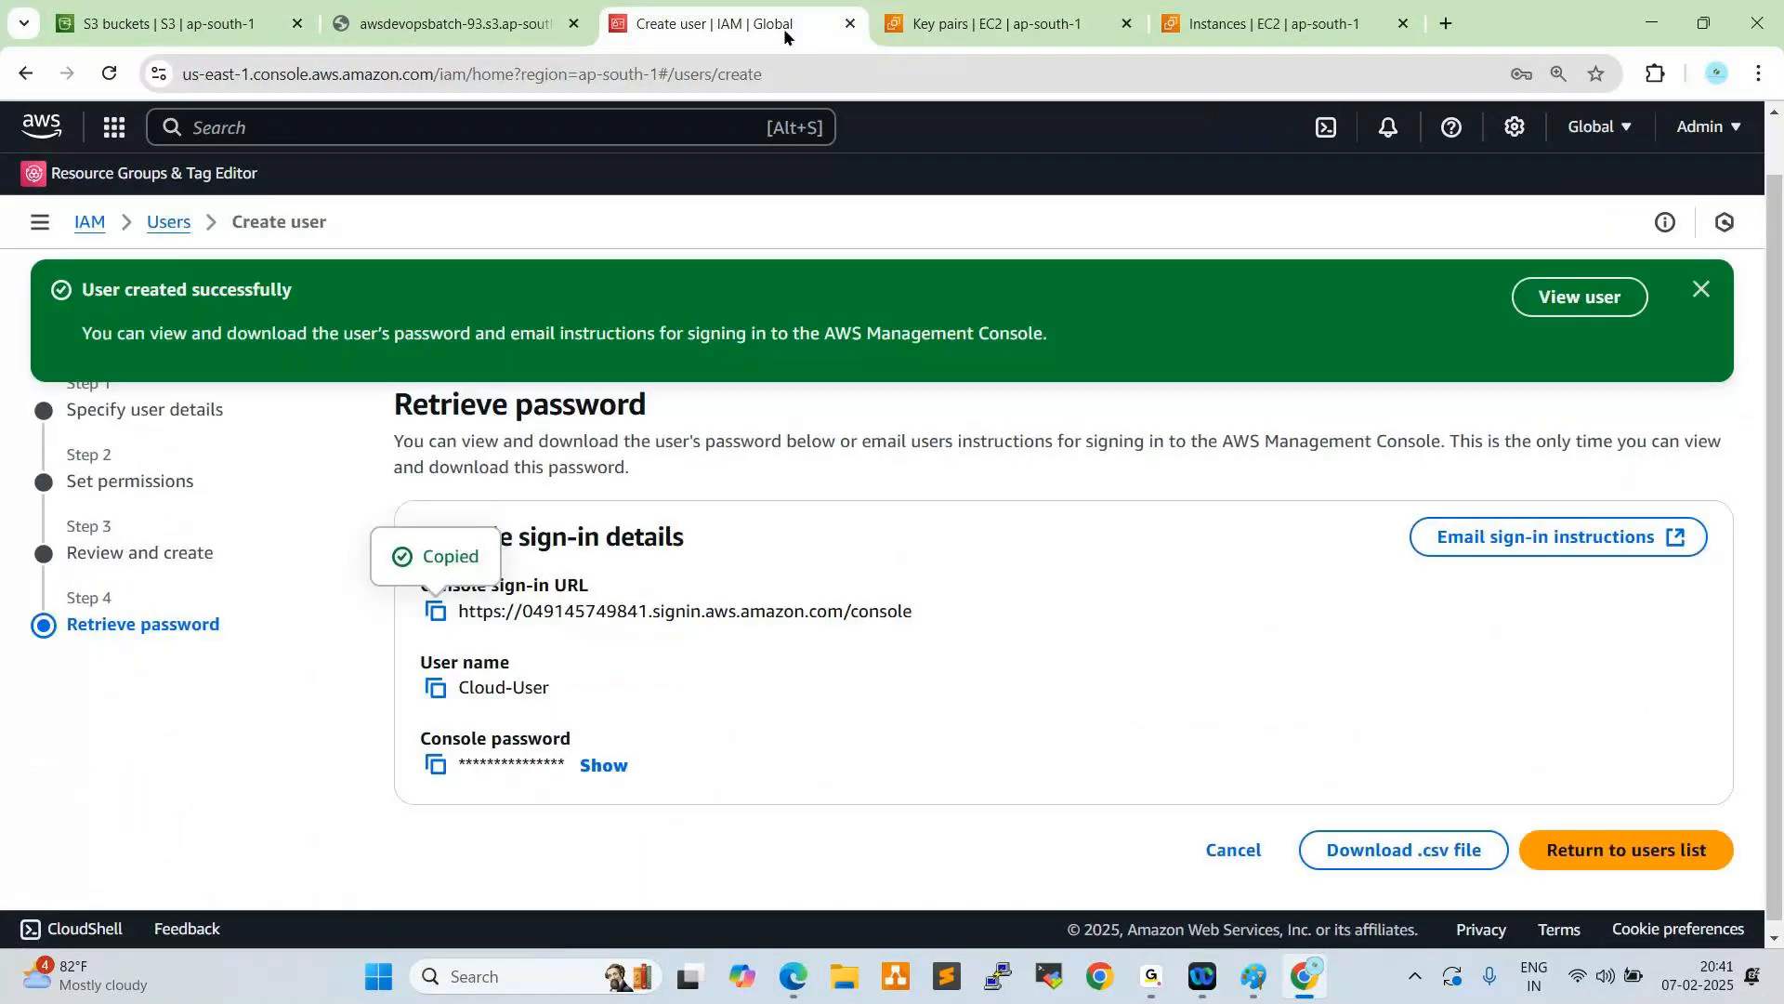
pyautogui.click(497, 27)
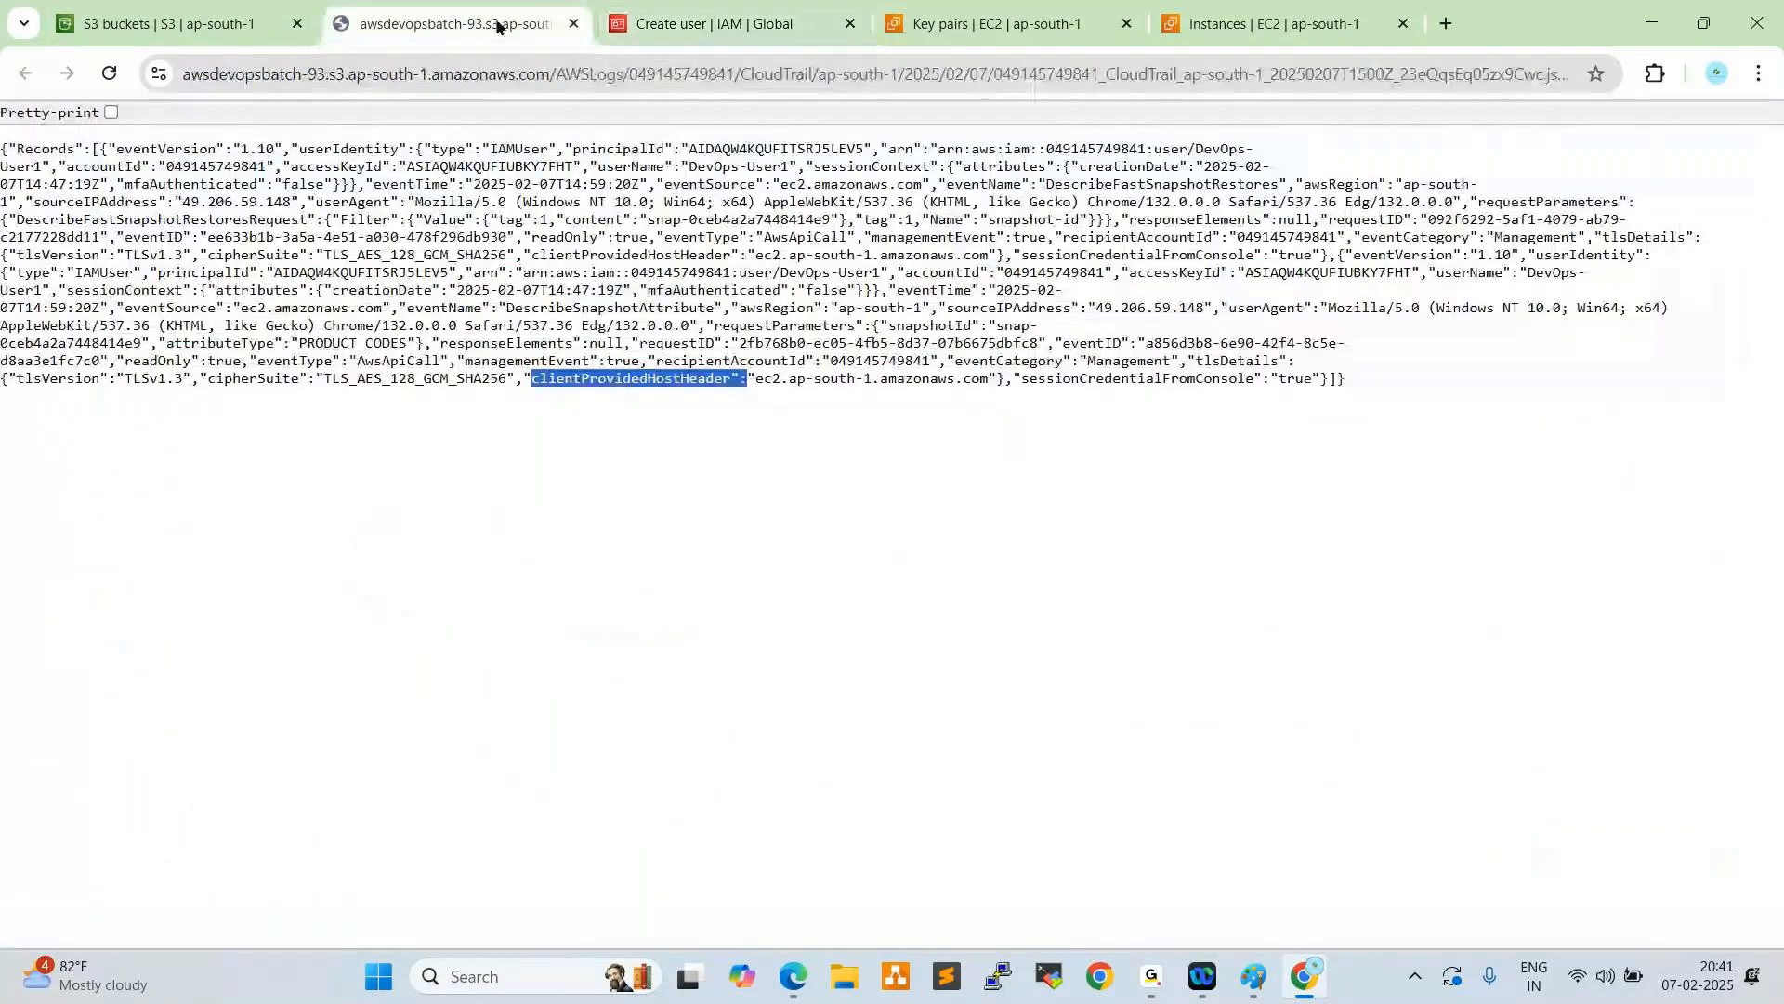
pyautogui.hotkey('ctrl', 'w')
pyautogui.click(227, 29)
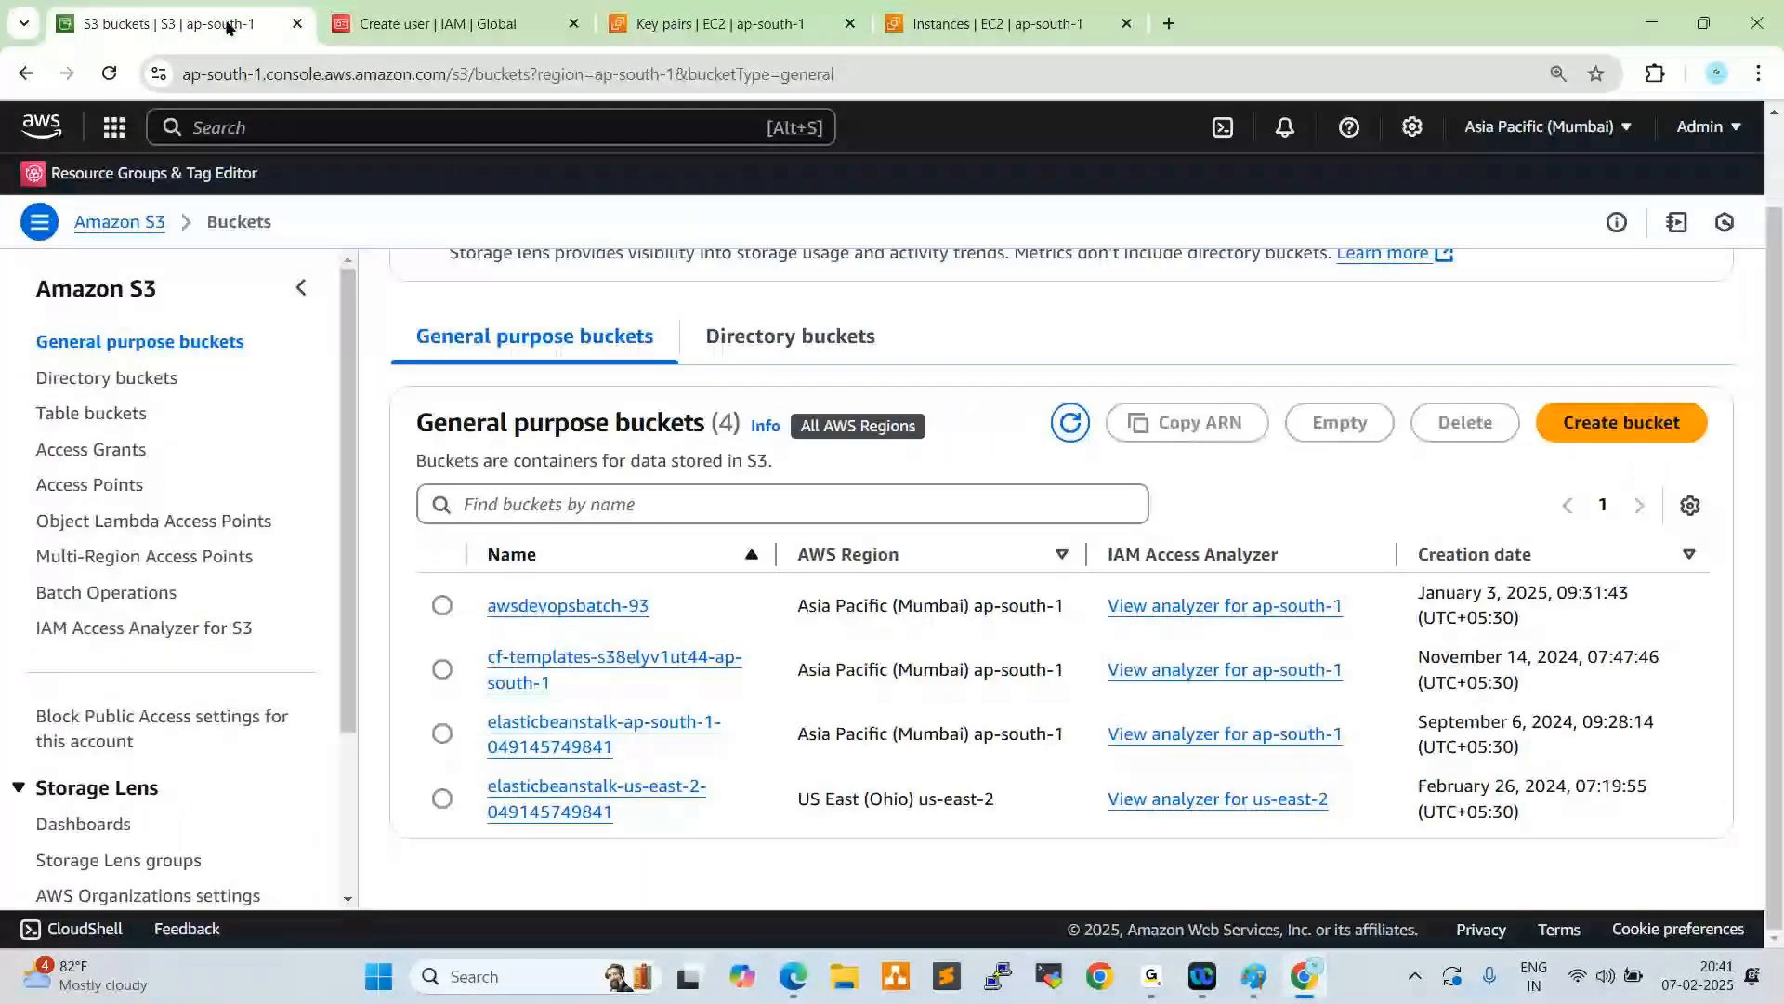
pyautogui.click(1001, 19)
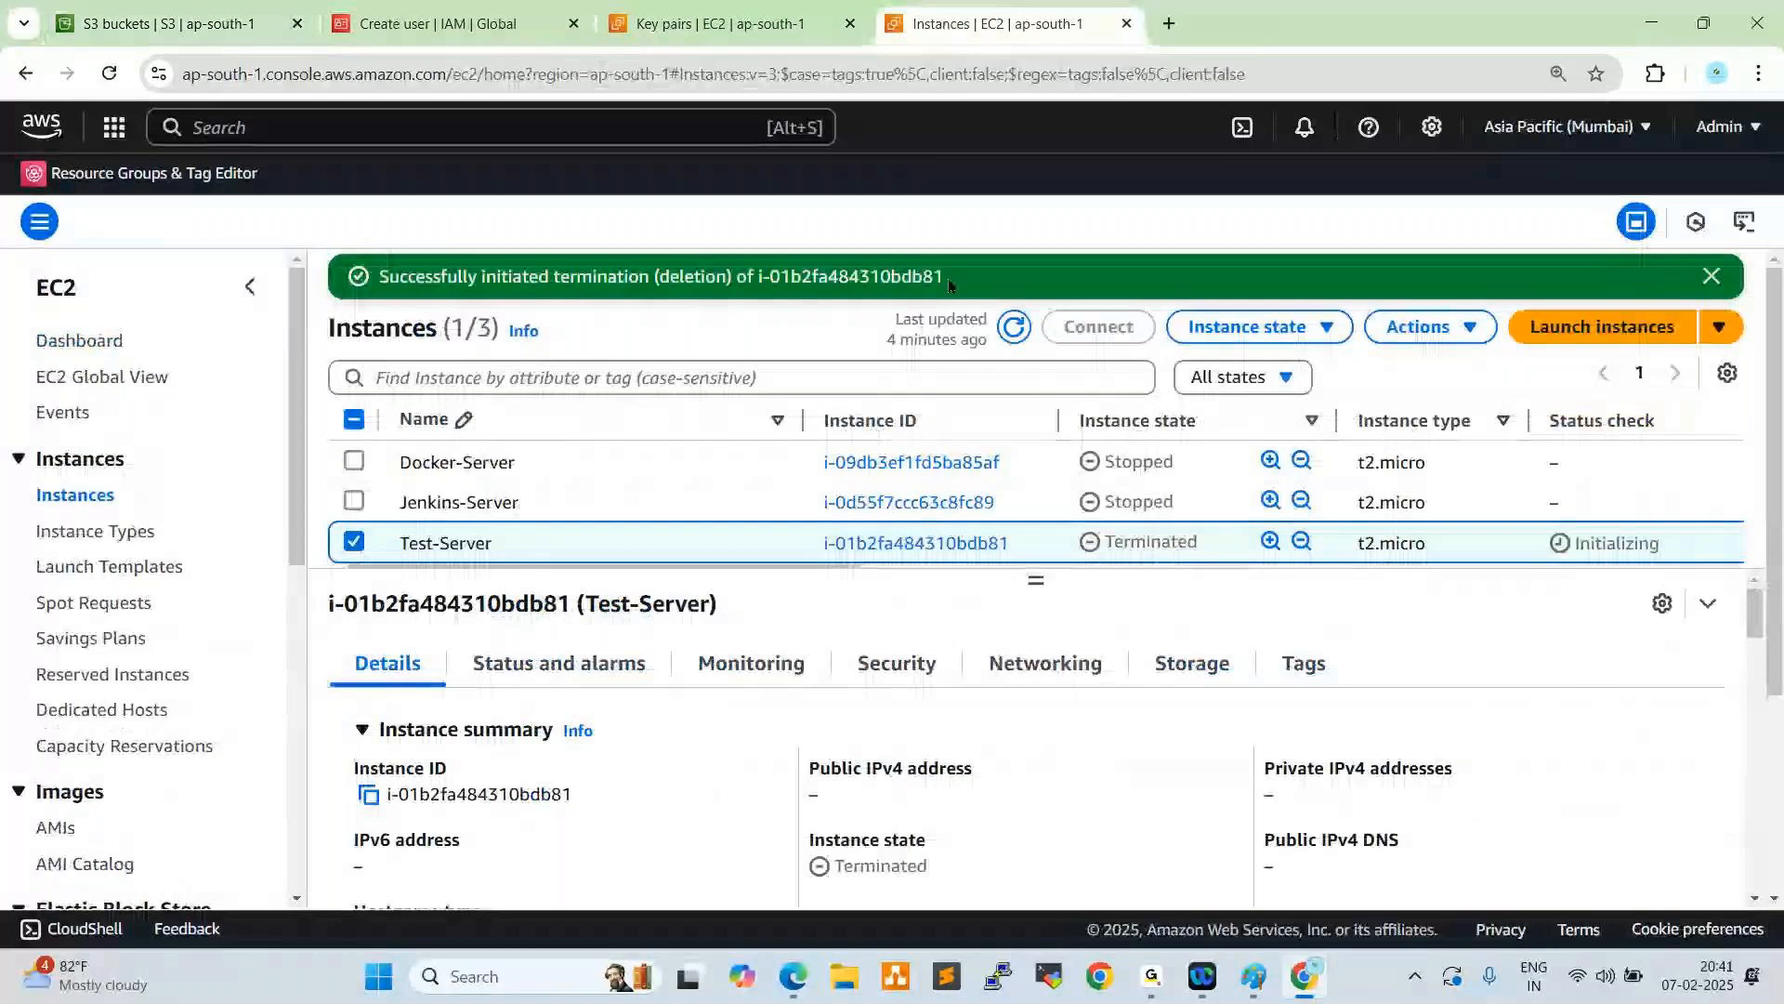
pyautogui.scroll(-5, 249, 482)
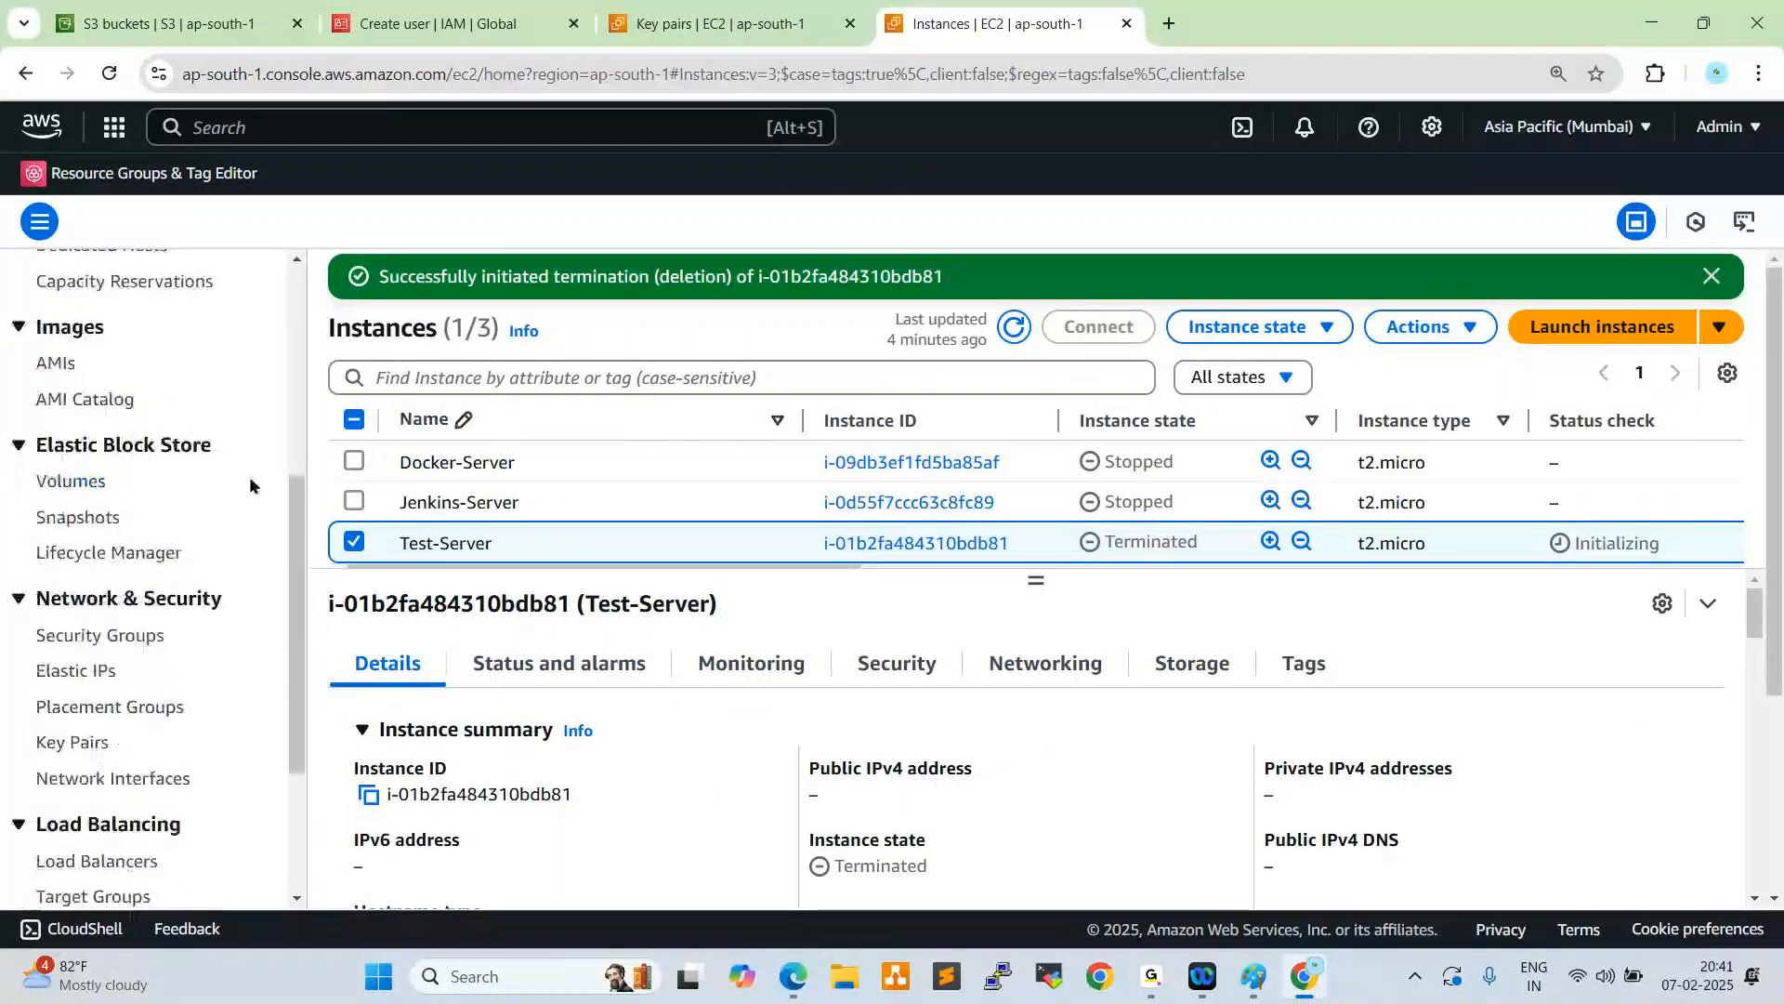
pyautogui.scroll(5, 250, 475)
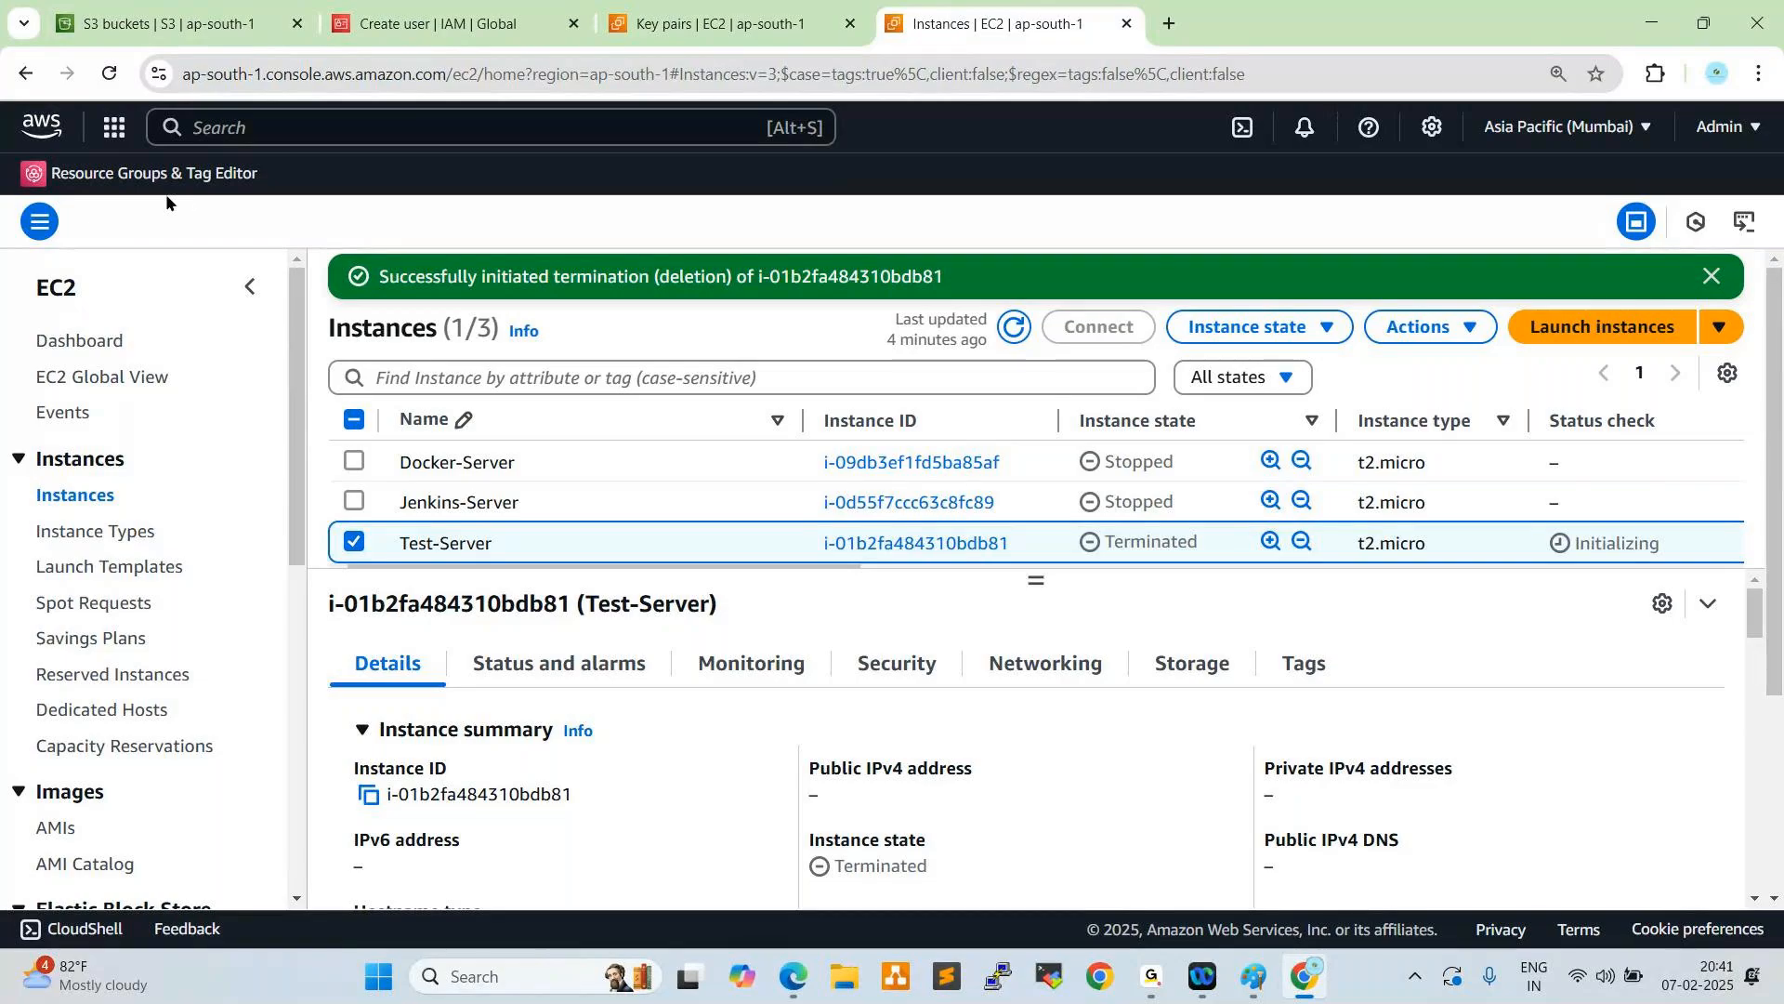
pyautogui.click(199, 25)
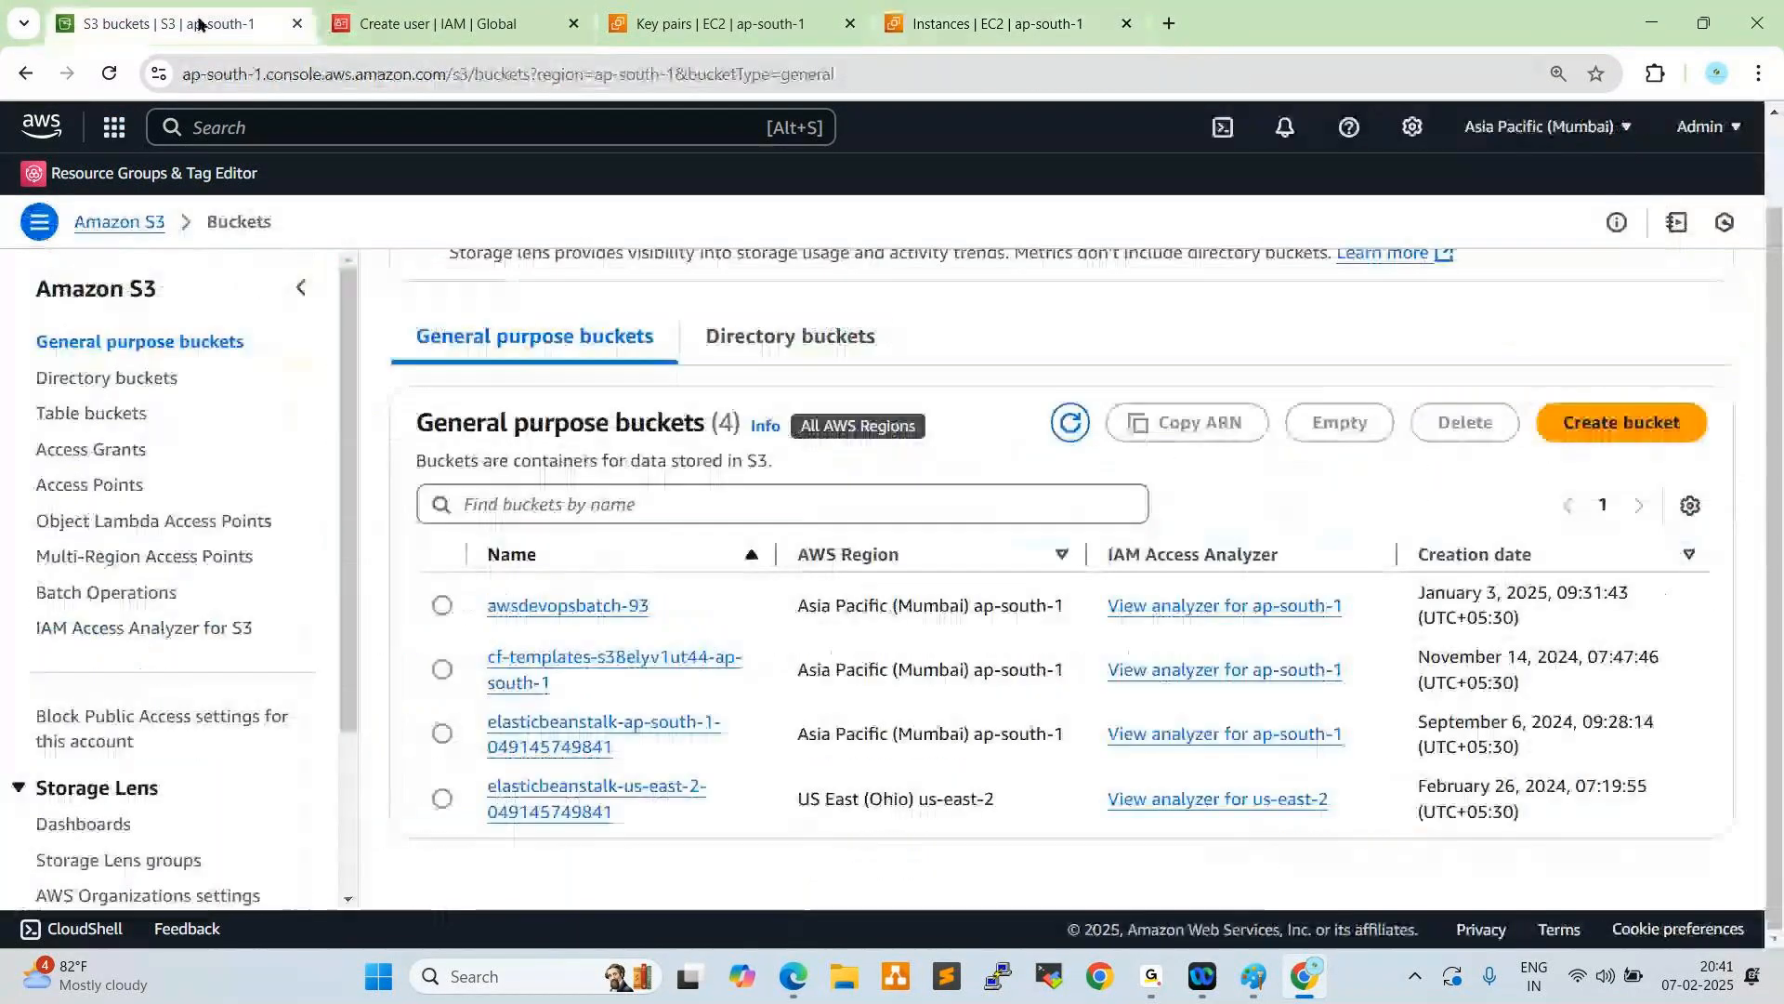
pyautogui.click(696, 26)
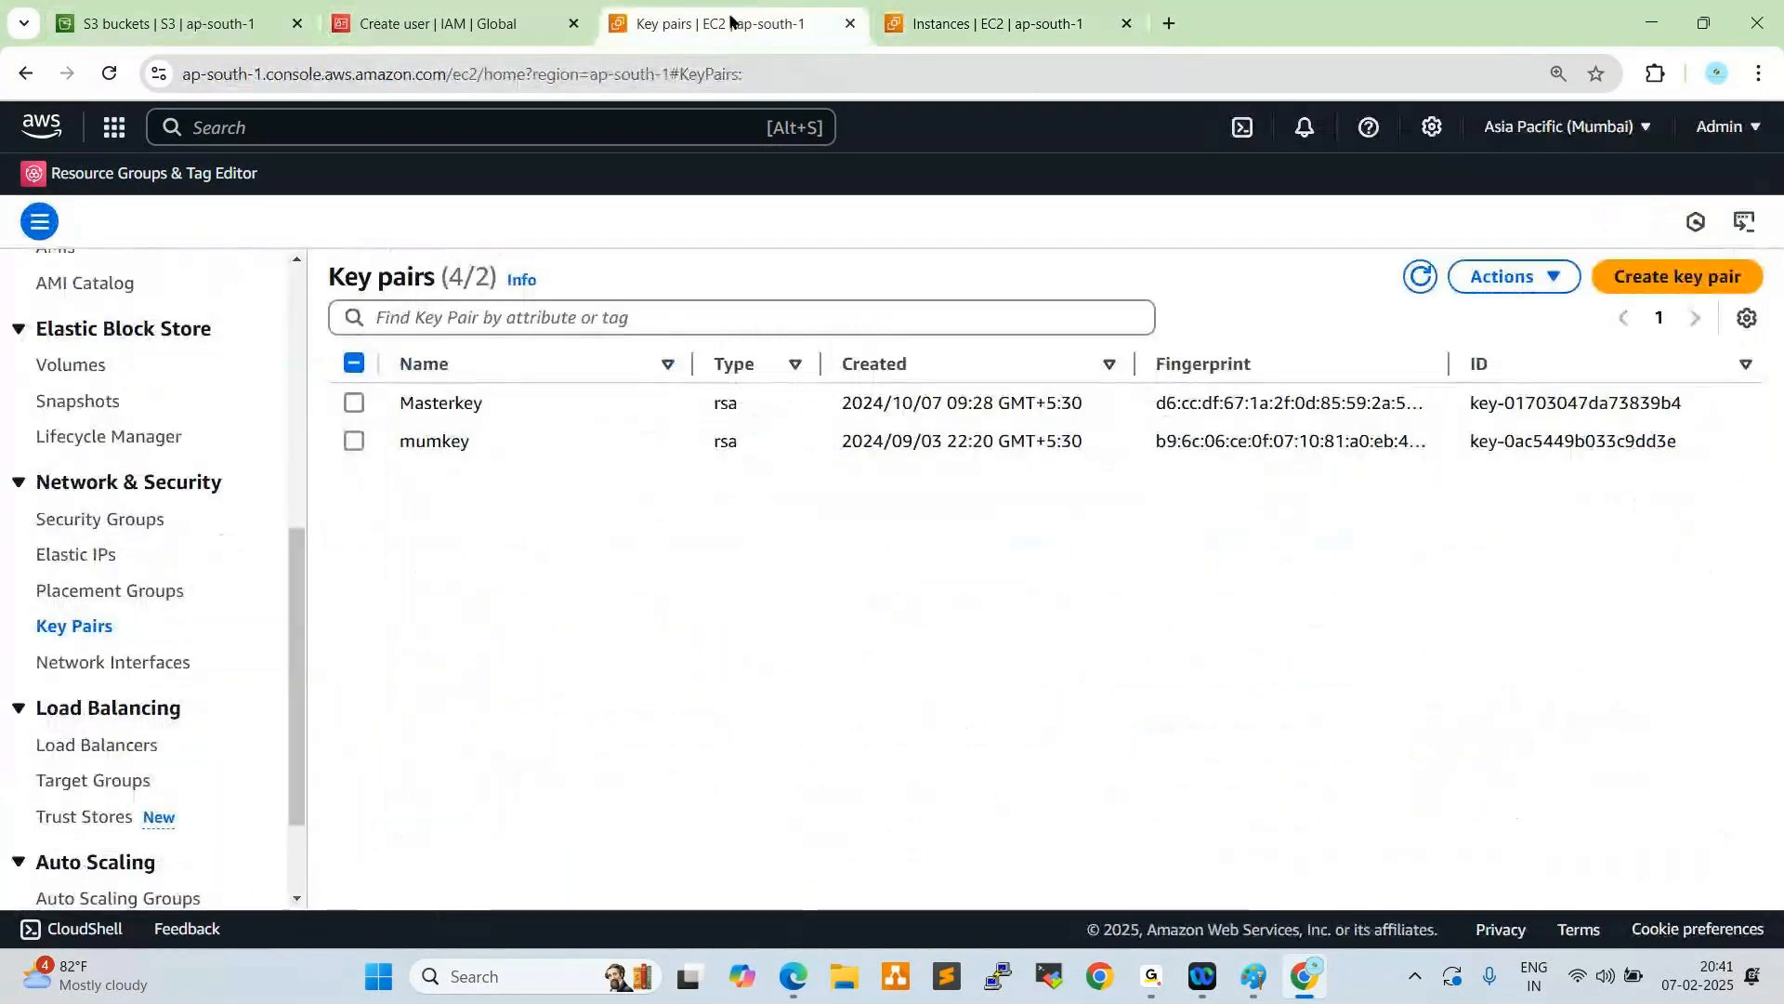
pyautogui.hotkey('ctrl', 'Tab')
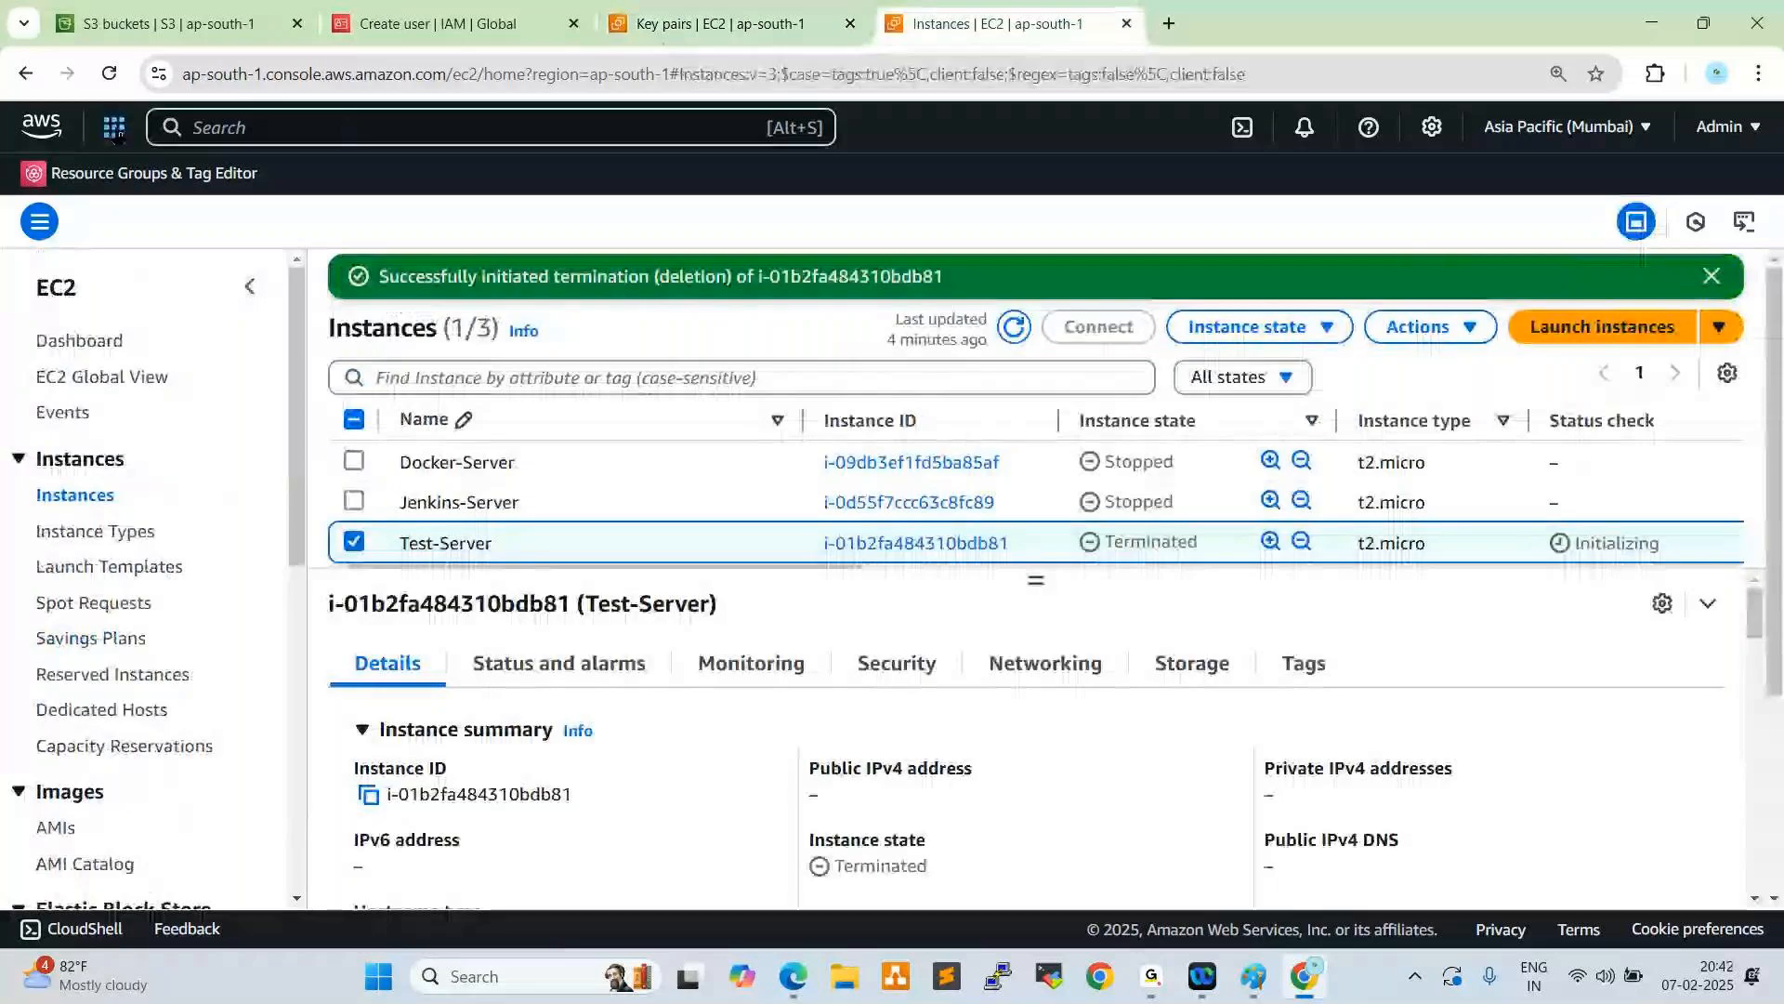
# - Switch from EC2 to the CloudTrail service and open its list of trails
pyautogui.click(114, 127)
pyautogui.click(569, 494)
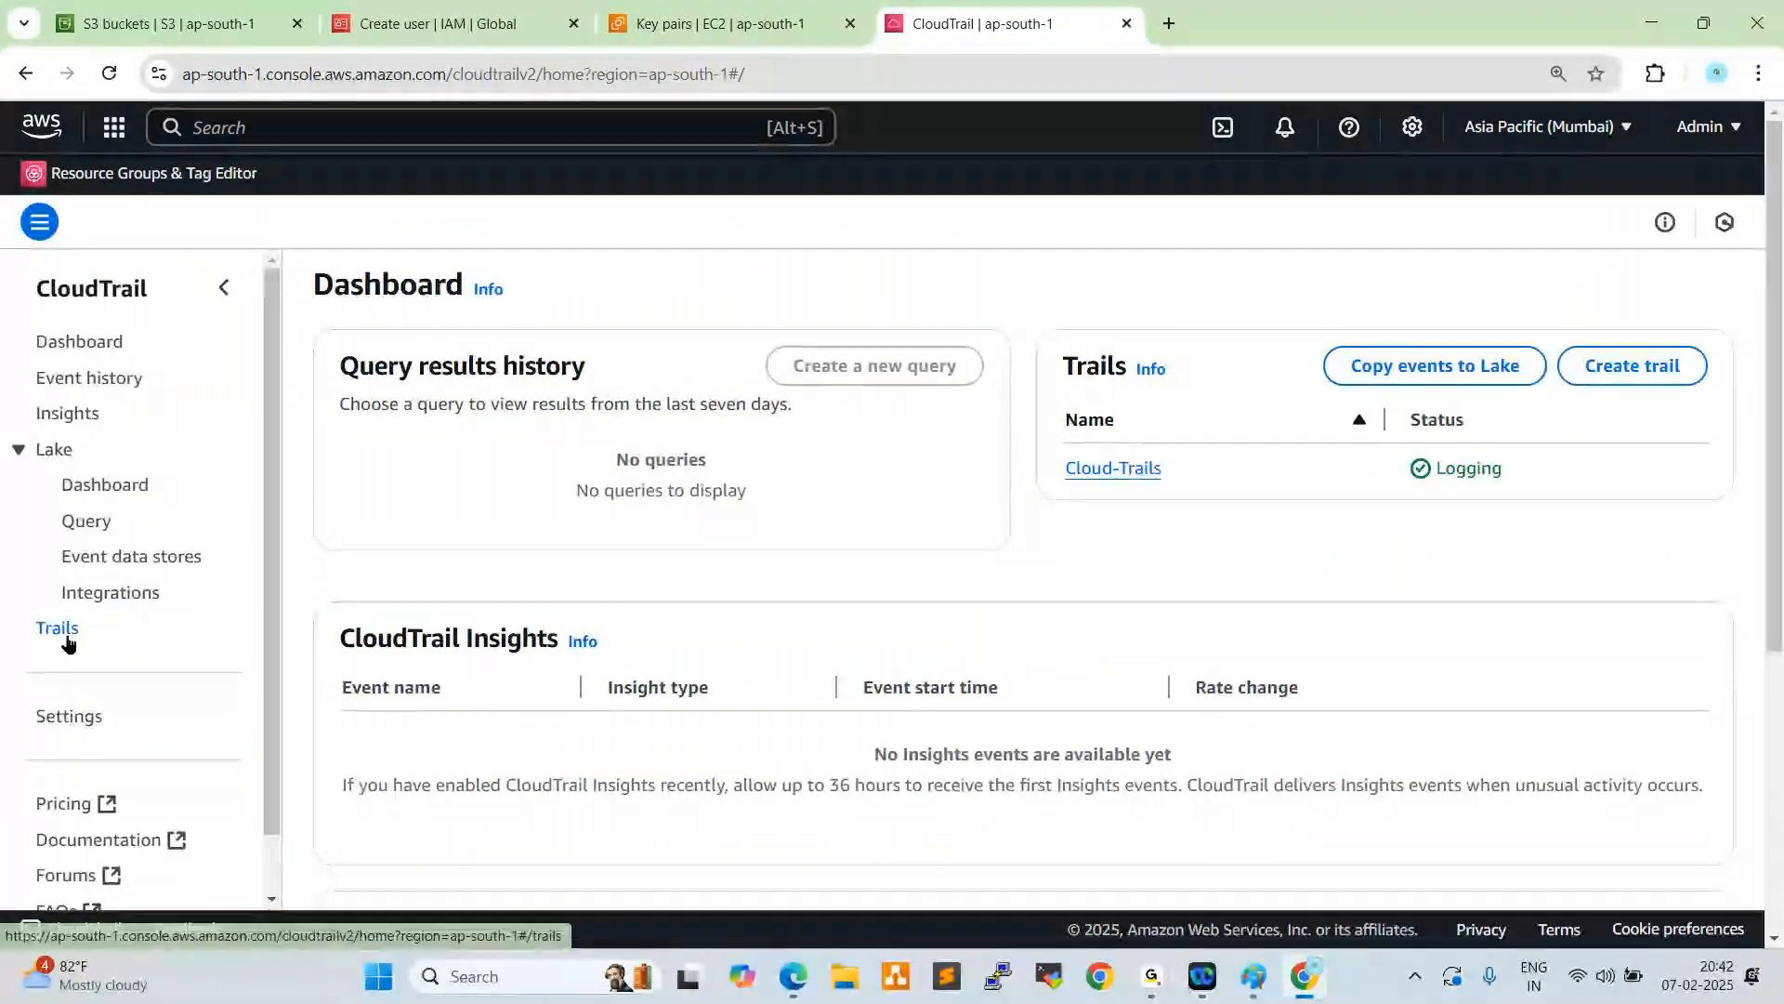
pyautogui.click(57, 629)
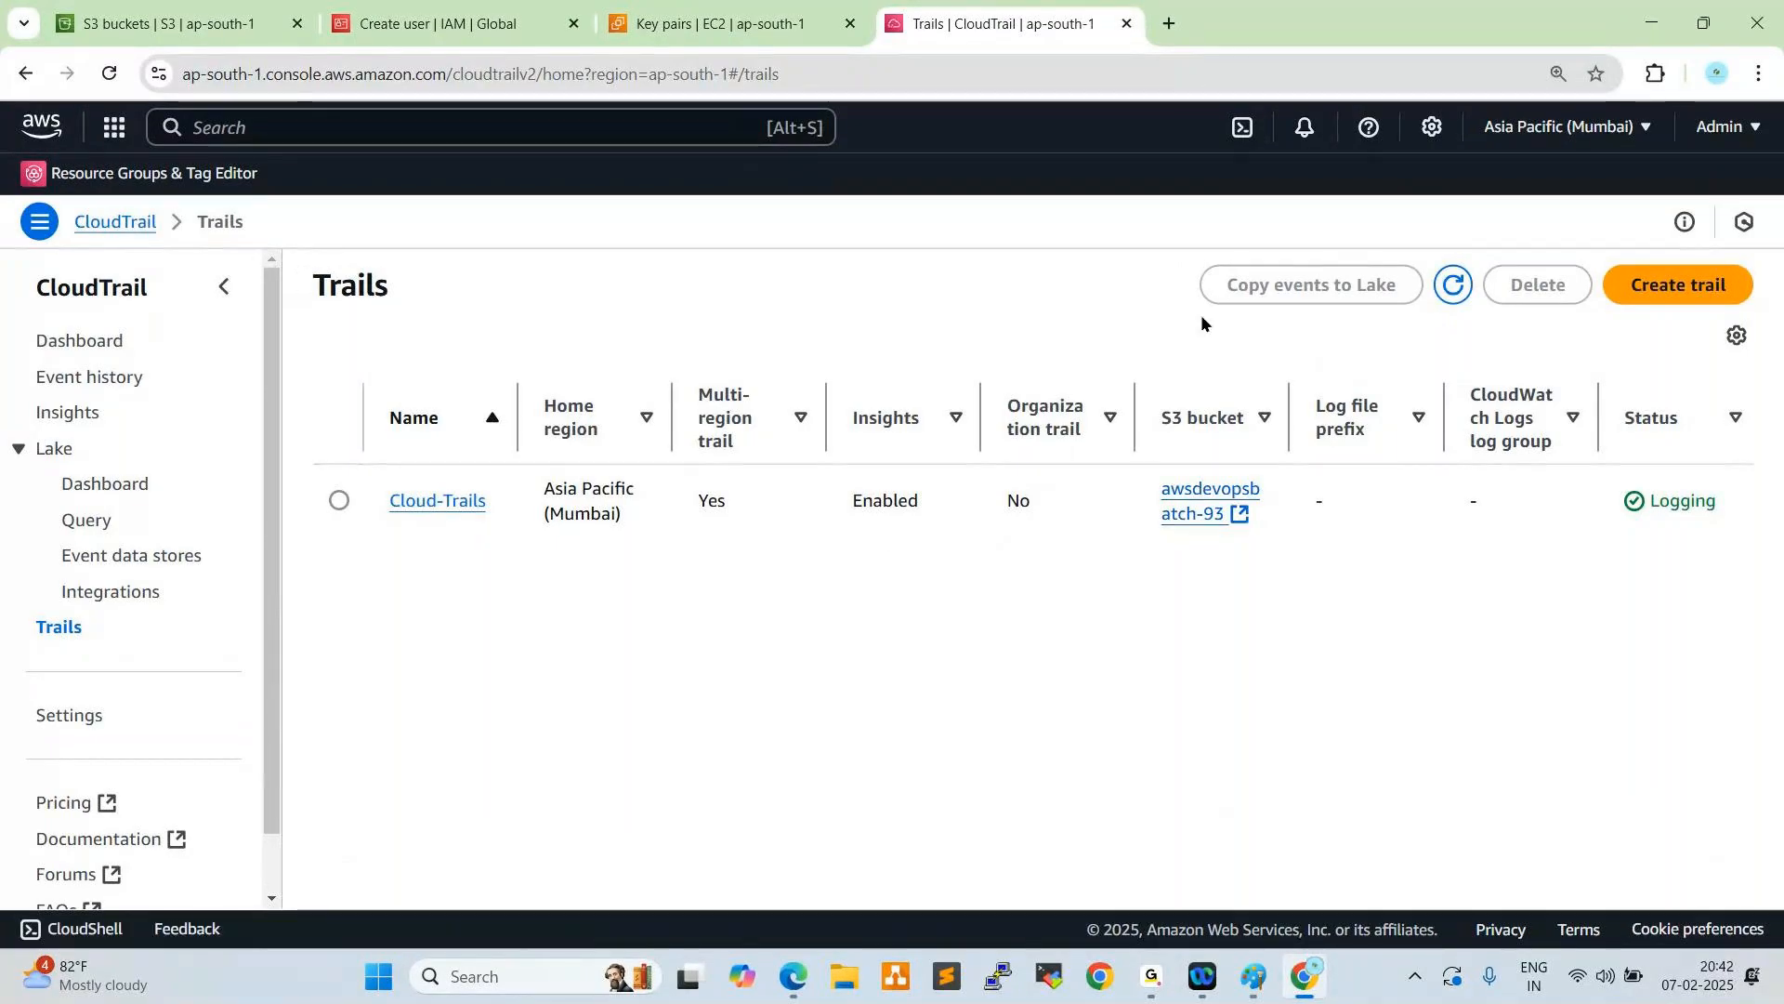
# - Start a new trail named trail1 that stores its logs in the existing S3 bucket awsdevopsbatch-93
pyautogui.click(1646, 291)
pyautogui.click(737, 520)
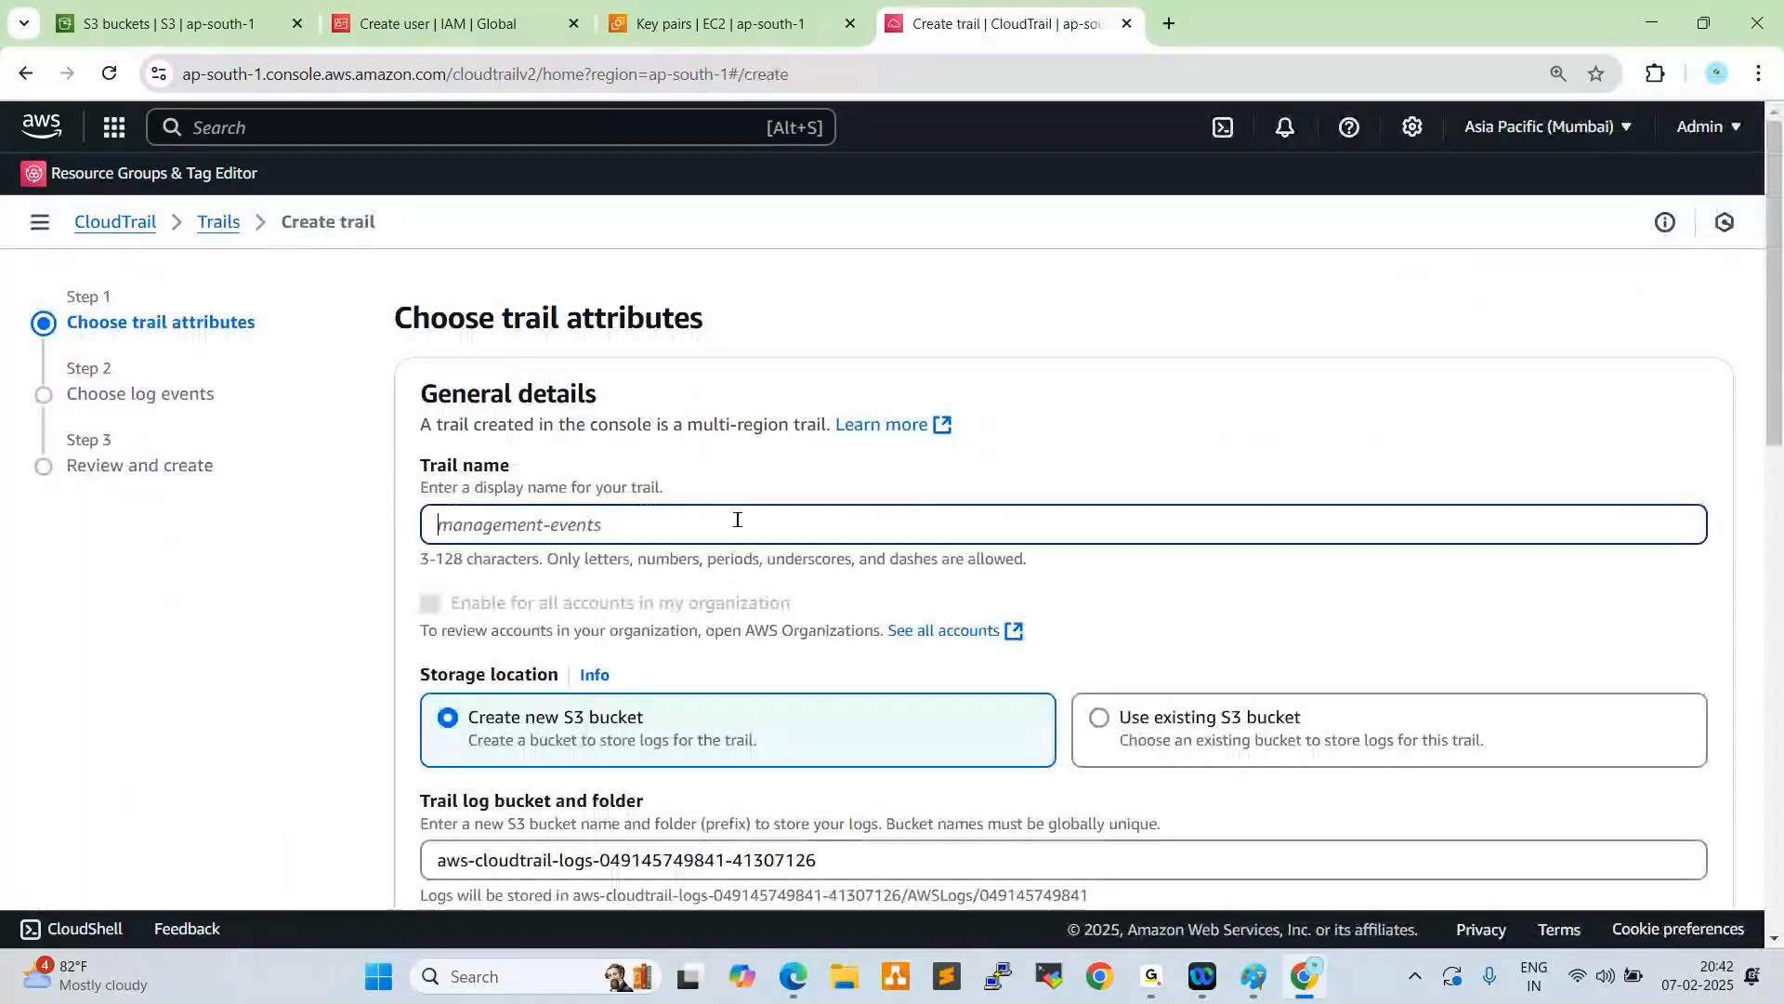
pyautogui.write('trail1')
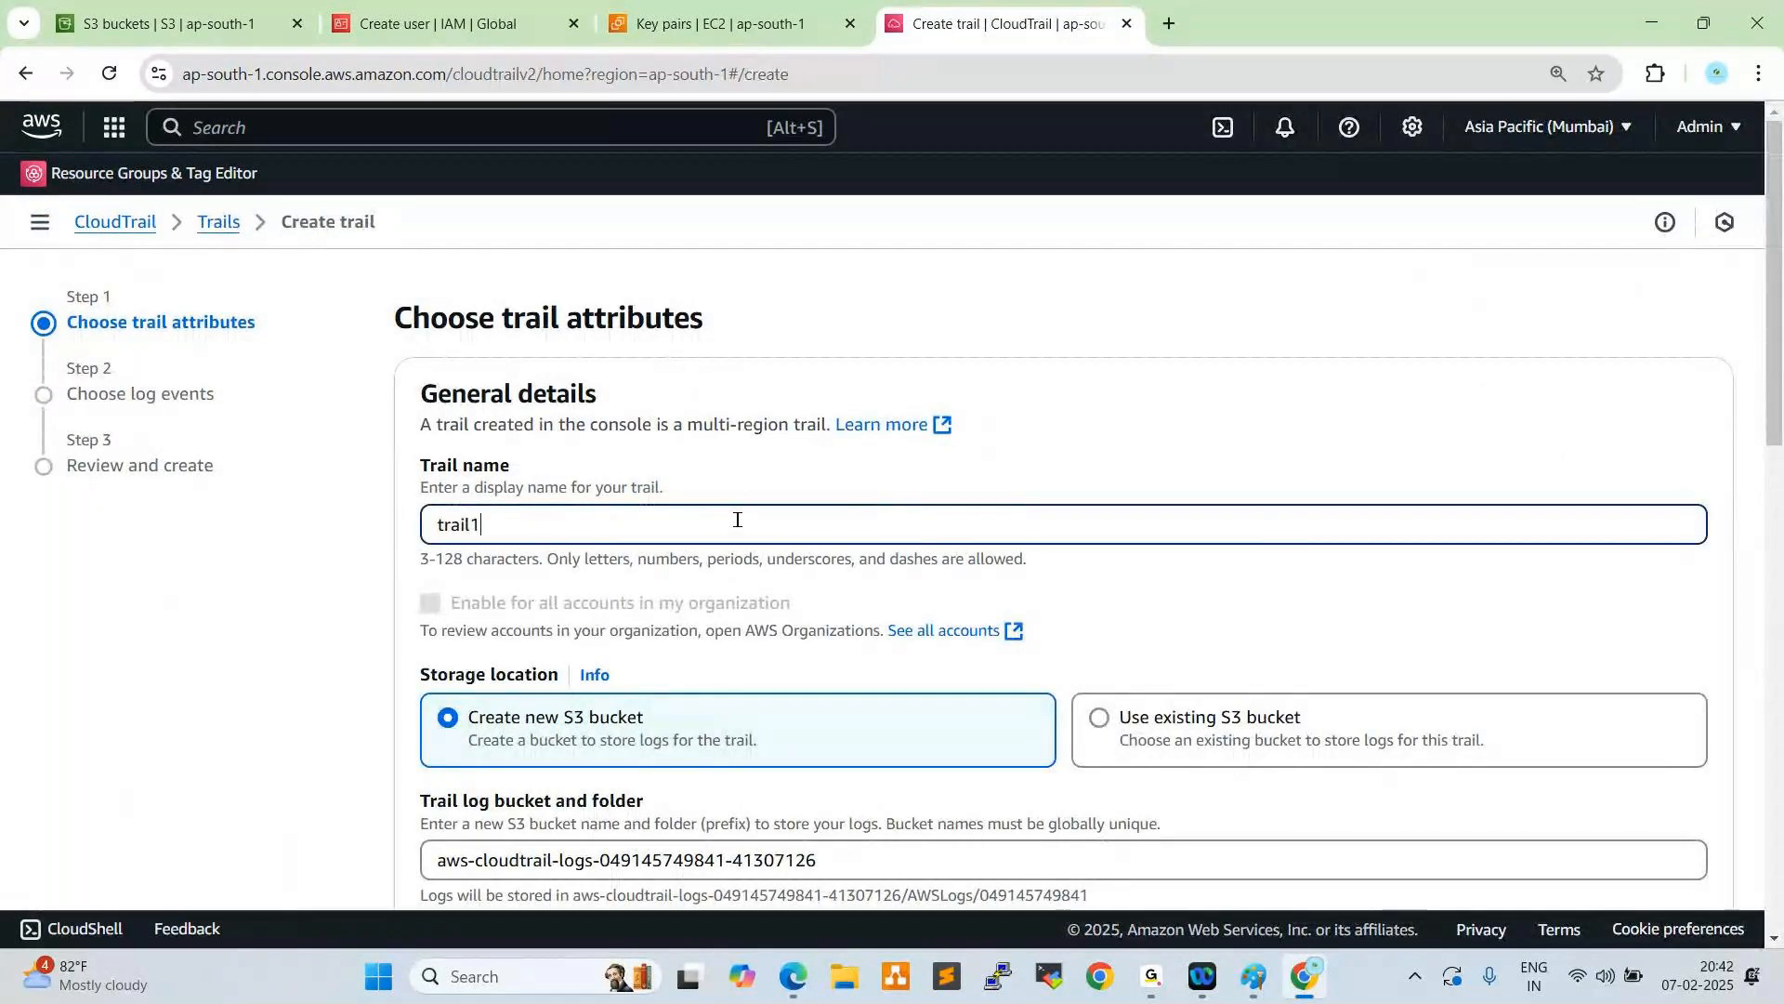
pyautogui.scroll(-3, 809, 509)
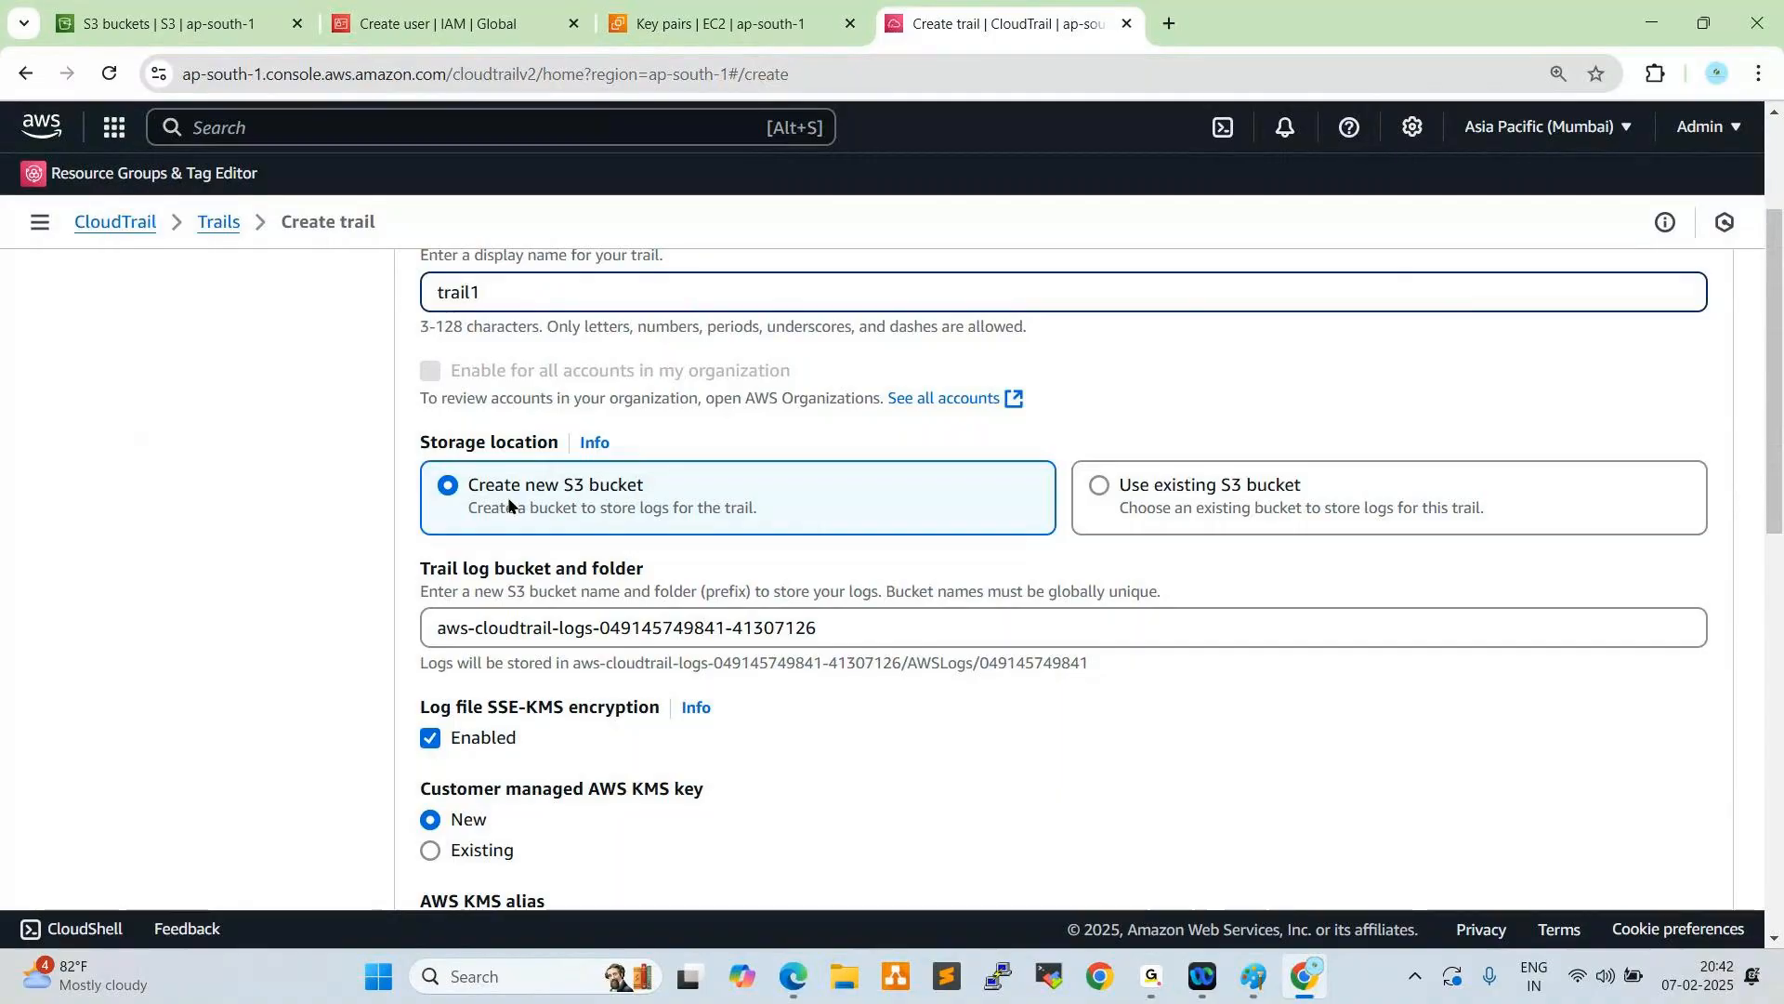
pyautogui.click(1097, 484)
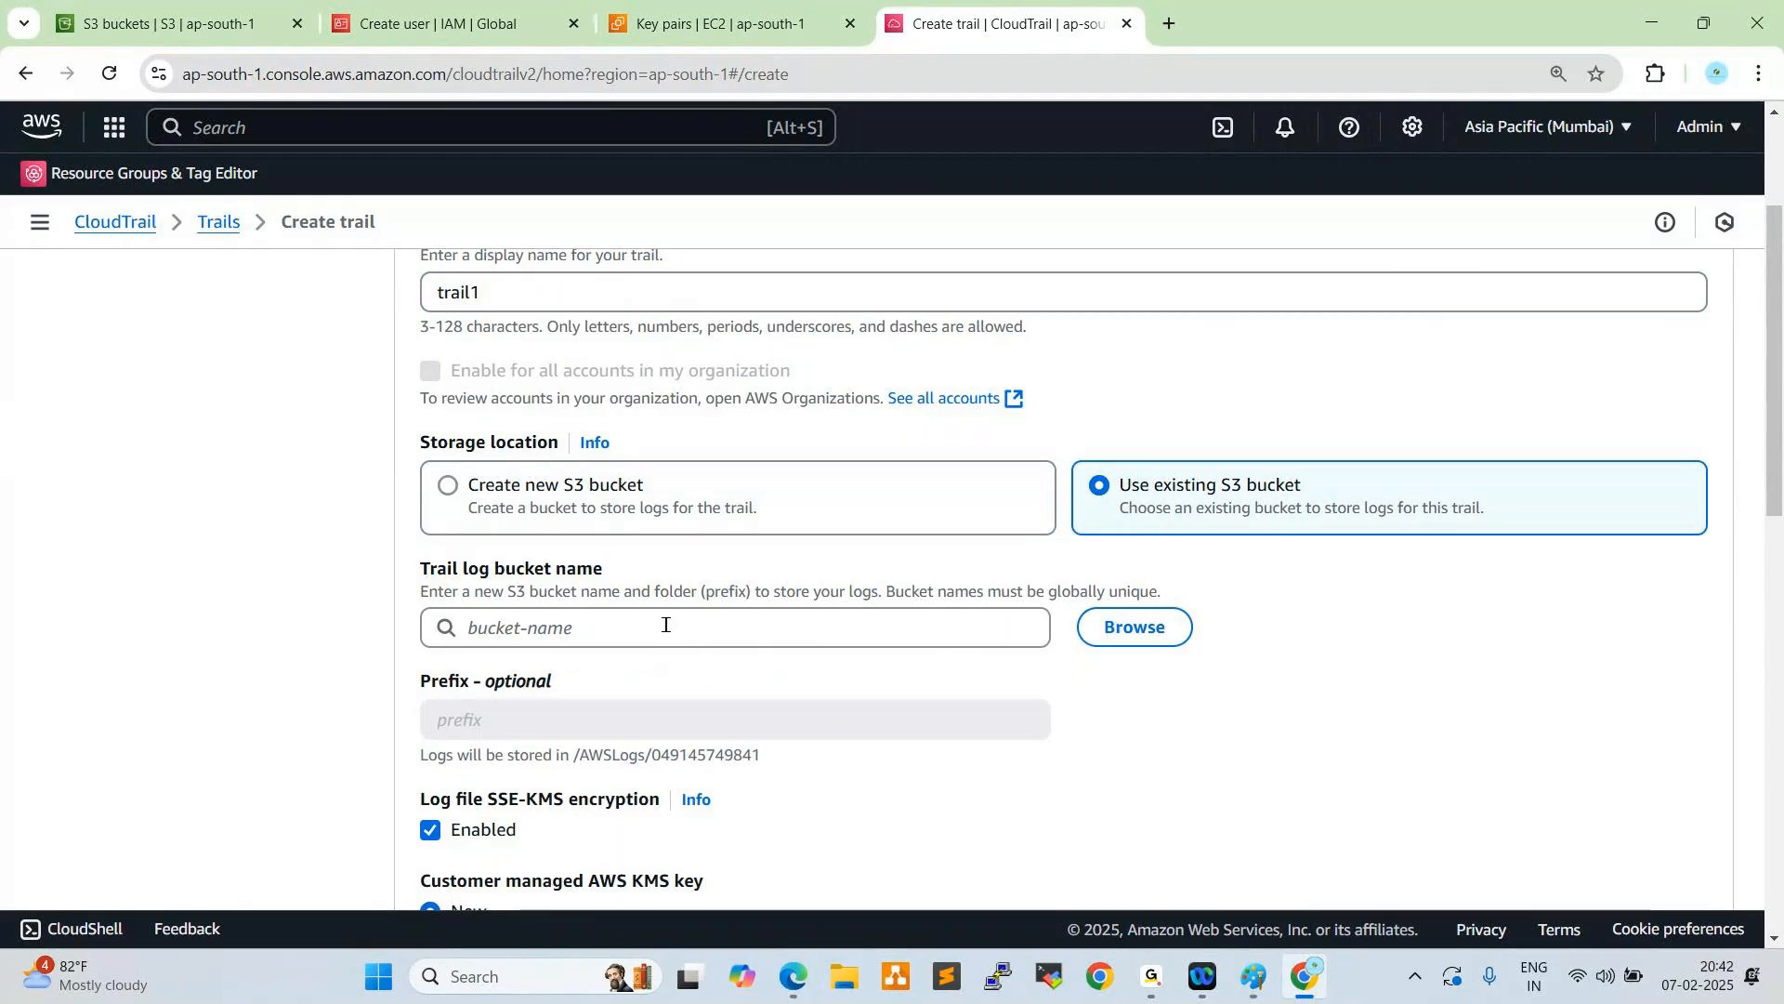
pyautogui.click(1135, 627)
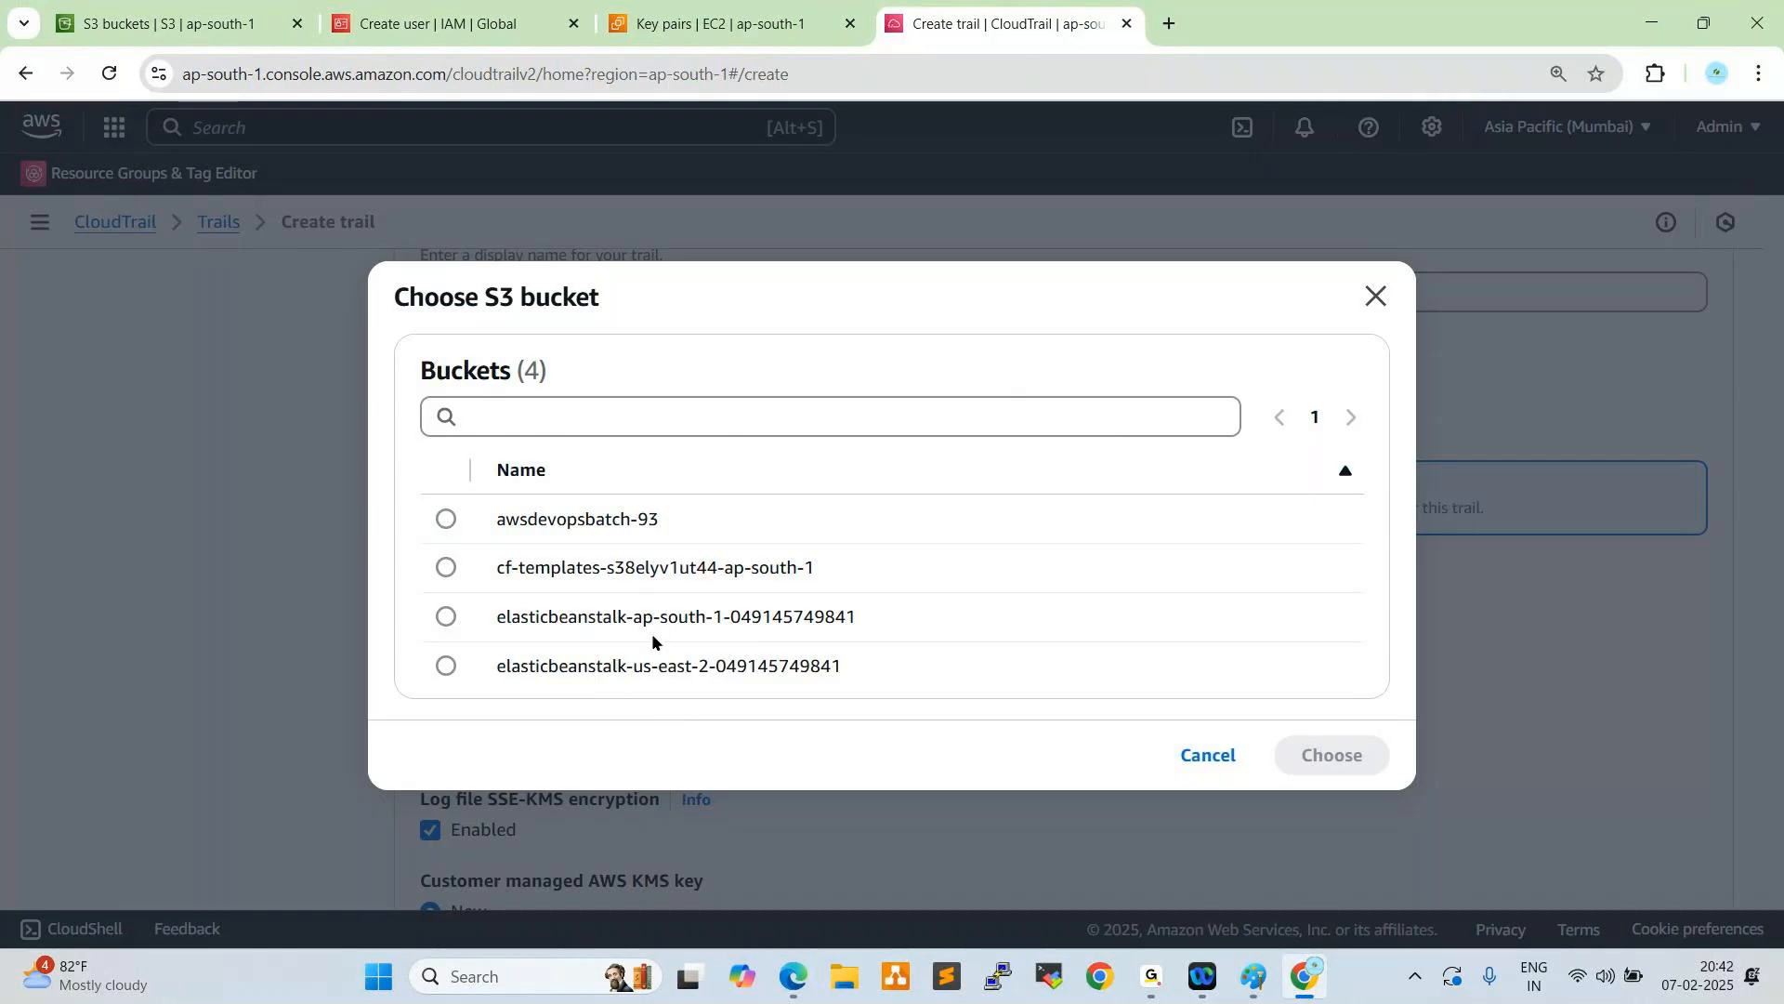
pyautogui.click(446, 519)
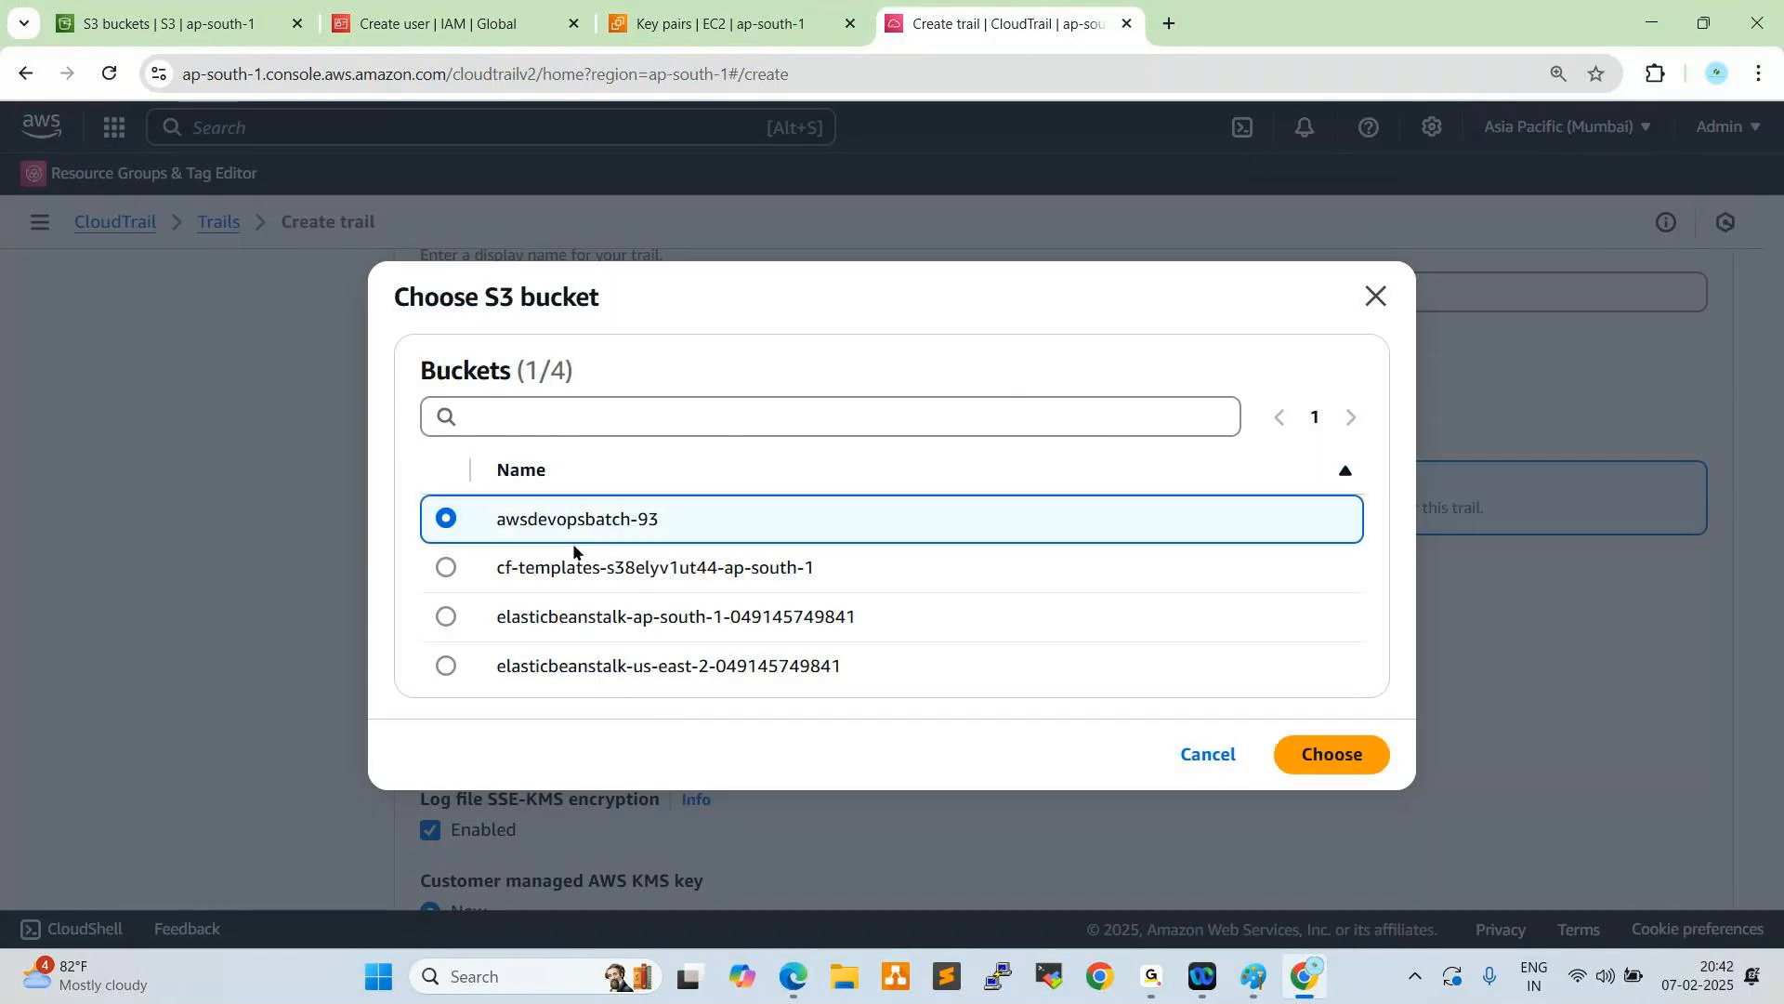
pyautogui.click(1332, 755)
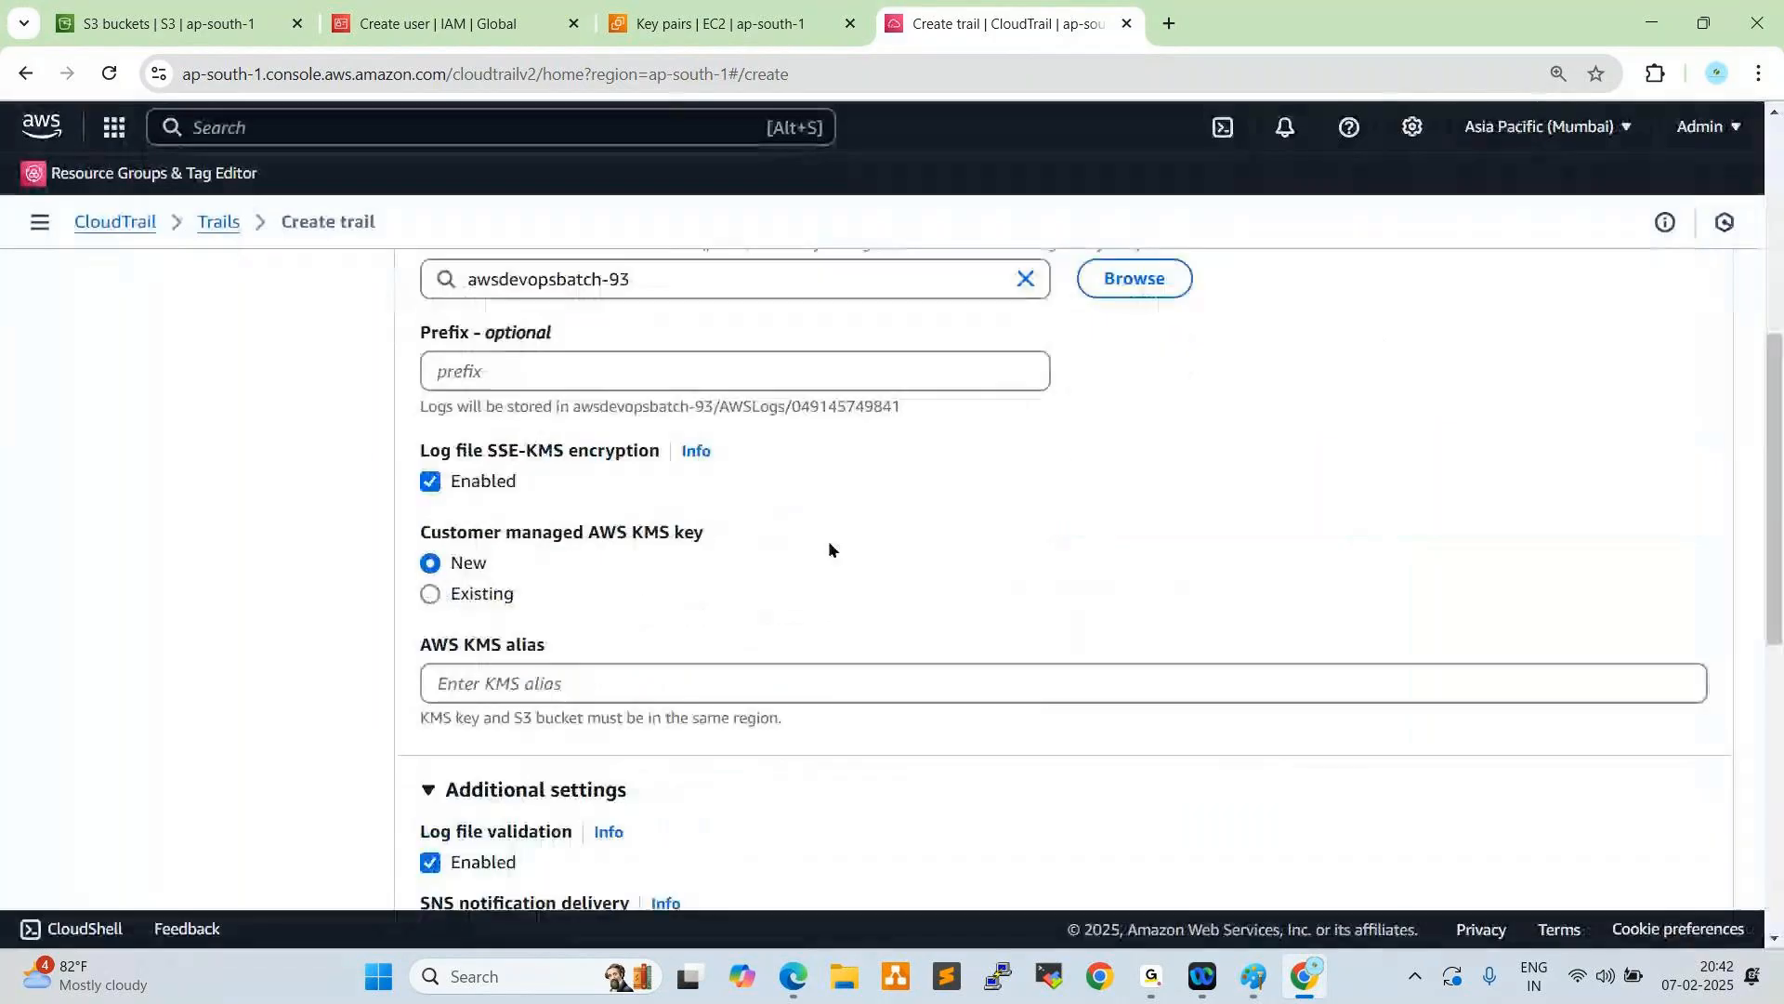
# - Disable log file SSE-KMS encryption for the trail and continue to choosing its log events
pyautogui.click(479, 480)
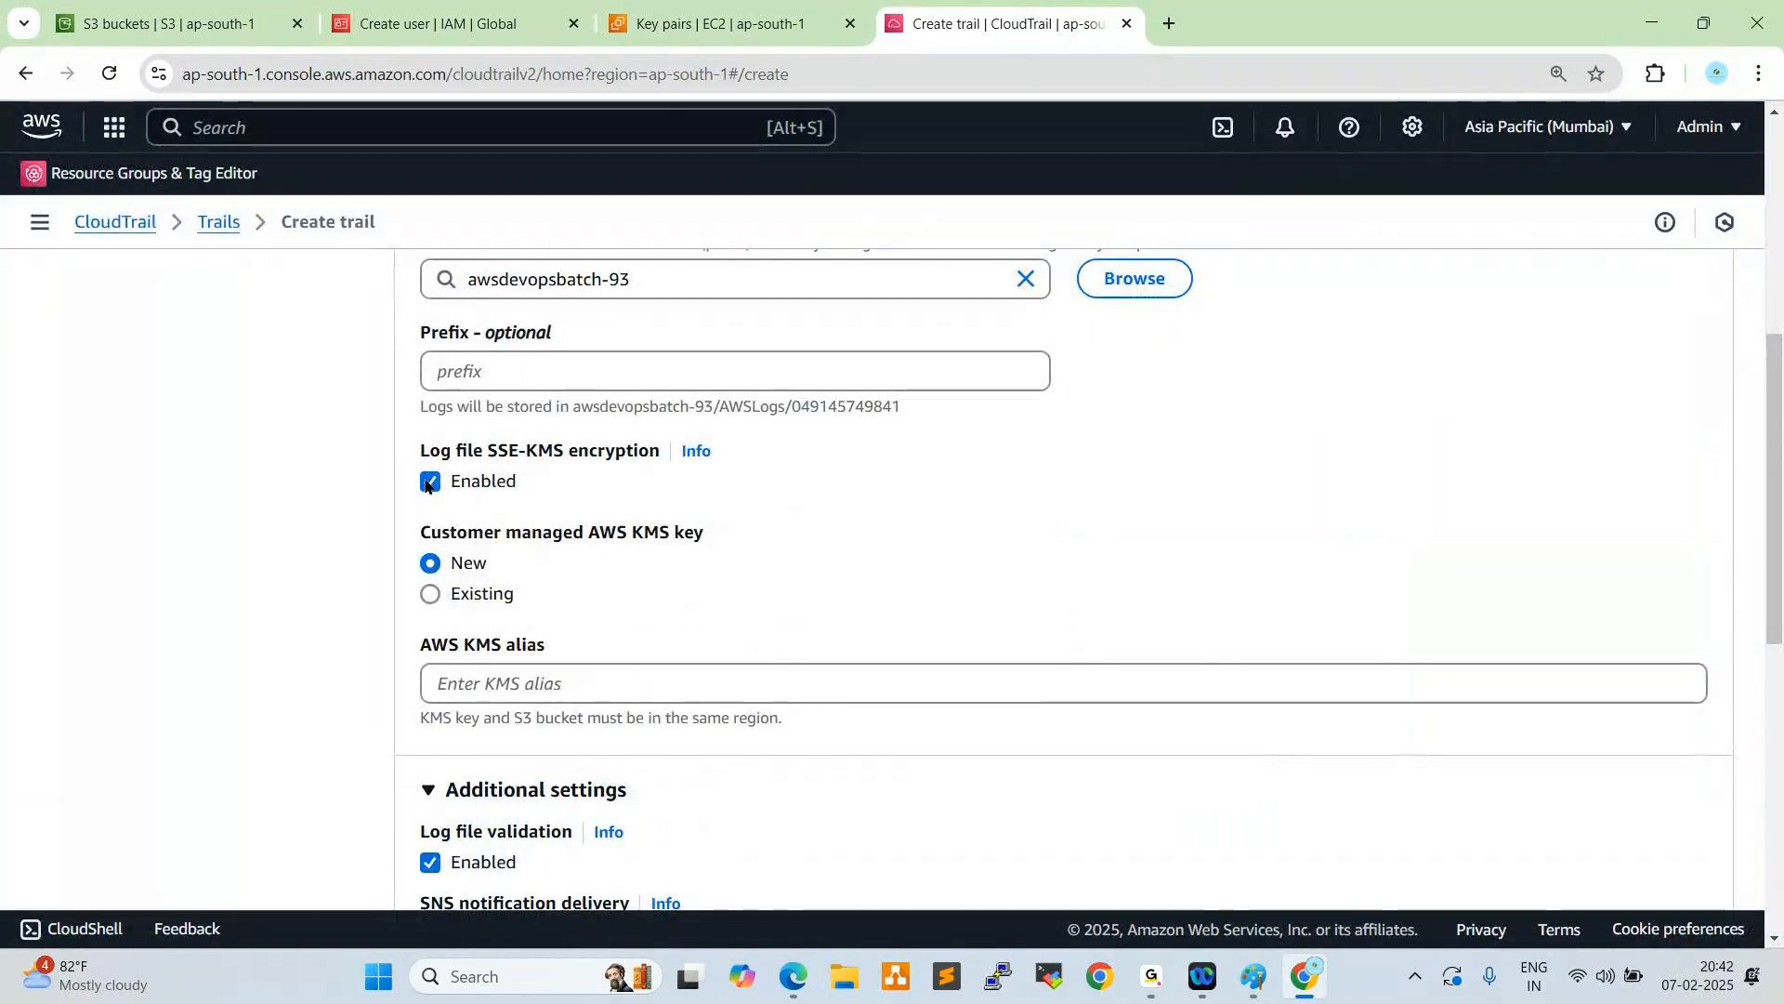
pyautogui.scroll(-5, 779, 528)
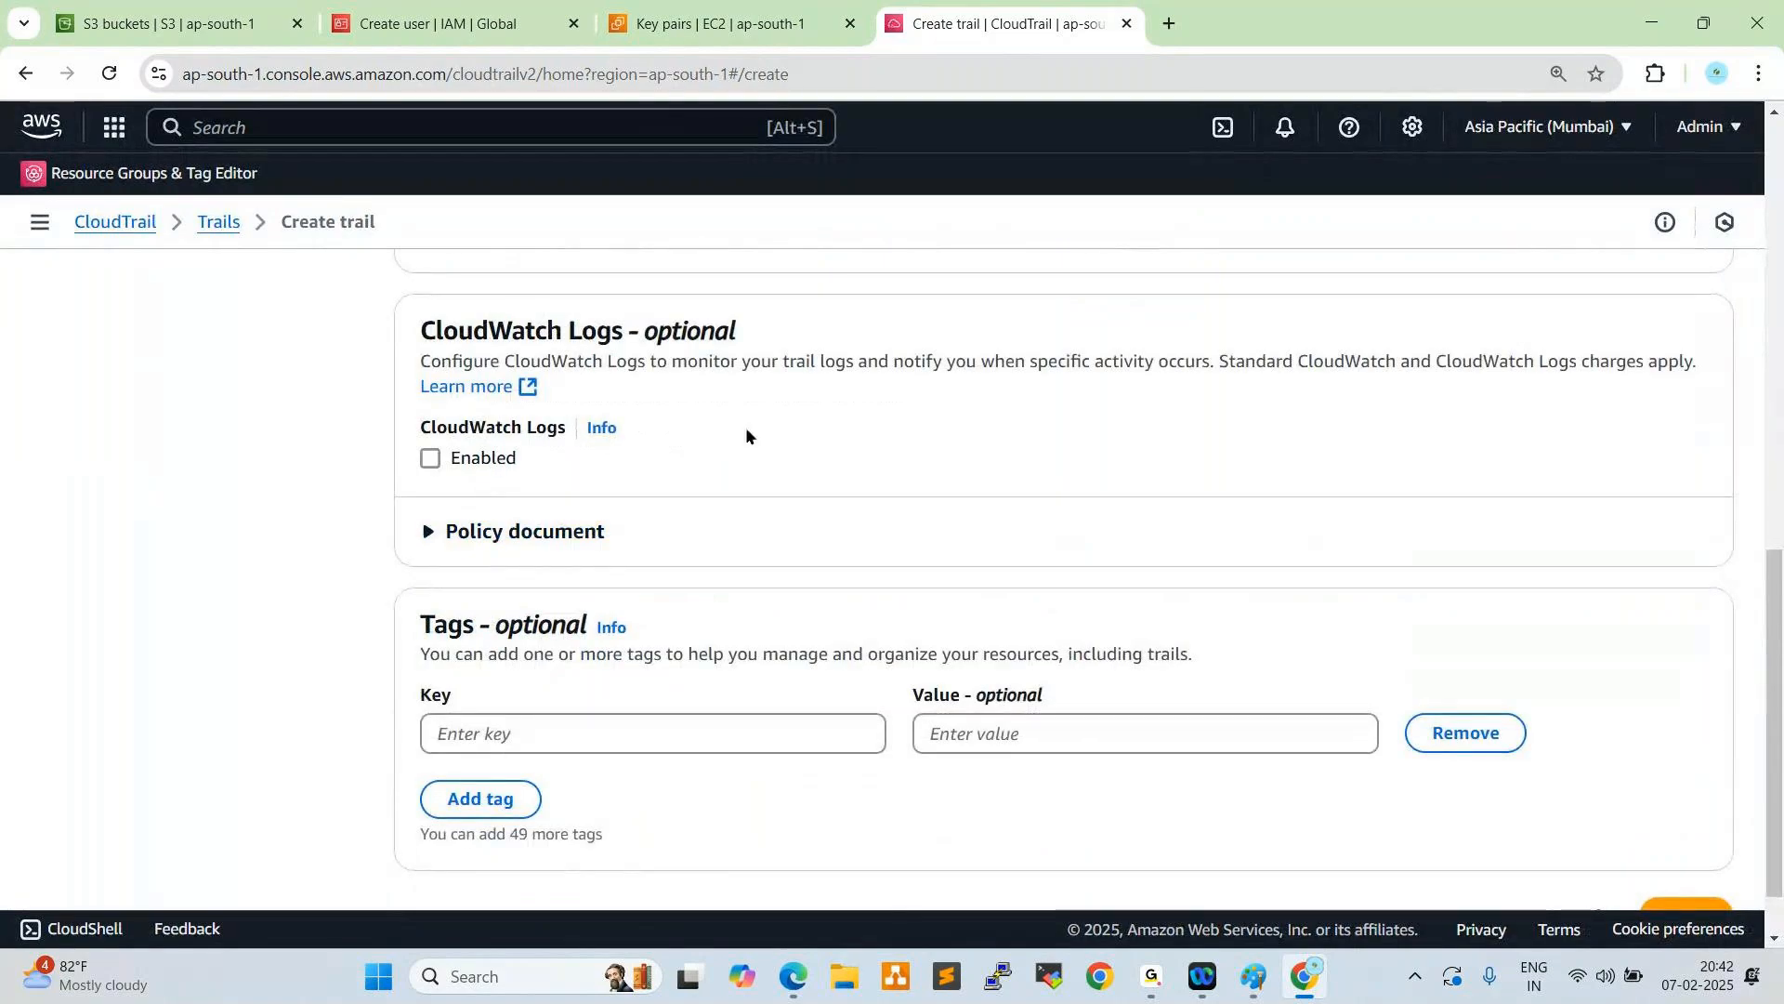
pyautogui.scroll(-1, 745, 429)
pyautogui.click(1682, 839)
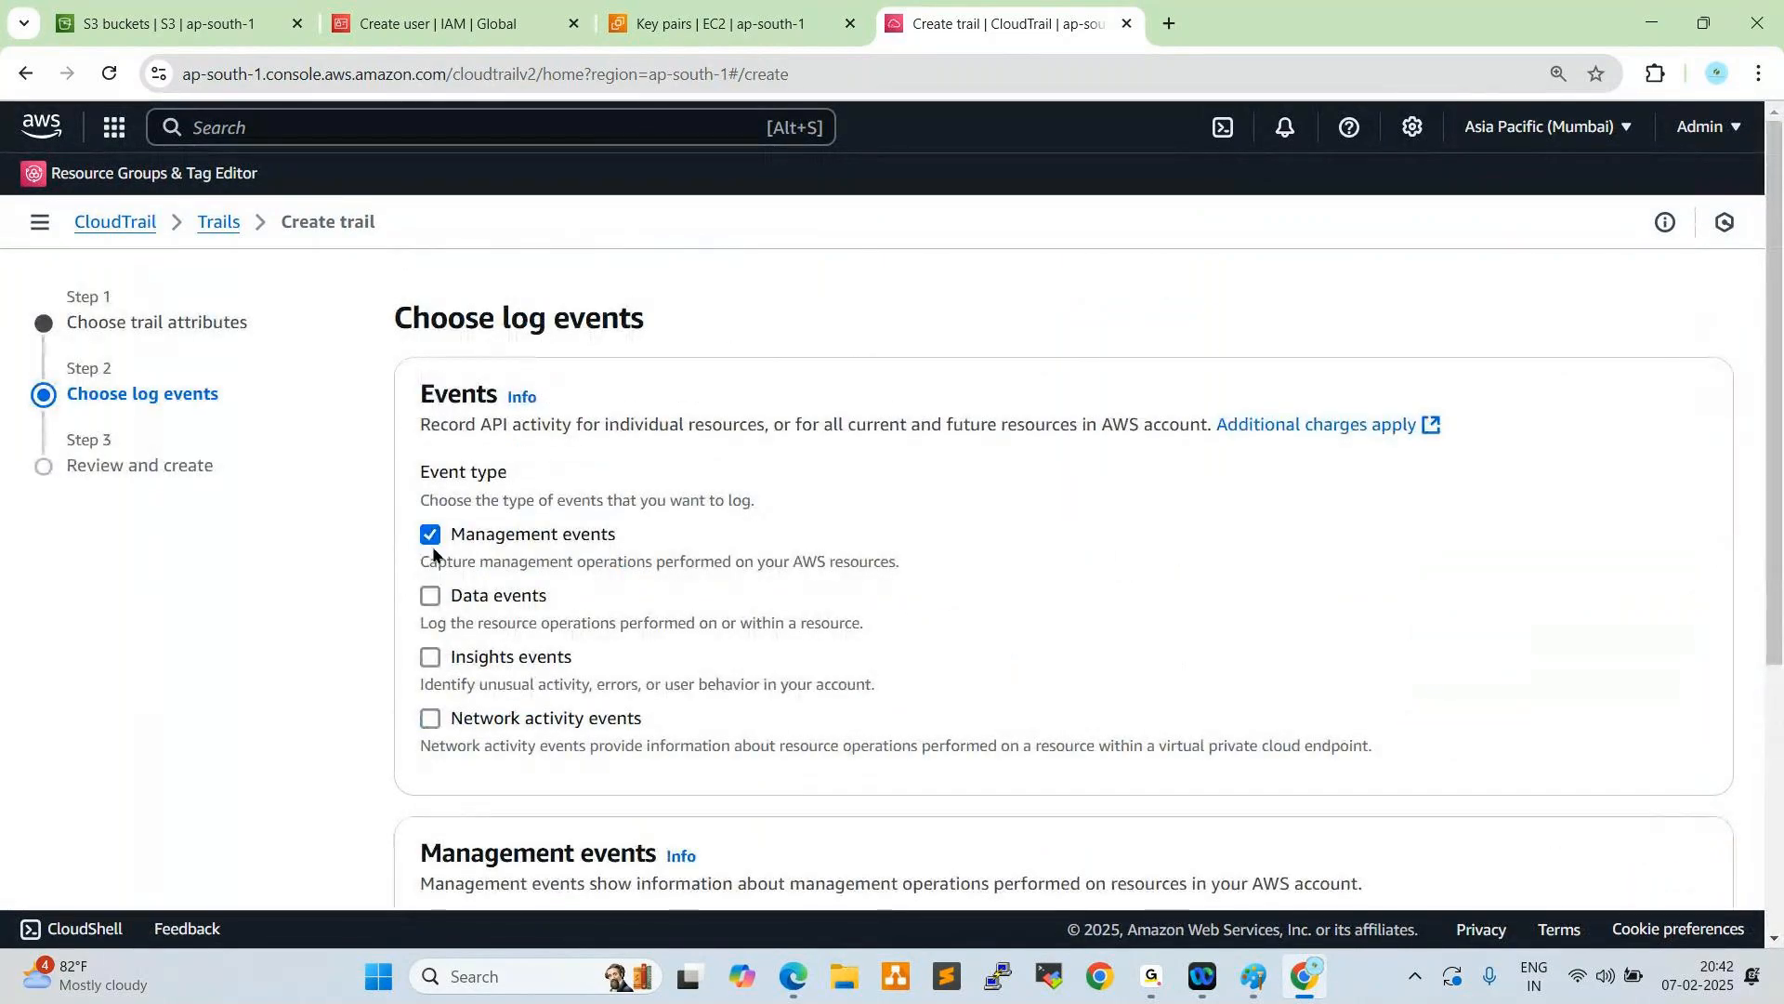
# - Add data events, Insights events and network activity events to the event types the trail logs
pyautogui.click(430, 596)
pyautogui.click(431, 658)
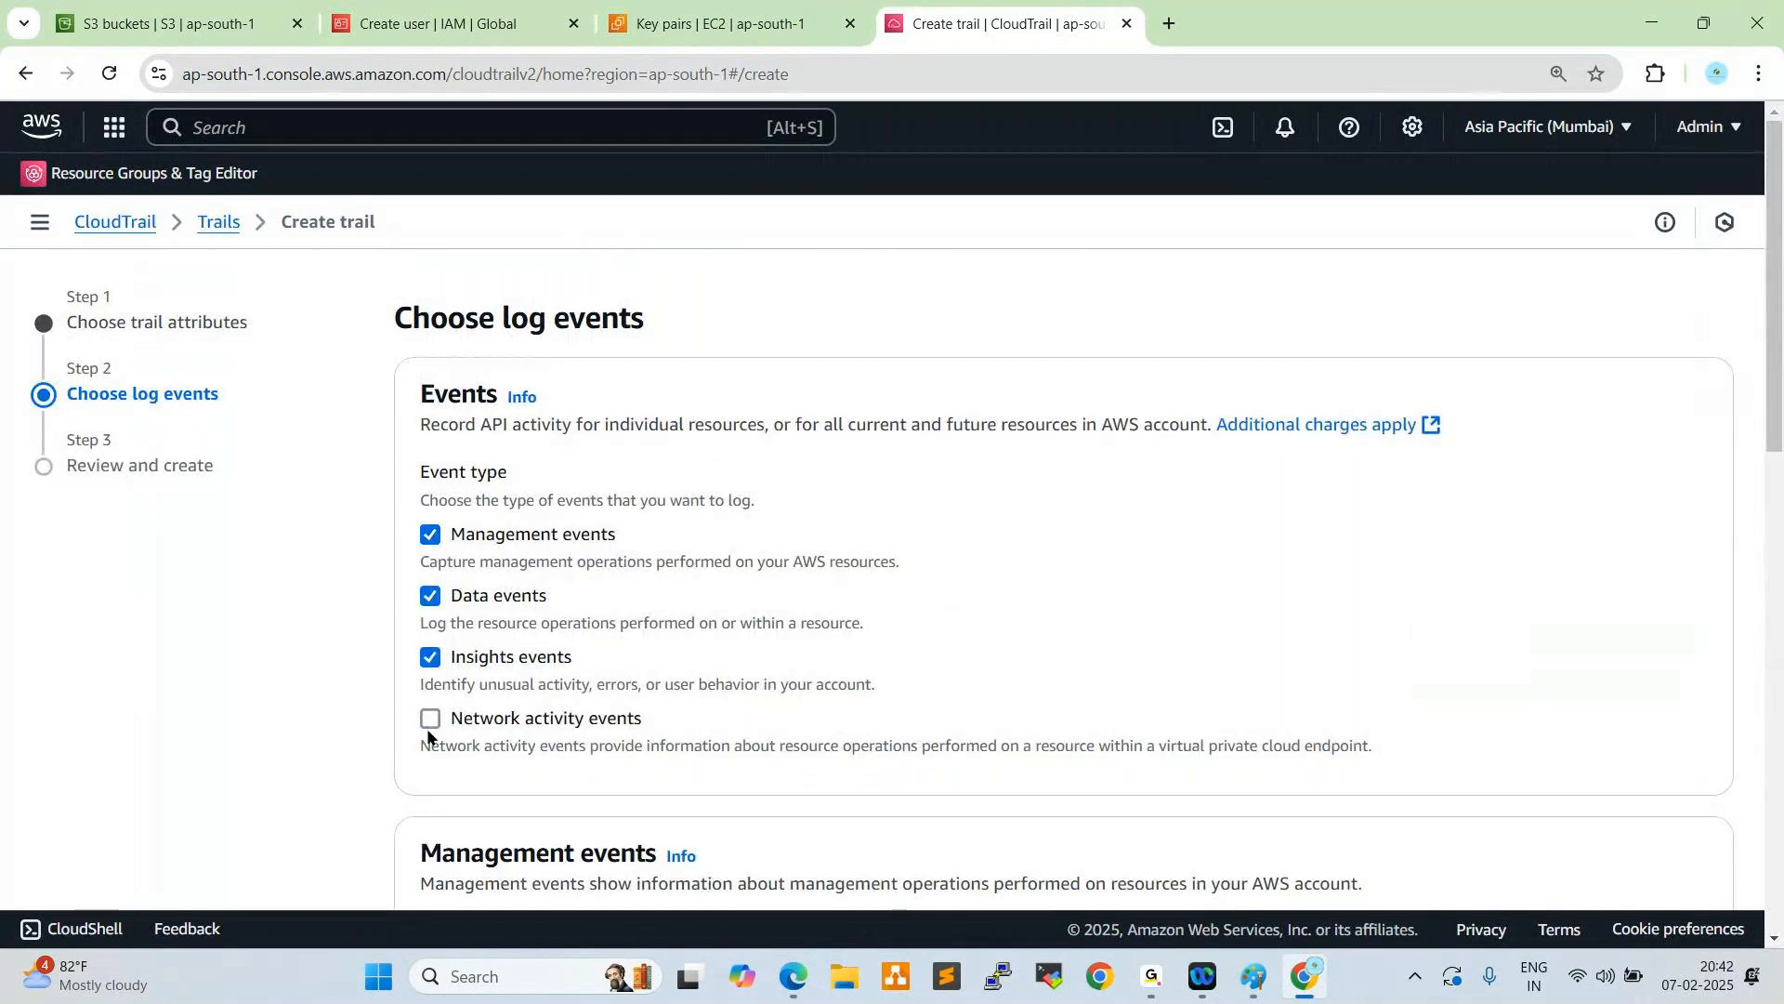
pyautogui.click(430, 720)
# - Set the resource type of the trail's data event to S3
pyautogui.scroll(-3, 637, 530)
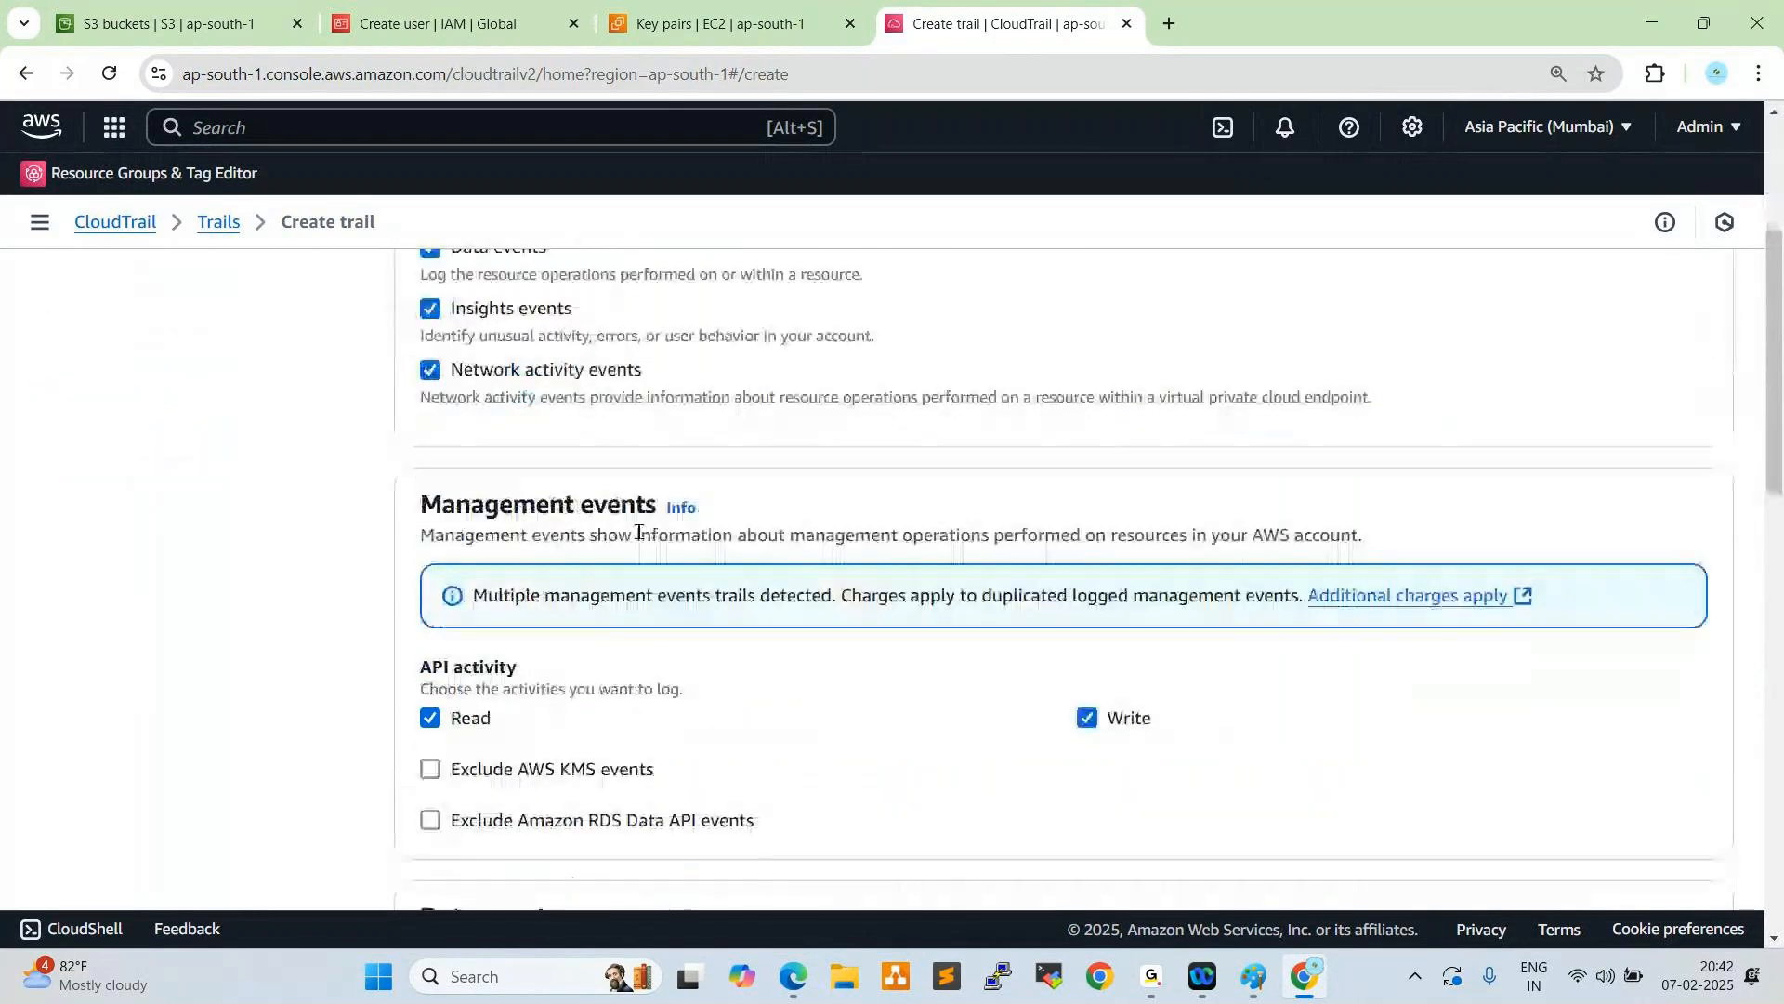
pyautogui.scroll(-5, 632, 577)
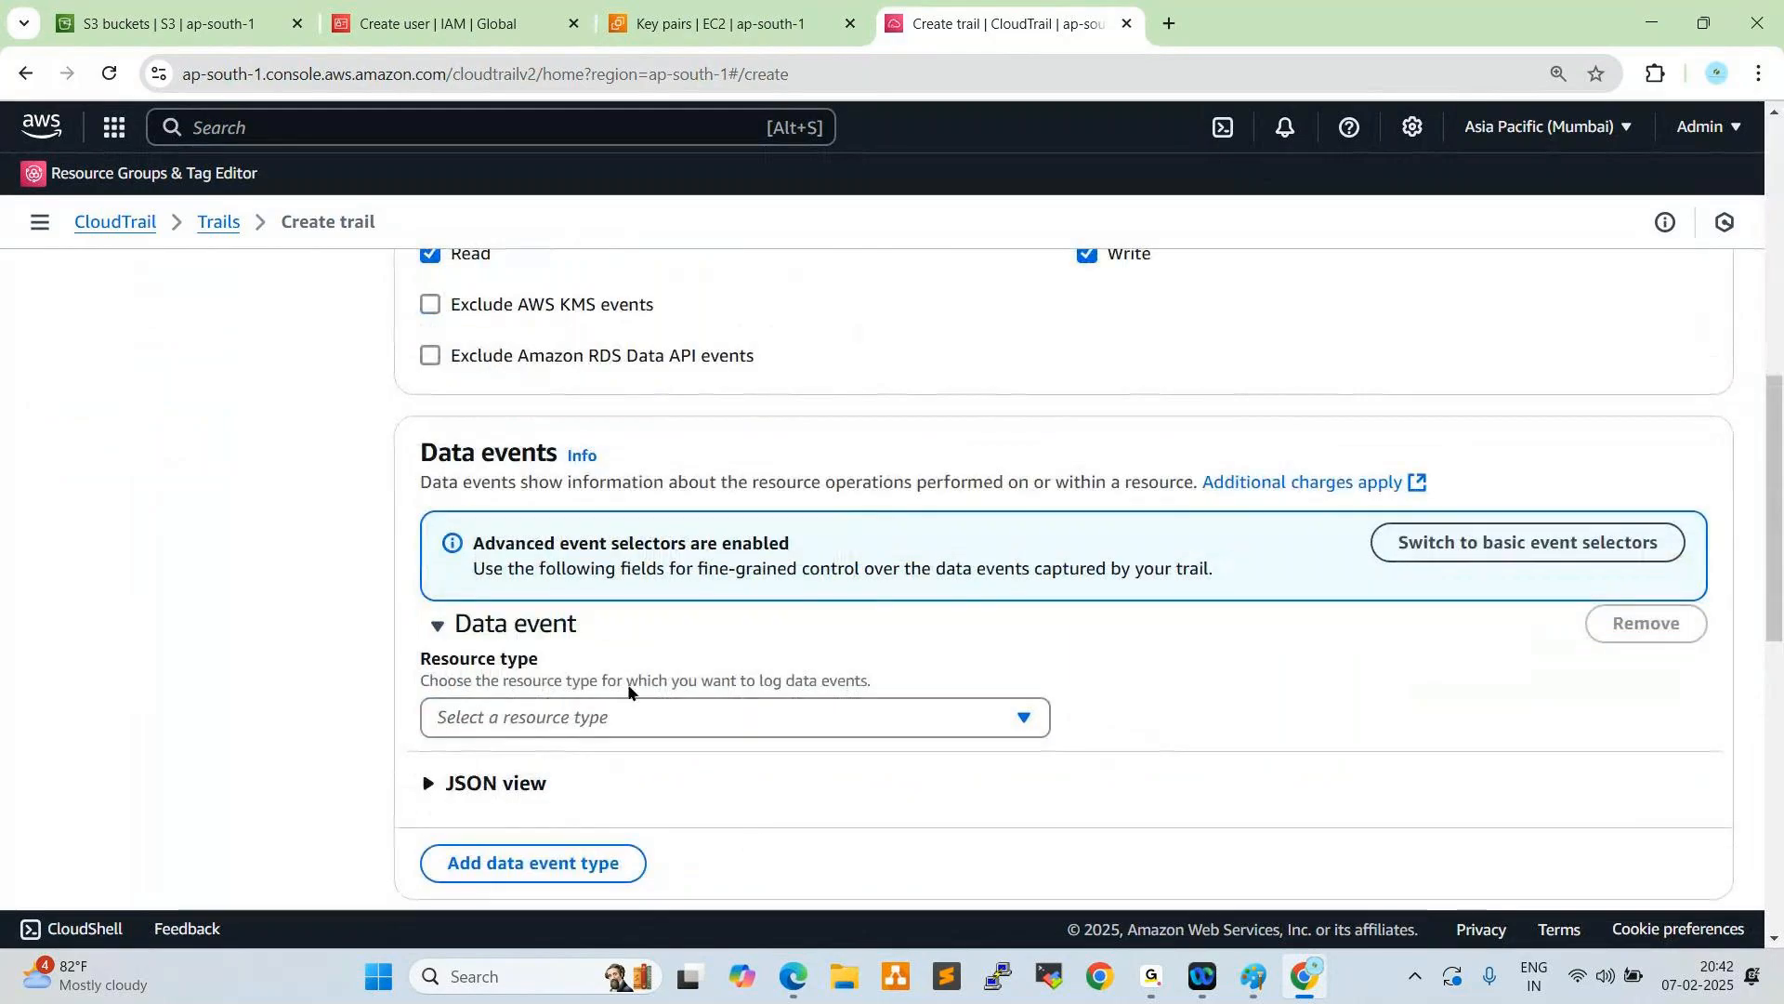
pyautogui.click(573, 720)
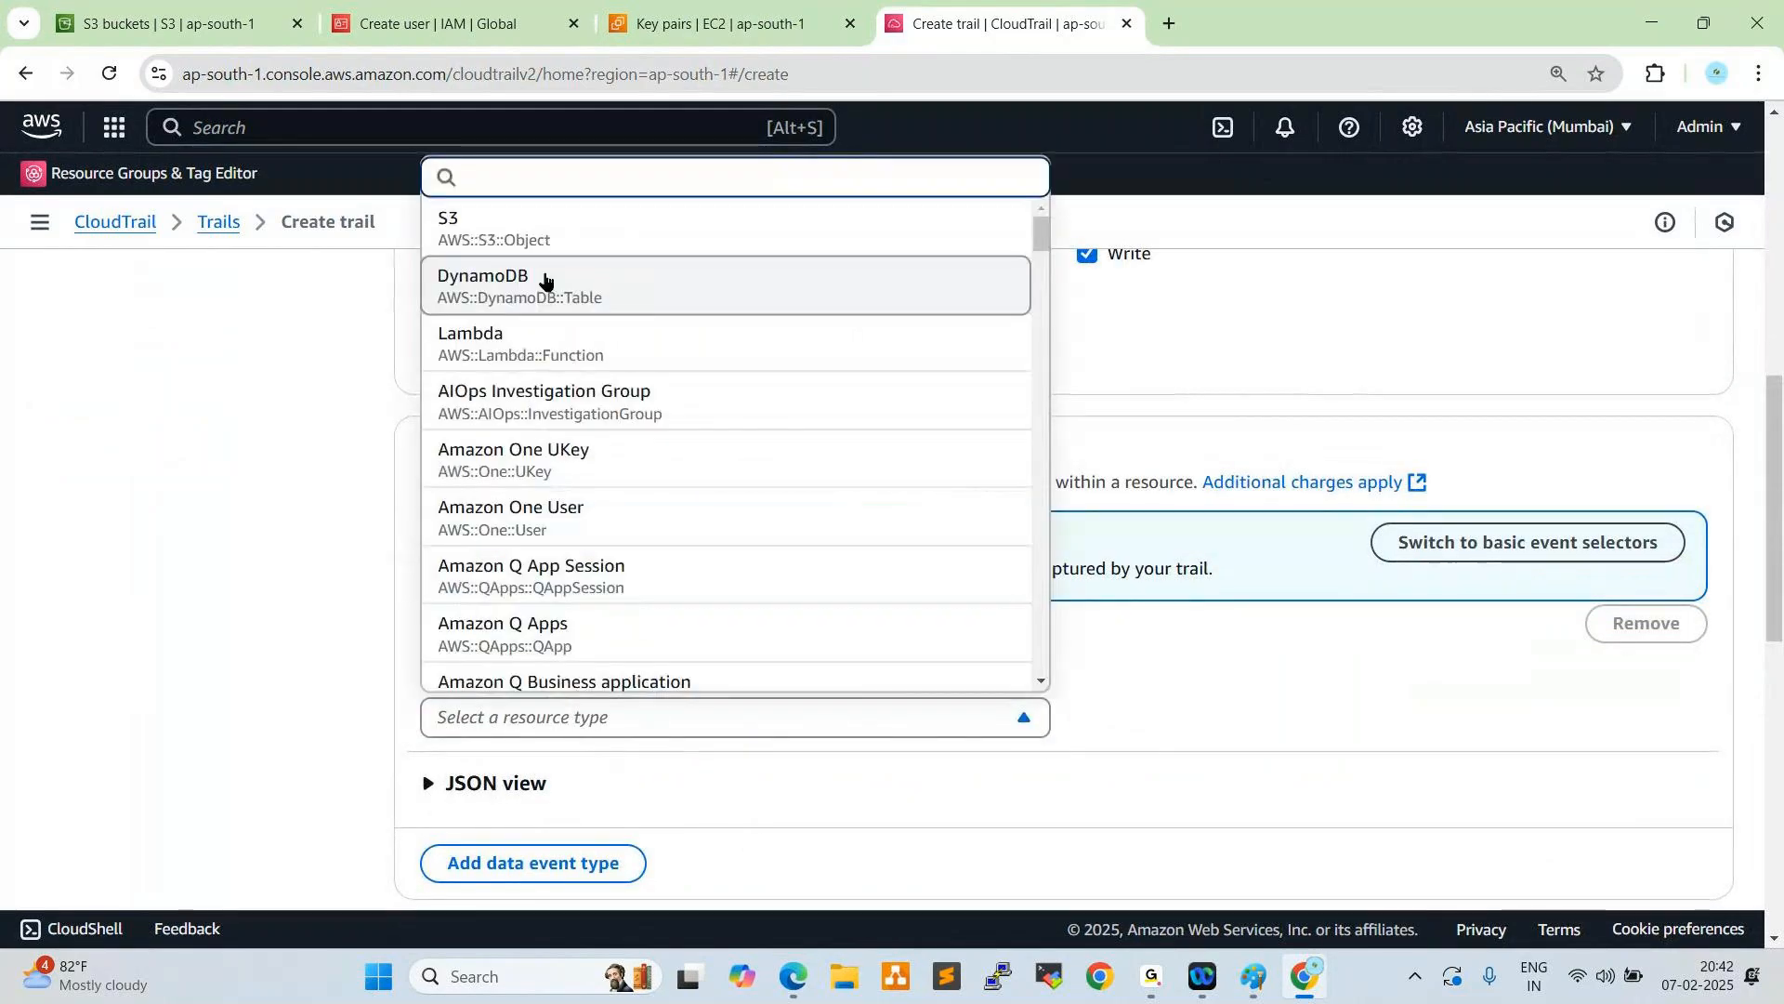
pyautogui.click(530, 235)
# - Enable the API call rate and API error rate Insights types for the trail
pyautogui.scroll(-3, 658, 492)
pyautogui.scroll(-3, 658, 498)
pyautogui.click(430, 592)
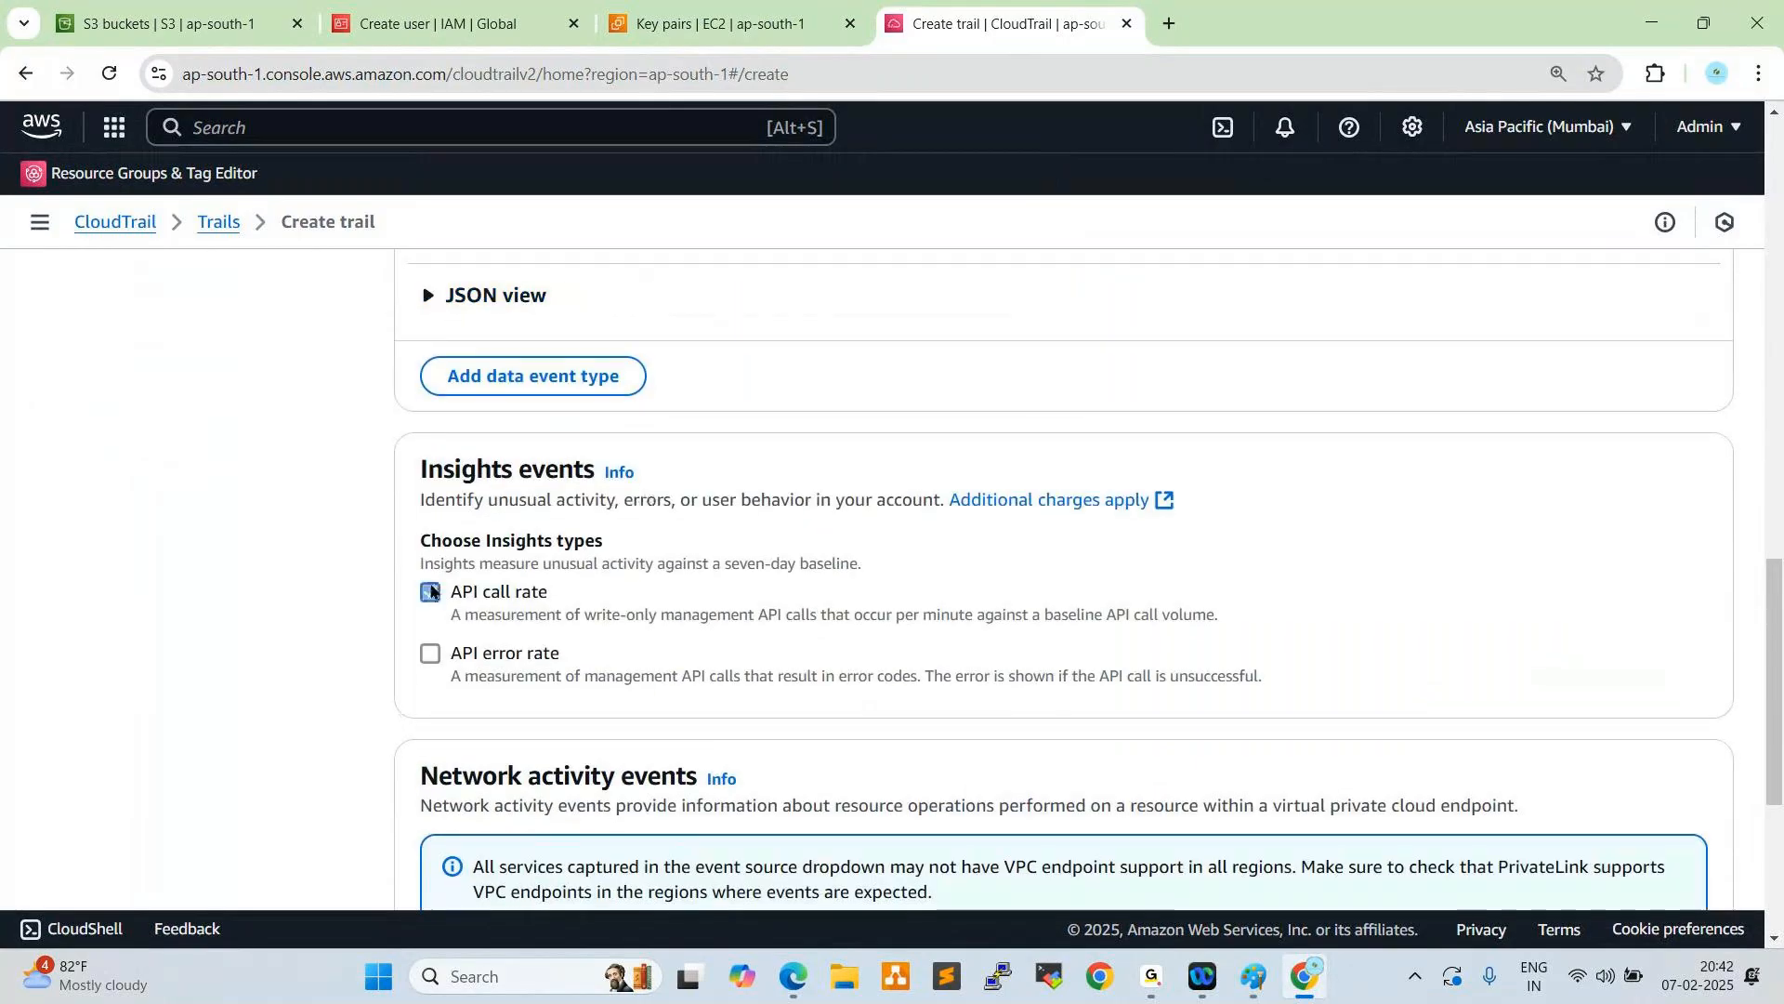
pyautogui.click(430, 654)
# - Set the network activity event source to cloudtrail.amazonaws.com and continue to the trail review
pyautogui.scroll(-3, 656, 584)
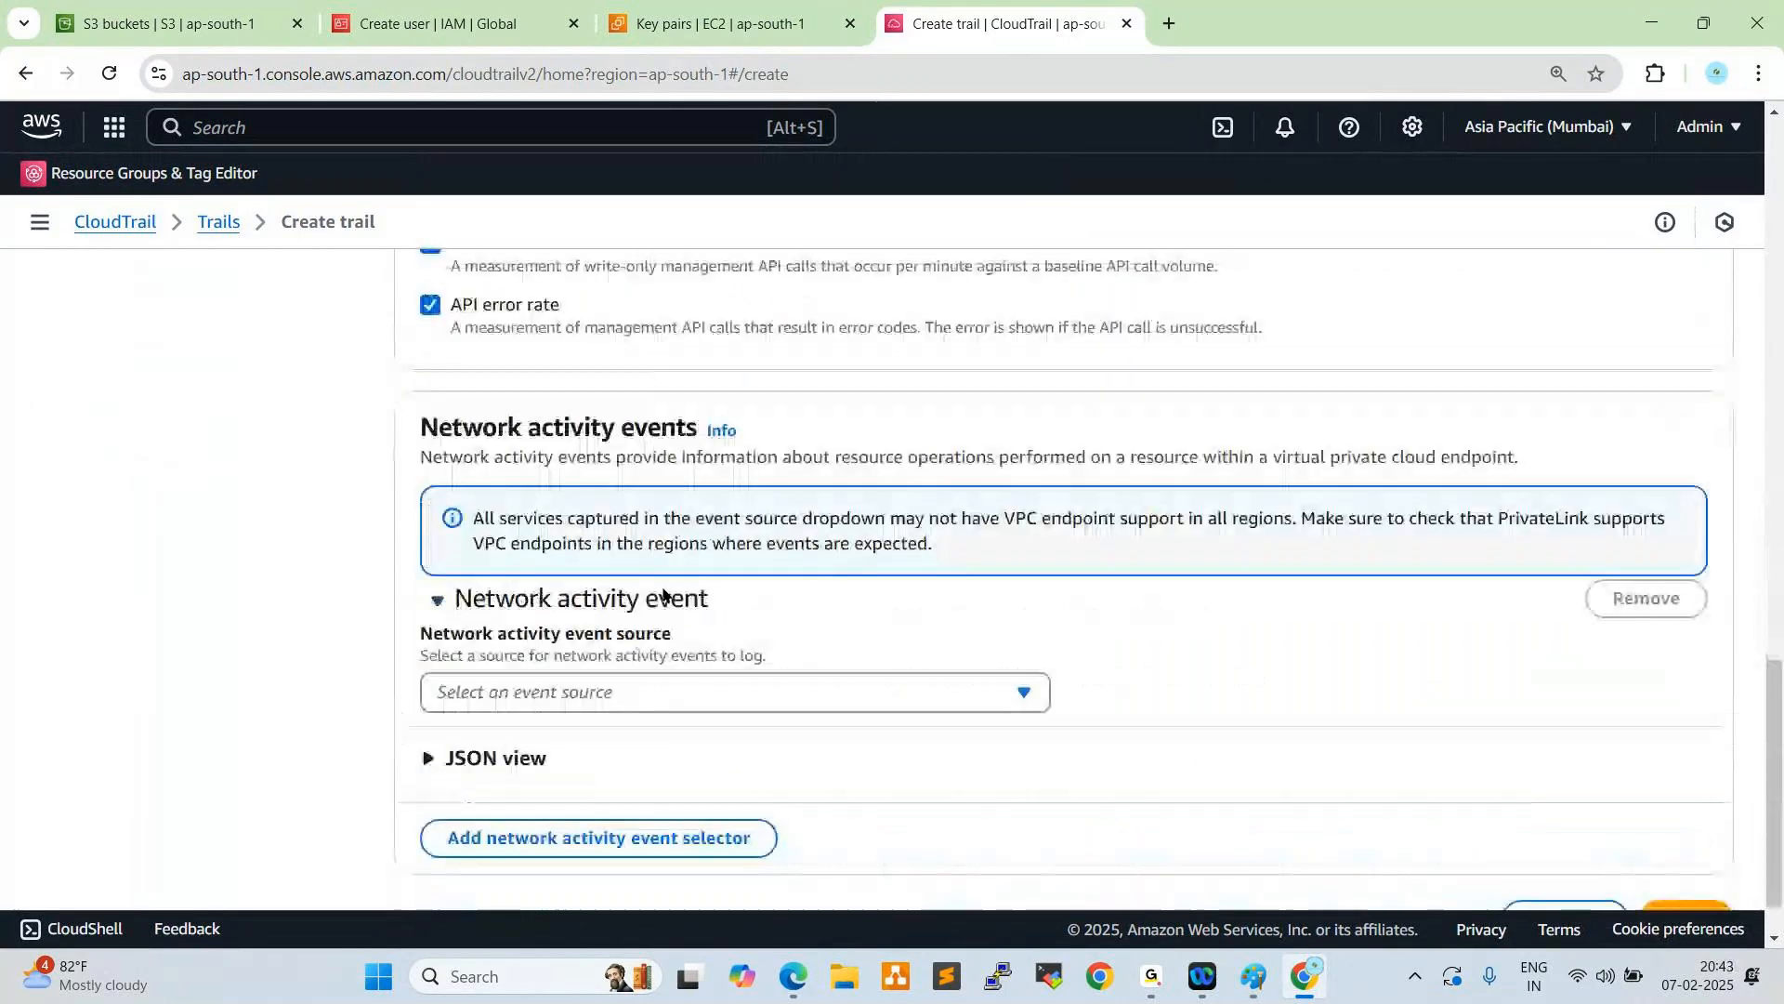
pyautogui.click(578, 699)
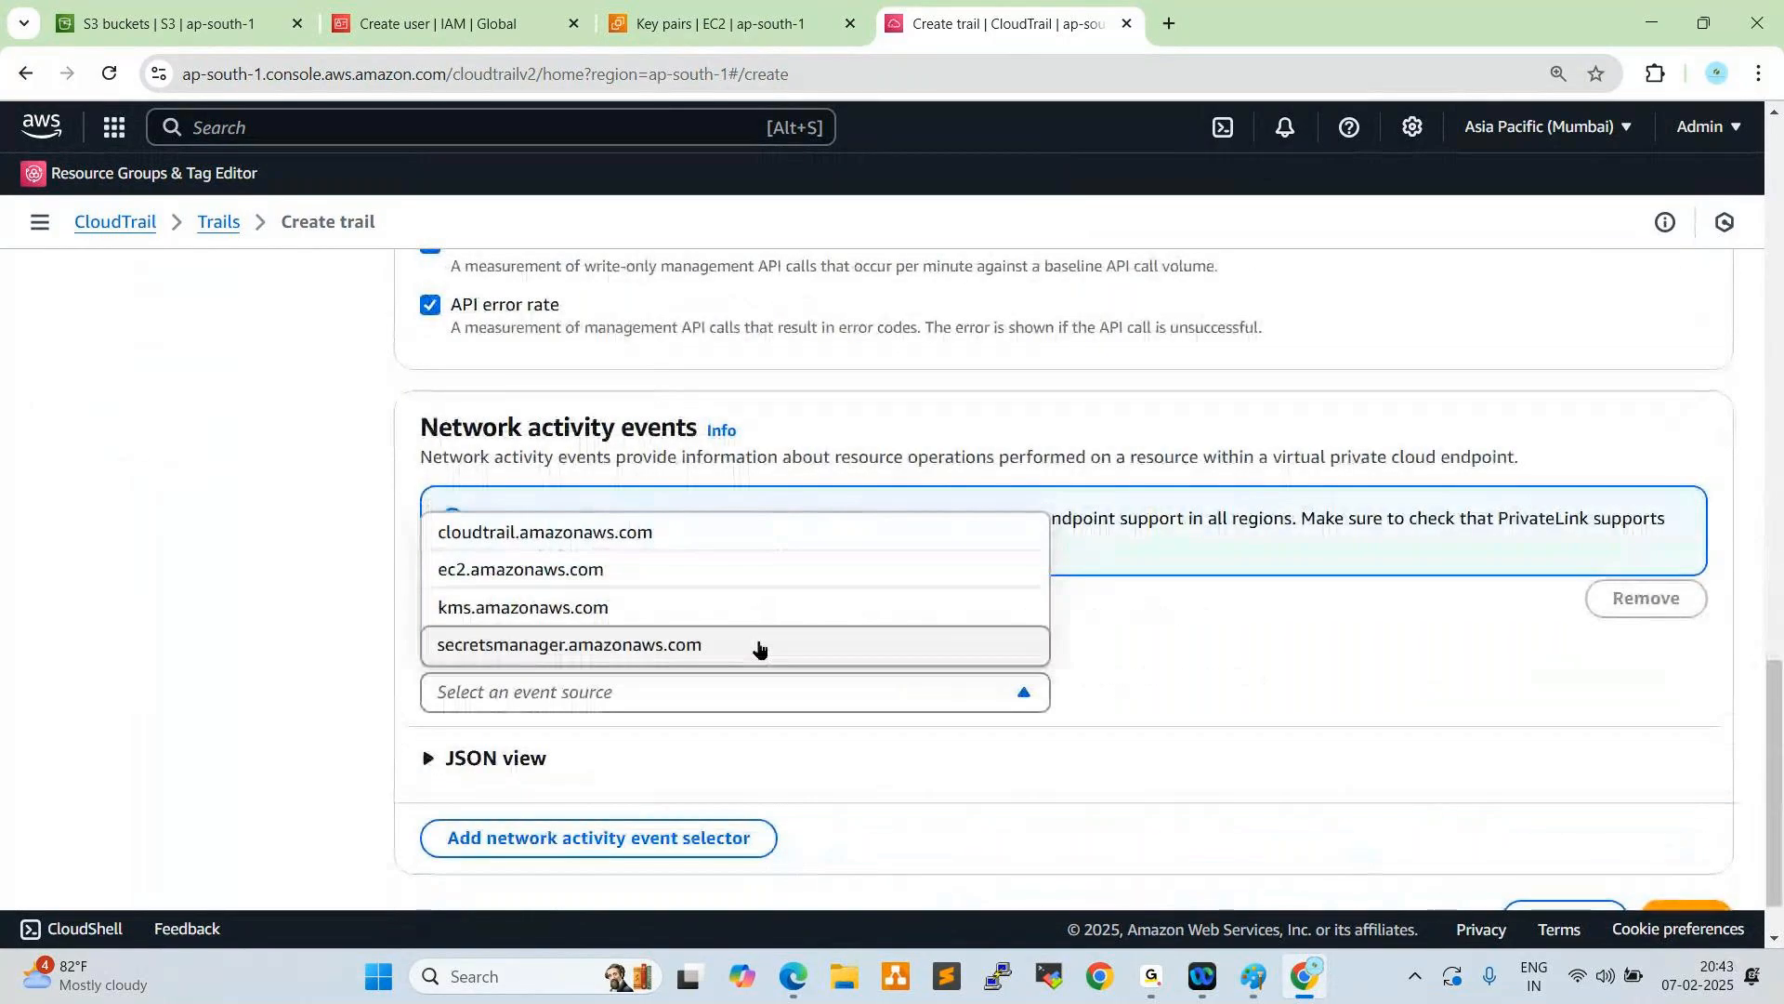
pyautogui.click(629, 703)
pyautogui.click(609, 695)
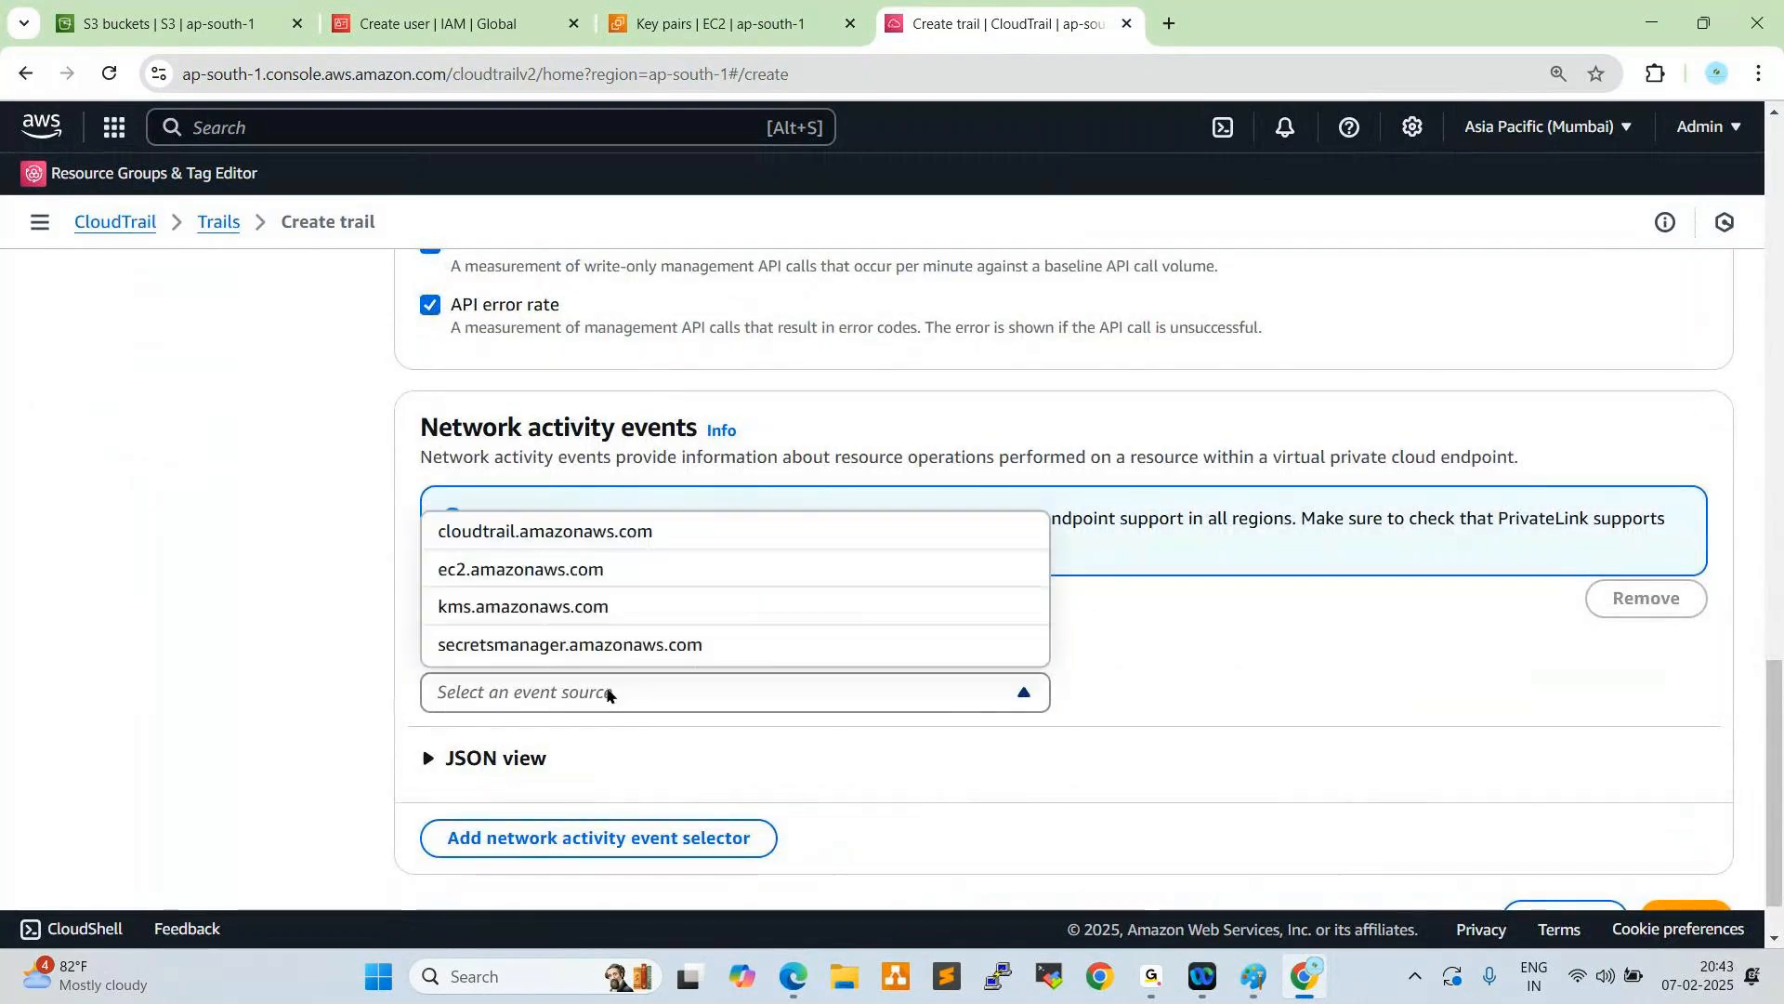
pyautogui.click(548, 534)
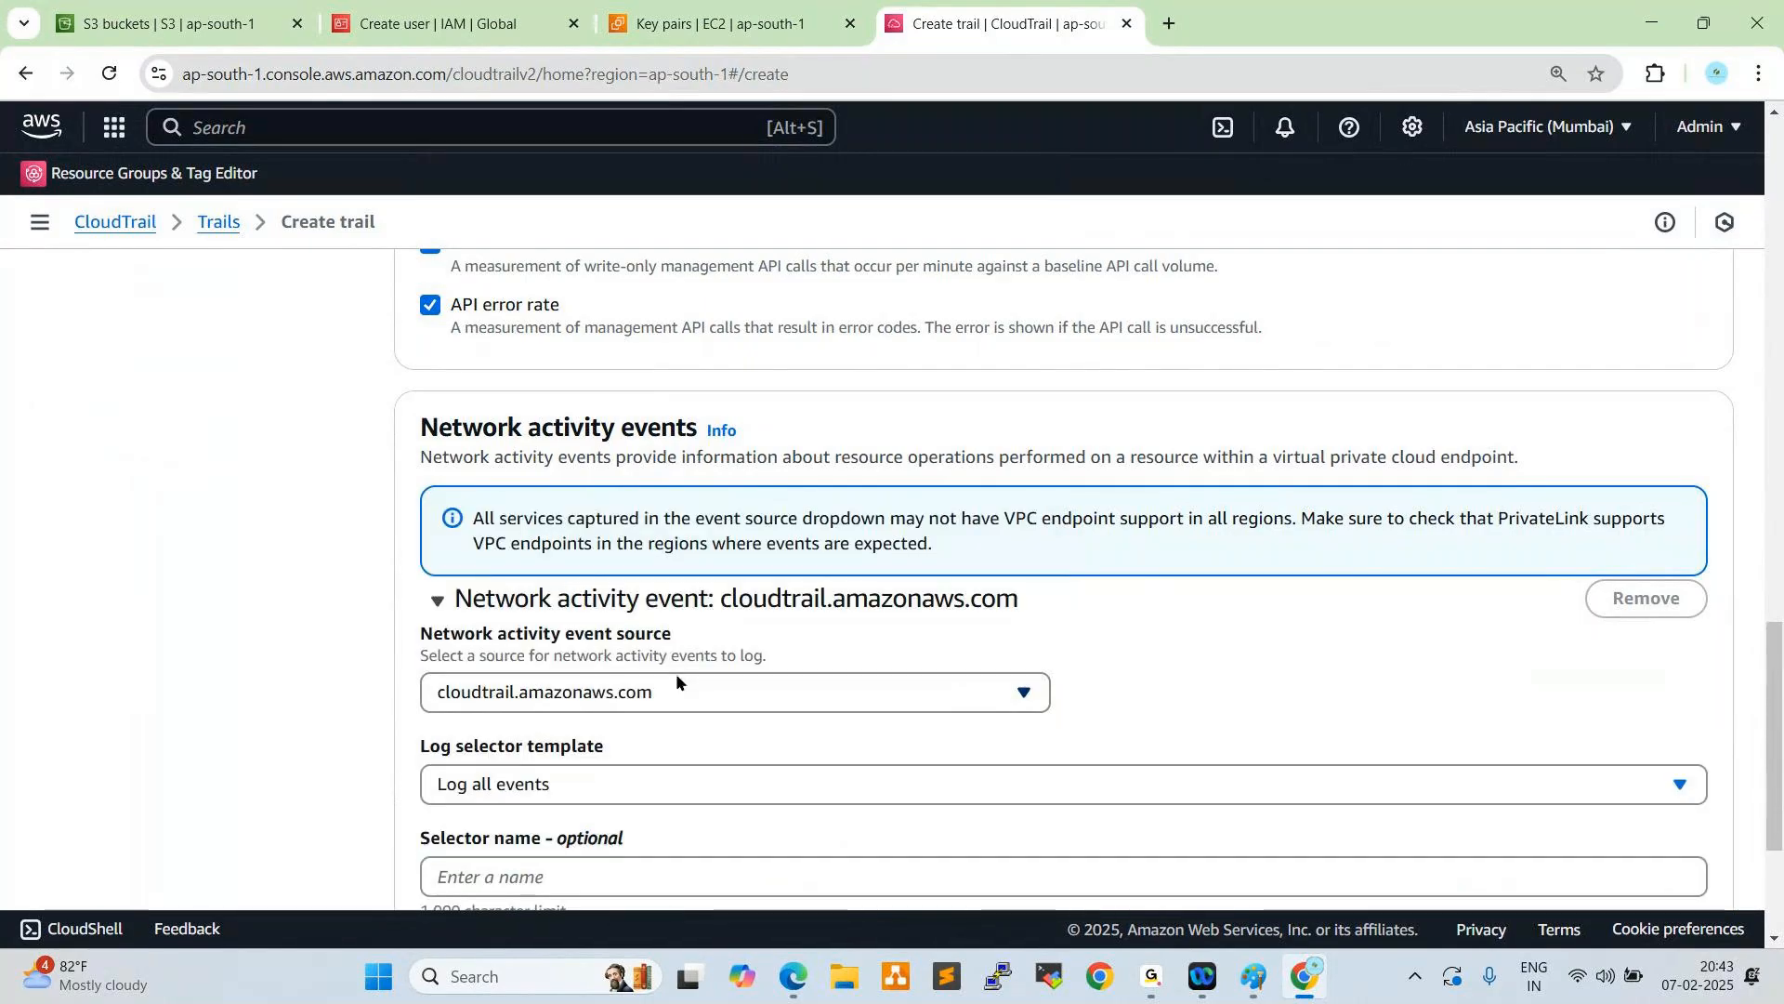
pyautogui.scroll(-3, 683, 677)
pyautogui.click(1684, 839)
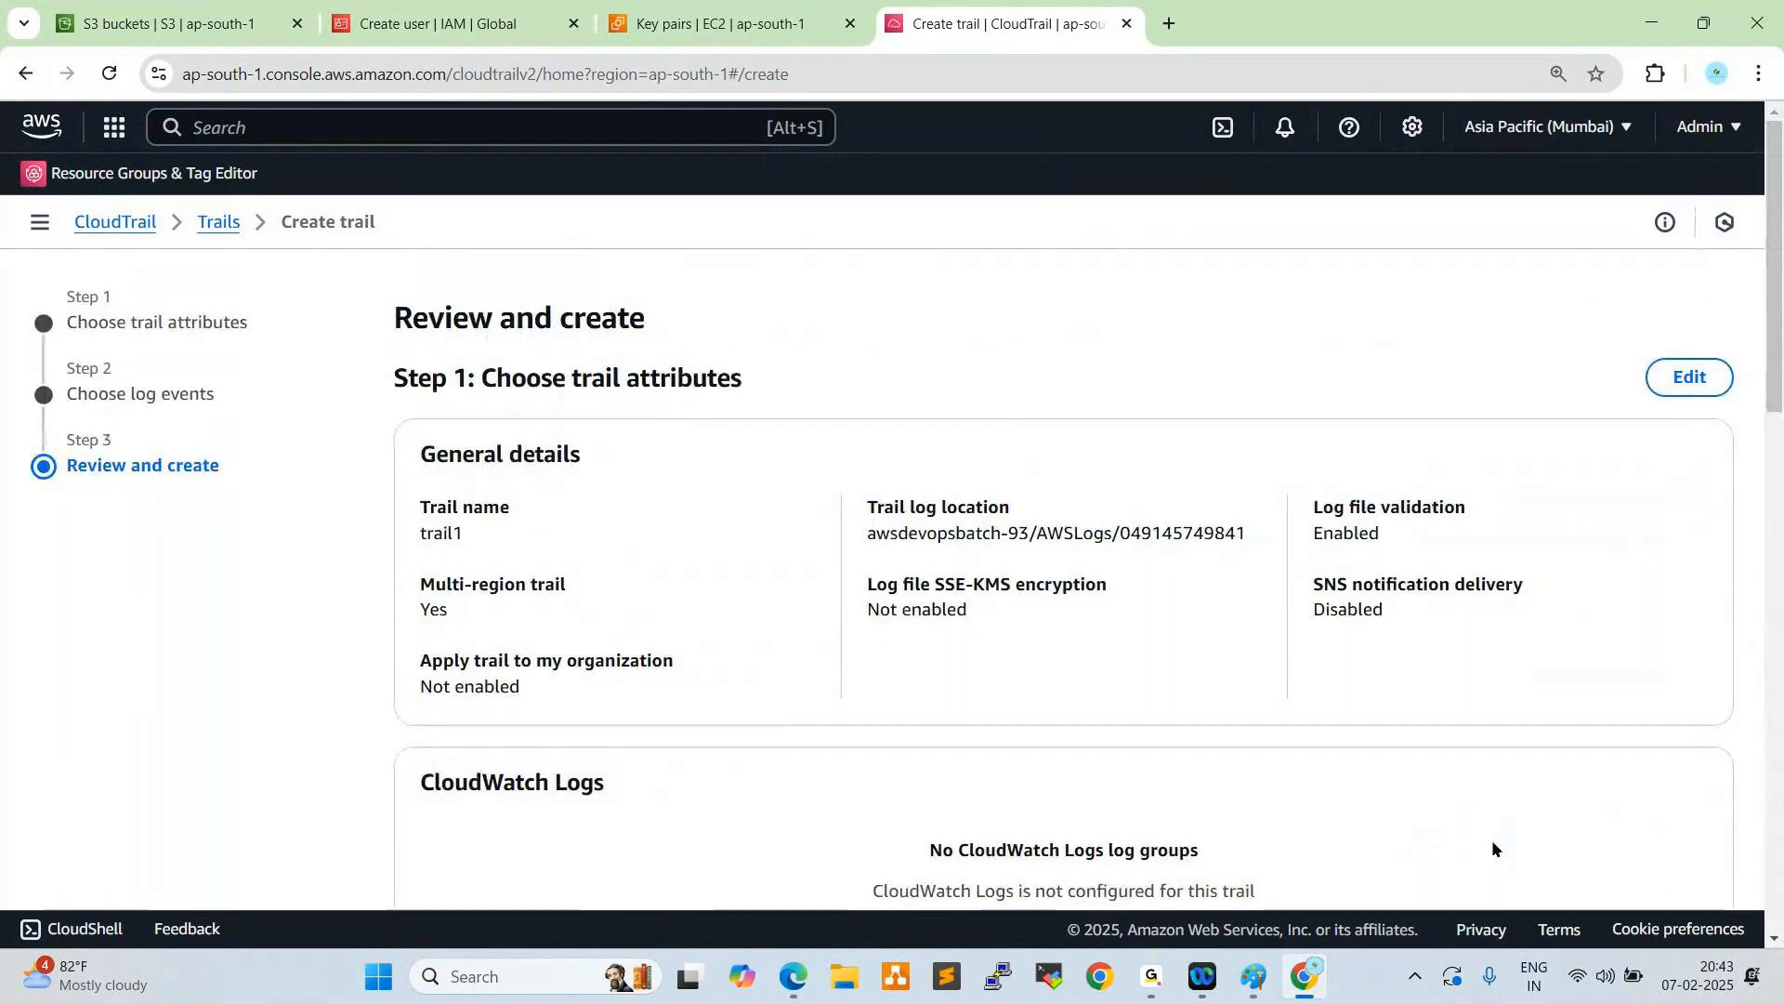
# - Review the settings of trail1 and create the trail
pyautogui.scroll(-5, 1342, 728)
pyautogui.scroll(-10, 1346, 729)
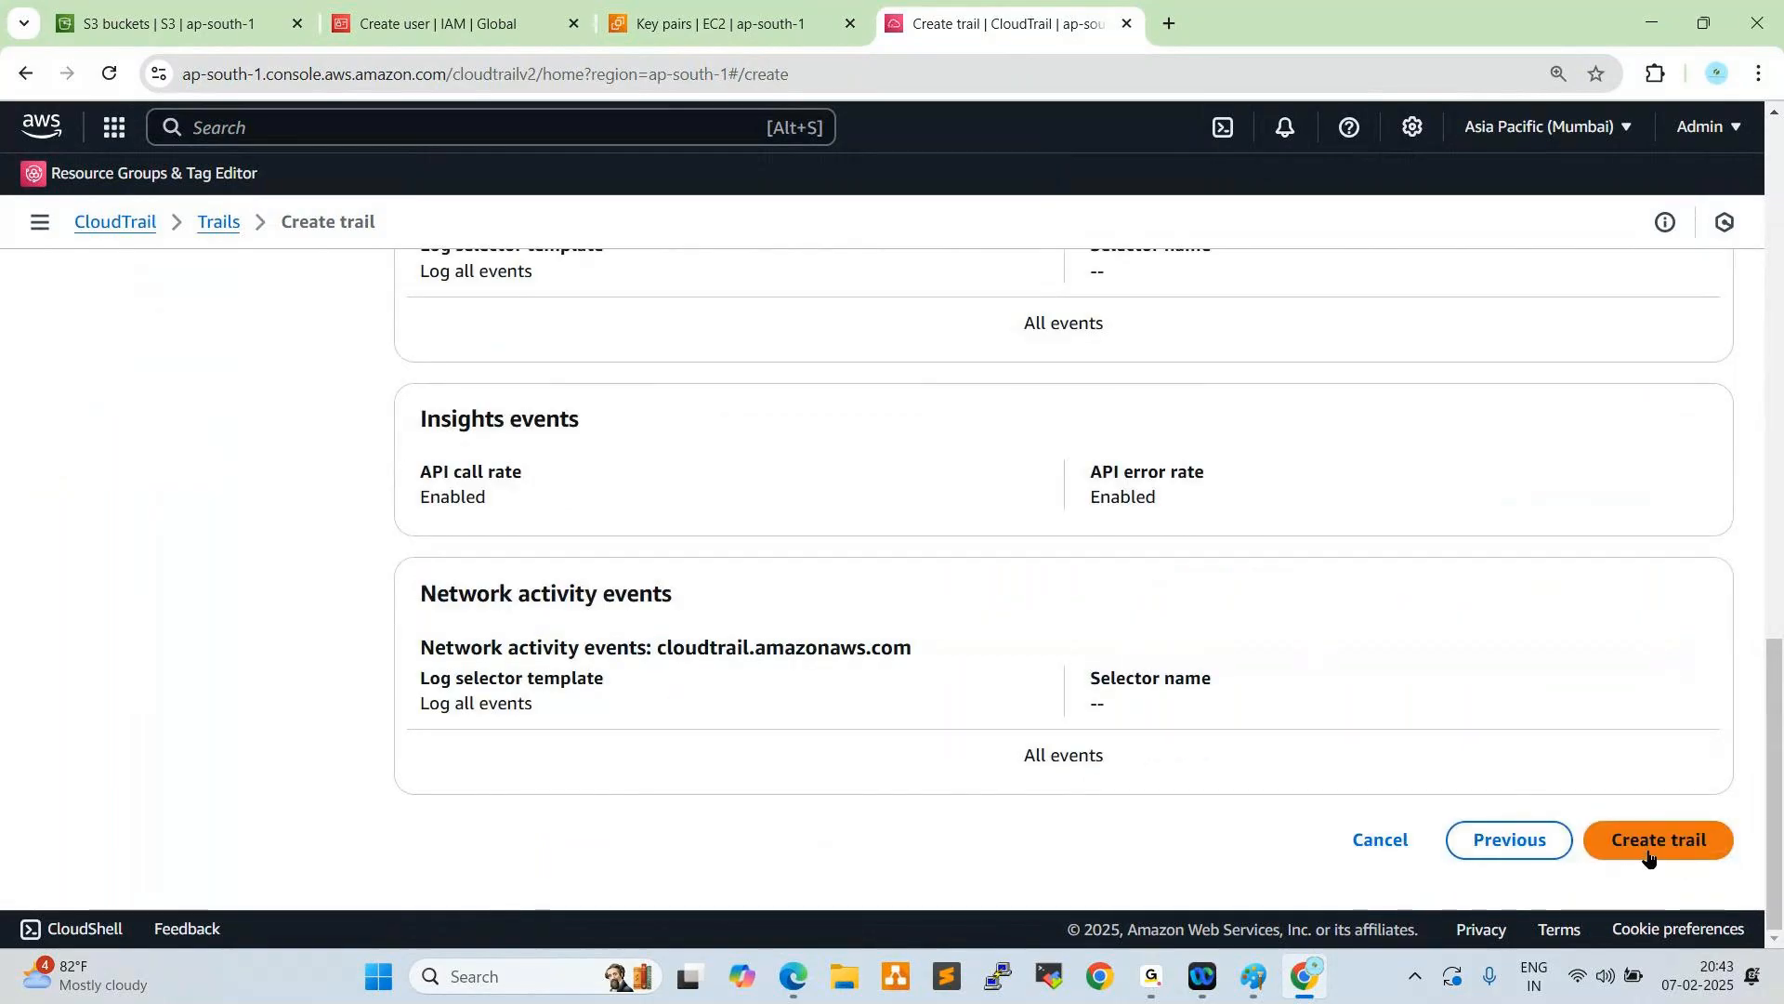
pyautogui.click(1630, 842)
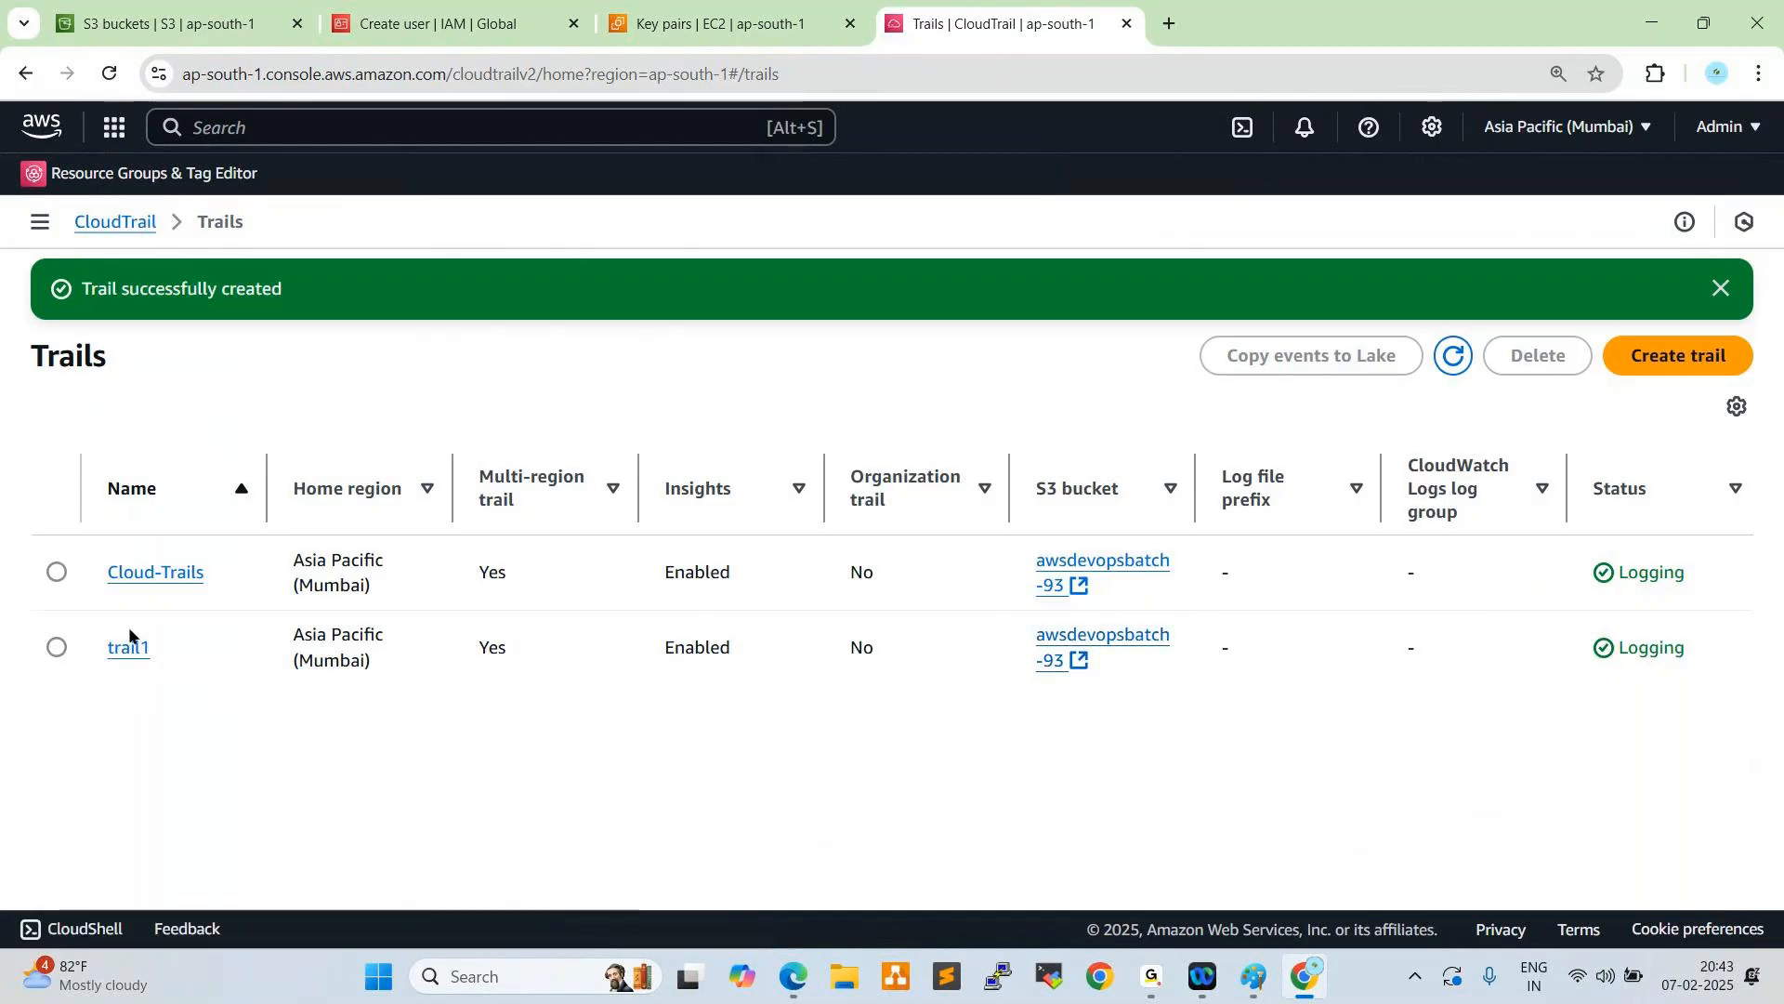
# - Delete the trail named trail1 from the CloudTrail trails list and confirm the deletion
pyautogui.click(57, 646)
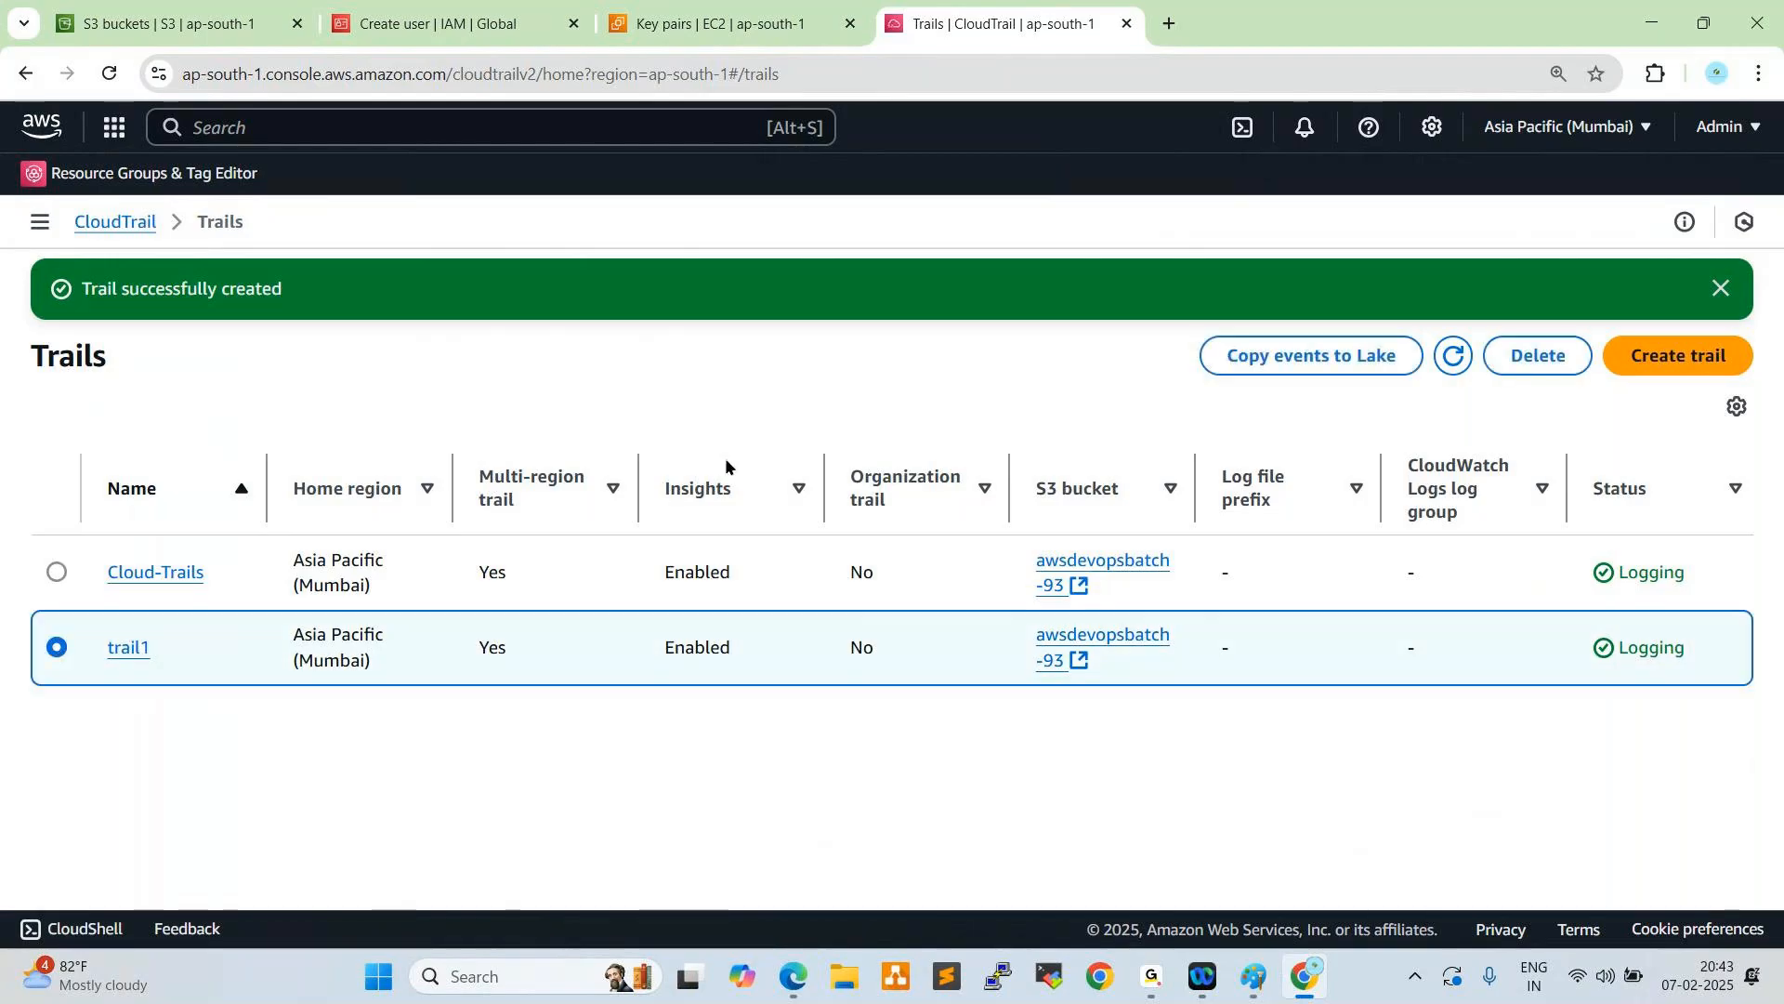
pyautogui.click(1538, 358)
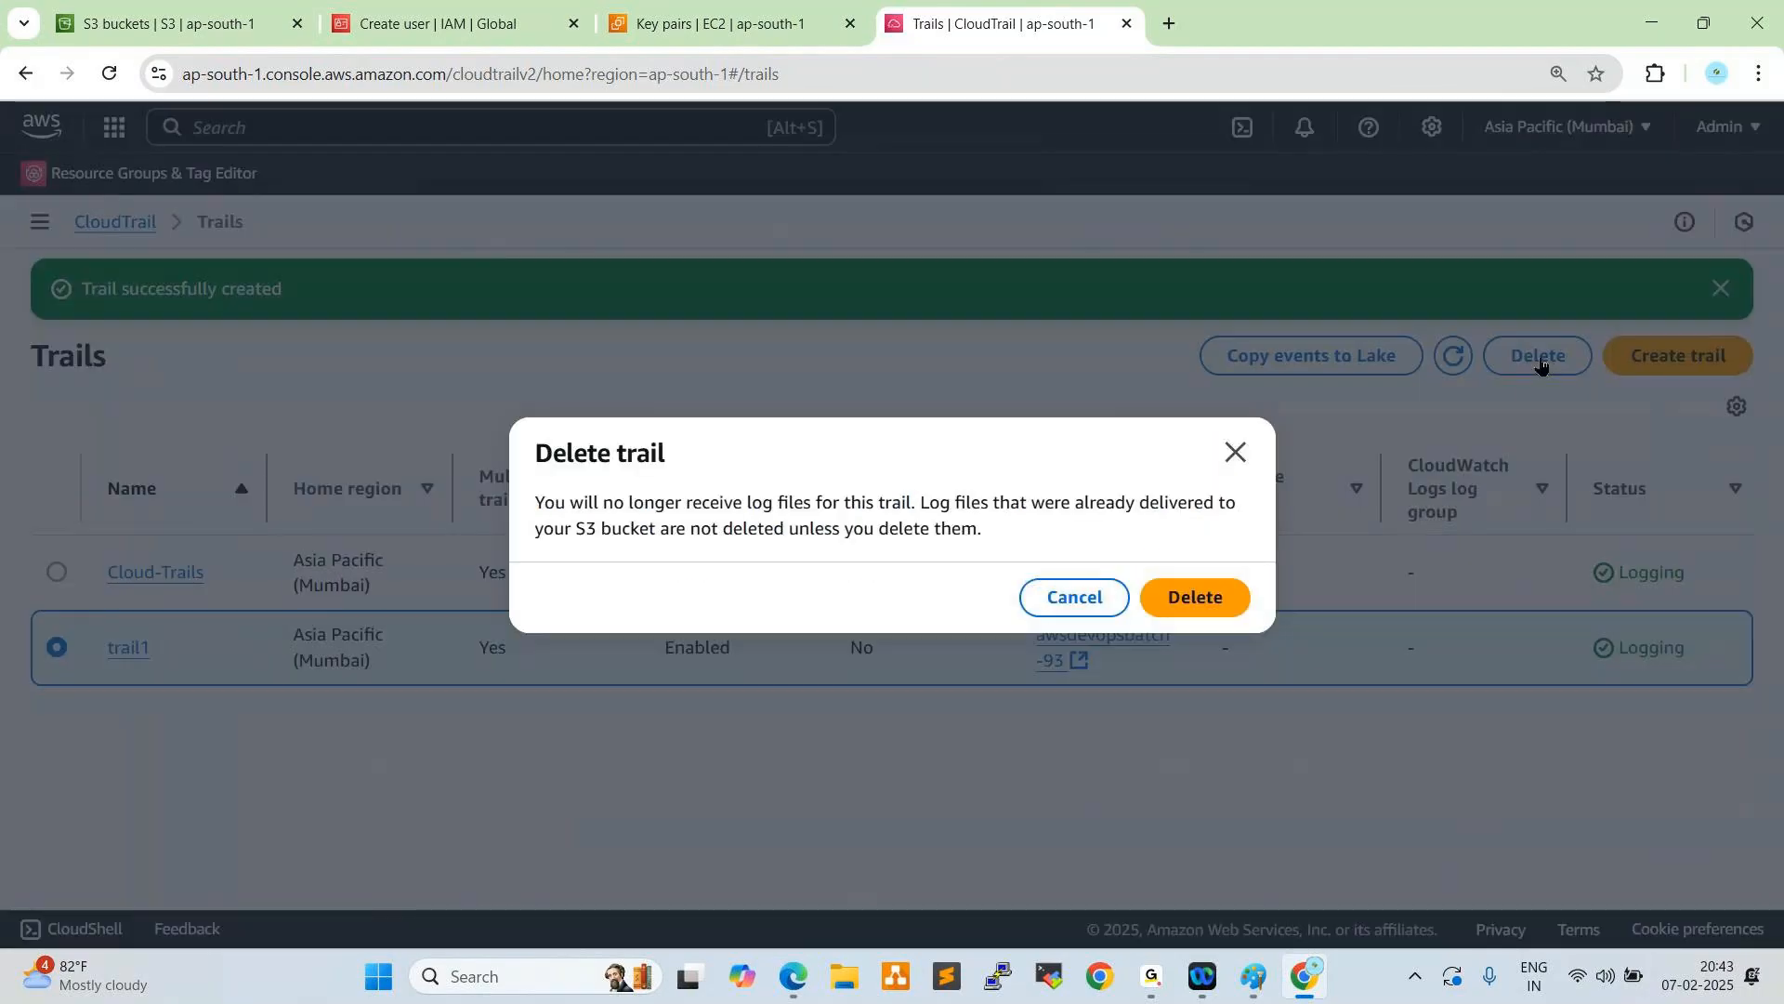
pyautogui.click(1186, 597)
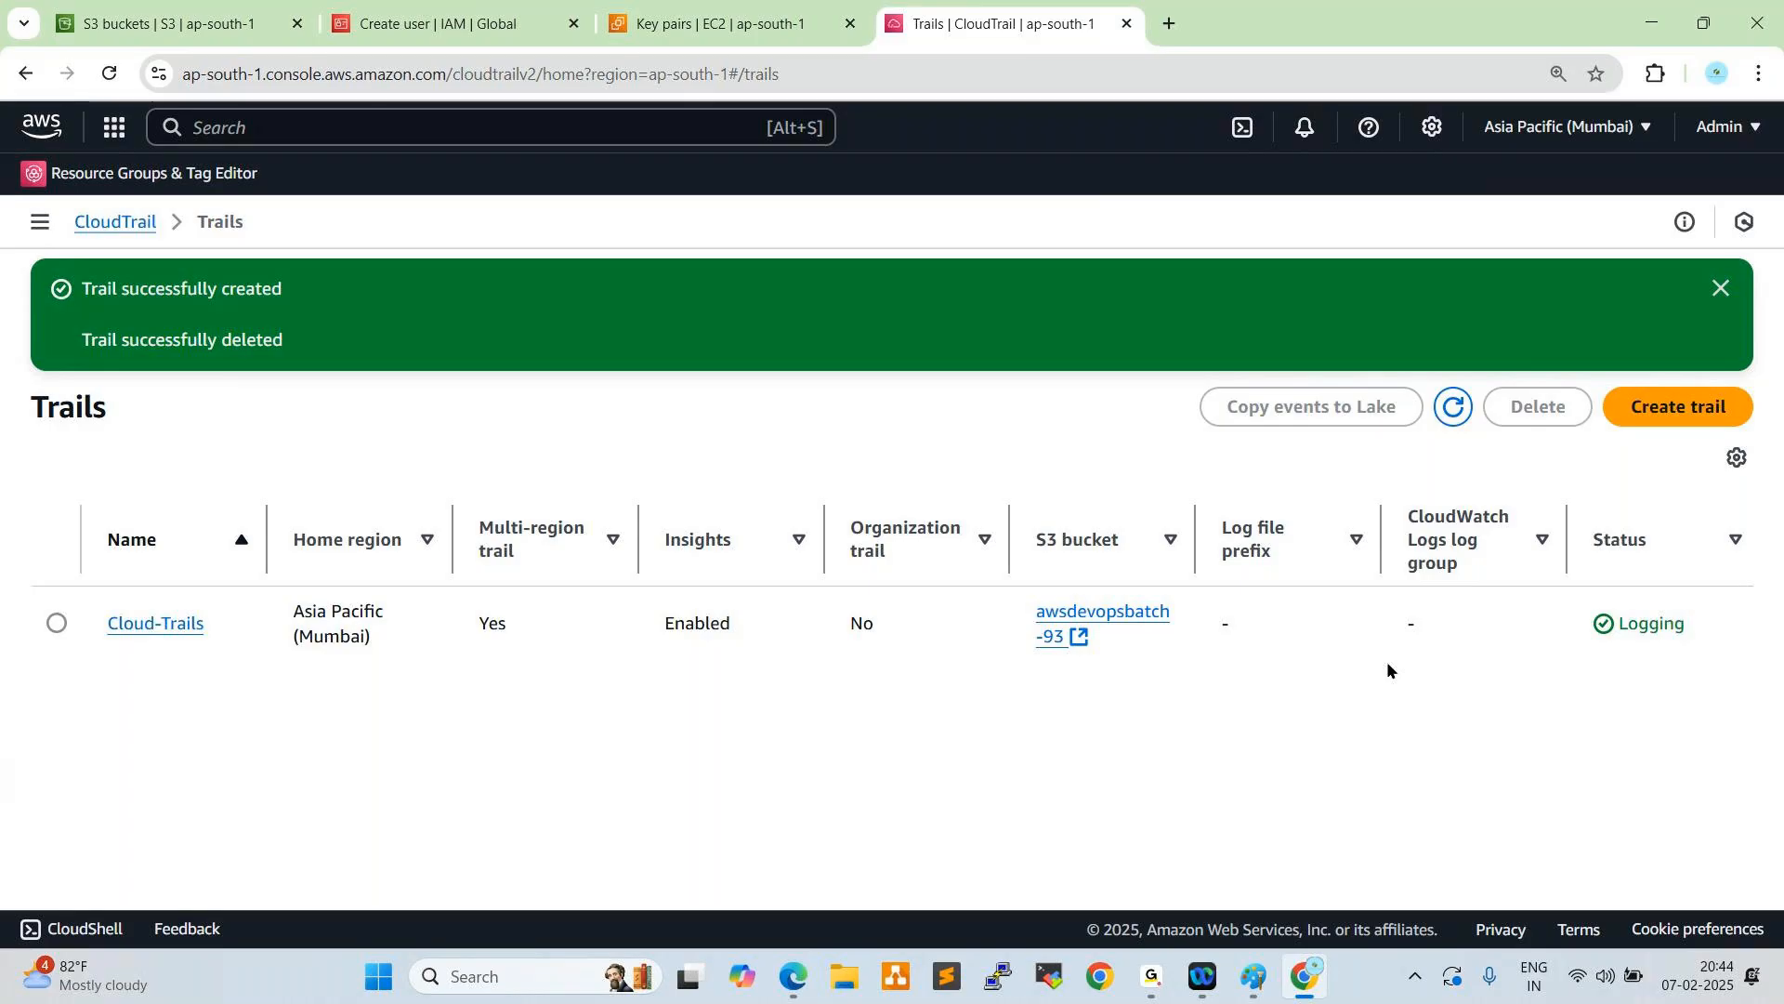
pyautogui.click(744, 24)
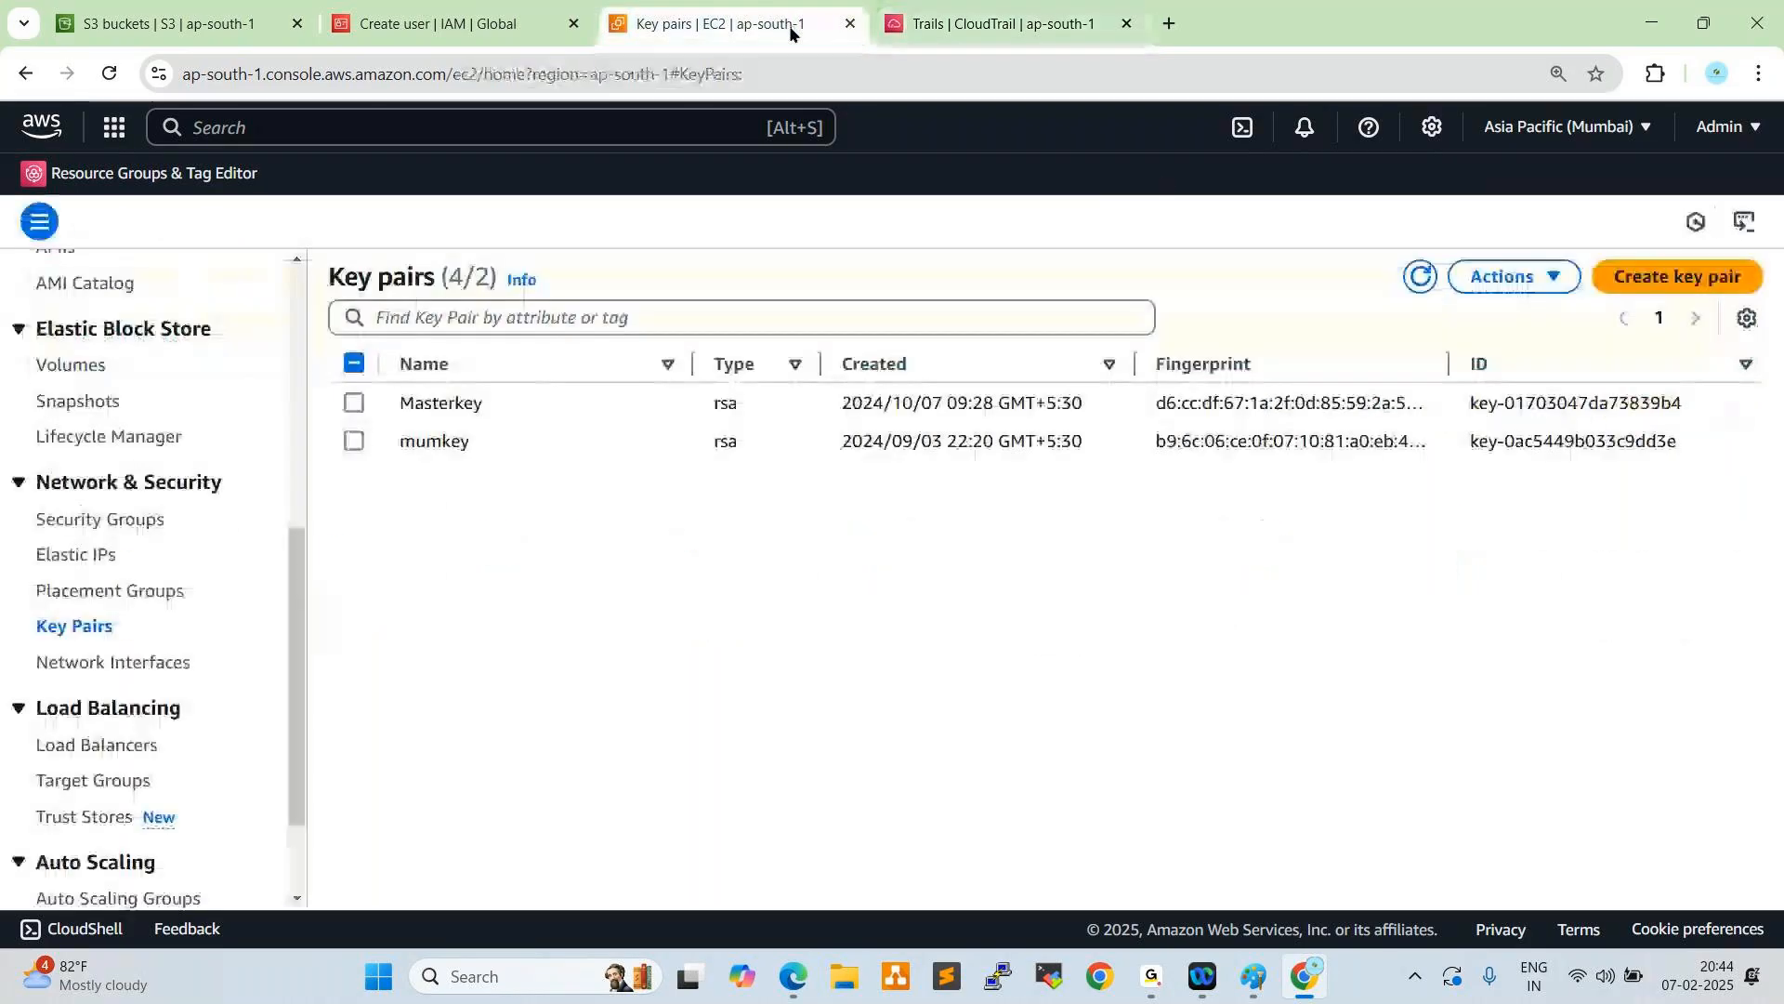
pyautogui.click(892, 37)
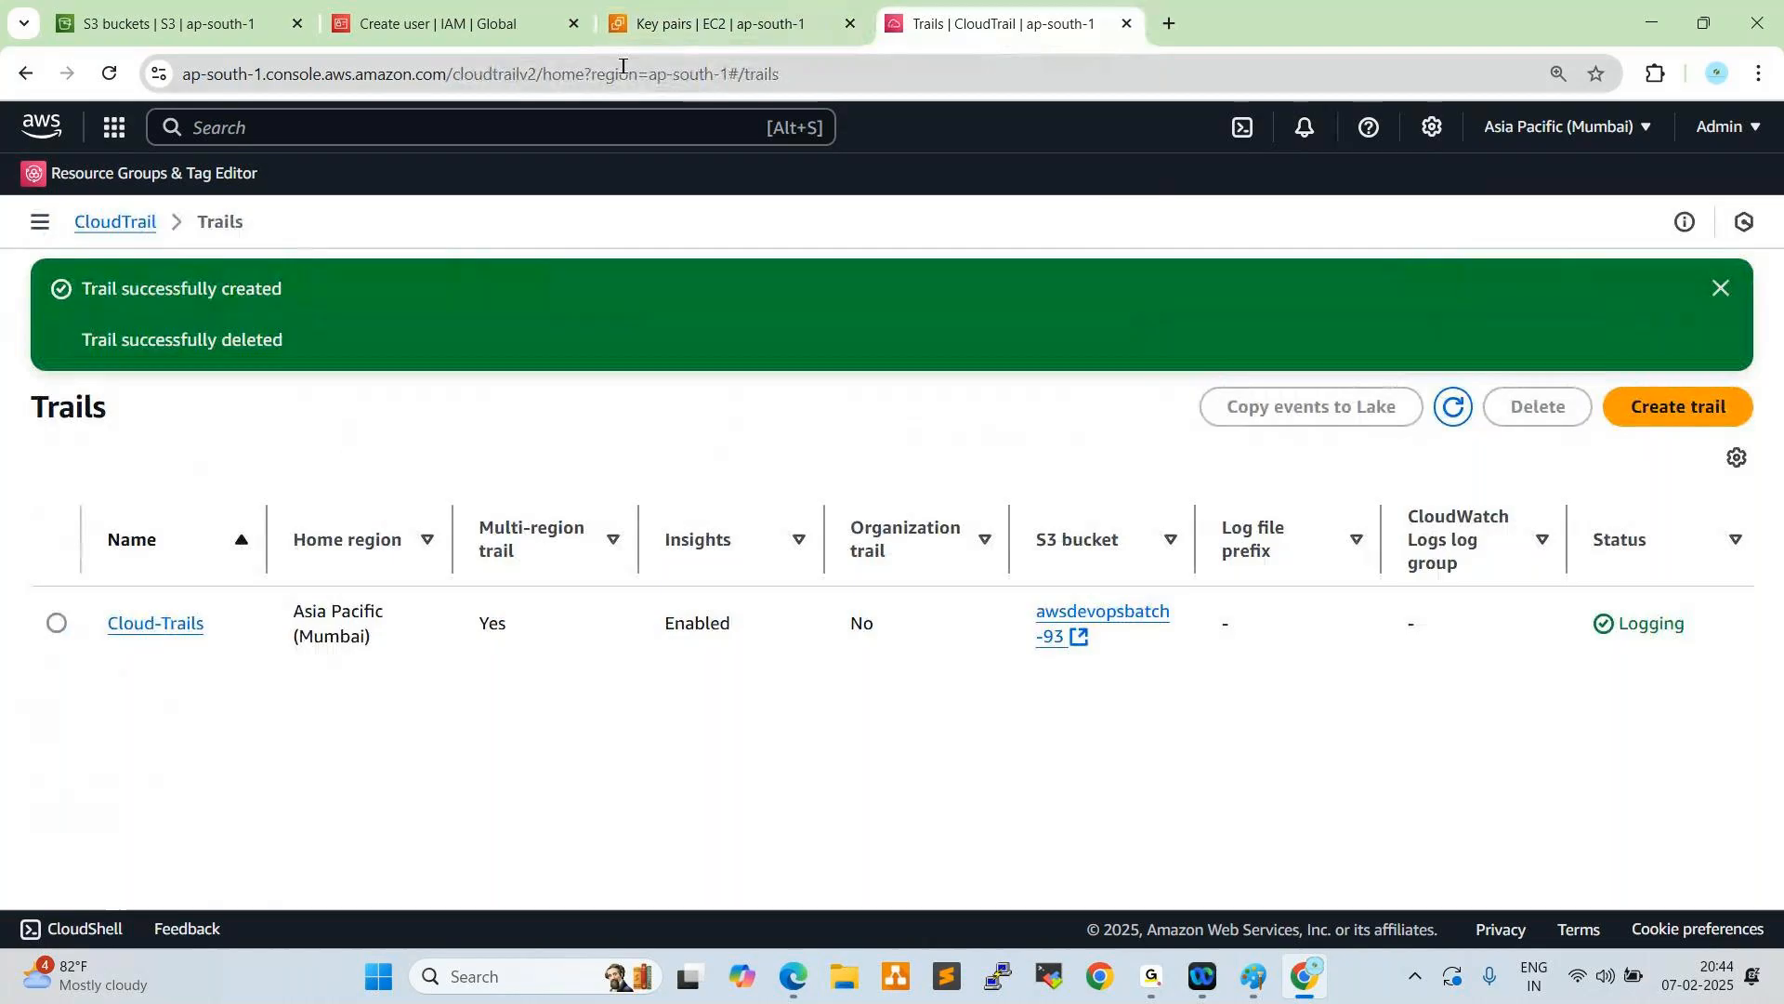
pyautogui.click(237, 26)
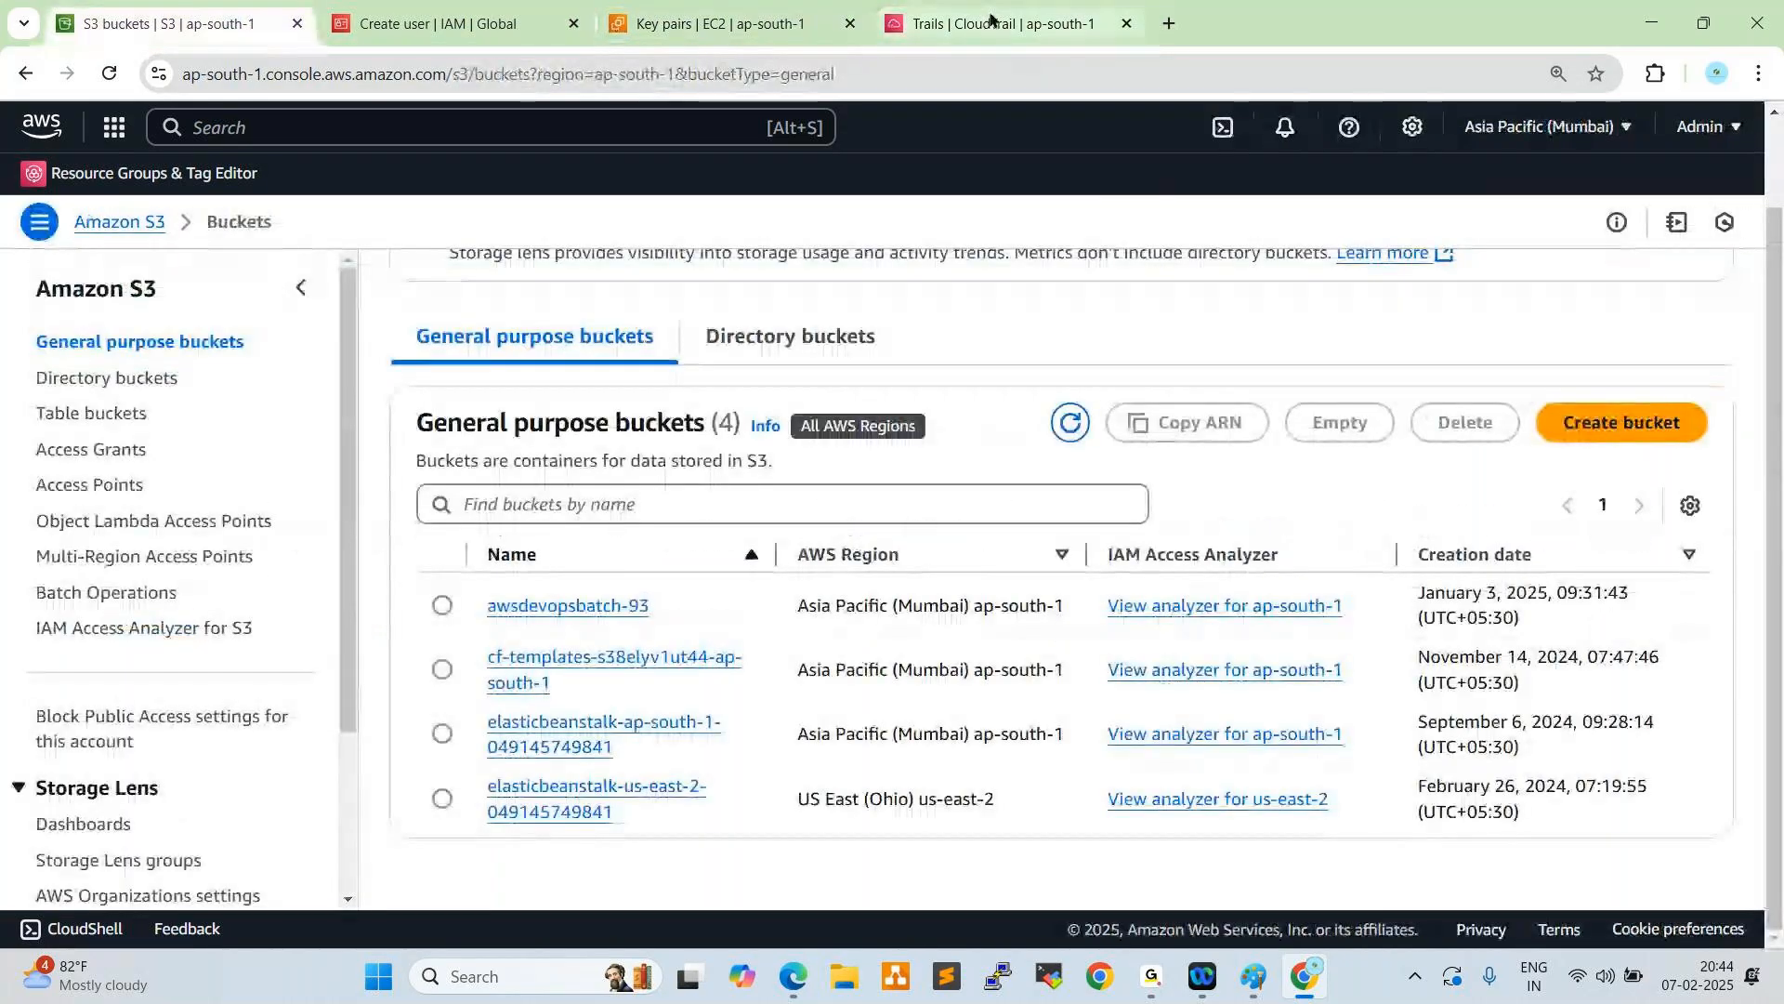
pyautogui.moveTo(990, 18)
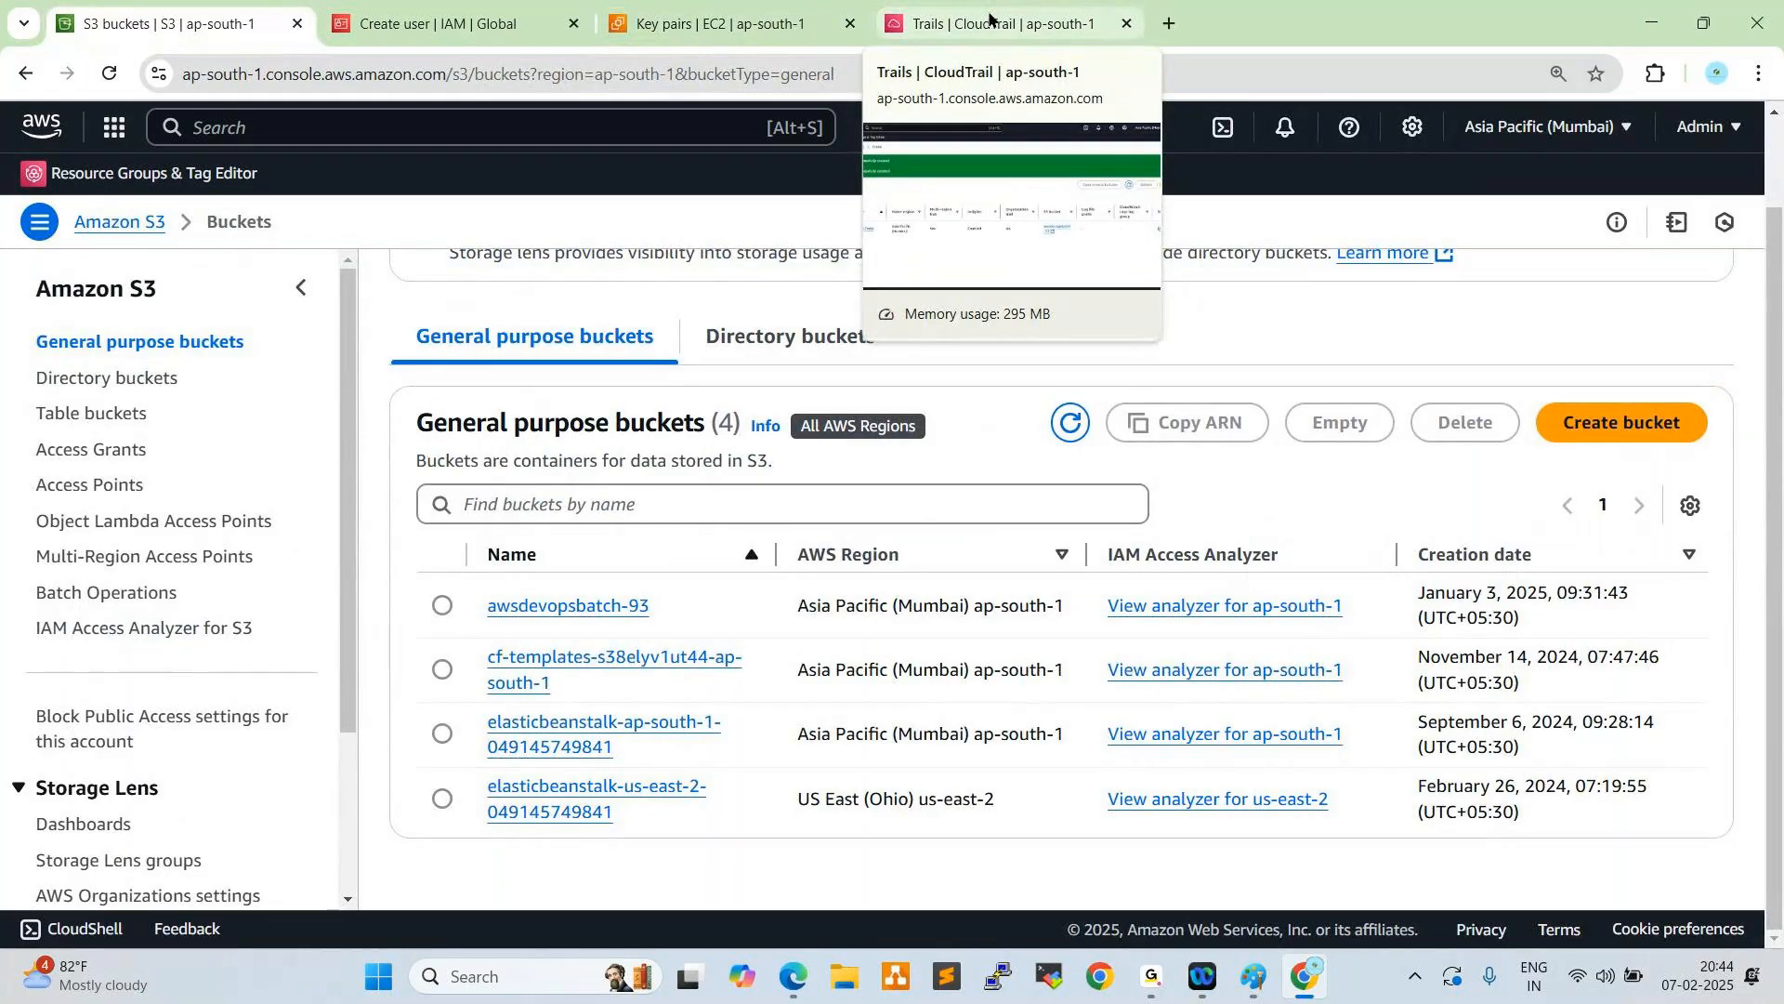
pyautogui.click(991, 19)
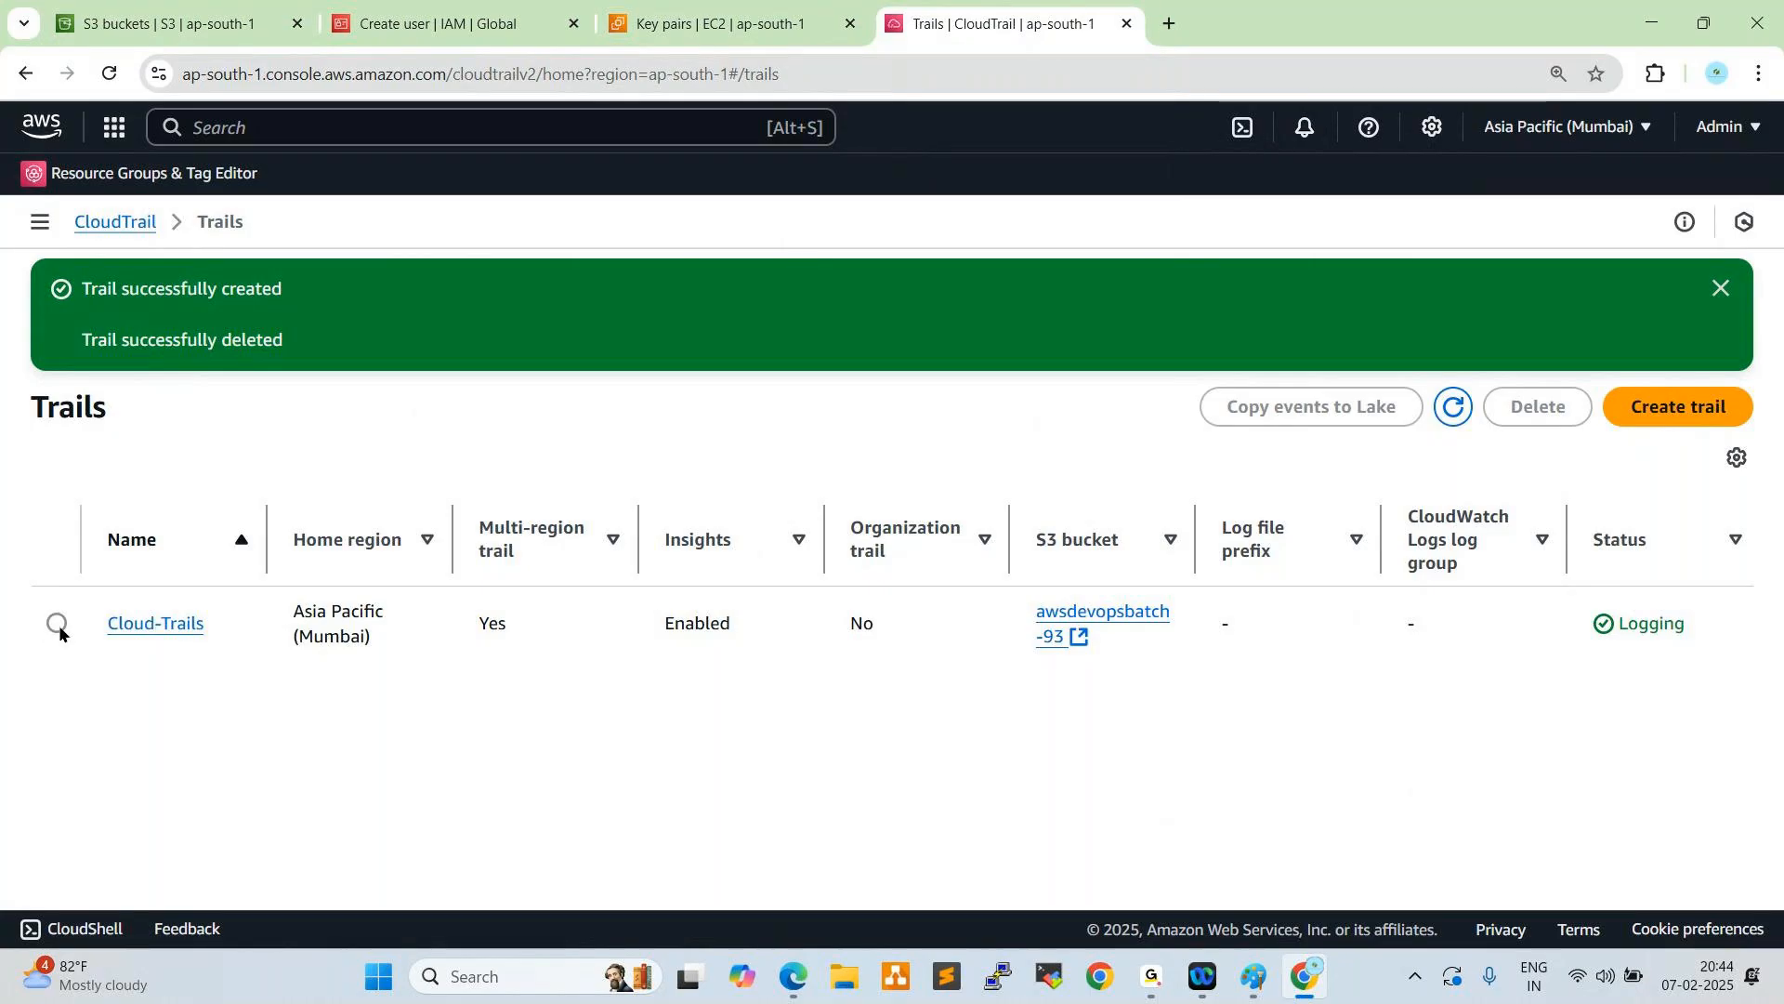
# - In the awsdevopsbatch-93 S3 bucket, browse the AWSLogs folder to the us-east-1 CloudTrail logs for 2025/02/07
pyautogui.click(121, 19)
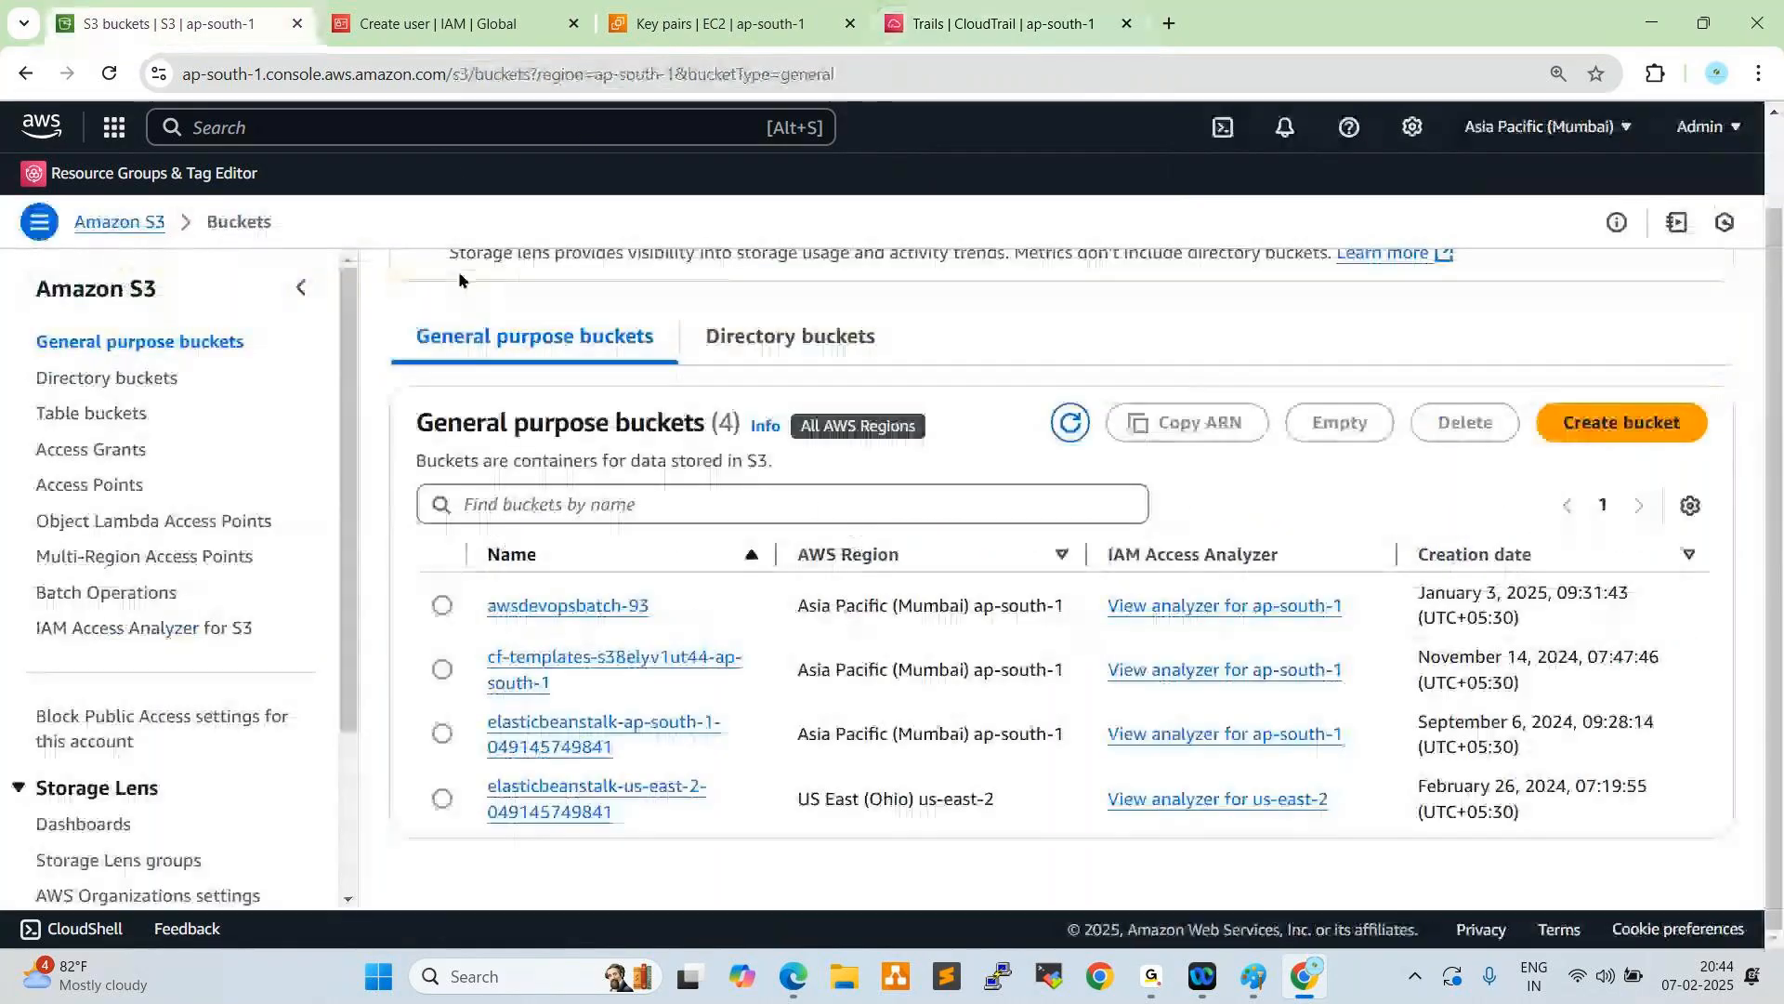
pyautogui.click(530, 609)
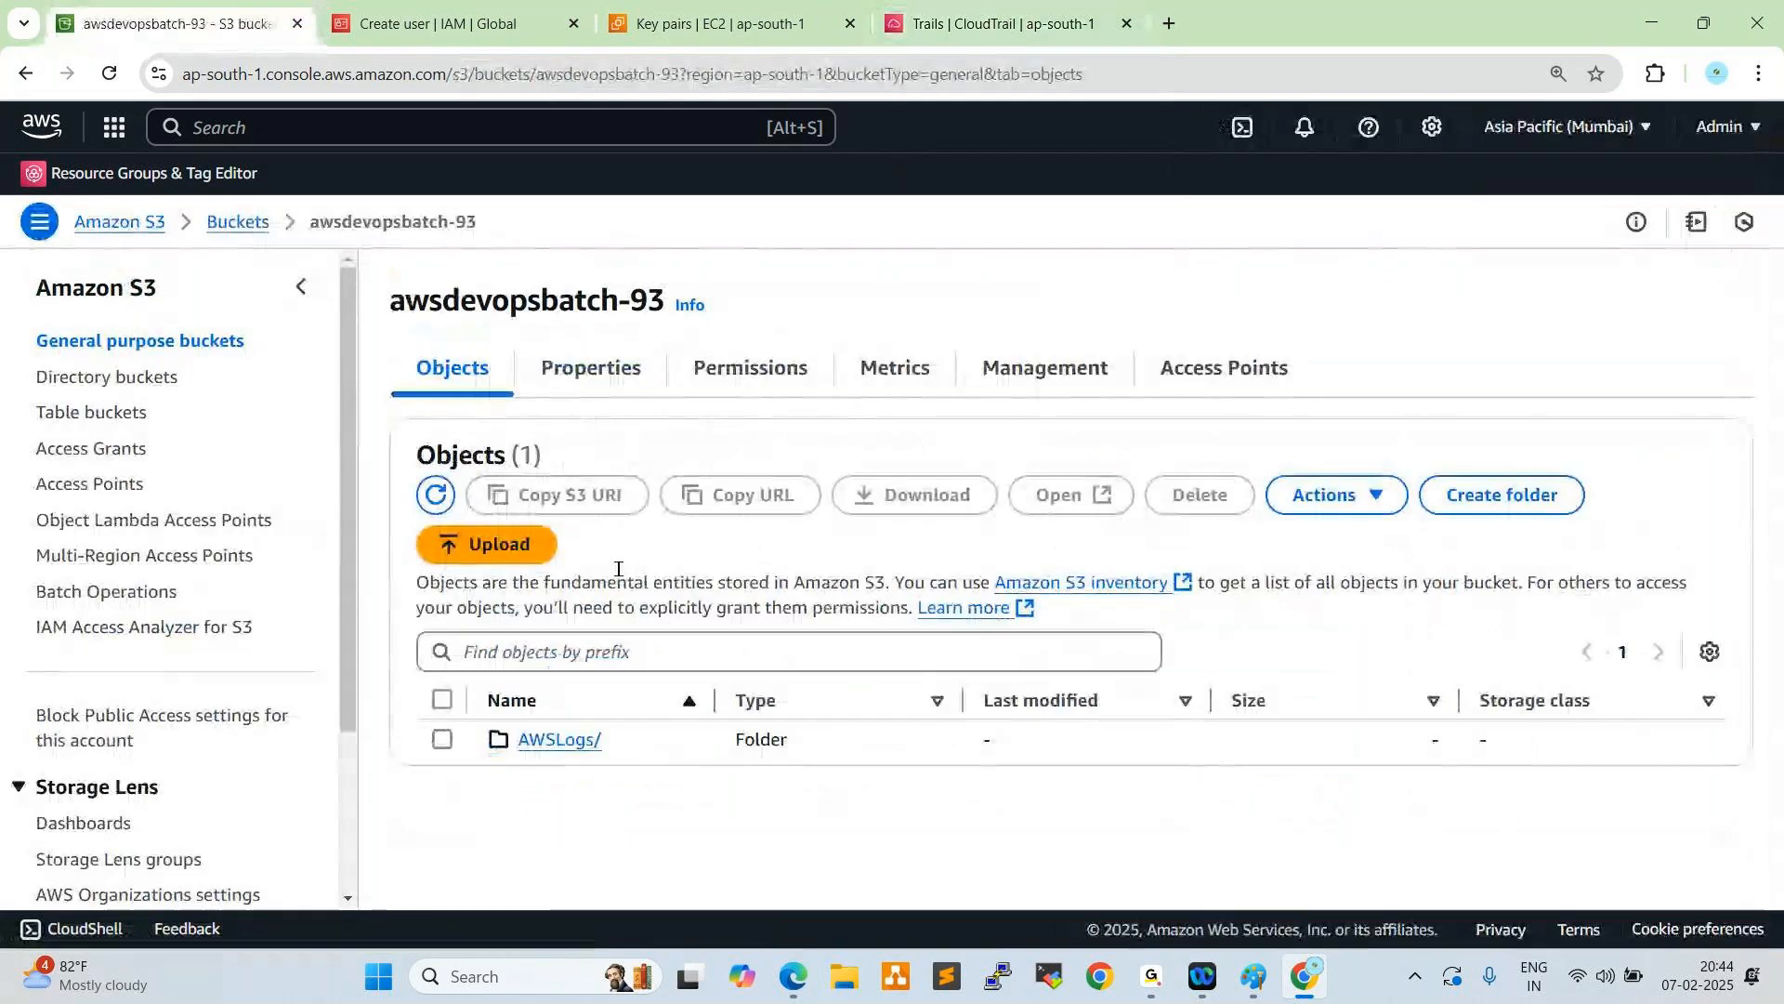
pyautogui.click(550, 740)
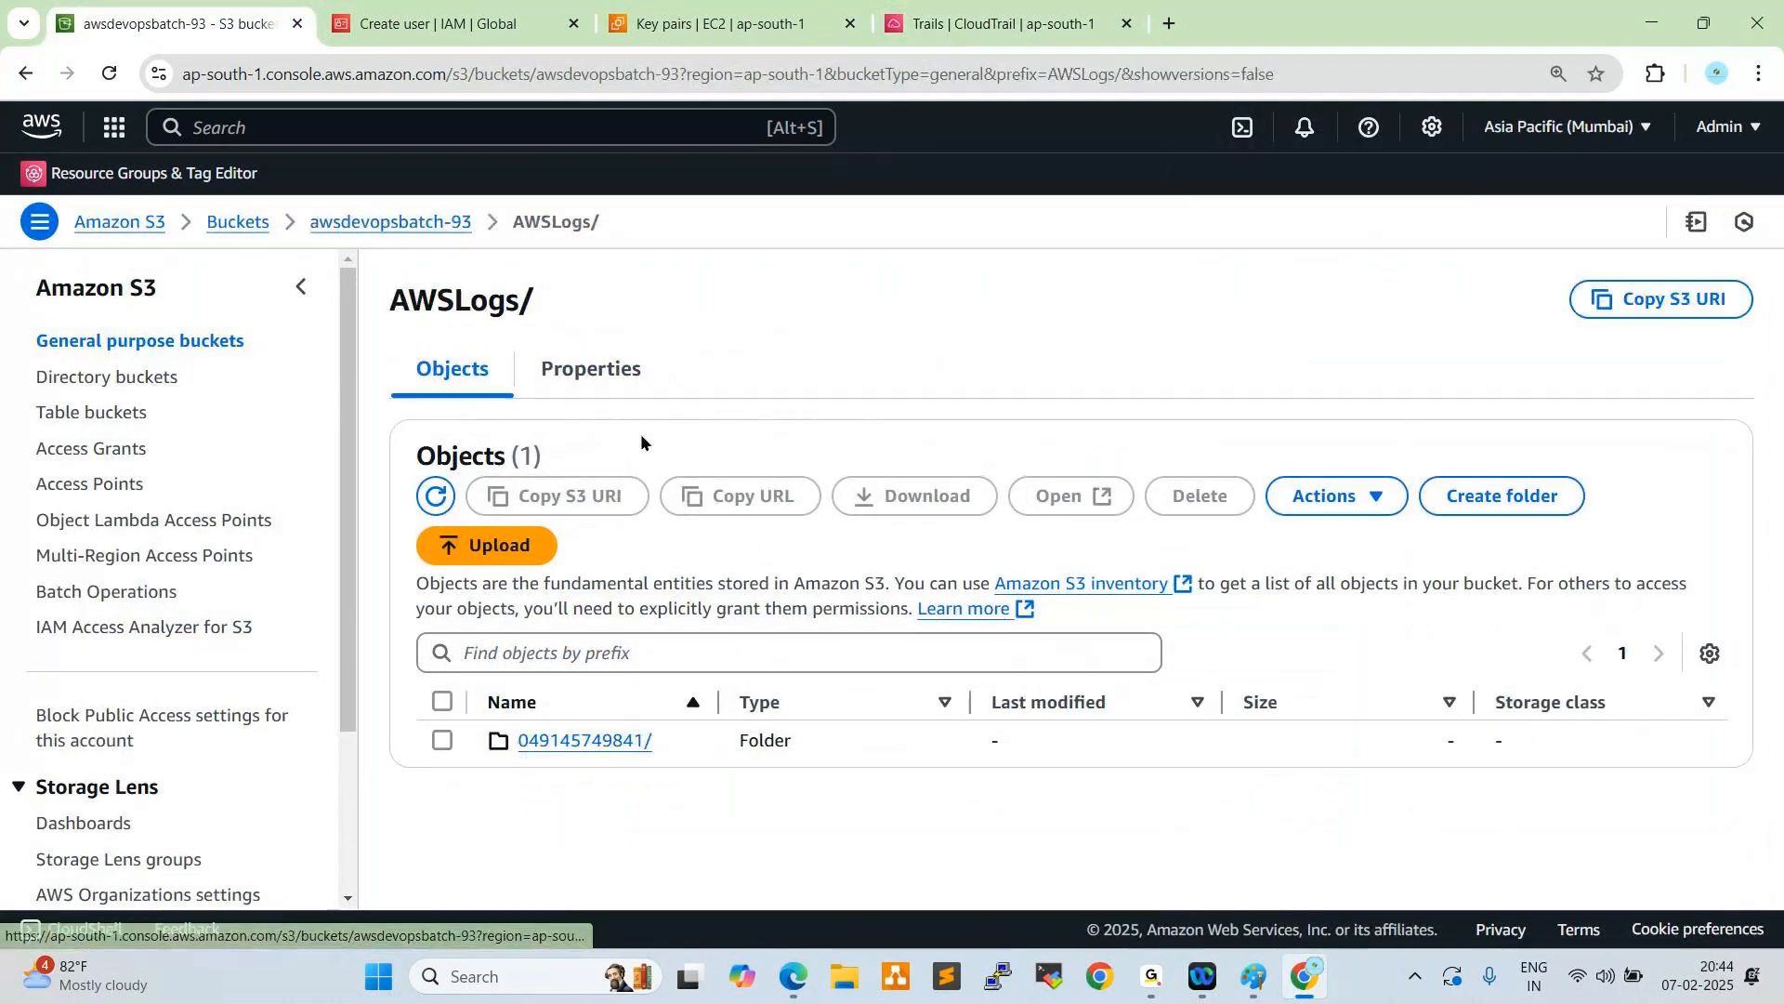
pyautogui.click(578, 740)
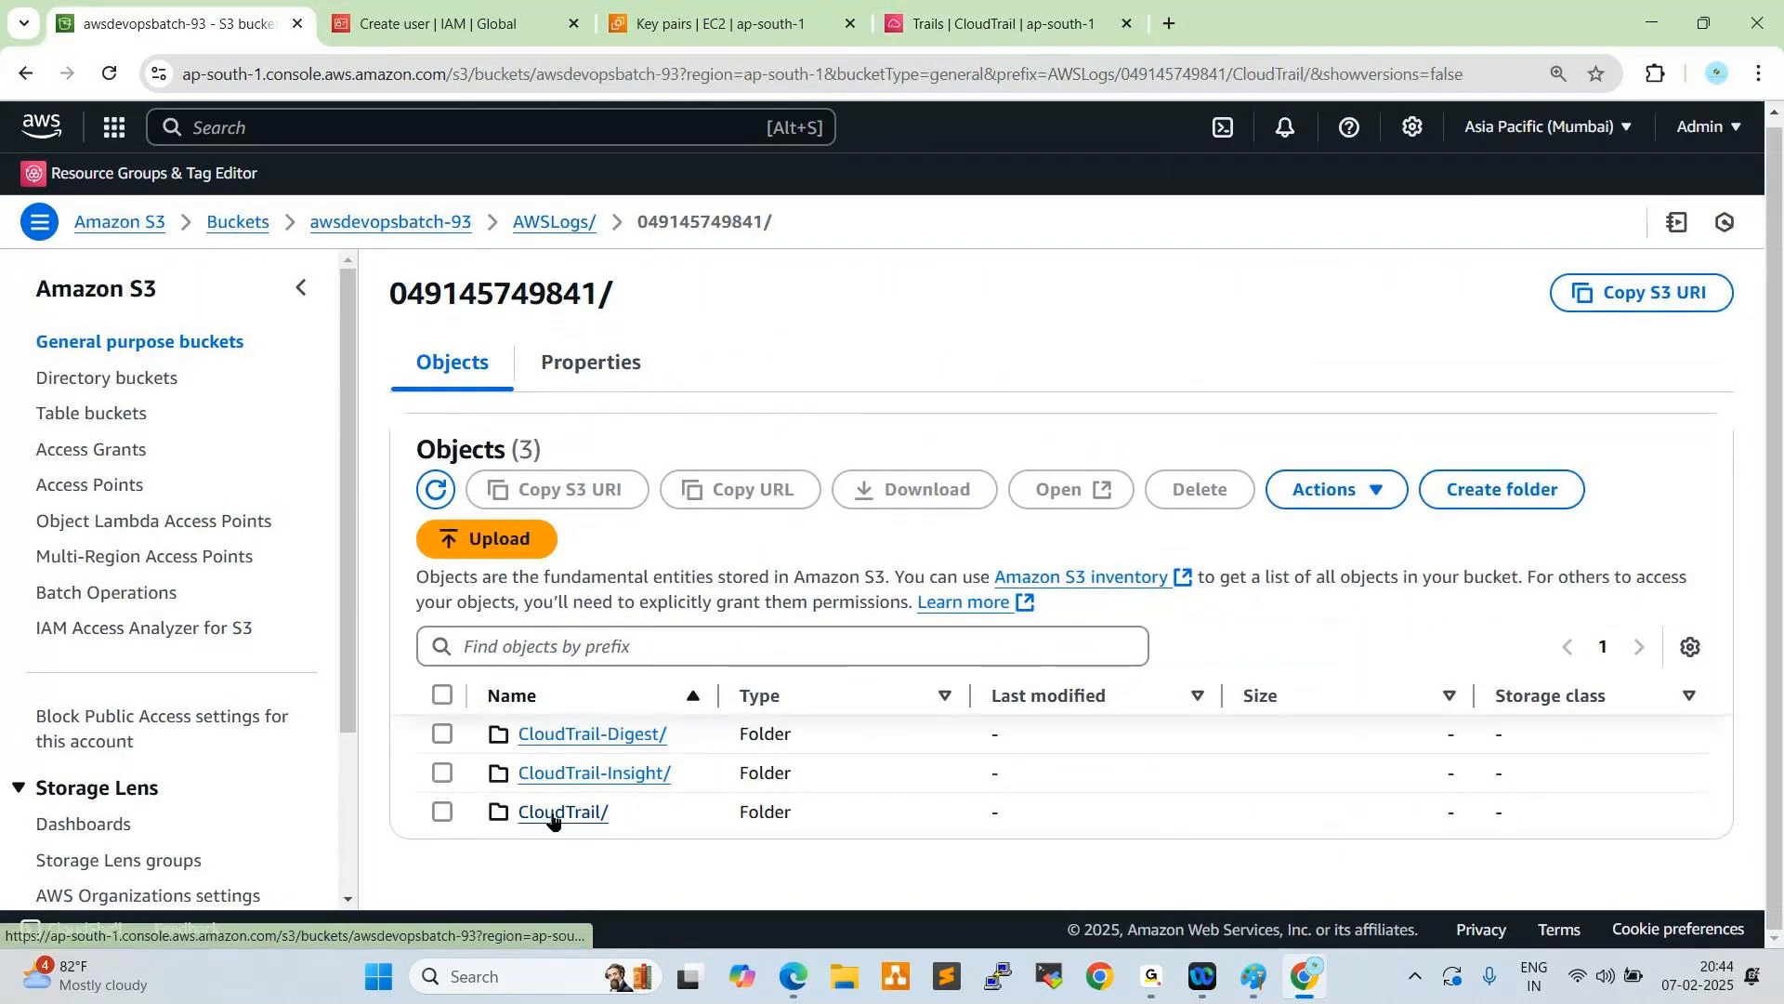
pyautogui.click(557, 812)
pyautogui.click(546, 813)
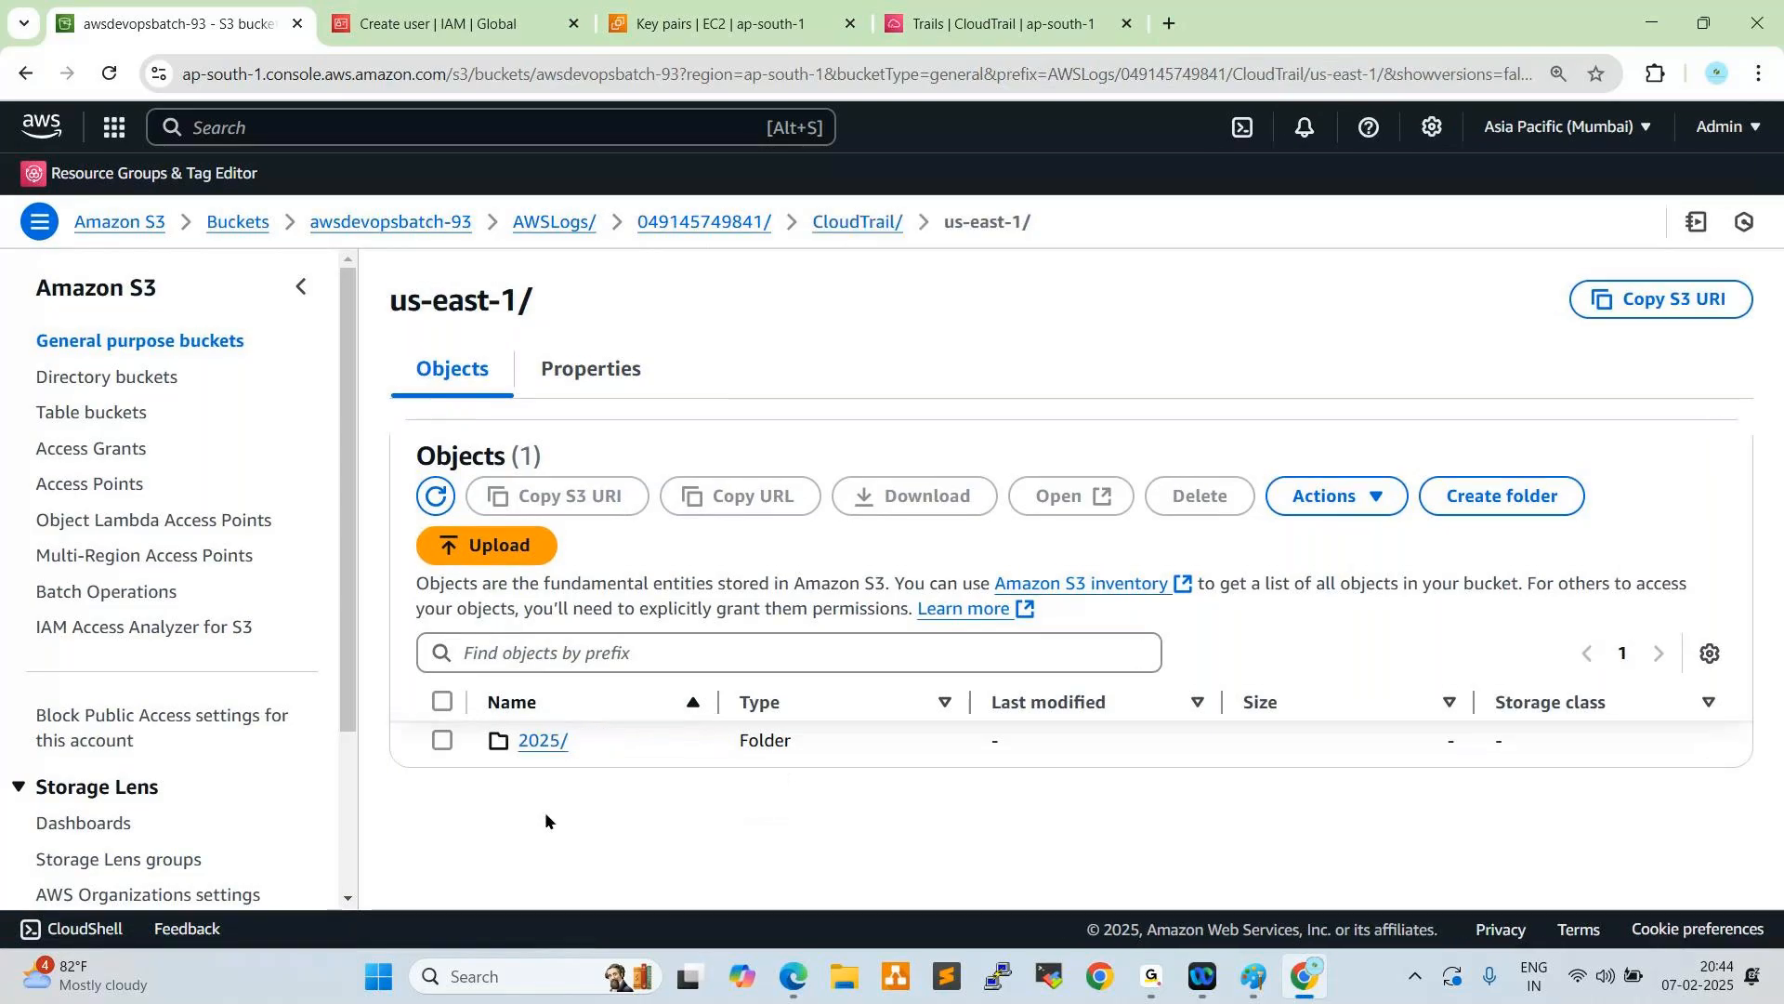
pyautogui.click(523, 741)
pyautogui.click(530, 741)
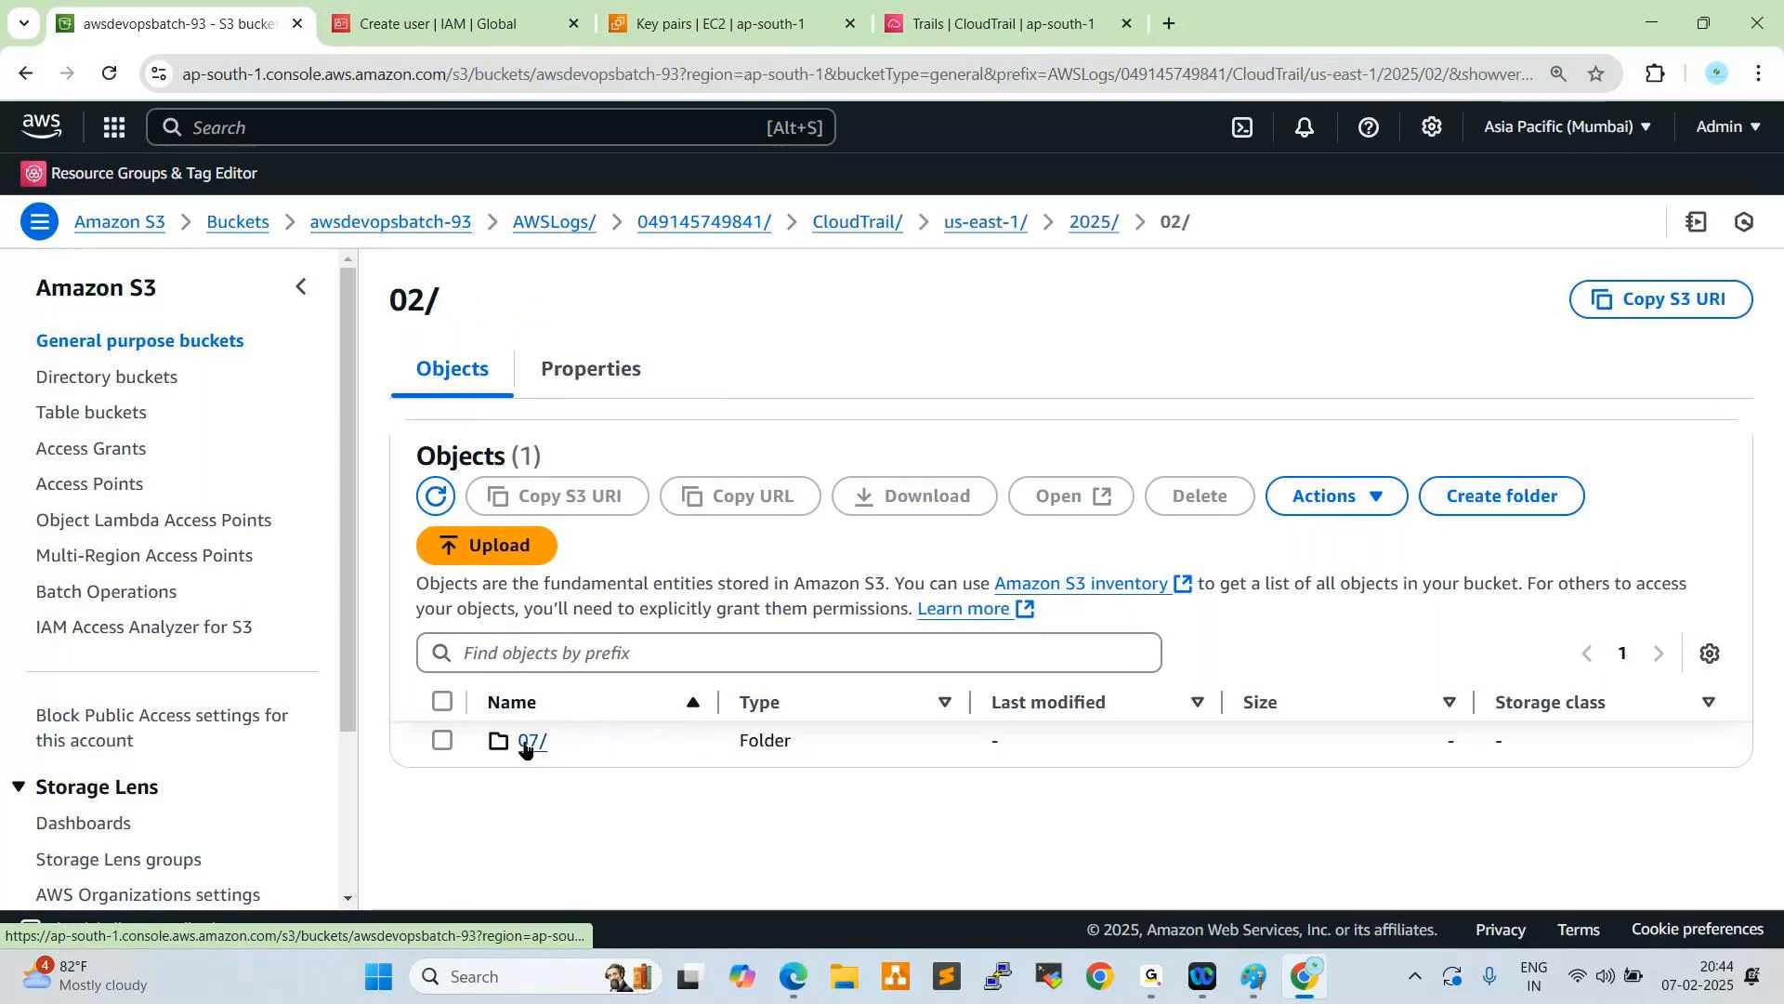
pyautogui.click(532, 741)
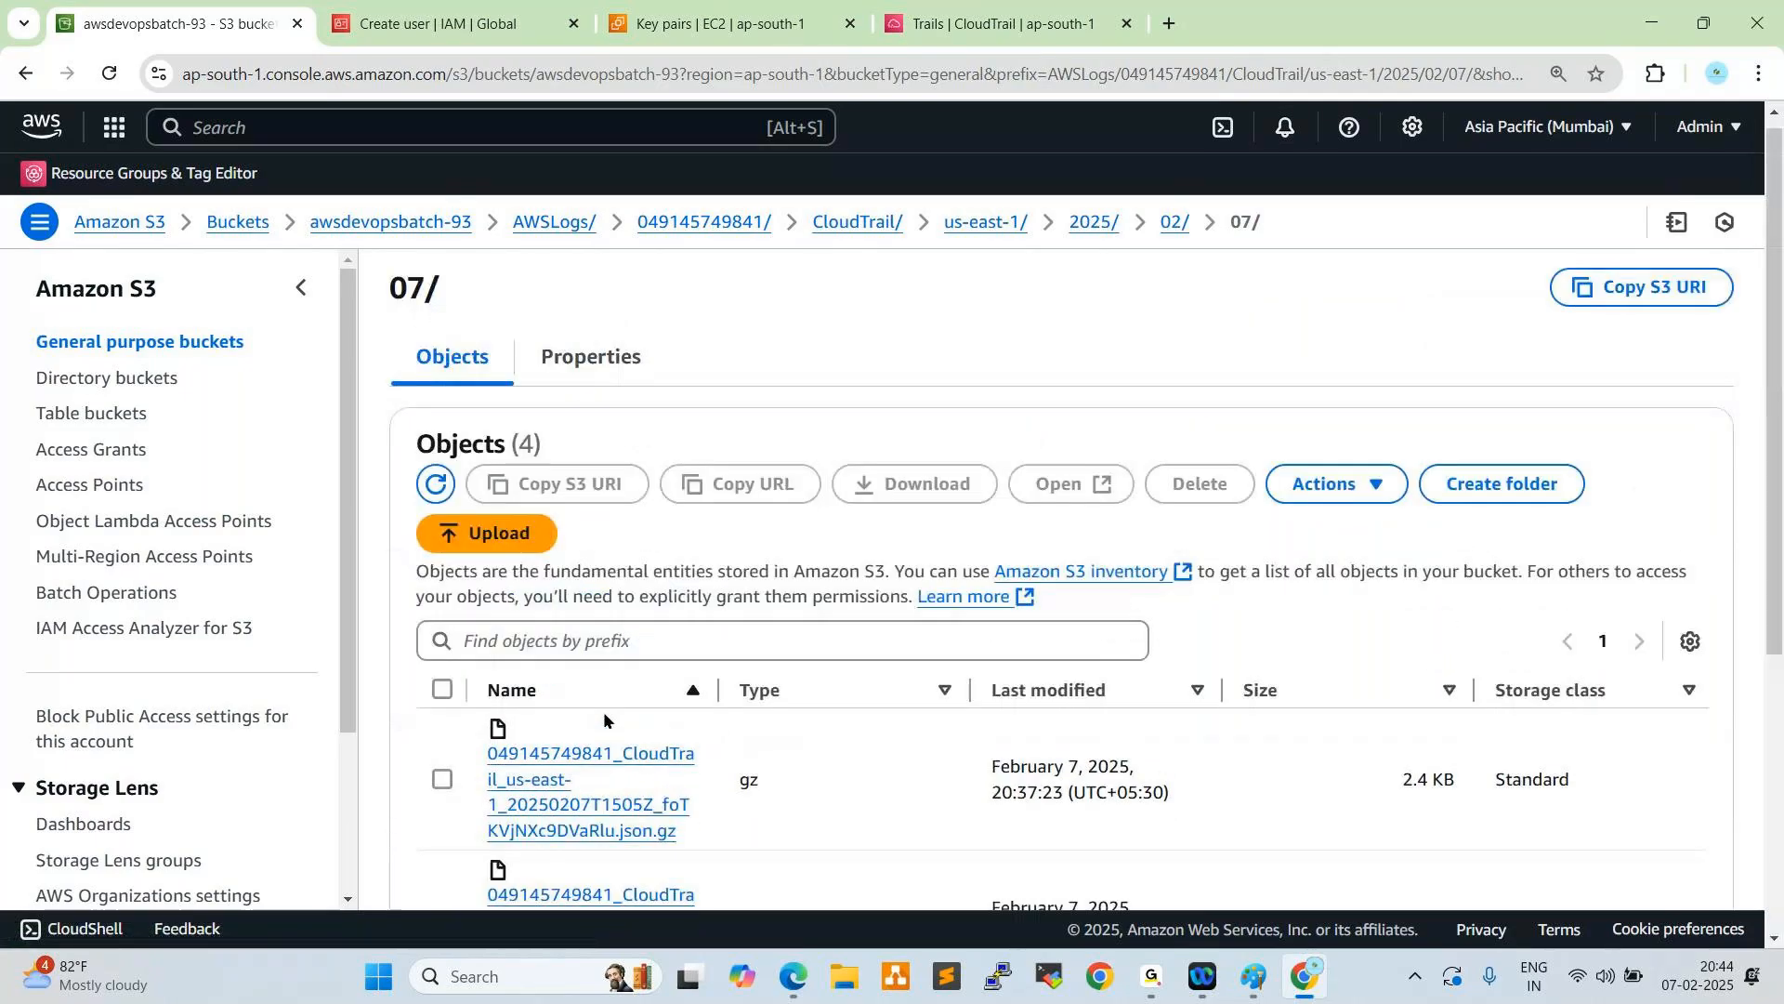
# - Return to the AWSLogs folder and examine the ap-south-1 CloudTrail log files stored for 2025/02/07
pyautogui.click(555, 222)
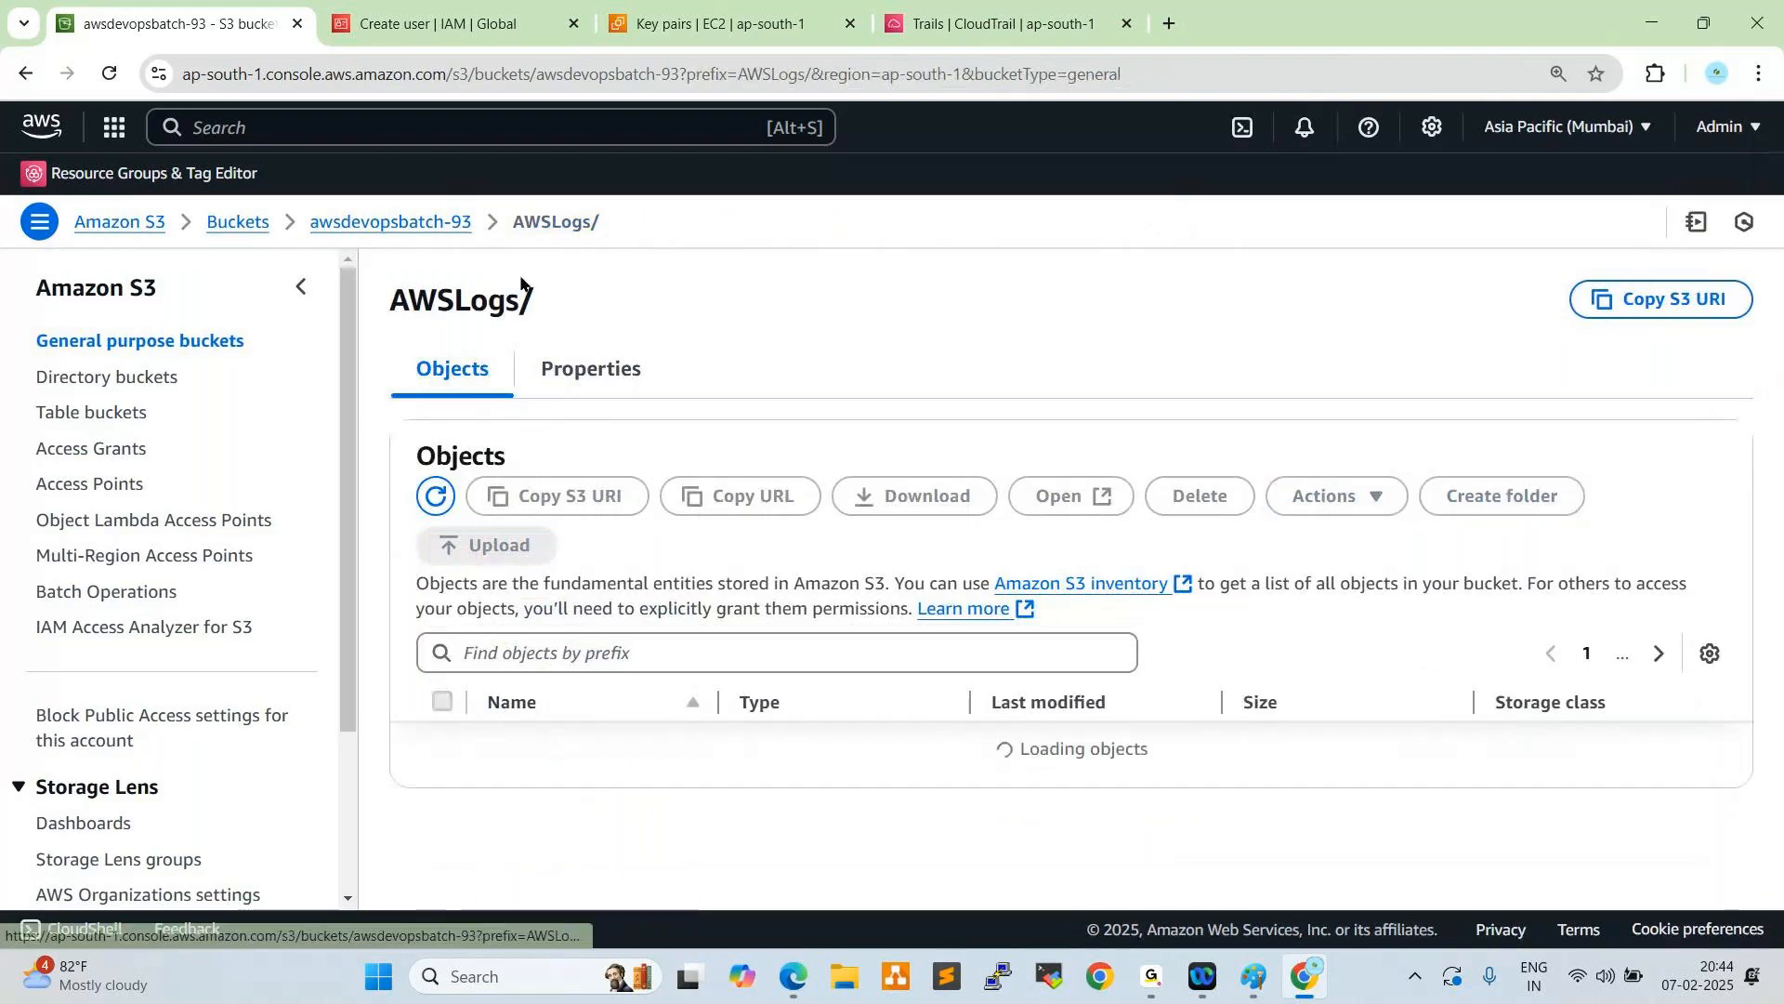
pyautogui.click(565, 742)
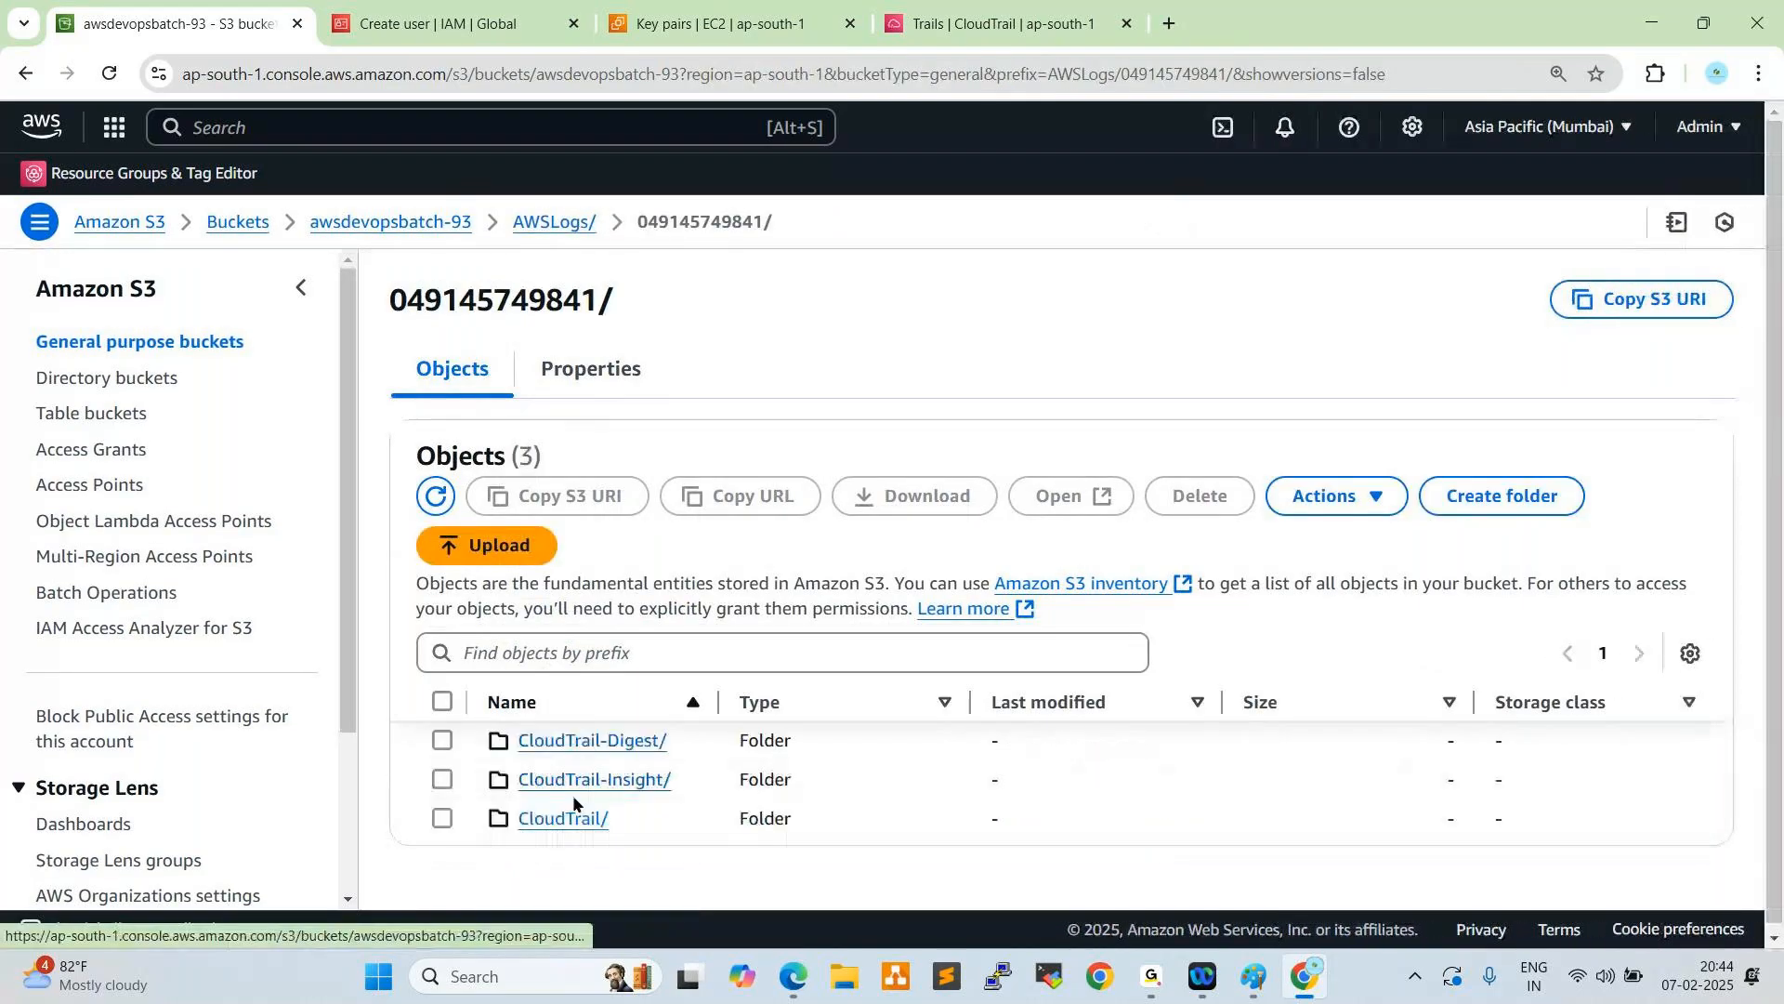
pyautogui.click(558, 815)
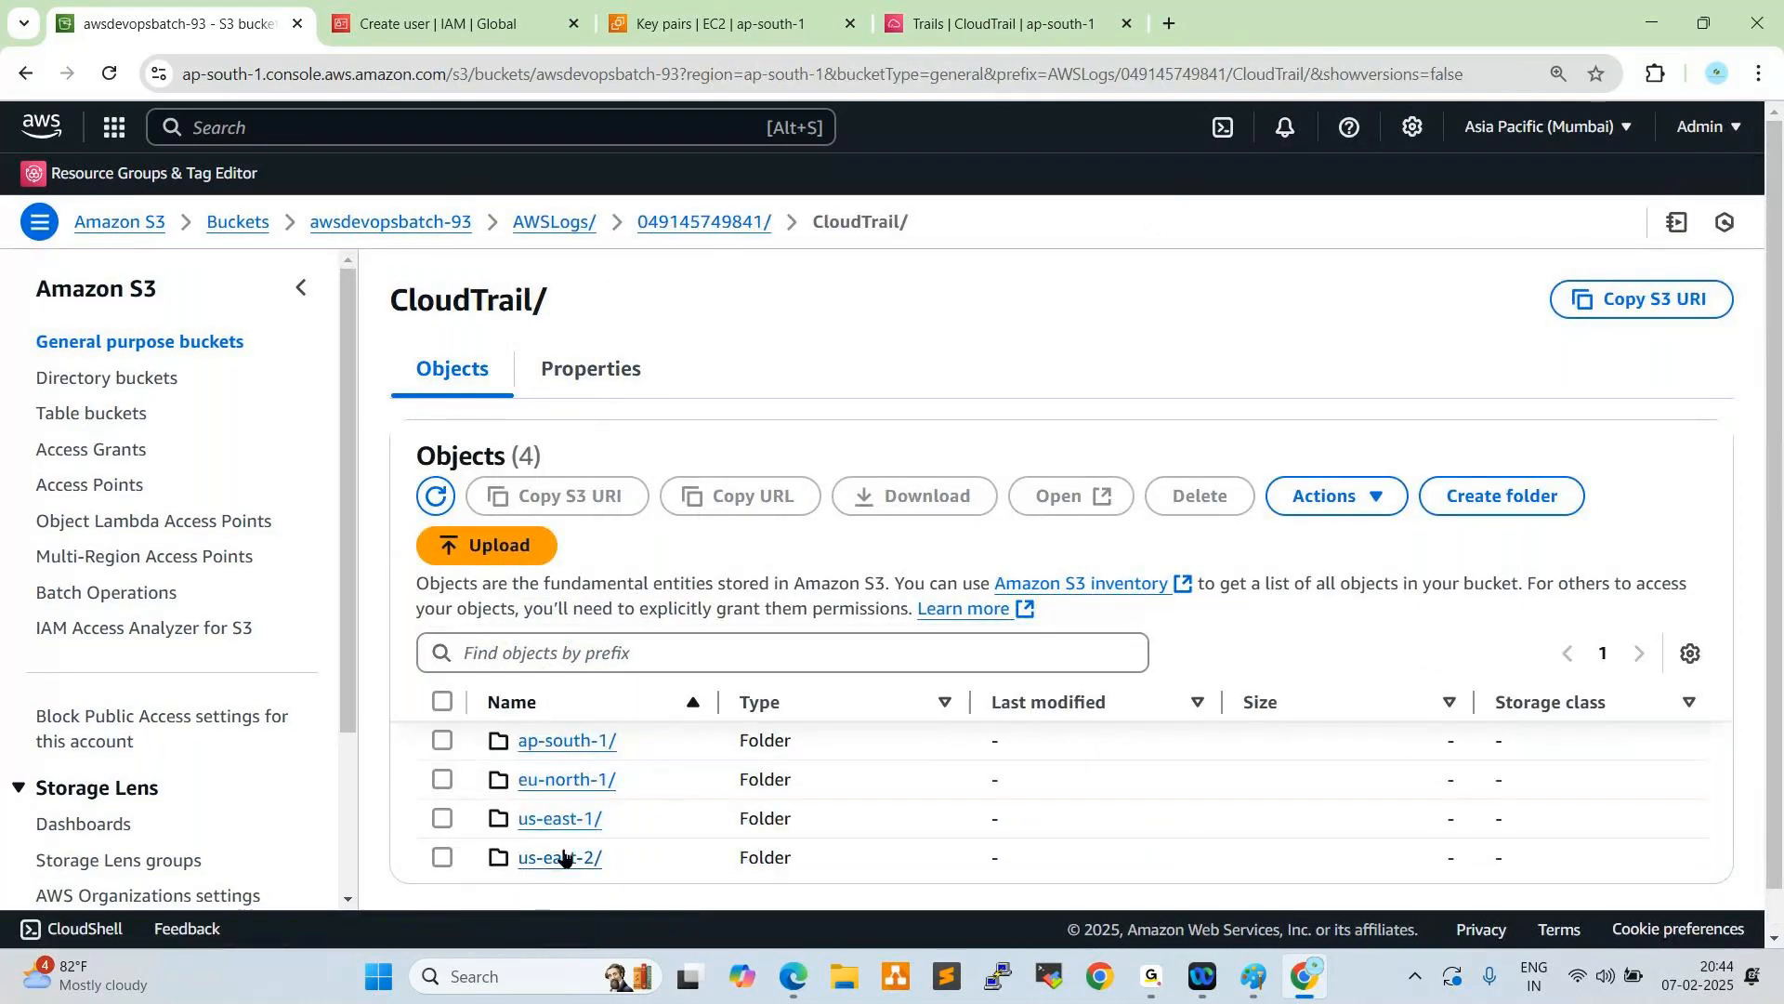
pyautogui.click(554, 742)
pyautogui.click(548, 741)
pyautogui.click(542, 743)
pyautogui.click(541, 743)
pyautogui.scroll(-10, 630, 697)
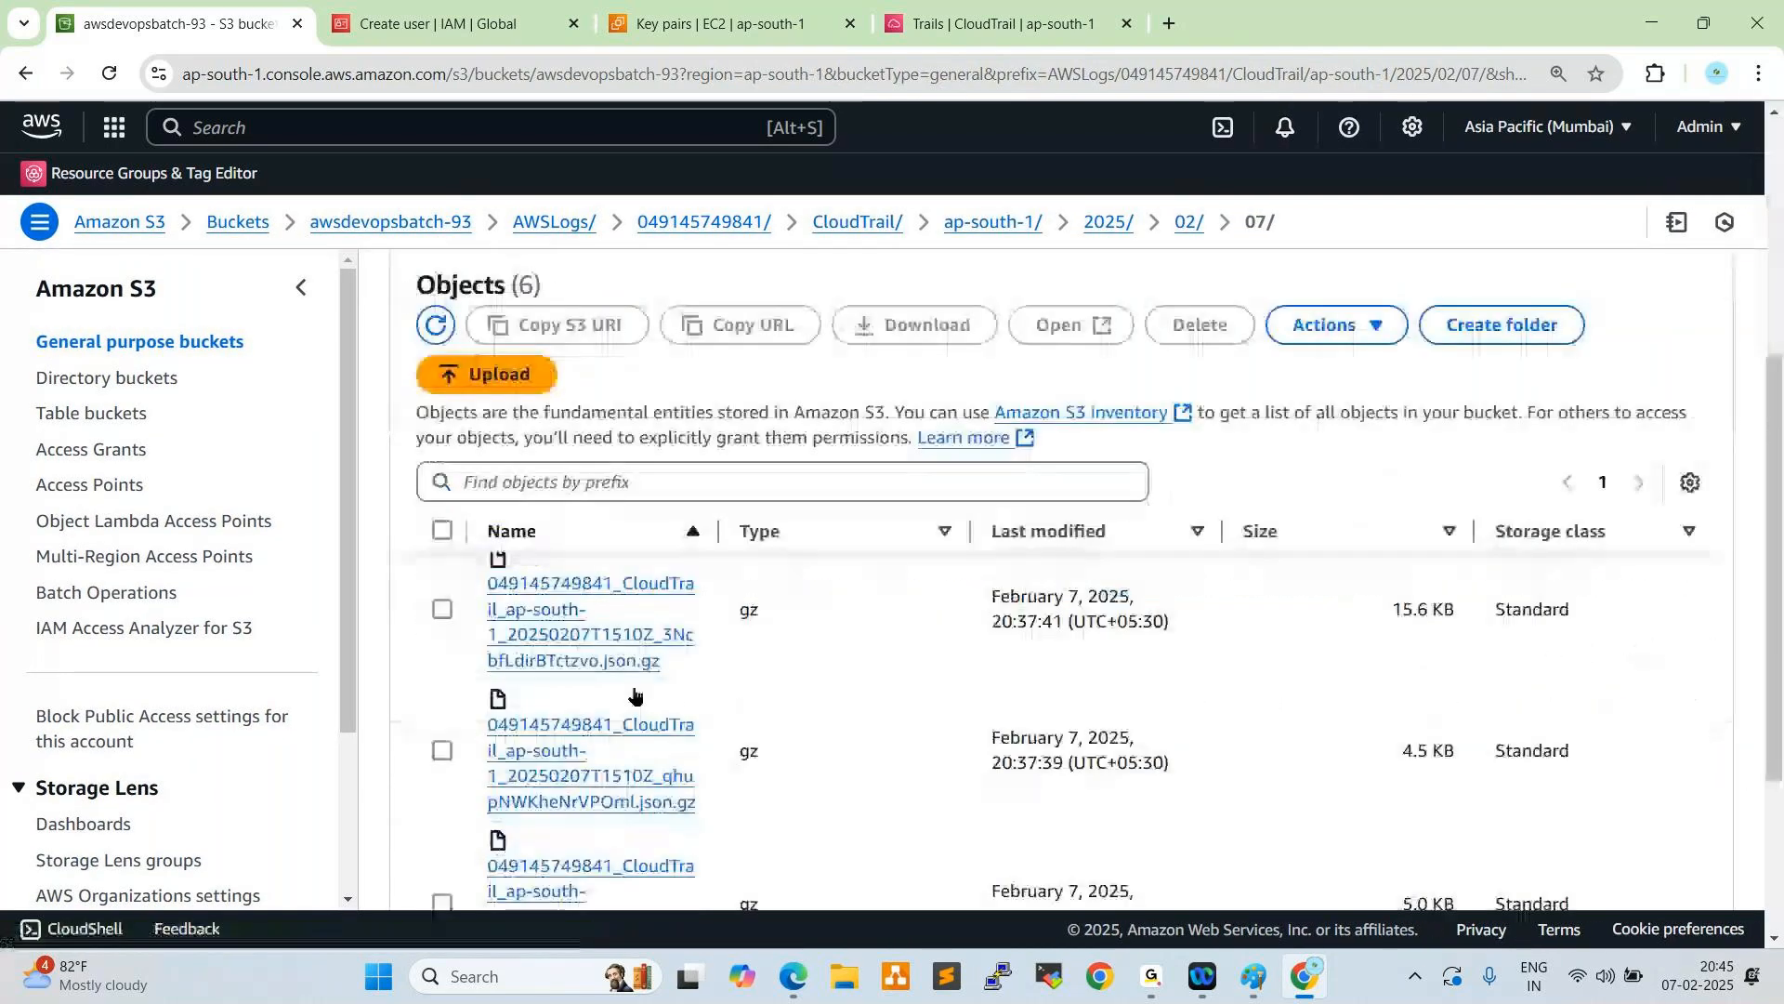
pyautogui.scroll(5, 610, 747)
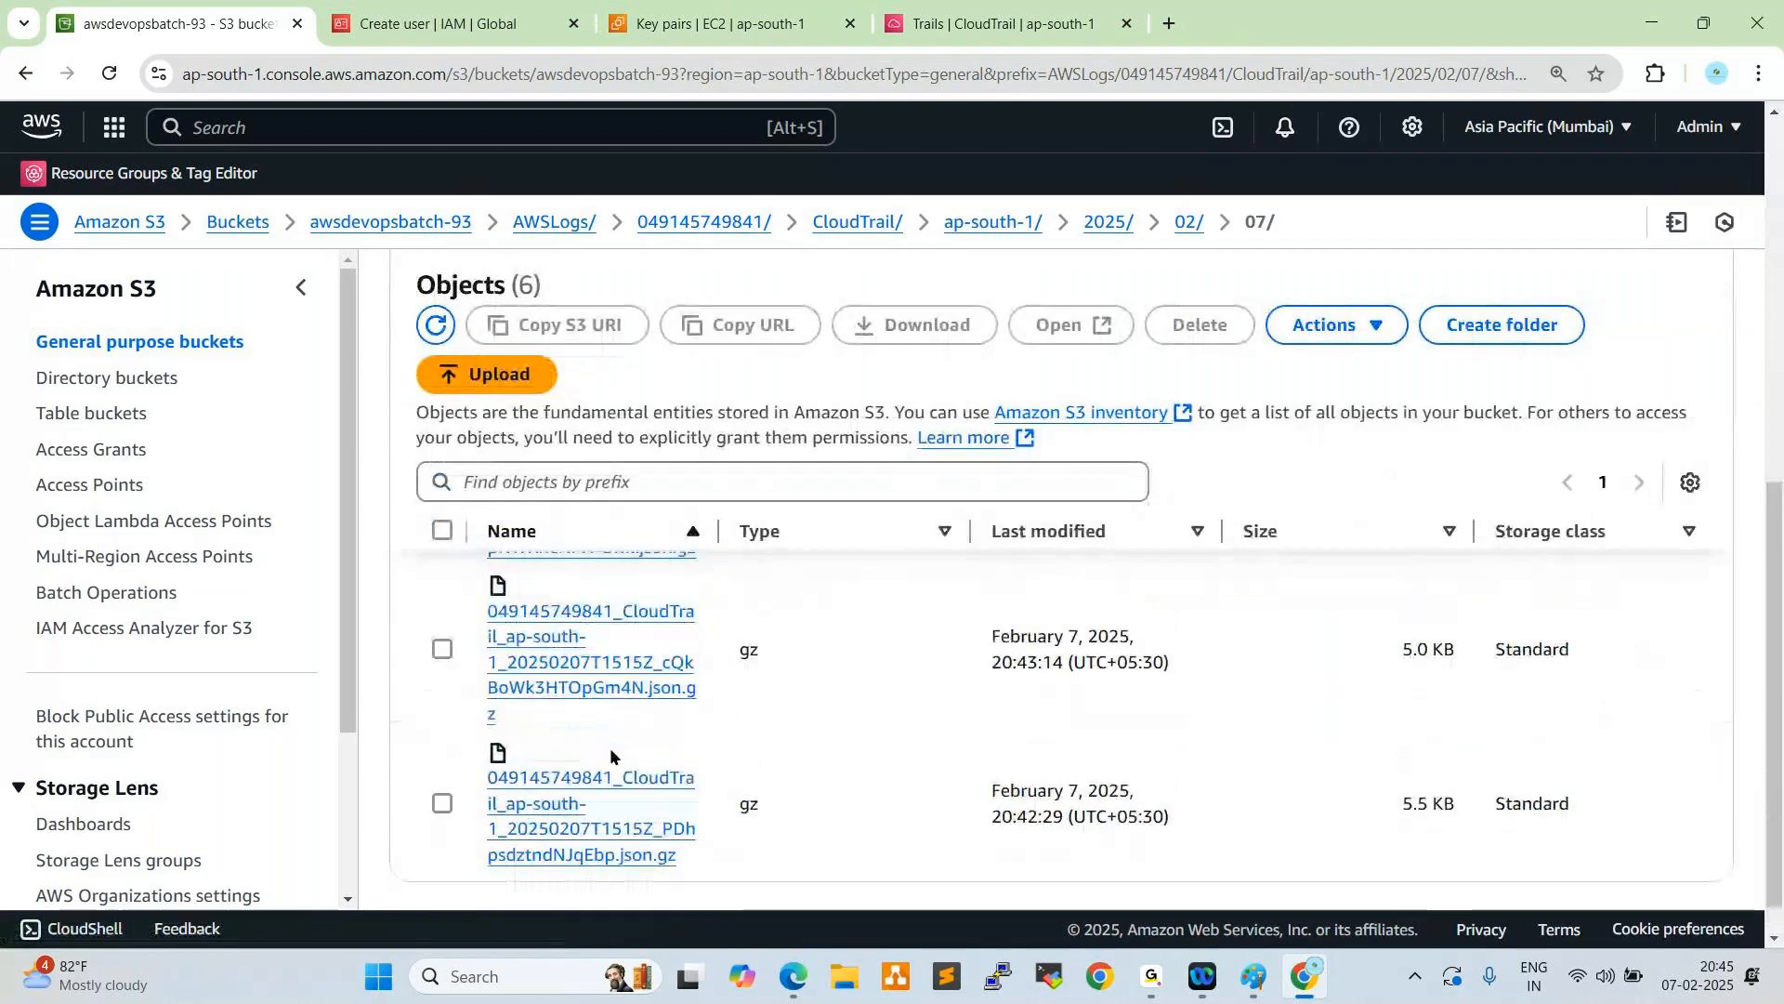
pyautogui.scroll(3, 609, 747)
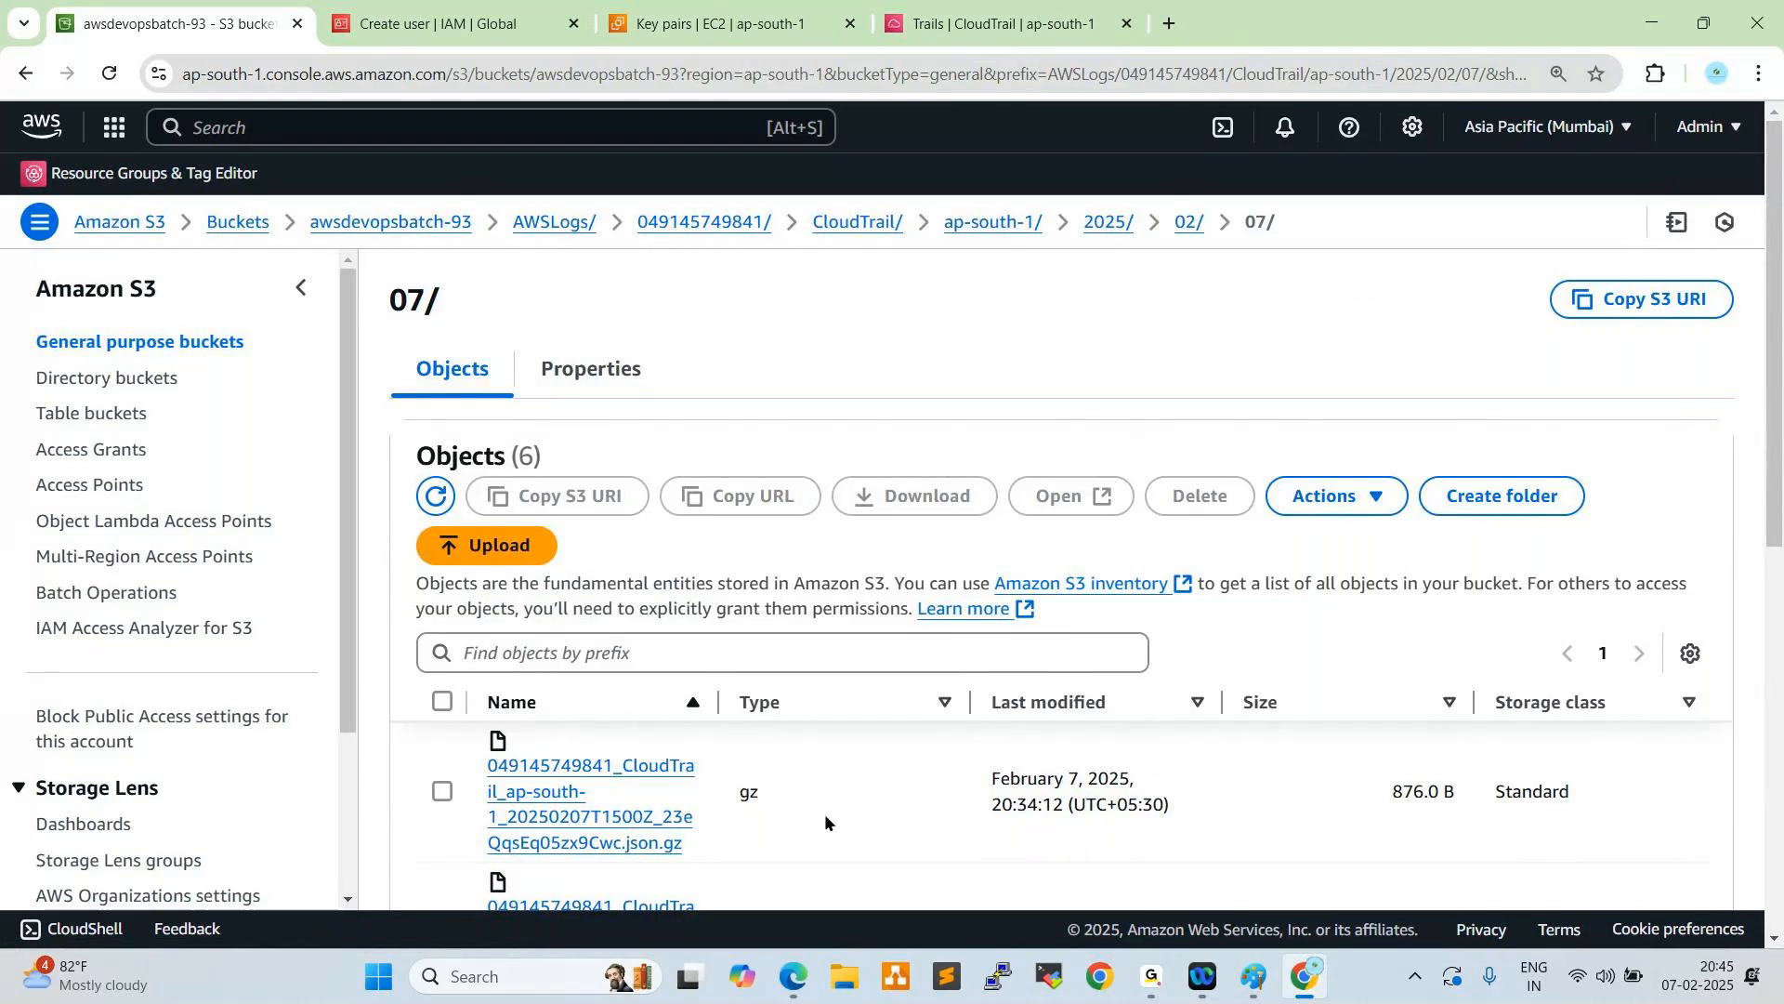
pyautogui.scroll(-5, 827, 811)
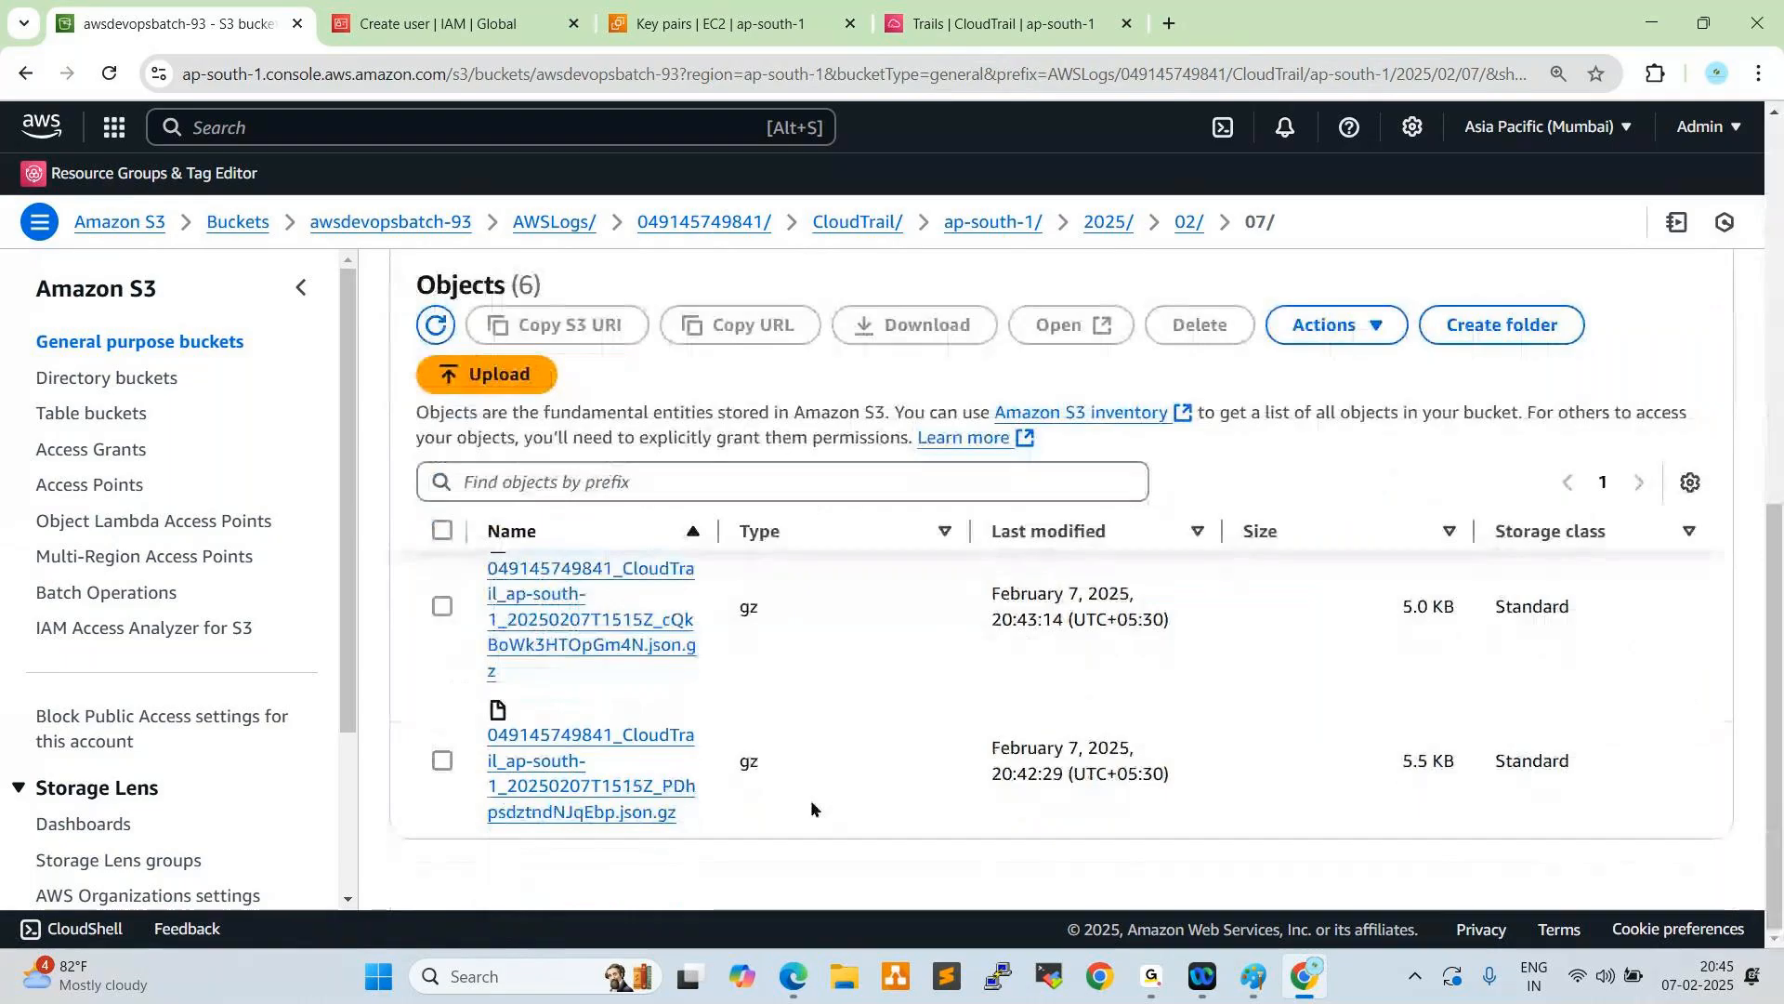
pyautogui.scroll(5, 812, 808)
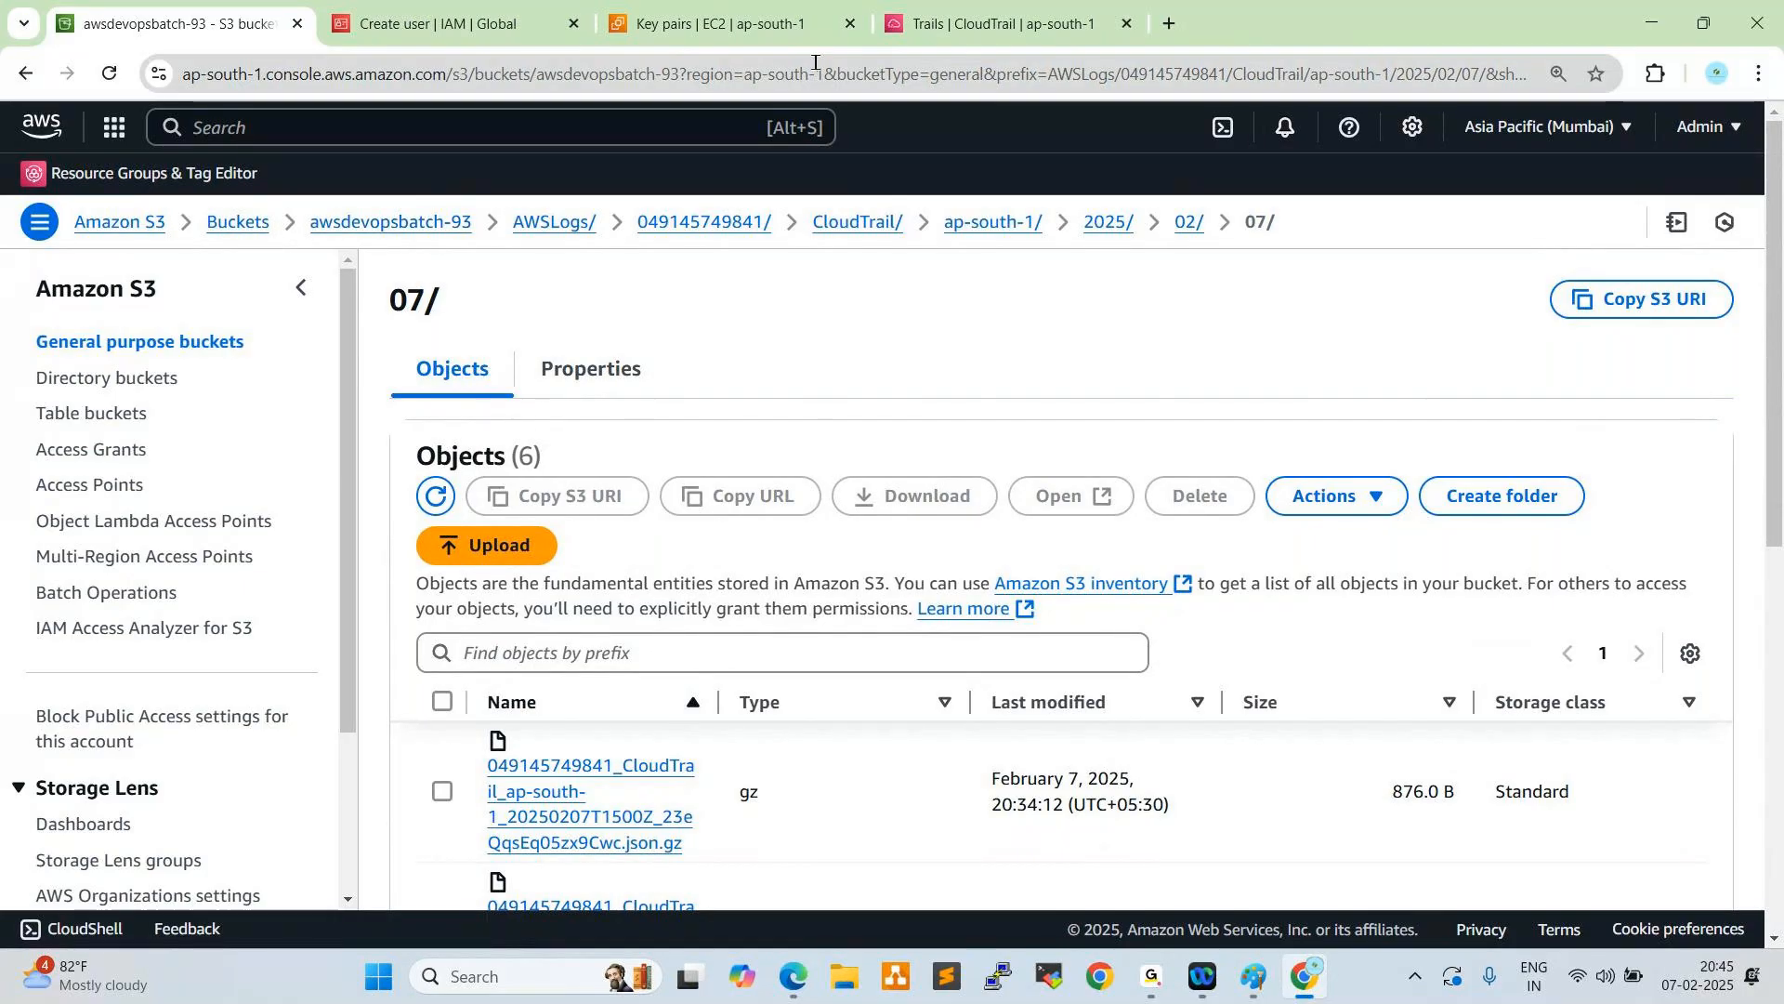
# - Switch back to CloudTrail and delete the Cloud-Trails trail, confirming the deletion
pyautogui.click(976, 24)
pyautogui.click(58, 623)
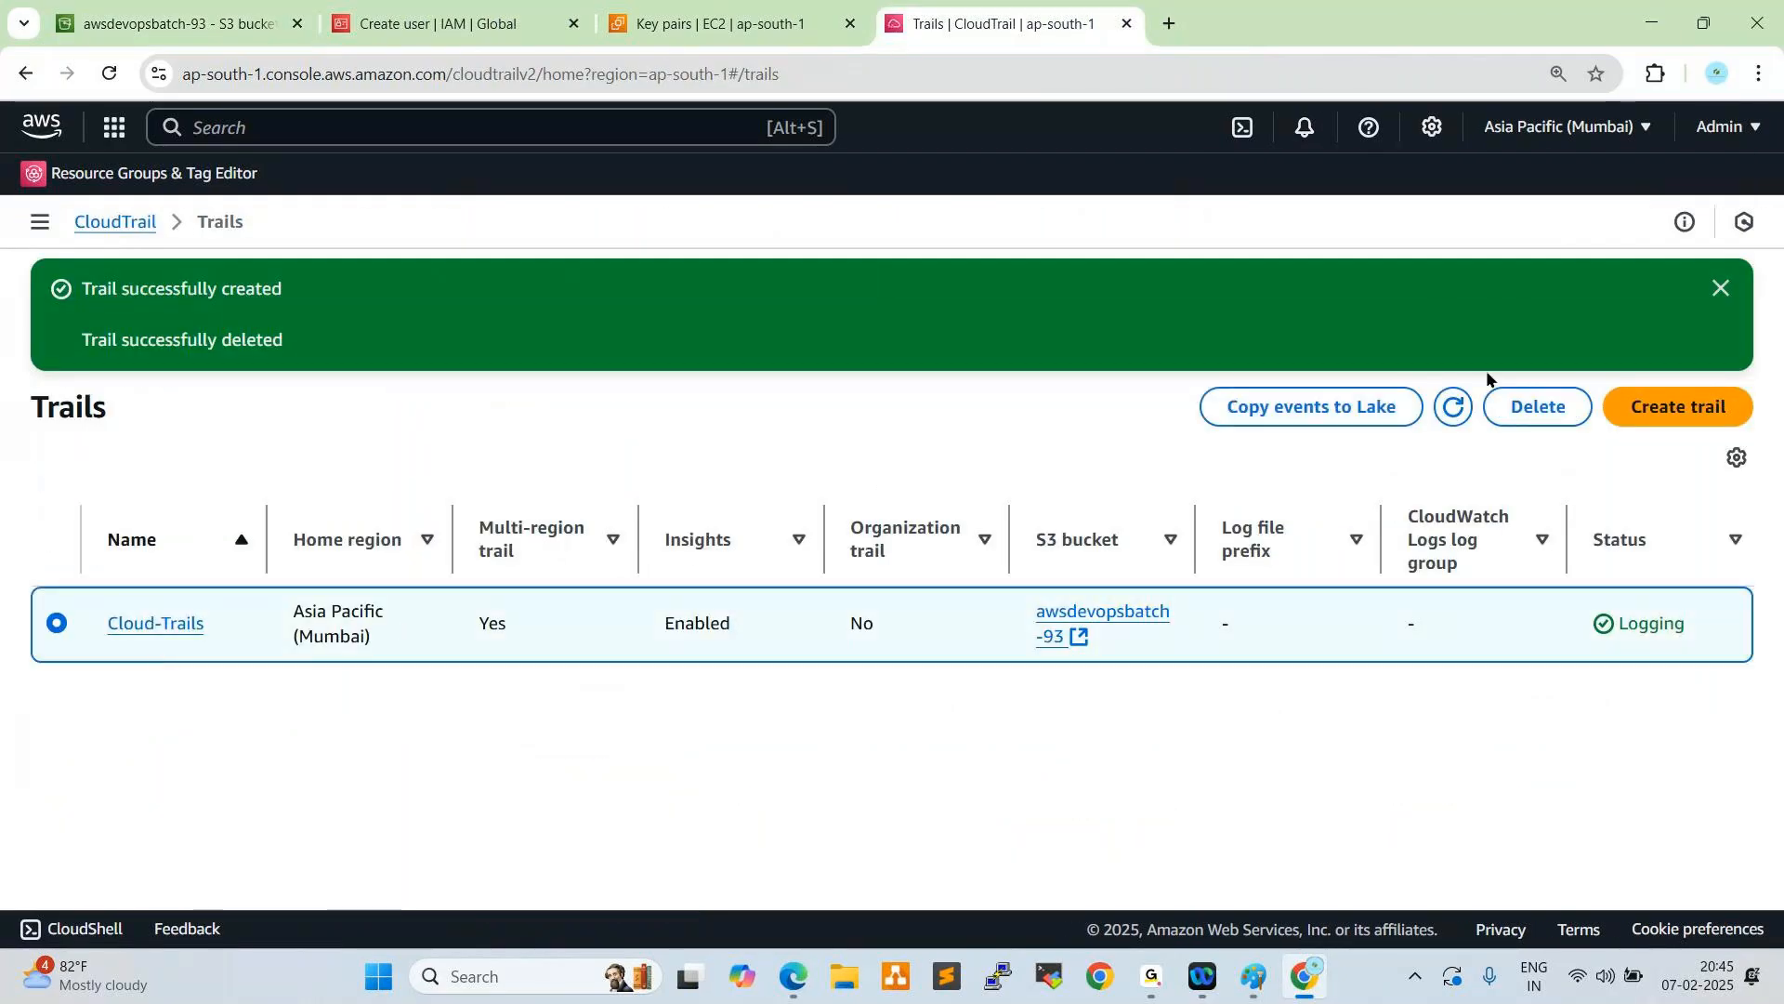
pyautogui.click(1545, 410)
pyautogui.click(1195, 598)
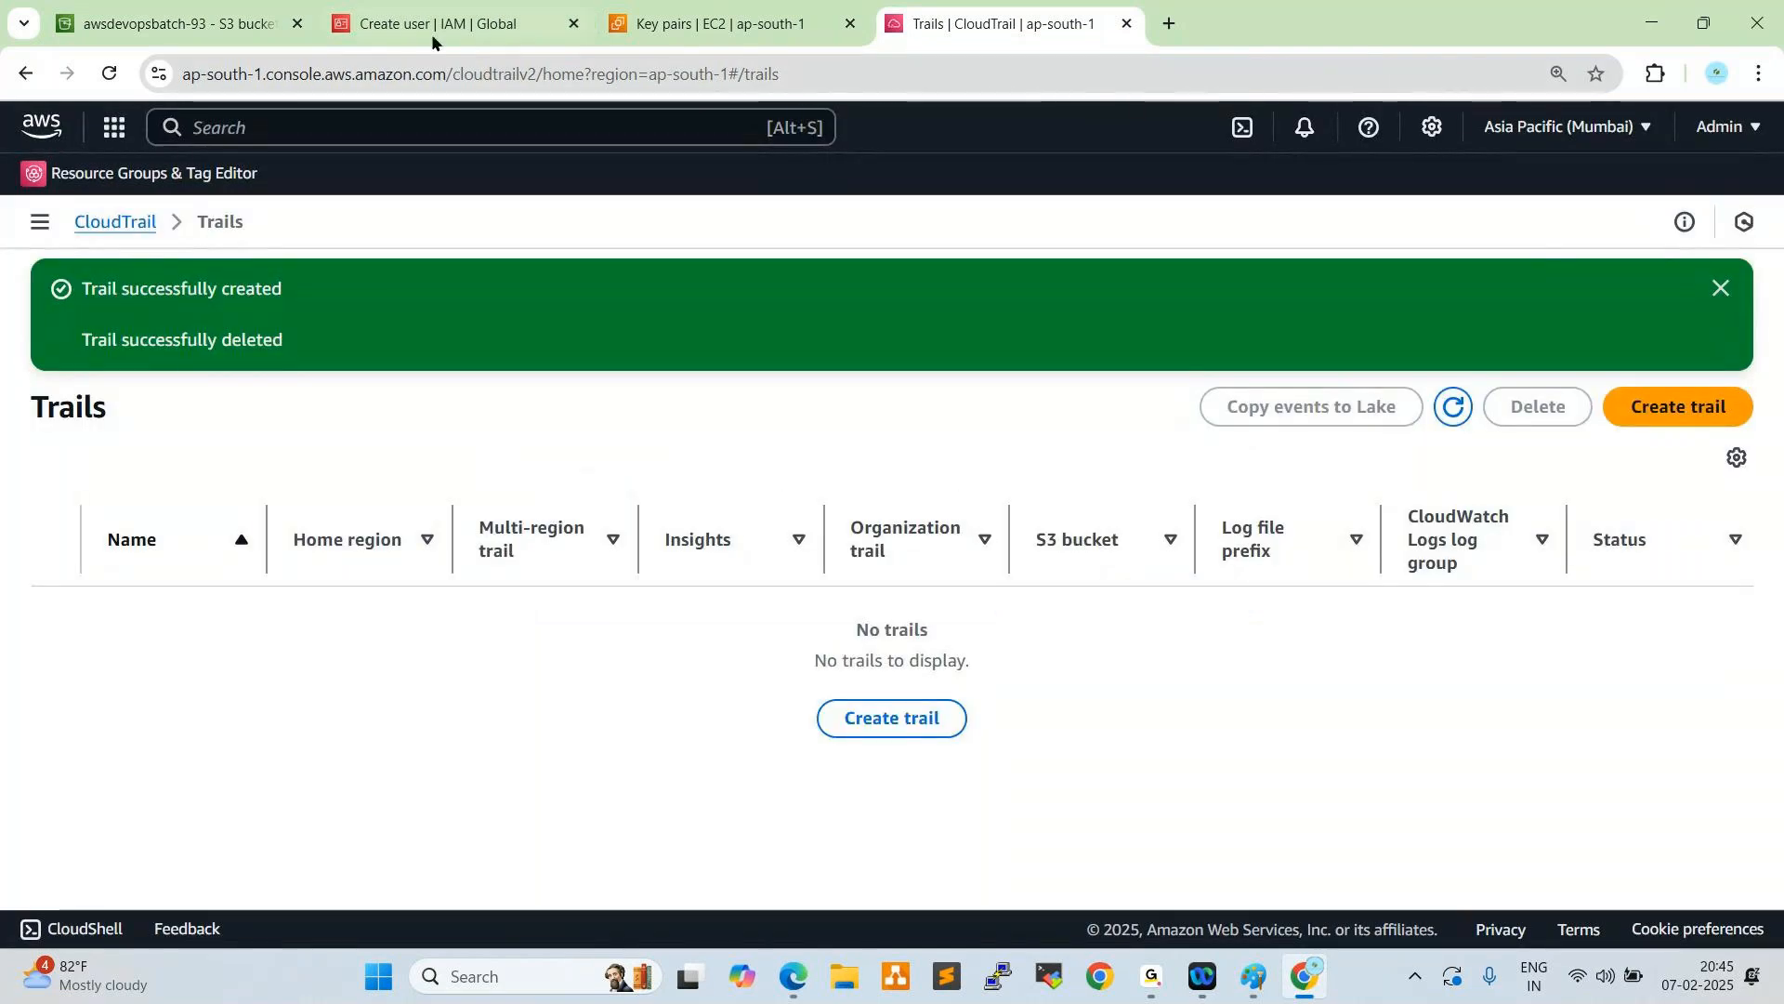
# - Return to the S3 bucket list and open the top level of the awsdevopsbatch-93 bucket
pyautogui.click(227, 20)
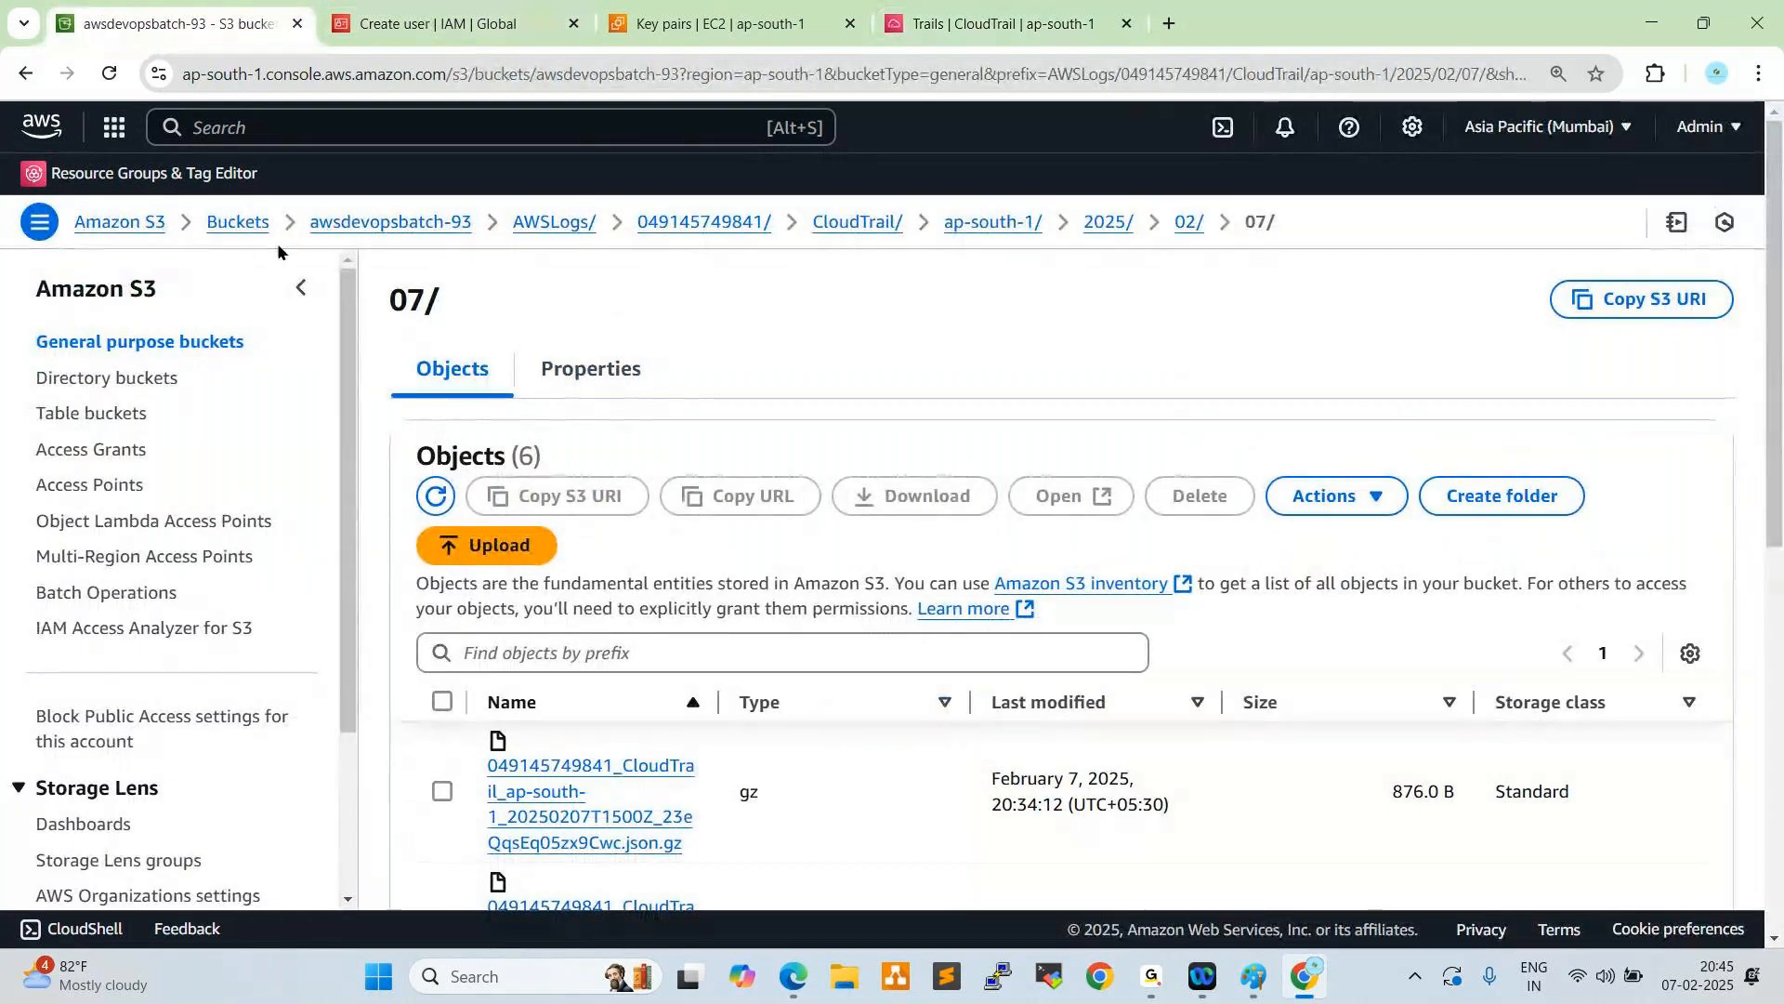
pyautogui.click(243, 223)
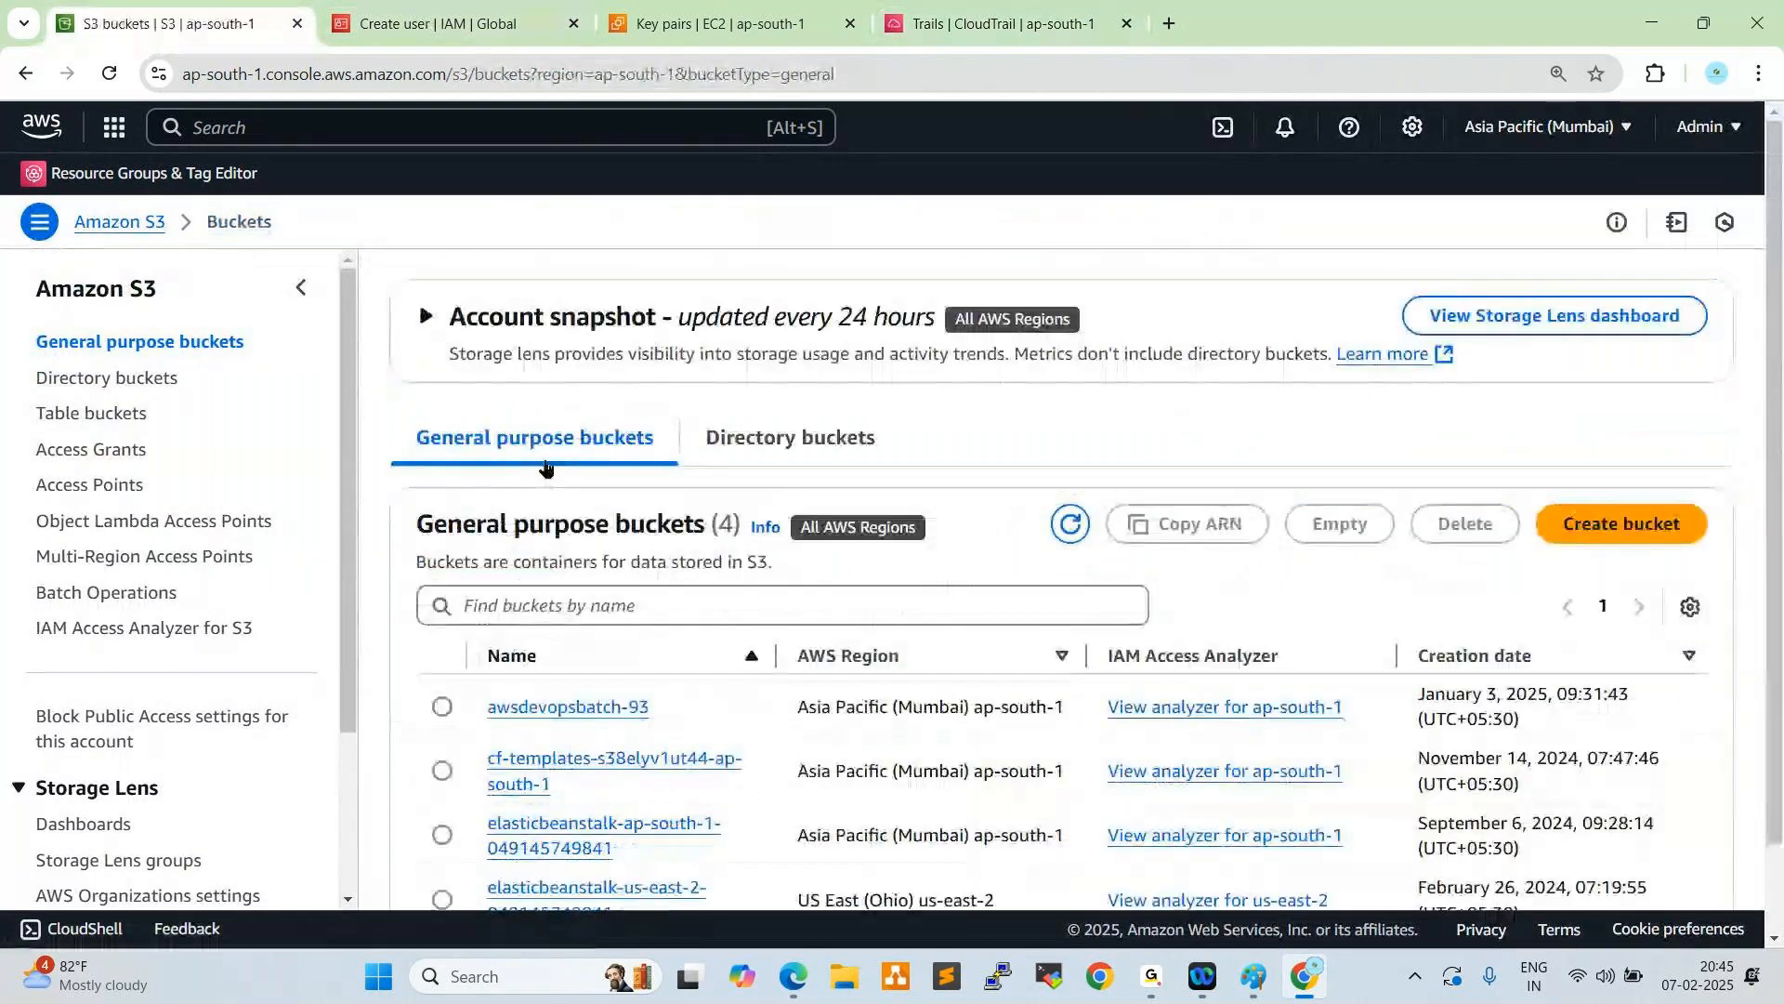
pyautogui.click(523, 711)
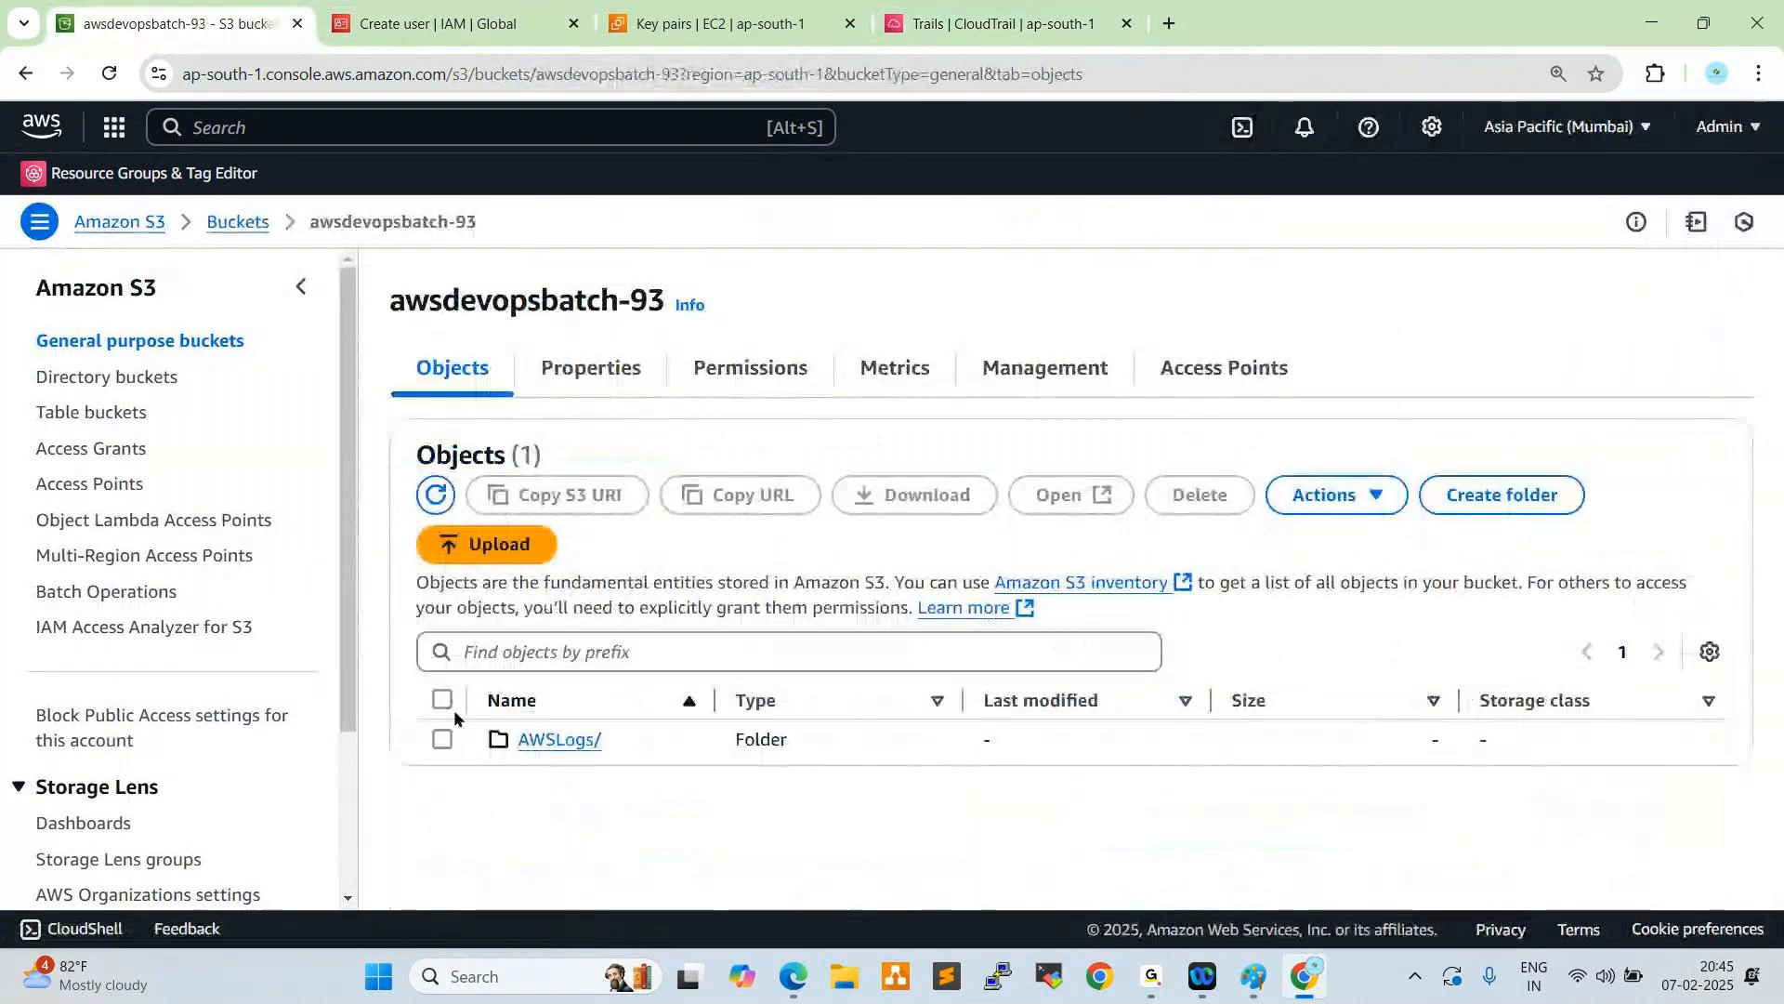
# - Delete the AWSLogs/ folder from the bucket, confirming with the text "permanently delete", and close the deletion summary
pyautogui.click(521, 757)
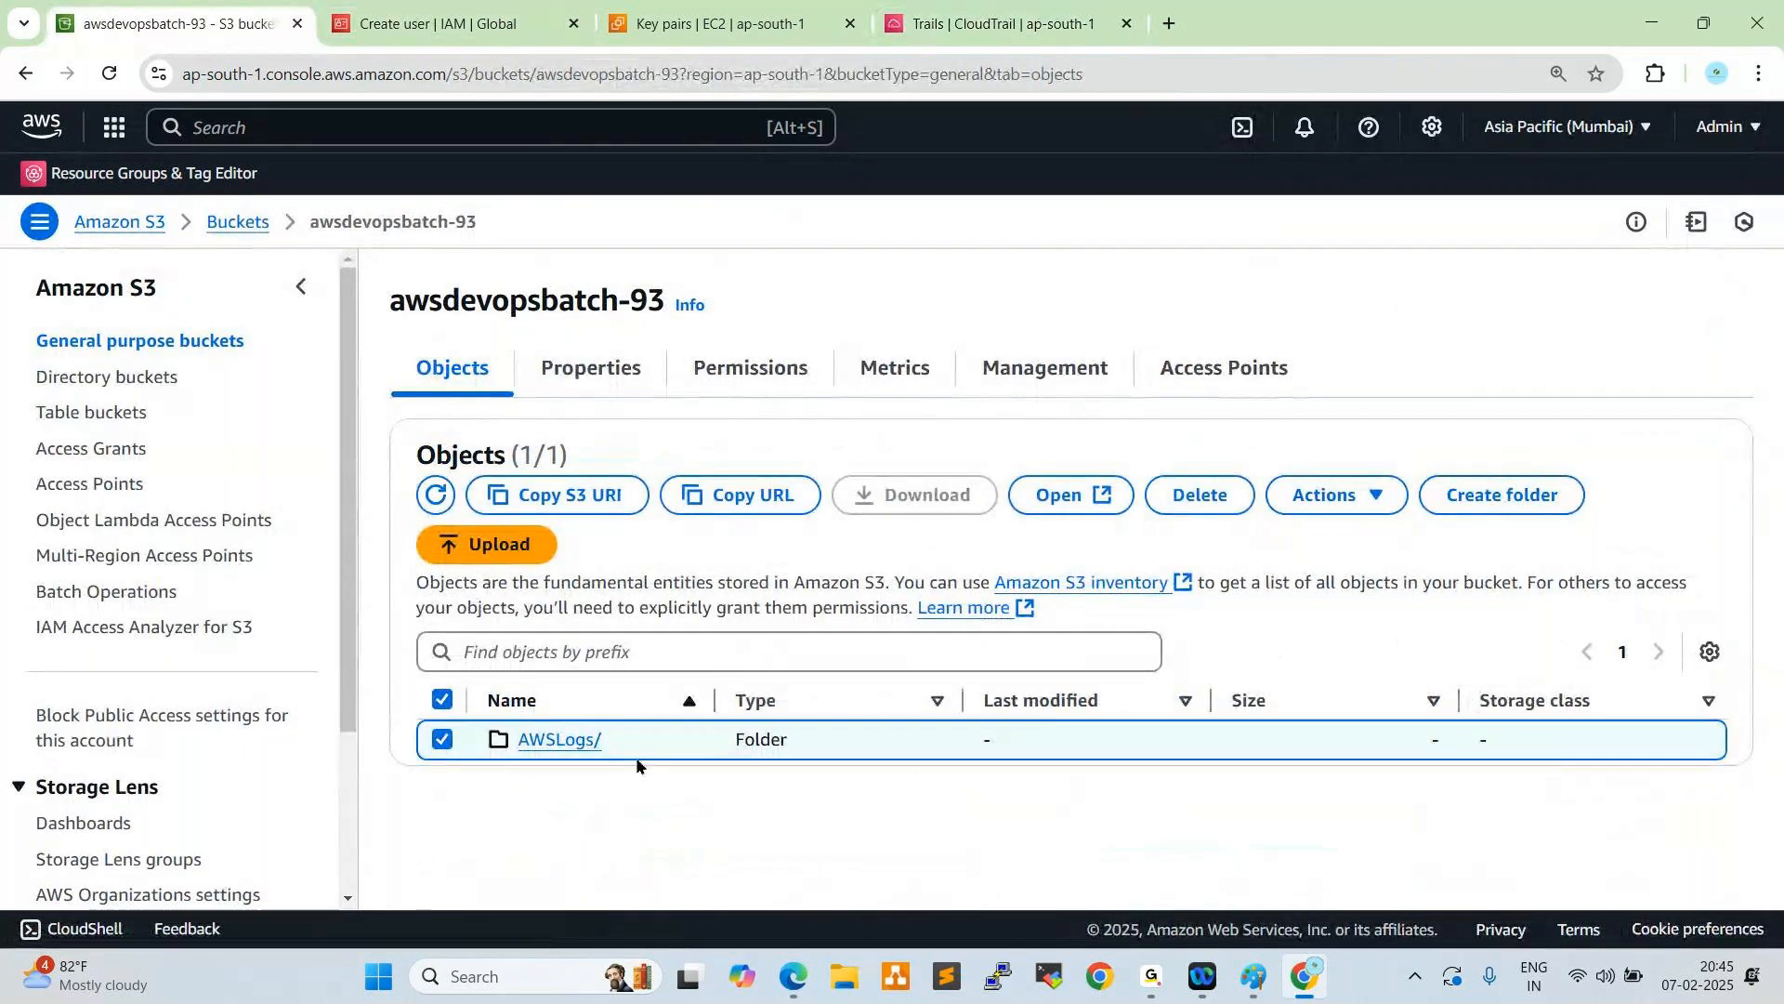
pyautogui.click(1167, 510)
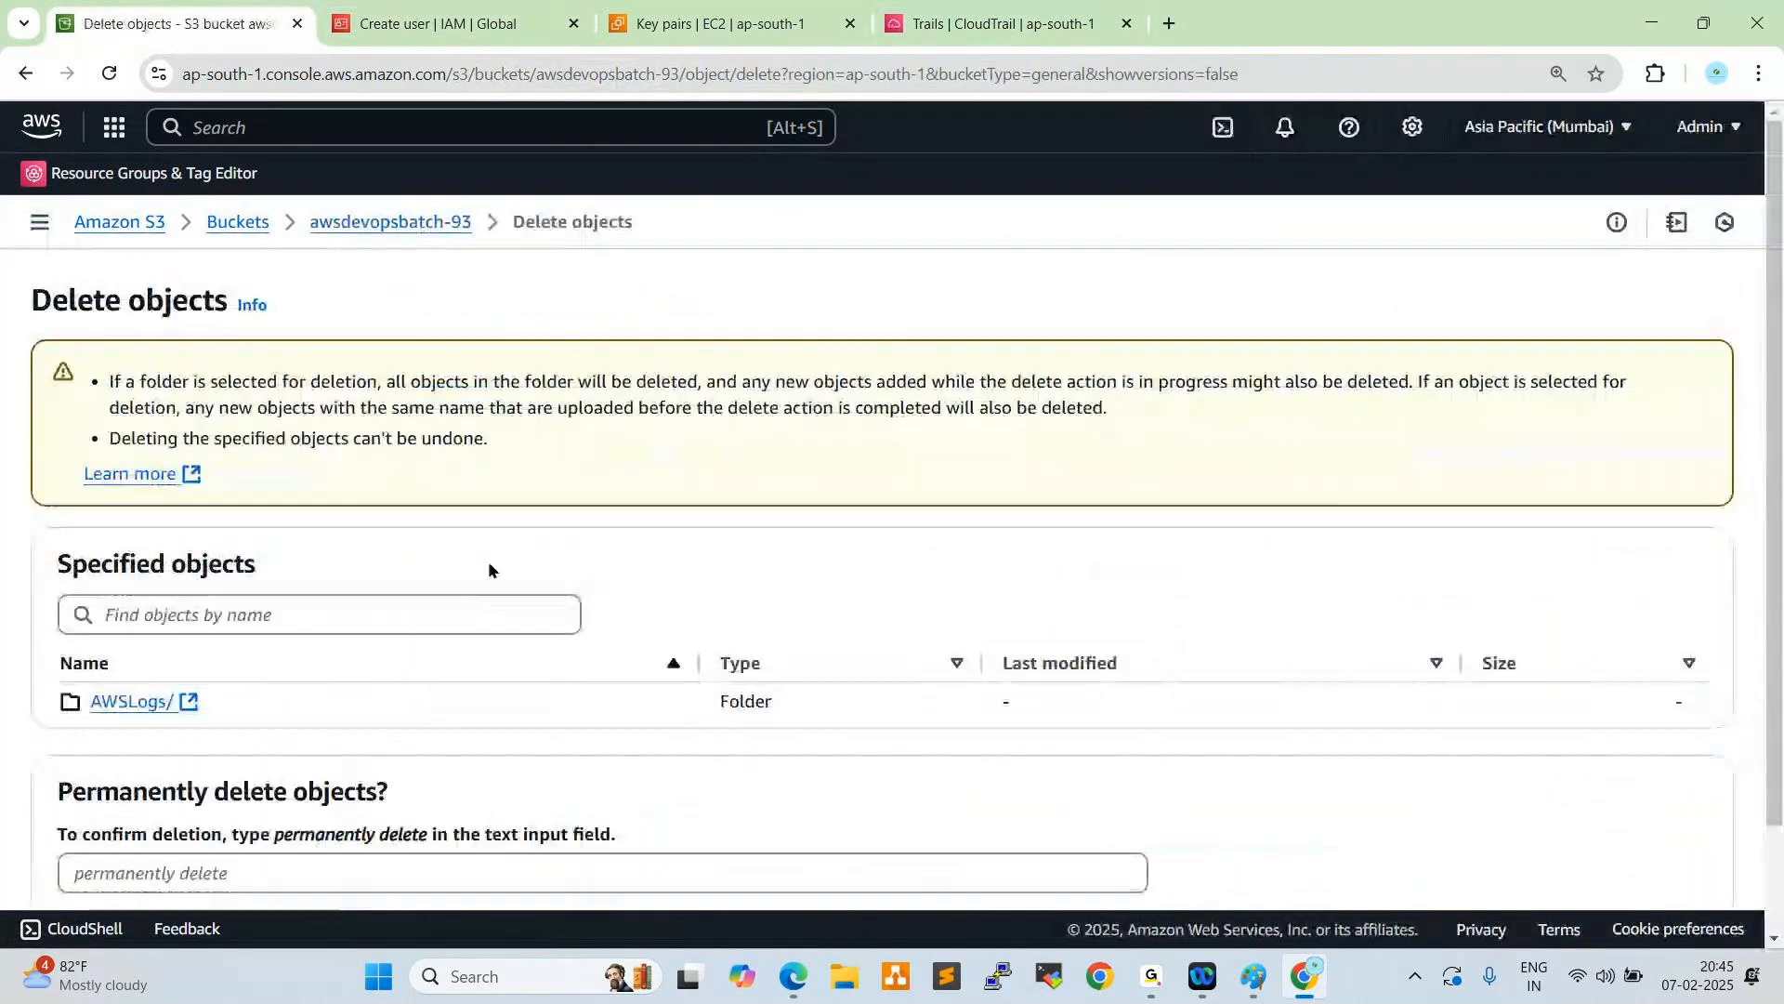
pyautogui.scroll(-2, 410, 626)
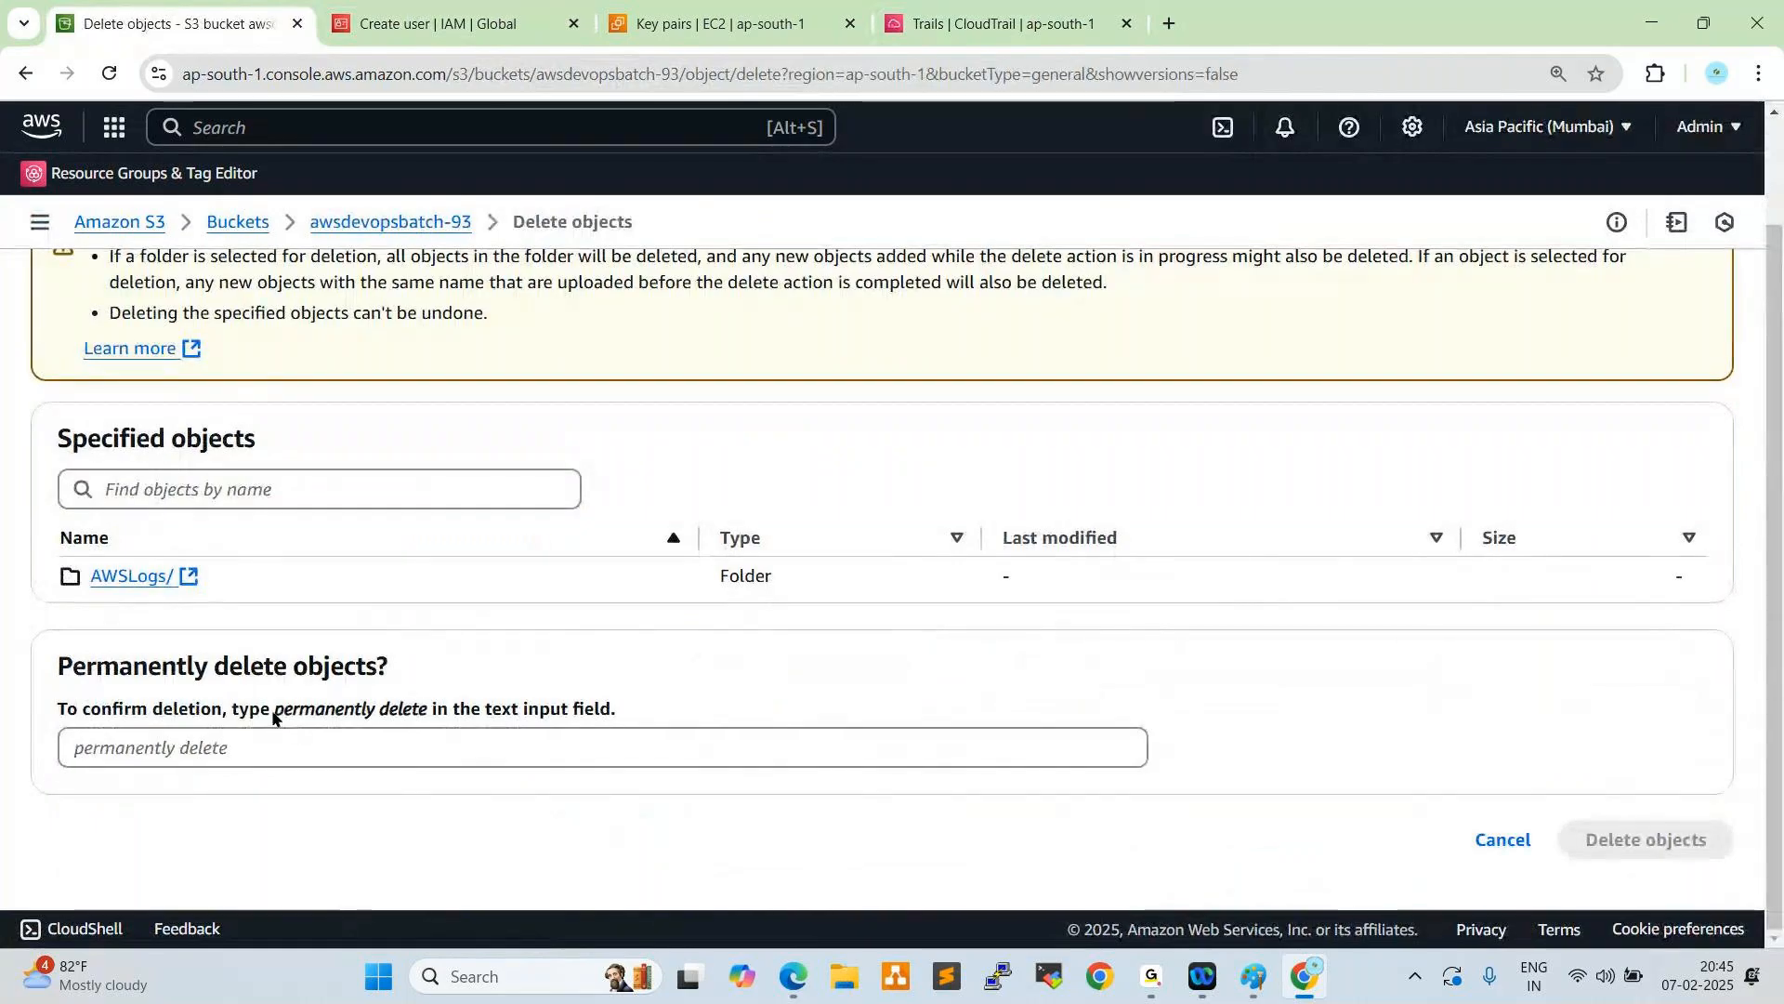
pyautogui.moveTo(273, 712); pyautogui.dragTo(425, 714)
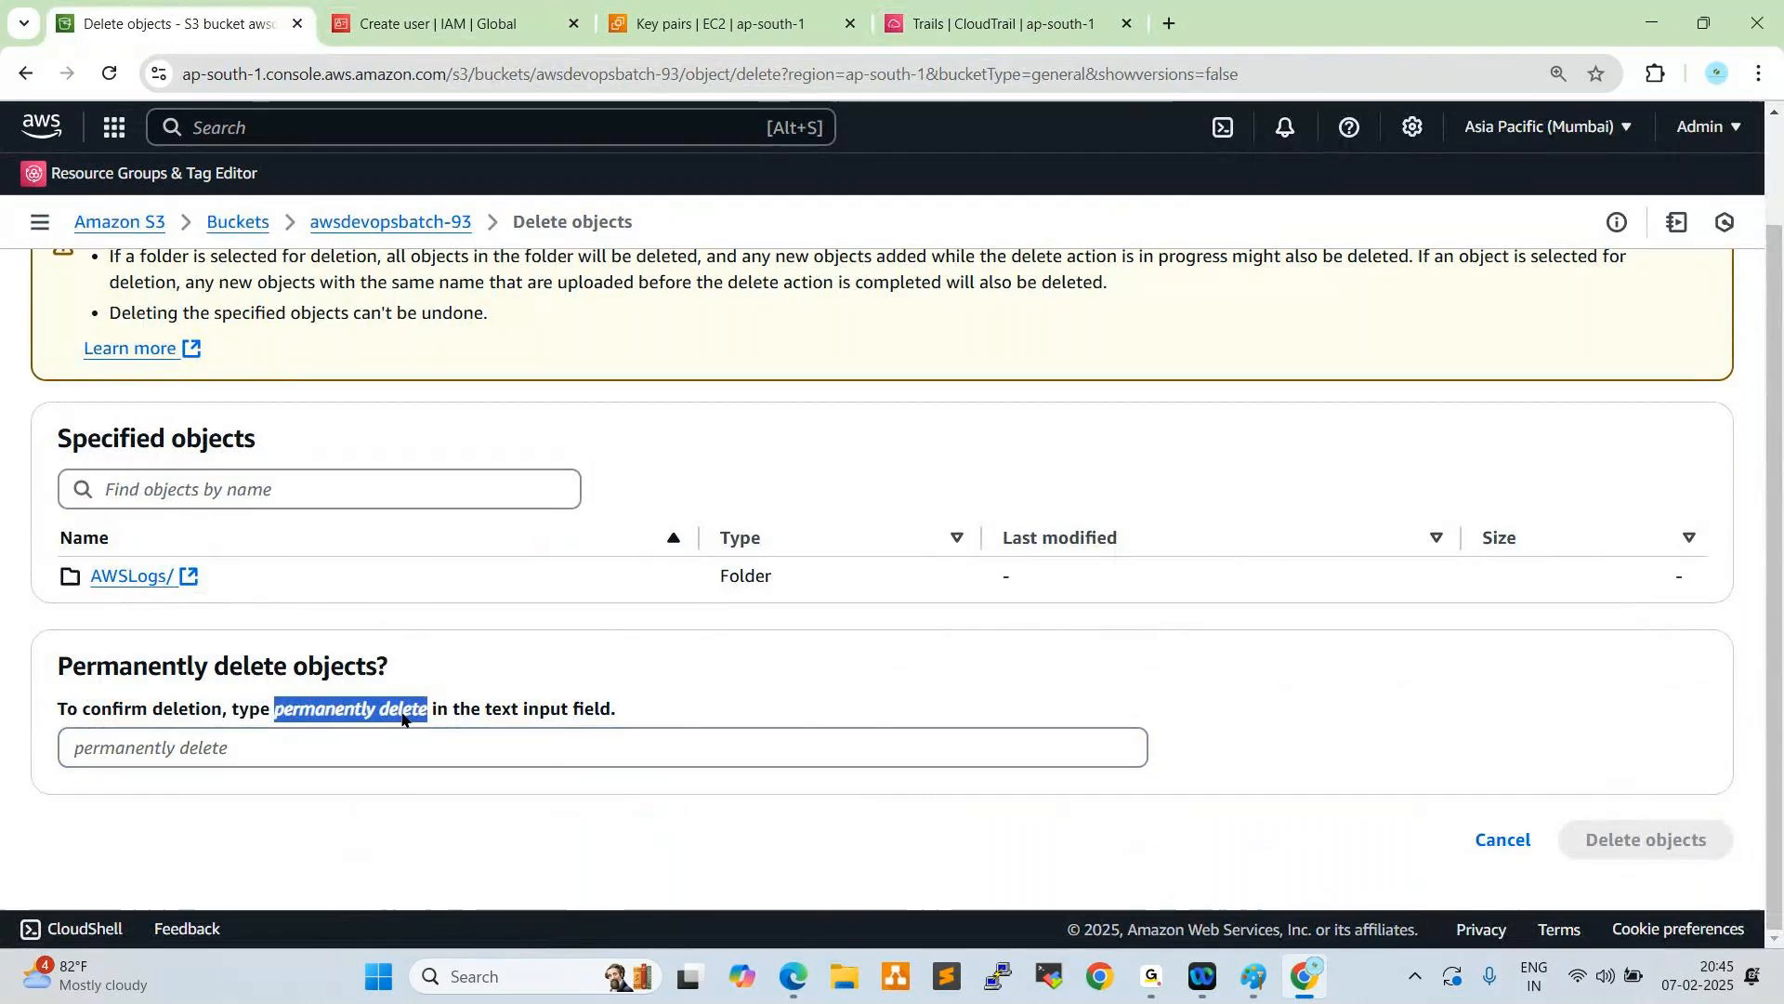
pyautogui.rightClick(406, 712)
pyautogui.click(461, 499)
pyautogui.click(322, 750)
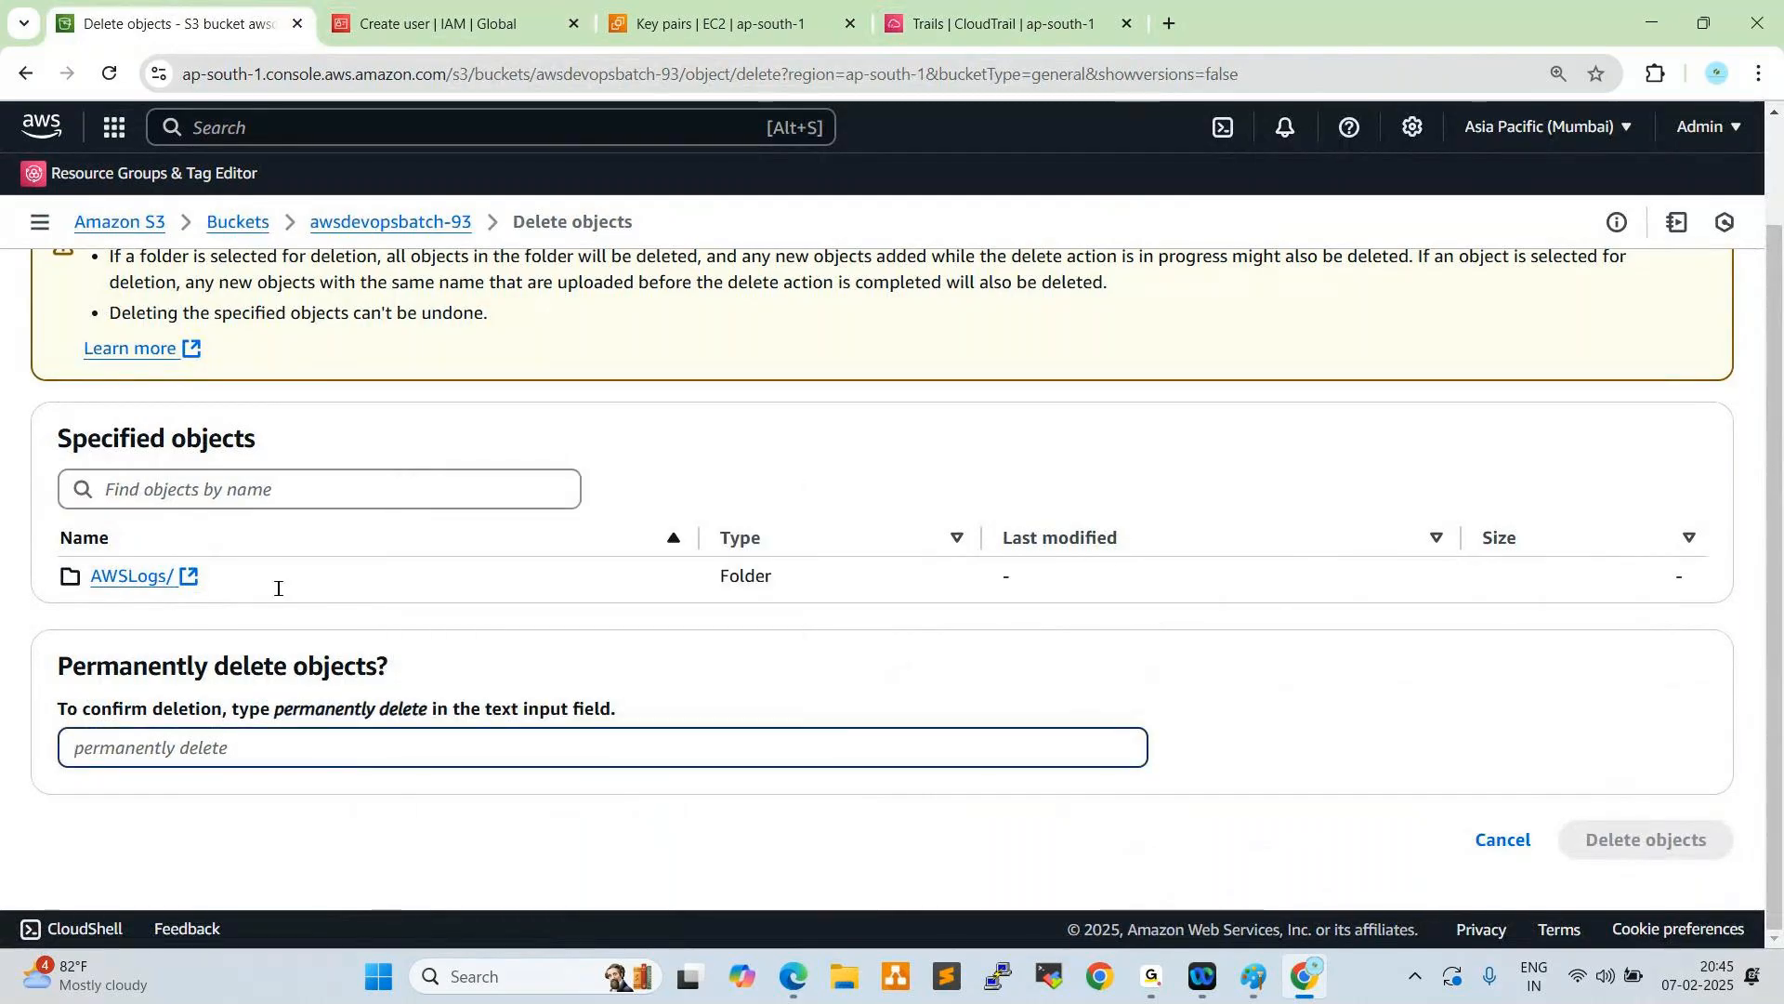
pyautogui.hotkey('ctrl', 'v')
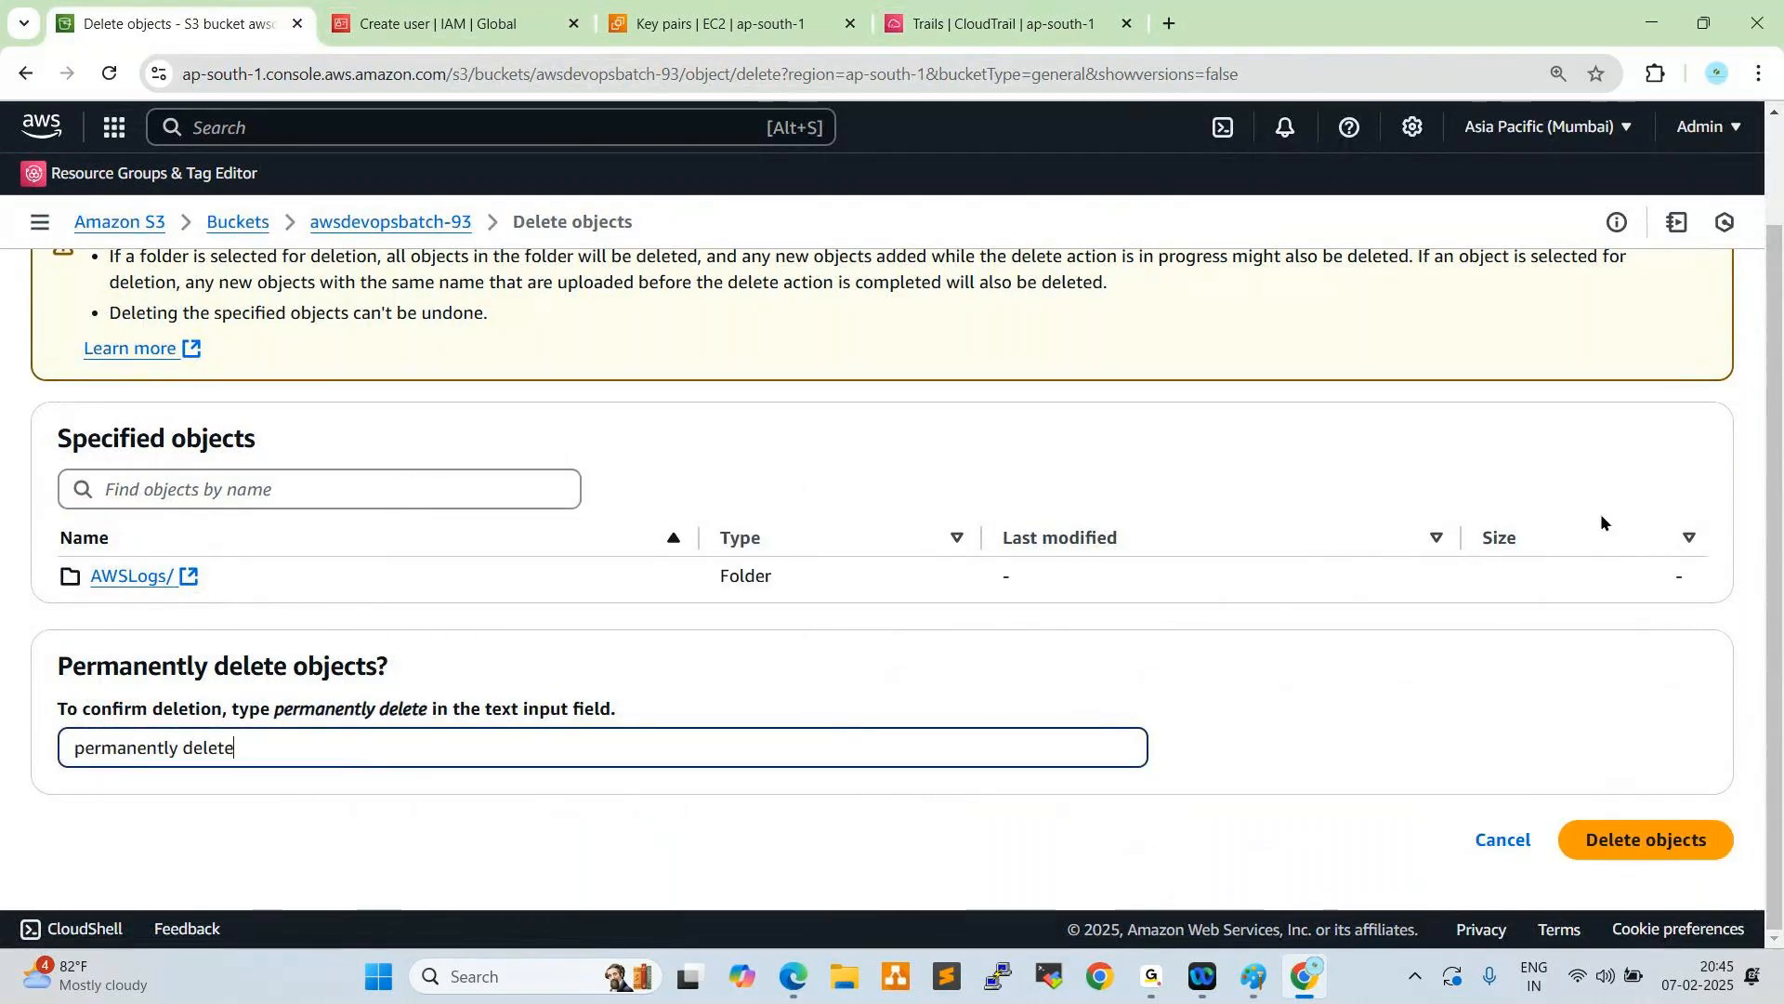
pyautogui.click(1612, 839)
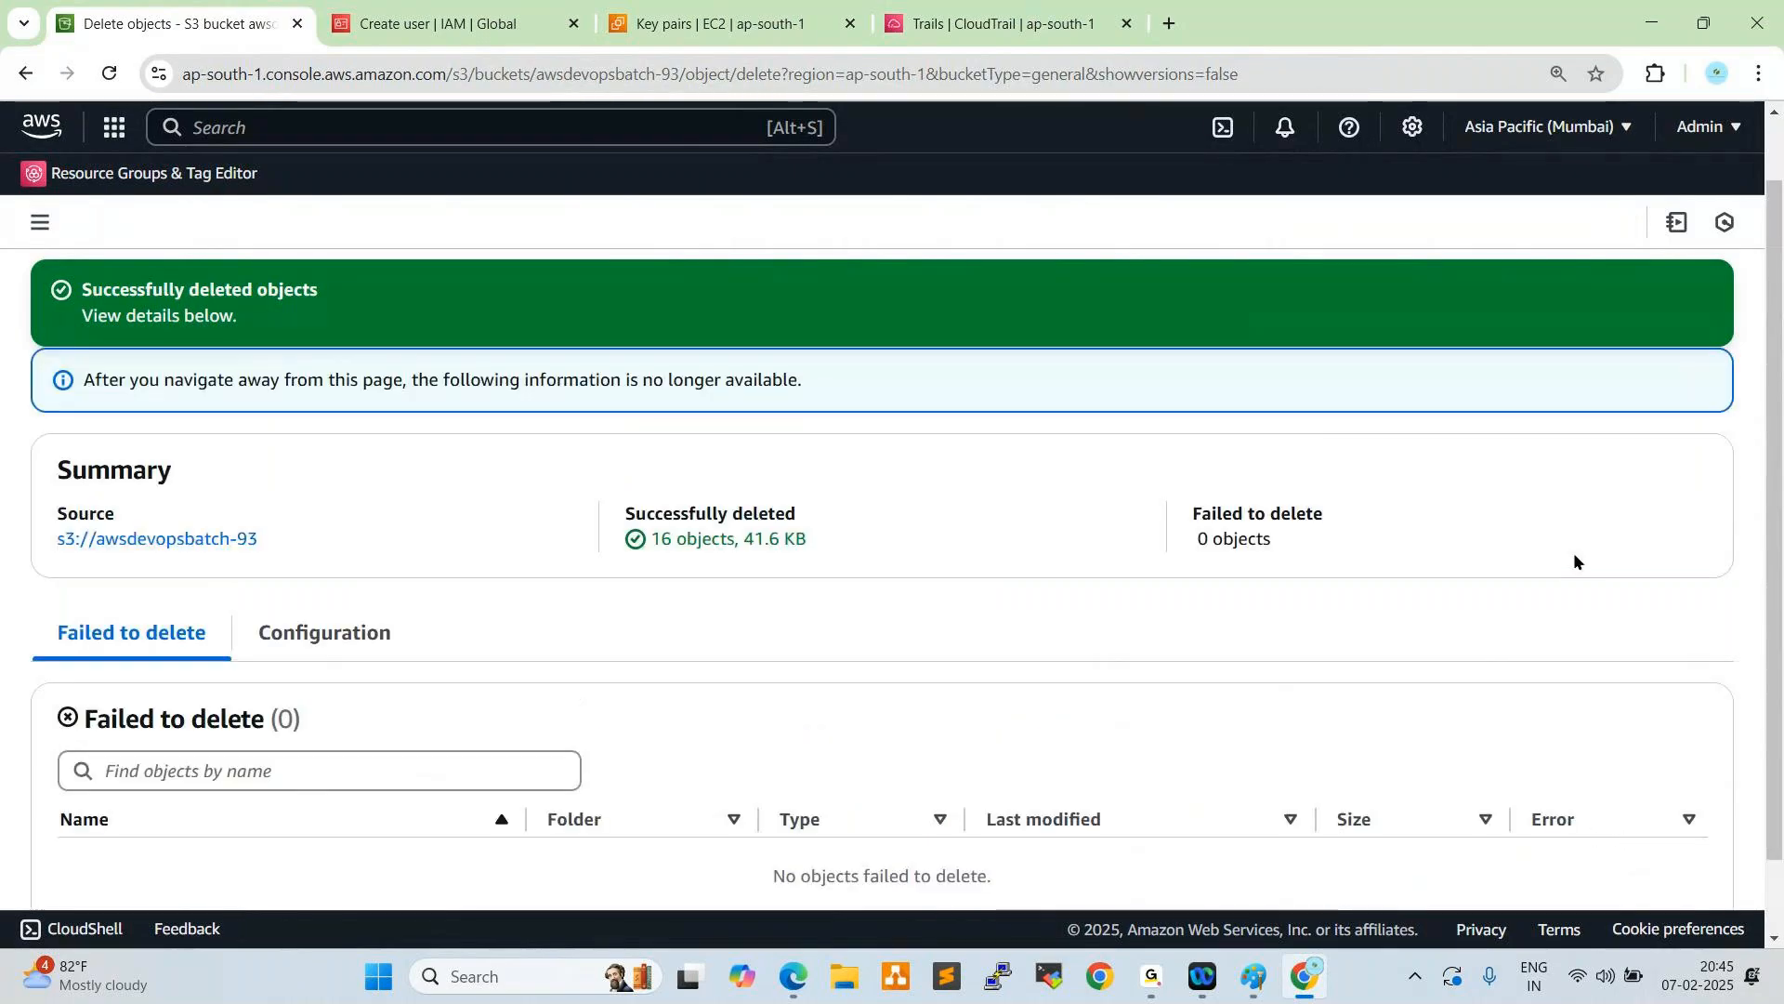
pyautogui.scroll(2, 1574, 552)
pyautogui.click(1678, 385)
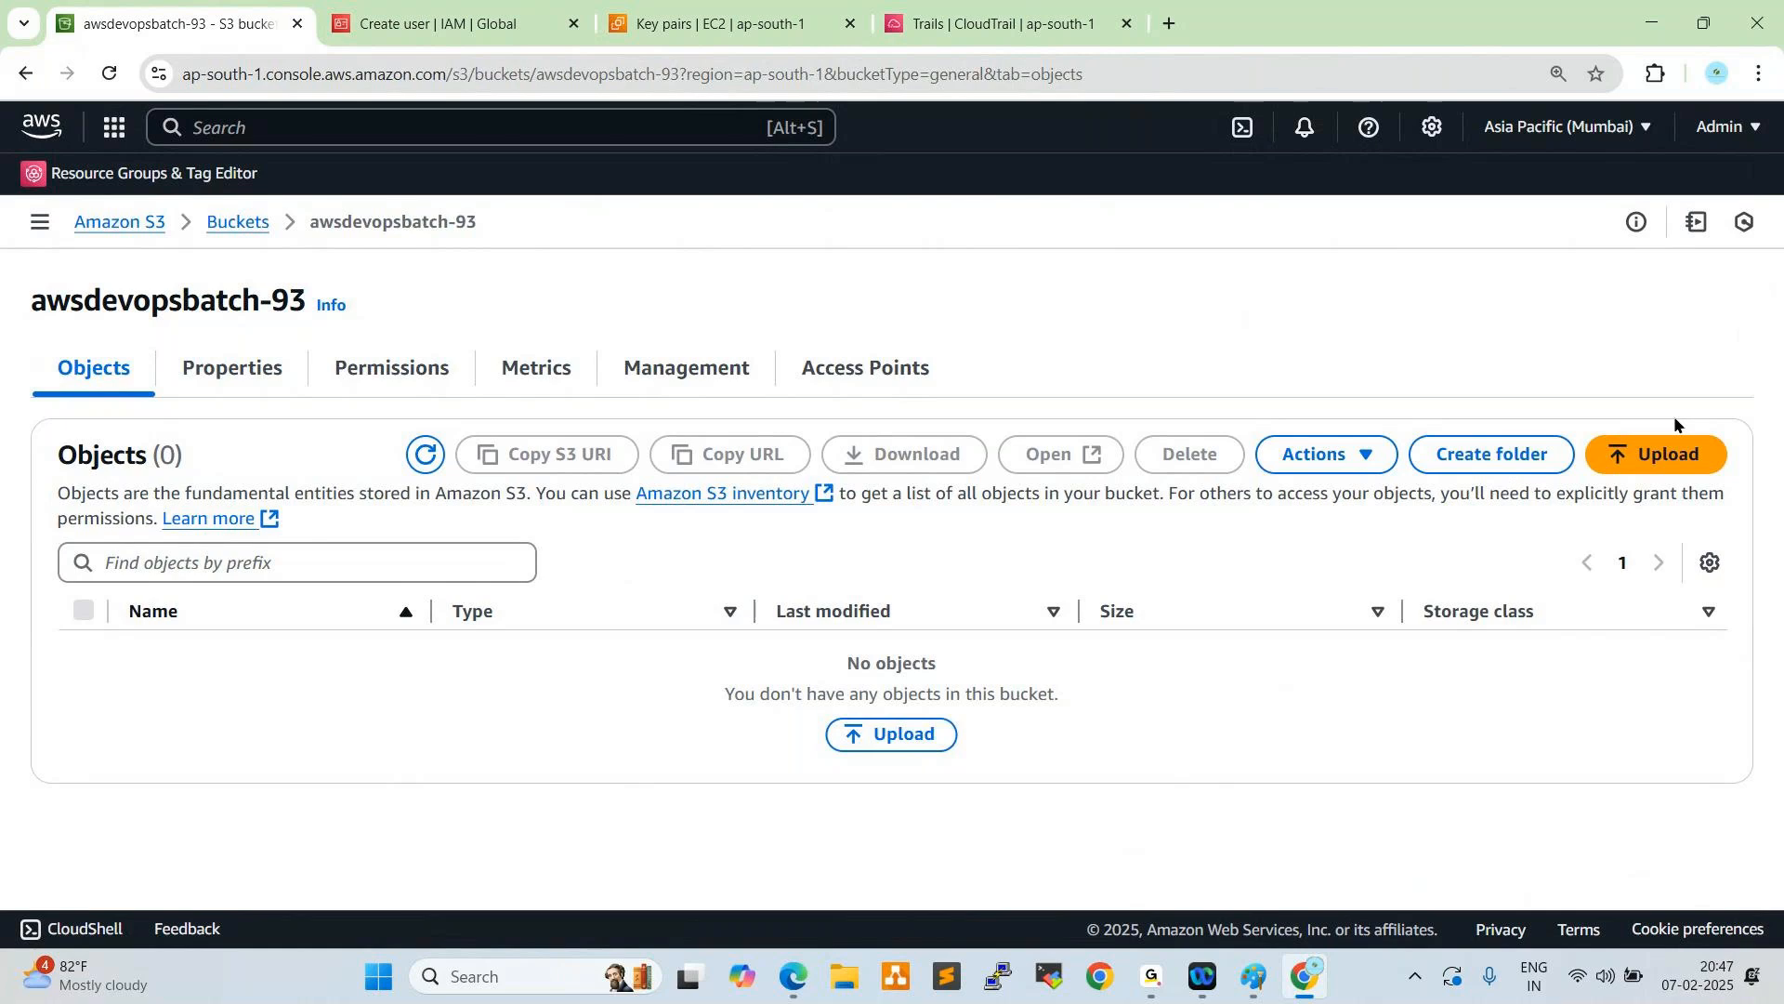
pyautogui.click(1721, 986)
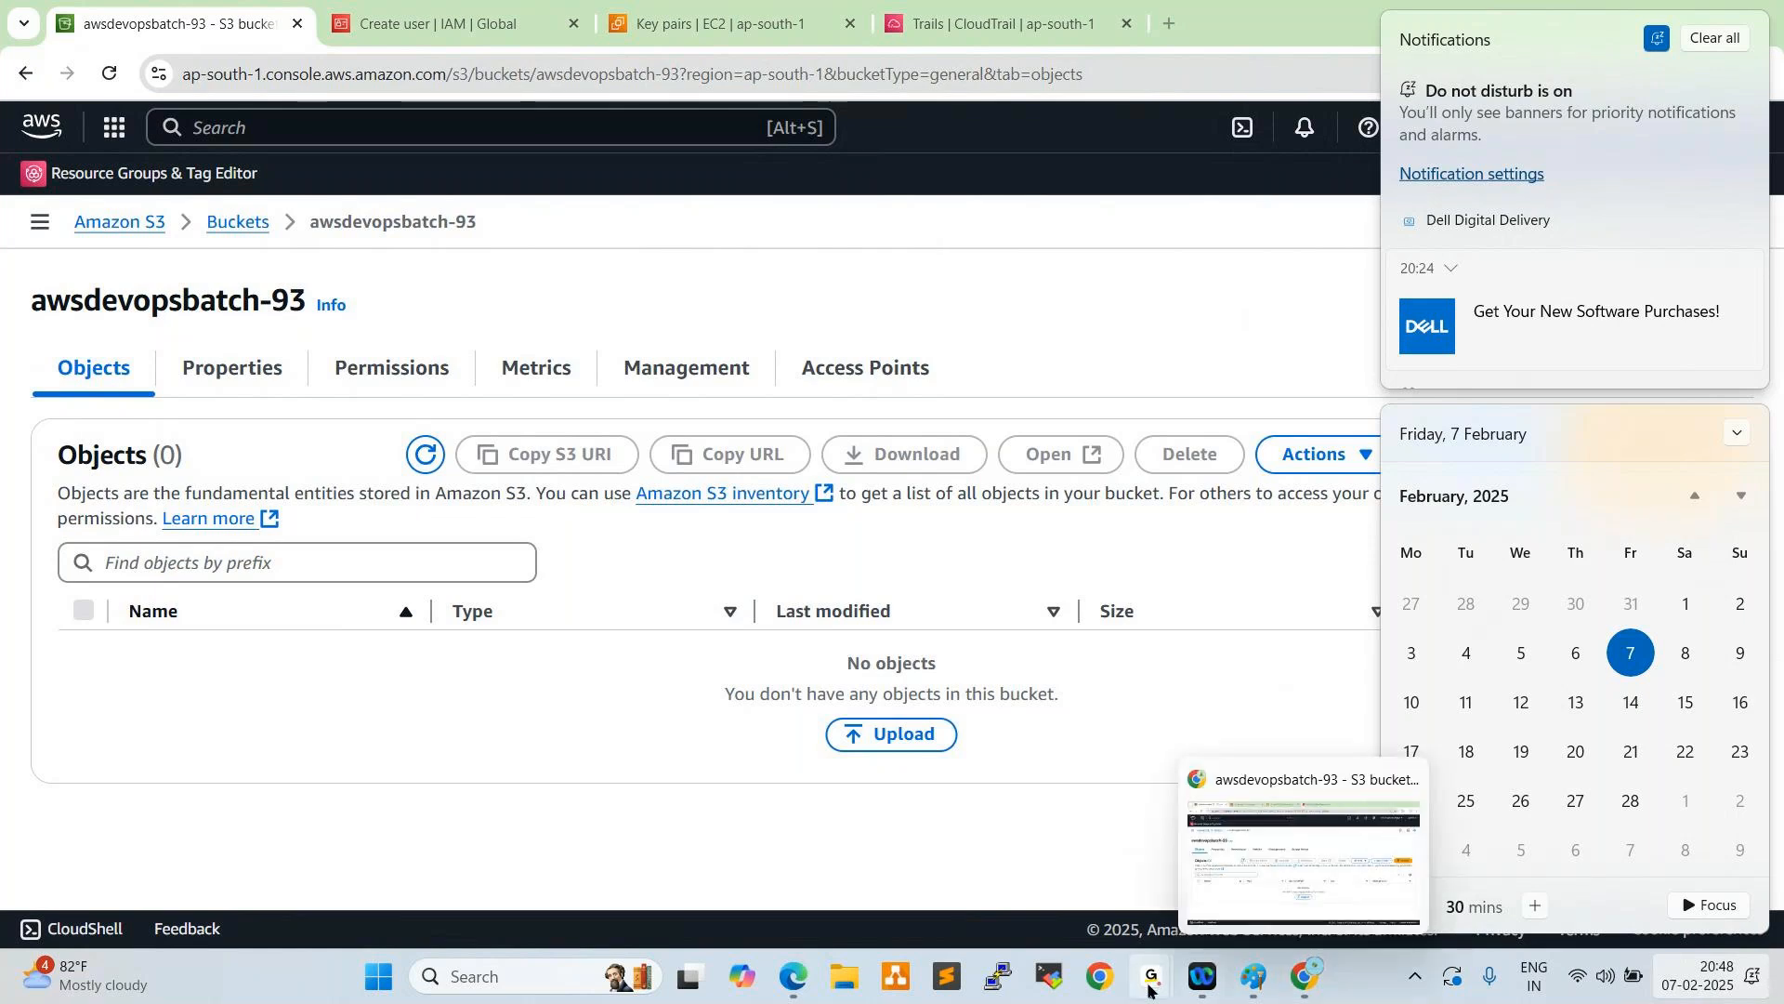
pyautogui.moveTo(1153, 976)
pyautogui.click(1303, 796)
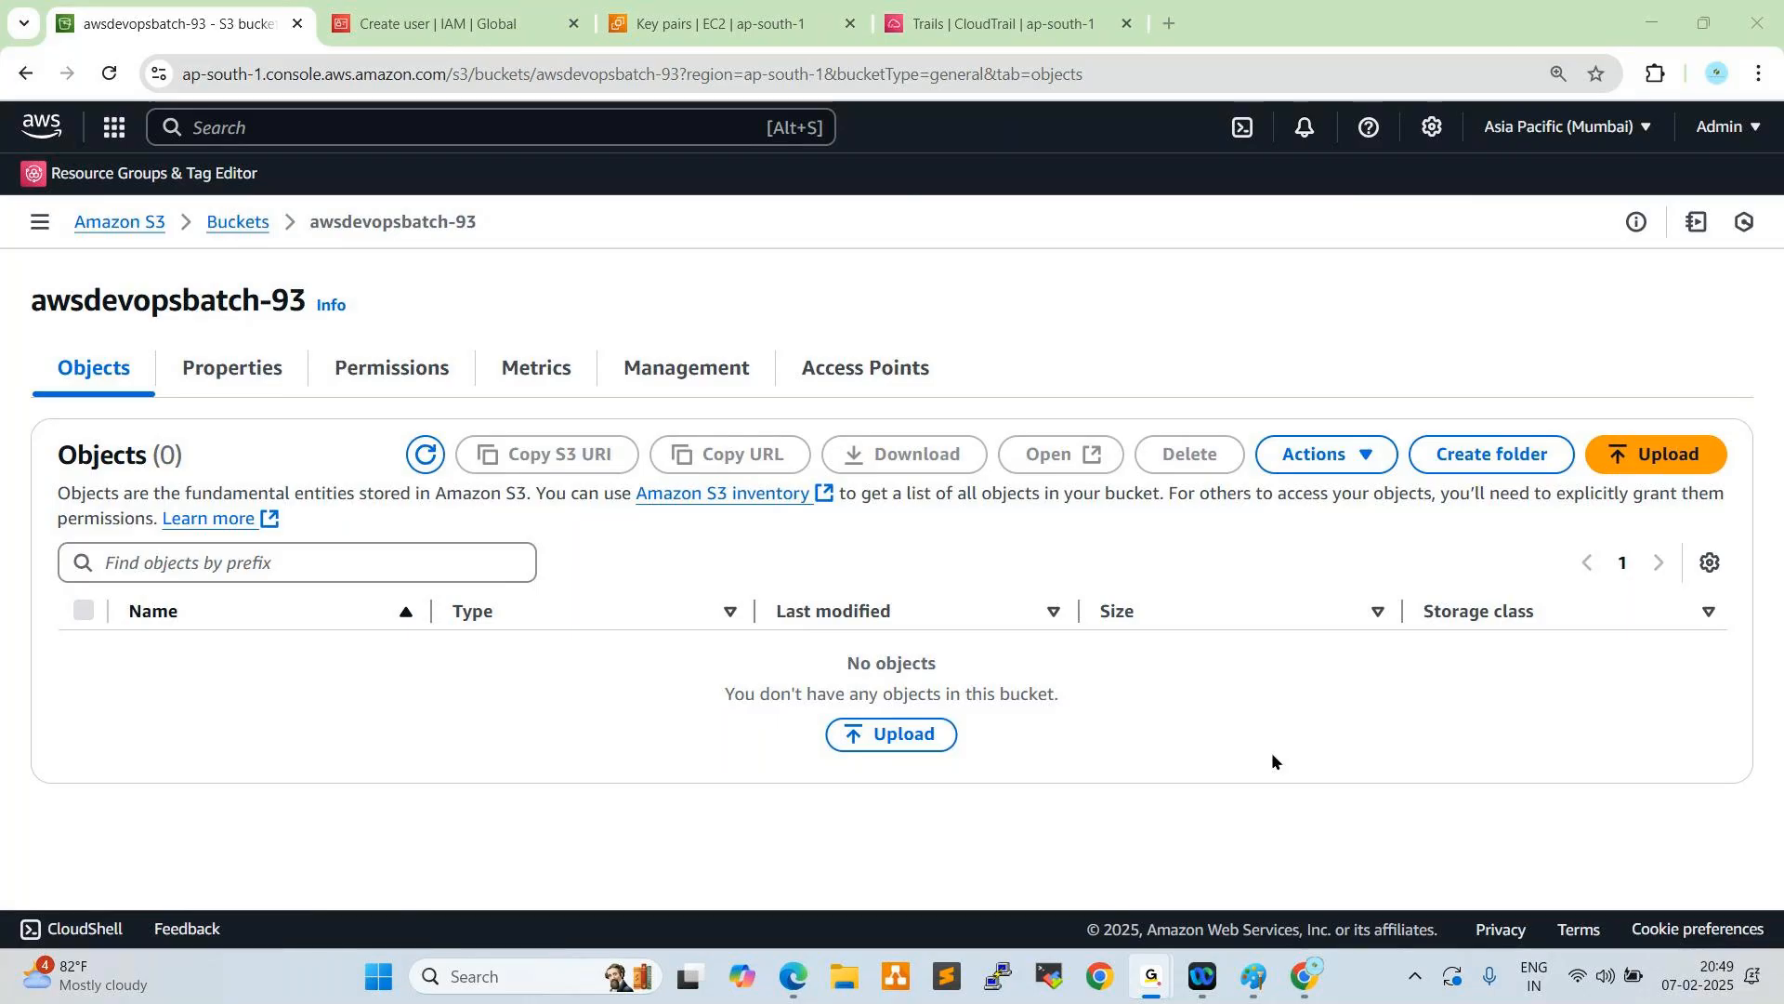
pyautogui.click(1691, 990)
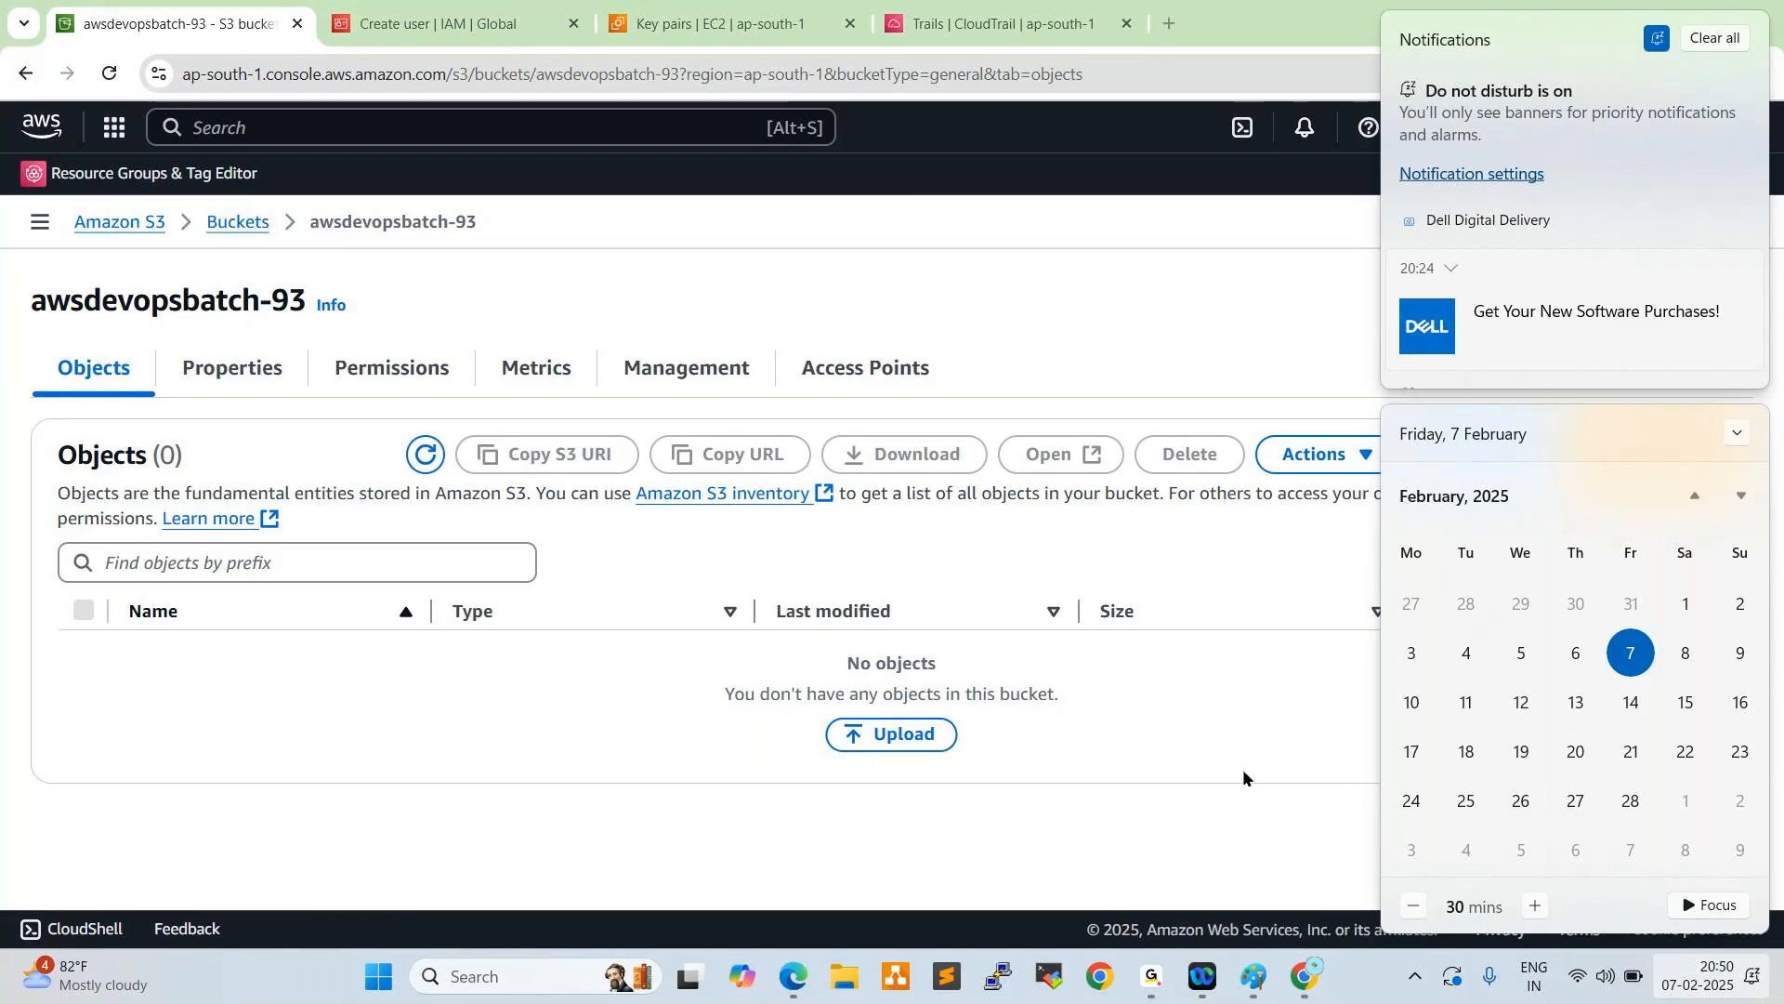
pyautogui.click(947, 882)
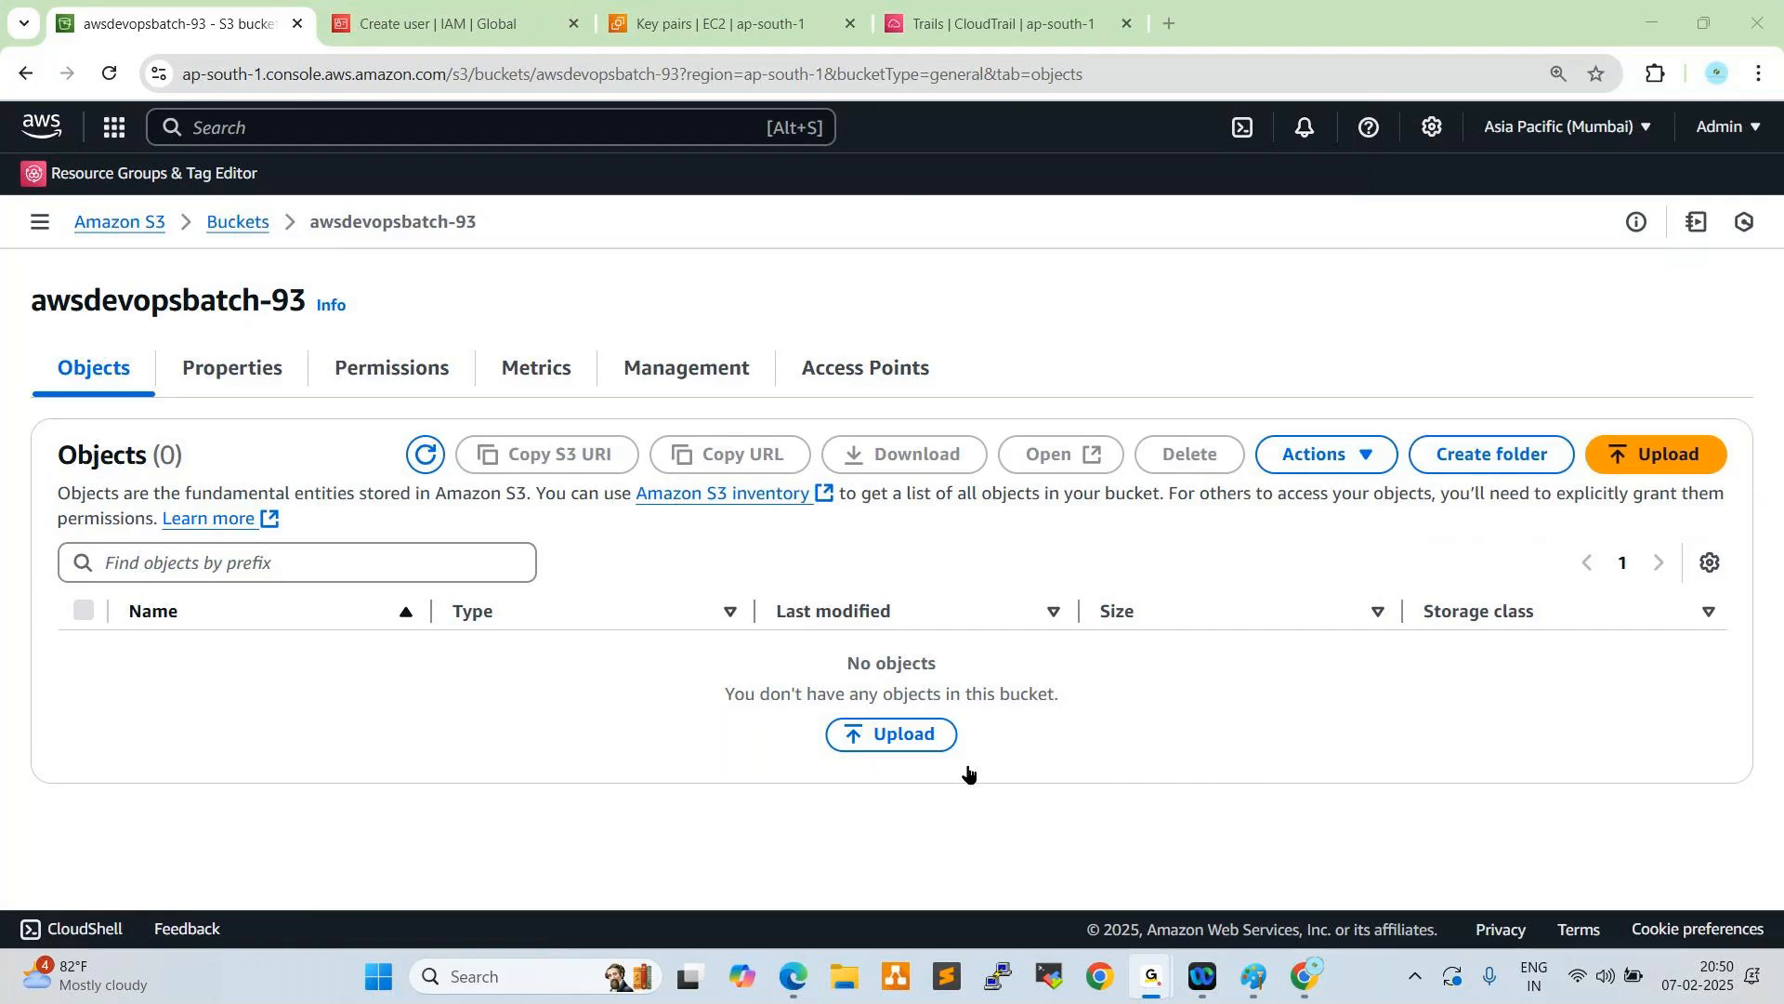